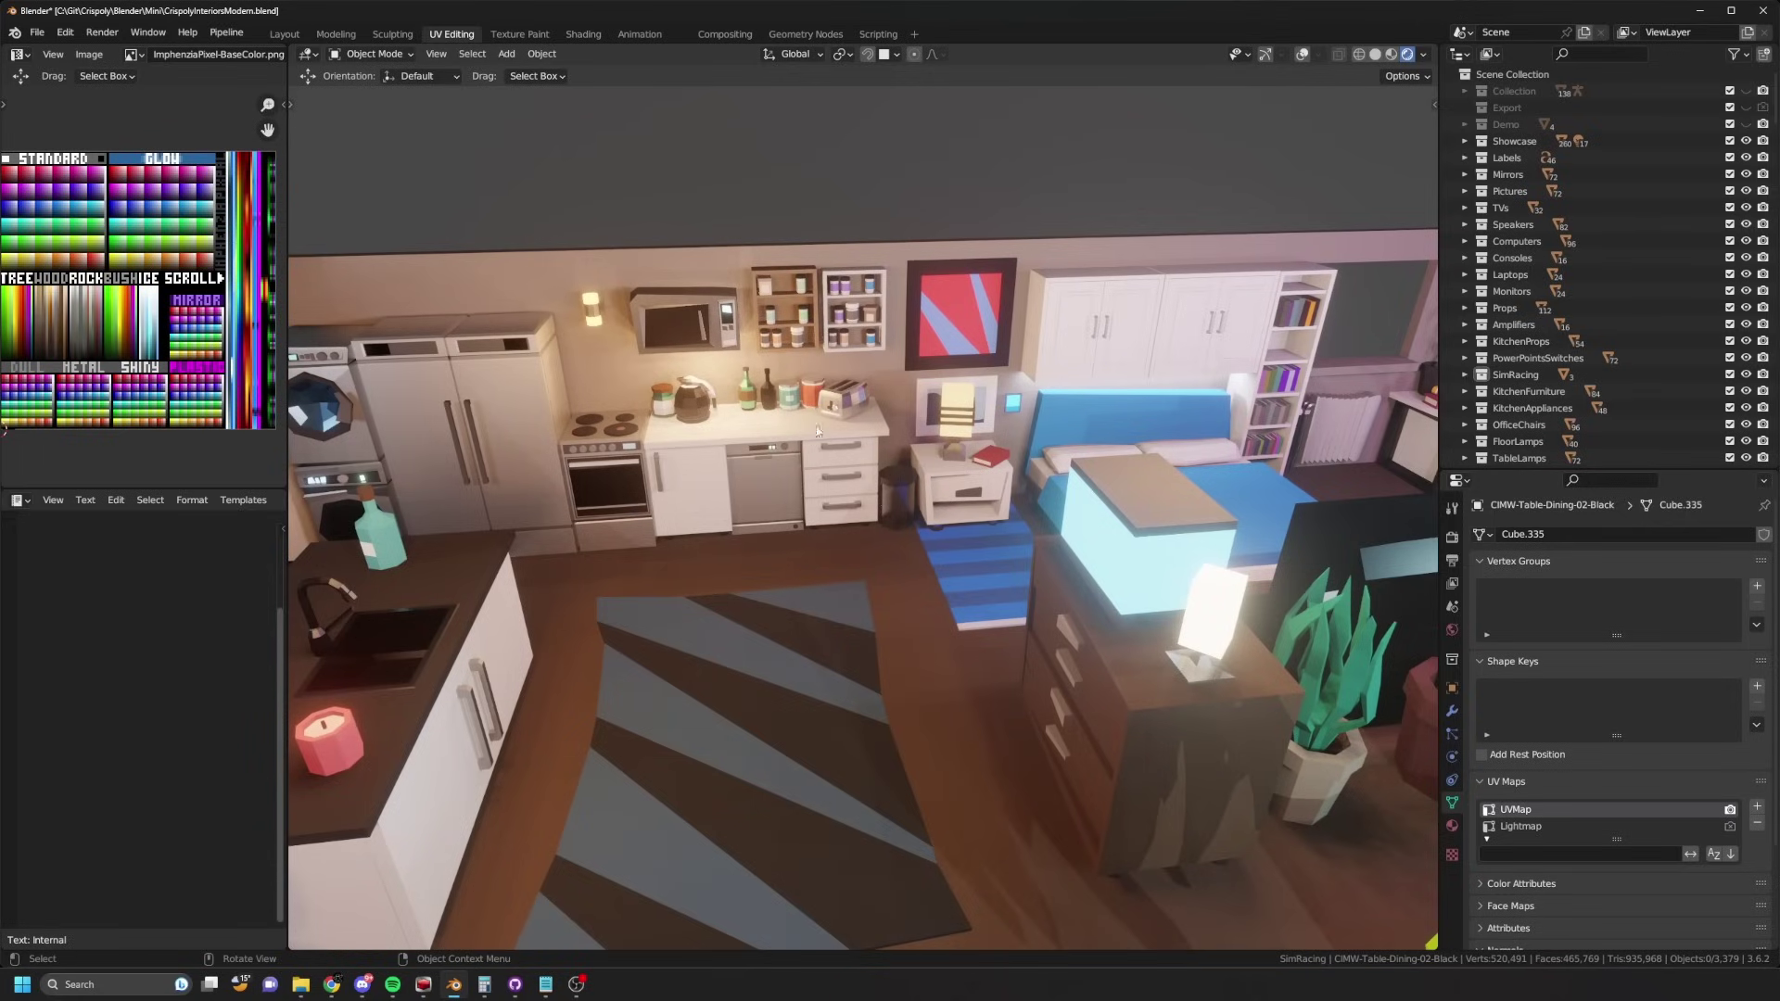
Step: Look over the furnished apartment scene, examining the kitchen, bathroom, living area and the dark neighbouring room
scroll(817, 431, "down", 3)
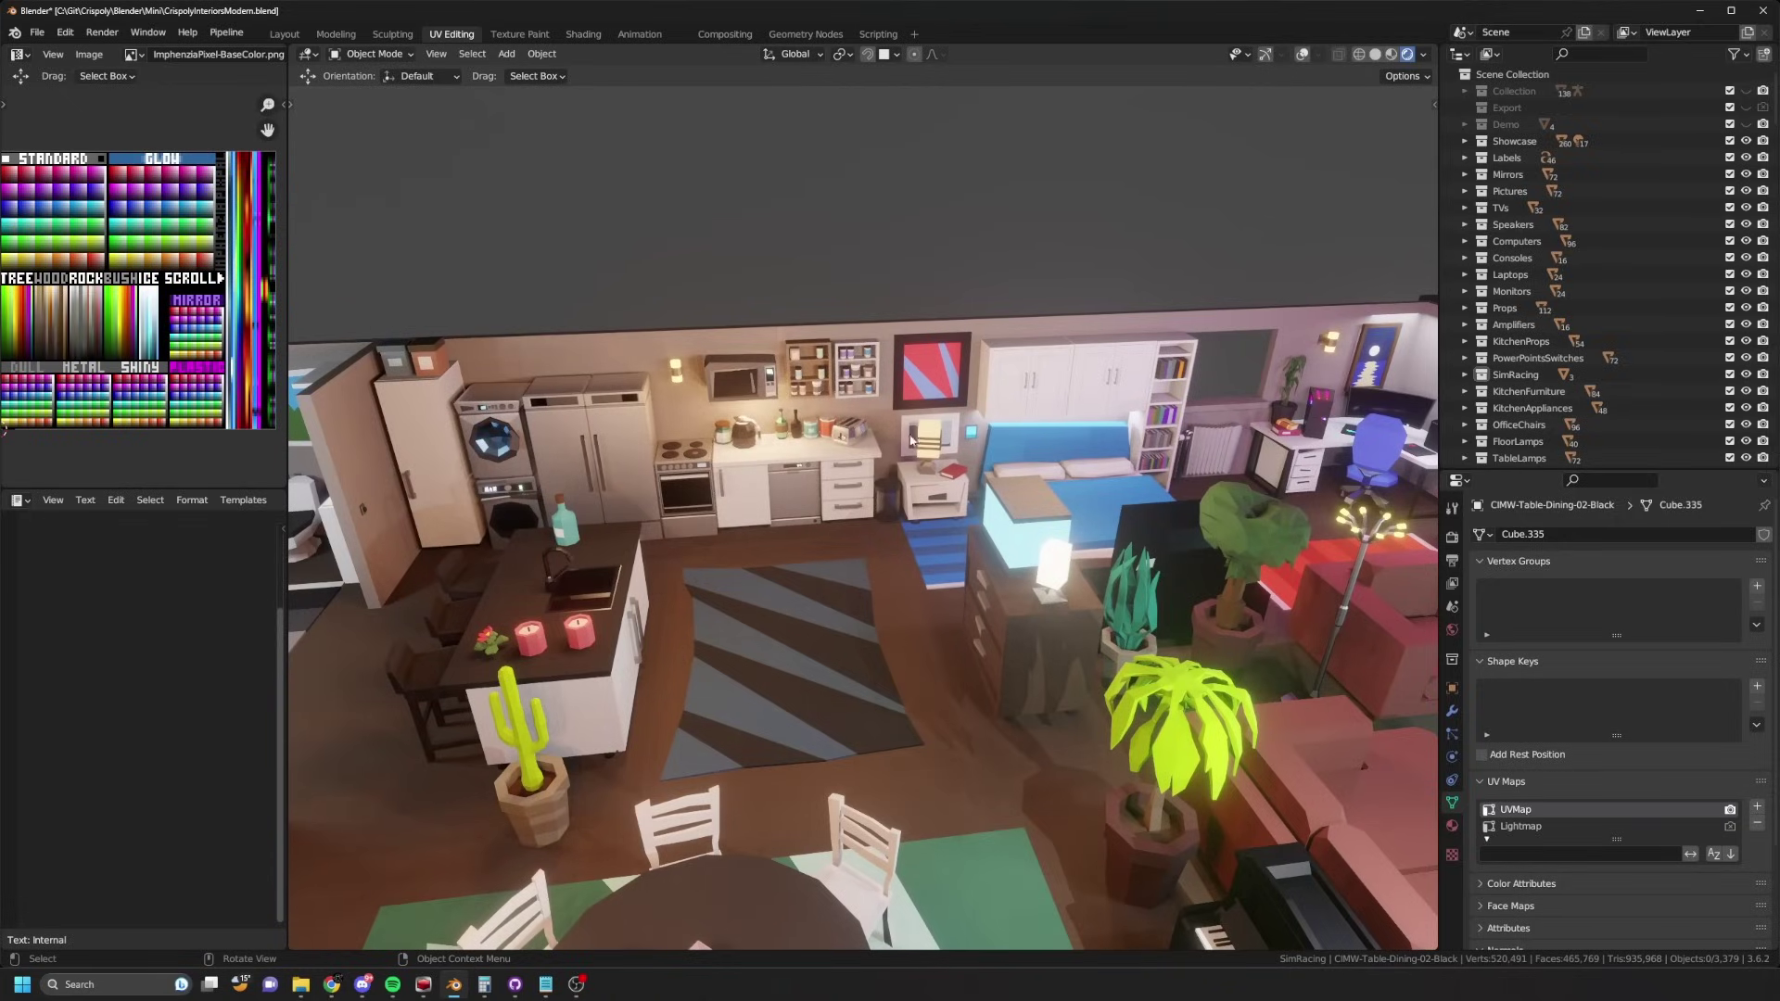
middle_click_drag(912, 440, 1029, 461)
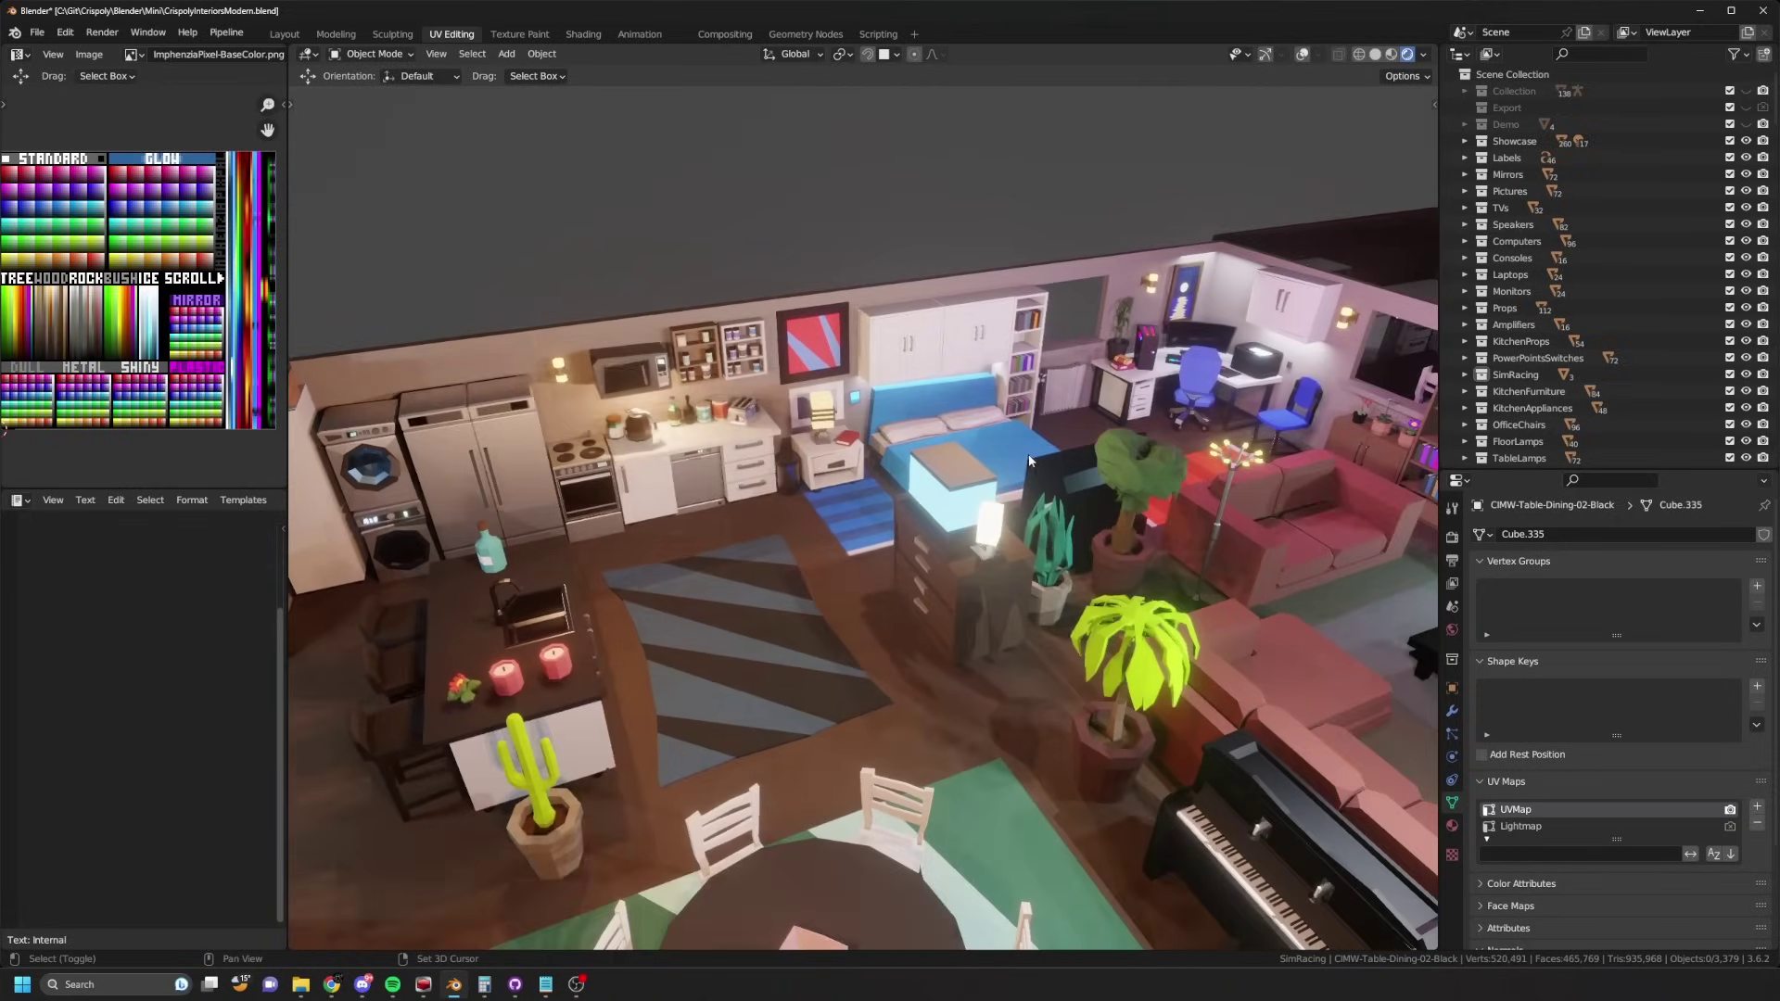
scroll(1029, 461, "down", 2)
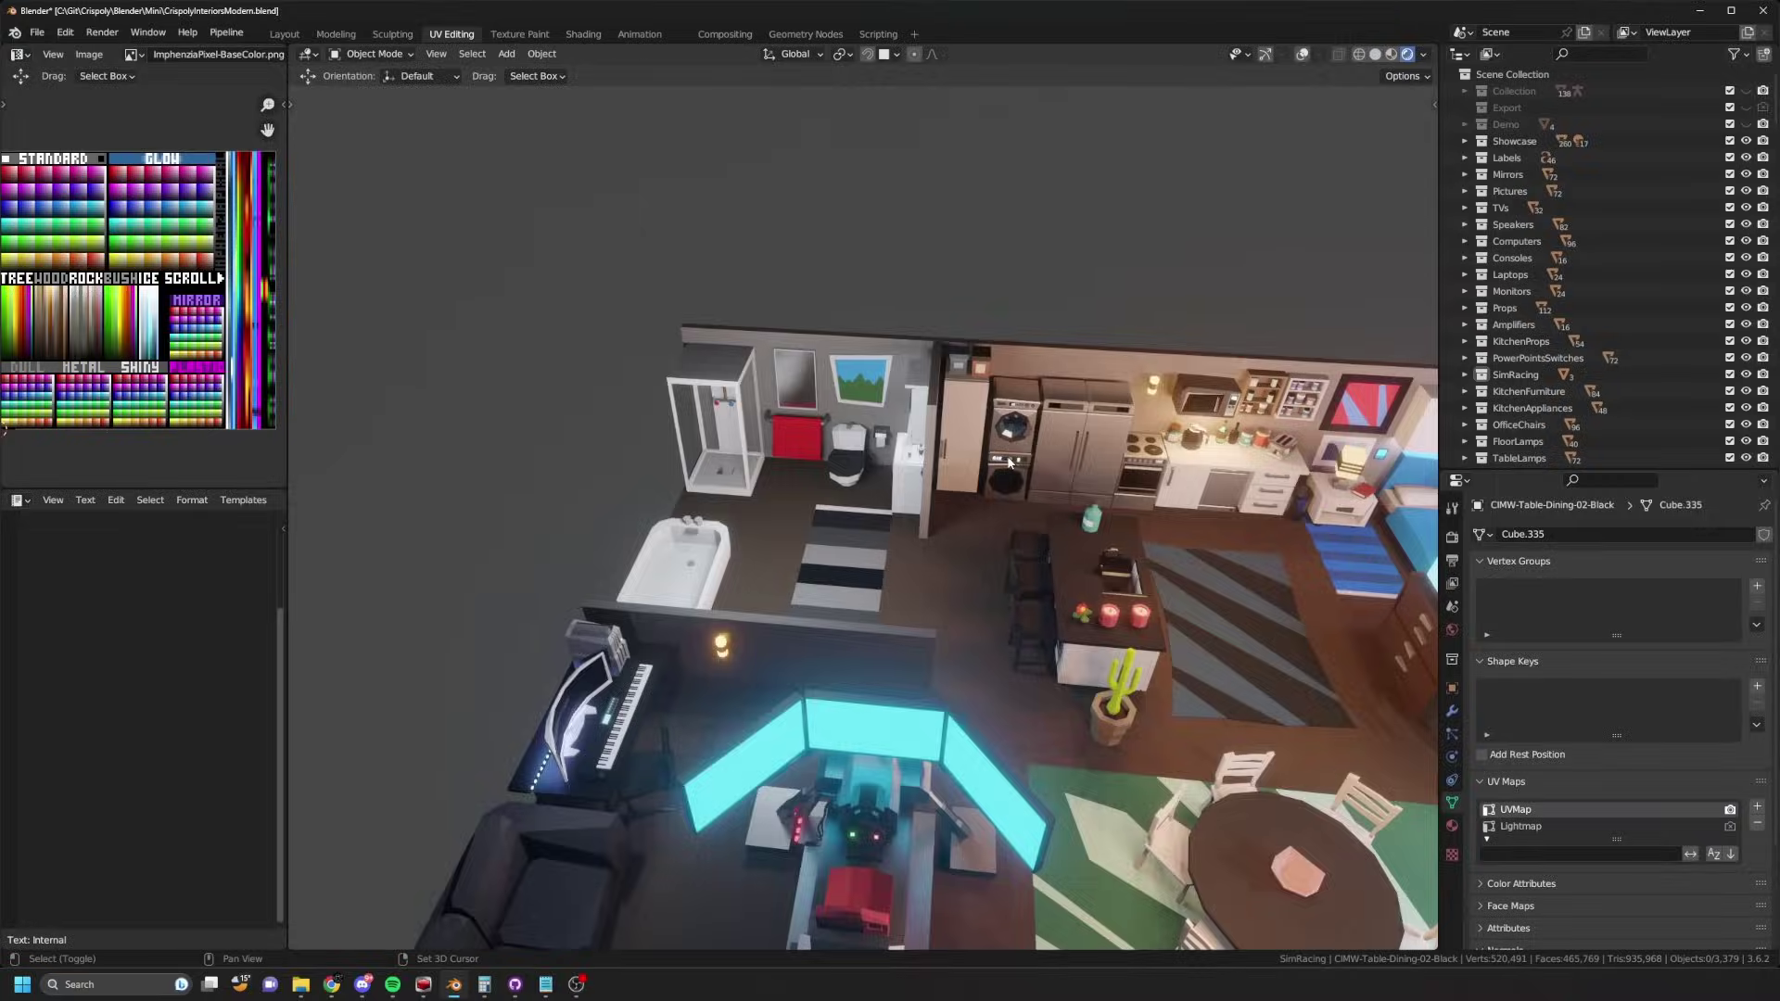
middle_click_drag(863, 519, 893, 494)
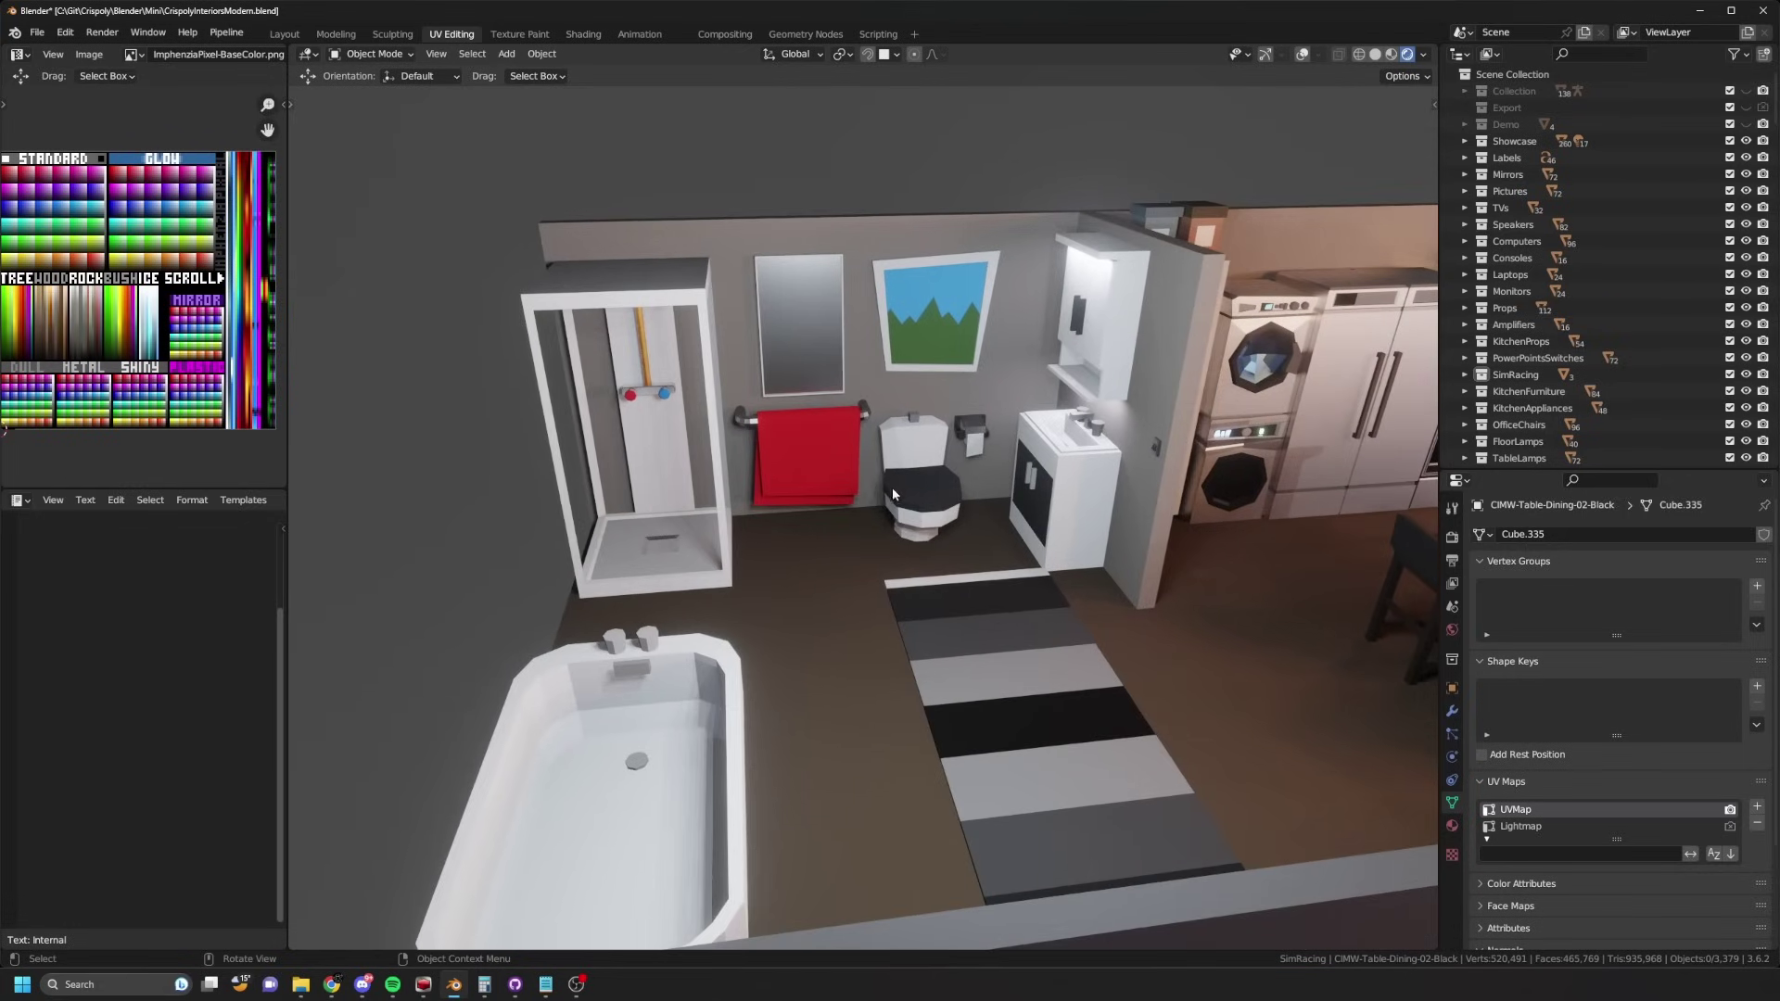
middle_click_drag(1186, 464, 906, 474, "shift")
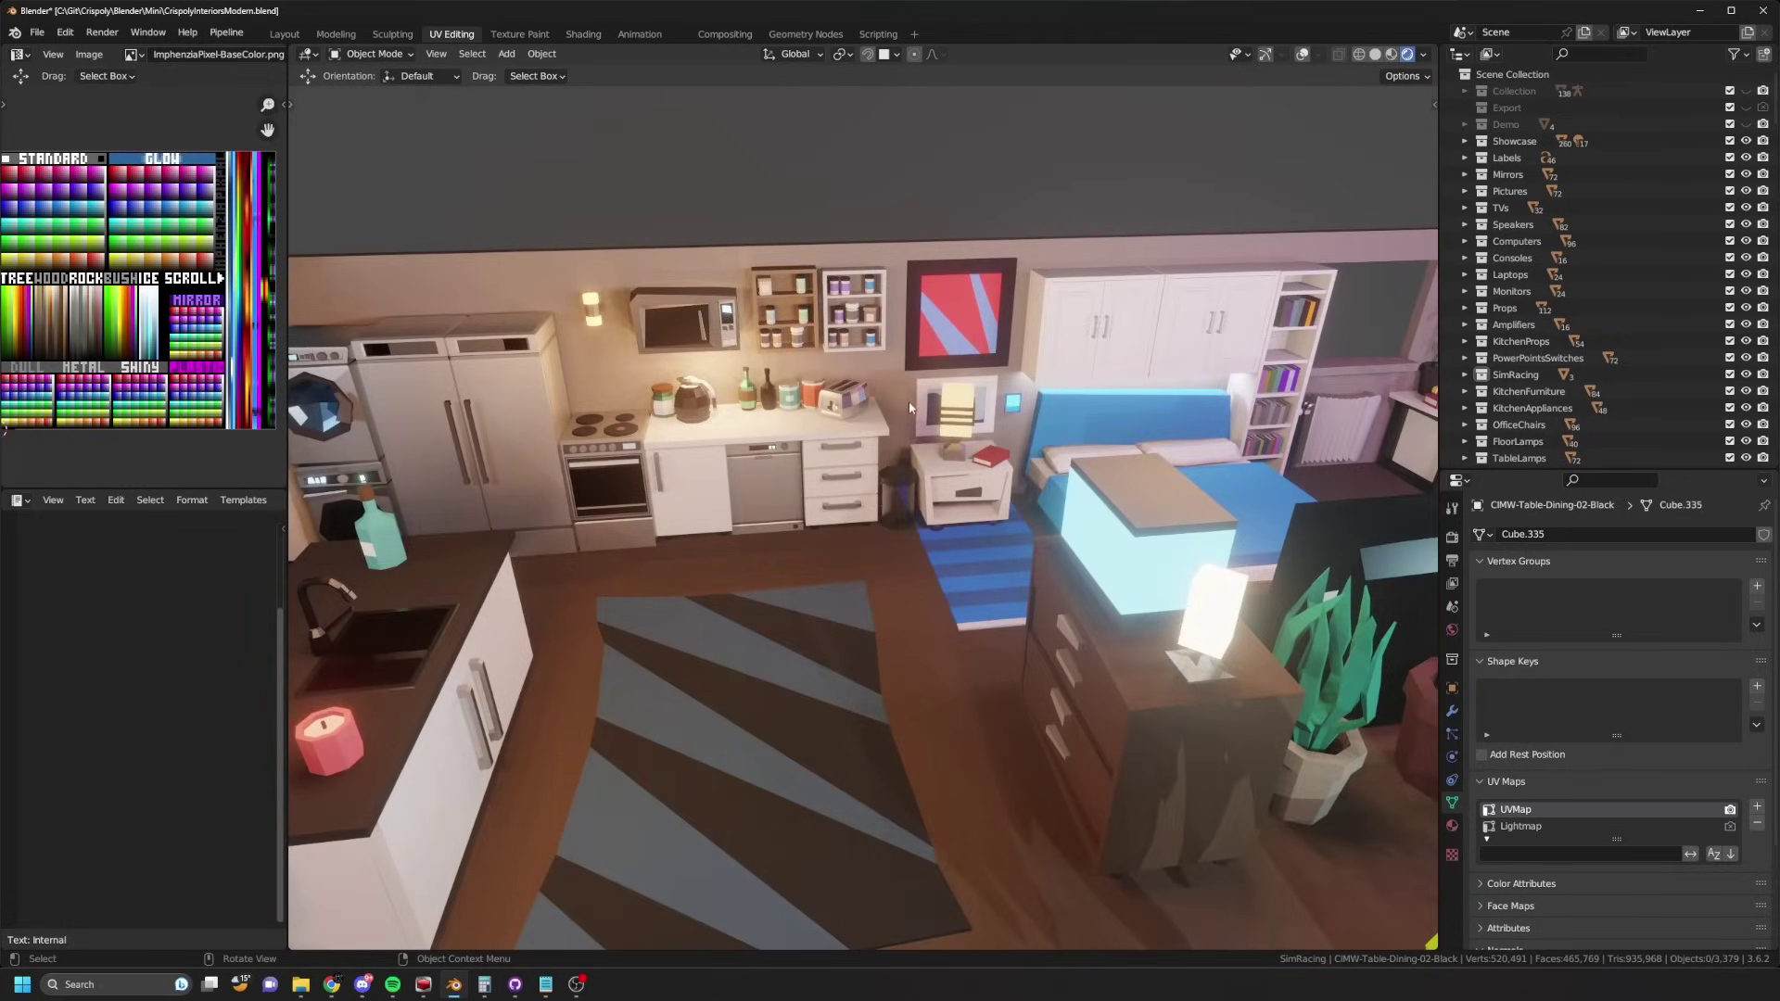
scroll(951, 423, "down", 4)
middle_click_drag(891, 440, 464, 401)
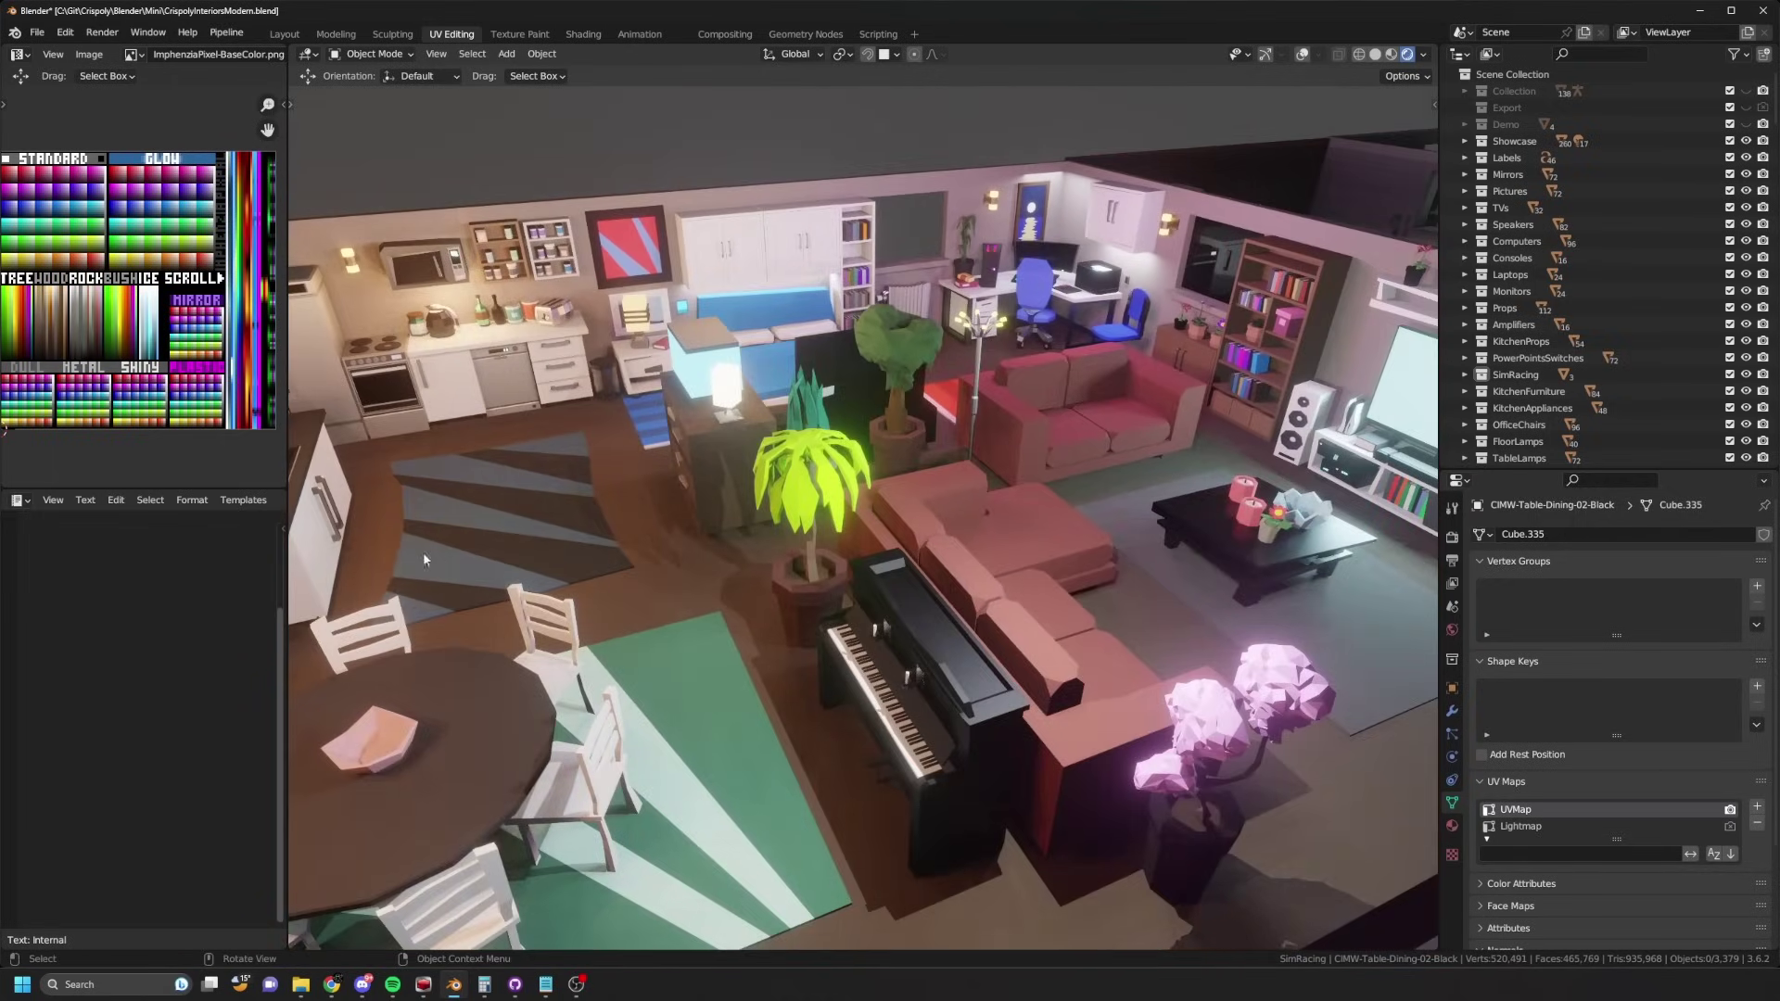
scroll(1234, 342, "down", 5)
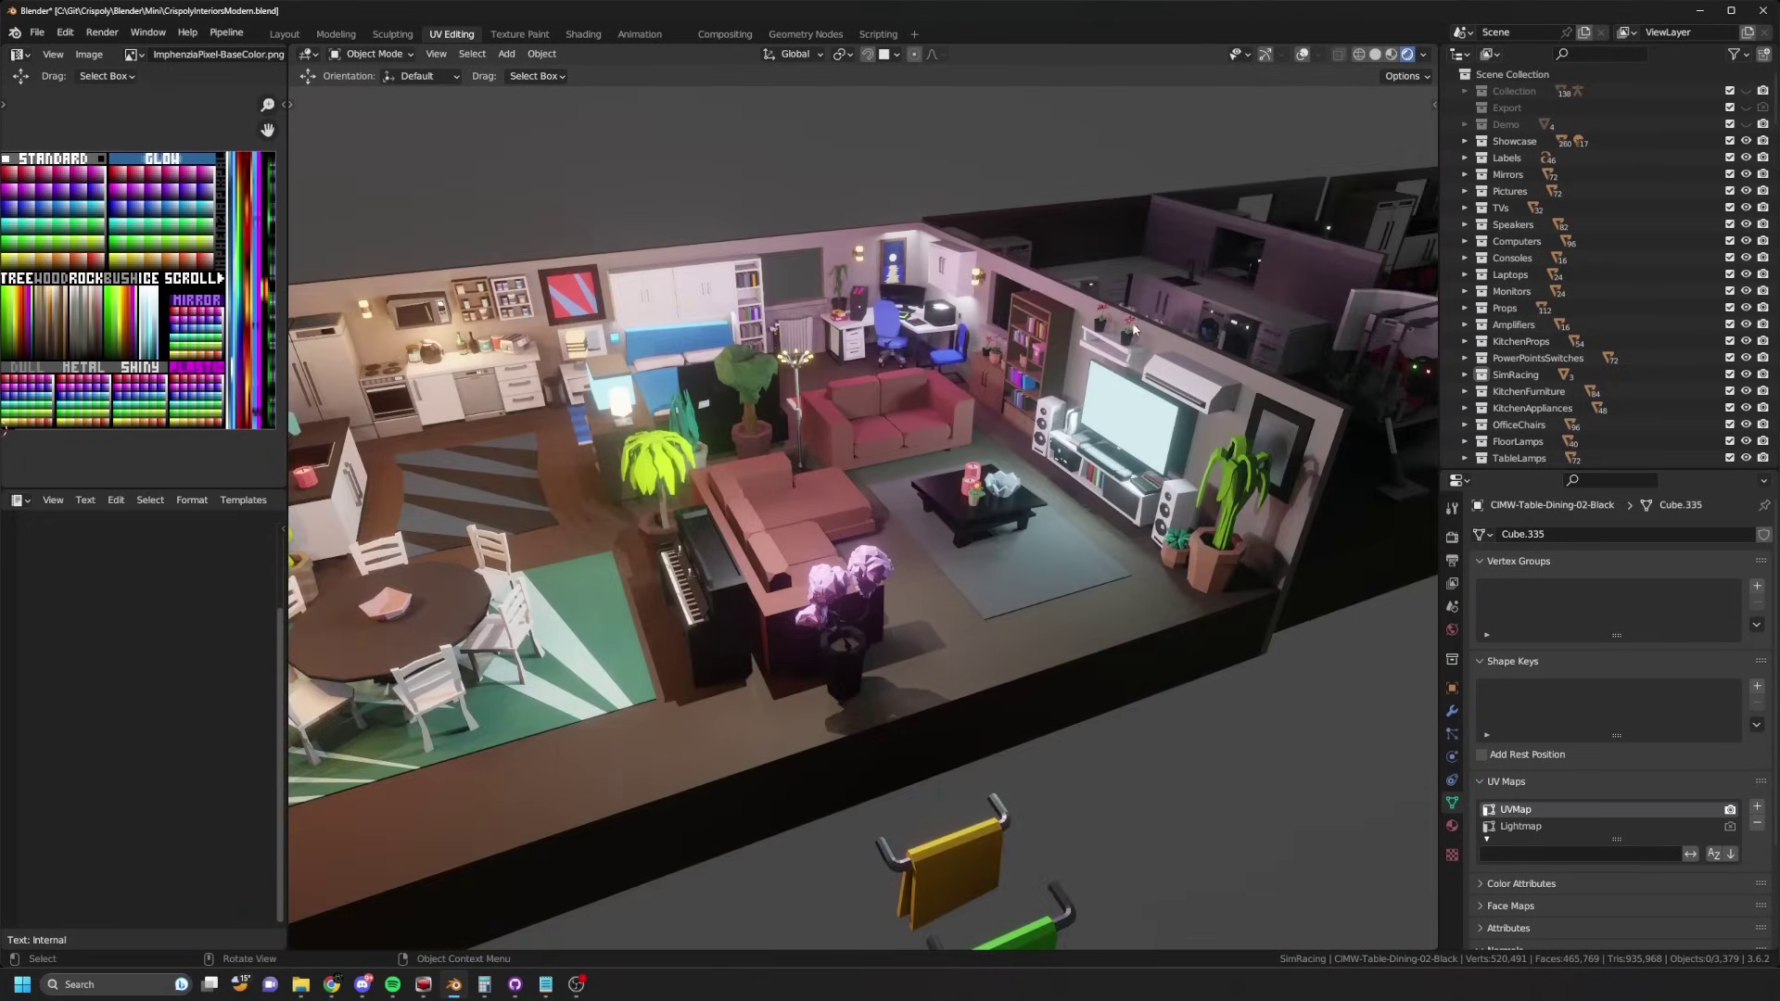
middle_click_drag(1134, 329, 1087, 361)
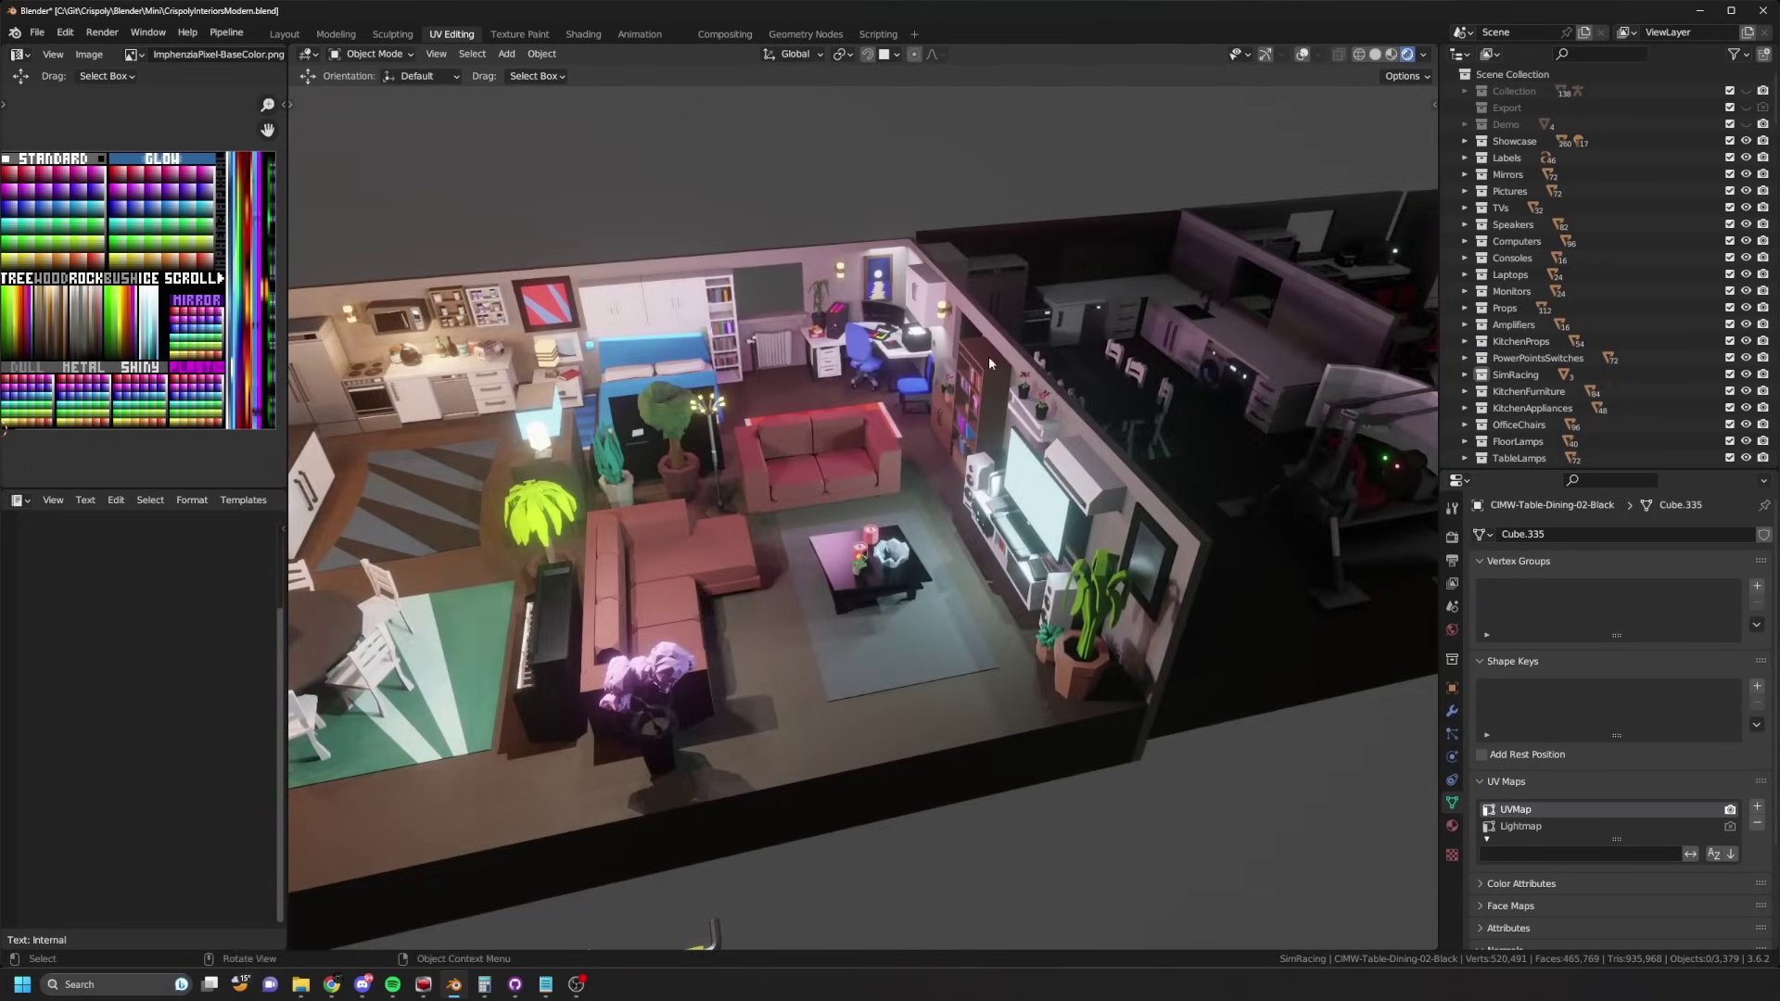
middle_click_drag(825, 385, 1113, 371, "shift")
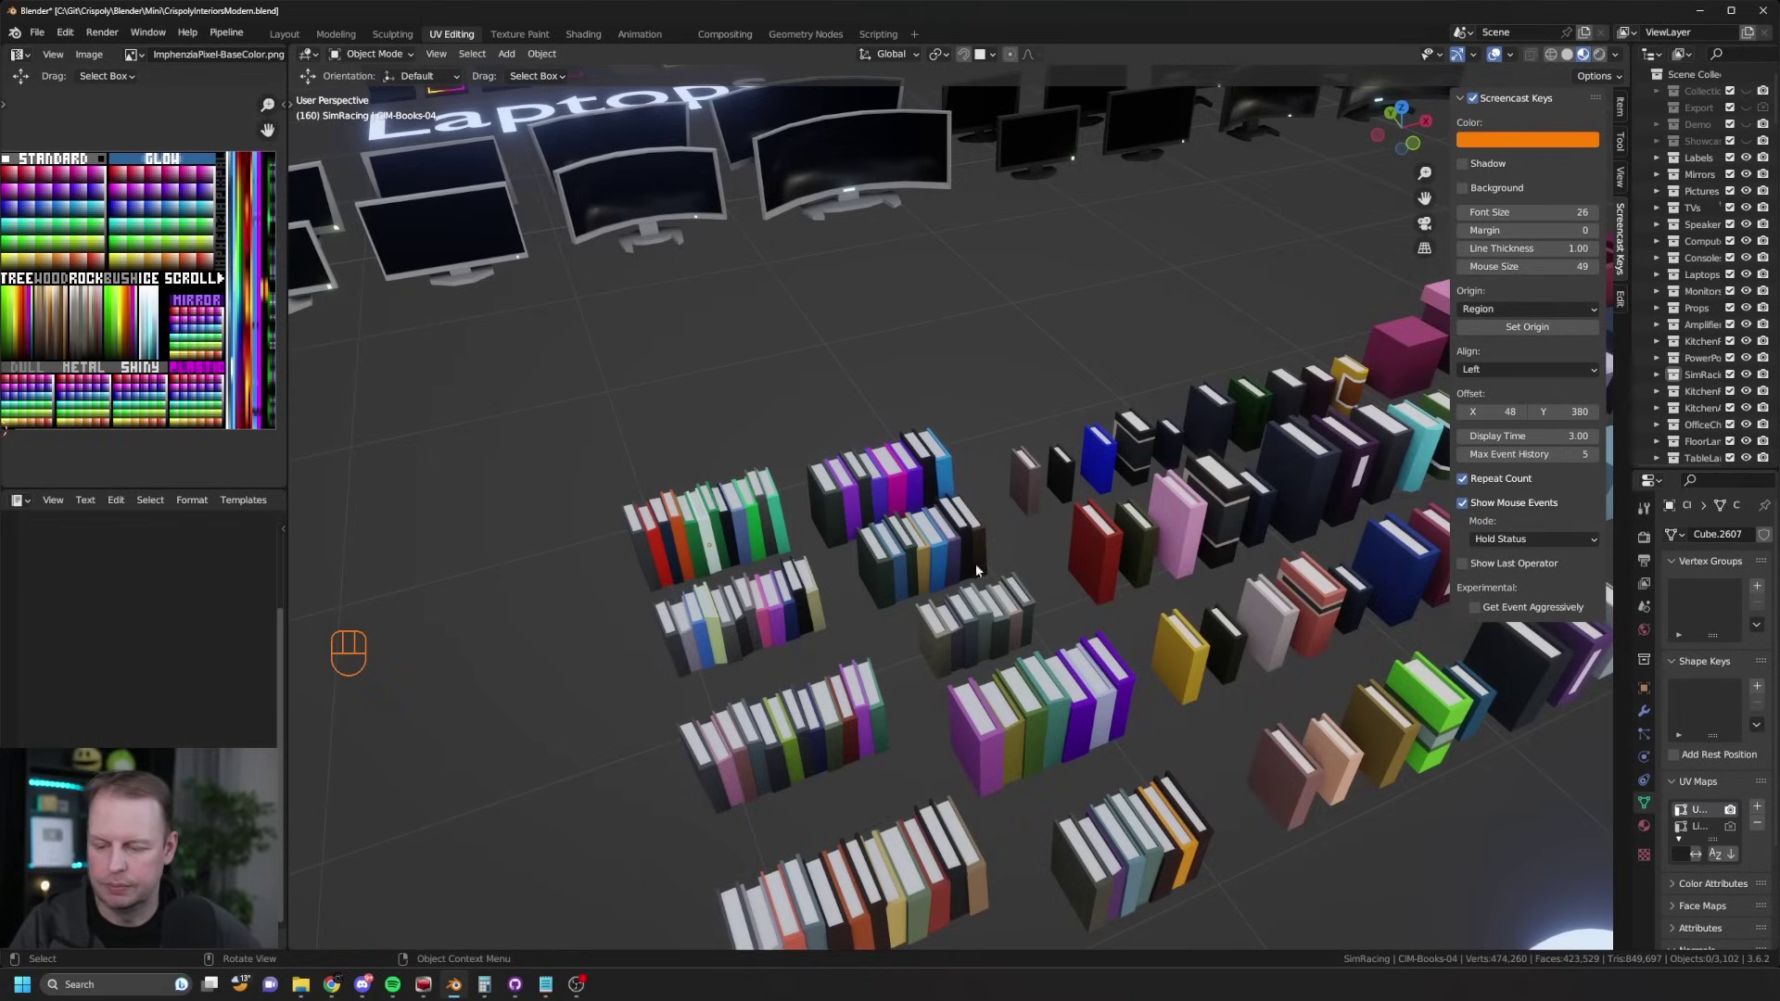
left_click(733, 519)
middle_click_drag(742, 514, 696, 520)
scroll(797, 505, "down", 3)
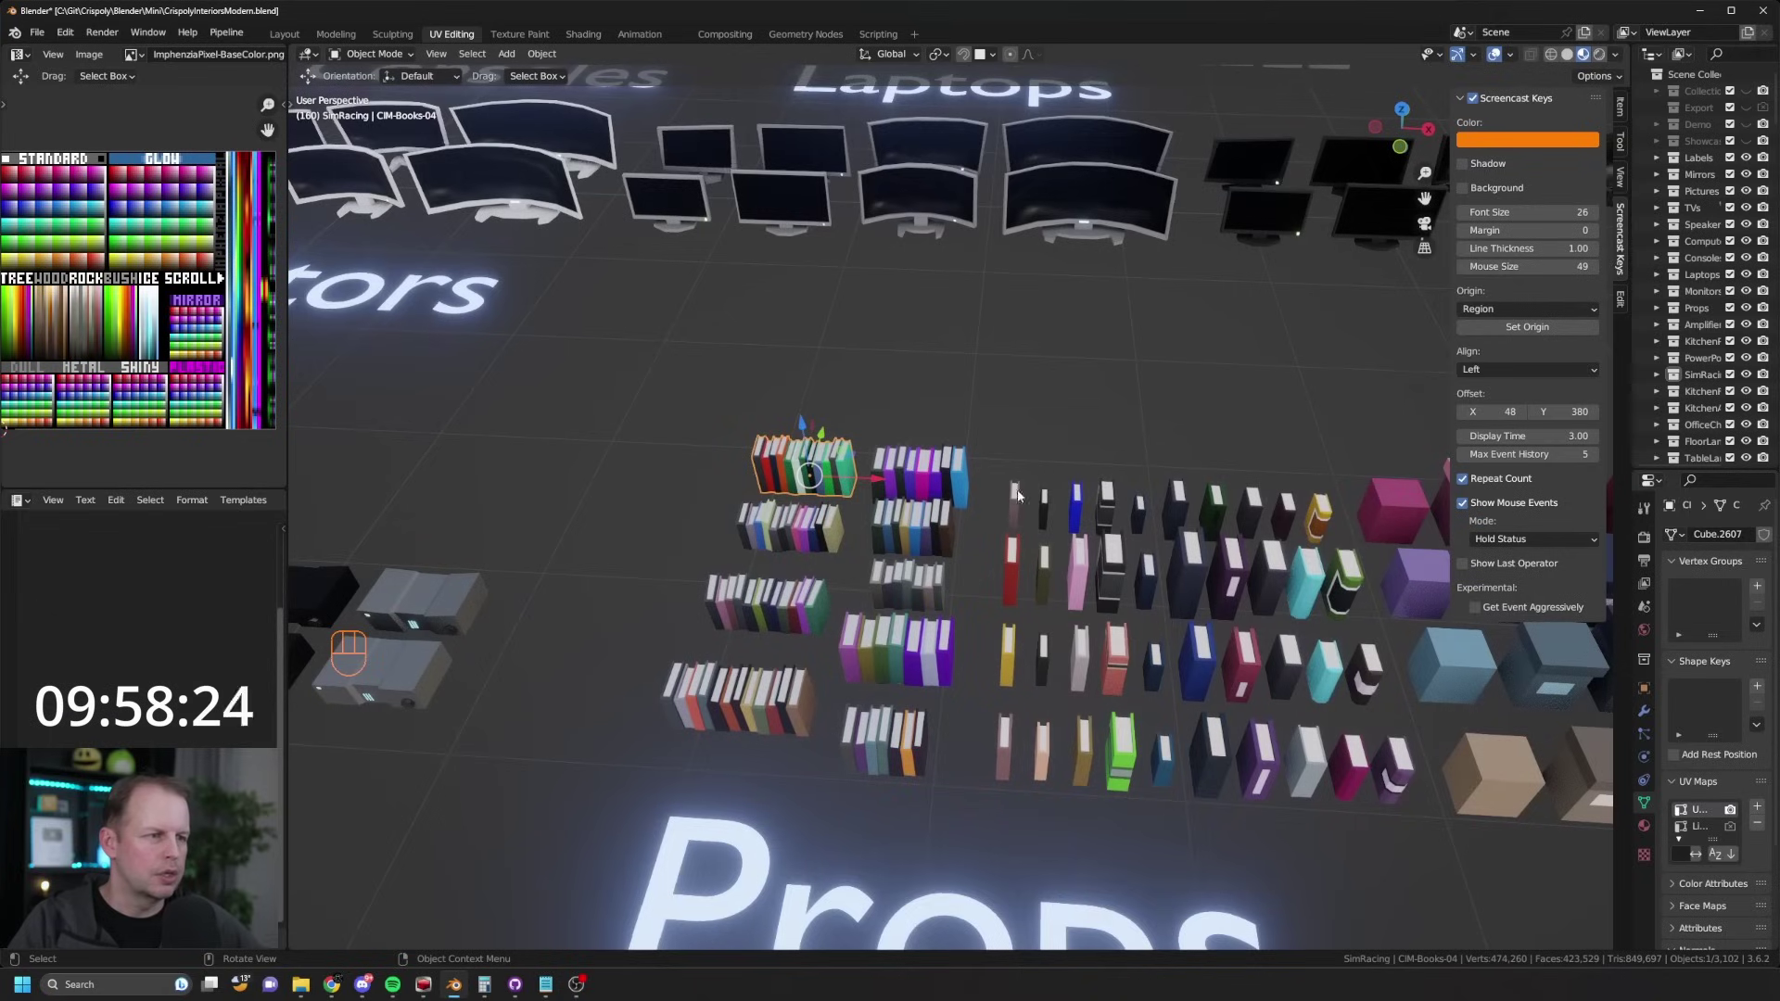
mouse_move(928, 491)
middle_mouse_down()
mouse_move(880, 499)
mouse_move(932, 500)
middle_mouse_up()
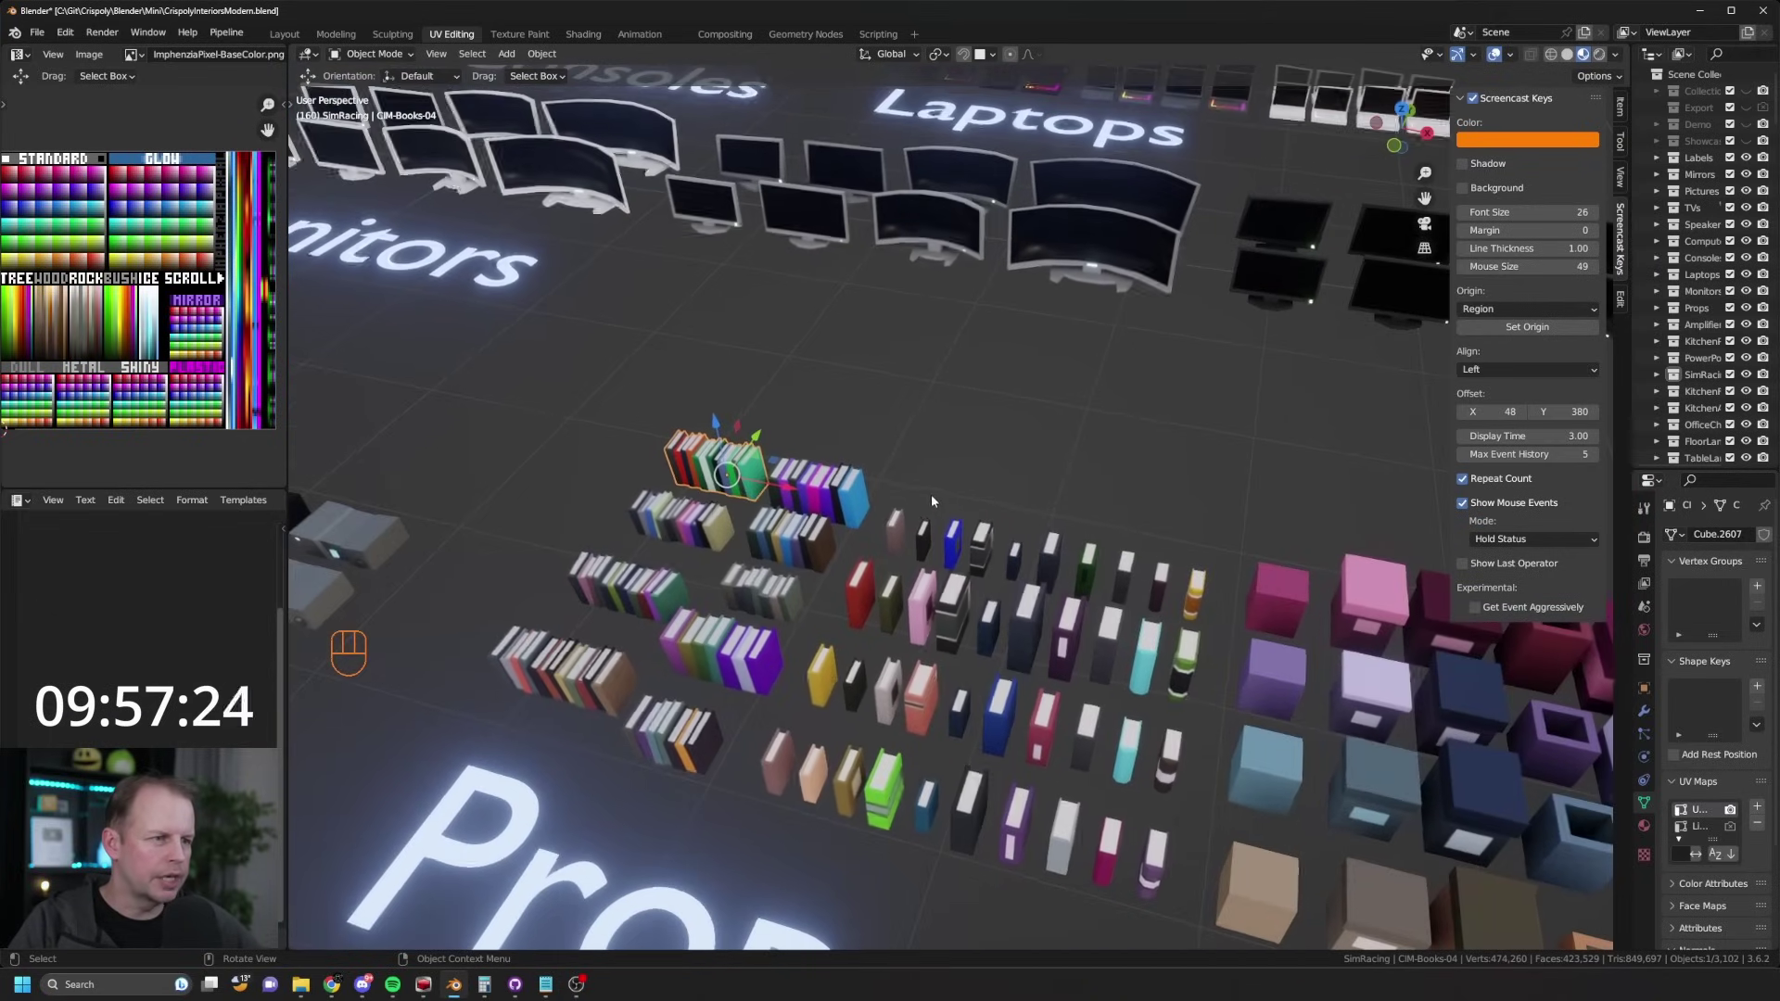
Step: Duplicate the dark pink box and place the copy on the empty floor behind the rows of books
left_click(1283, 591)
middle_click_drag(1312, 586, 1222, 570)
key("shift+d")
right_click(1204, 592)
left_click_drag(1144, 766, 1032, 480)
middle_click_drag(1032, 480, 1026, 526)
Step: Add two crossing vertical loop cuts through the centre of the box copy
key("Tab")
left_click(1037, 511)
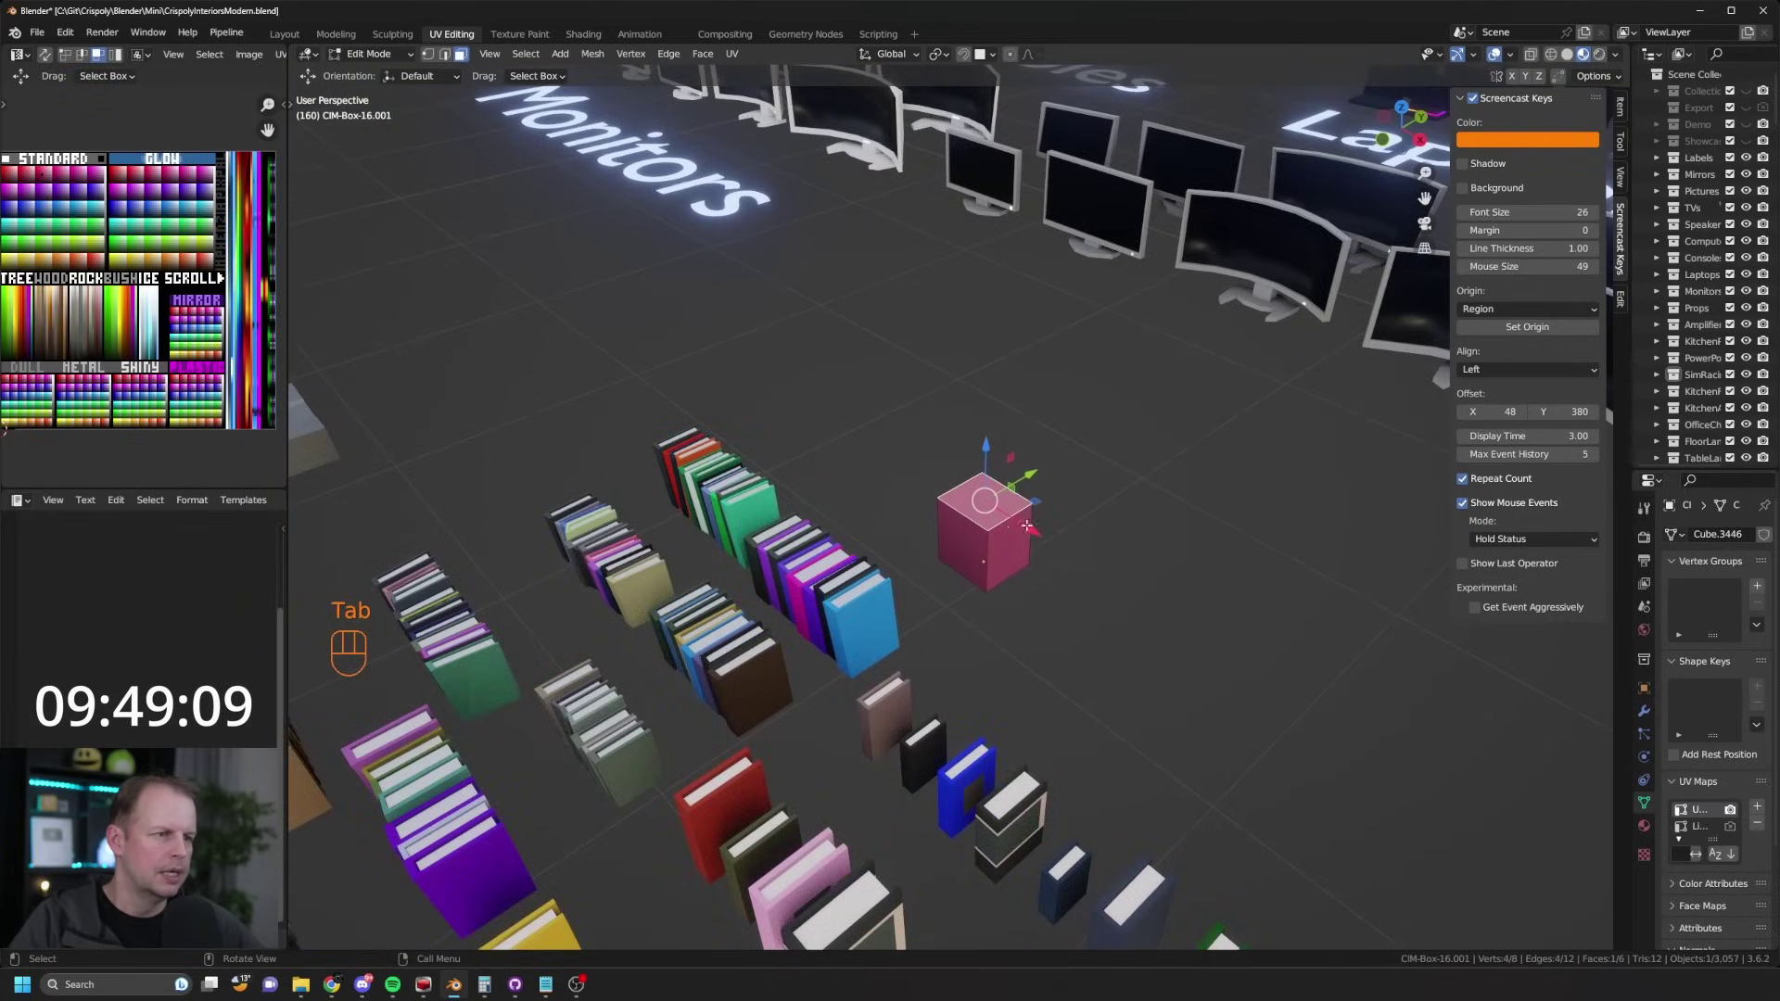
left_click(976, 514)
right_click(1008, 529)
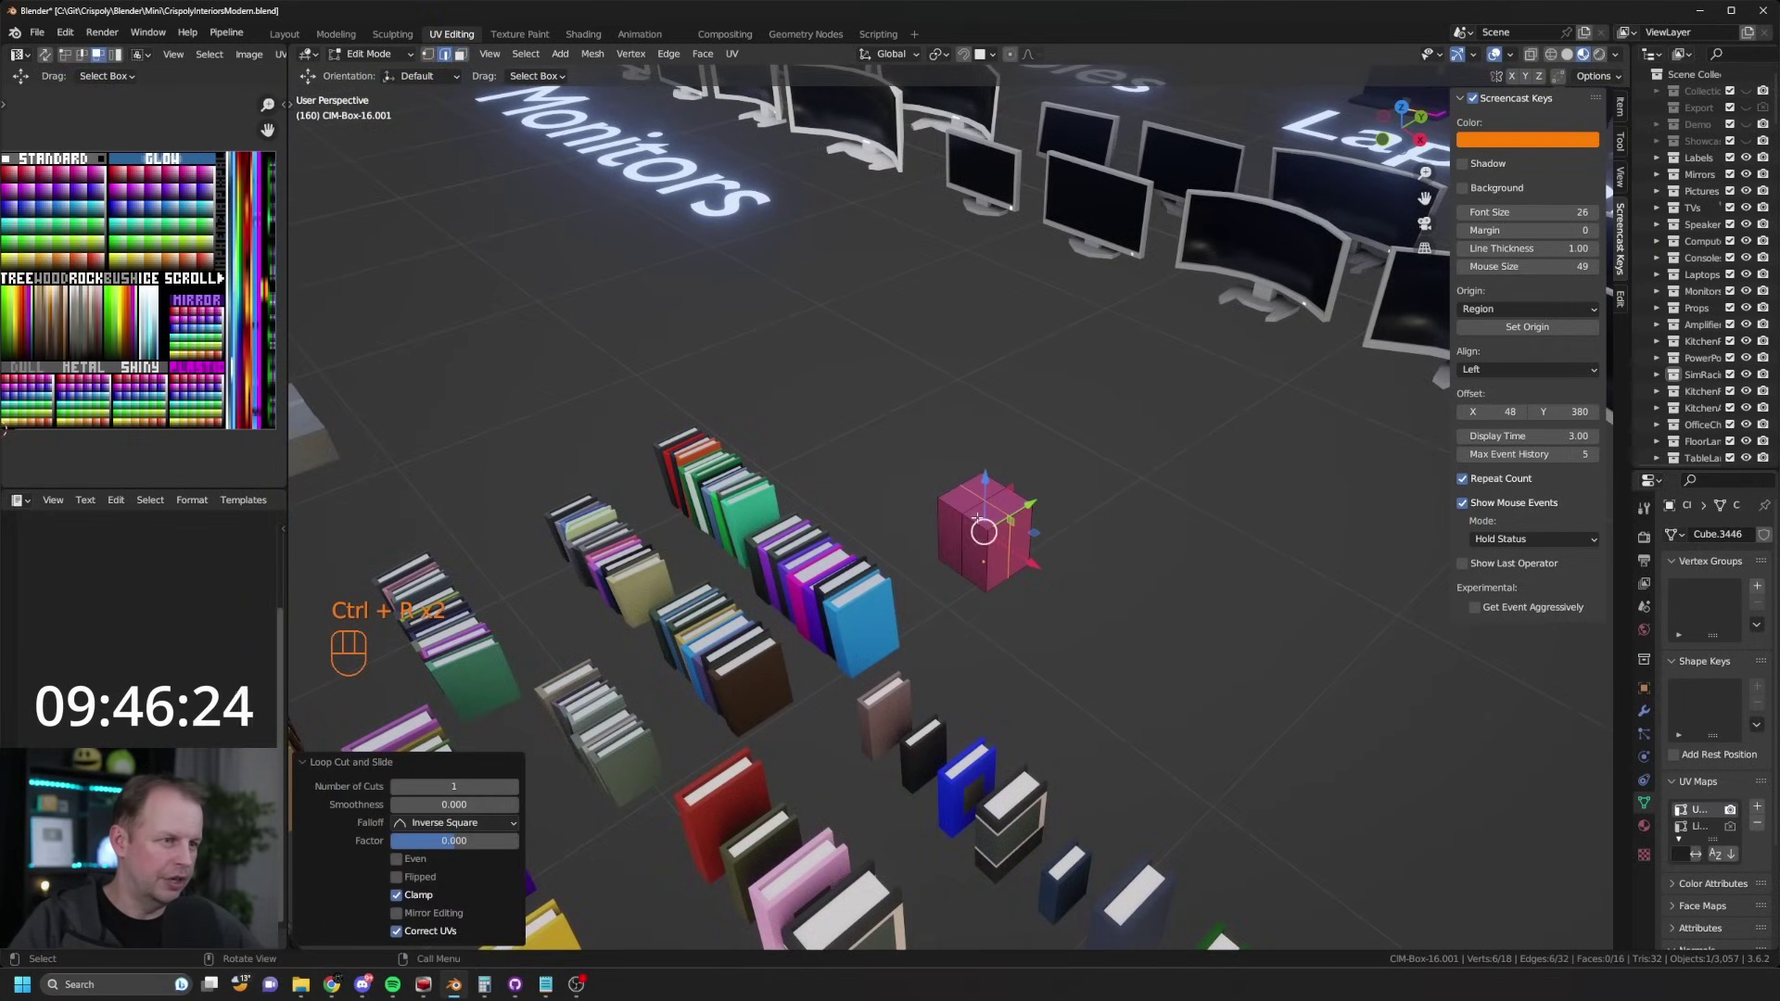
Step: Scale the new centre edge loops by 1.393 in X and Y, turning the box into an eight-sided cylinder
key("a")
key("a")
middle_click_drag(1044, 529, 1064, 536)
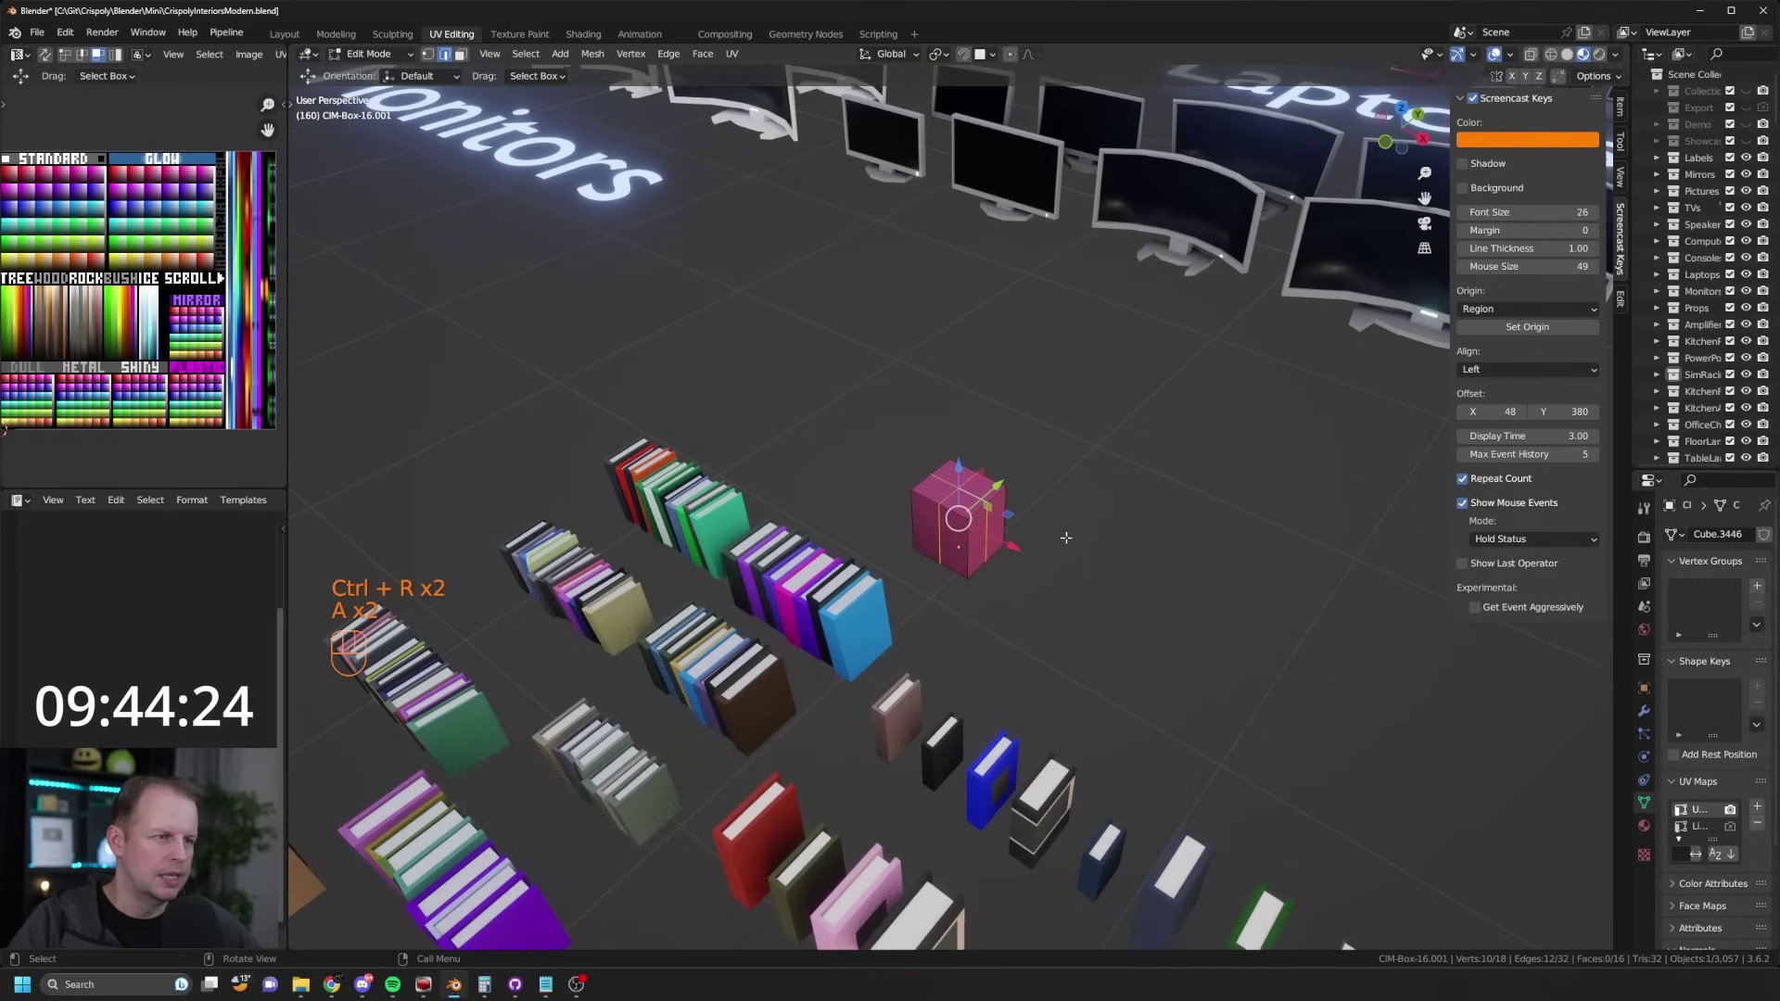
key("s")
key("shift+z")
left_click(1119, 526)
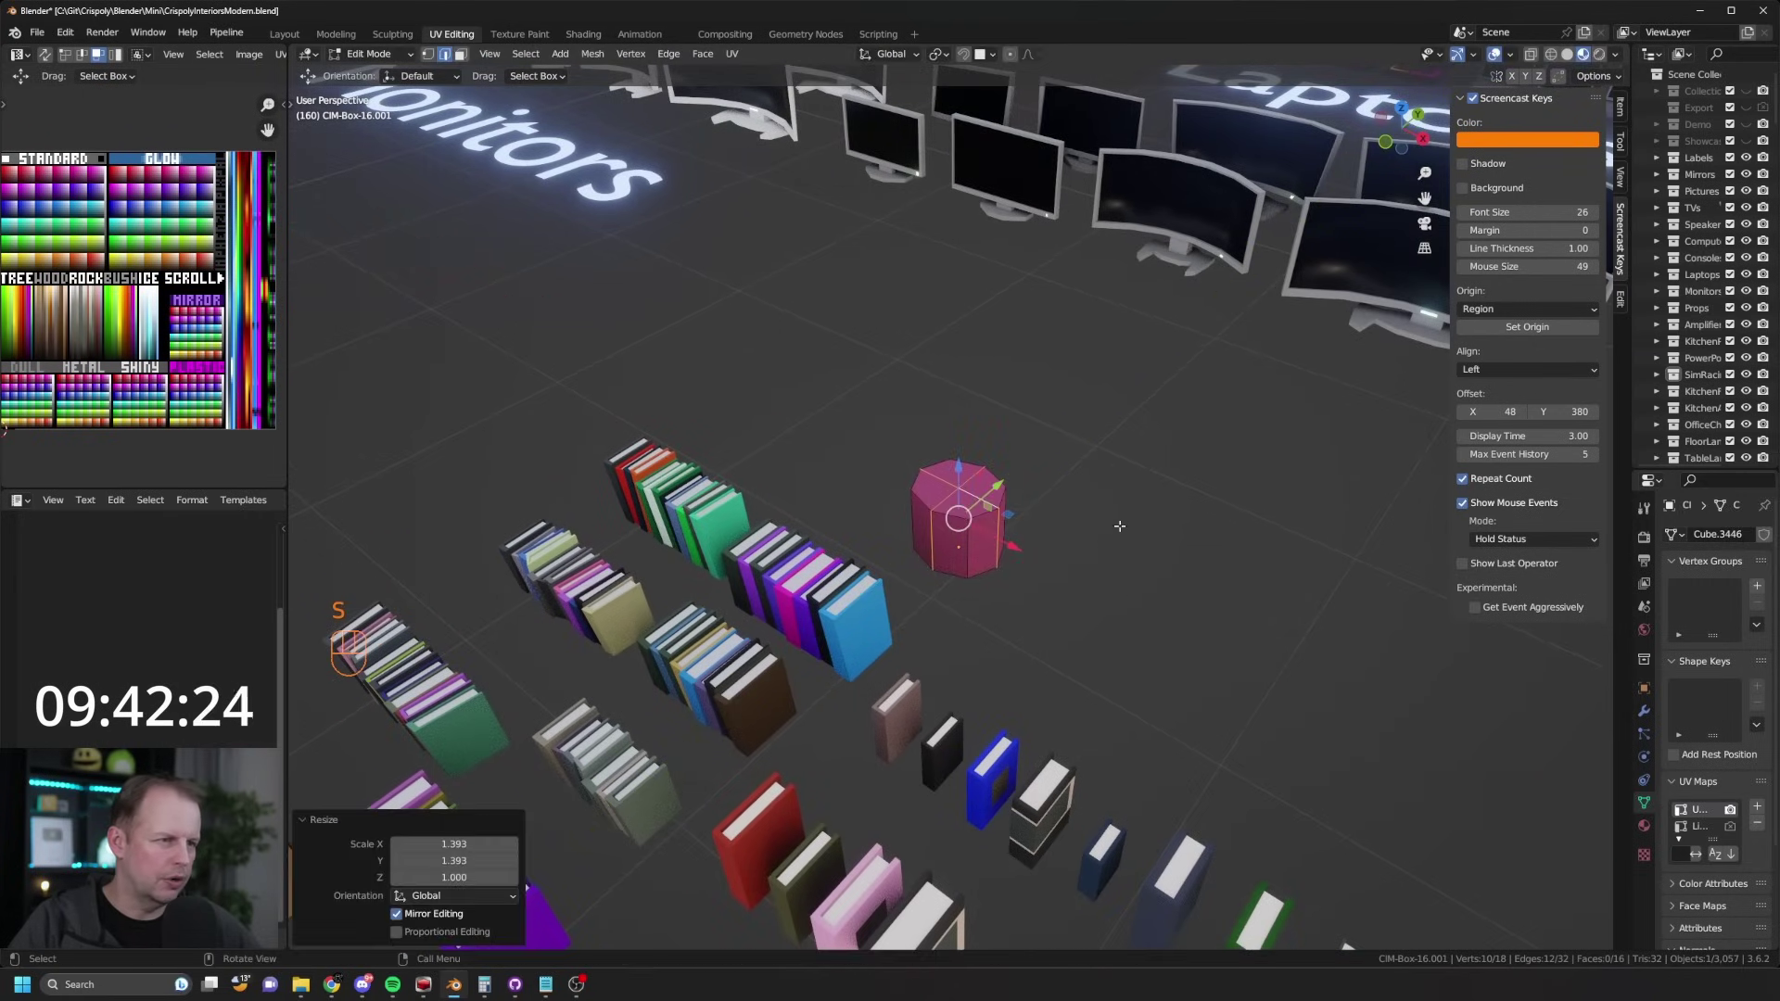
Step: Raise the cylinder's top faces by about 0.3 m along Z
key("3")
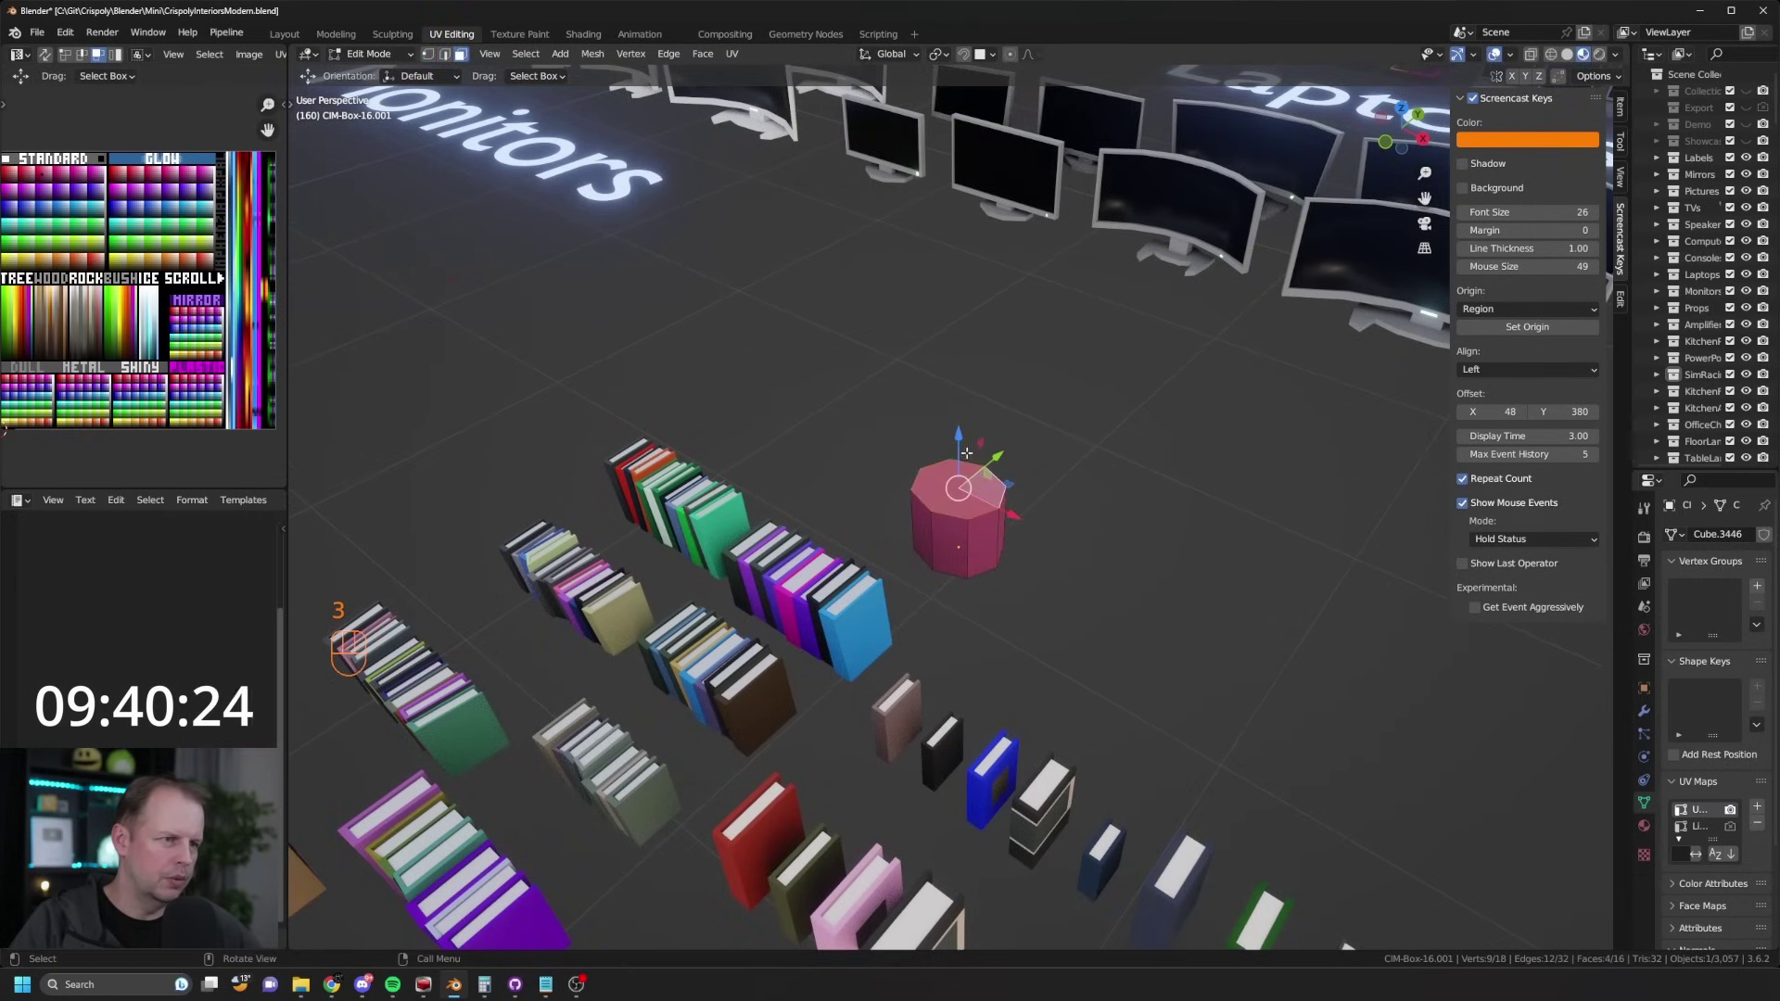
key("g")
key("z")
left_click(968, 389)
middle_click_drag(967, 389, 1078, 384)
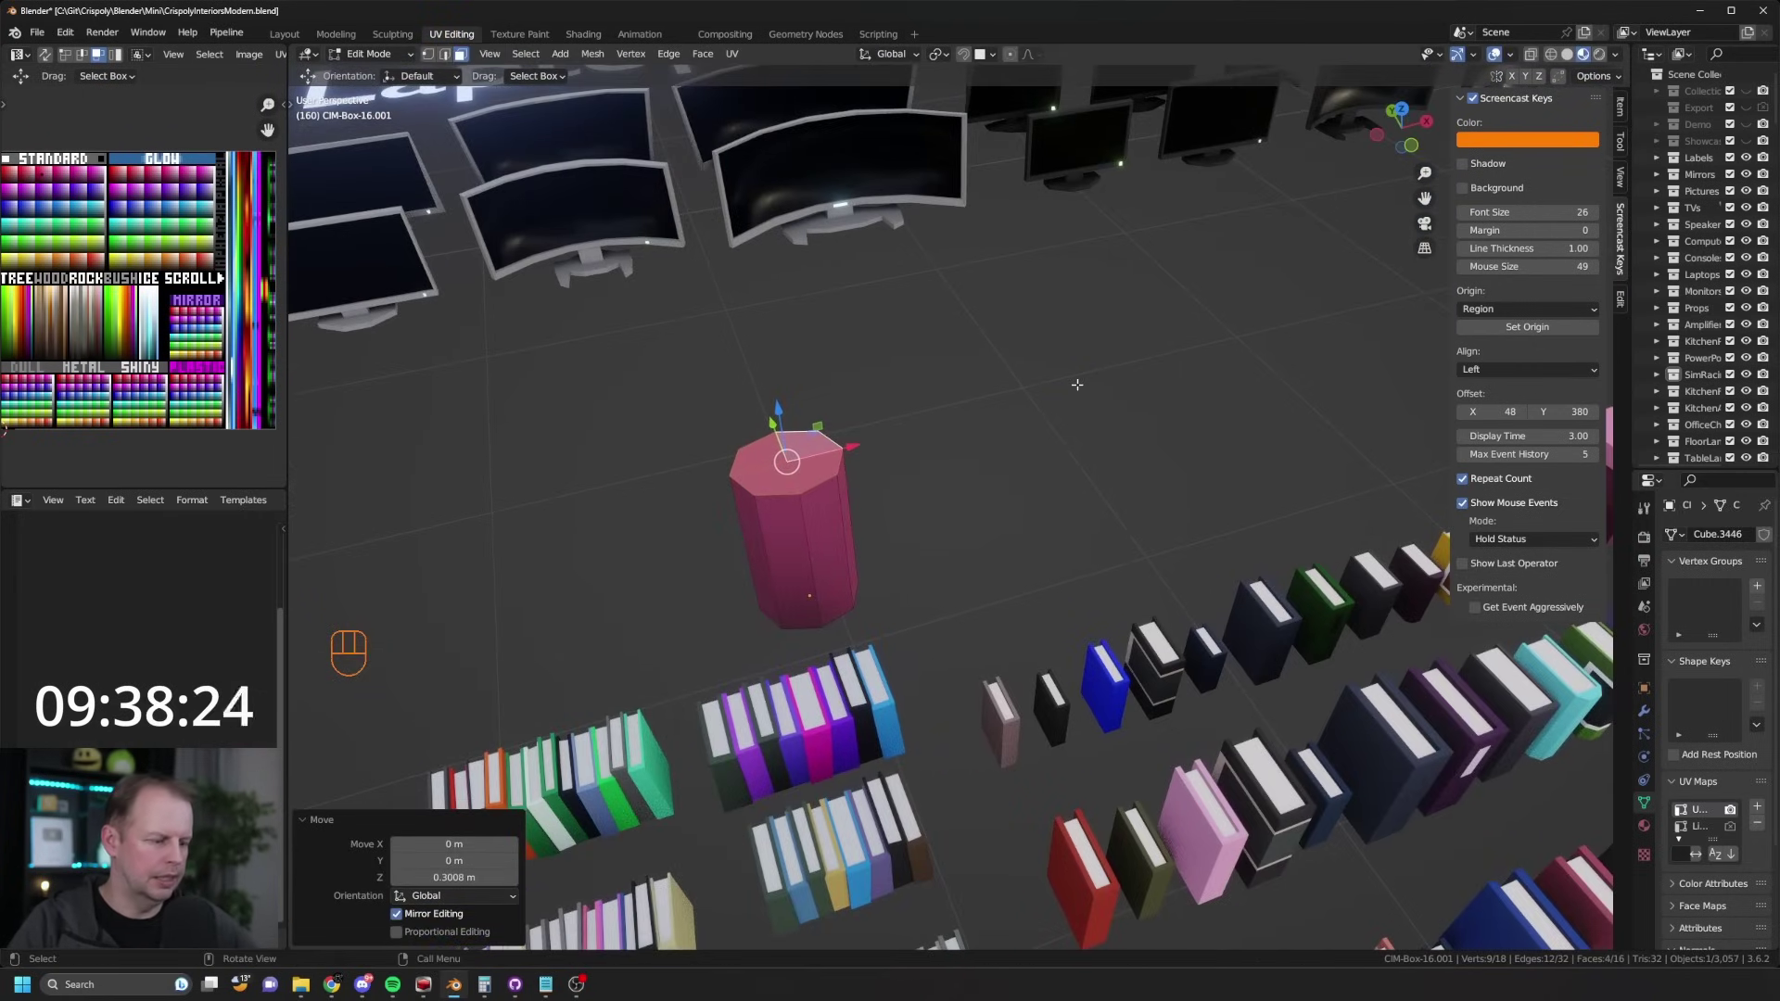
key("KP_7")
key("s")
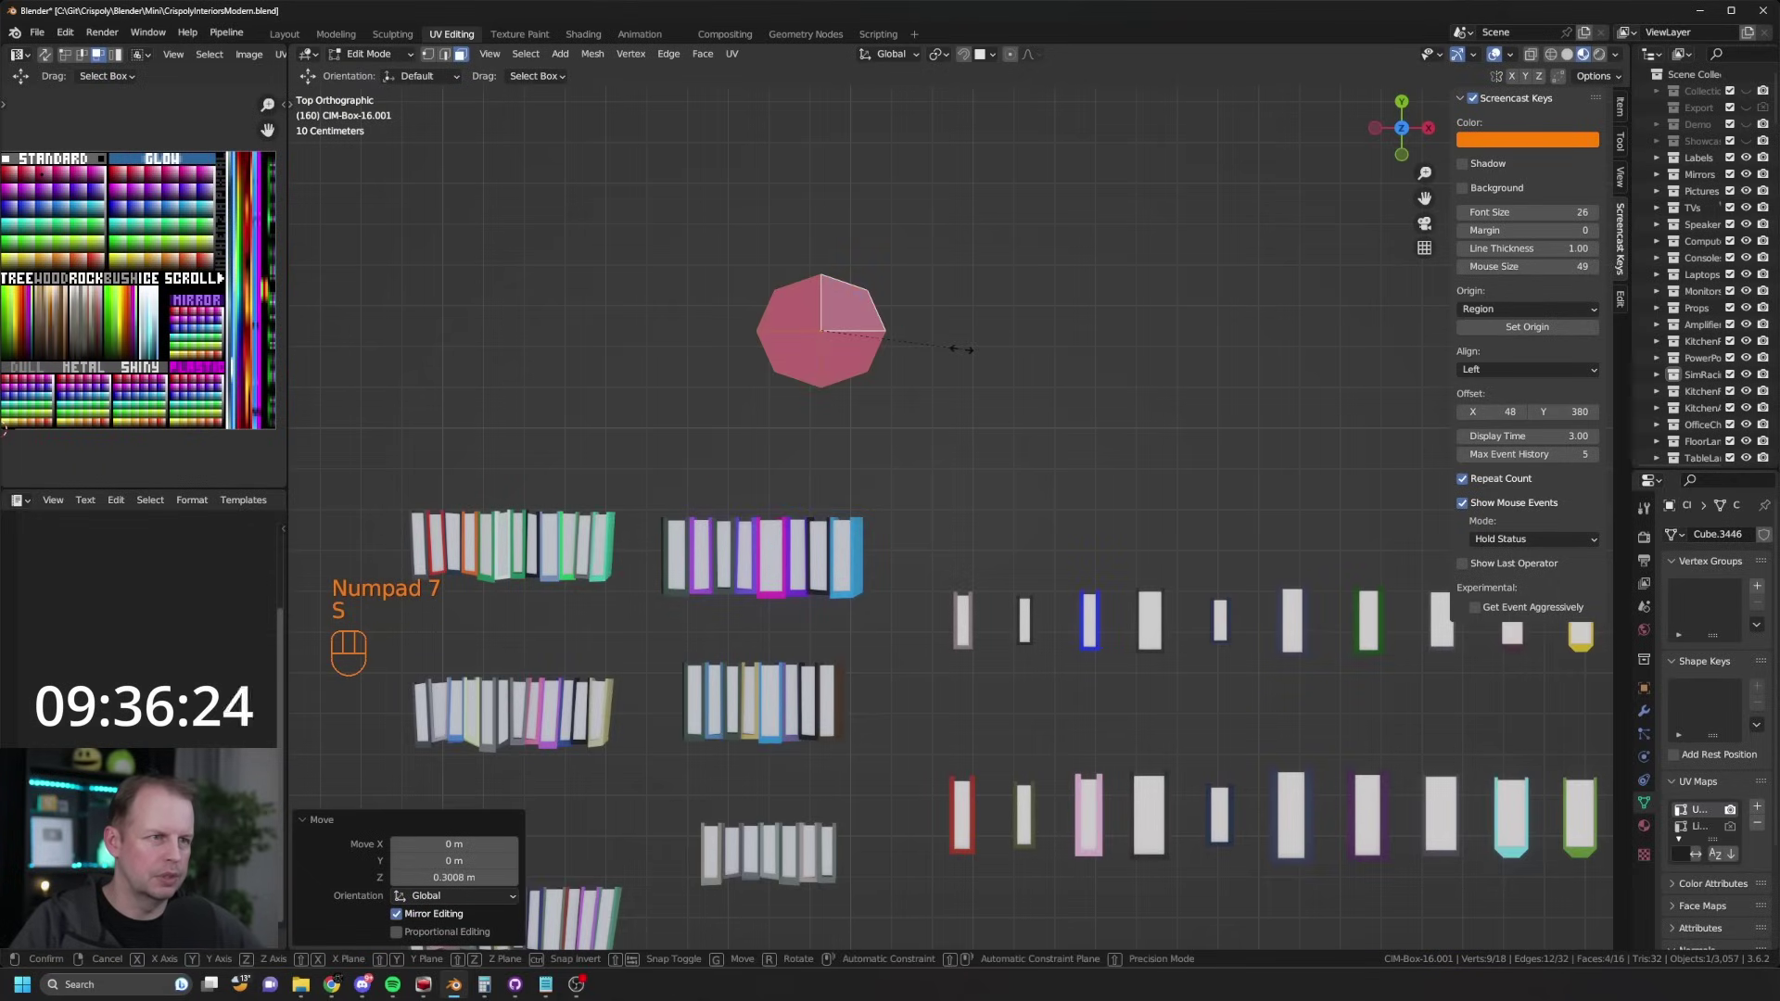
key("x")
key("Escape")
Step: Scale the whole cylinder mesh to 0.853 along X to even out its round outline
key("a")
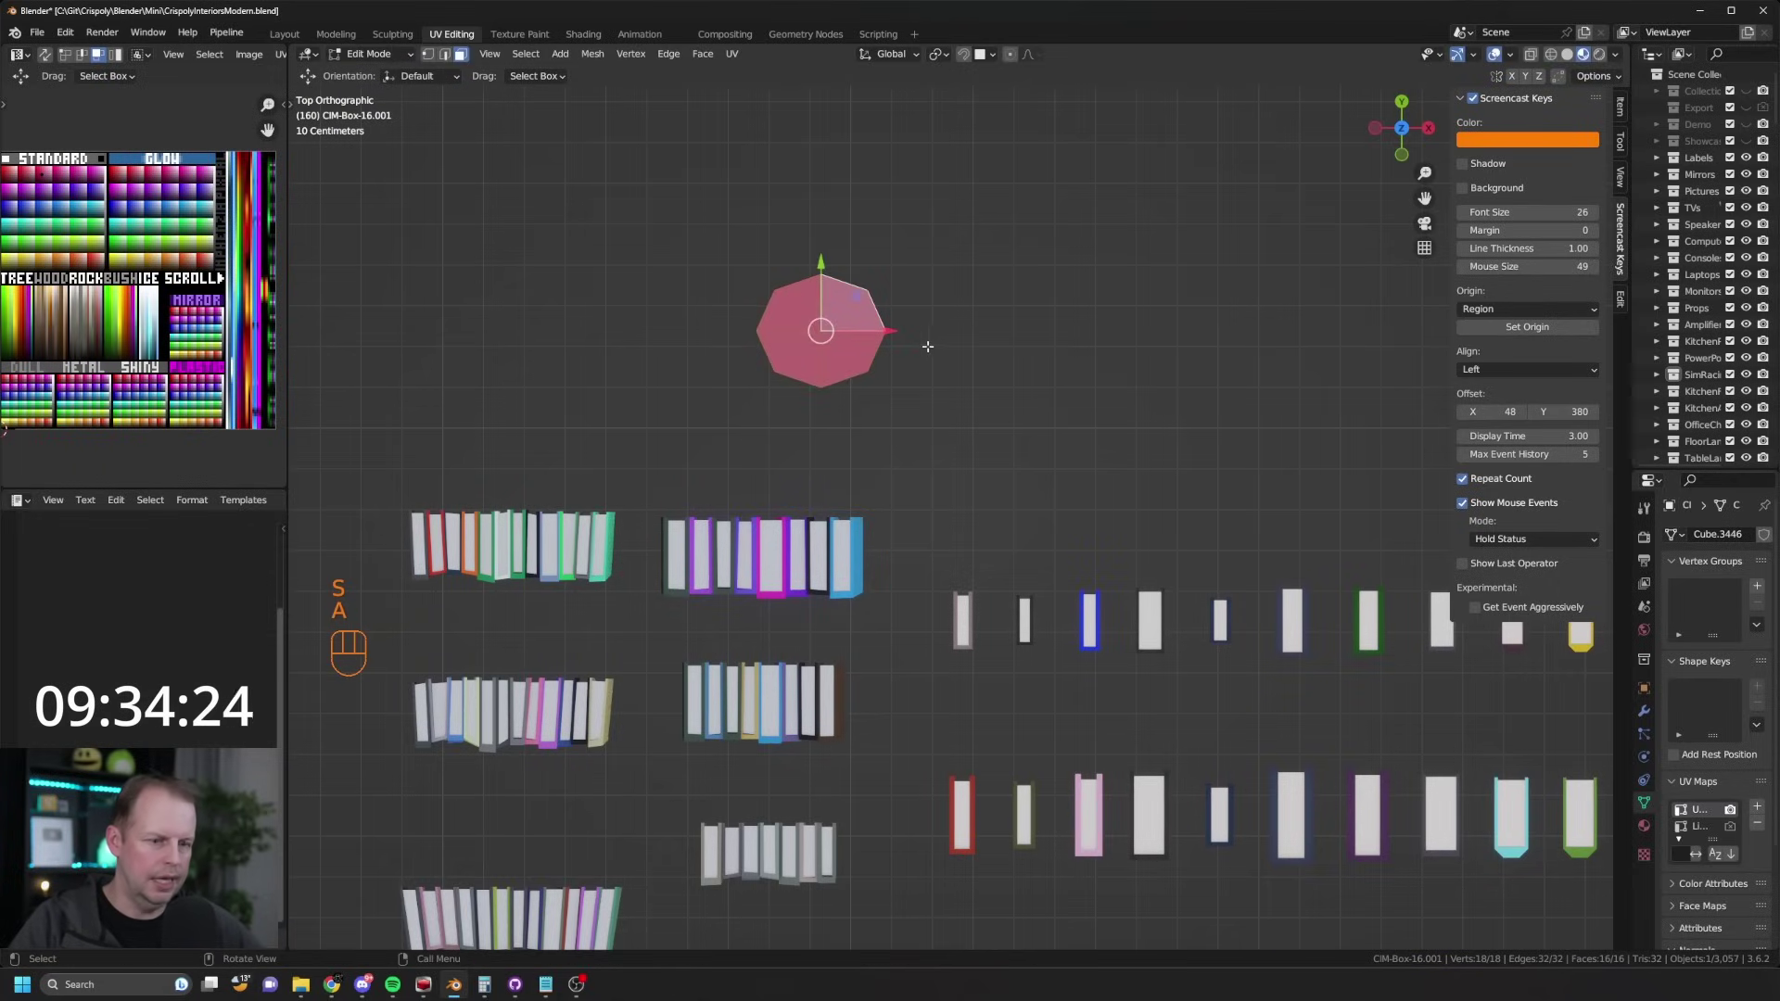
key("s")
key("x")
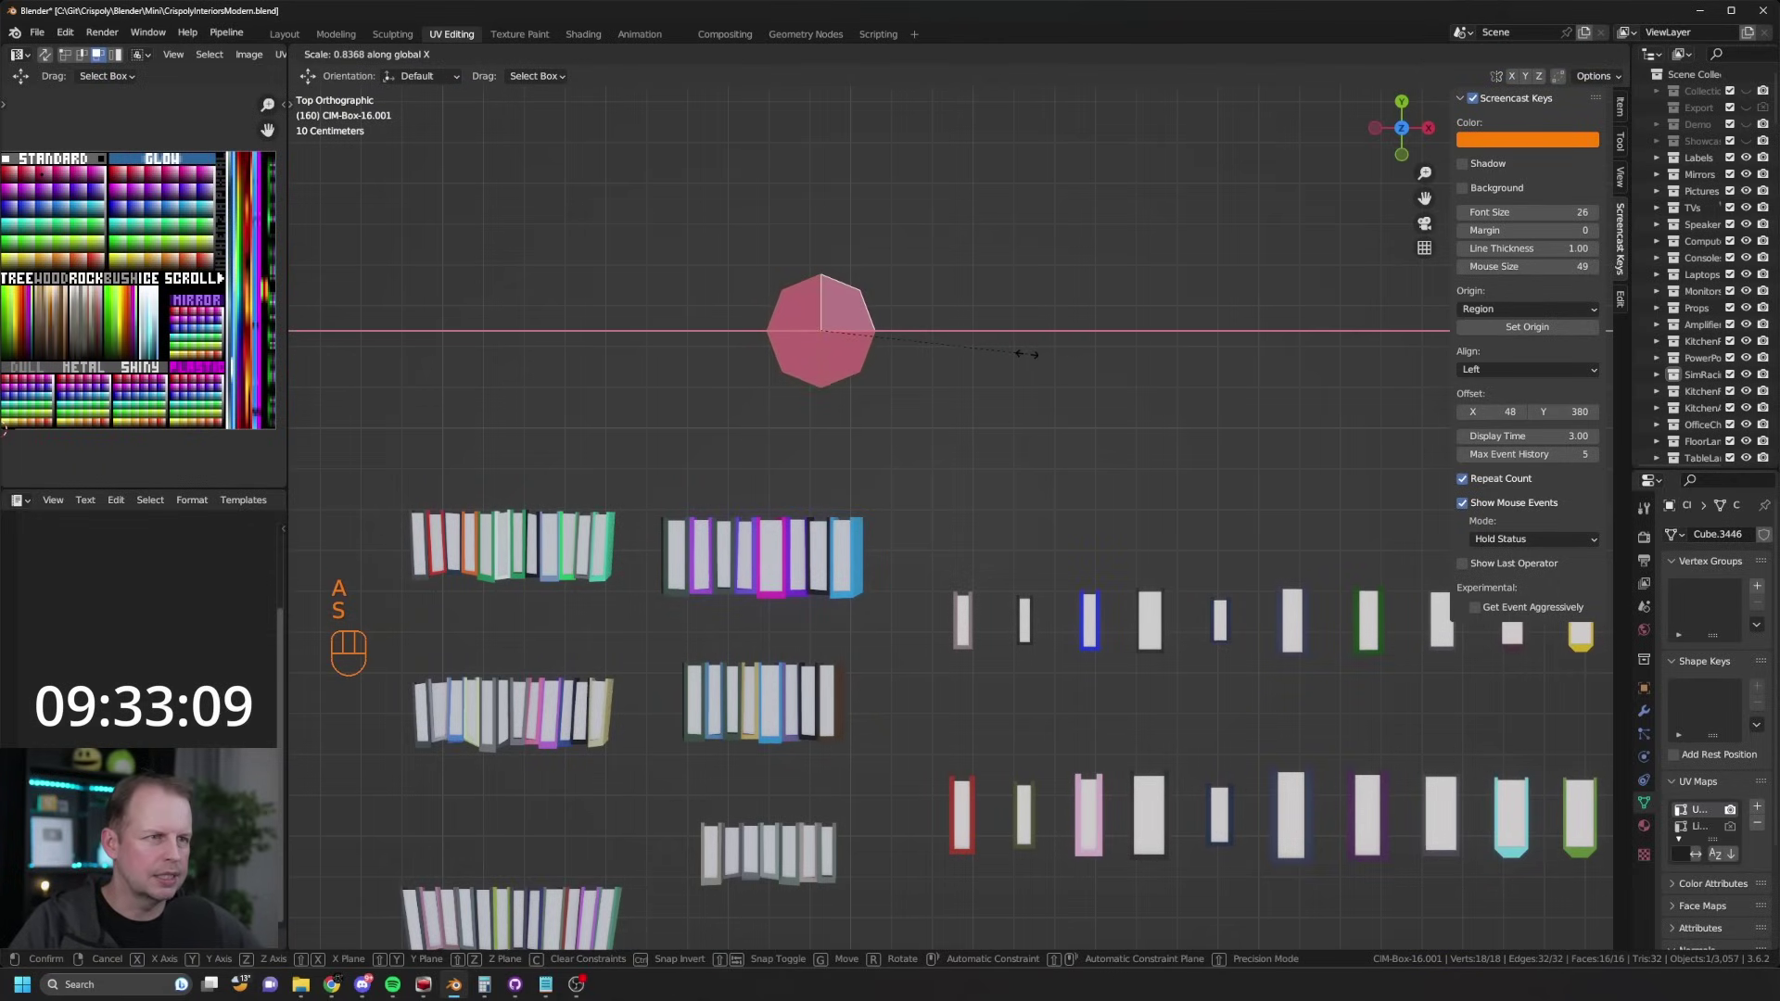
left_click(1057, 365)
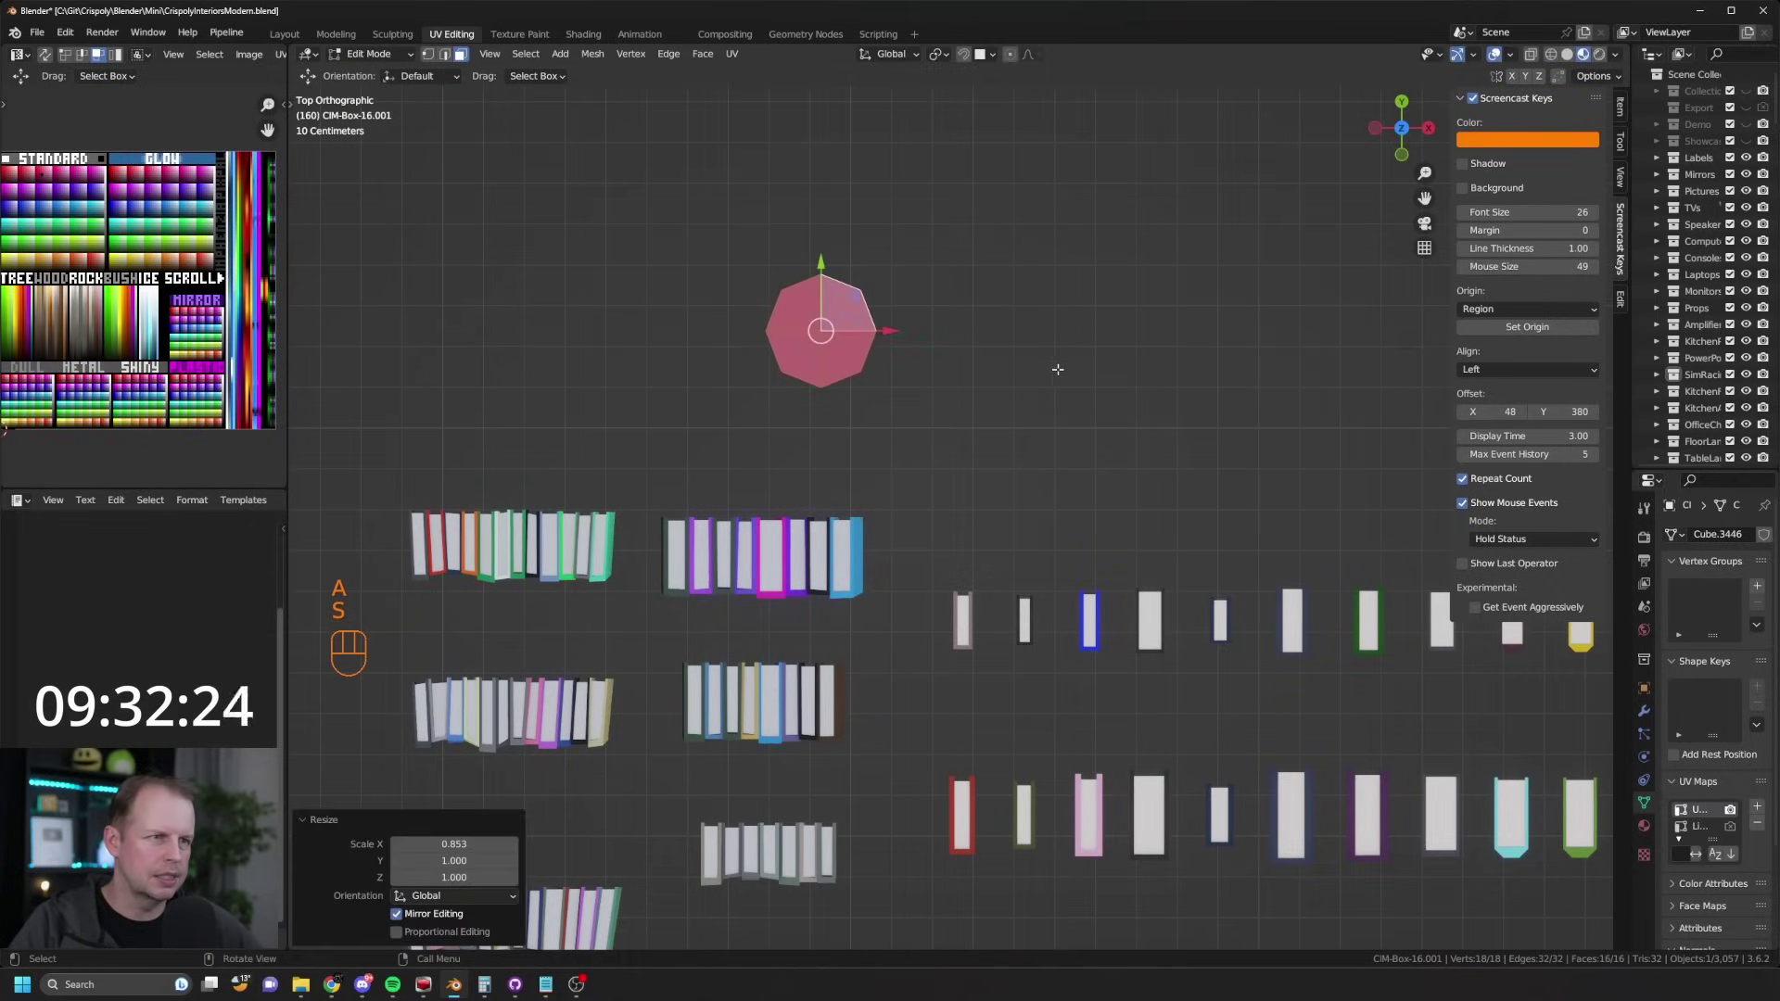
Step: Extrude the cylinder's top faces upward twice, first by about 0.04 m, shrinking each new ring to form a tapered bottle shoulder
middle_click_drag(1057, 365, 995, 293)
left_click(967, 414)
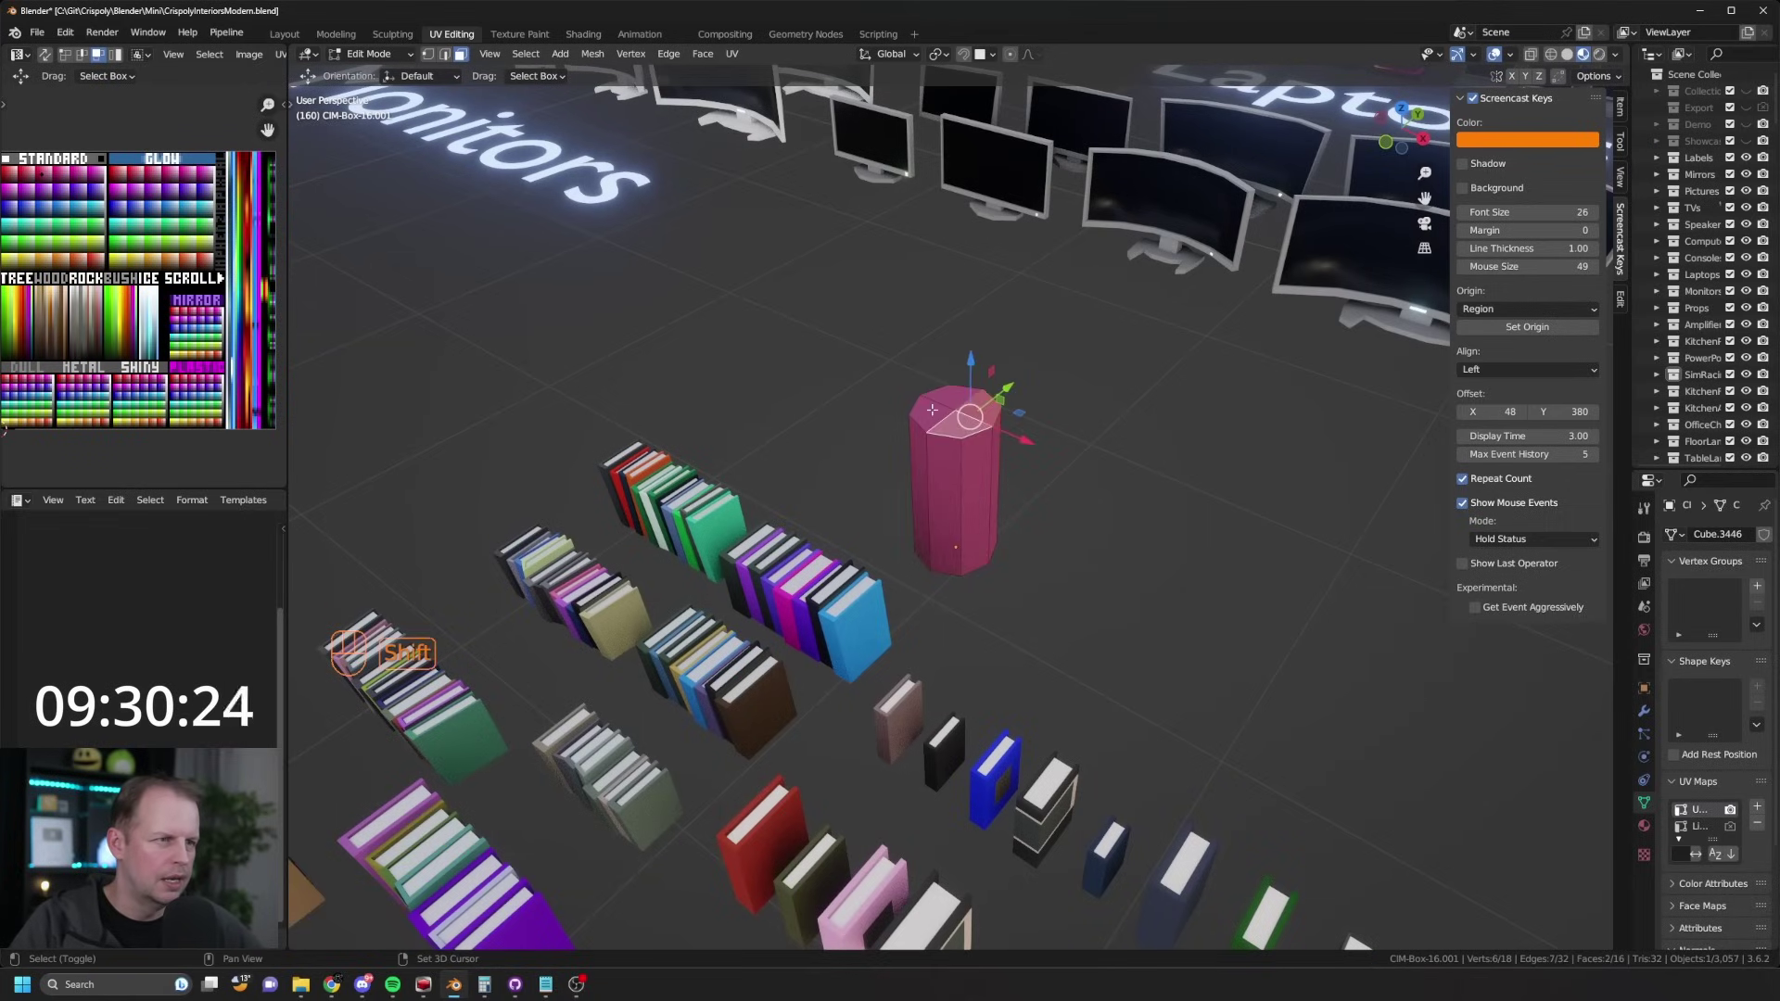
key("e")
right_click(1061, 425)
key("s")
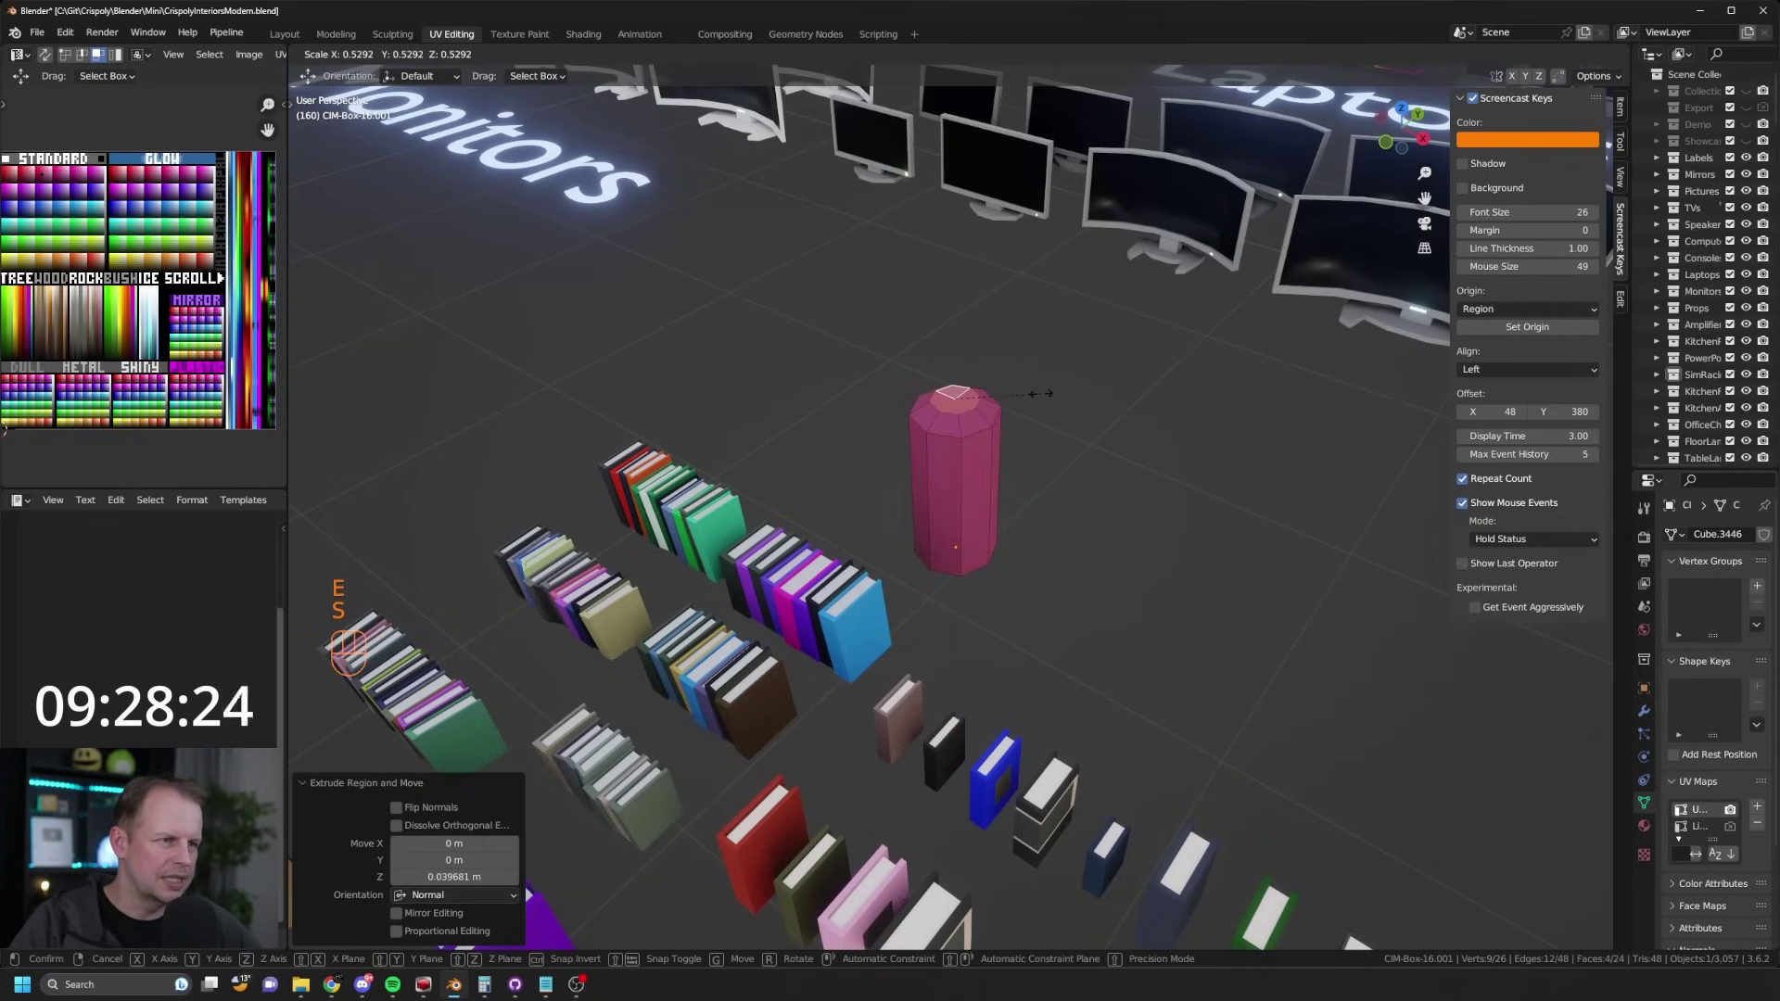
left_click(1034, 394)
key("e")
right_click(1033, 388)
key("s")
left_click(1025, 397)
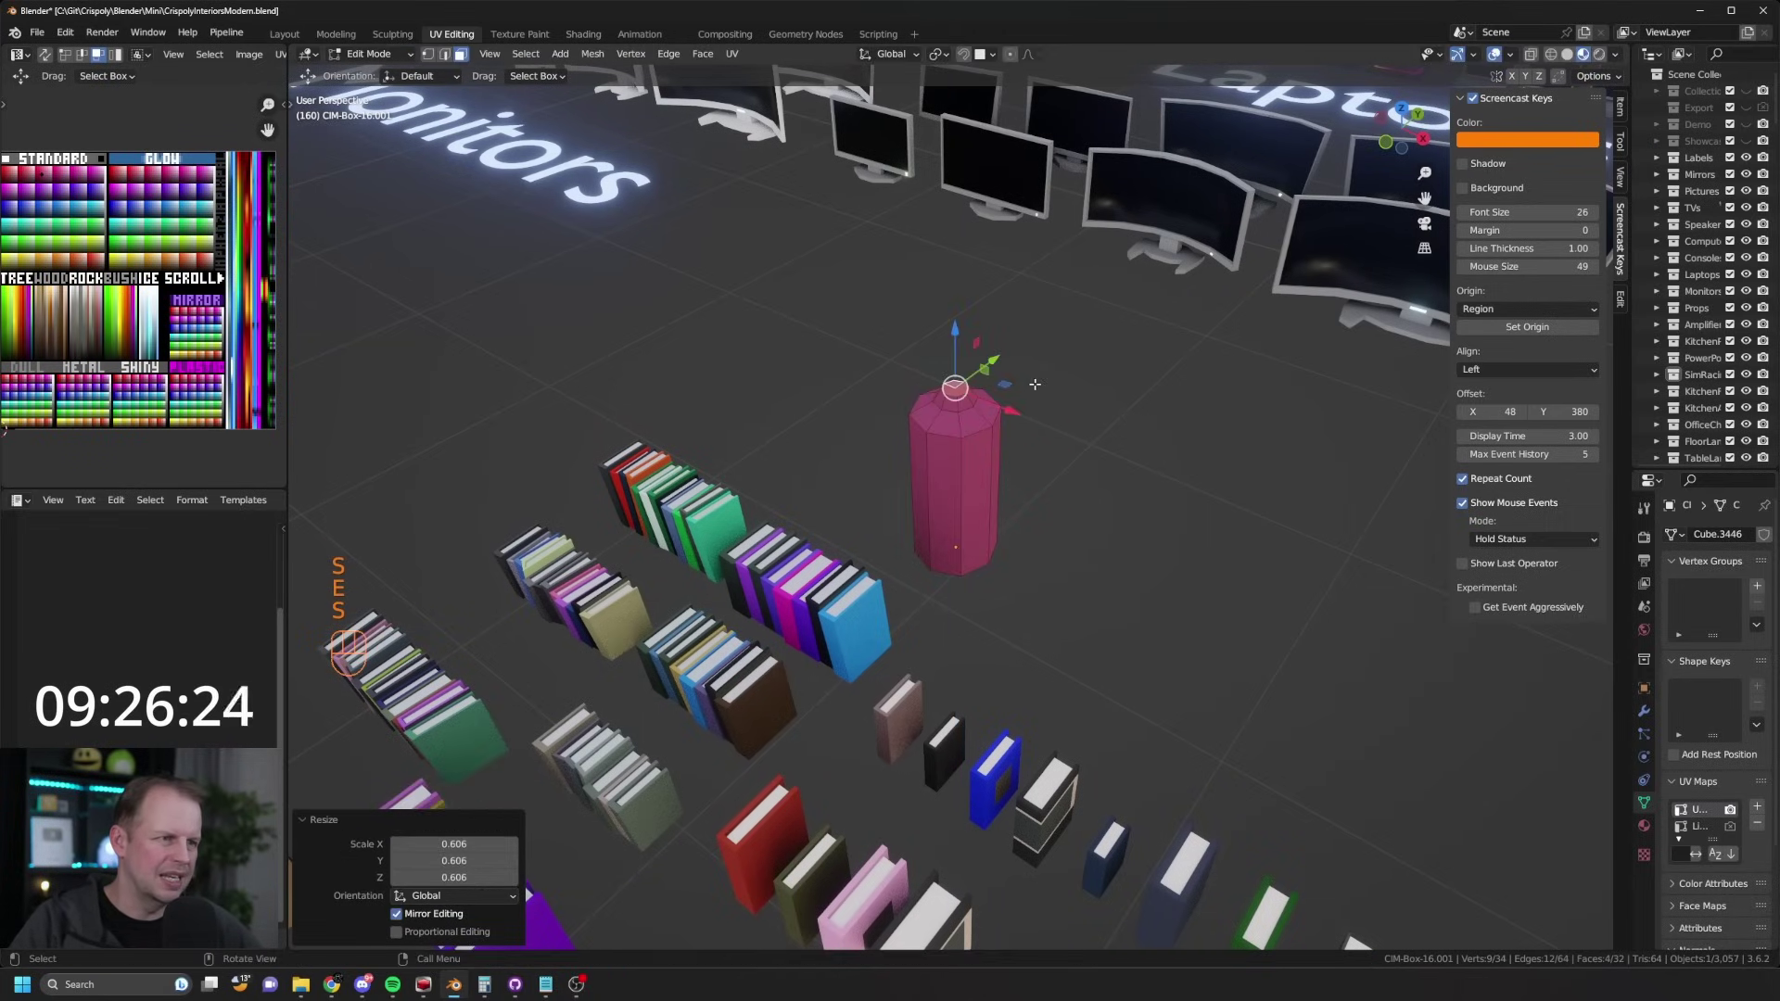
Step: Duplicate the top faces, resize and lower the copy slightly, and extrude it about 0.07 m upward as a bottle neck
key("shift+d")
right_click(1102, 362)
middle_click_drag(1102, 362, 1066, 399)
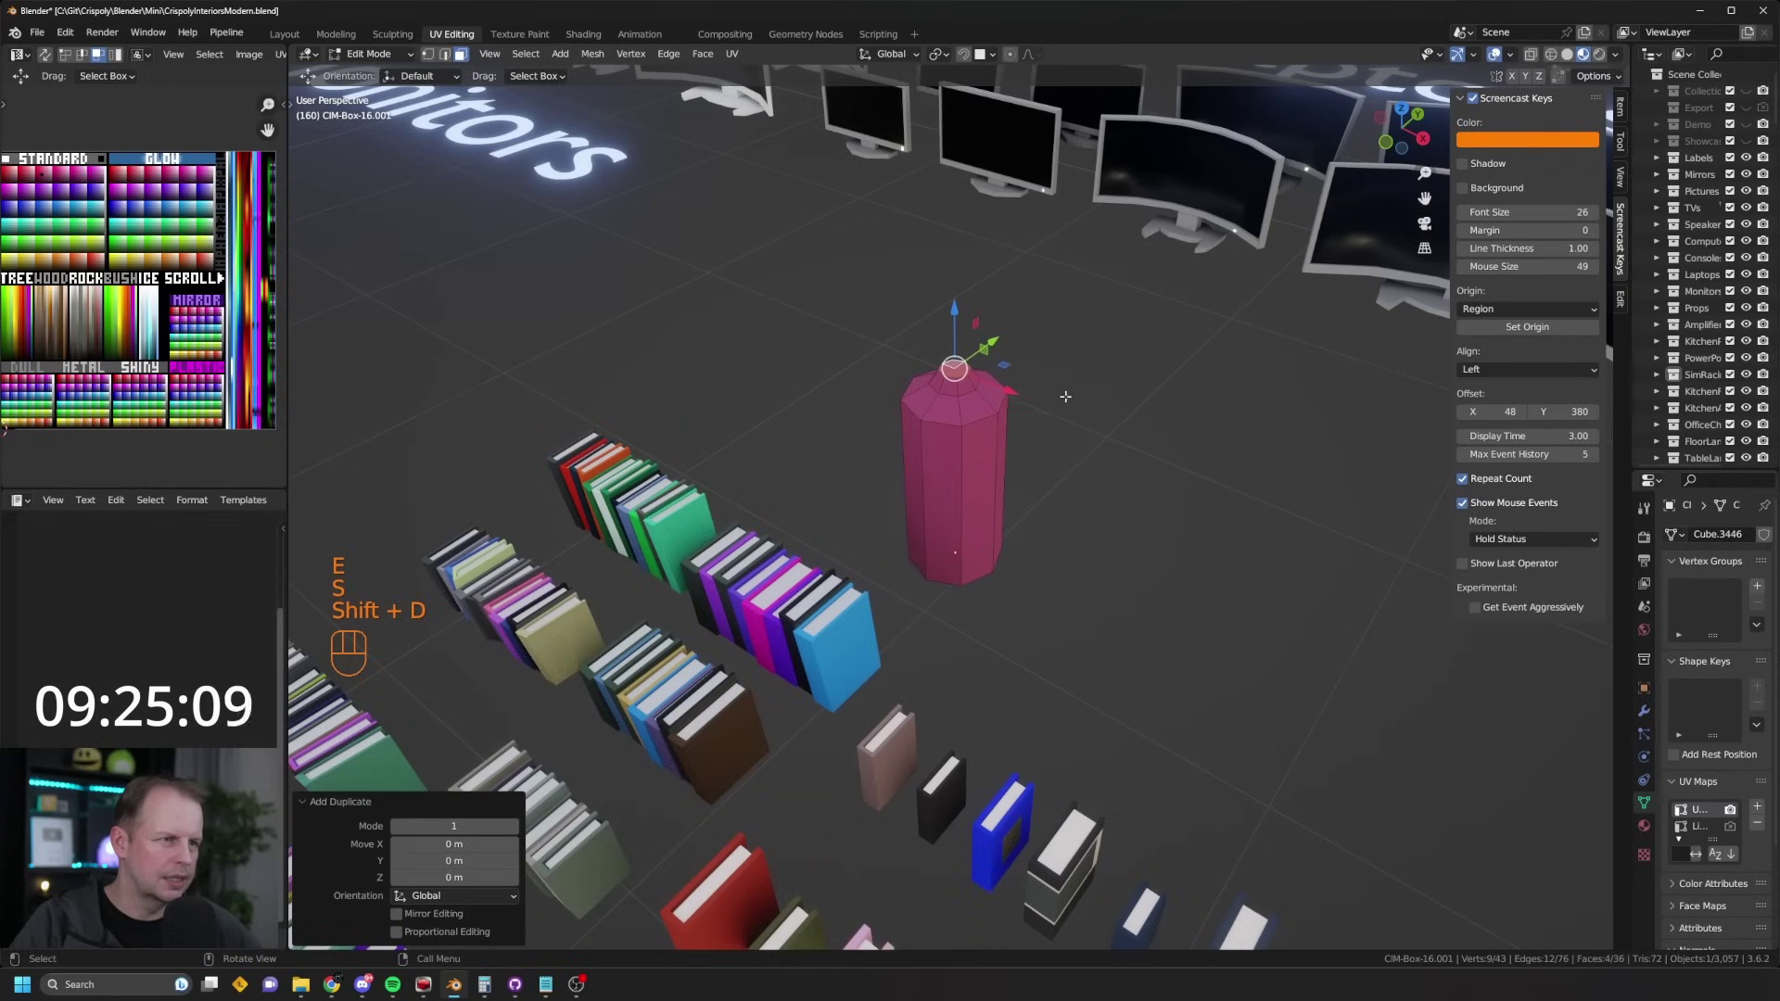
key("s")
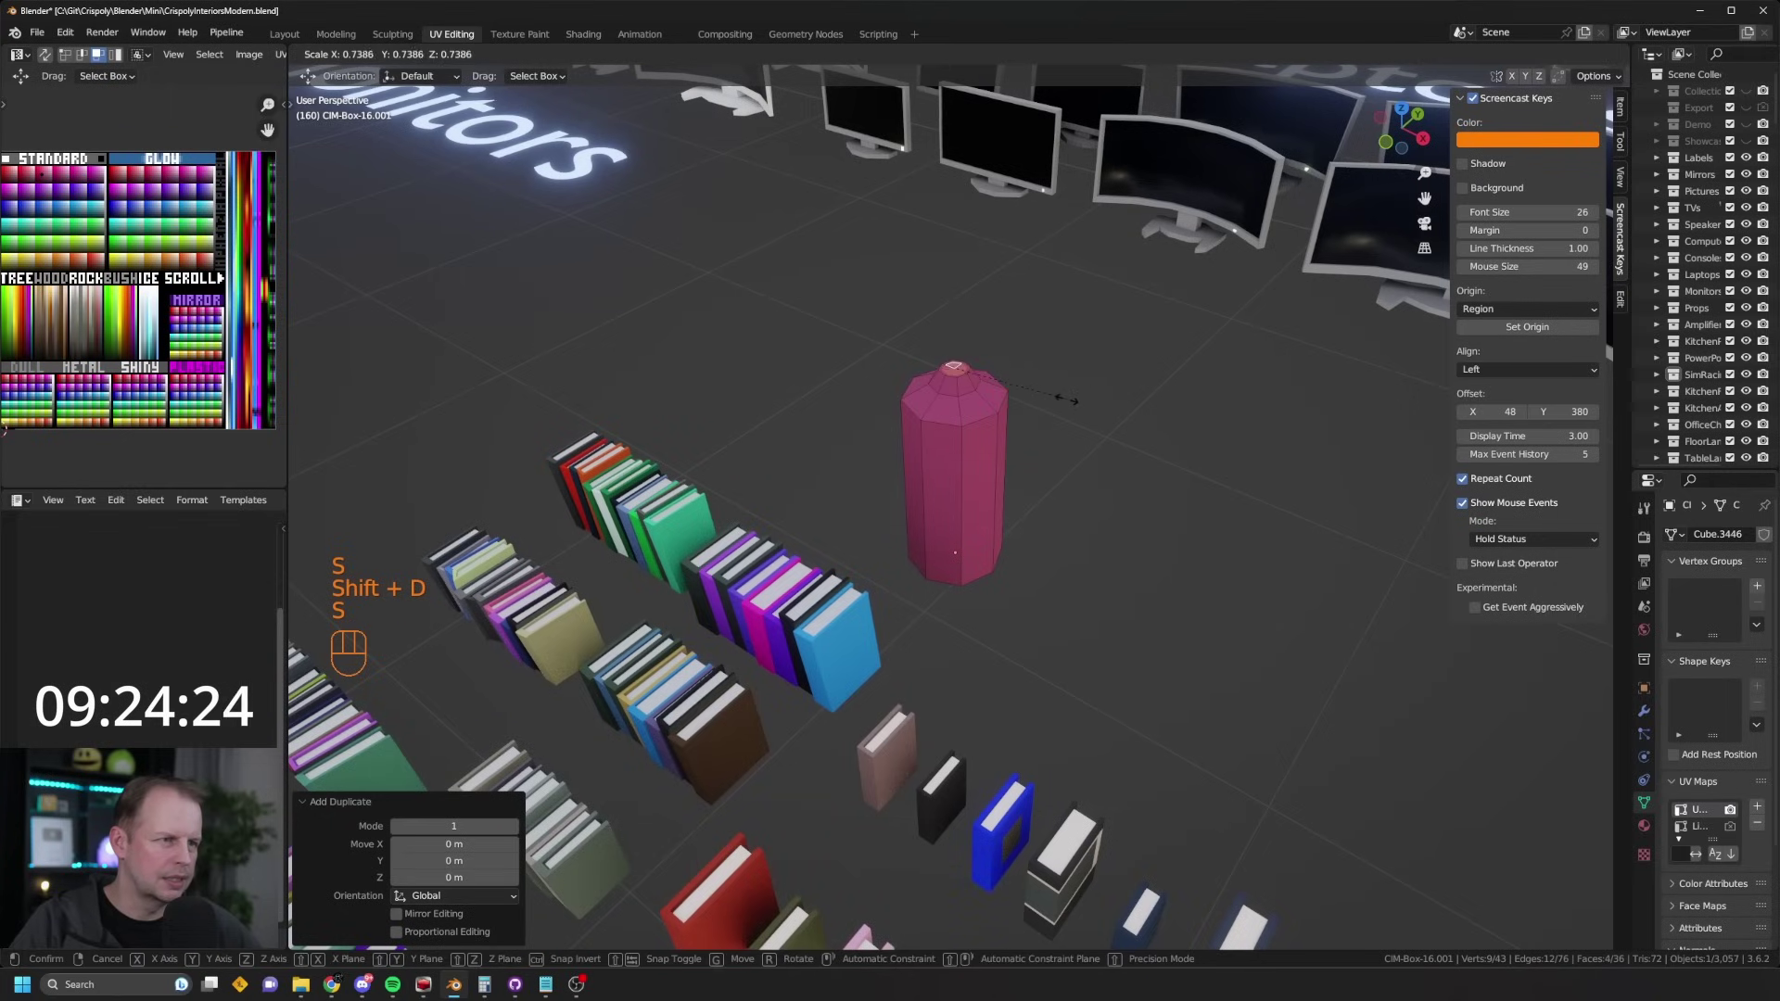
left_click(1148, 410)
key("e")
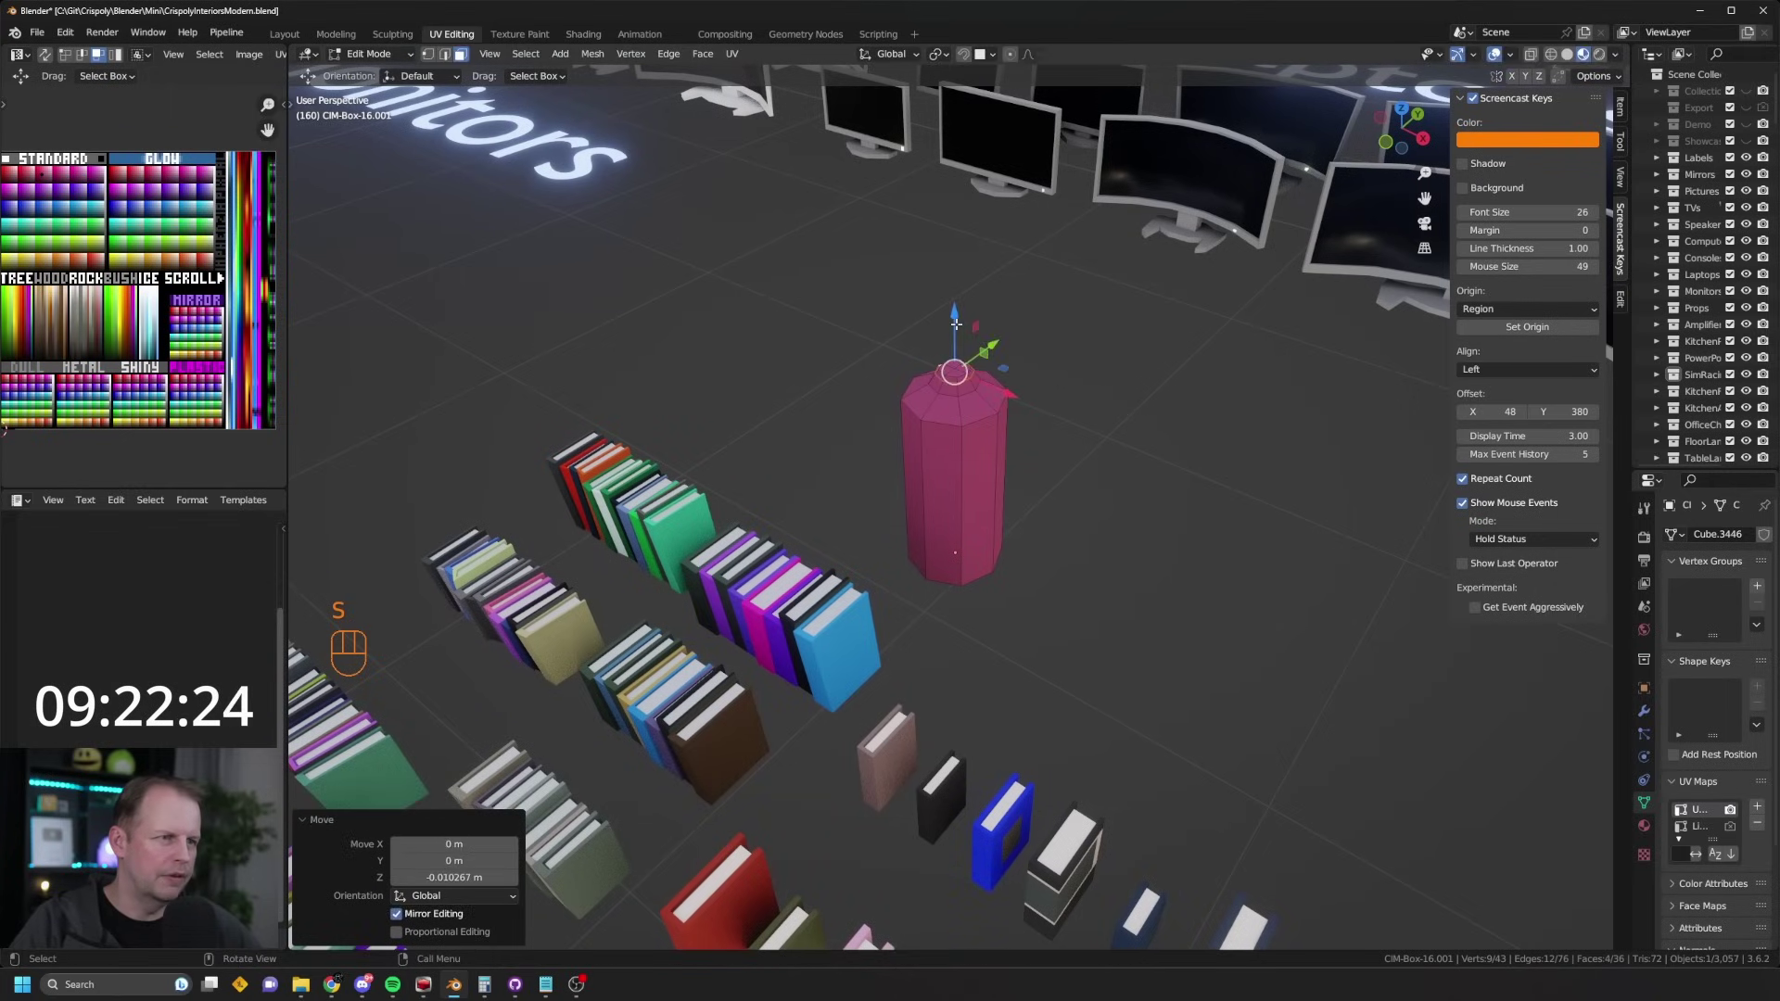
left_click(954, 299)
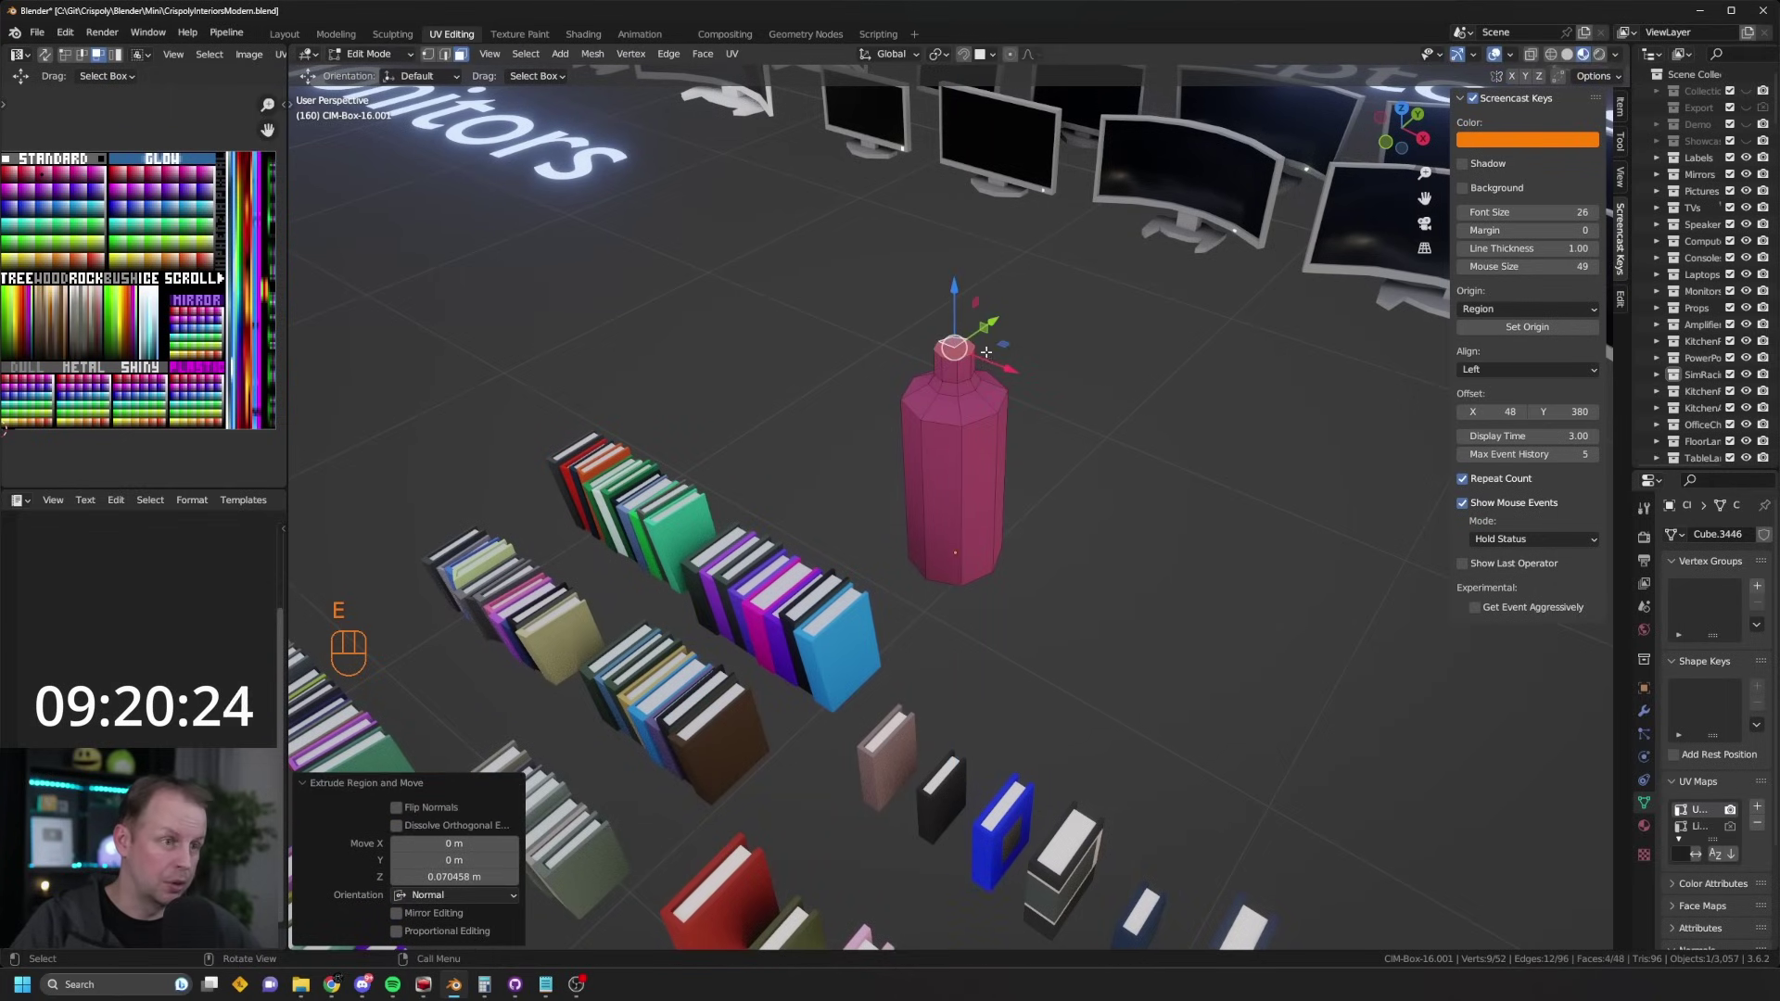
Step: Select all linked parts of the bottle and simplify the flat caps with Limited Dissolve
key("l")
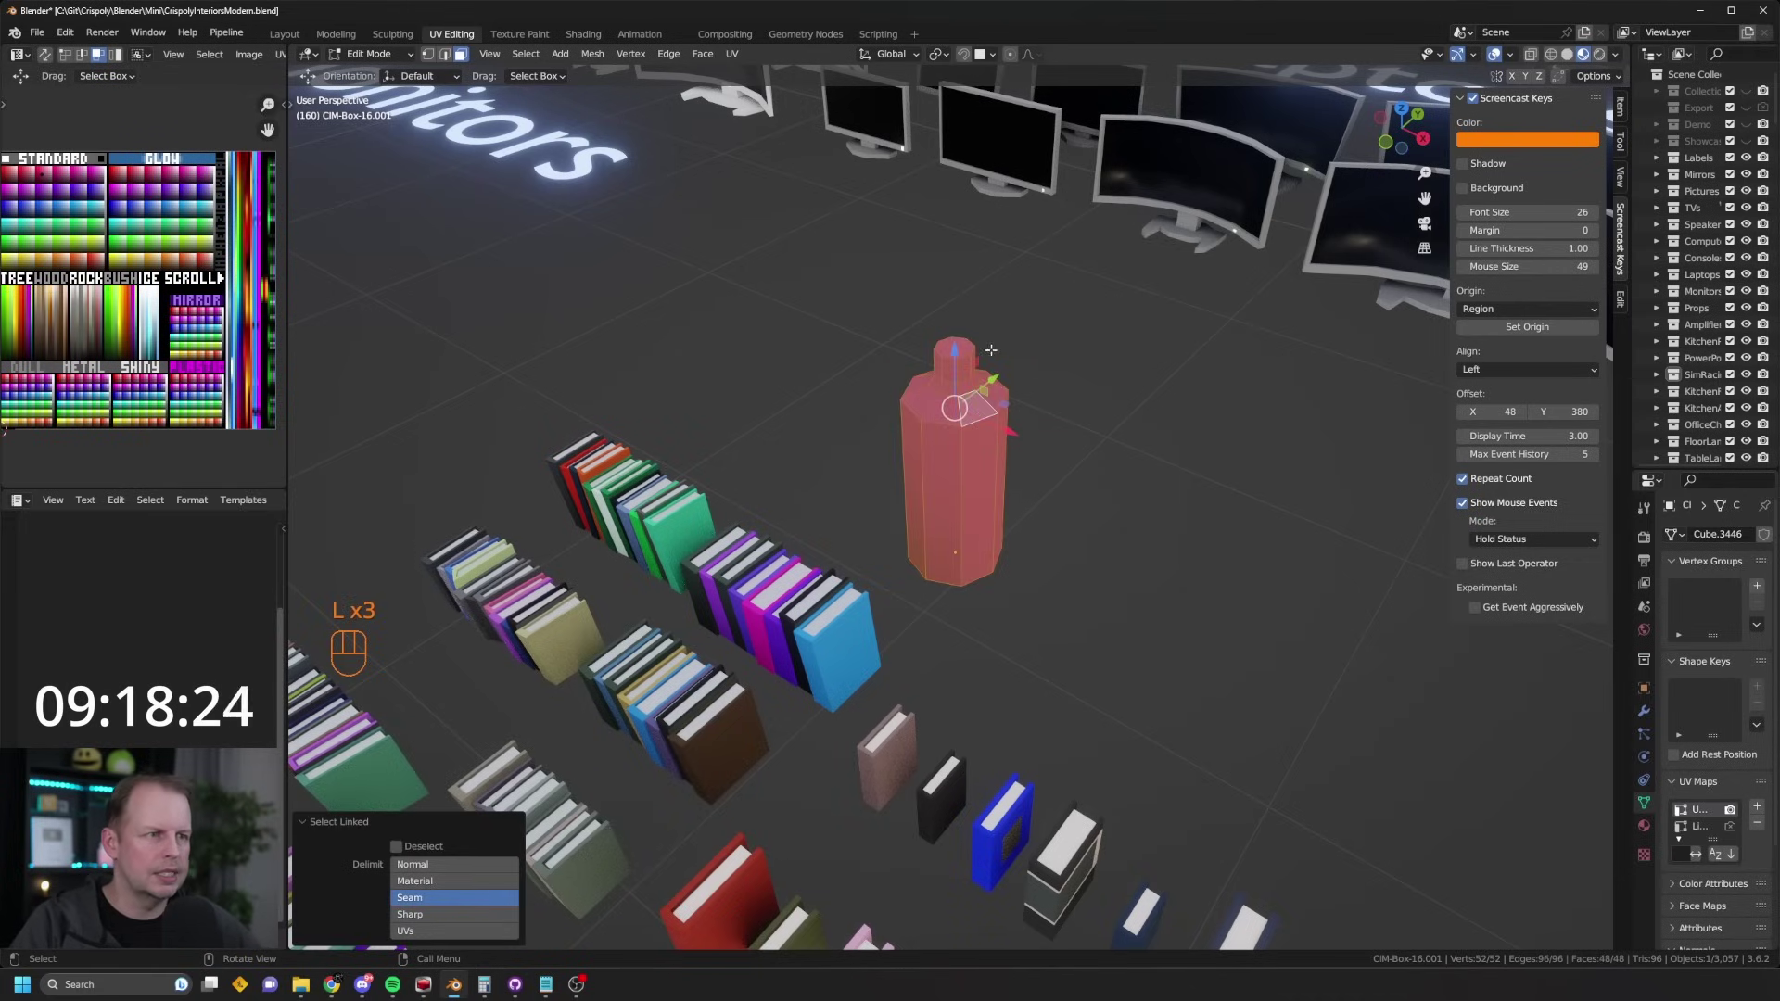
key("x")
left_click(980, 476)
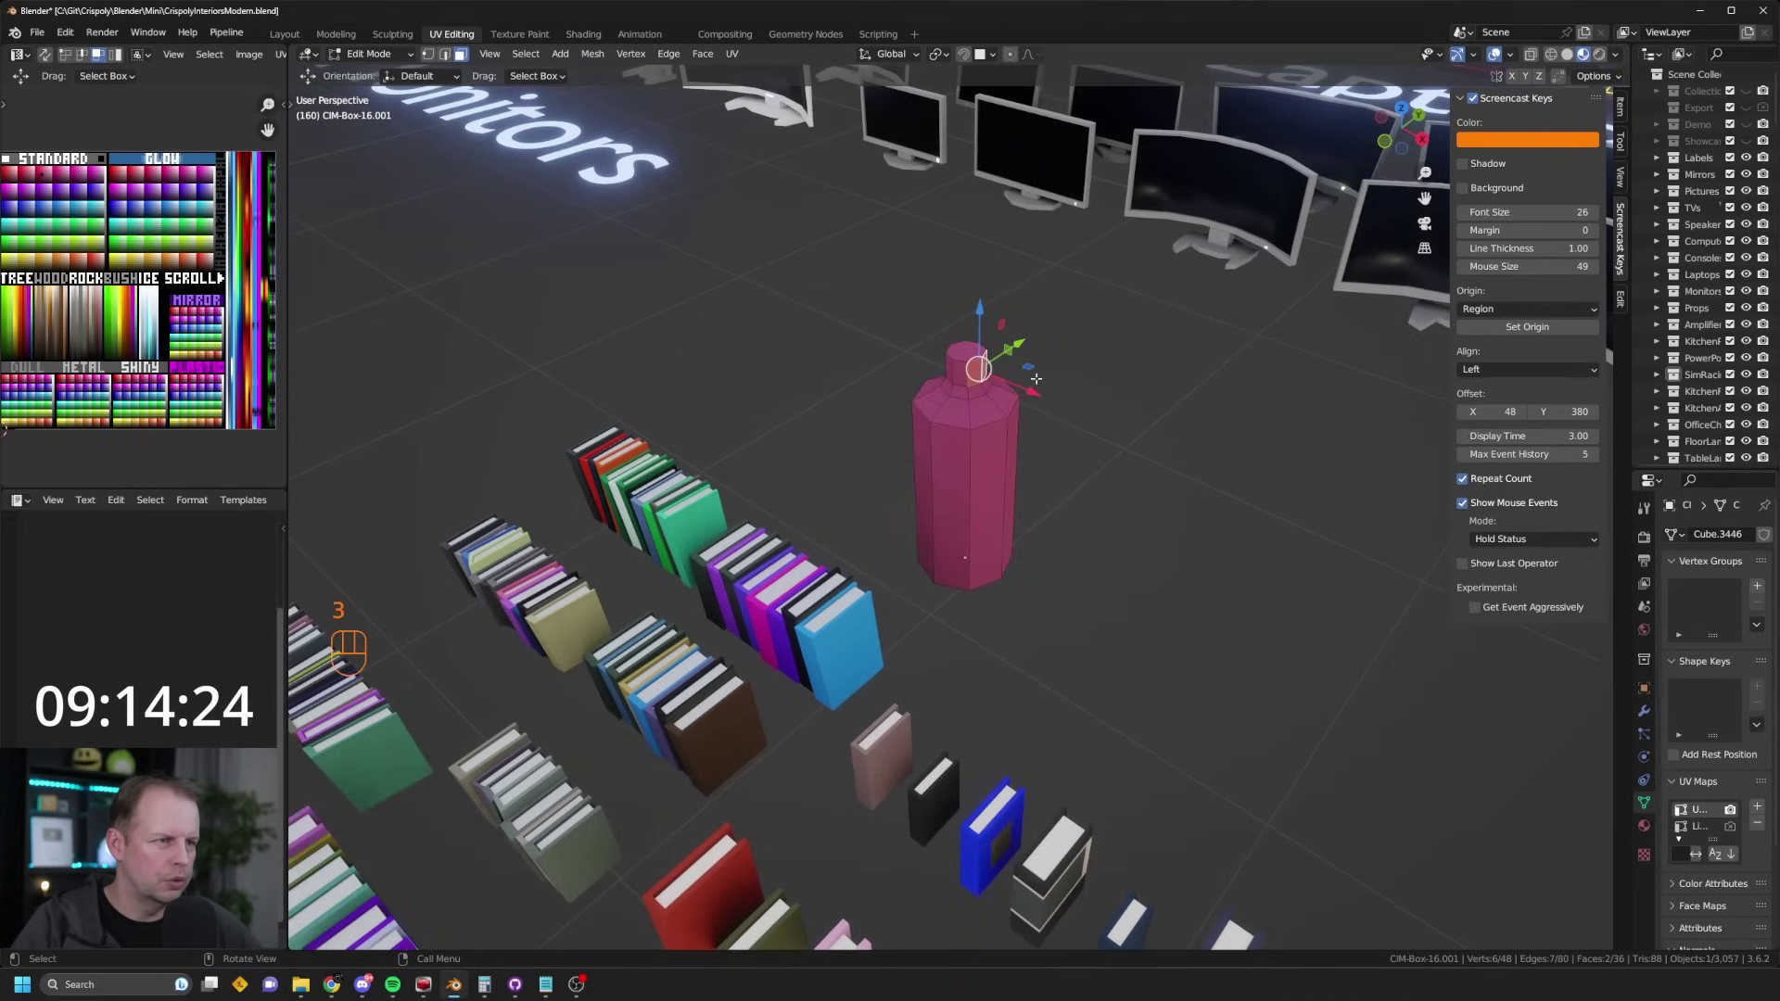
Step: Duplicate two side faces of the neck, scale them to 0.49 along Z, and extrude them about 0.13 m outward as an arm
key("shift+d")
right_click(1036, 379)
key("s")
key("z")
left_click(1044, 386)
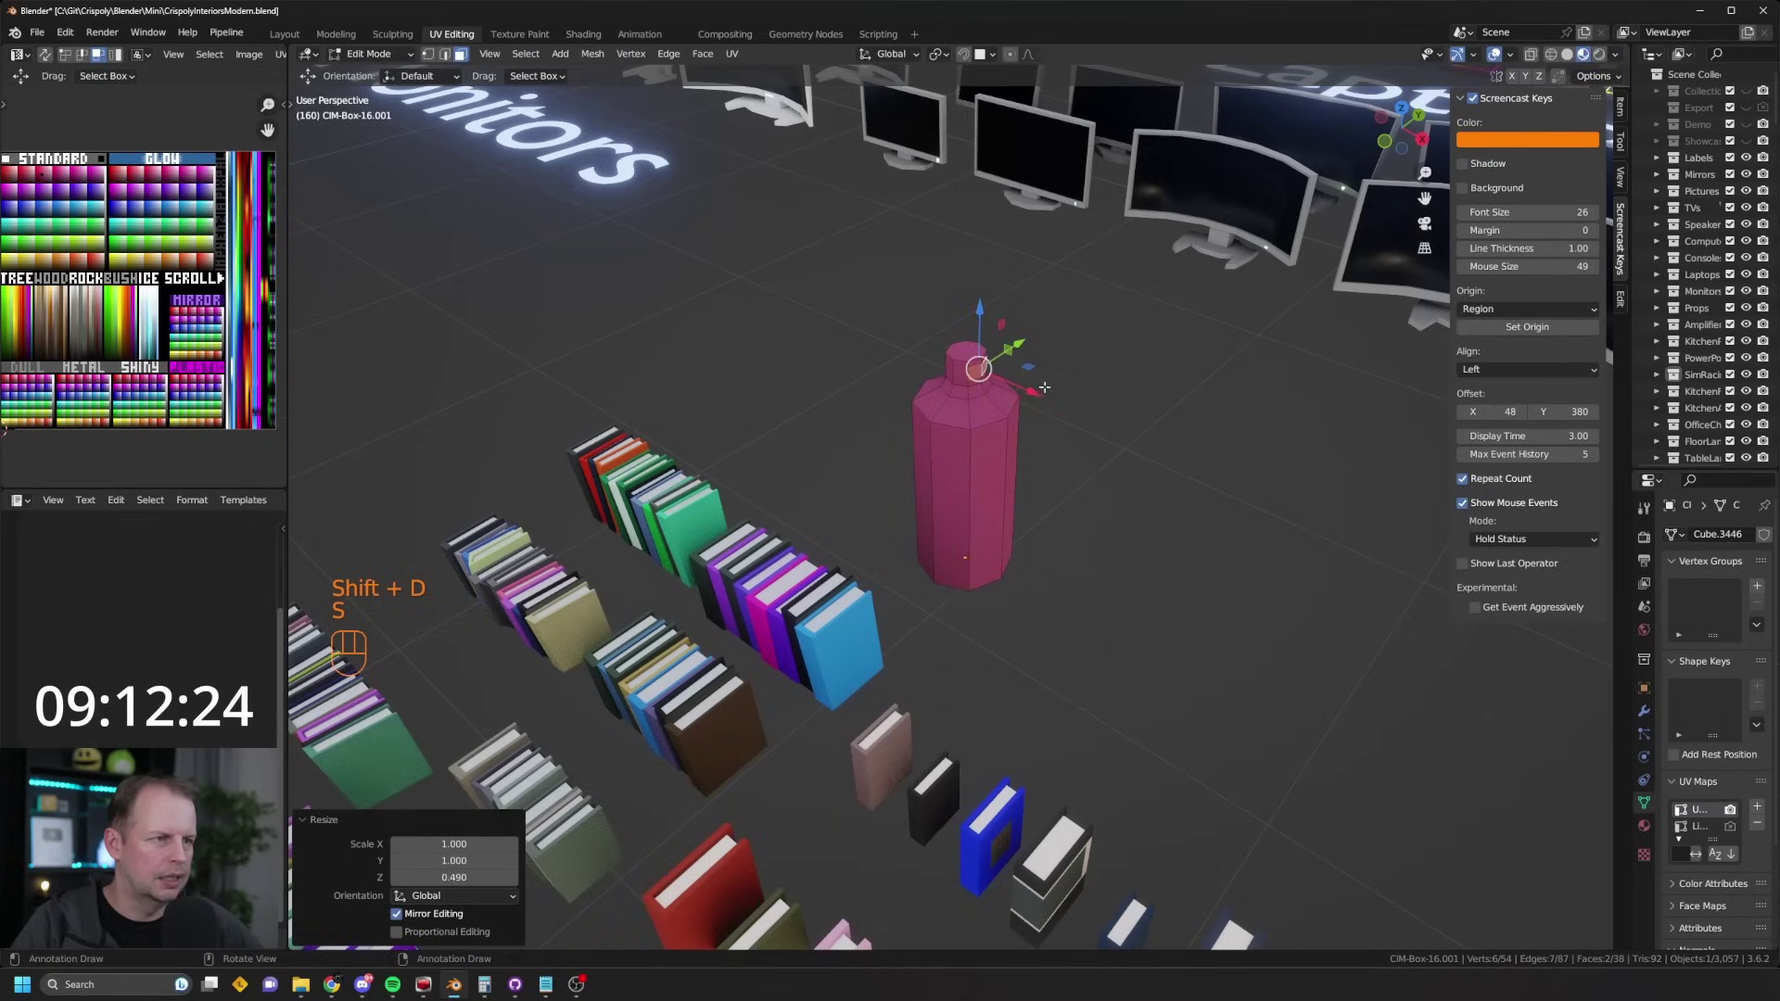
key("e")
left_click(1072, 401)
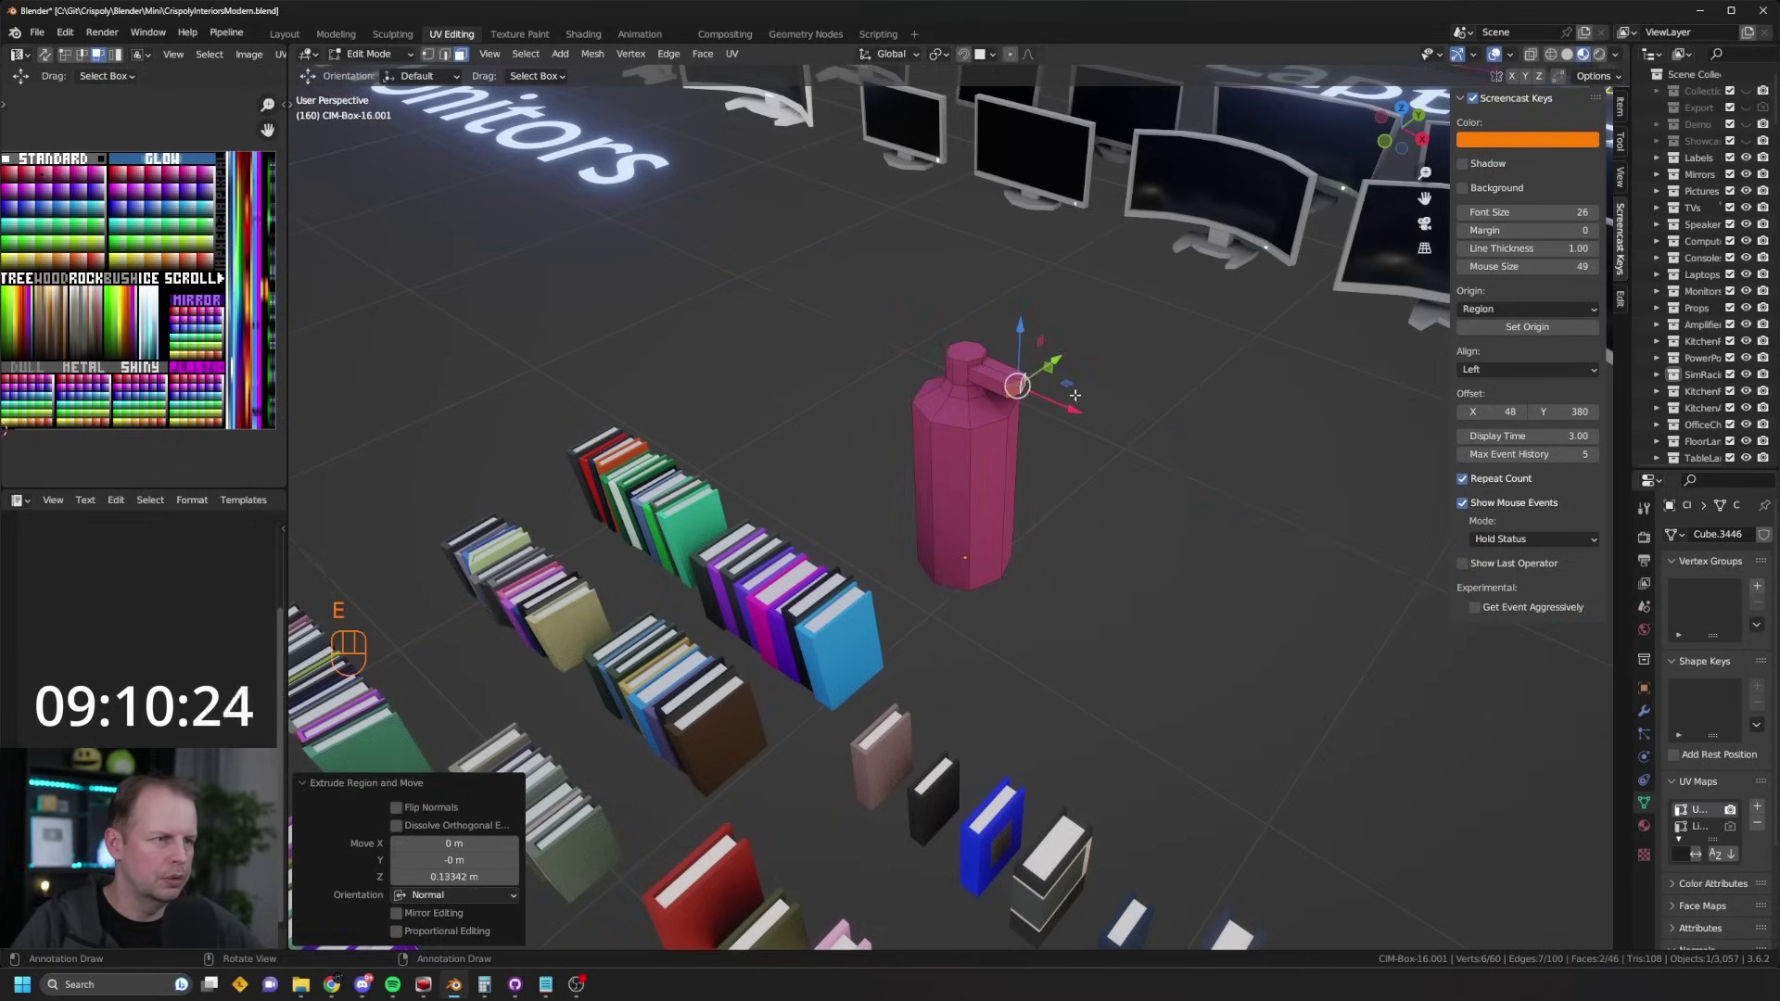
Step: Extend the arm with another short extrusion and extrude the underside of its end downward beside the bottle as a hose
middle_click_drag(1072, 401, 1113, 596)
key("e")
left_click(1077, 395)
left_click(1073, 619)
scroll(1092, 621, "down", 3)
key("e")
left_click(1097, 671)
Step: Scale the hose's lower end to 0.556 and move it further down along Z
key("s")
left_click(1031, 570)
key("e")
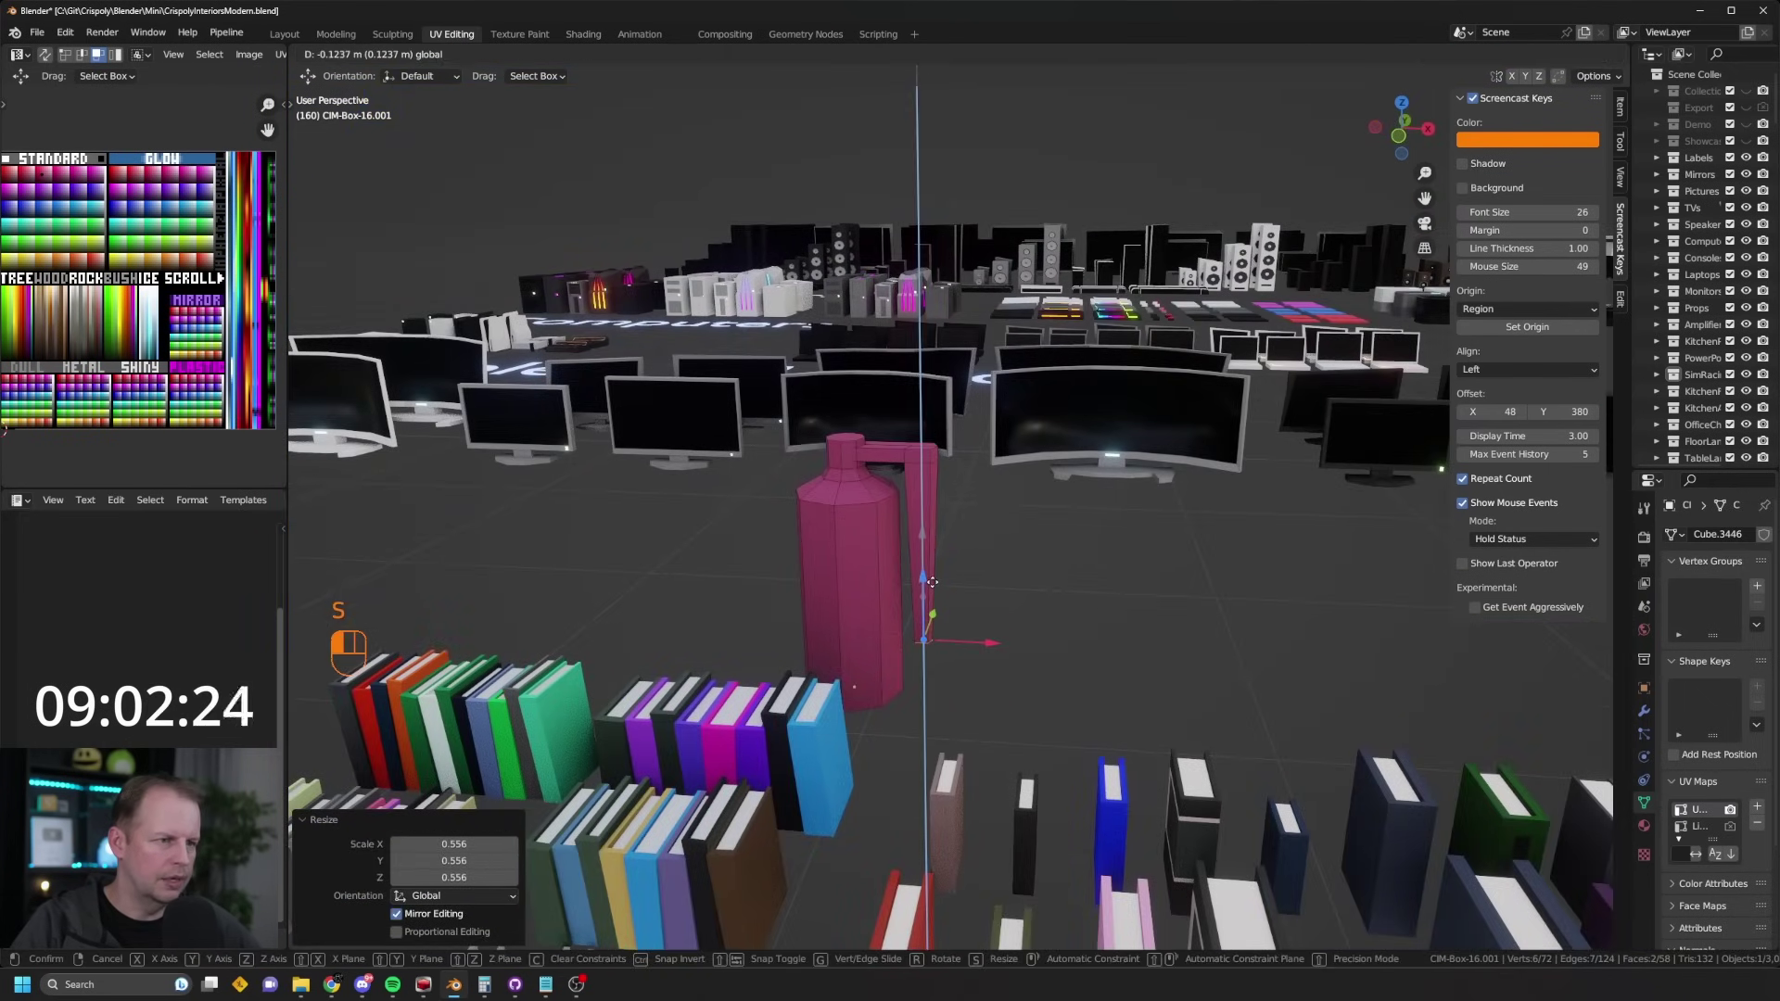
left_click(990, 617)
Step: Add a loop cut around the hose, move it up to about mid-length, and resize it, with a final scale of 0.87
key("ctrl+r")
left_click(990, 621)
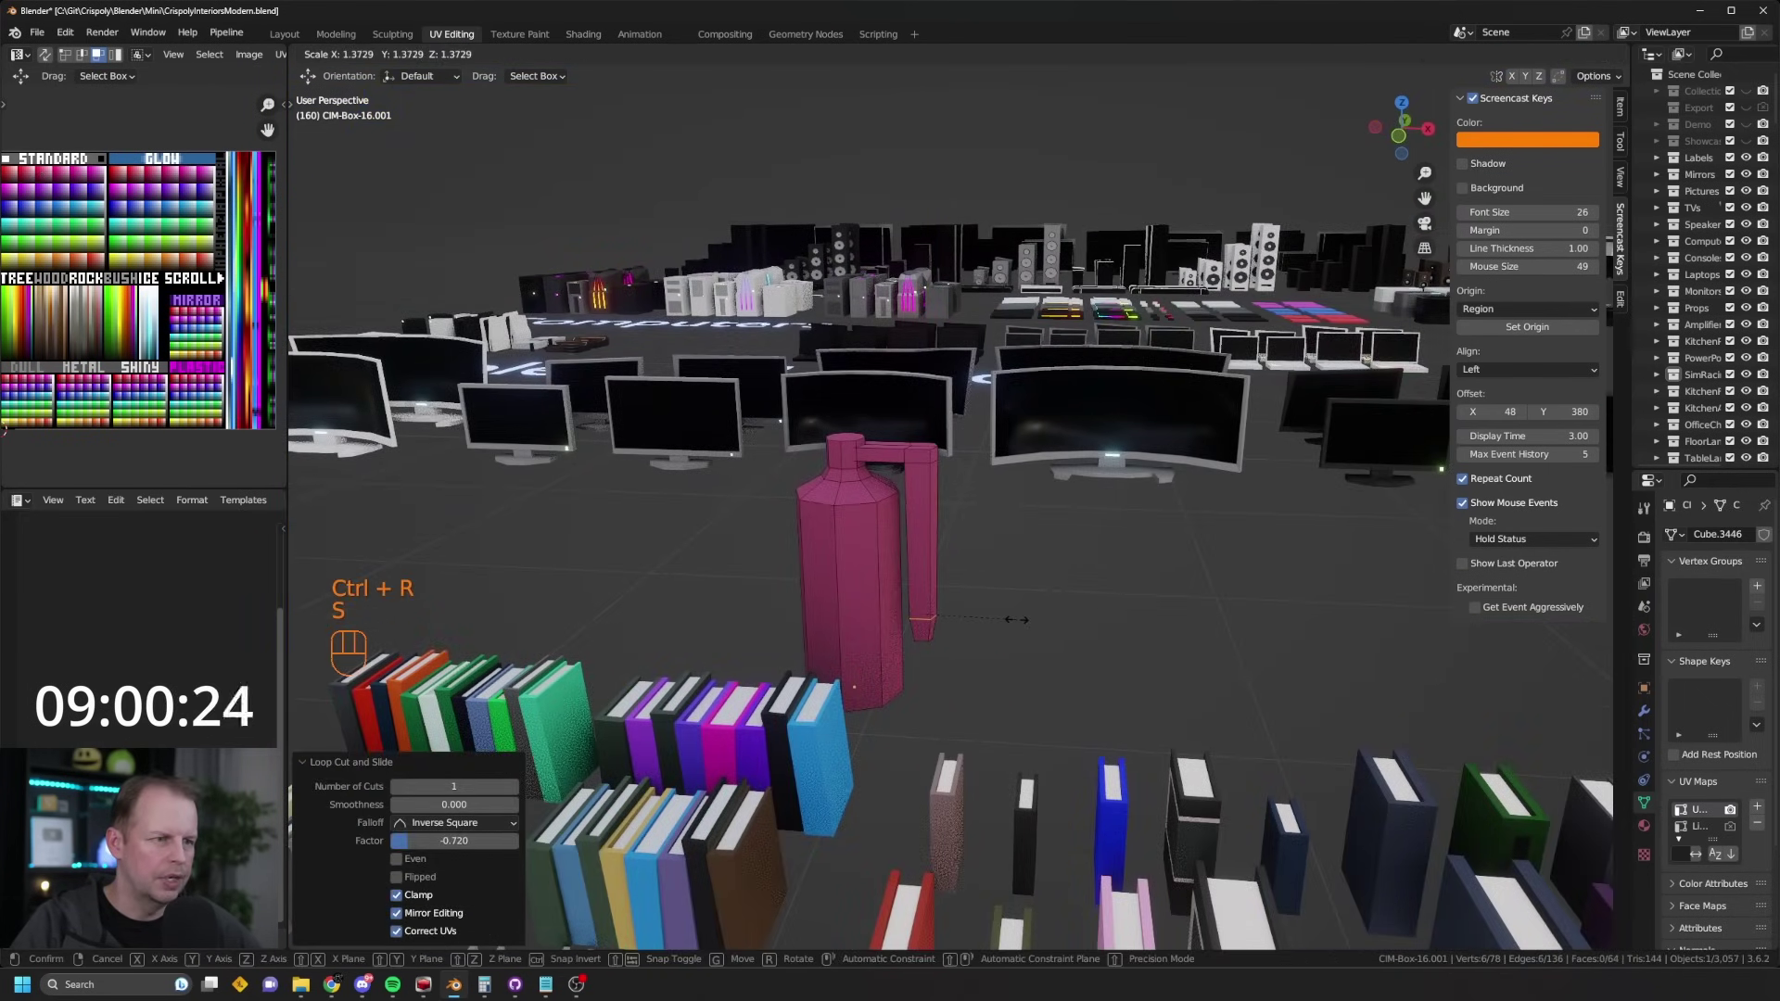
left_click_drag(923, 555, 983, 489)
key("s")
left_click(965, 494)
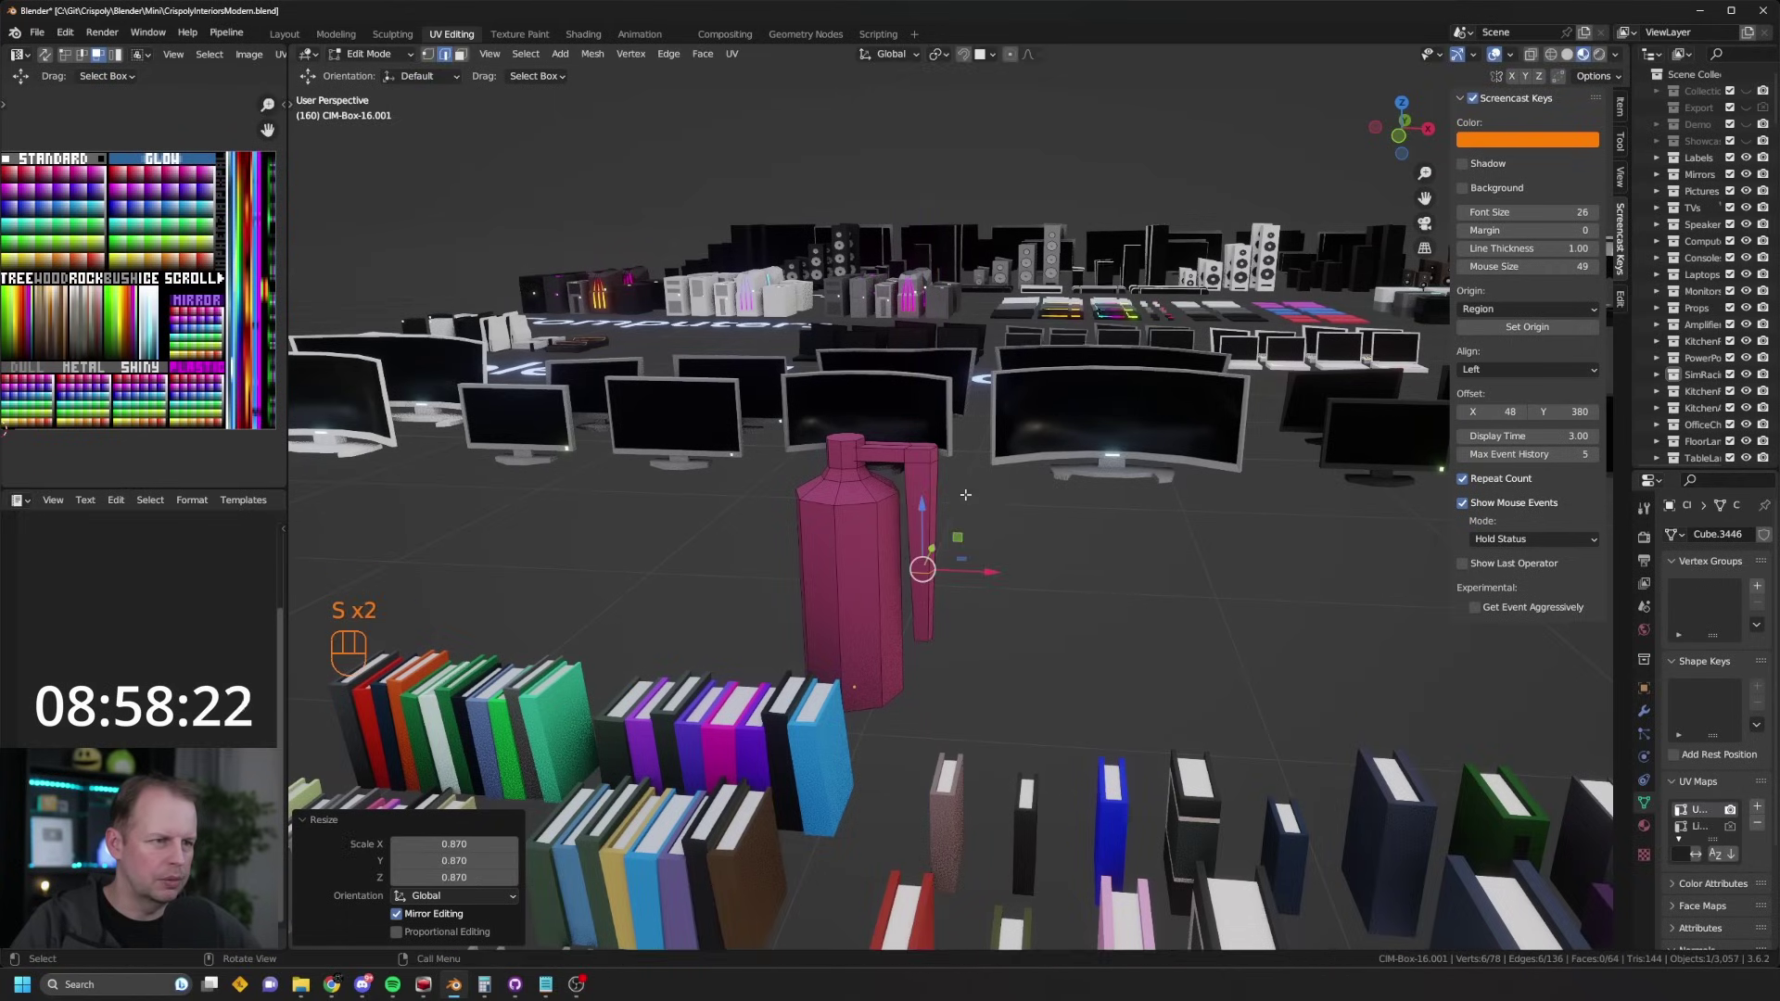
Step: Select the linked neck, arm and hose mesh and move its UVs onto a dark grey swatch of the palette texture
key("l")
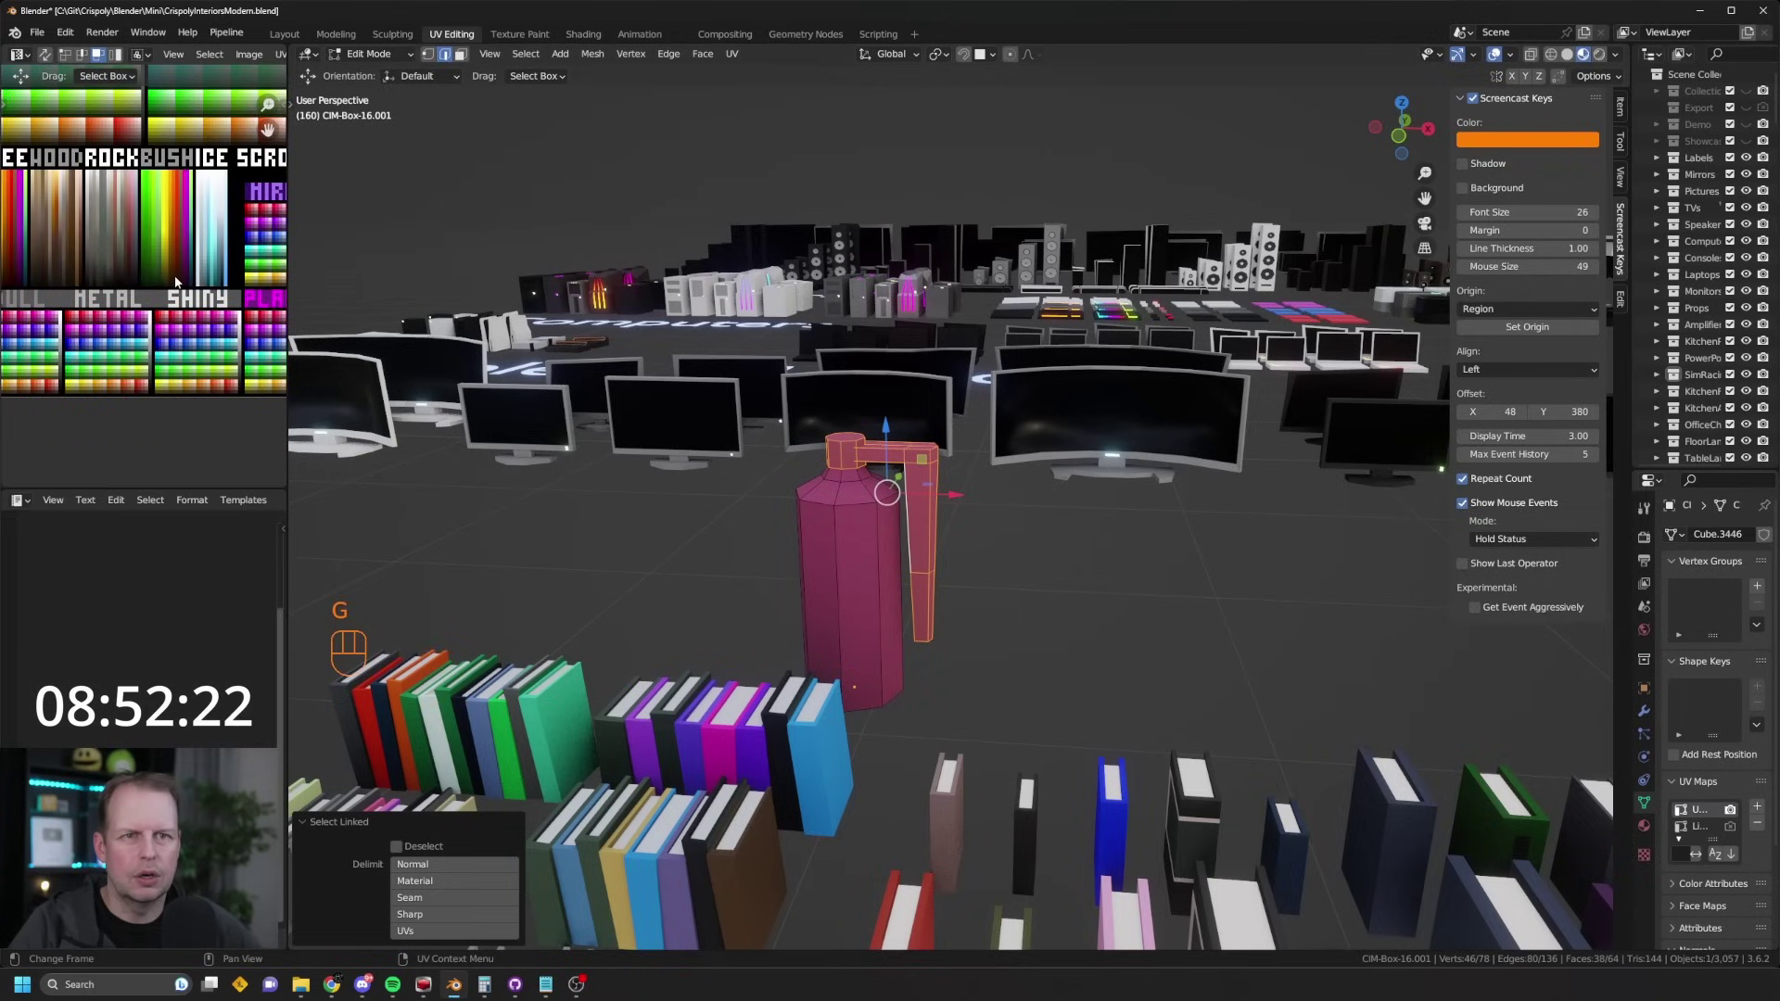
scroll(182, 279, "down", 3)
key("a")
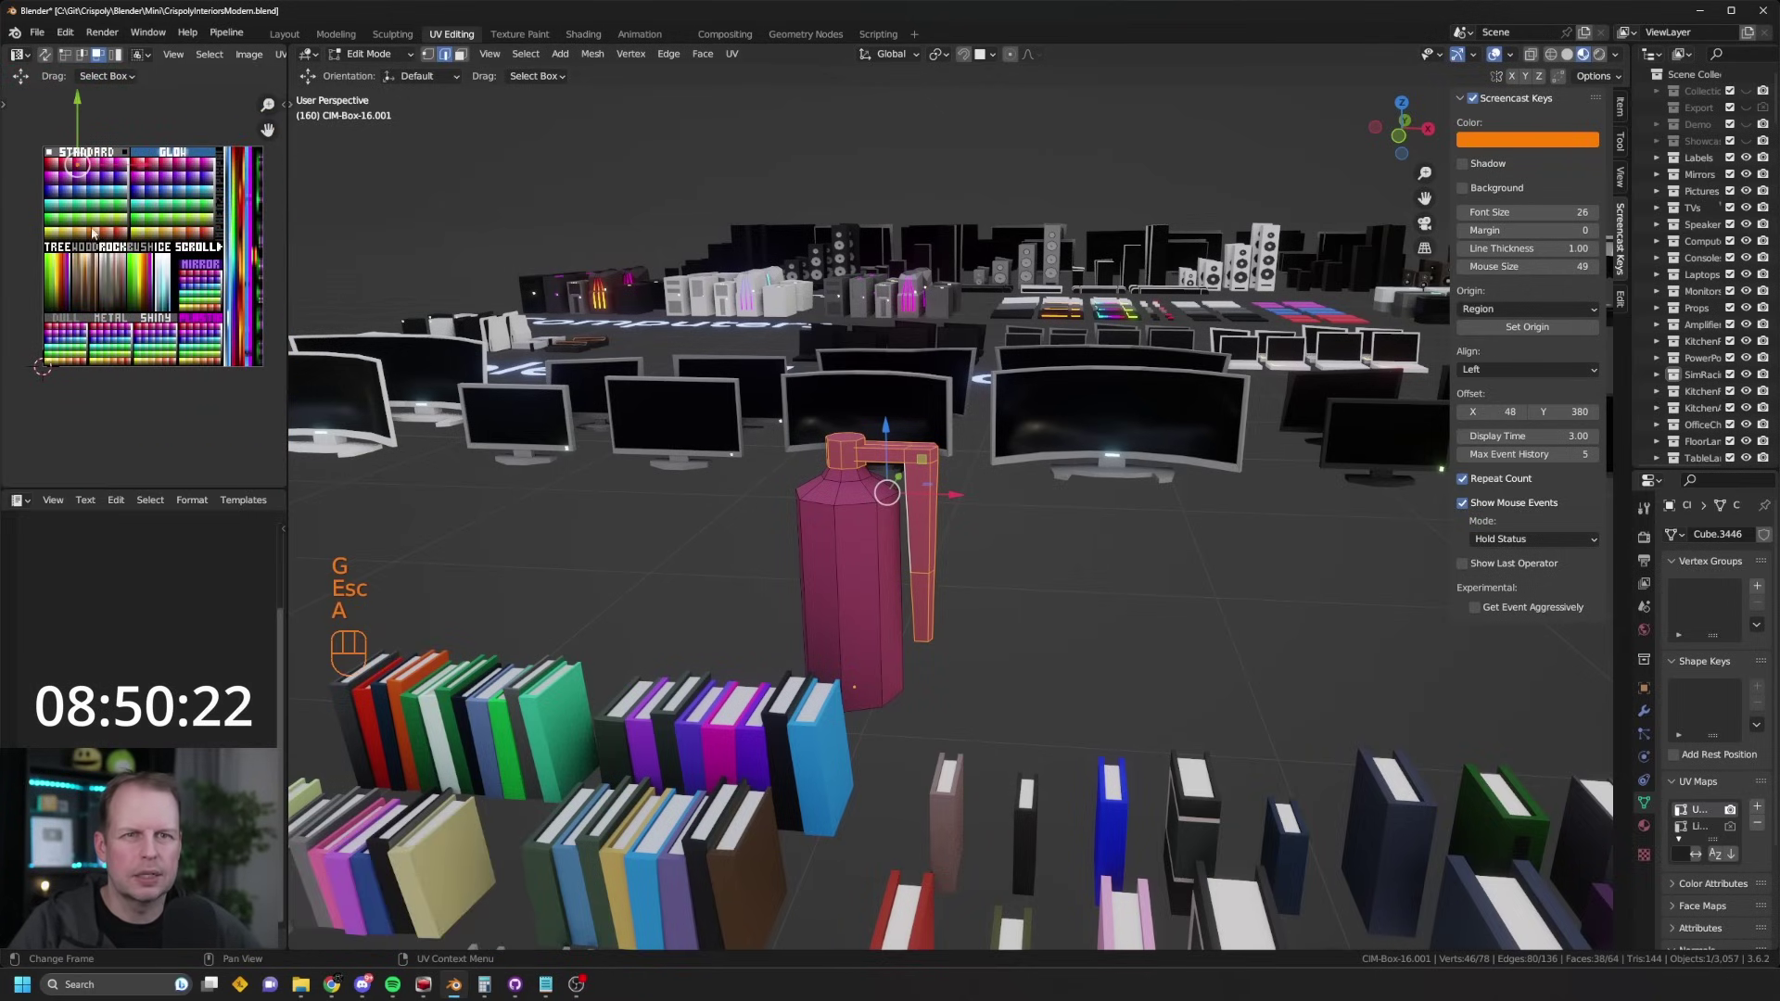
key("g")
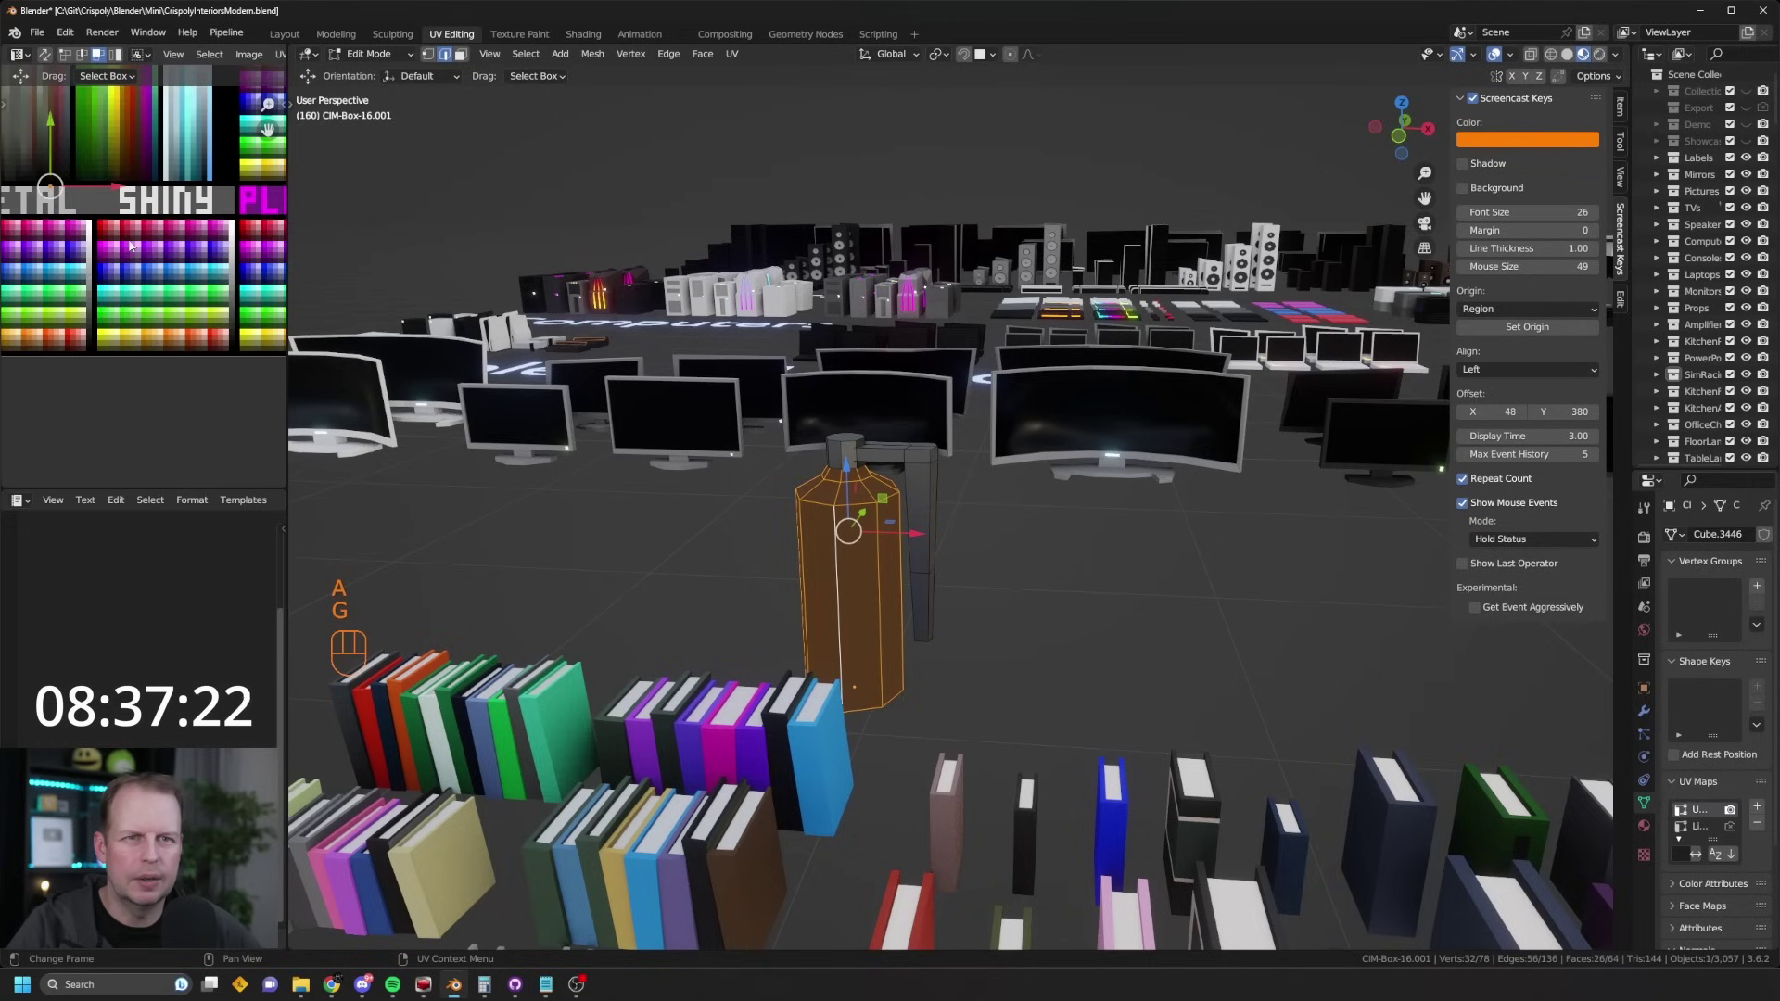
Step: Move the extinguisher bottle's UVs onto a red swatch in the DULL section of the palette texture
key("g")
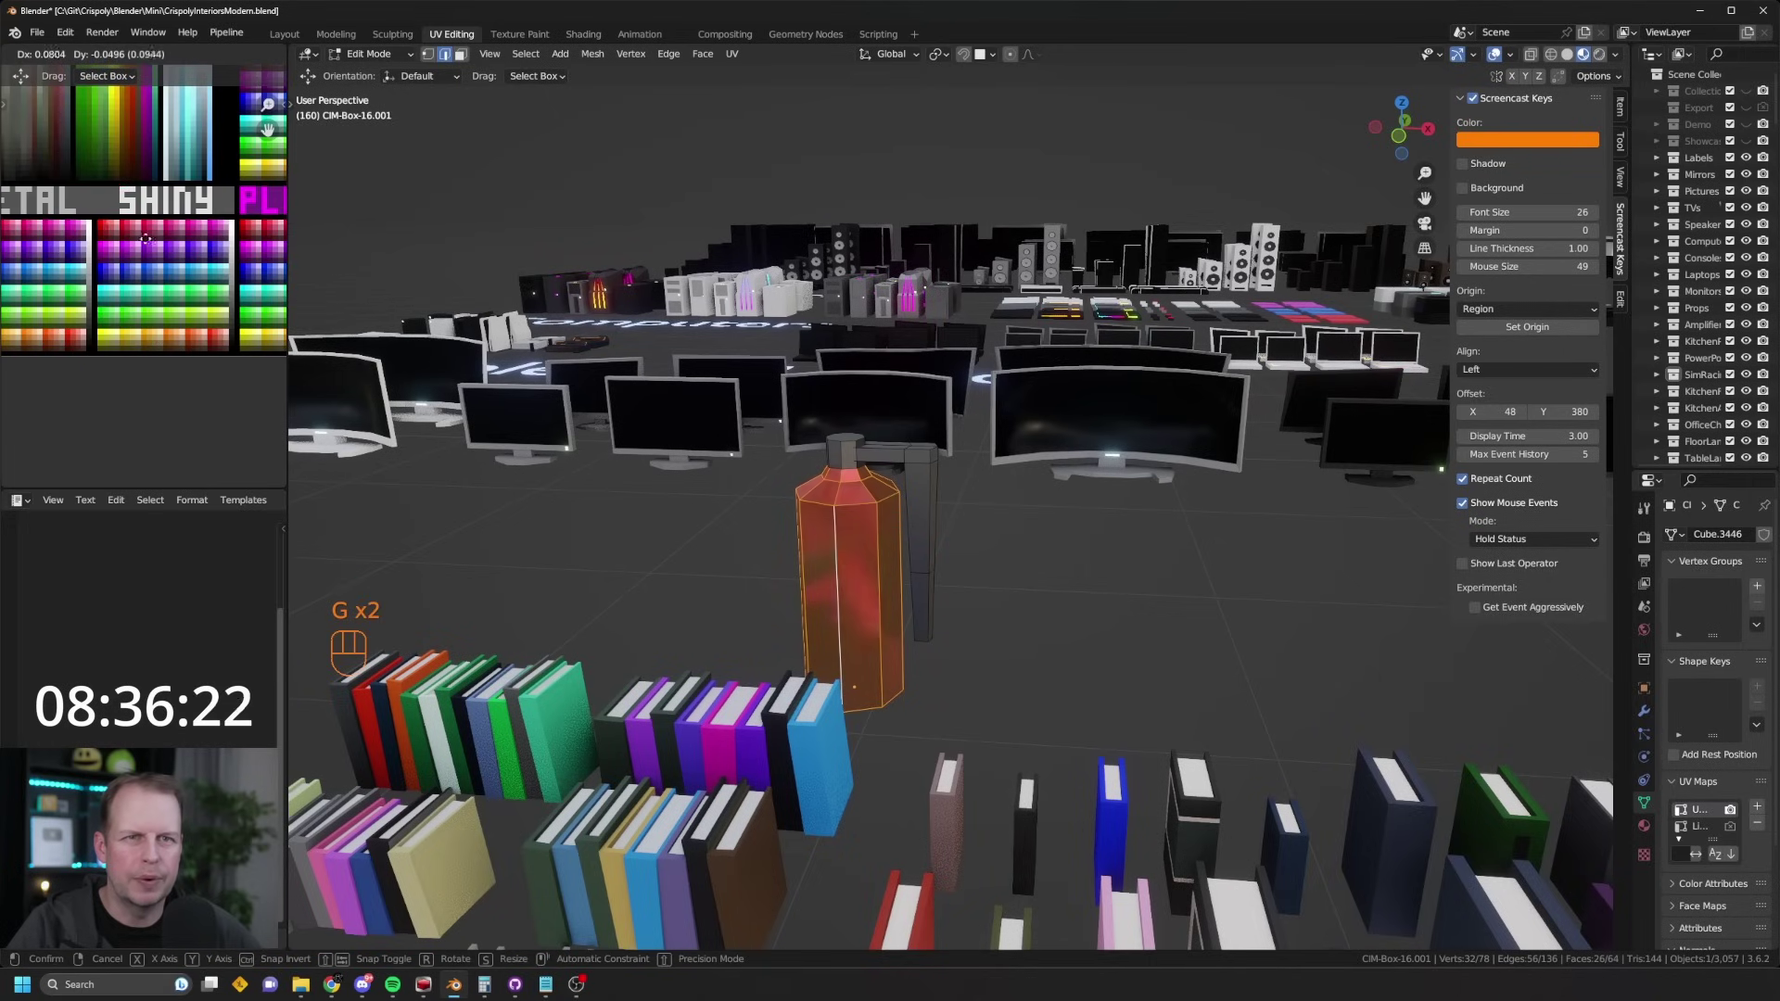
key("g")
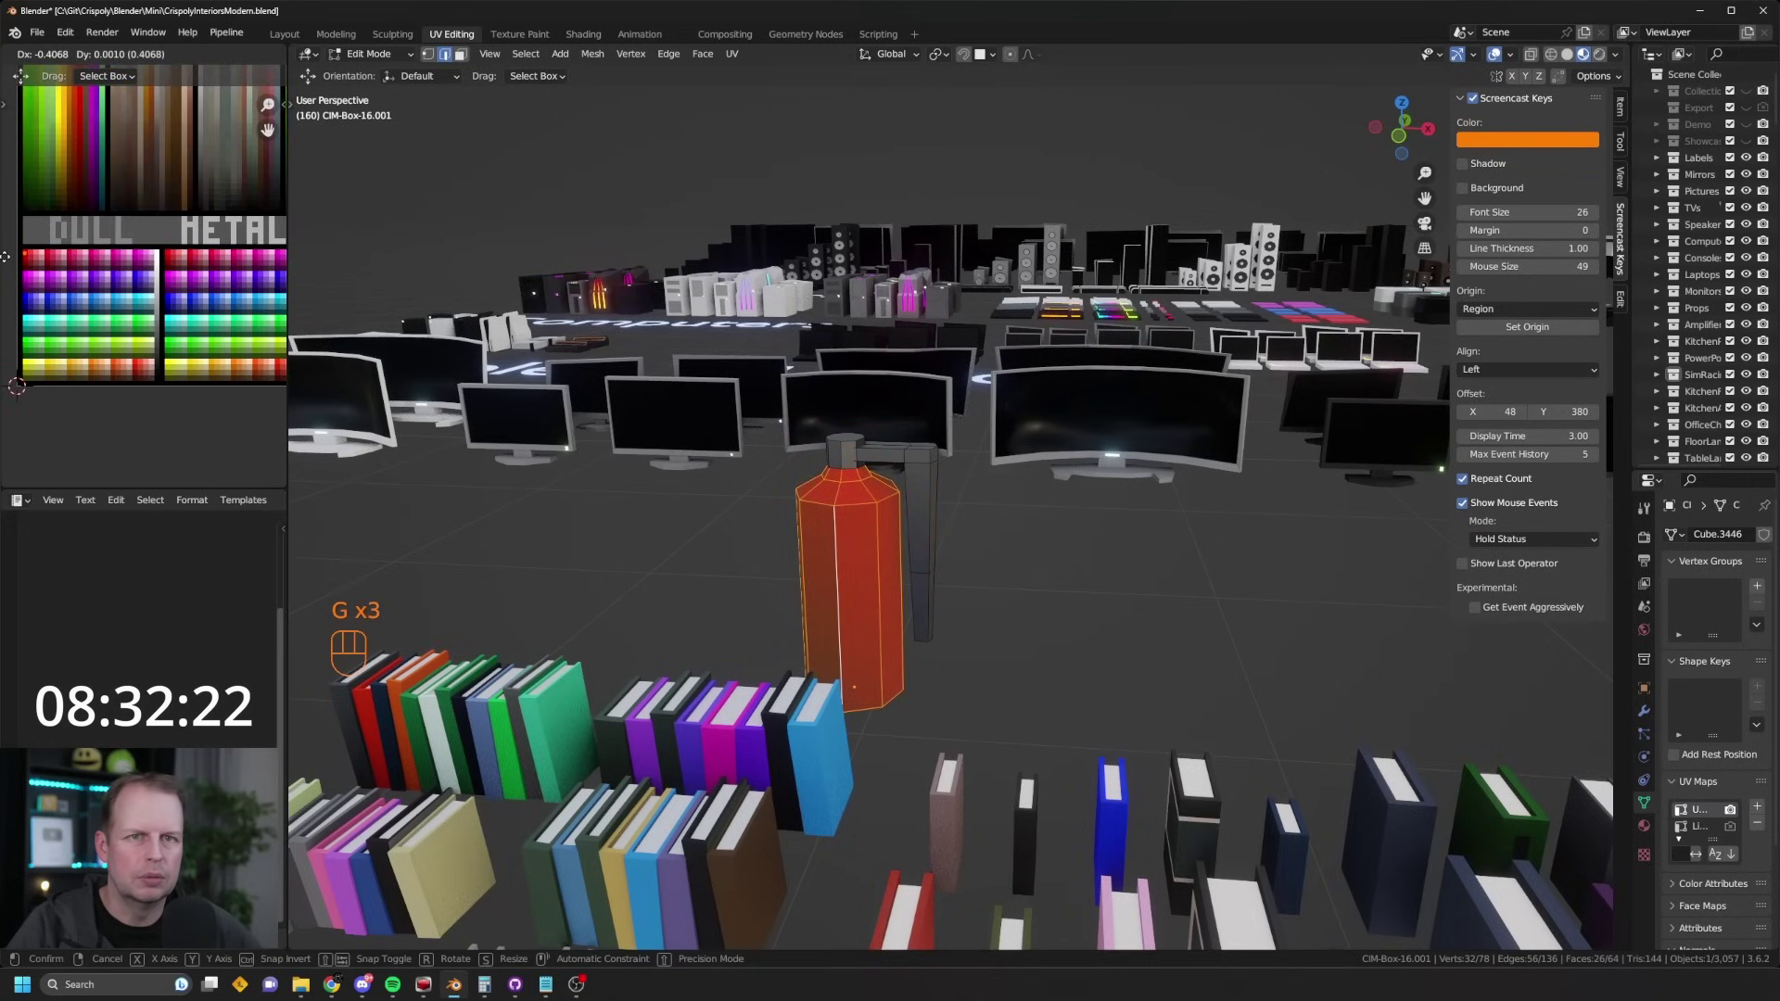
key("Tab")
middle_click_drag(834, 464, 931, 514)
key("Tab")
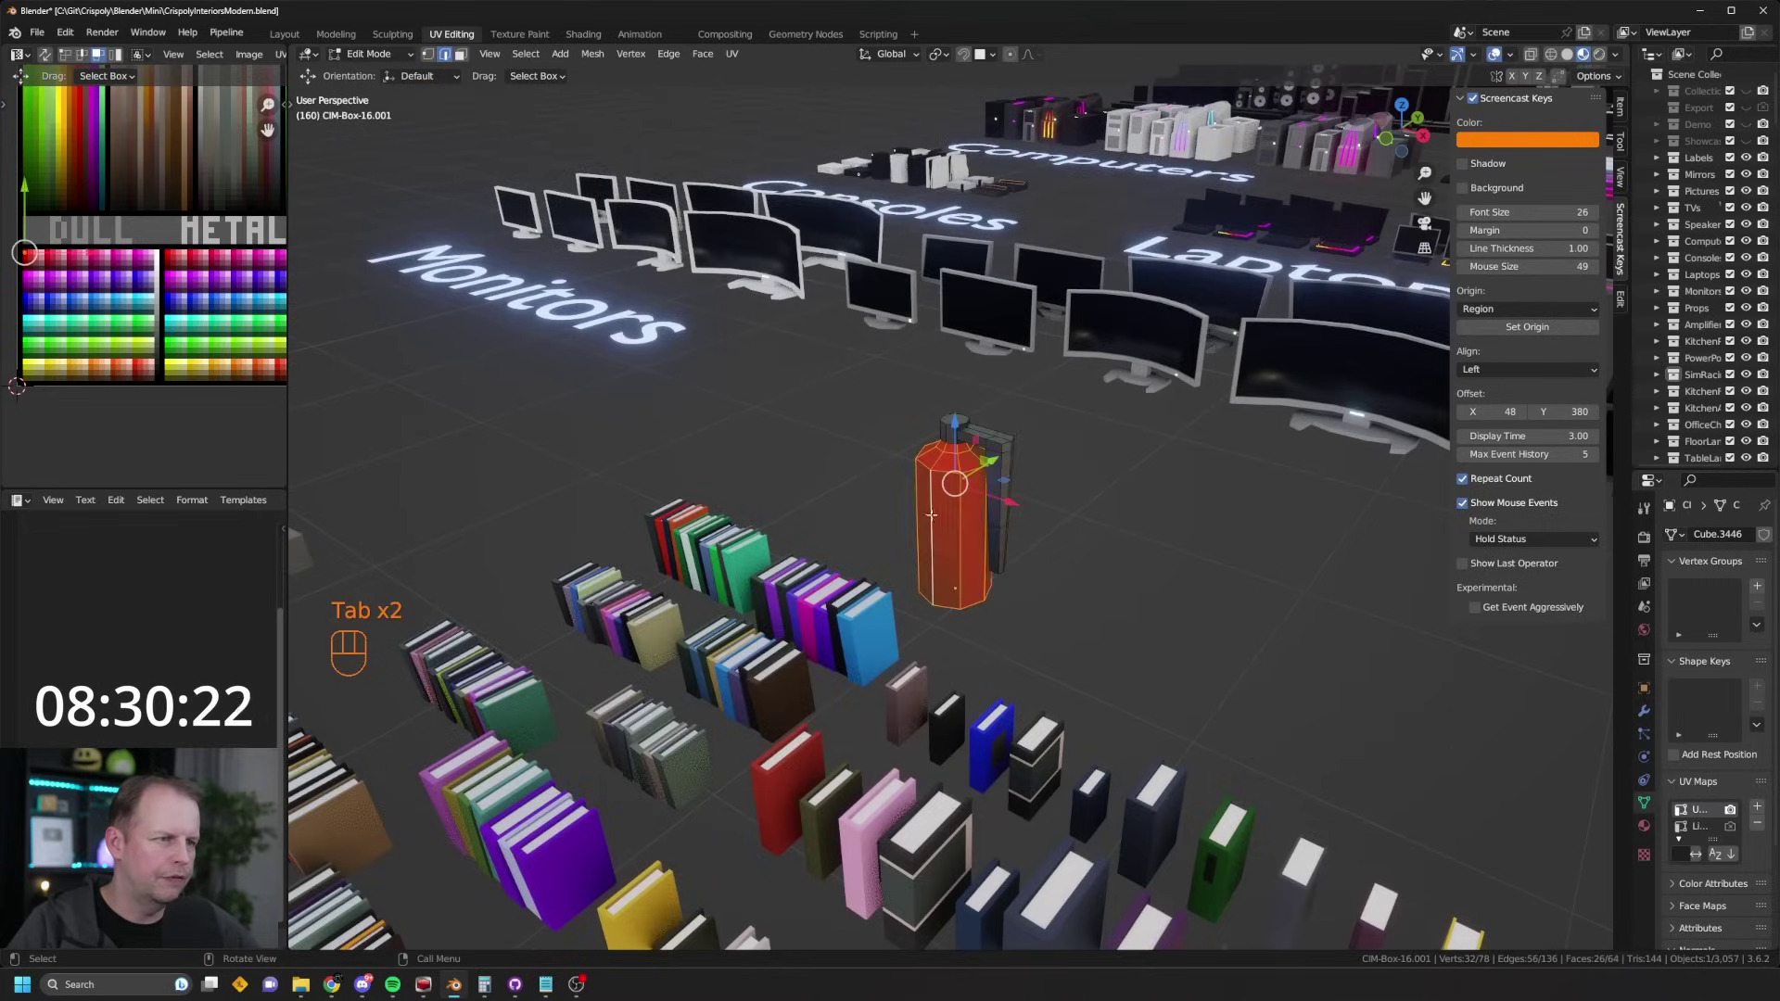
Step: Add two loop cuts around the bottle and move the UVs of two front faces between them onto a white swatch as a label
middle_click_drag(931, 515, 881, 547)
middle_click_drag(834, 556, 838, 599, "ctrl")
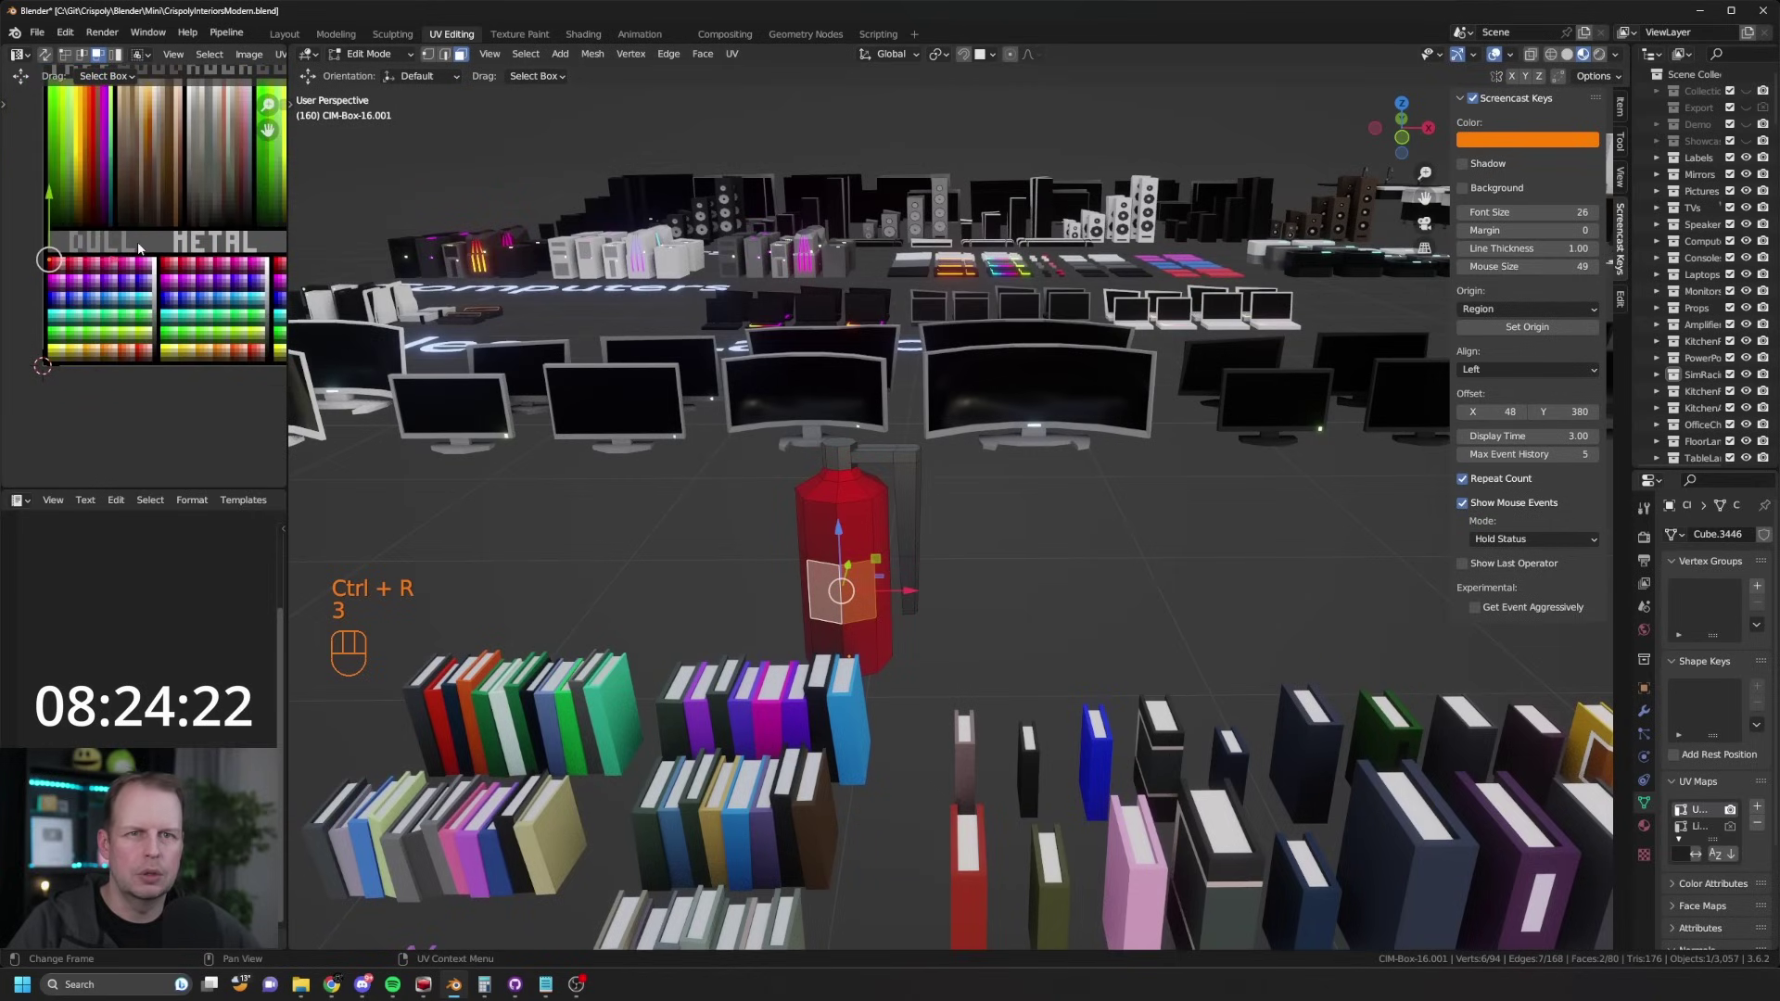
key("g")
key("g")
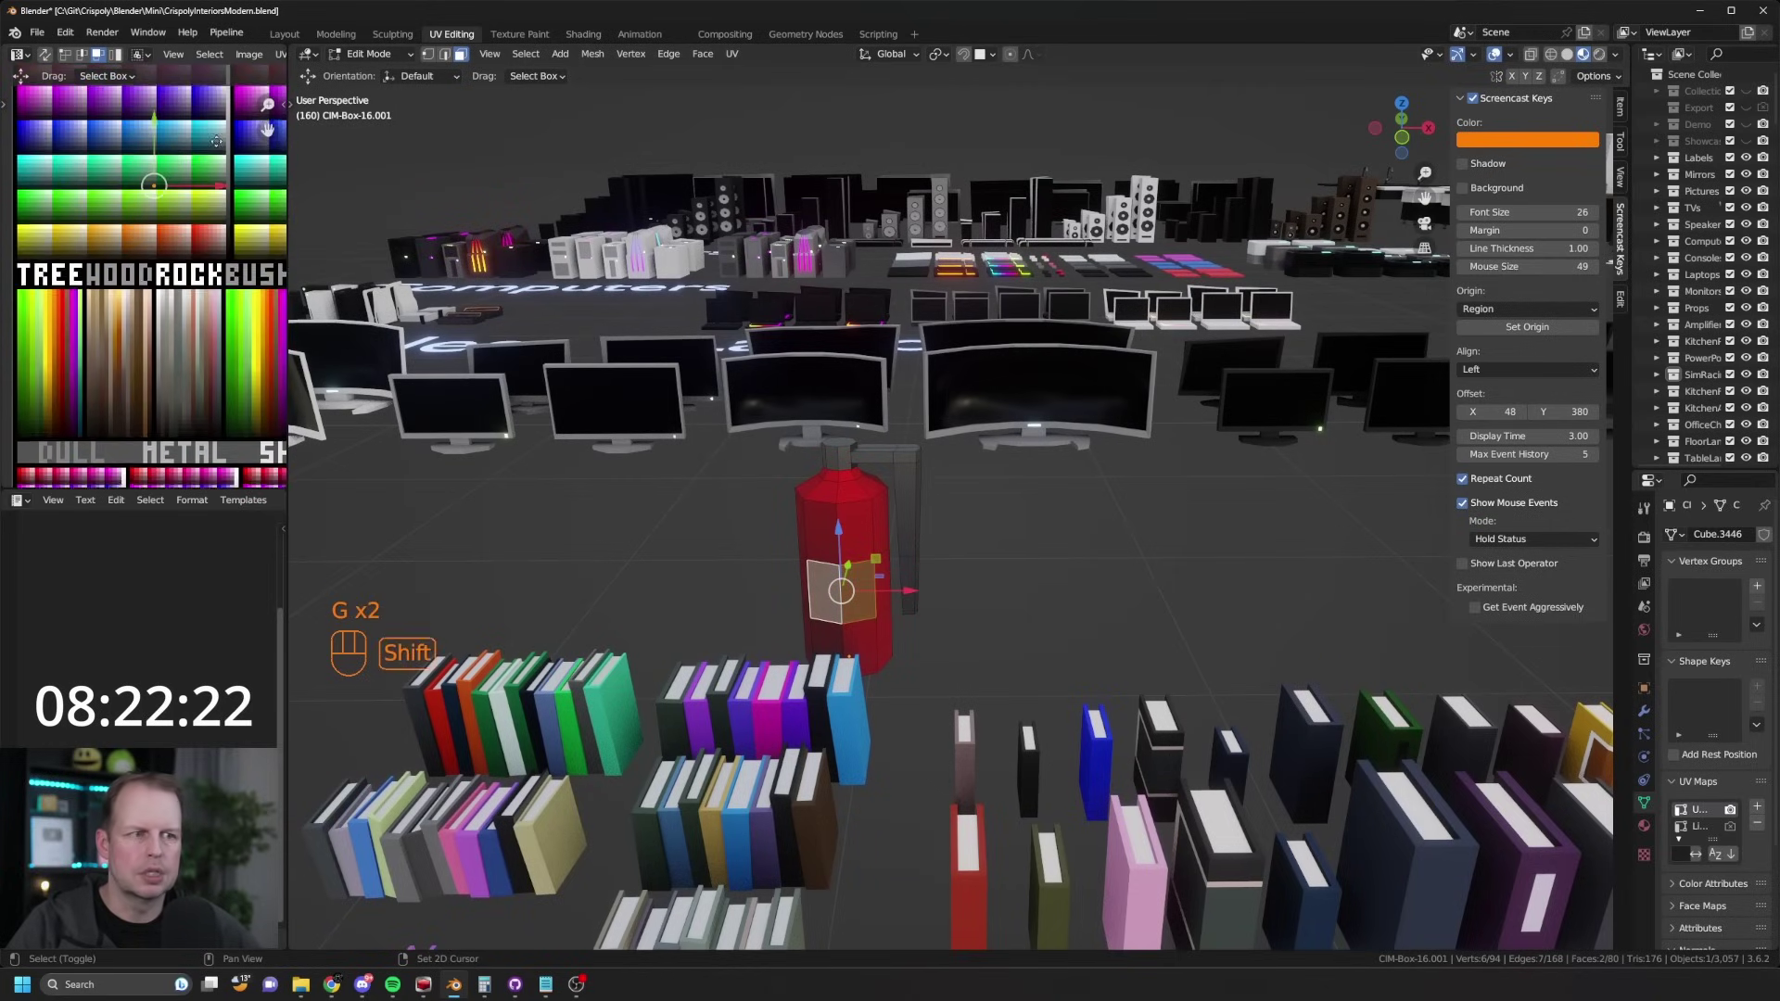
key("g")
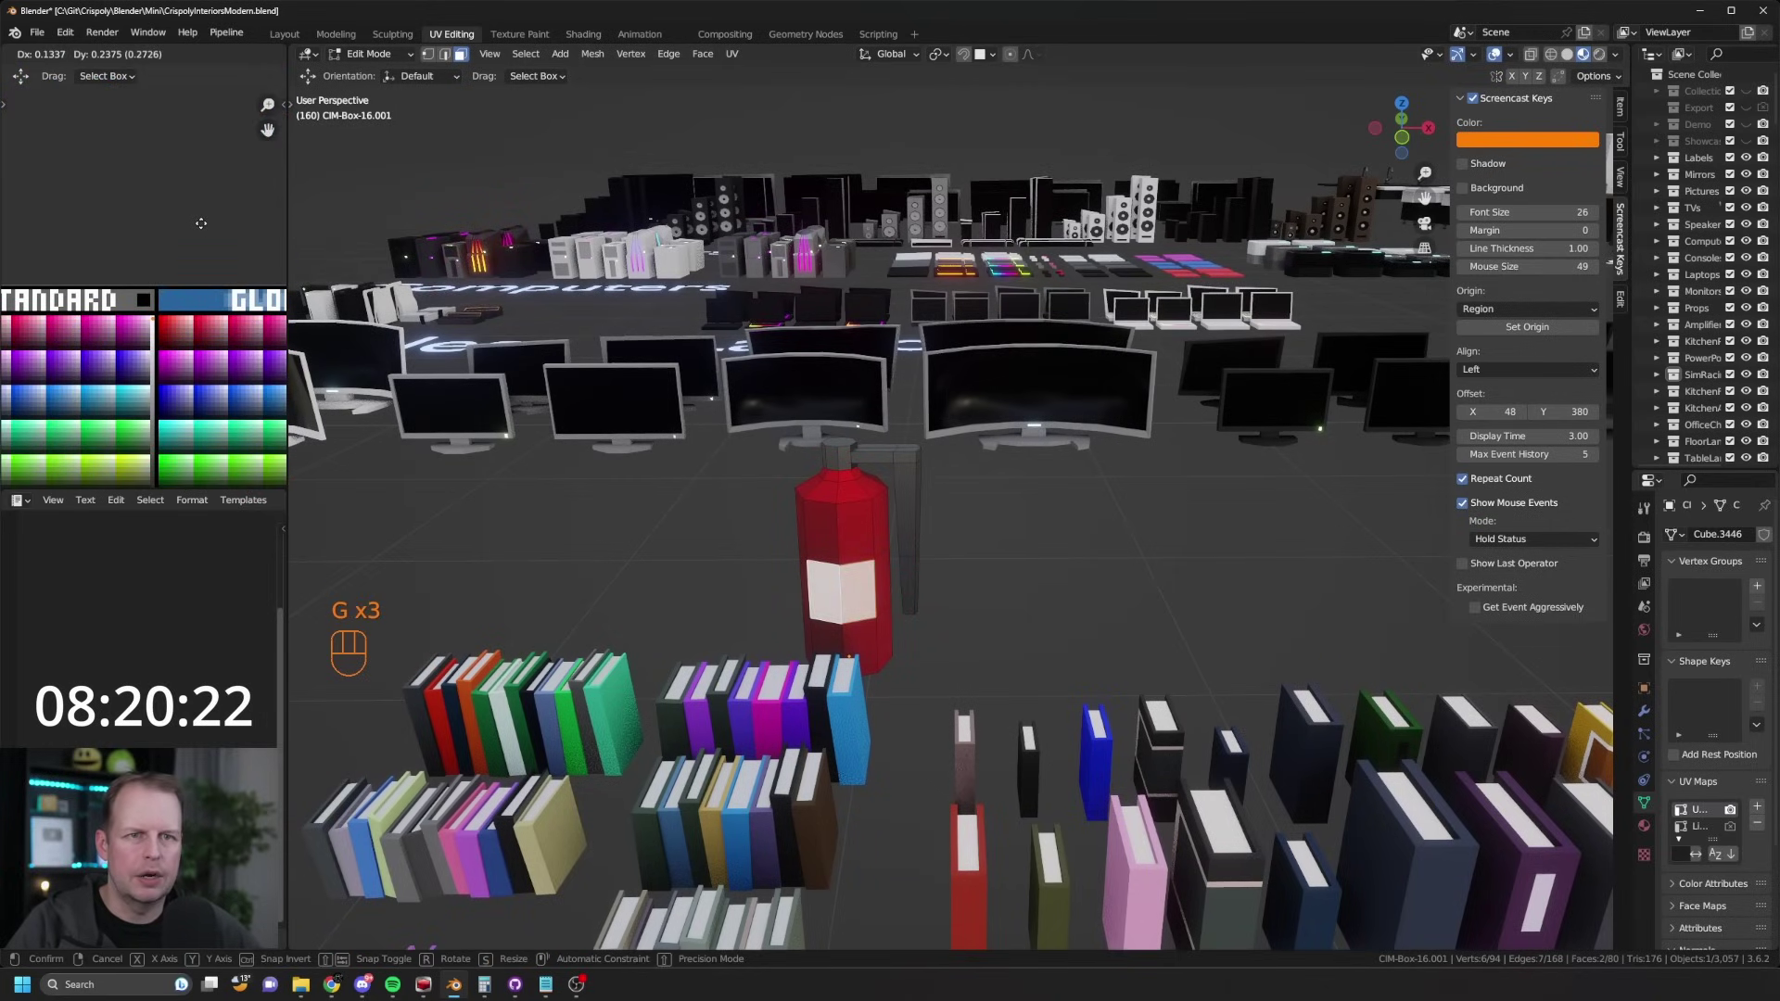
key("g")
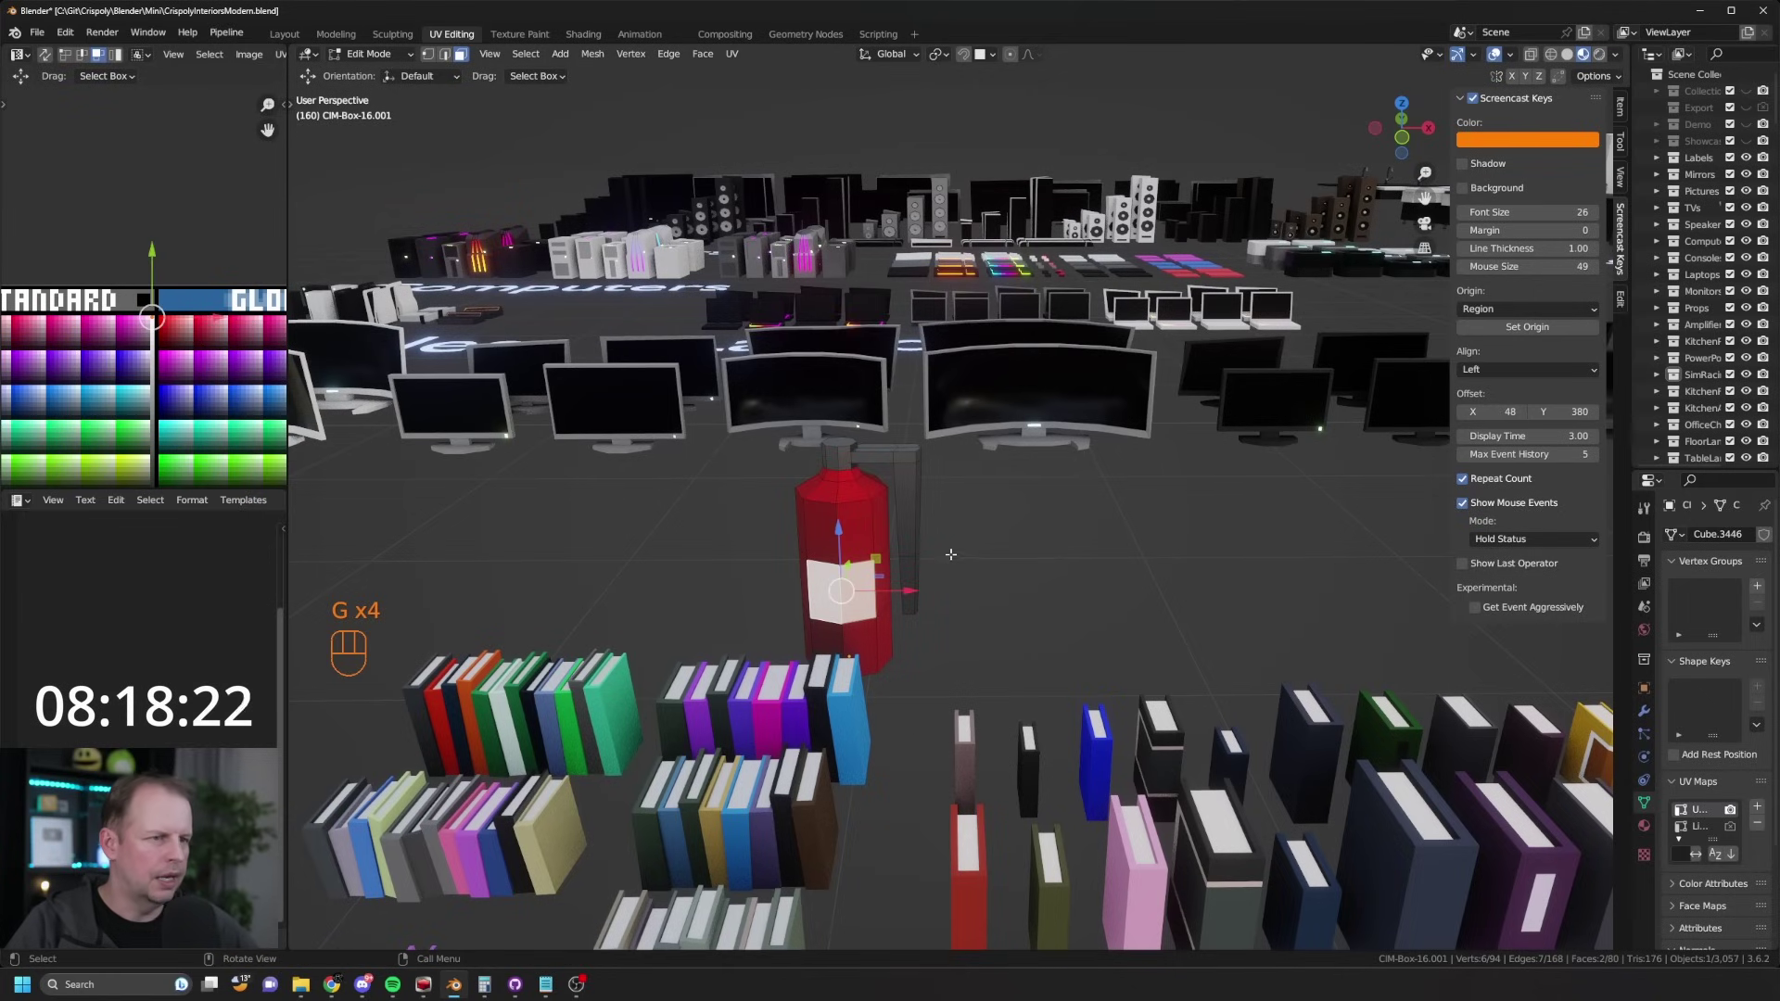
key("Tab")
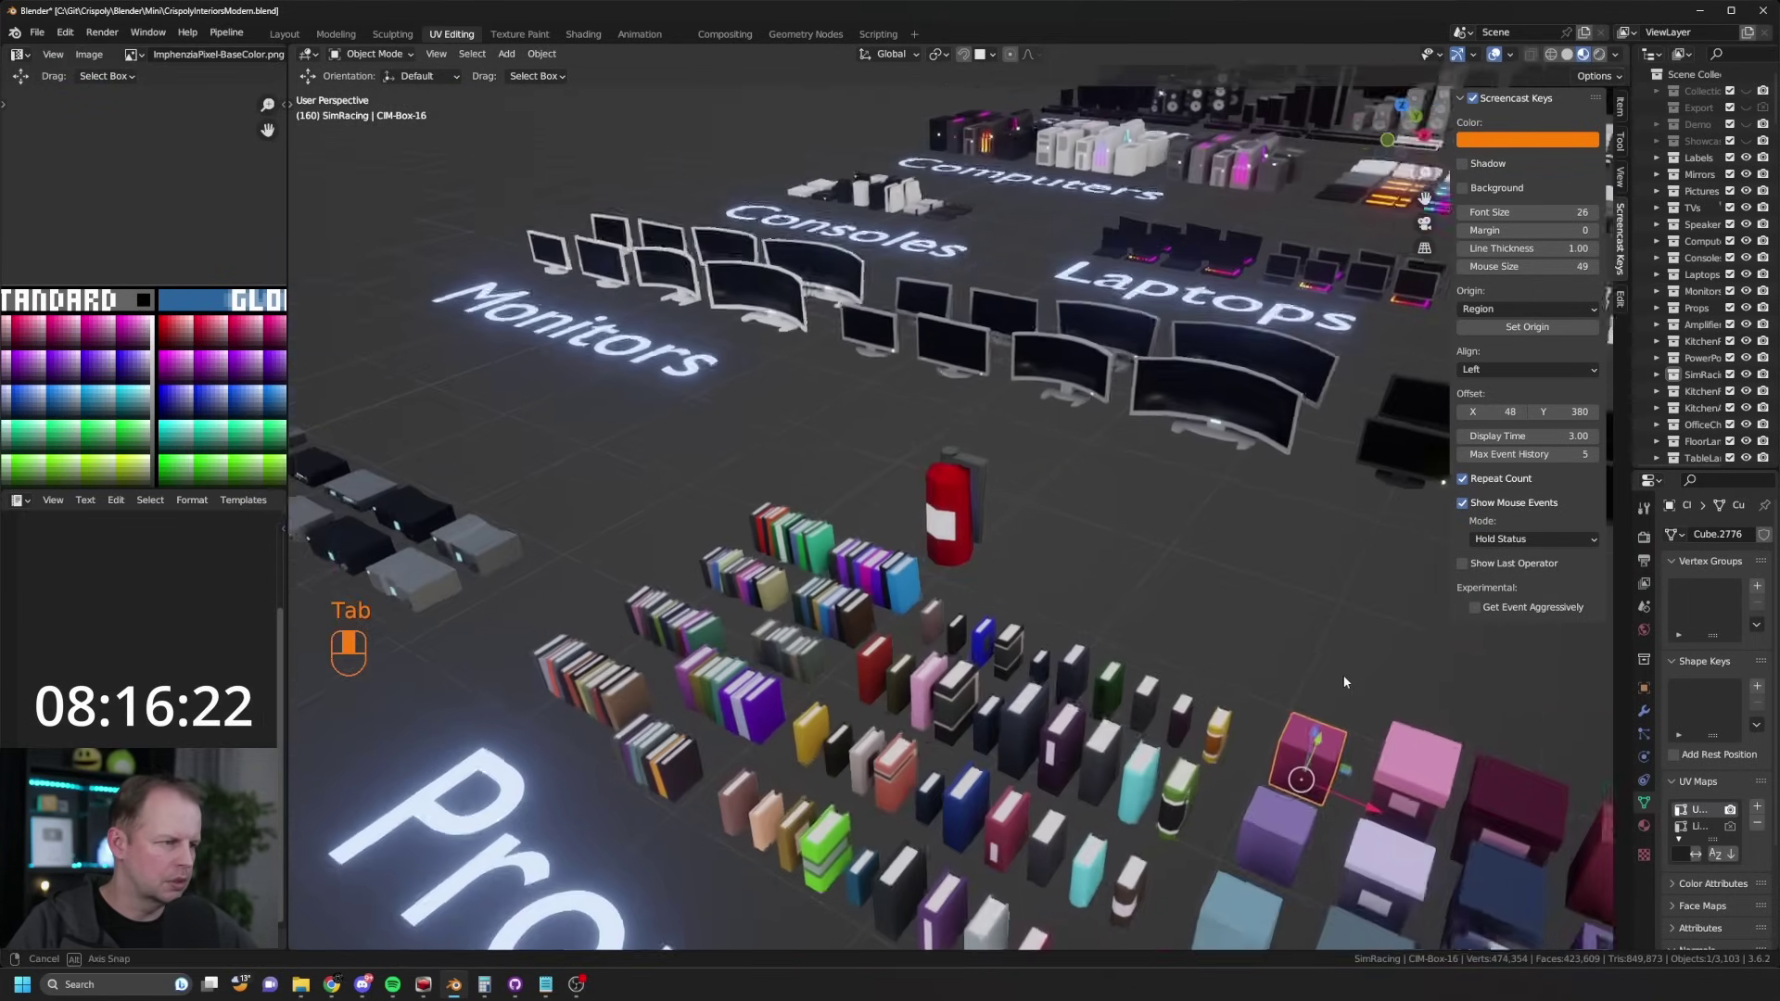
Step: Duplicate the magenta box and place the copy beside the fire extinguisher, about -1.54 m in X and 0.66 m in Y
key("shift+d")
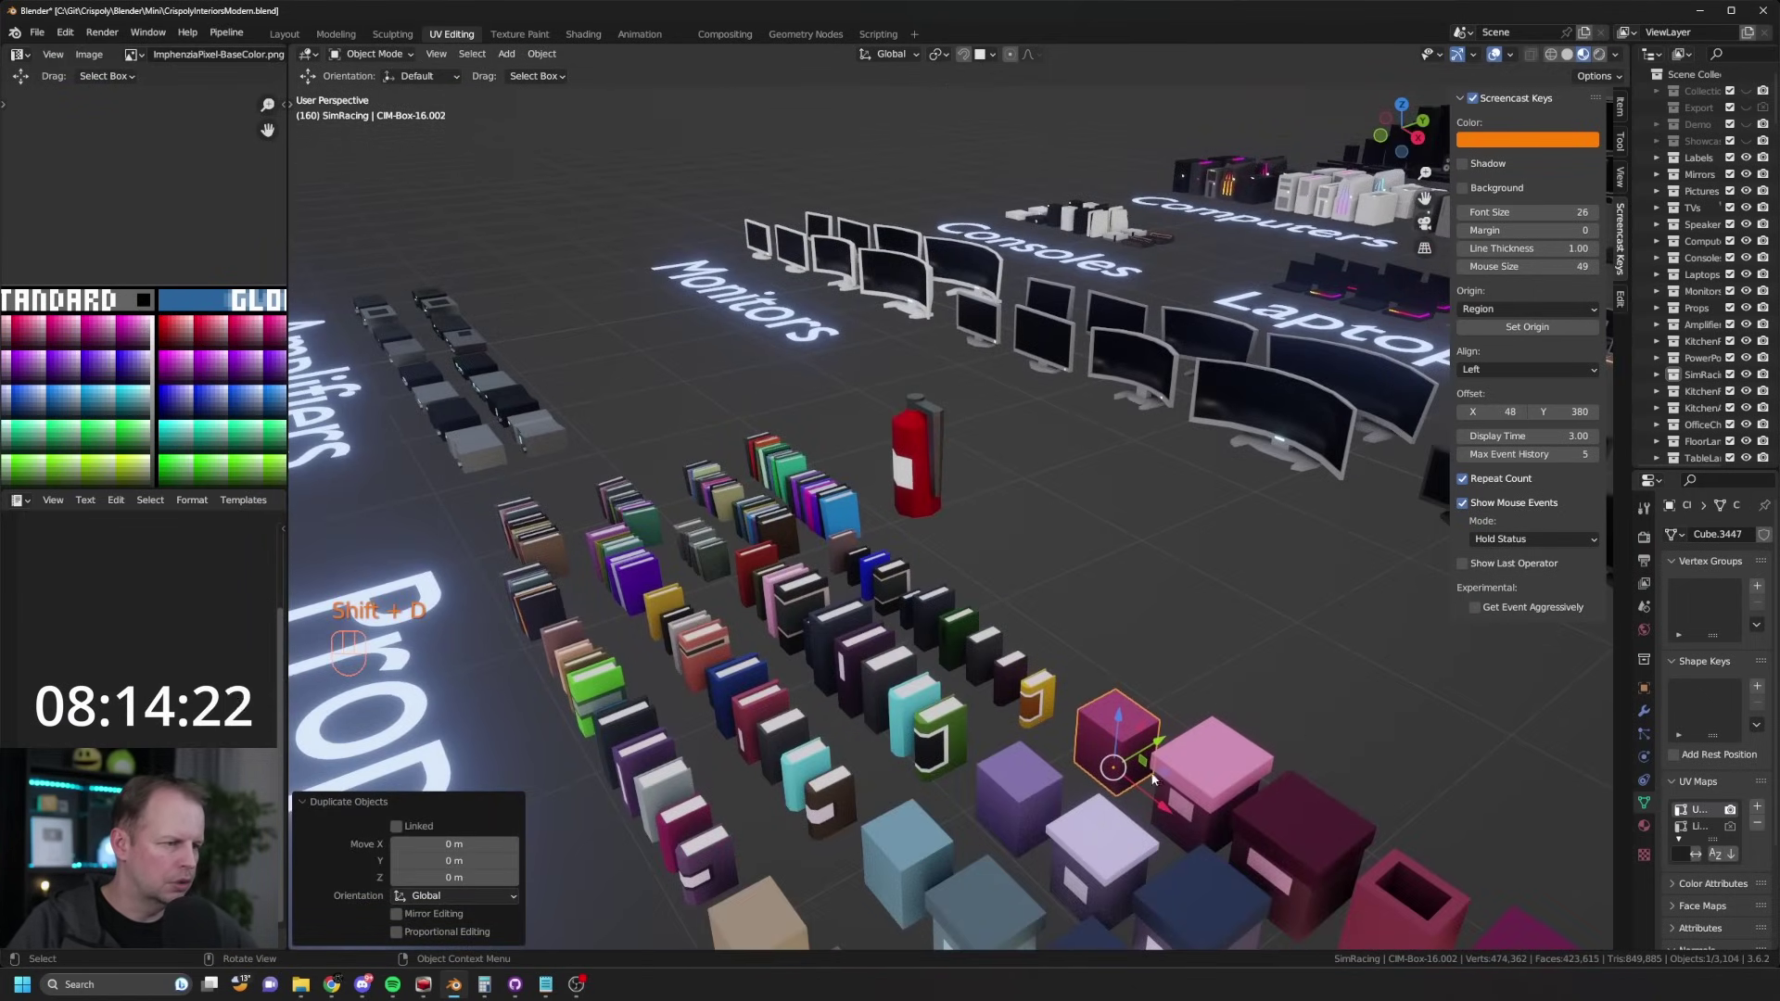
key("g")
left_click(974, 524)
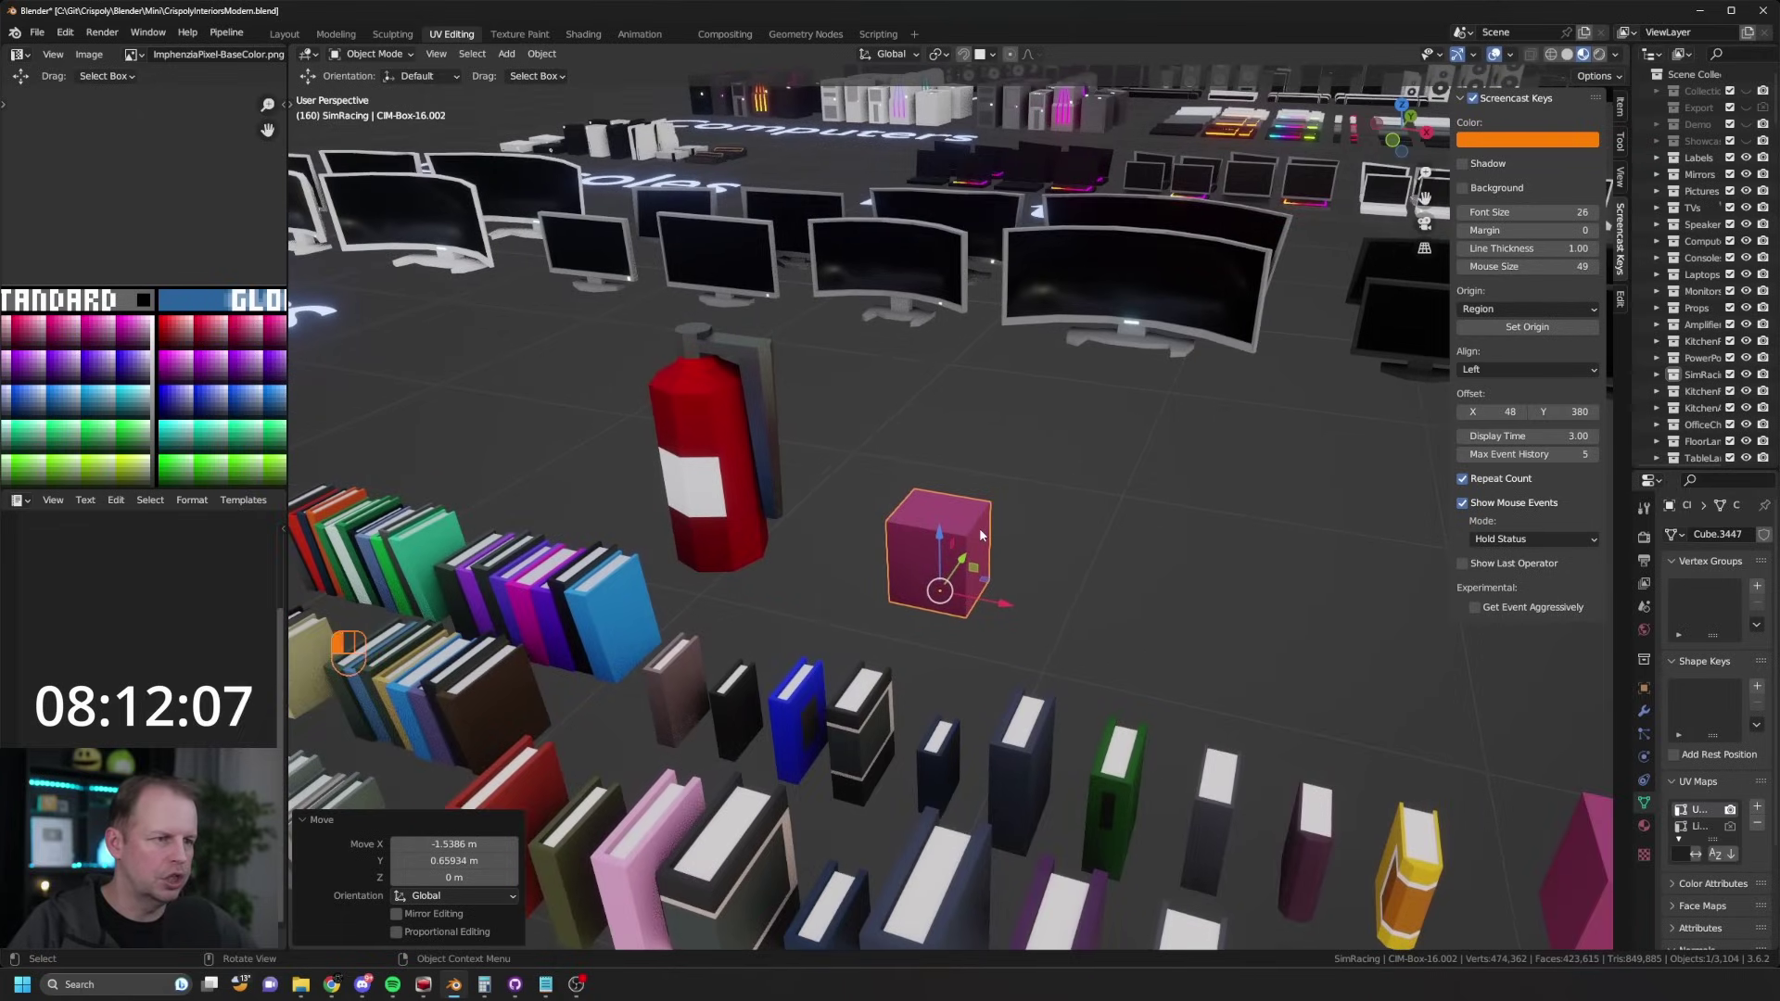
key("Tab")
key("Tab")
key("Tab")
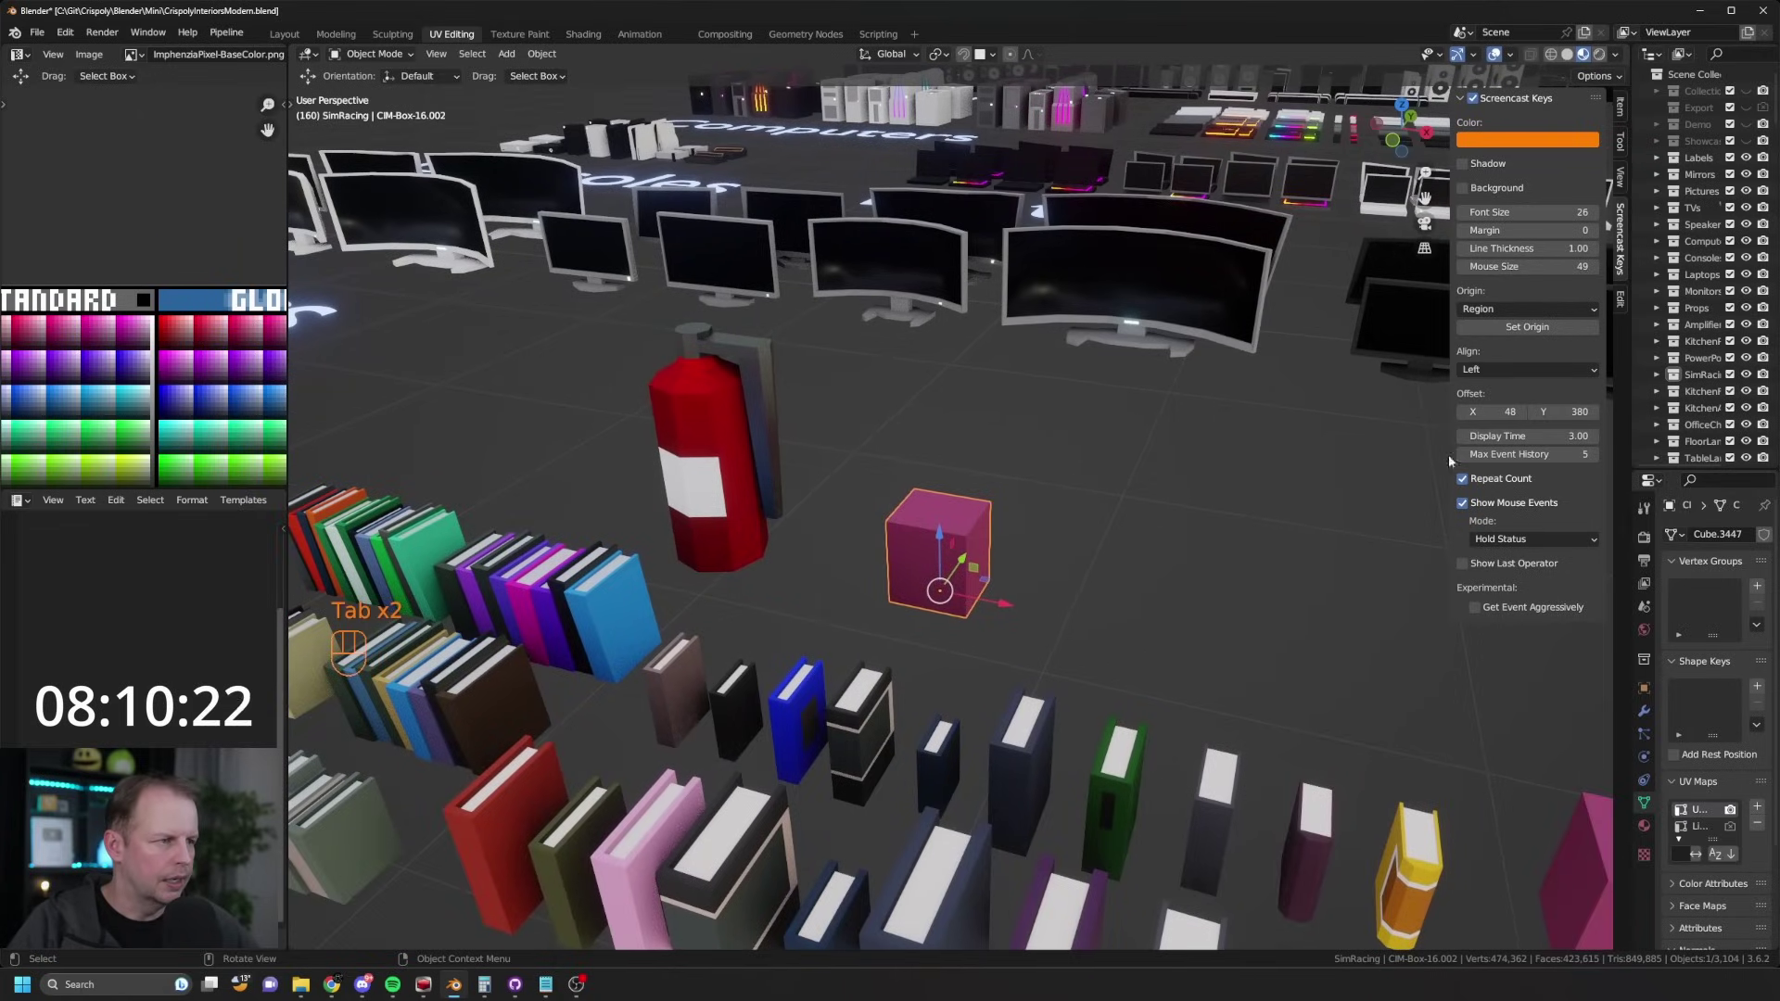
Step: Set the copied box's dimensions to 0.5 m in X, 0.3 m in Y and 0.4 m in Z, and apply its scale
left_click(1621, 108)
key("Tab")
left_click(1573, 360)
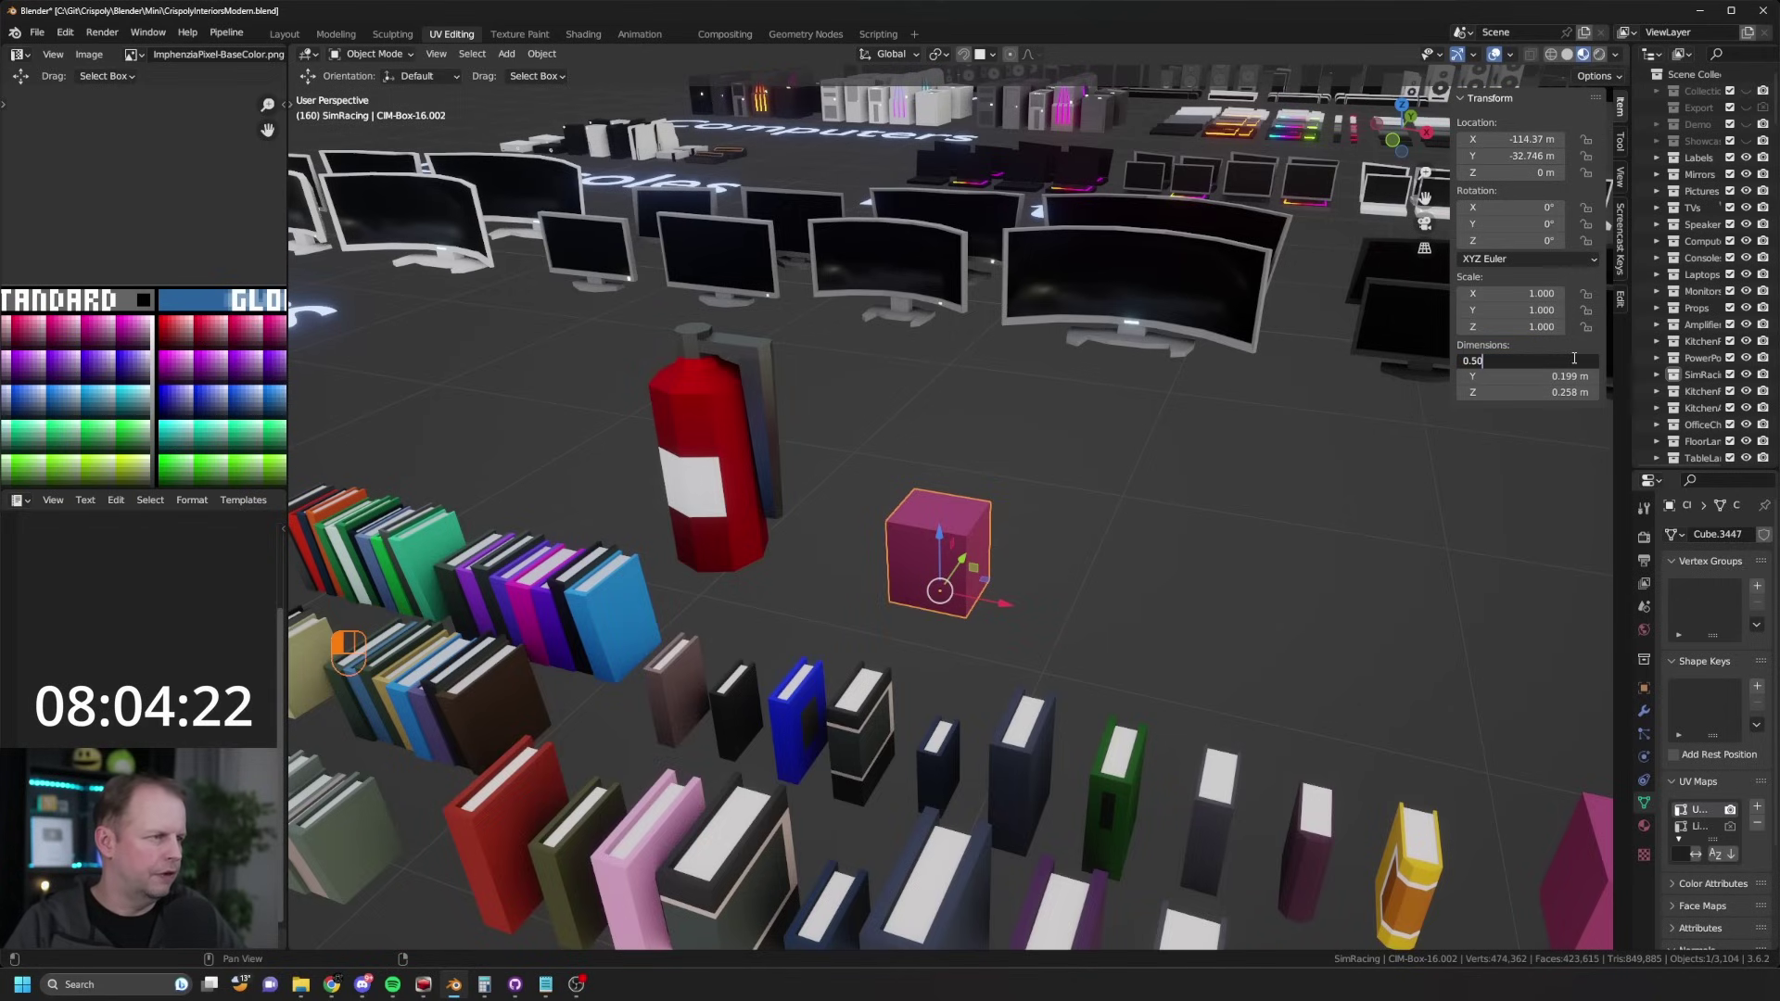
key("Return")
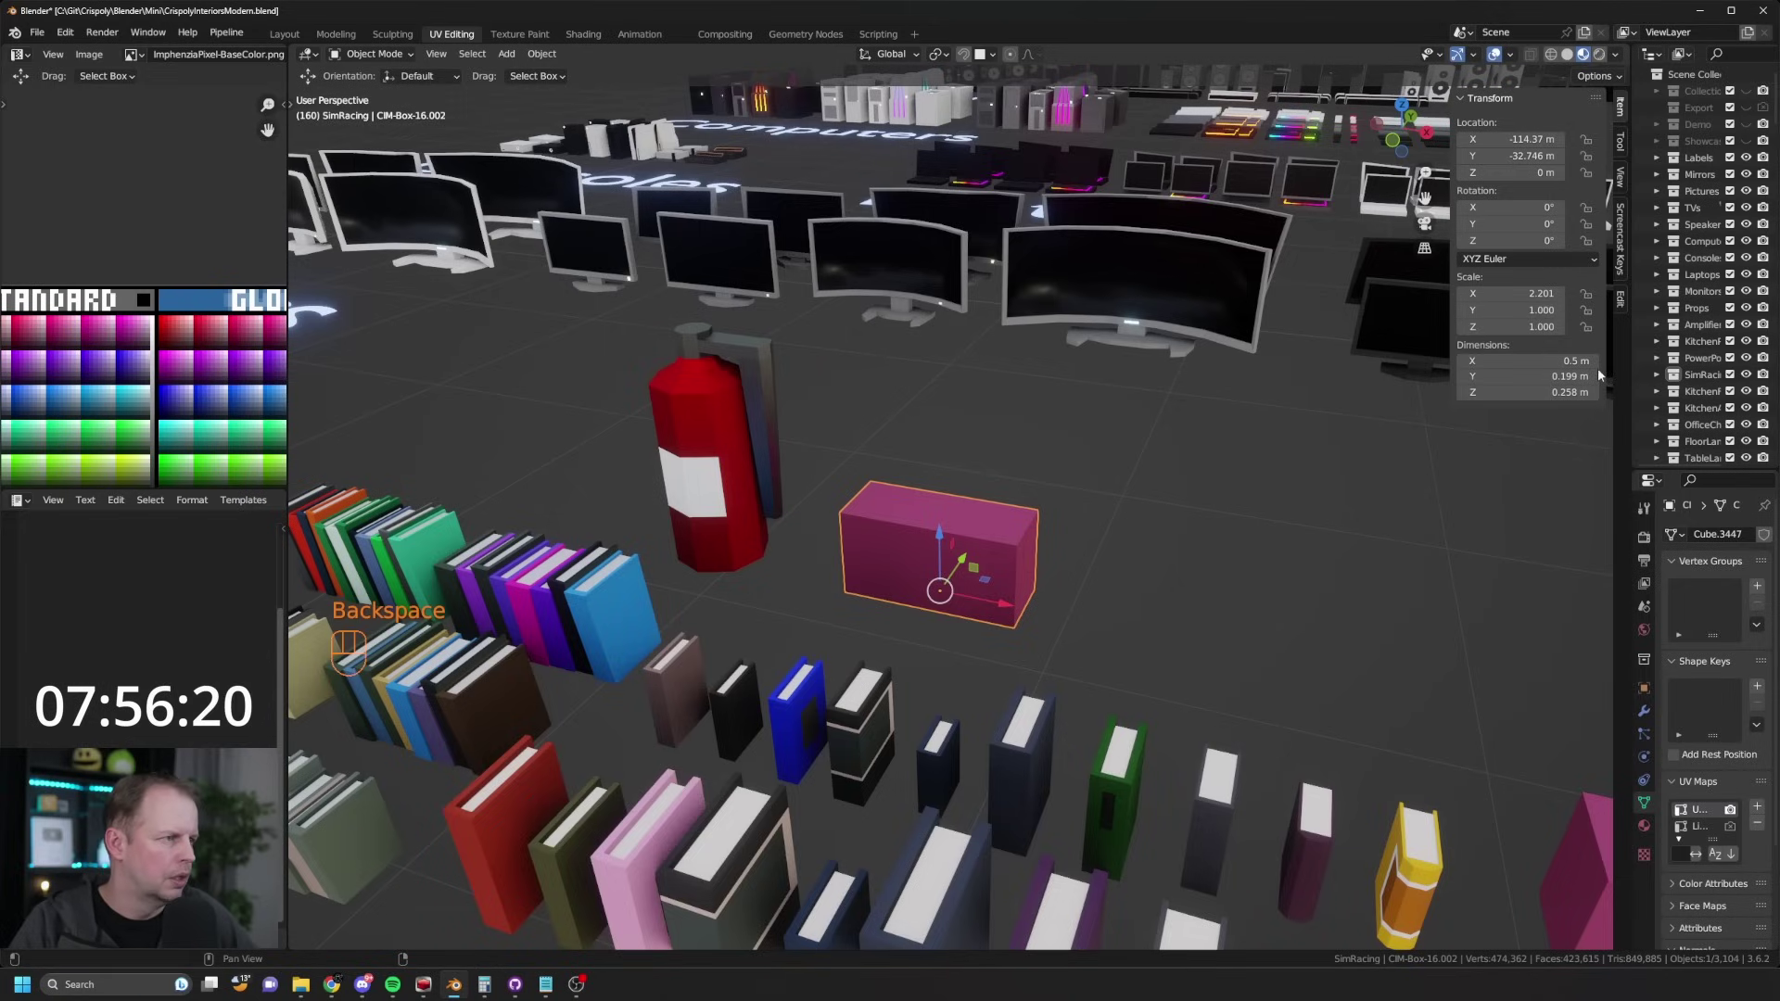
key("Tab")
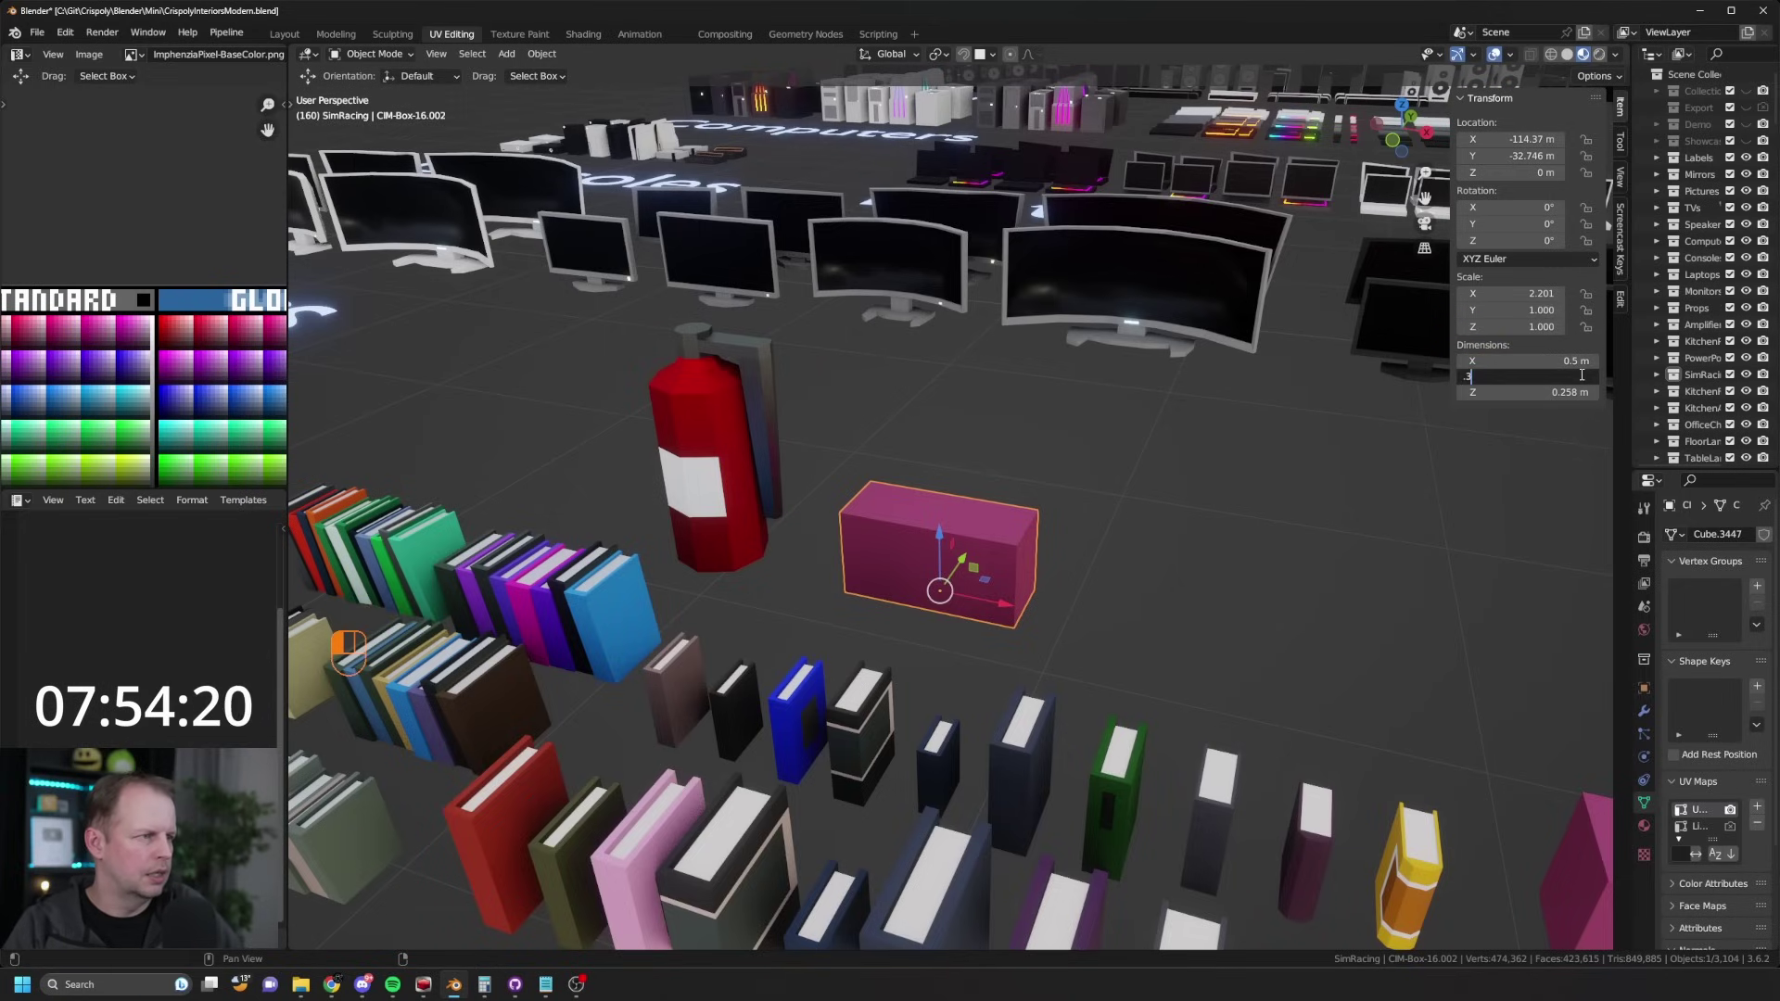
key("Return")
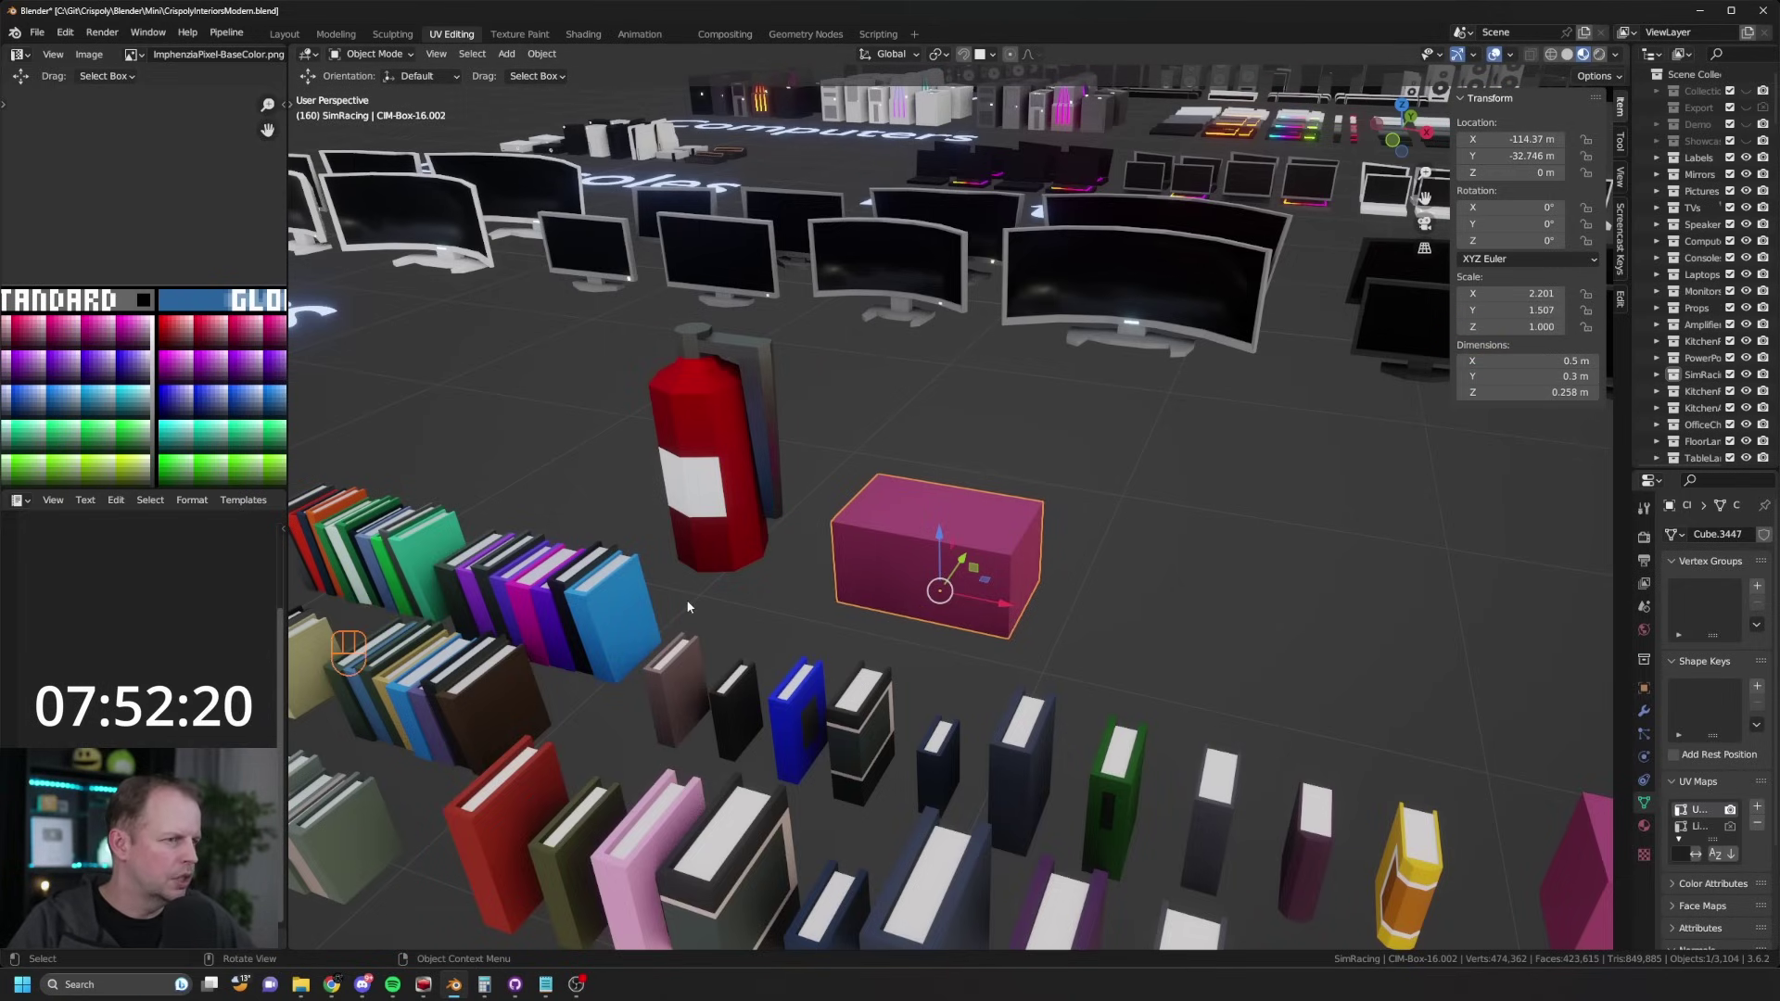
left_click(1572, 392)
type(".4")
key("Return")
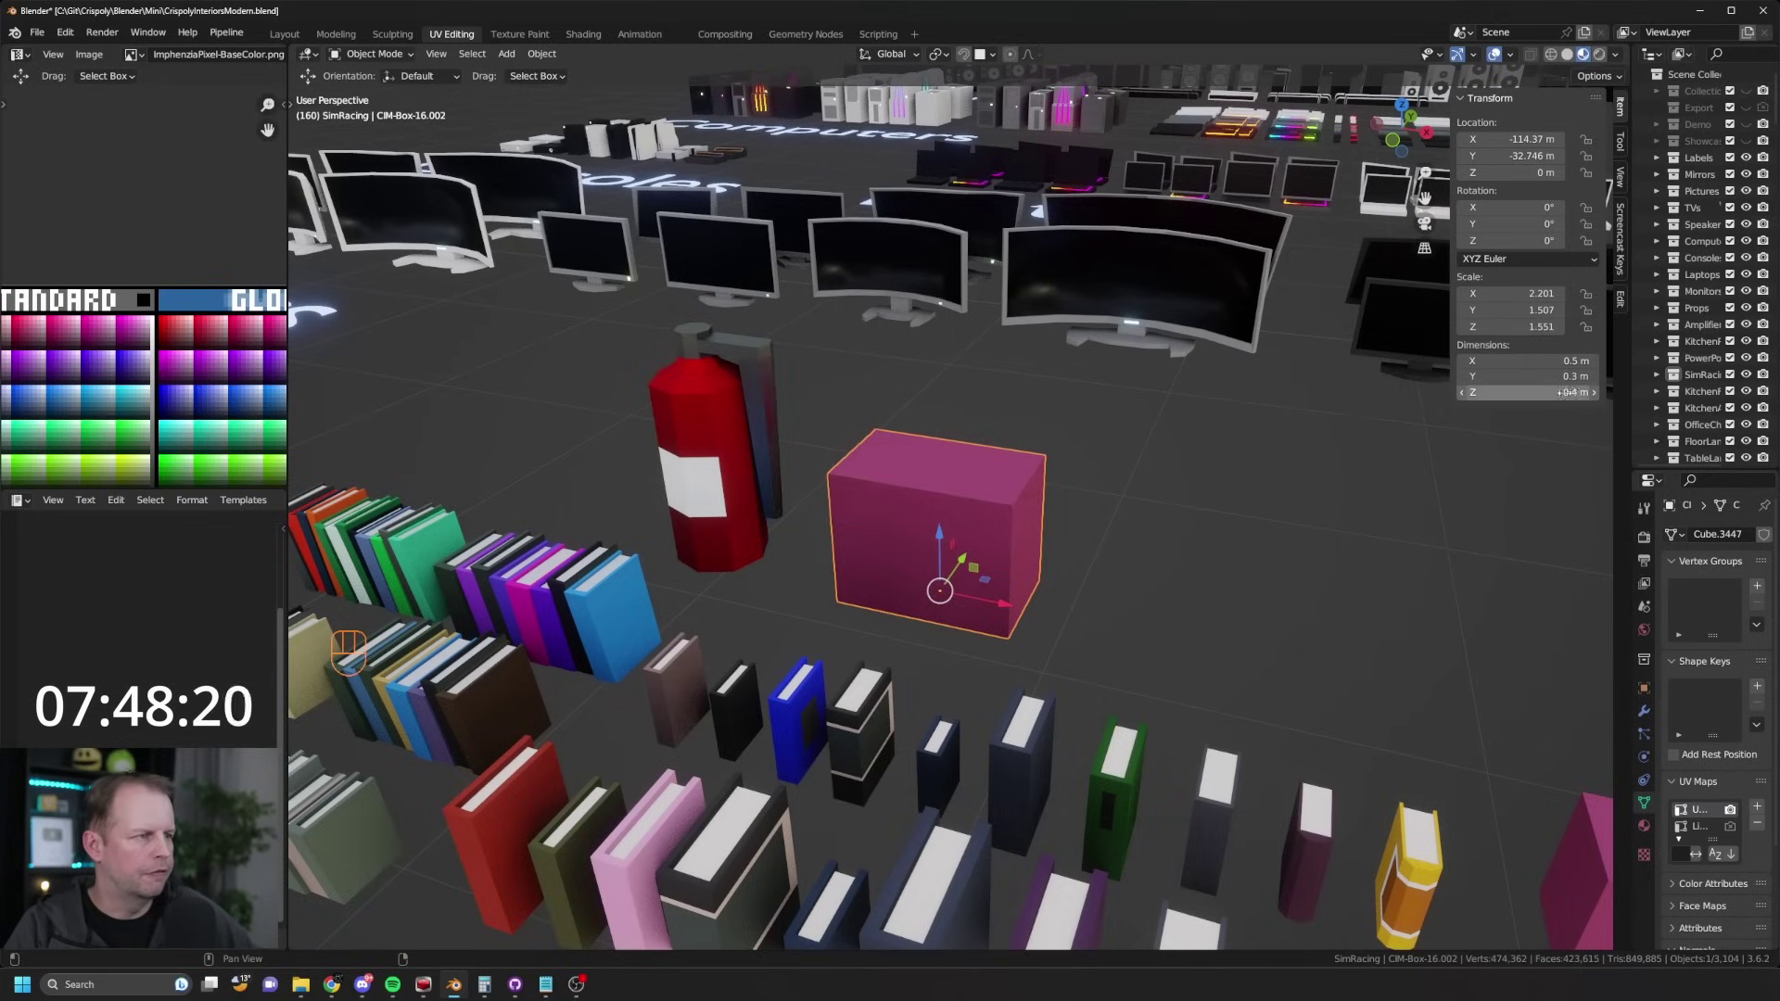
key("ctrl+a")
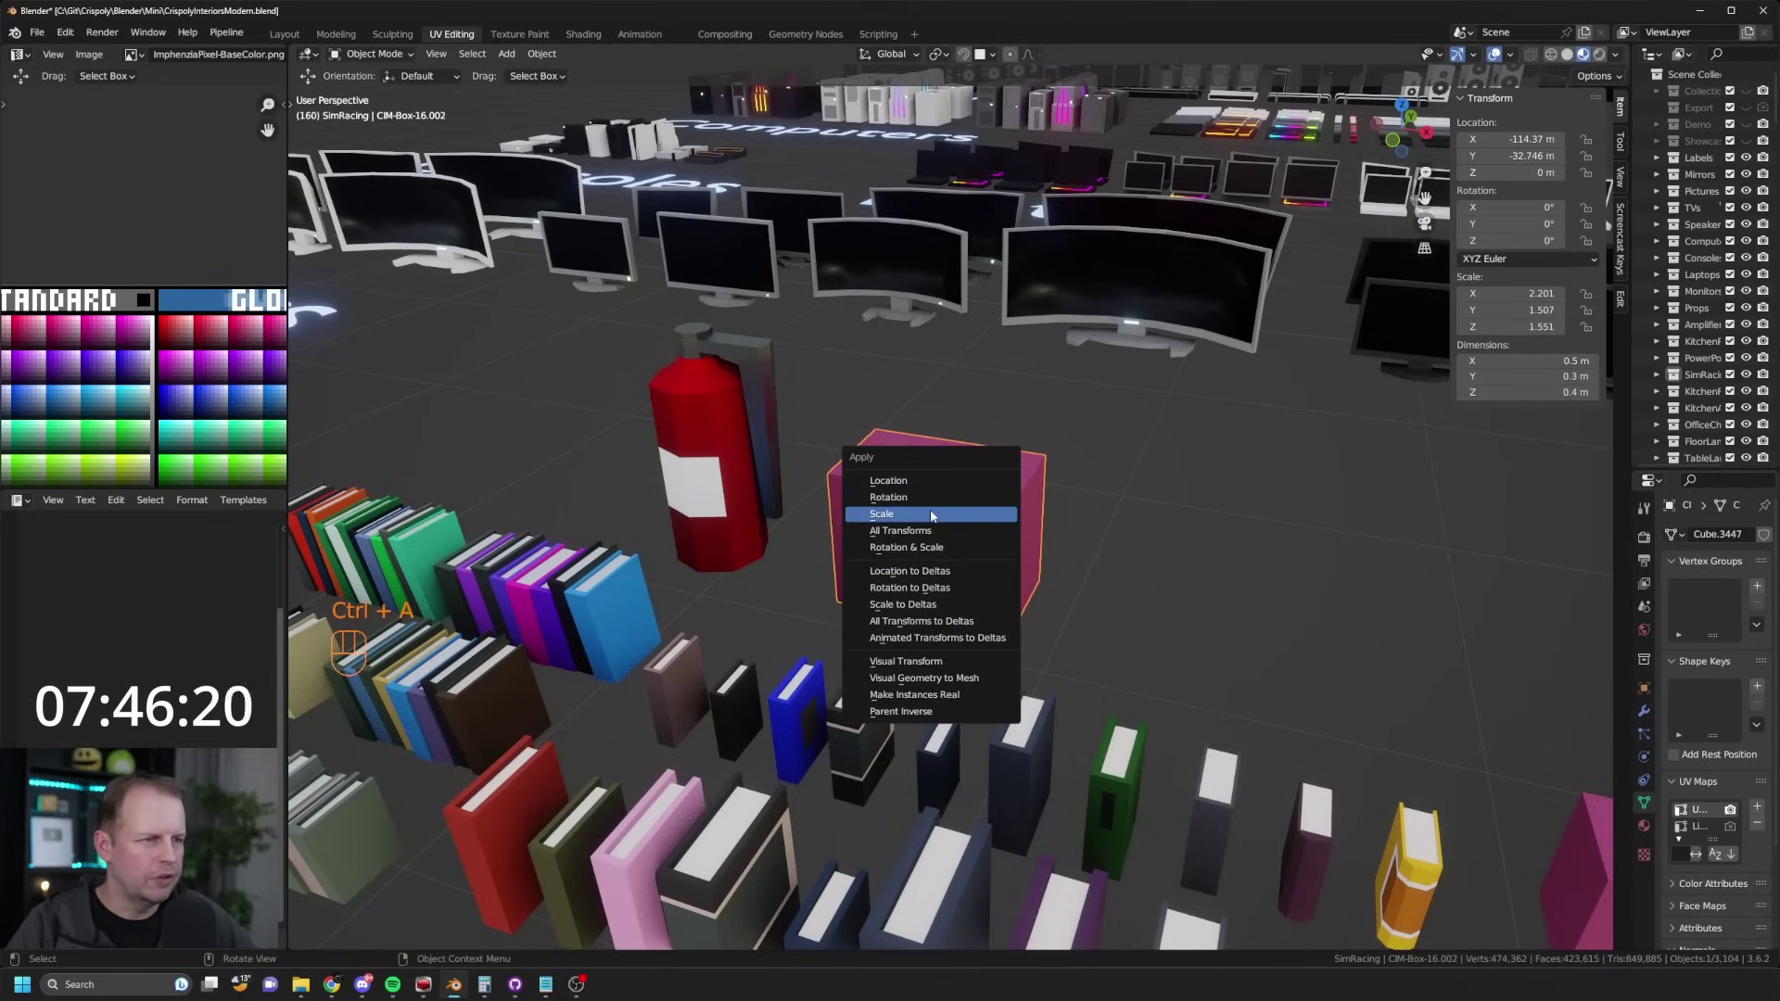
left_click(986, 513)
scroll(951, 484, "down", 2)
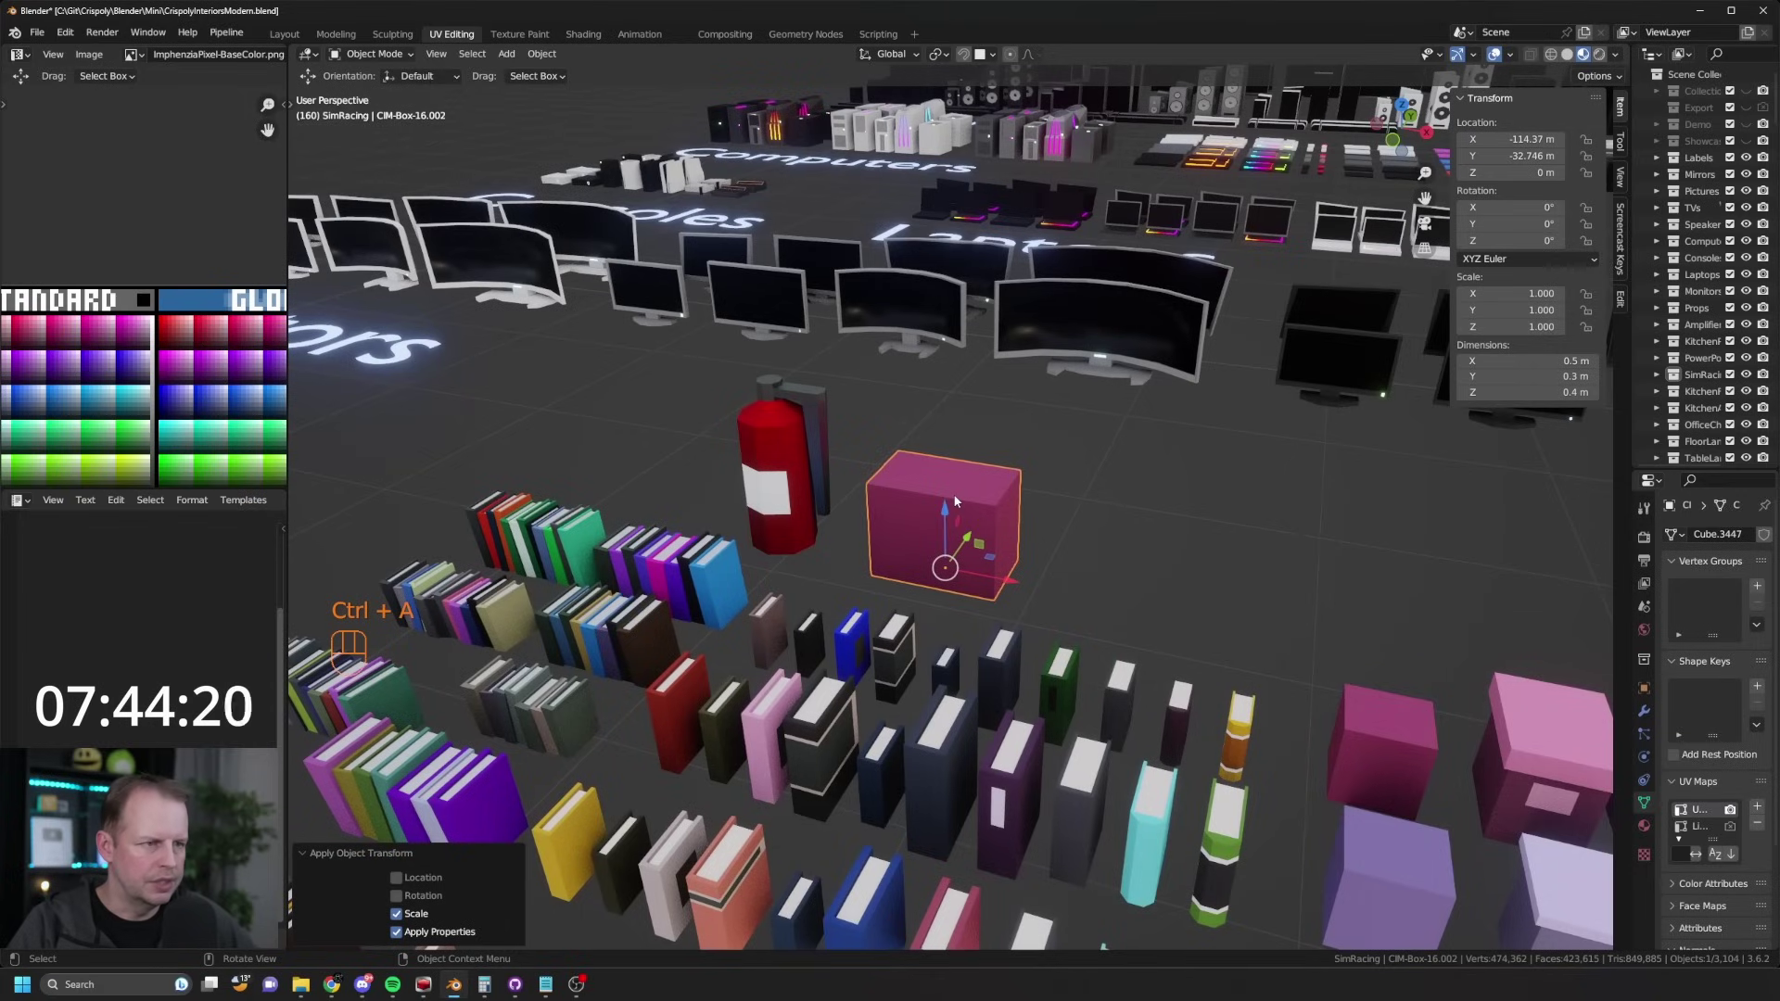
Step: Move all of the box's UVs onto a cardboard-brown swatch of the palette texture
key("Tab")
key("a")
scroll(151, 365, "down", 2)
key("a")
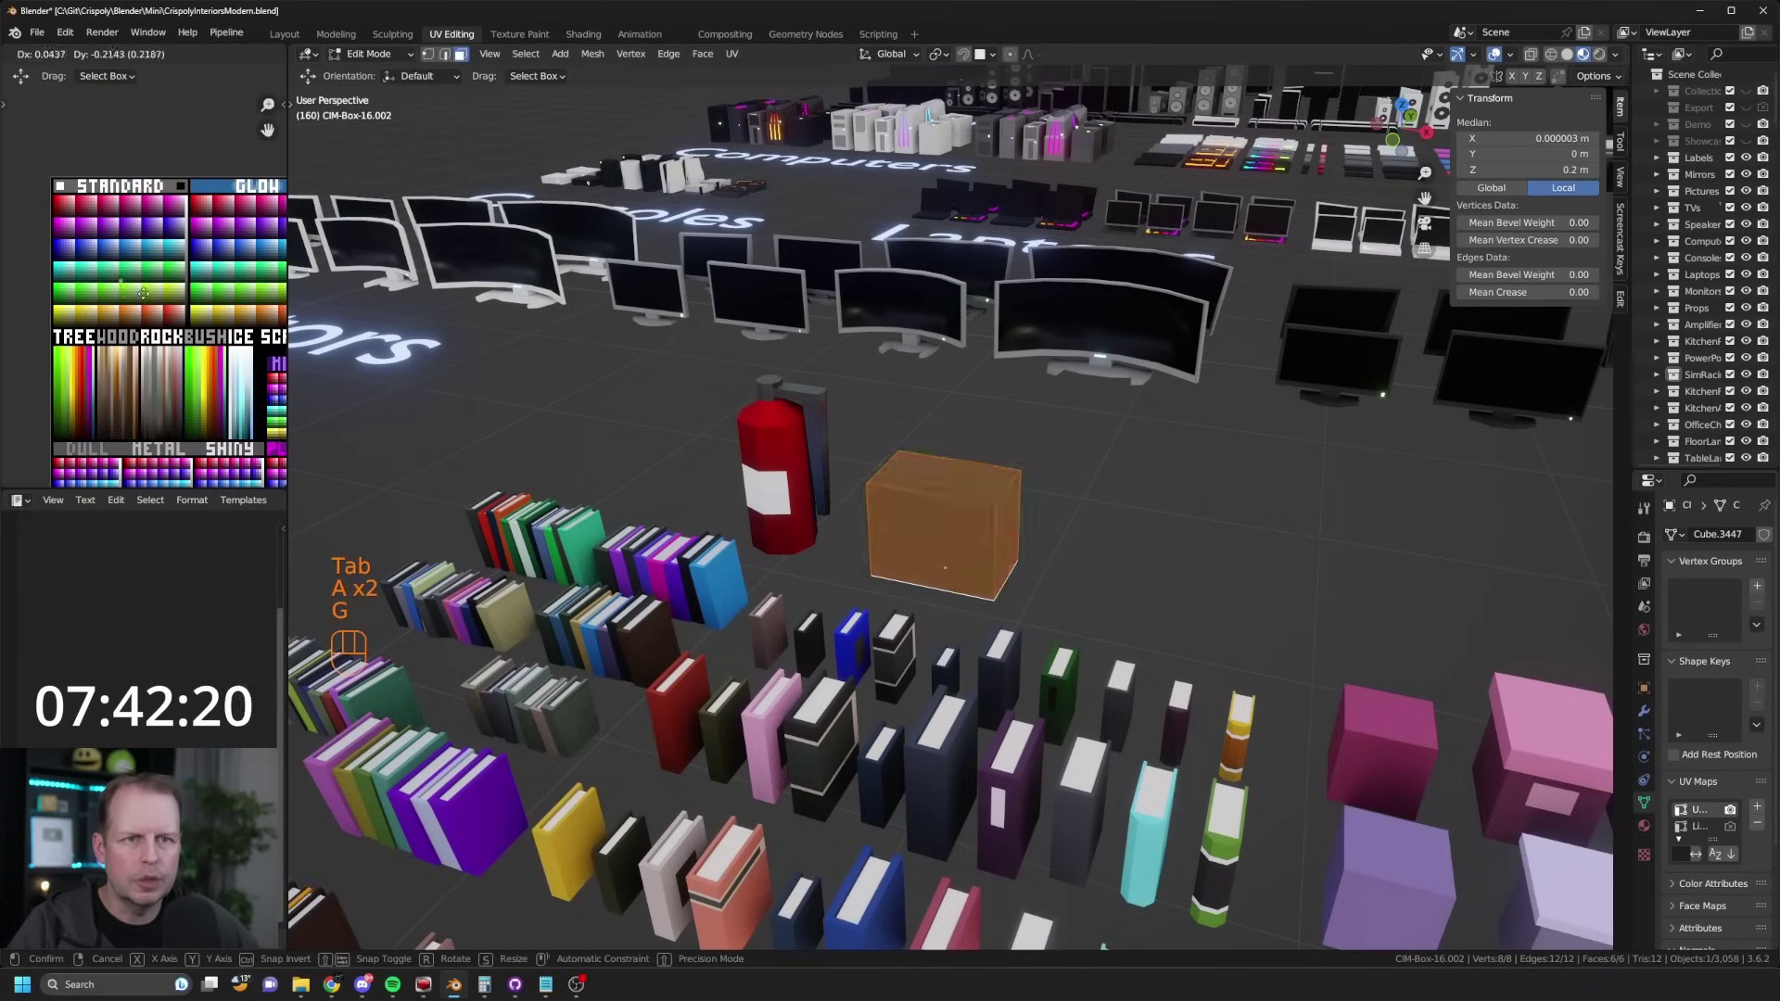
scroll(162, 278, "up", 3)
key("g")
scroll(167, 252, "up", 2)
key("g")
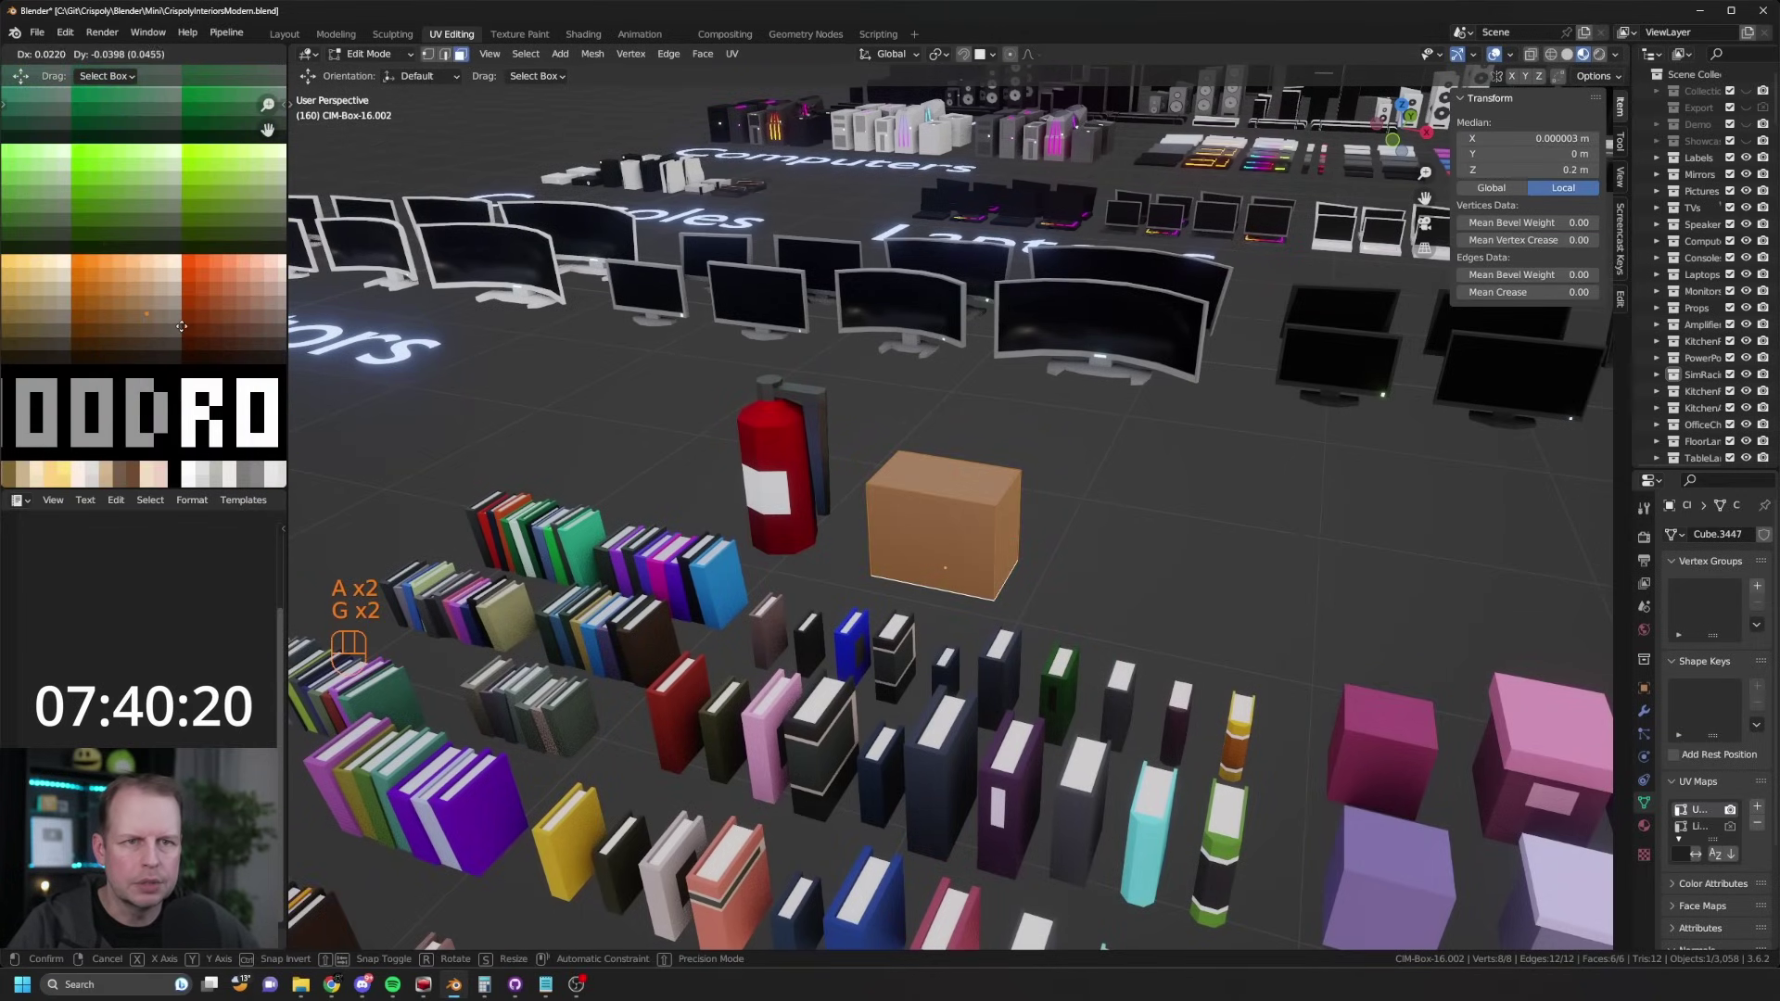
left_click(171, 315)
scroll(956, 486, "up", 1)
Step: Duplicate the box's top face in place, scale it to 1.114, lower it slightly, and extrude it up about 0.068 m as a lid
mouse_move(956, 486)
middle_mouse_down()
mouse_move(936, 482)
mouse_move(969, 474)
middle_mouse_up()
left_click(969, 475)
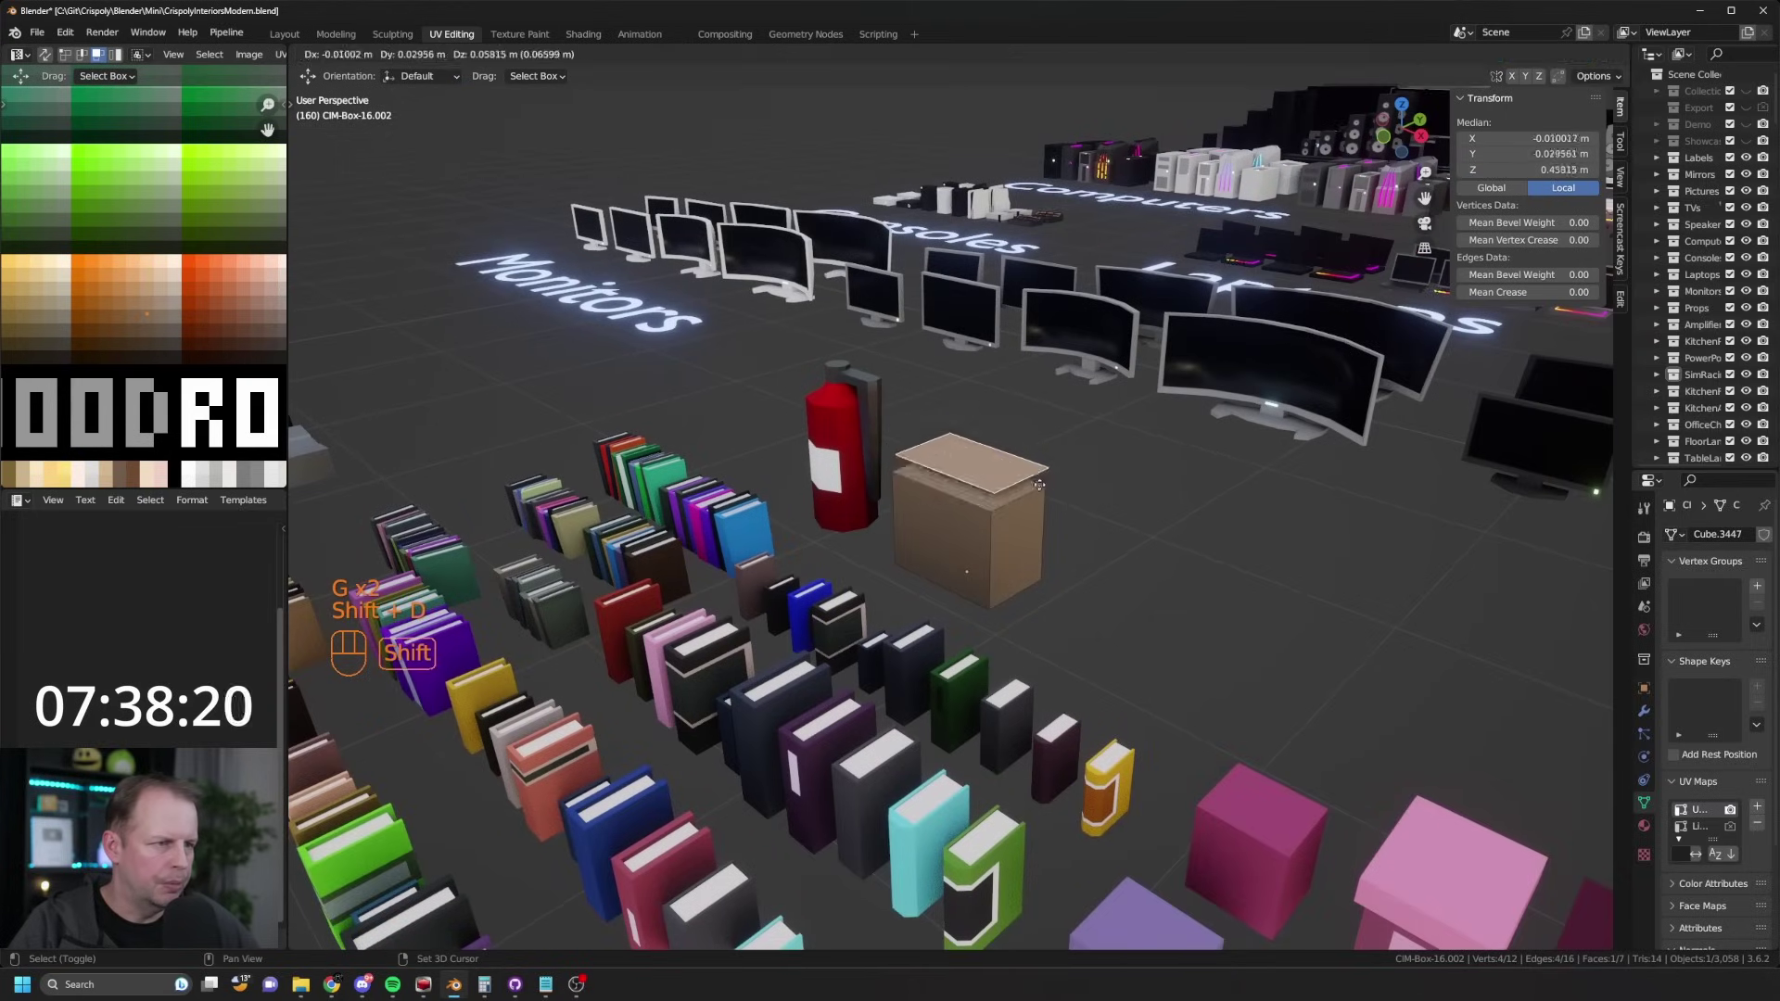
key("shift+d")
right_click(983, 471)
key("s")
left_click(1078, 461)
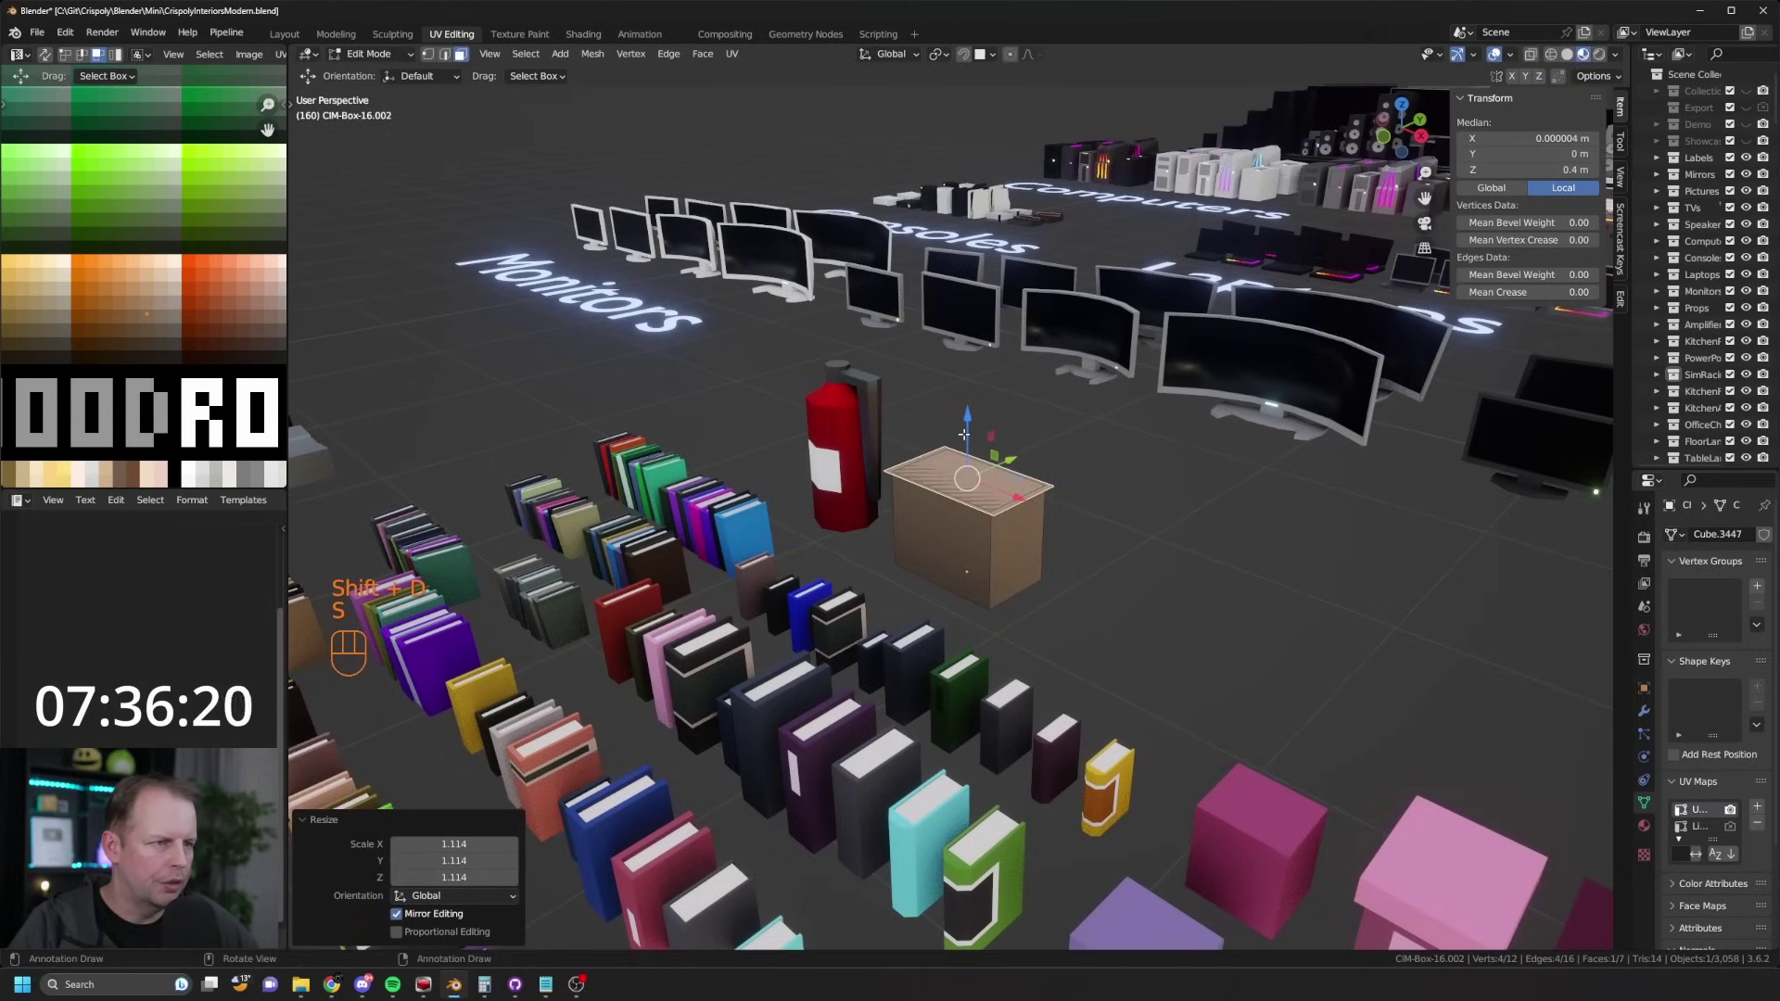
left_click_drag(967, 429, 970, 436)
key("e")
left_click(975, 423)
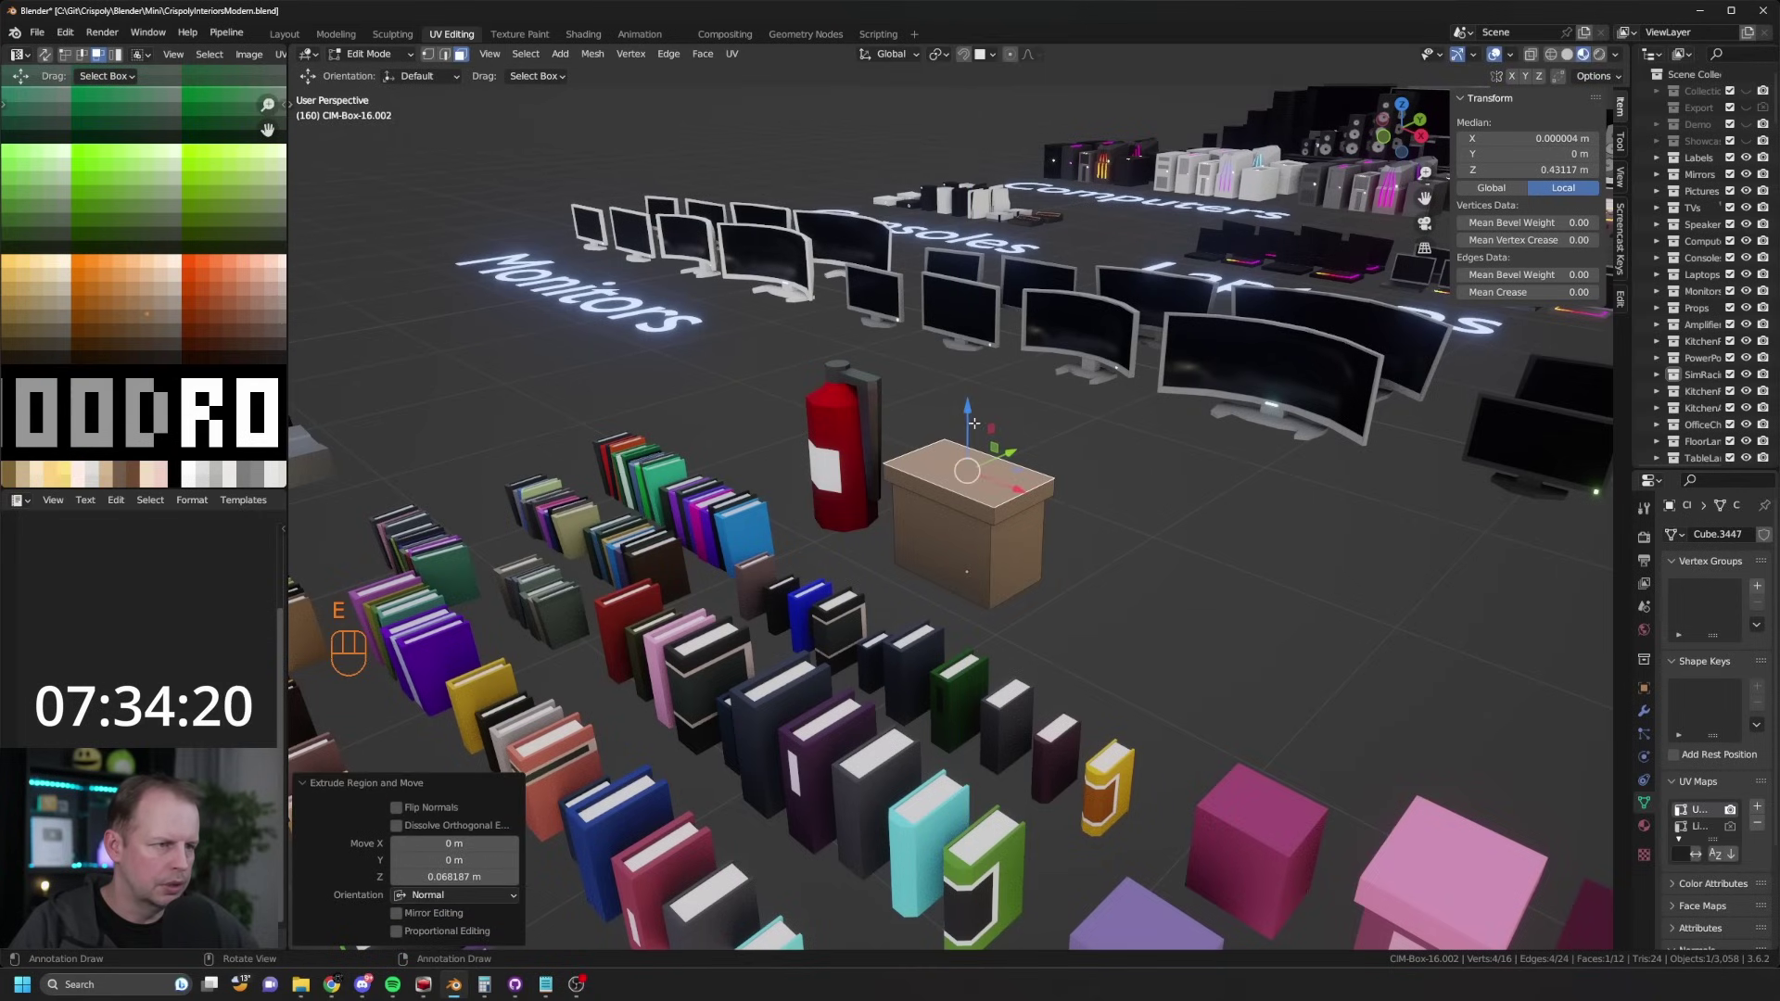
Step: Move the linked lid's UVs onto a darker brown swatch and shrink the lid slightly in X and Y only
key("l")
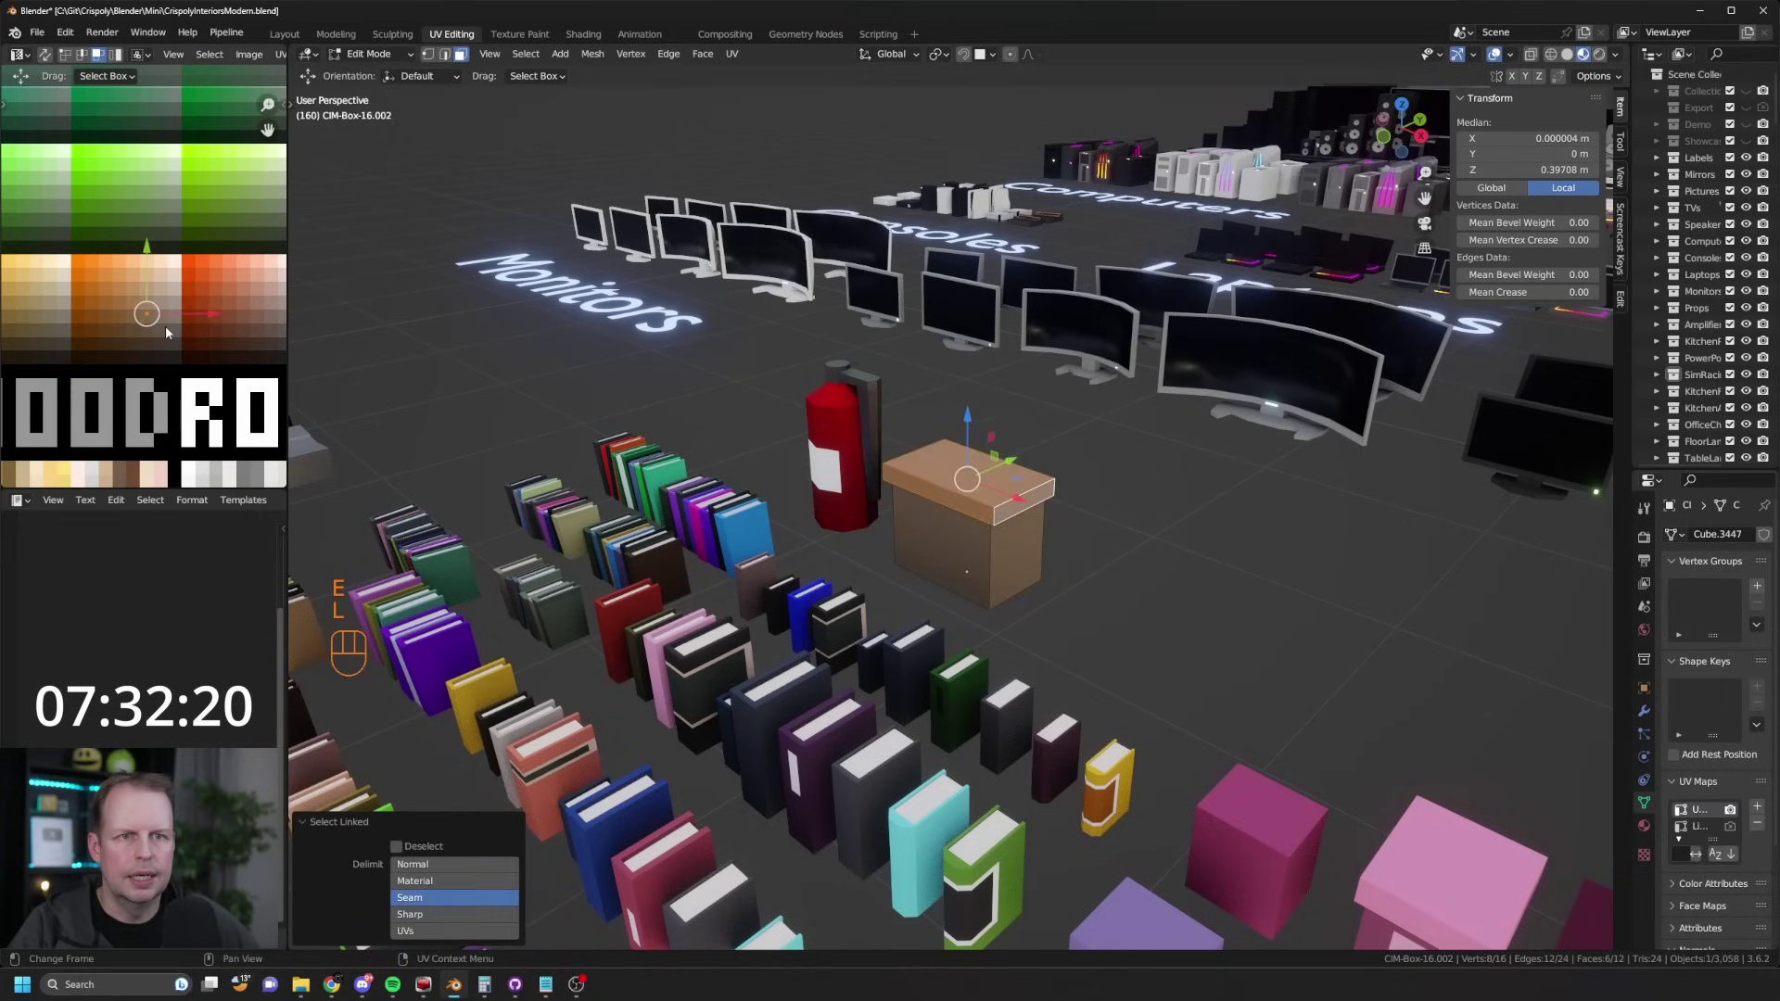
key("a")
key("g")
left_click(165, 346)
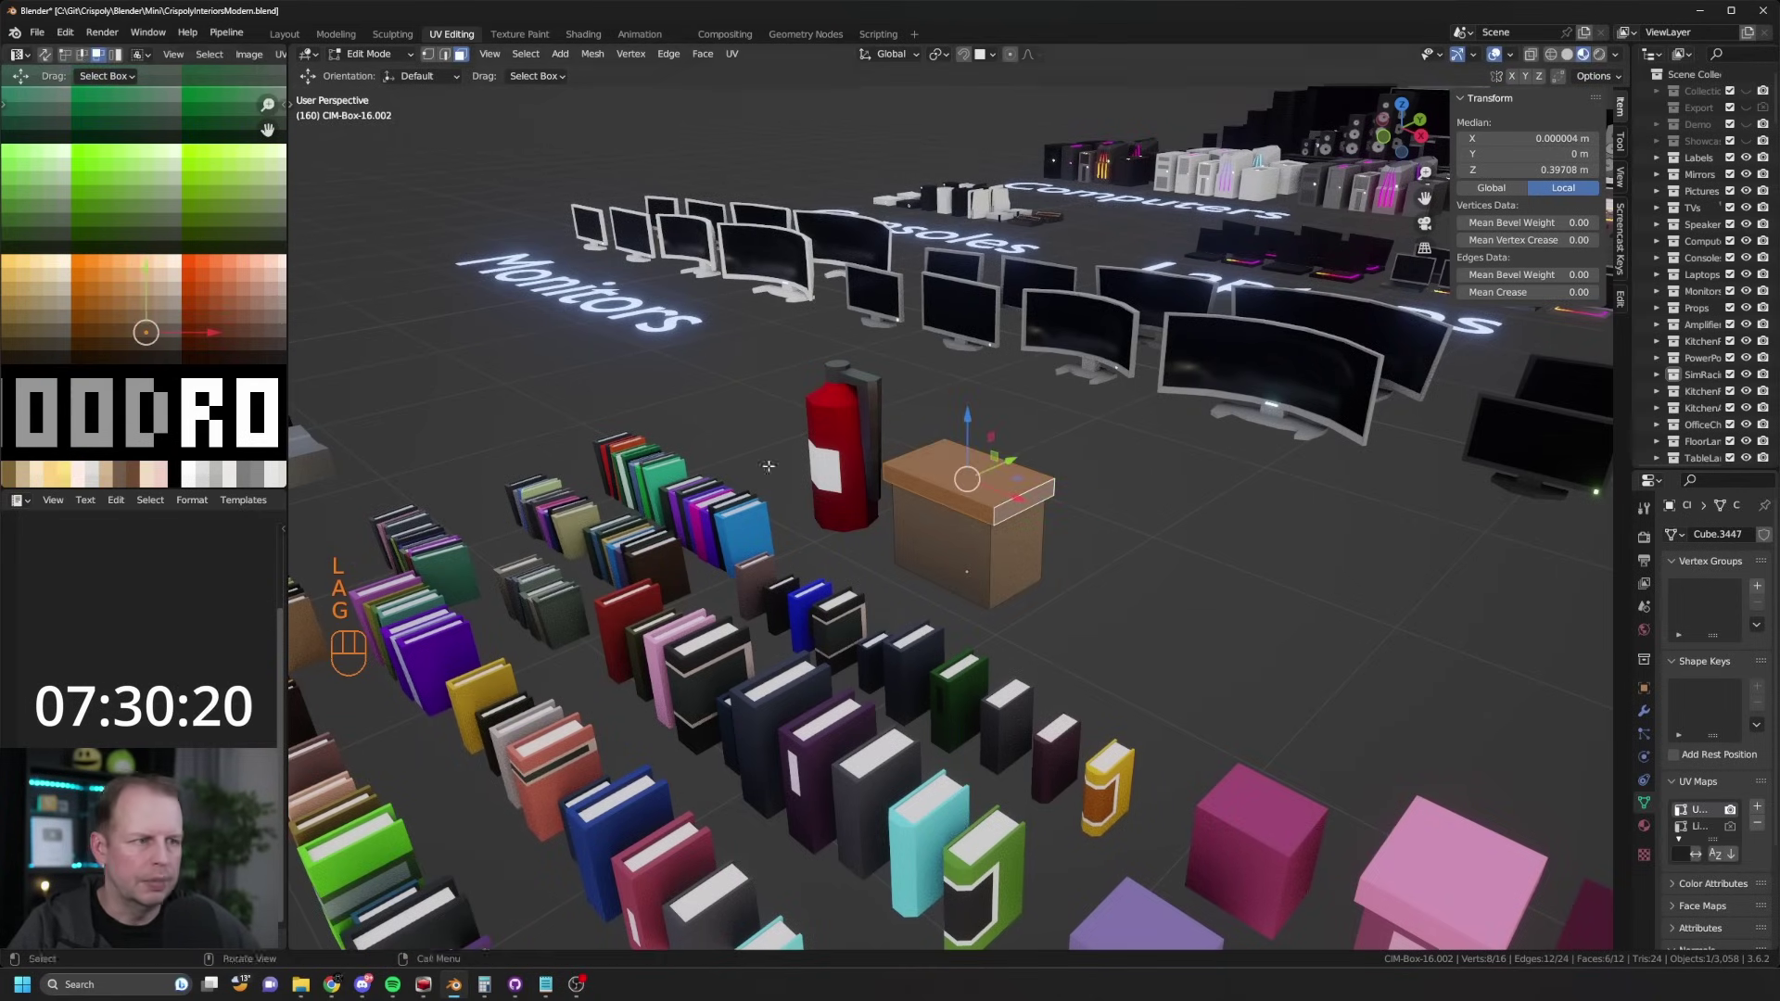
middle_click_drag(768, 467, 983, 537)
key("s")
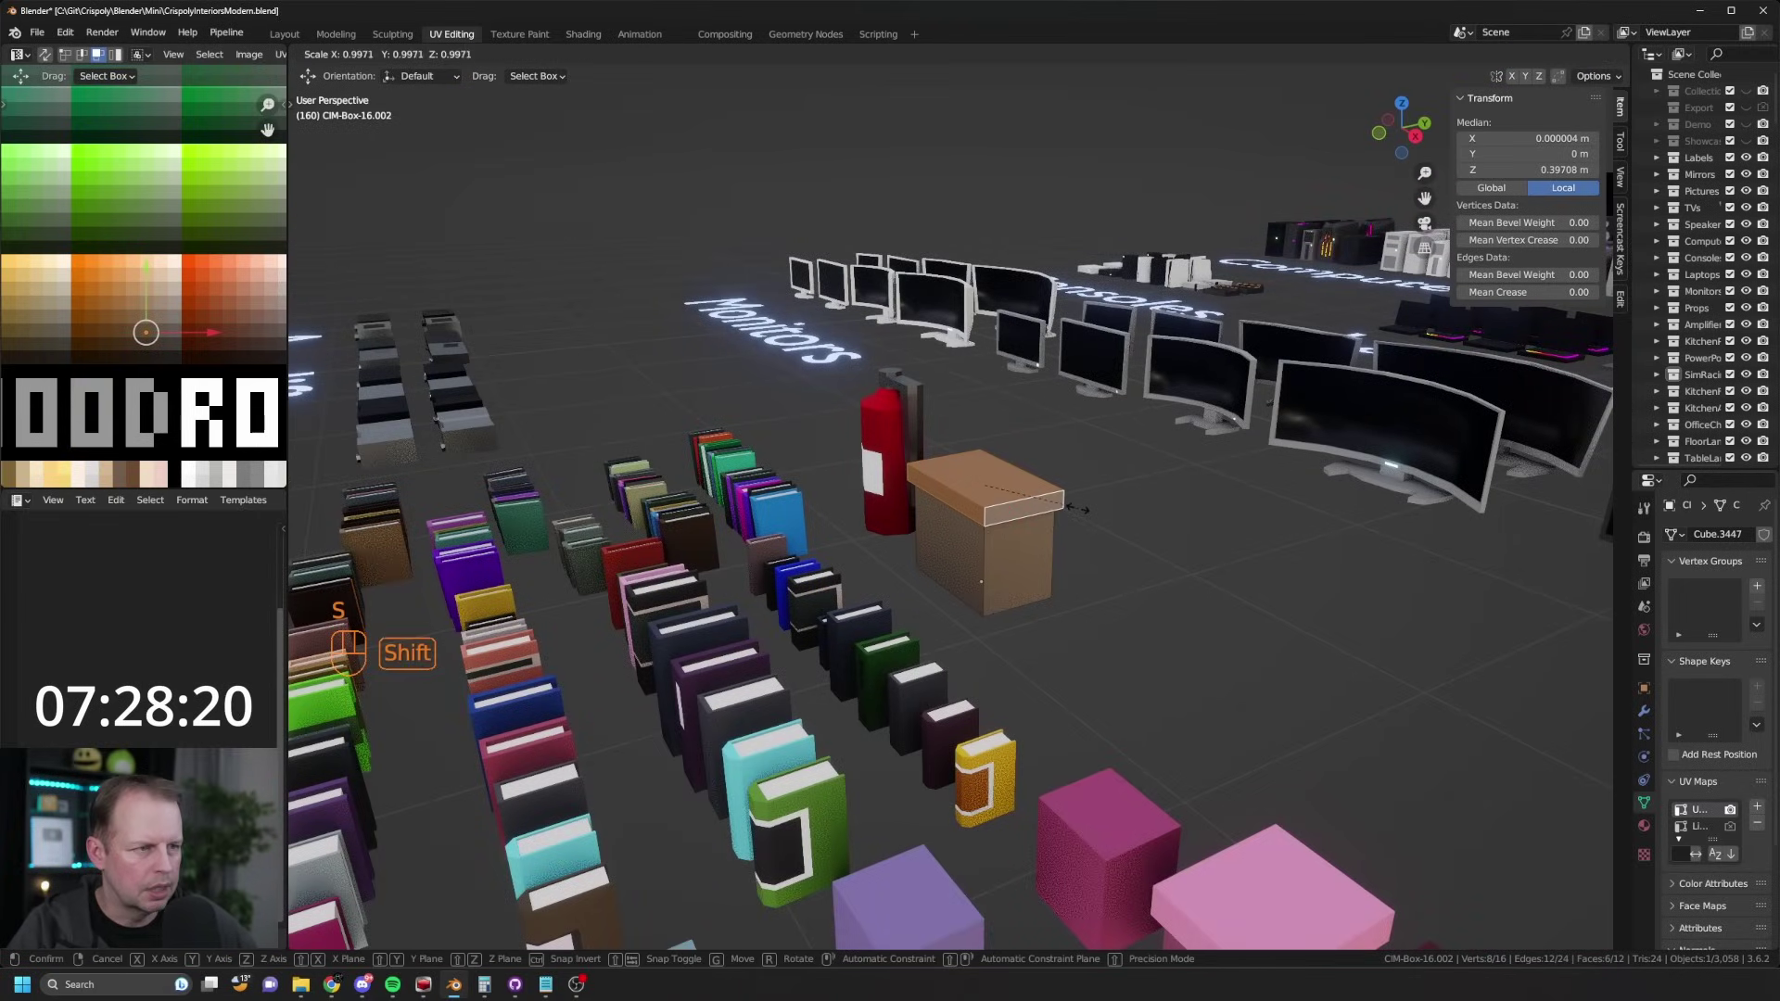
key("shift+z")
left_click(1066, 510)
Step: Inset both end faces of the box by about 0.093 m, then flatten the insets along Z and raise them about 0.068 m as handle slots
left_click(1020, 556)
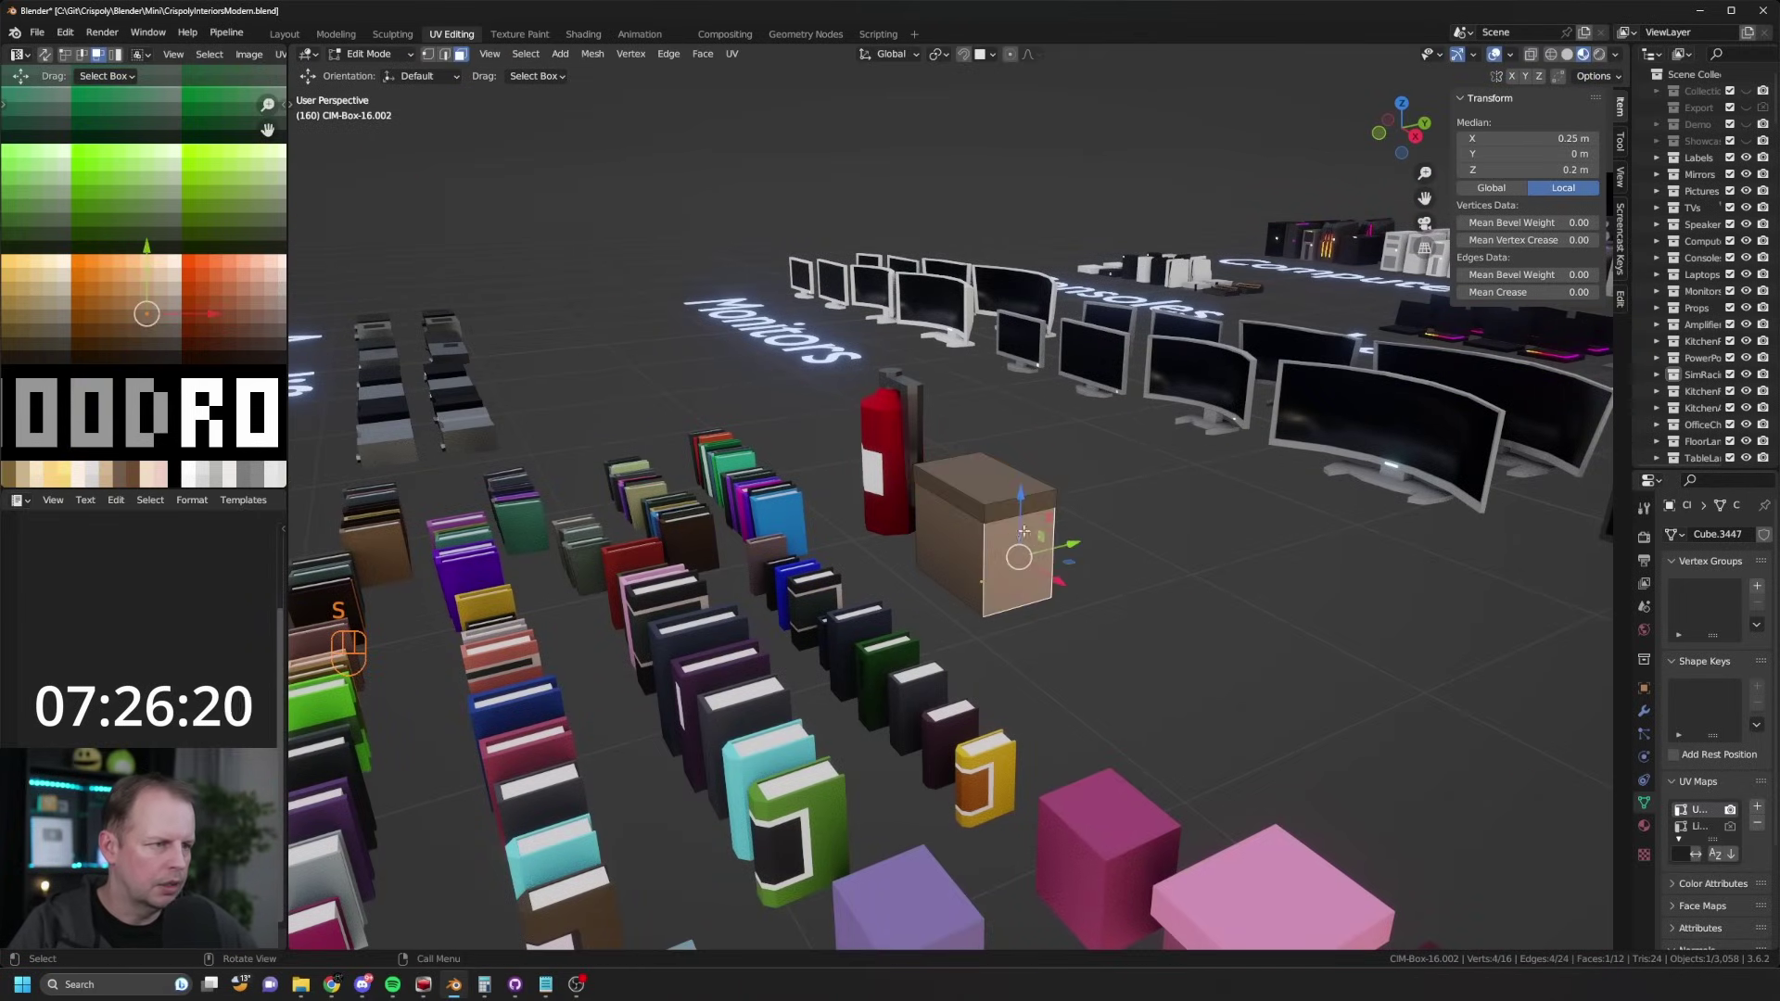
middle_click_drag(1020, 557, 1173, 501)
left_click(843, 565, "shift")
key("i")
left_click(1129, 505)
key("s")
key("z")
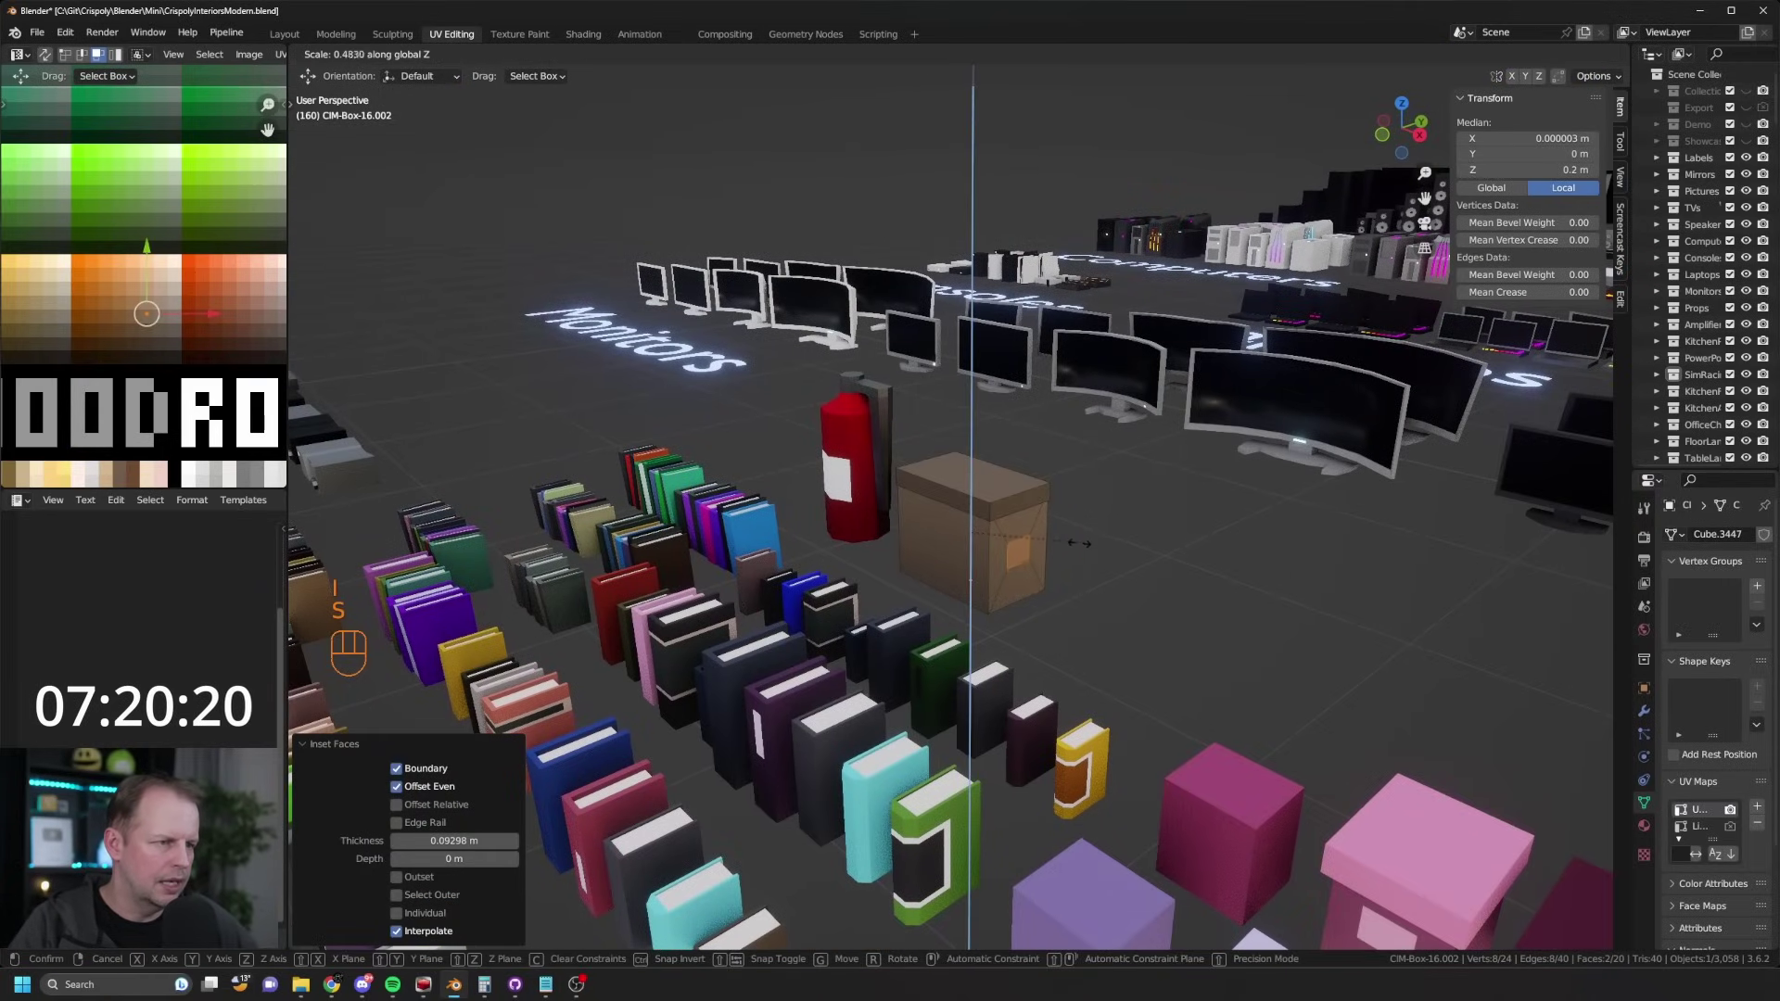
left_click(1044, 541)
left_click_drag(974, 475, 974, 456)
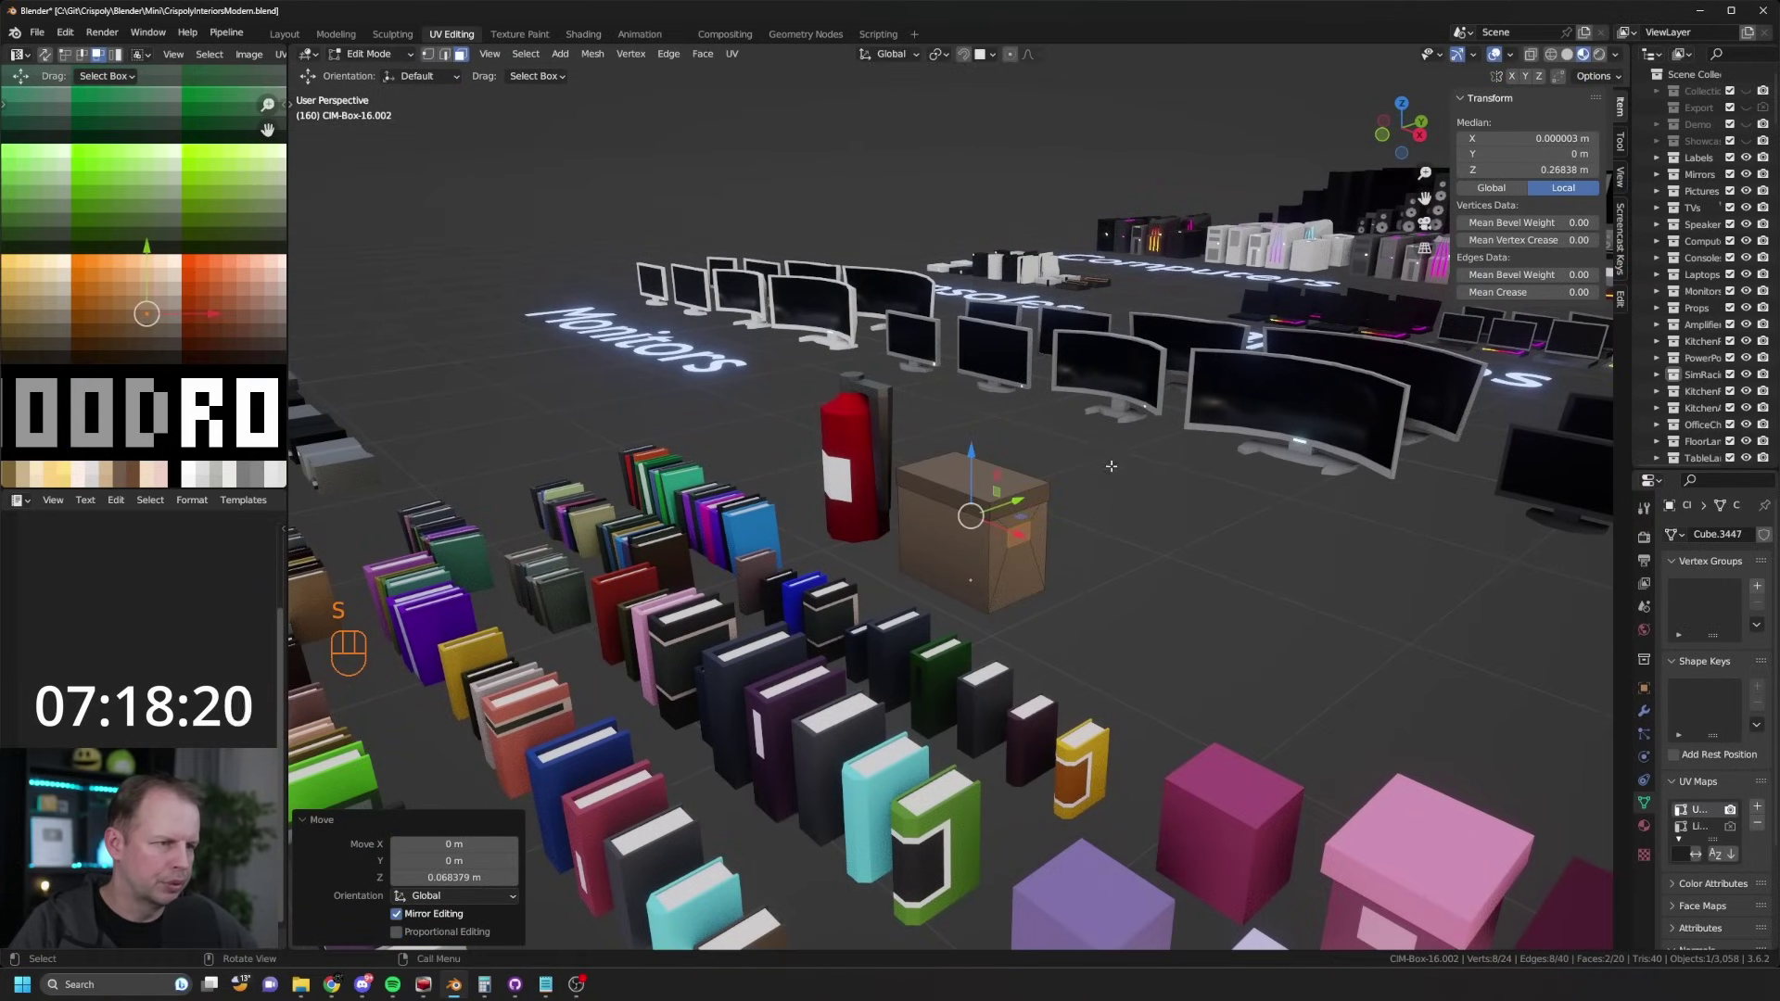
key("s")
key("z")
left_click(1079, 480)
Step: Move the handle slots' UVs down onto a near-black brown swatch of the palette texture
key("g")
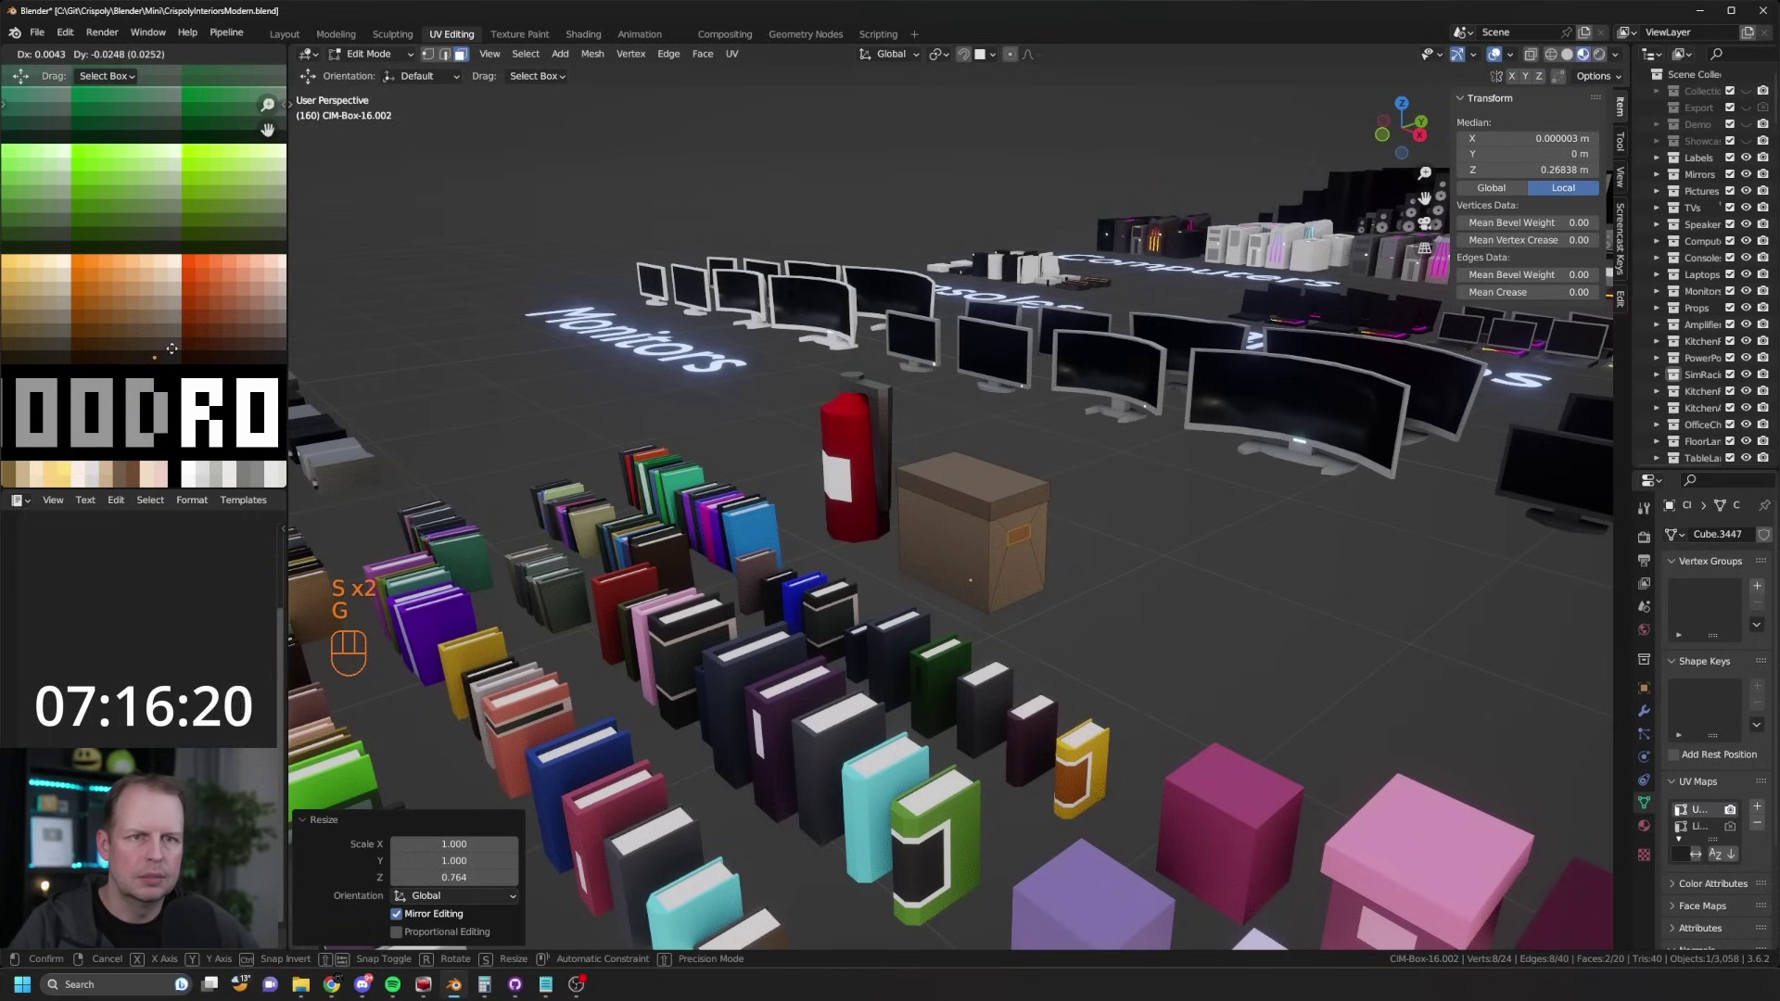
left_click(164, 350)
key("Tab")
left_click(1122, 529)
middle_click_drag(1122, 529, 1233, 558)
scroll(1103, 536, "down", 4)
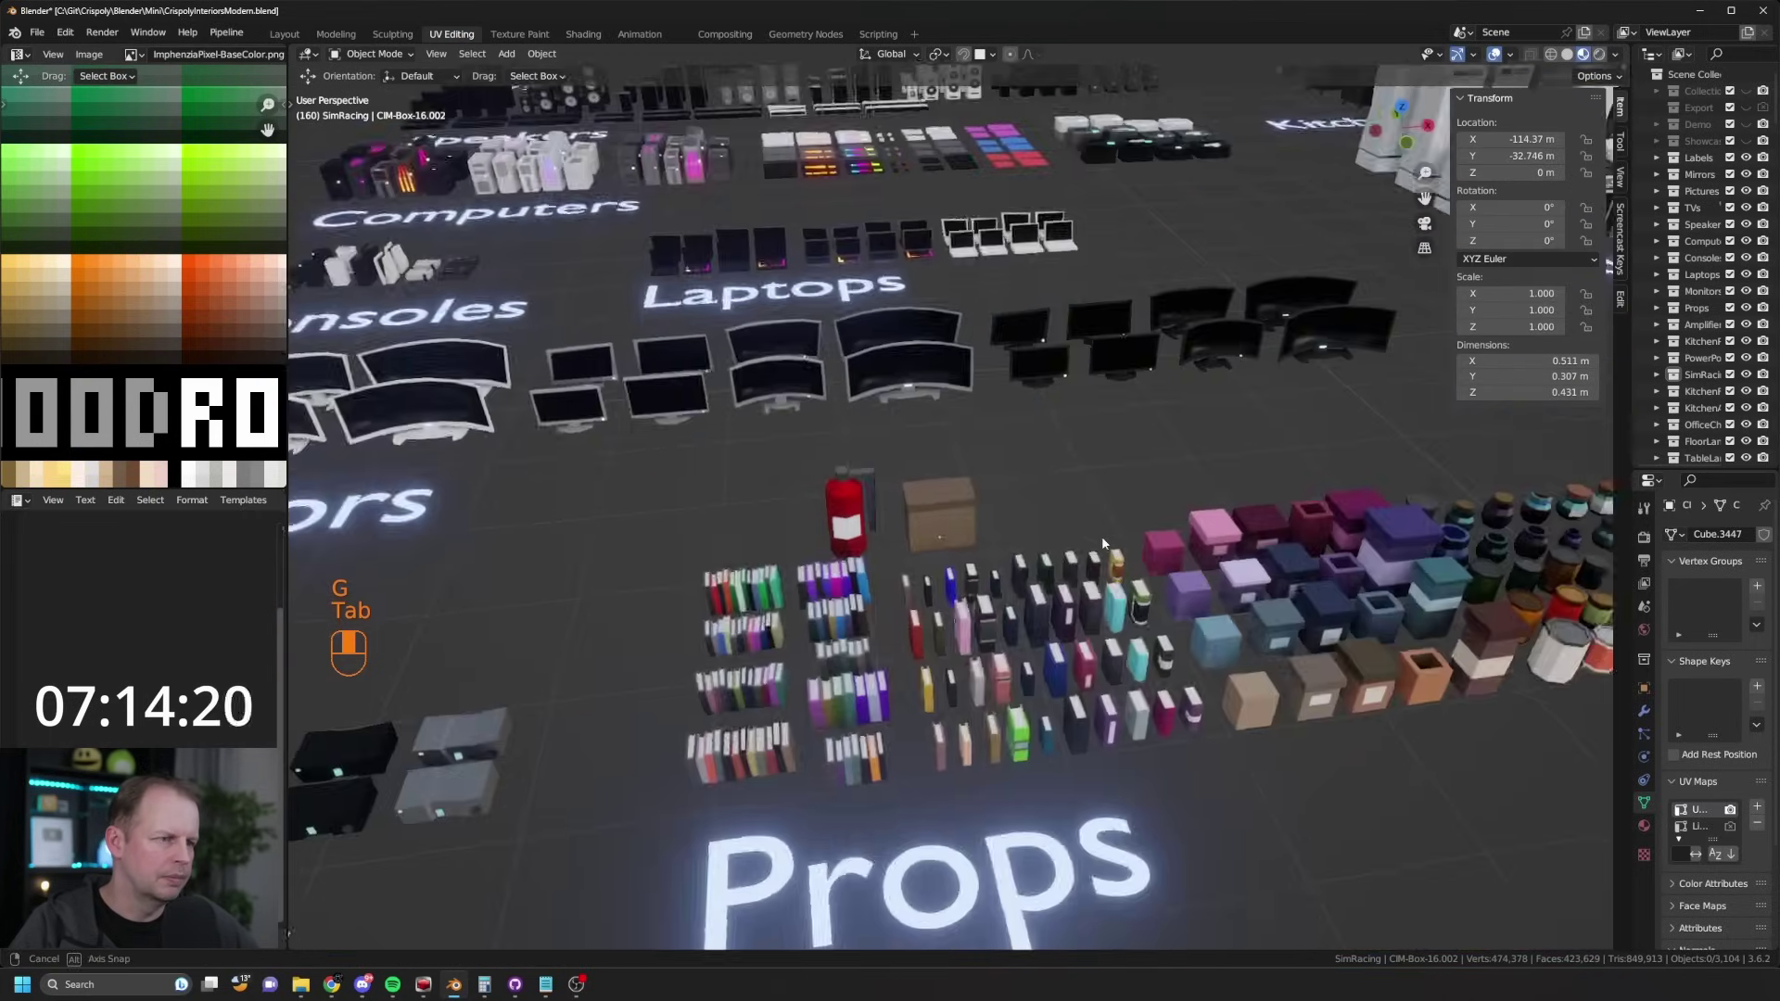
Step: Inset the box's long front face and move the inset's UVs onto an off-white swatch as a label
scroll(1020, 519, "up", 4)
left_click(931, 506)
key("Tab")
middle_click_drag(964, 547, 1050, 490)
left_click(960, 538)
key("i")
left_click(1068, 515)
key("g")
left_click(174, 255)
key("Tab")
left_click(1144, 508)
Step: Duplicate the finished cardboard box and move the copy about 0.68 m along Y
scroll(1143, 508, "down", 2)
left_click(994, 519)
scroll(994, 522, "up", 3)
key("shift+d")
right_click(1068, 475)
left_click_drag(1031, 547, 1173, 454)
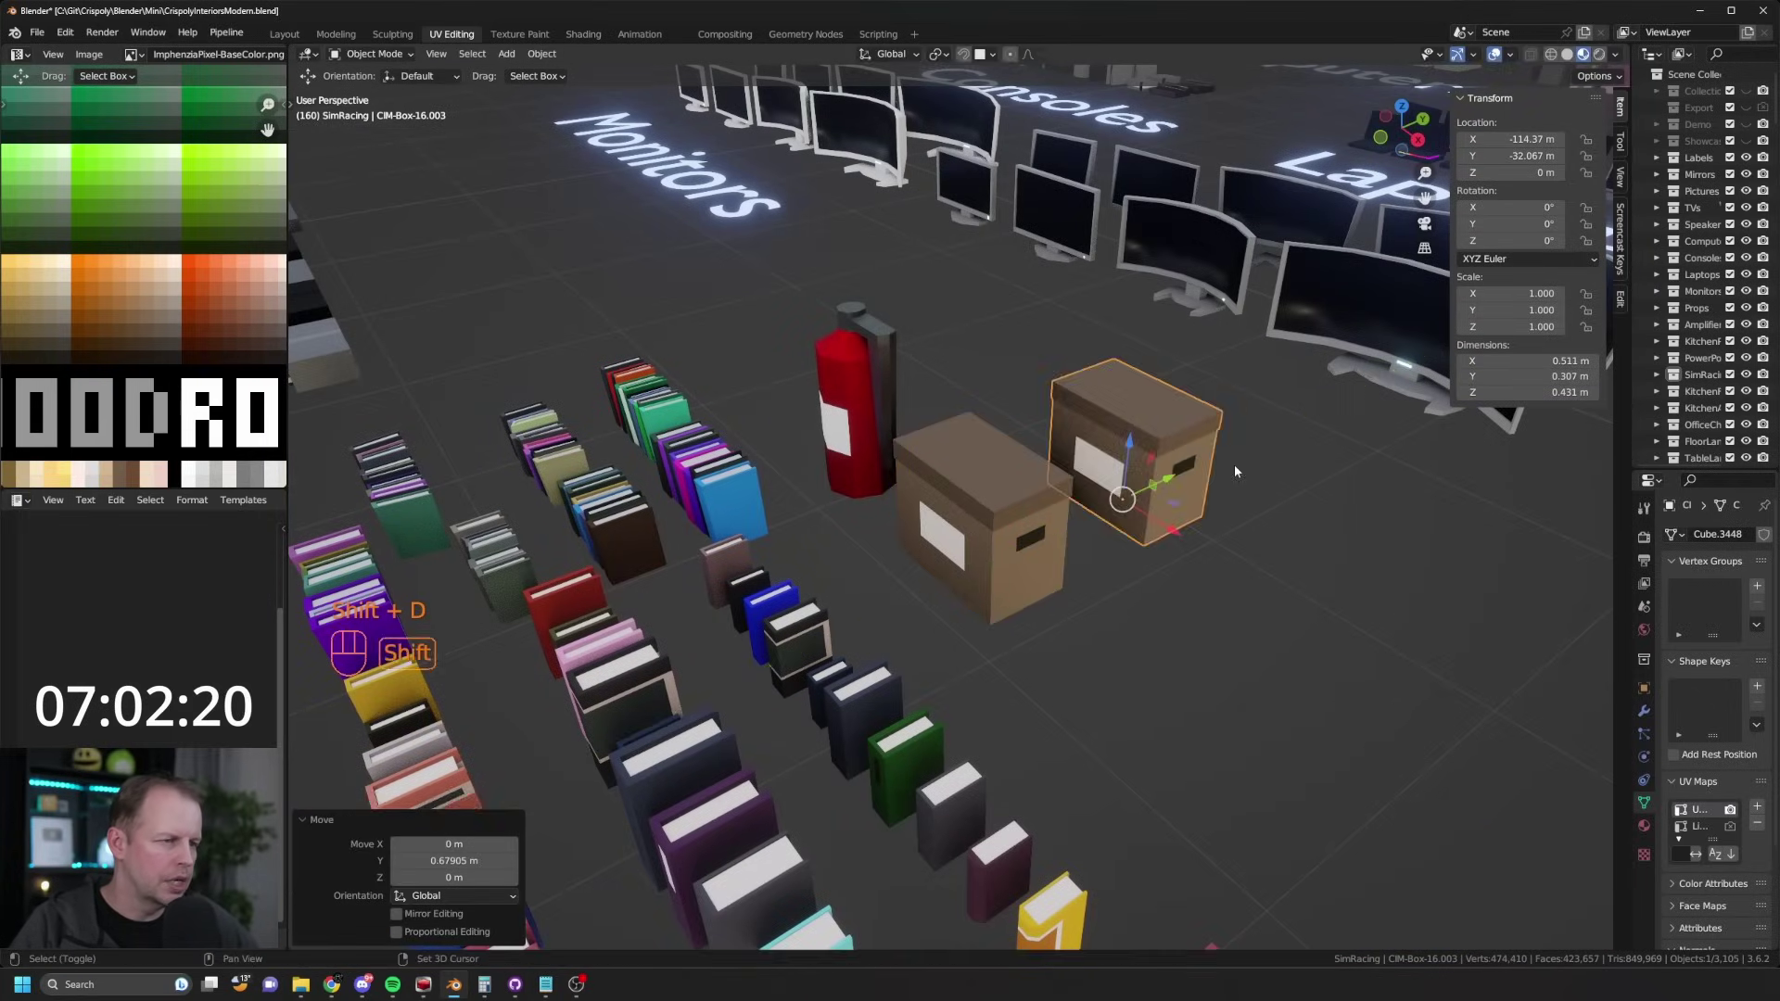
Step: Distort the copied box's lid by moving one top corner vertex about -0.022 m along Y and 0.022 m up
scroll(1233, 466, "up", 3)
key("Tab")
key("2")
left_click(925, 363)
middle_click_drag(1289, 370, 1206, 436)
middle_click_drag(1206, 436, 1053, 514, "shift")
scroll(1184, 454, "down", 5)
key("g")
left_click(1285, 525)
left_click(1051, 501)
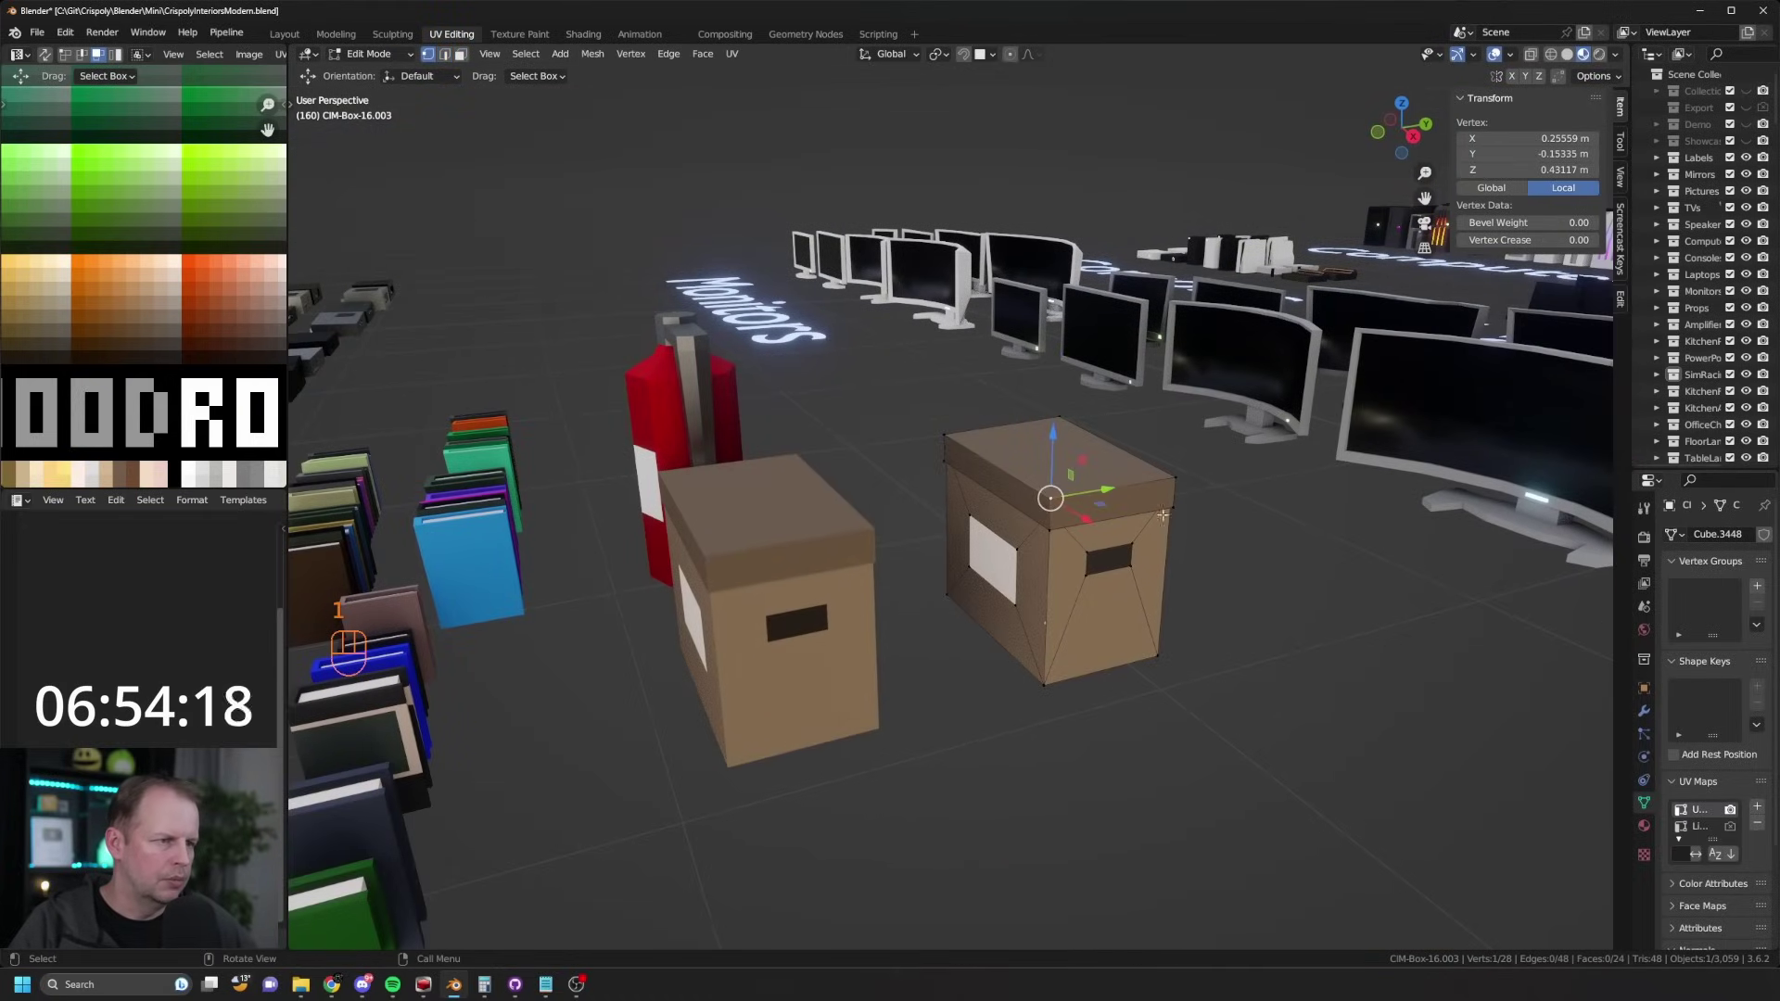
middle_click_drag(1326, 562, 1190, 534)
key("g")
left_click(1244, 537)
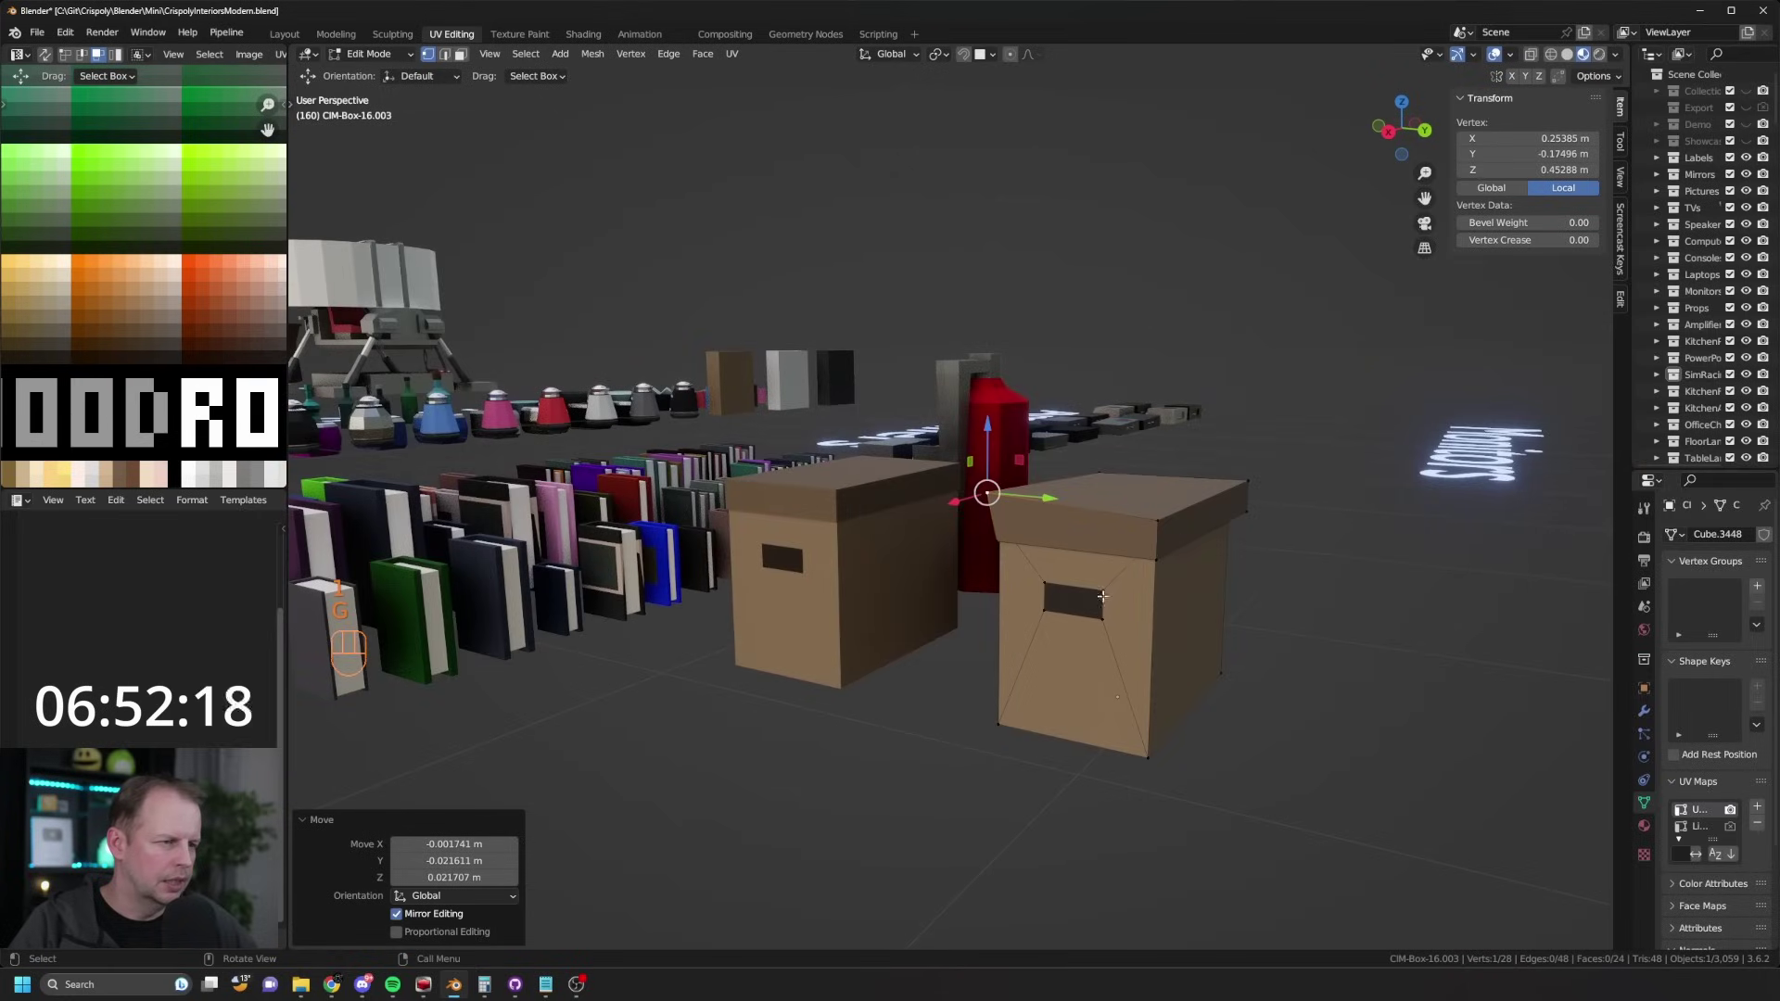
Step: Skew the handle slot on the copied box's near end by sliding two opposite corner vertices along their edges
left_click(1098, 599)
left_click(1103, 591)
key("g")
key("g")
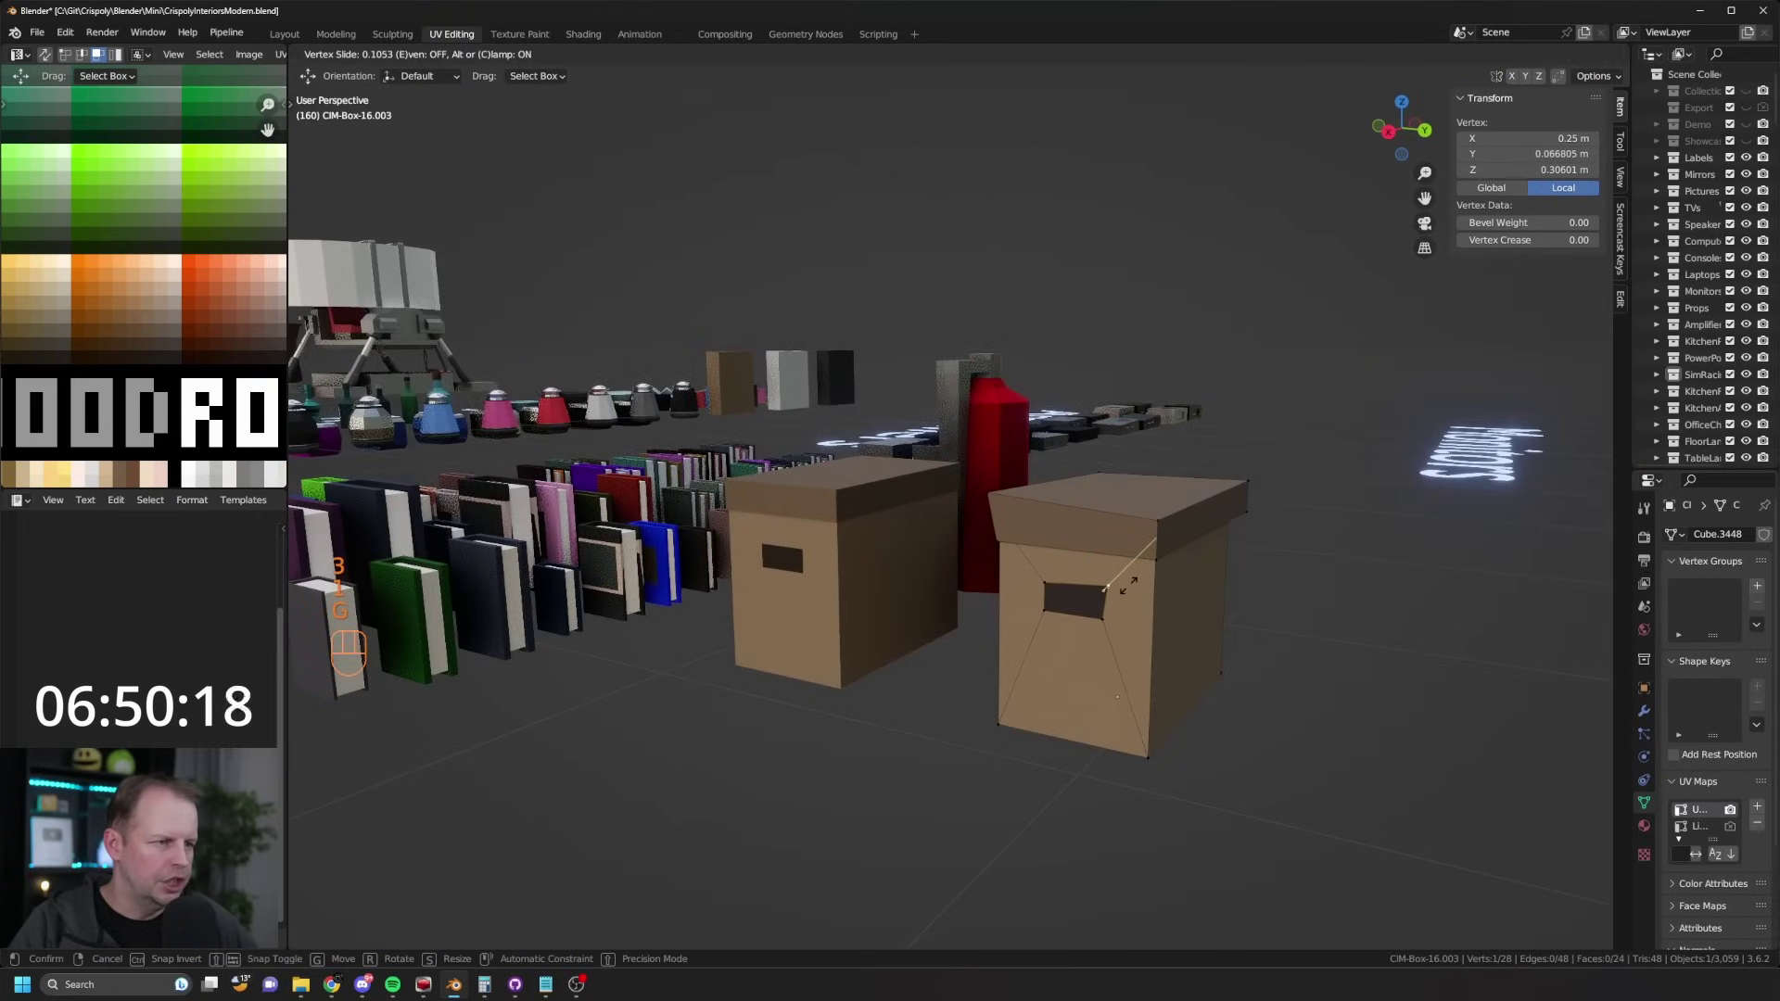
left_click(1128, 584)
left_click(1044, 615)
key("g")
key("g")
left_click(1040, 624)
Step: Slide two corner vertices of the handle slot on the opposite end of the copied box to make it irregular
middle_click_drag(1191, 603, 904, 635)
left_click(912, 632)
key("g")
key("g")
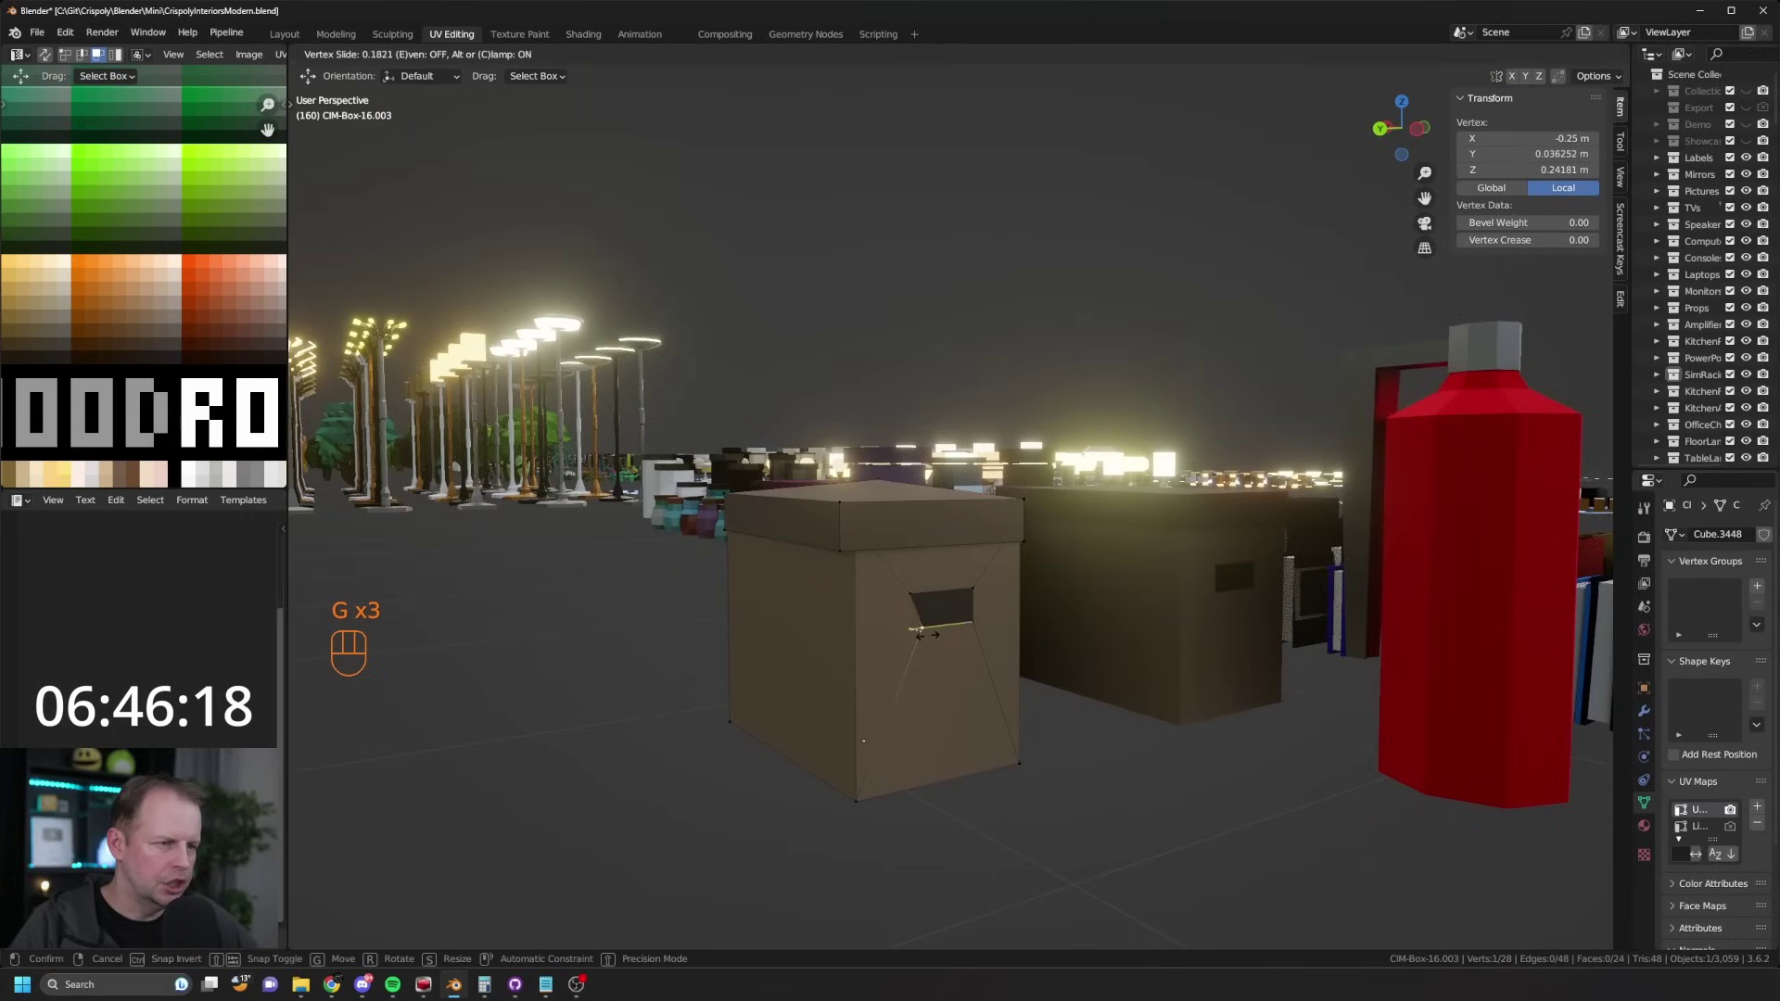
left_click(925, 631)
left_click(975, 591)
key("g")
key("g")
left_click(980, 585)
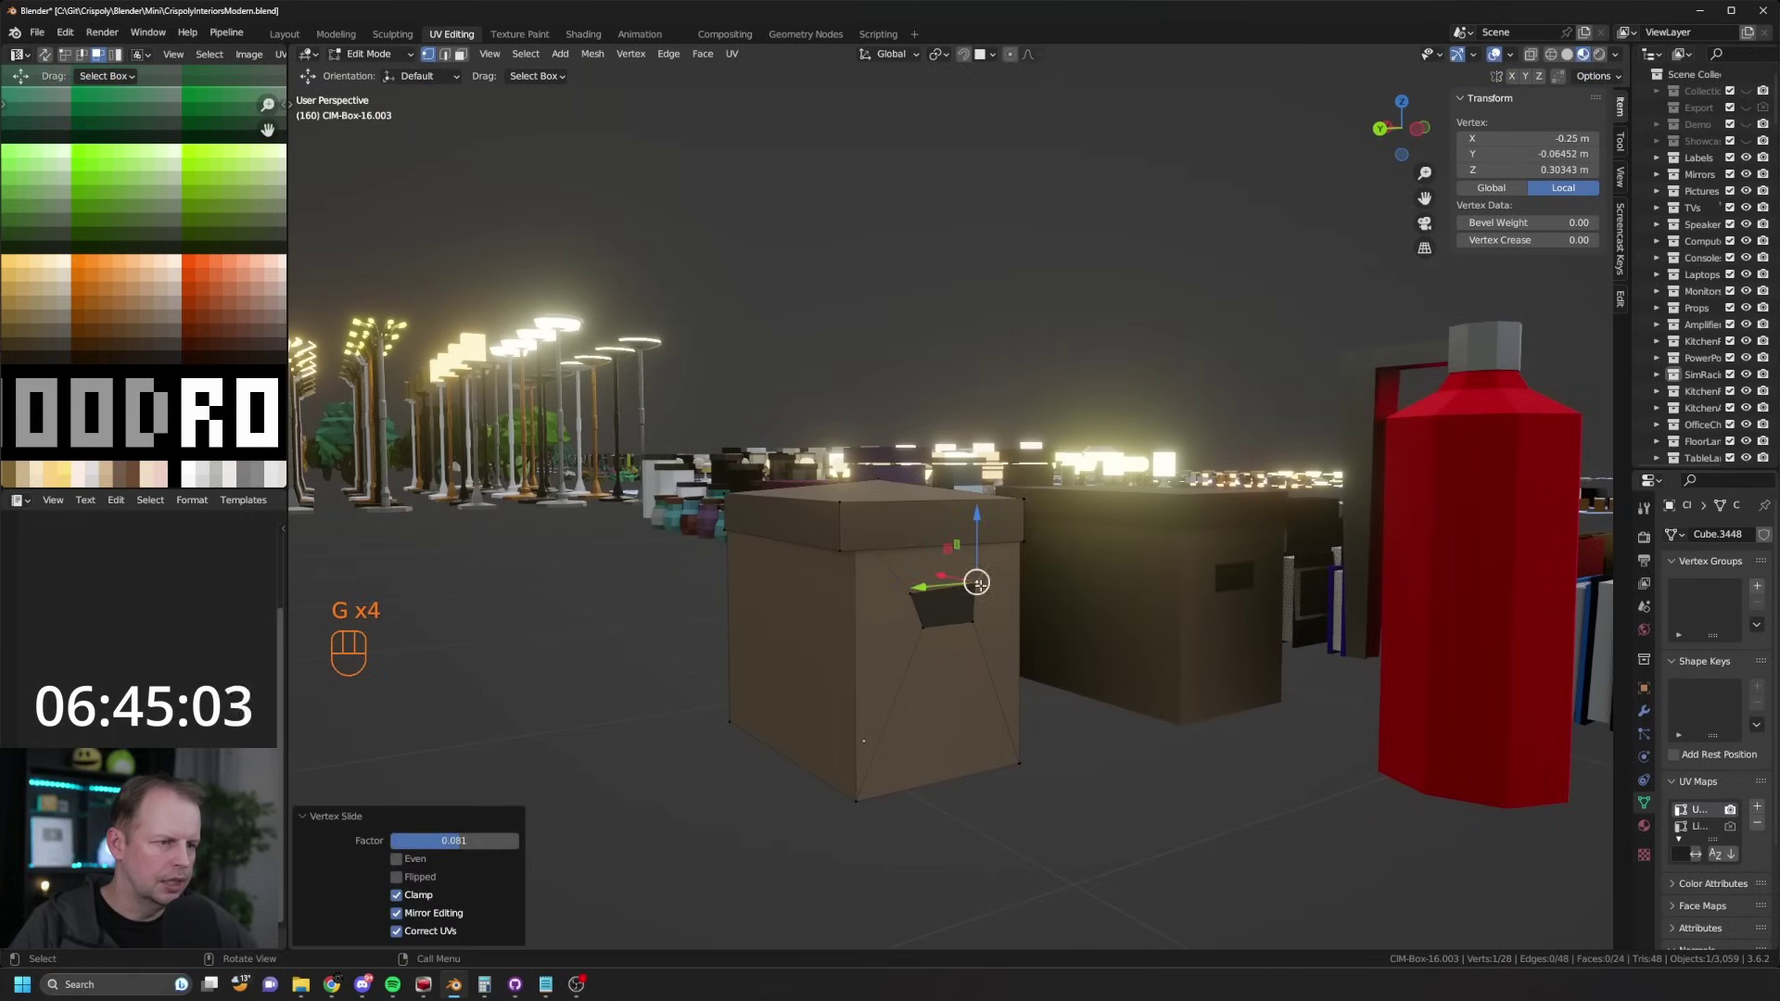
Step: Shift a bottom corner vertex of the copied box slightly along Y and scale down a vertical corner edge of its lid
left_click(851, 794)
key("g")
key("y")
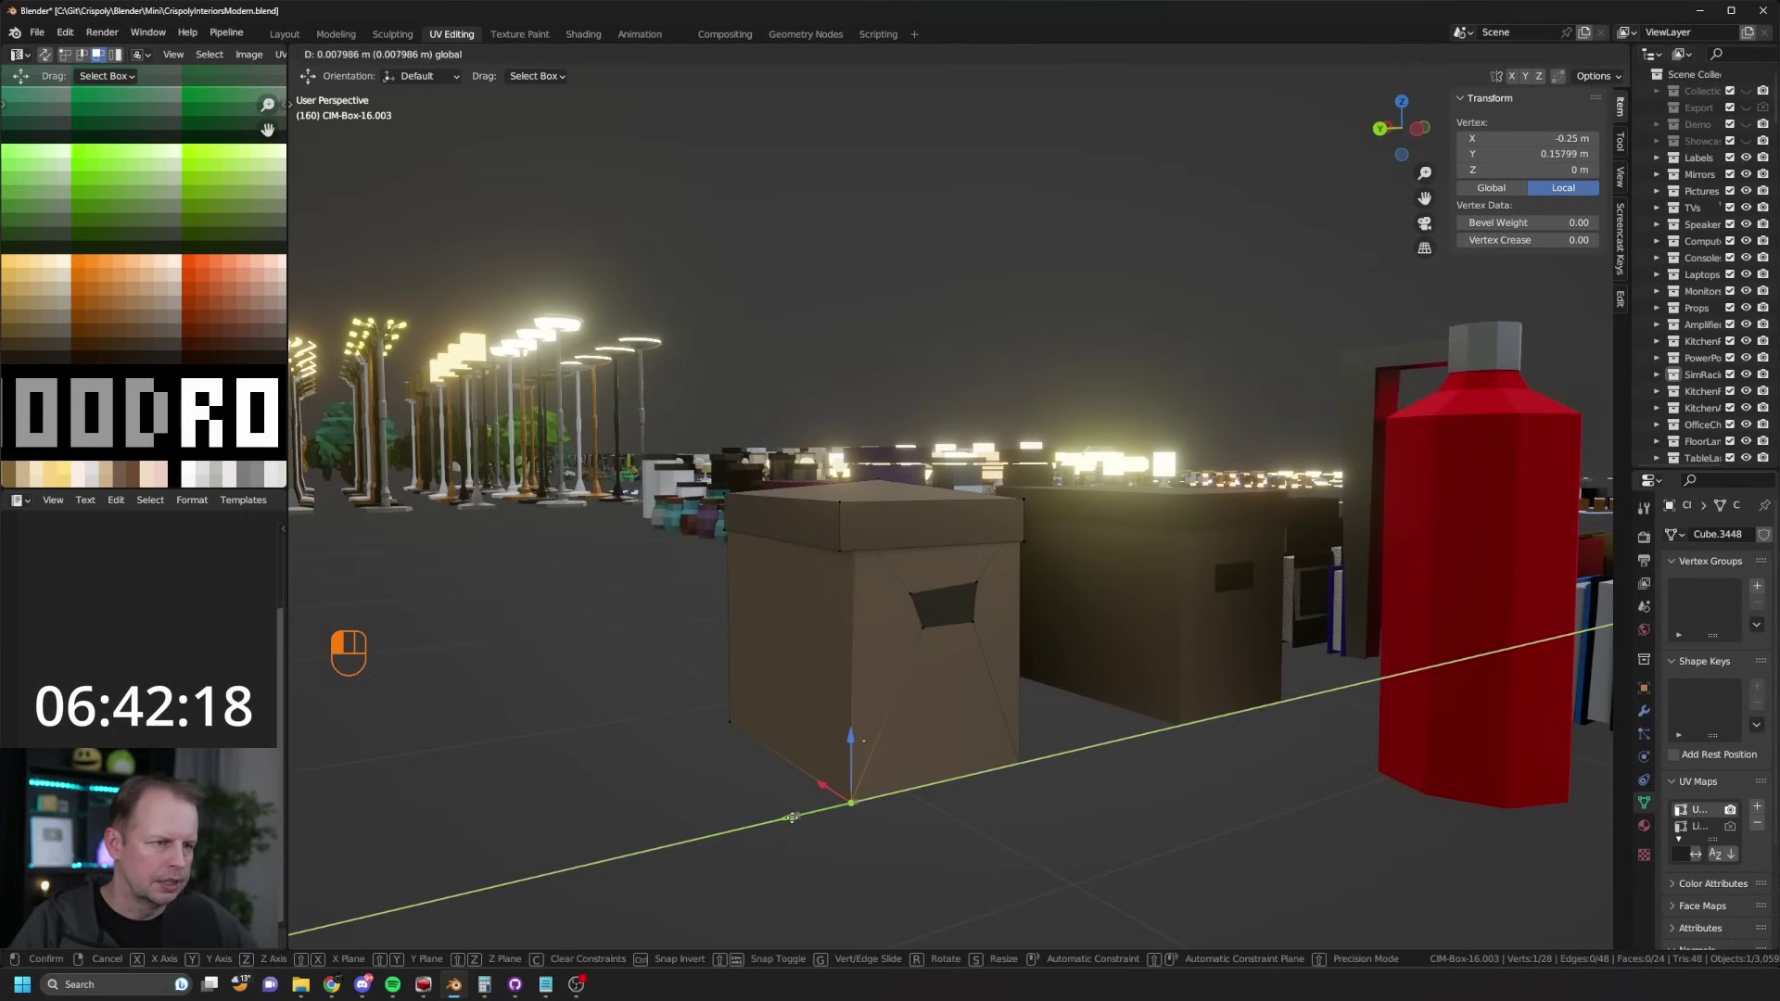
left_click_drag(793, 818, 792, 817)
middle_click_drag(830, 682, 1021, 664)
key("2")
left_click(1017, 545)
key("s")
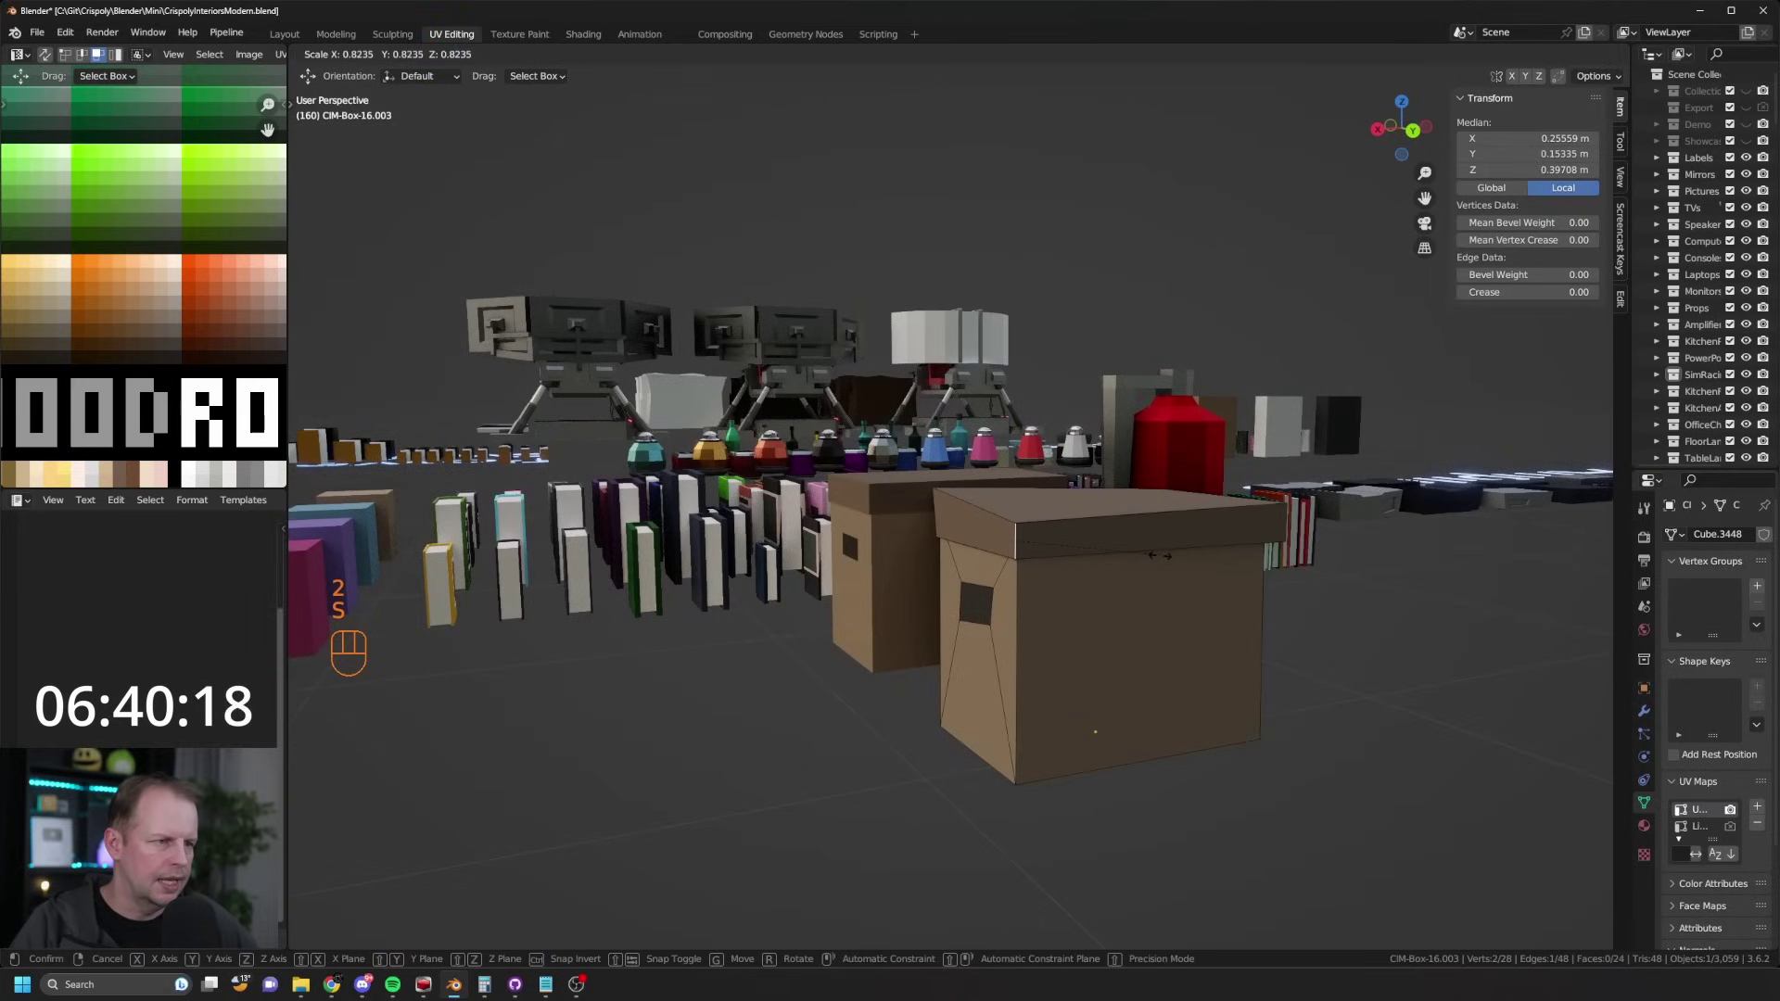
left_click(1126, 561)
Step: Nudge a lid edge of the copied box slightly downward and shift one of its bottom corner vertices
middle_click_drag(1229, 567, 1188, 557)
left_click_drag(938, 471, 938, 483)
middle_click_drag(946, 497, 1104, 564)
key("1")
left_click(1175, 735)
left_click_drag(1238, 739, 1189, 769)
middle_click_drag(1154, 709, 1244, 714)
Step: Flatten the four faces surrounding the handle slot on the copied box's end with LoopTools Flatten
key("3")
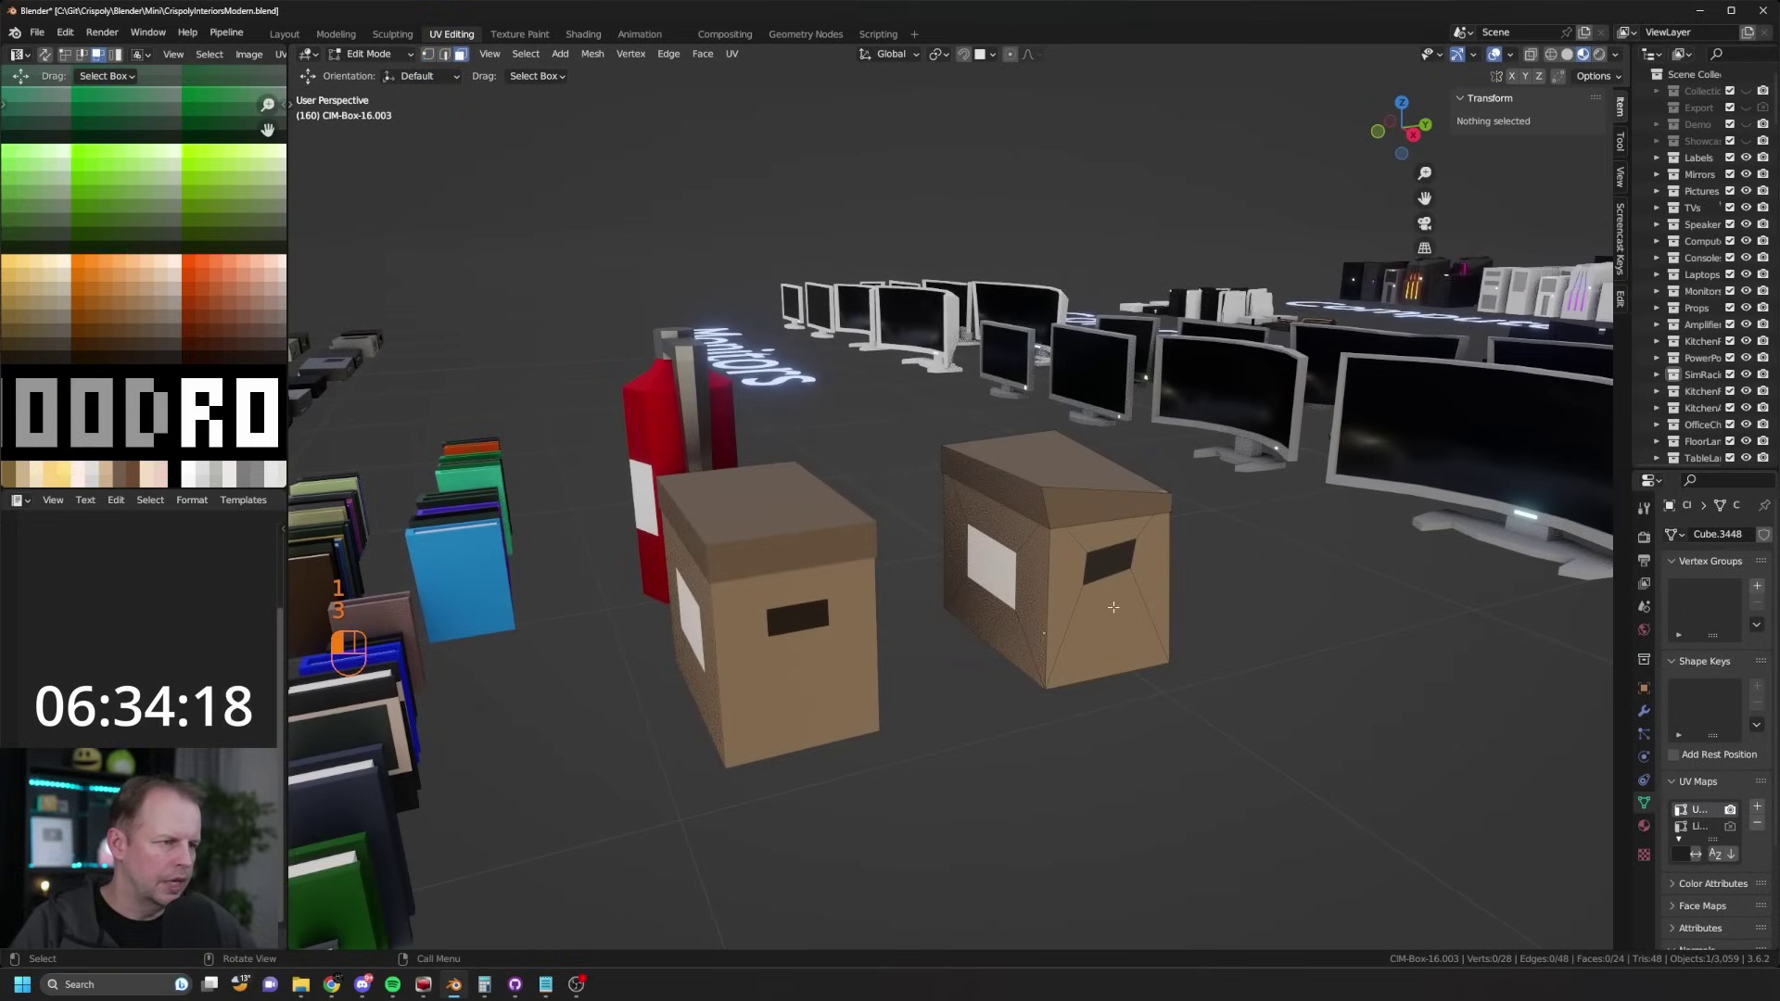
left_click(1116, 607)
left_click(1063, 573, "shift")
left_click(1106, 535, "shift")
left_click(1154, 561, "shift")
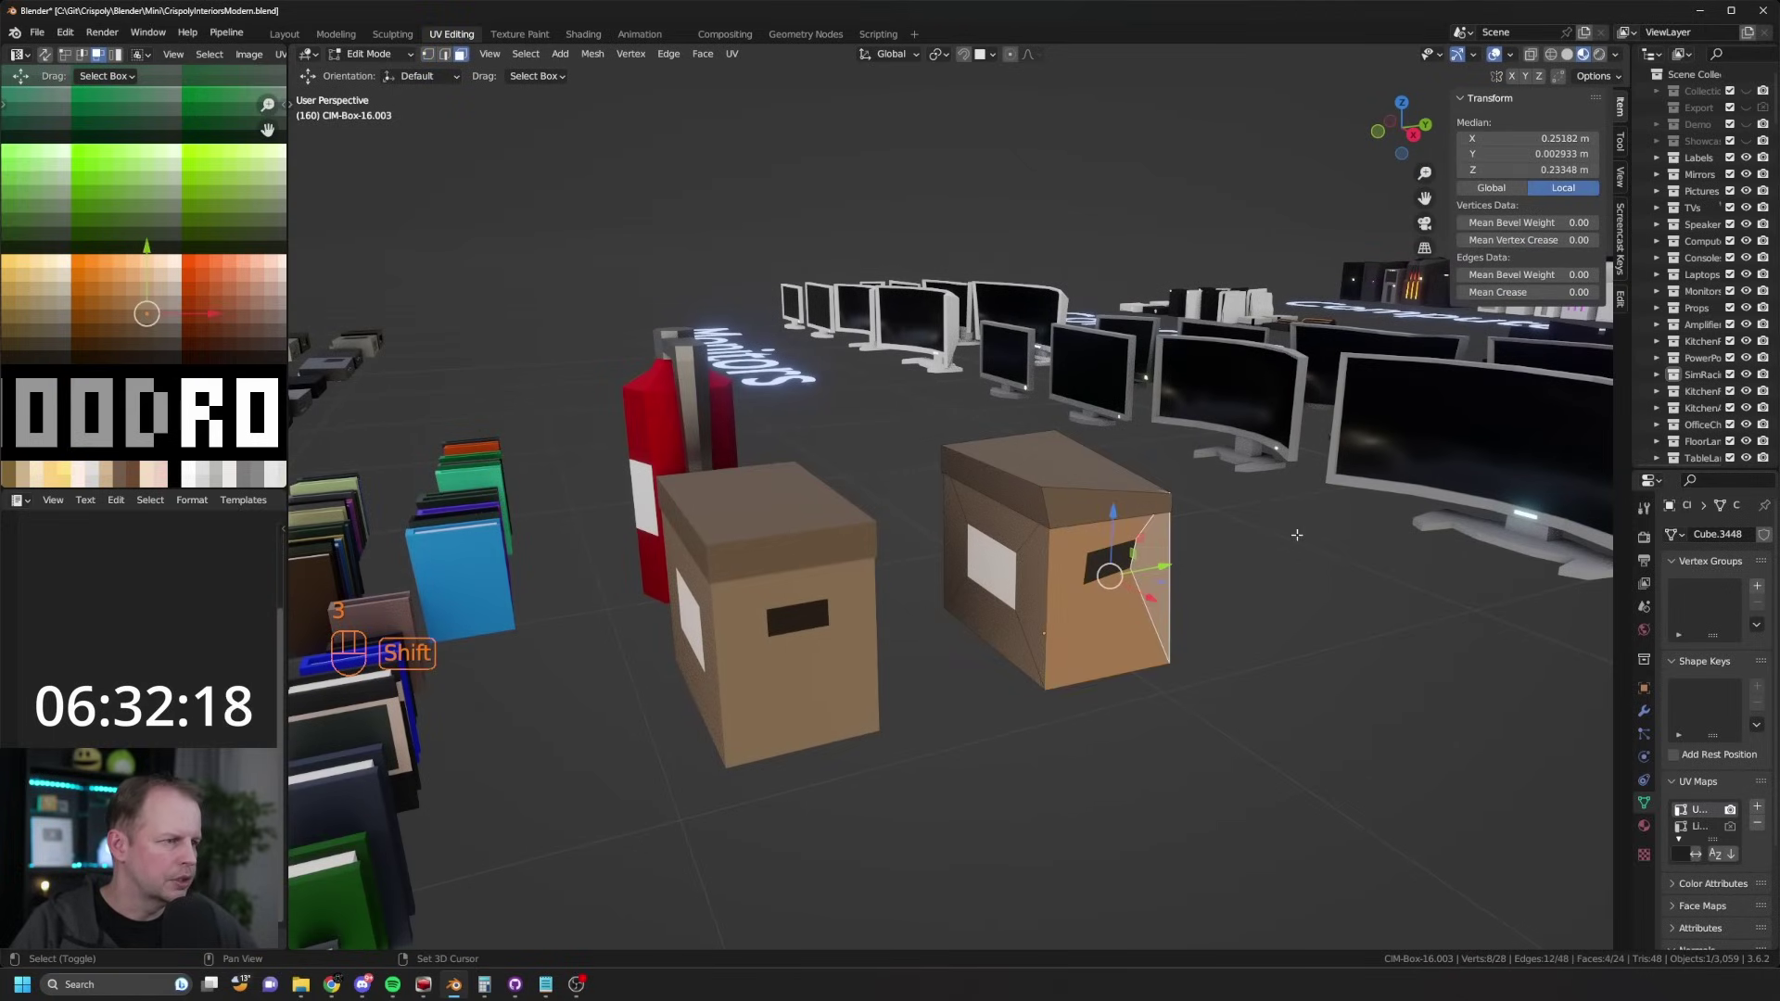
left_click(1621, 299)
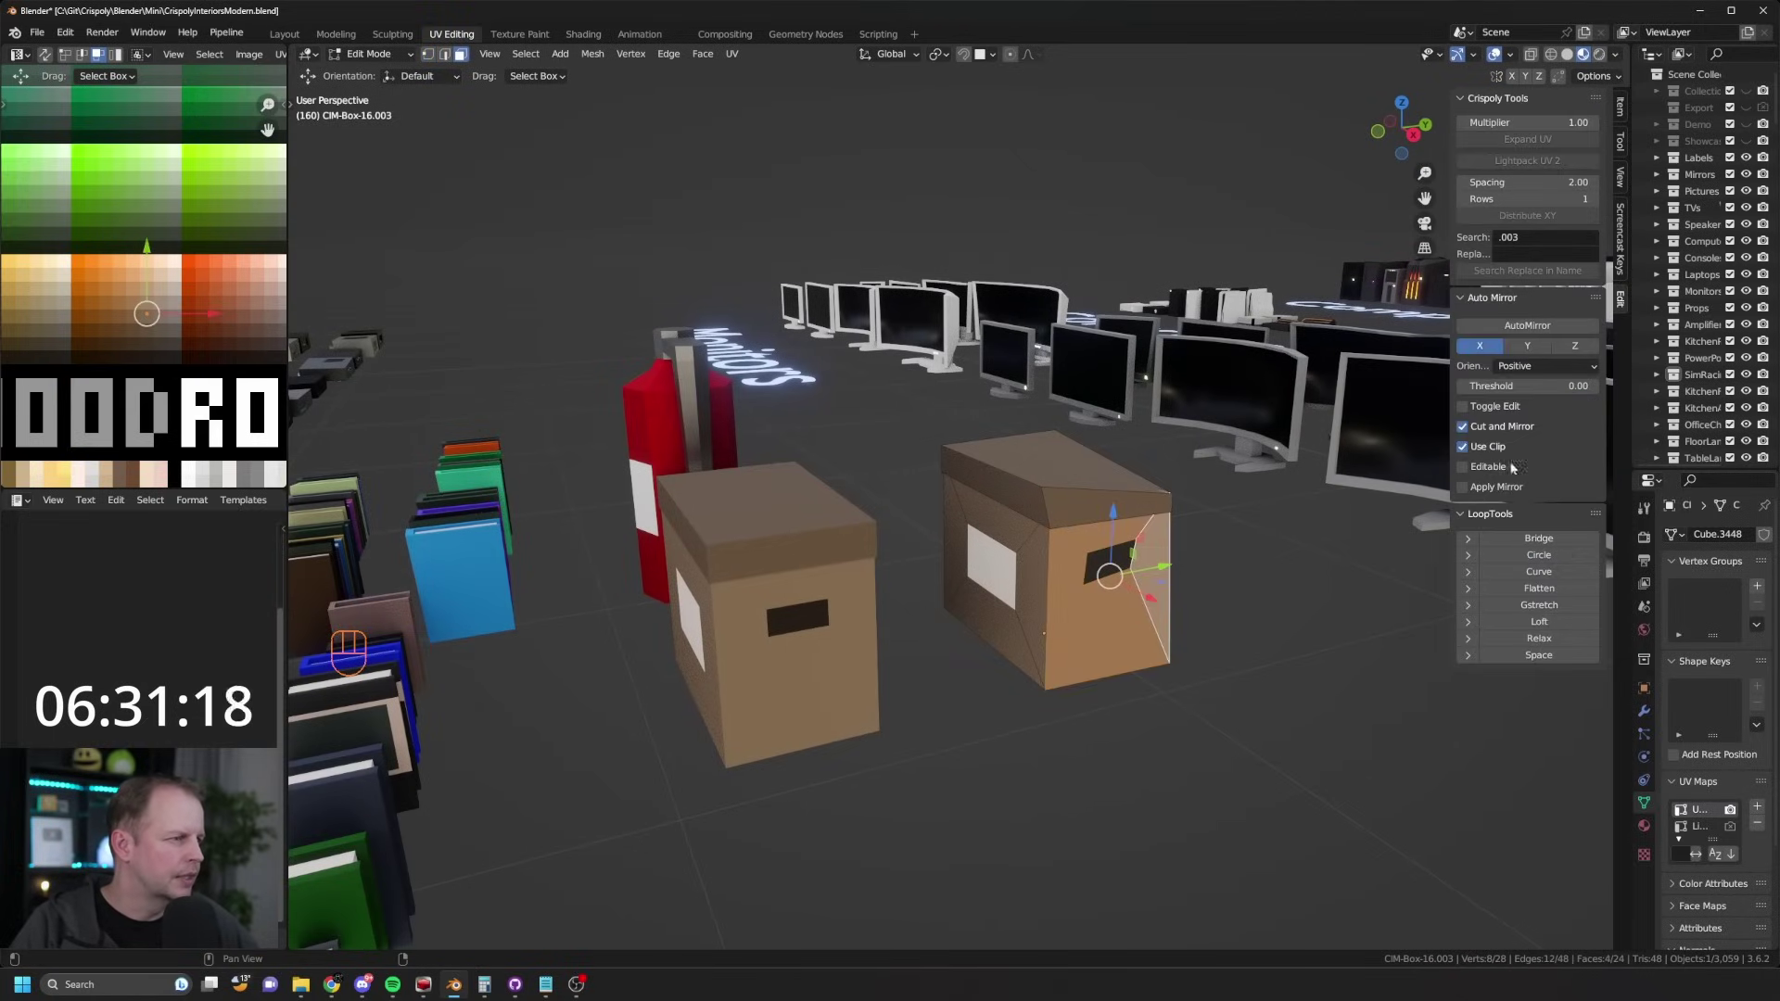
left_click(1563, 592)
key("Tab")
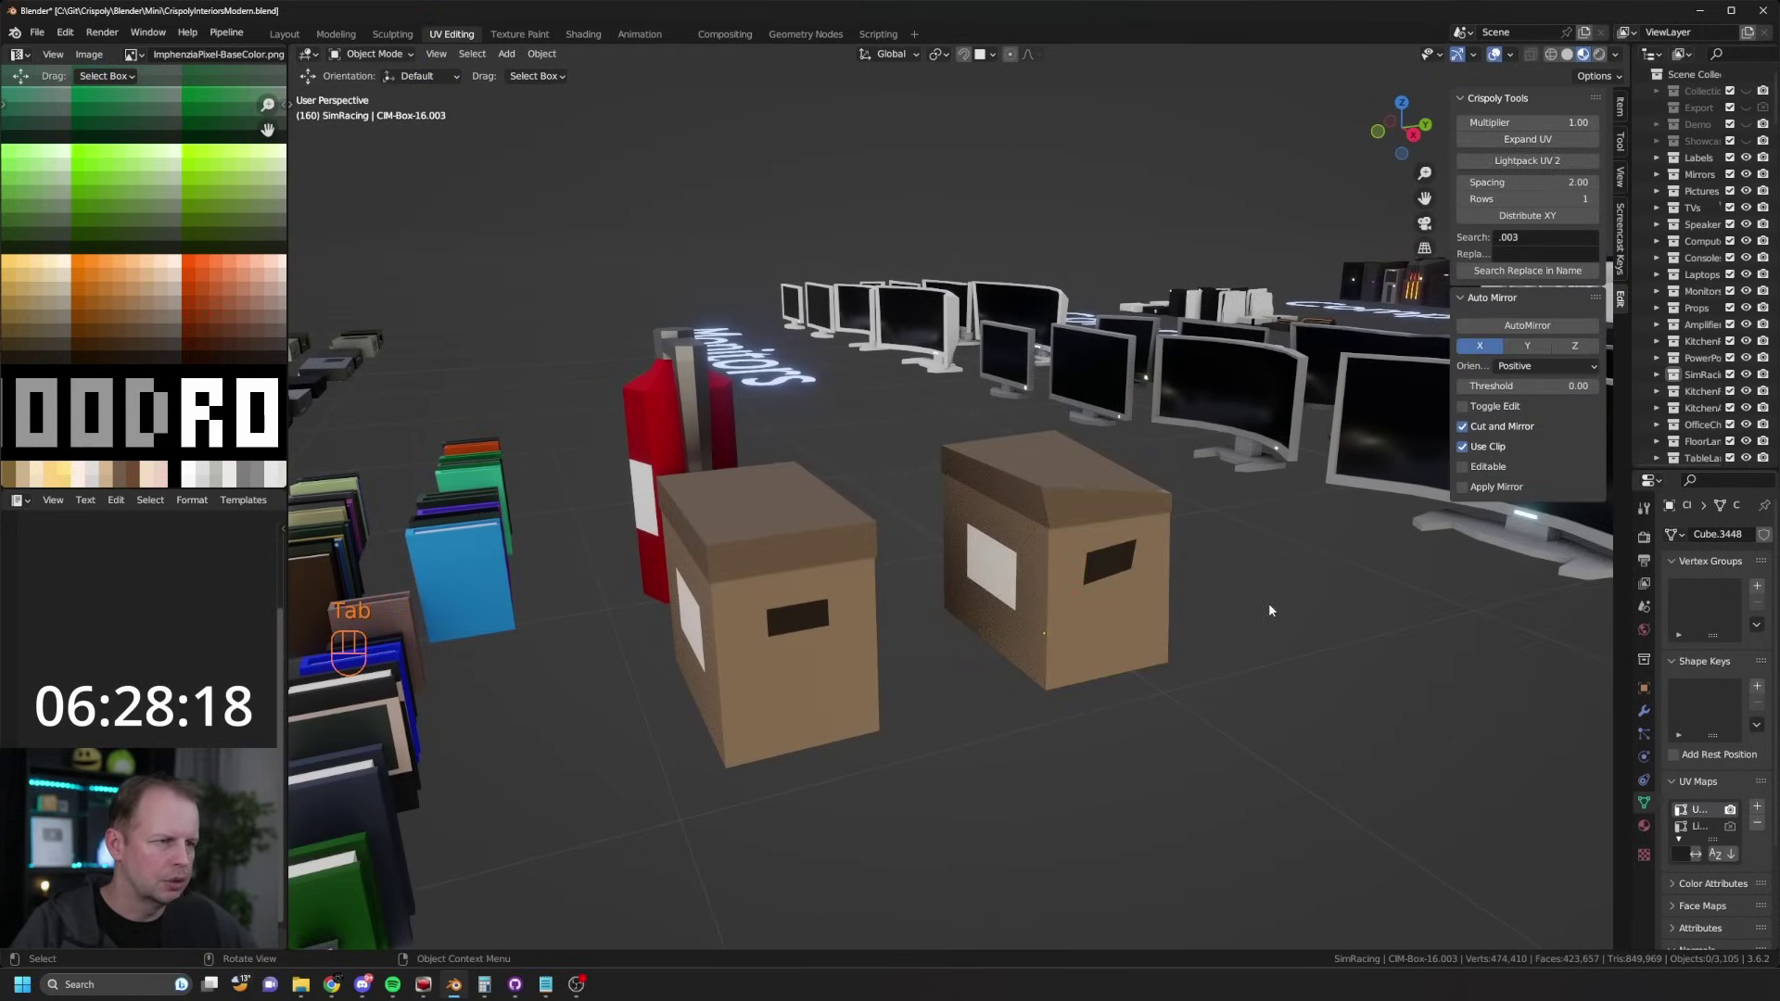
Step: Skew the white label on the copied box by sliding two of its corner vertices with factors of about 0.21 and 0.11
middle_click_drag(1269, 603, 1198, 575)
scroll(1198, 581, "up", 3)
key("Tab")
middle_click_drag(1053, 530, 1000, 539)
key("Tab")
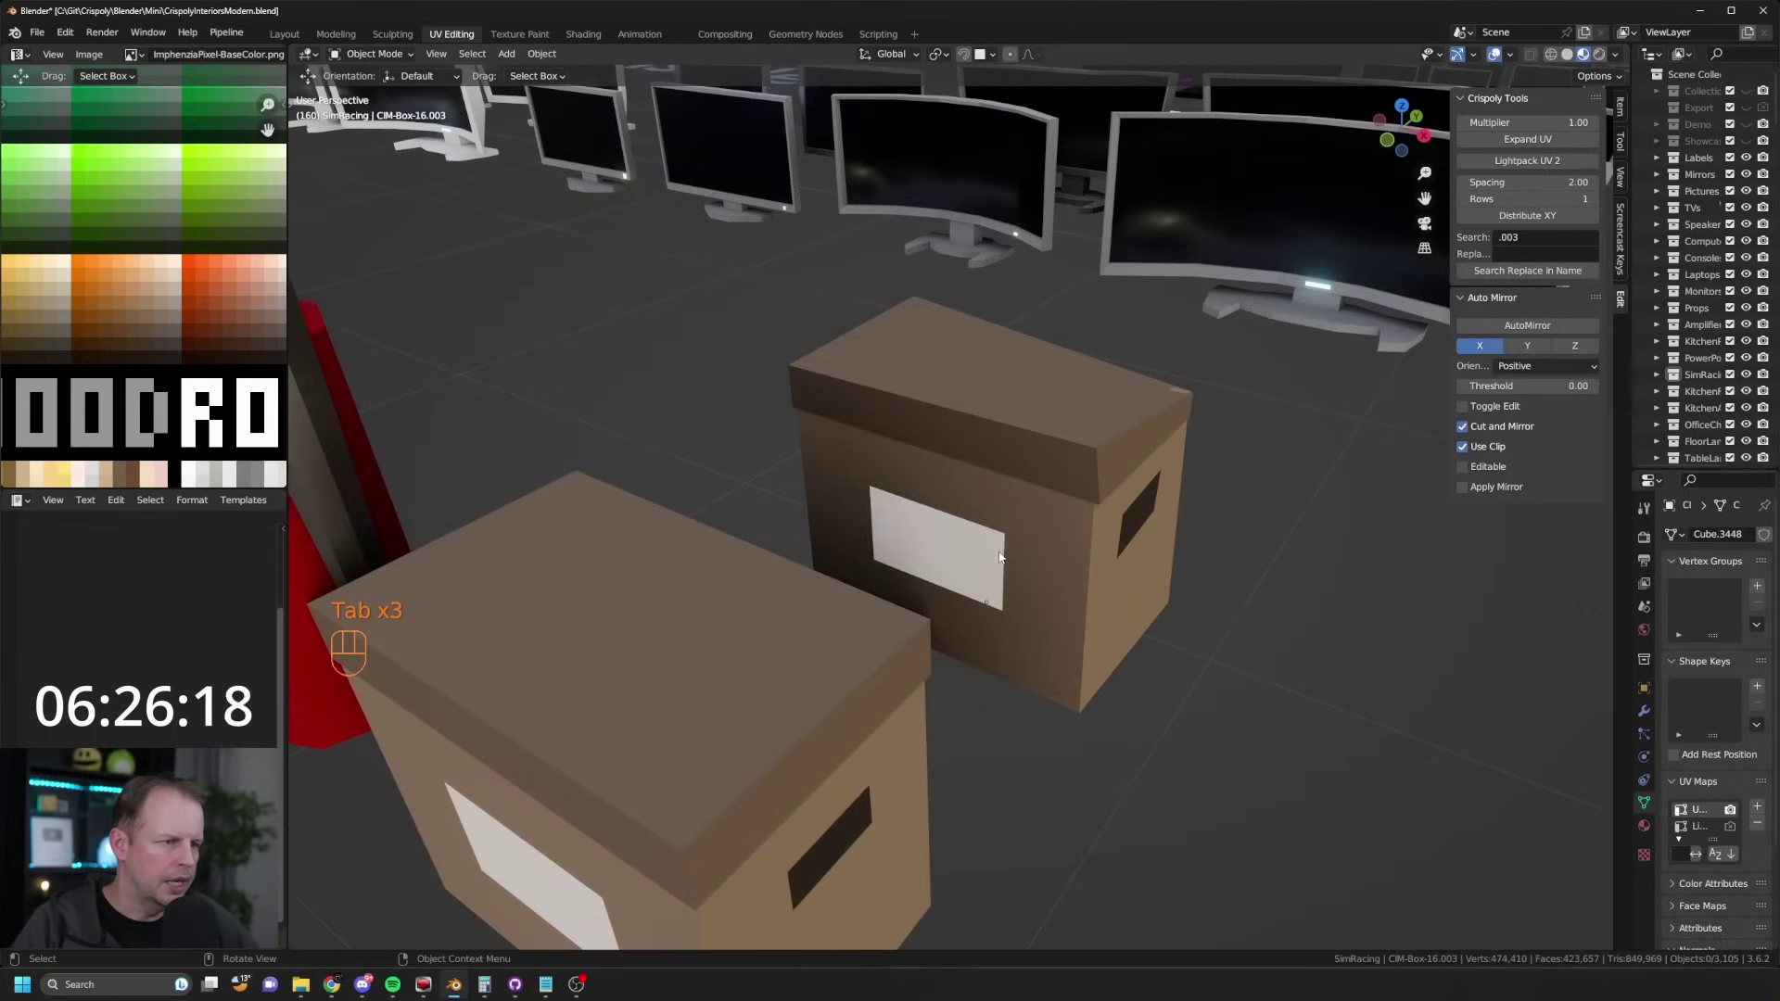
key("Tab")
key("1")
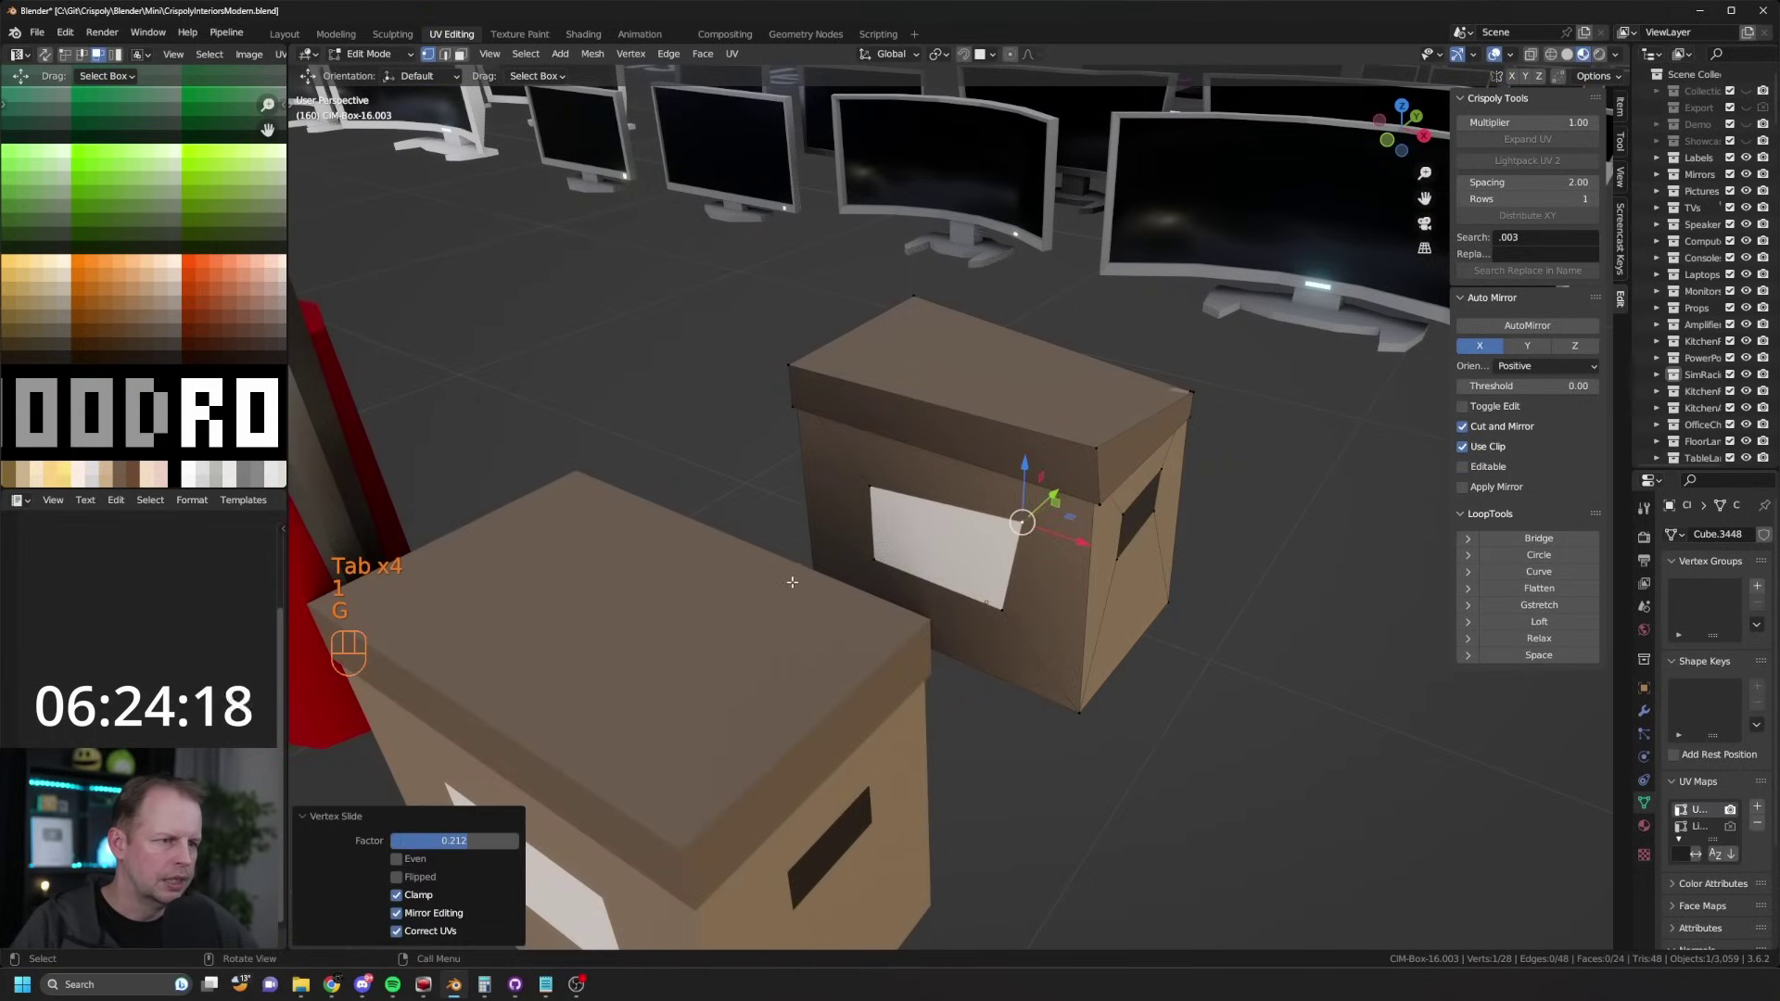
left_click(874, 556)
key("g")
key("g")
left_click(869, 558)
scroll(871, 556, "down", 4)
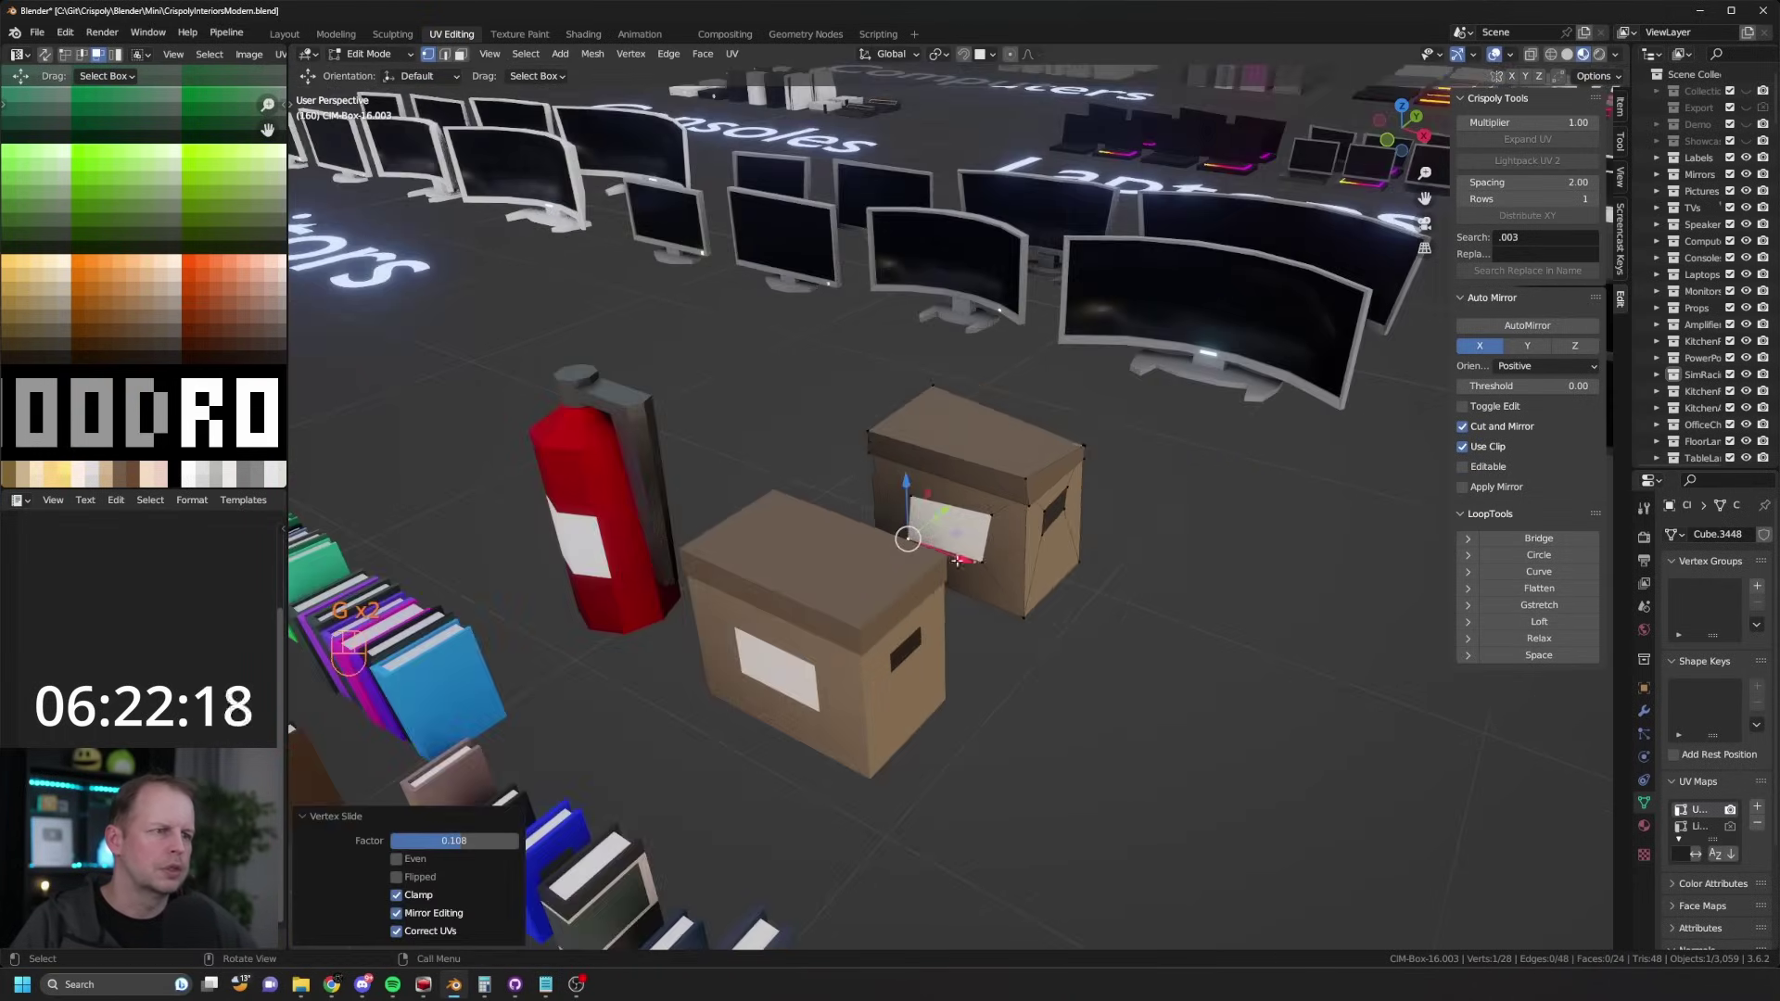
Step: Raise one top corner vertex of the copied box's lid about 0.034 m along Z
key("Tab")
middle_click_drag(1095, 543, 1029, 533)
scroll(1085, 519, "up", 2)
key("Tab")
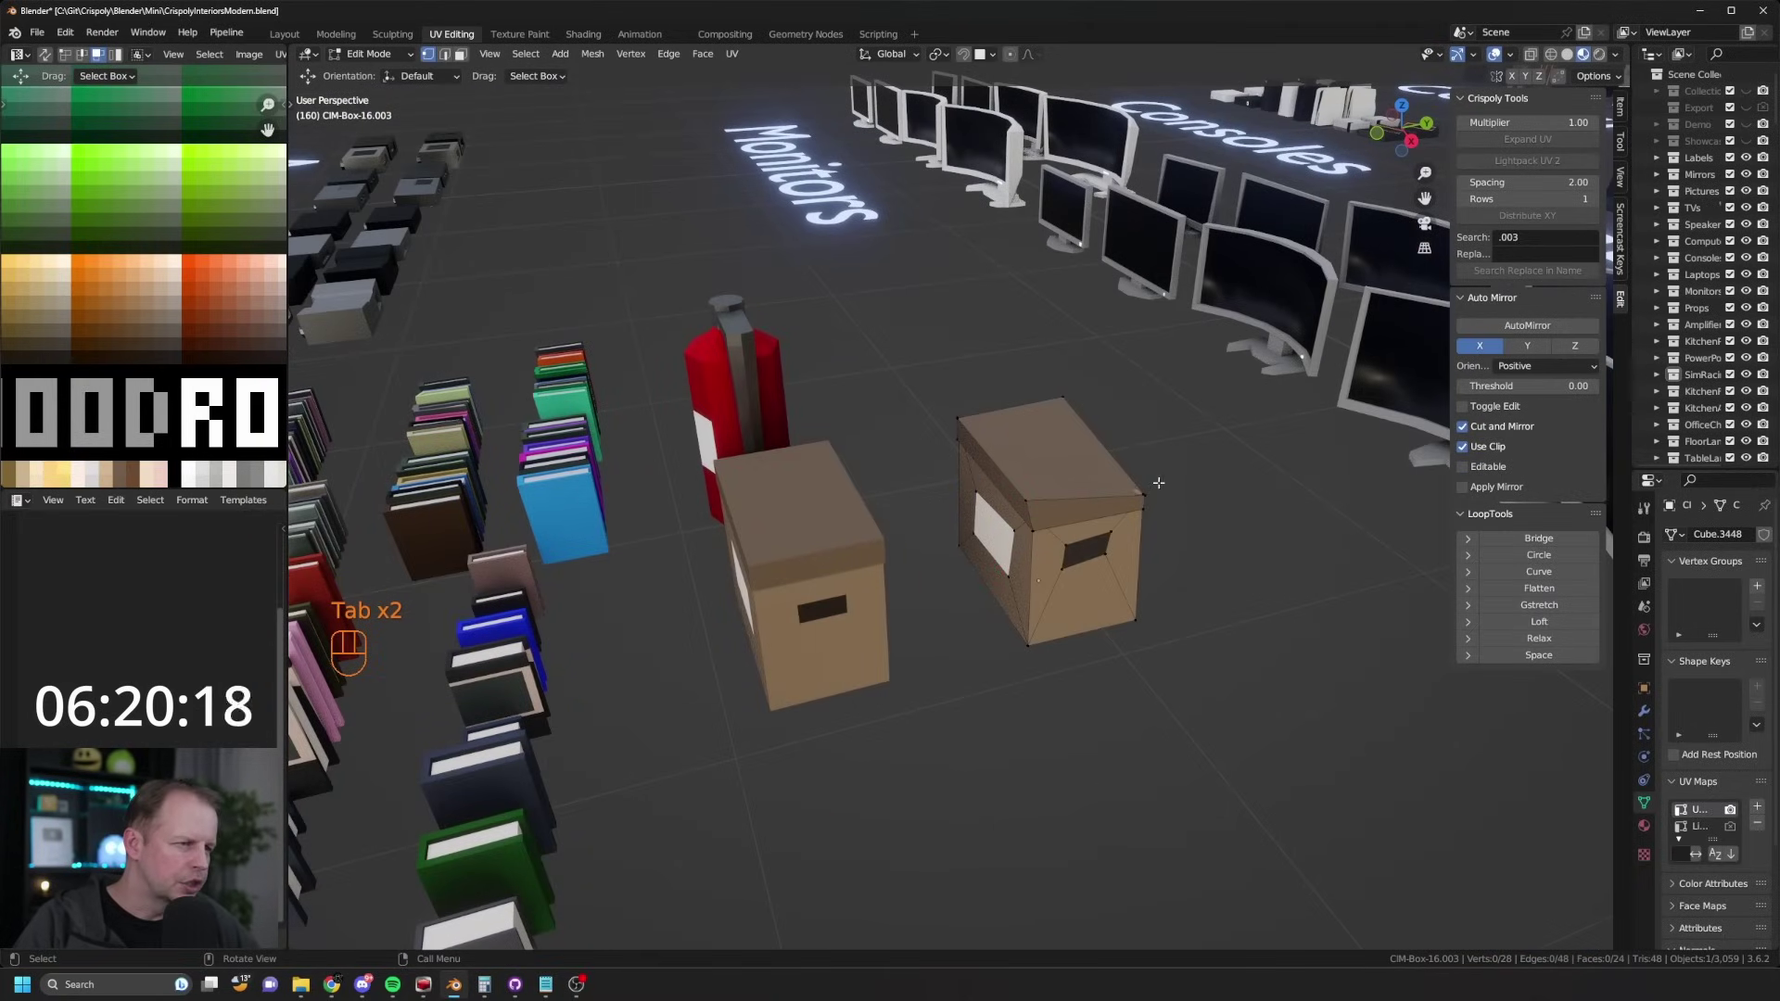
left_click_drag(1150, 450, 1156, 440)
scroll(1113, 483, "down", 4)
middle_click_drag(979, 560, 1065, 576)
scroll(1131, 603, "down", 1)
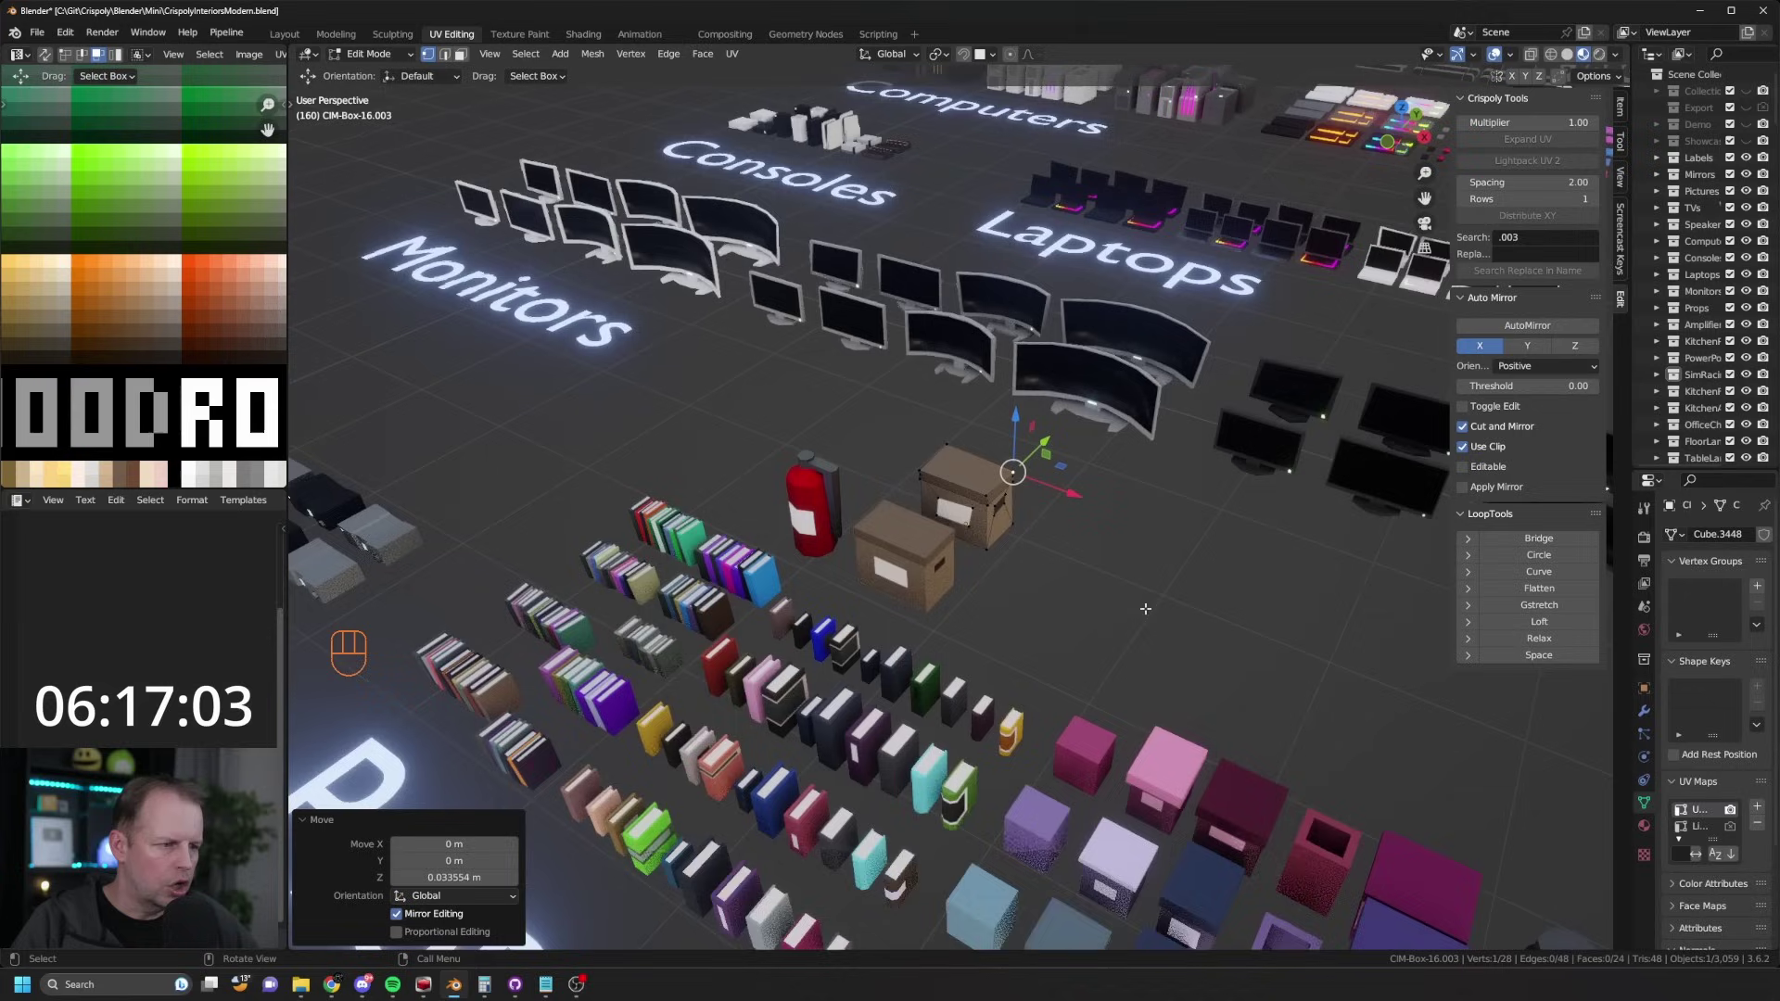
Step: Duplicate the small magenta cube and move the copy about 0.58 m along Y
key("Tab")
left_click(1101, 763)
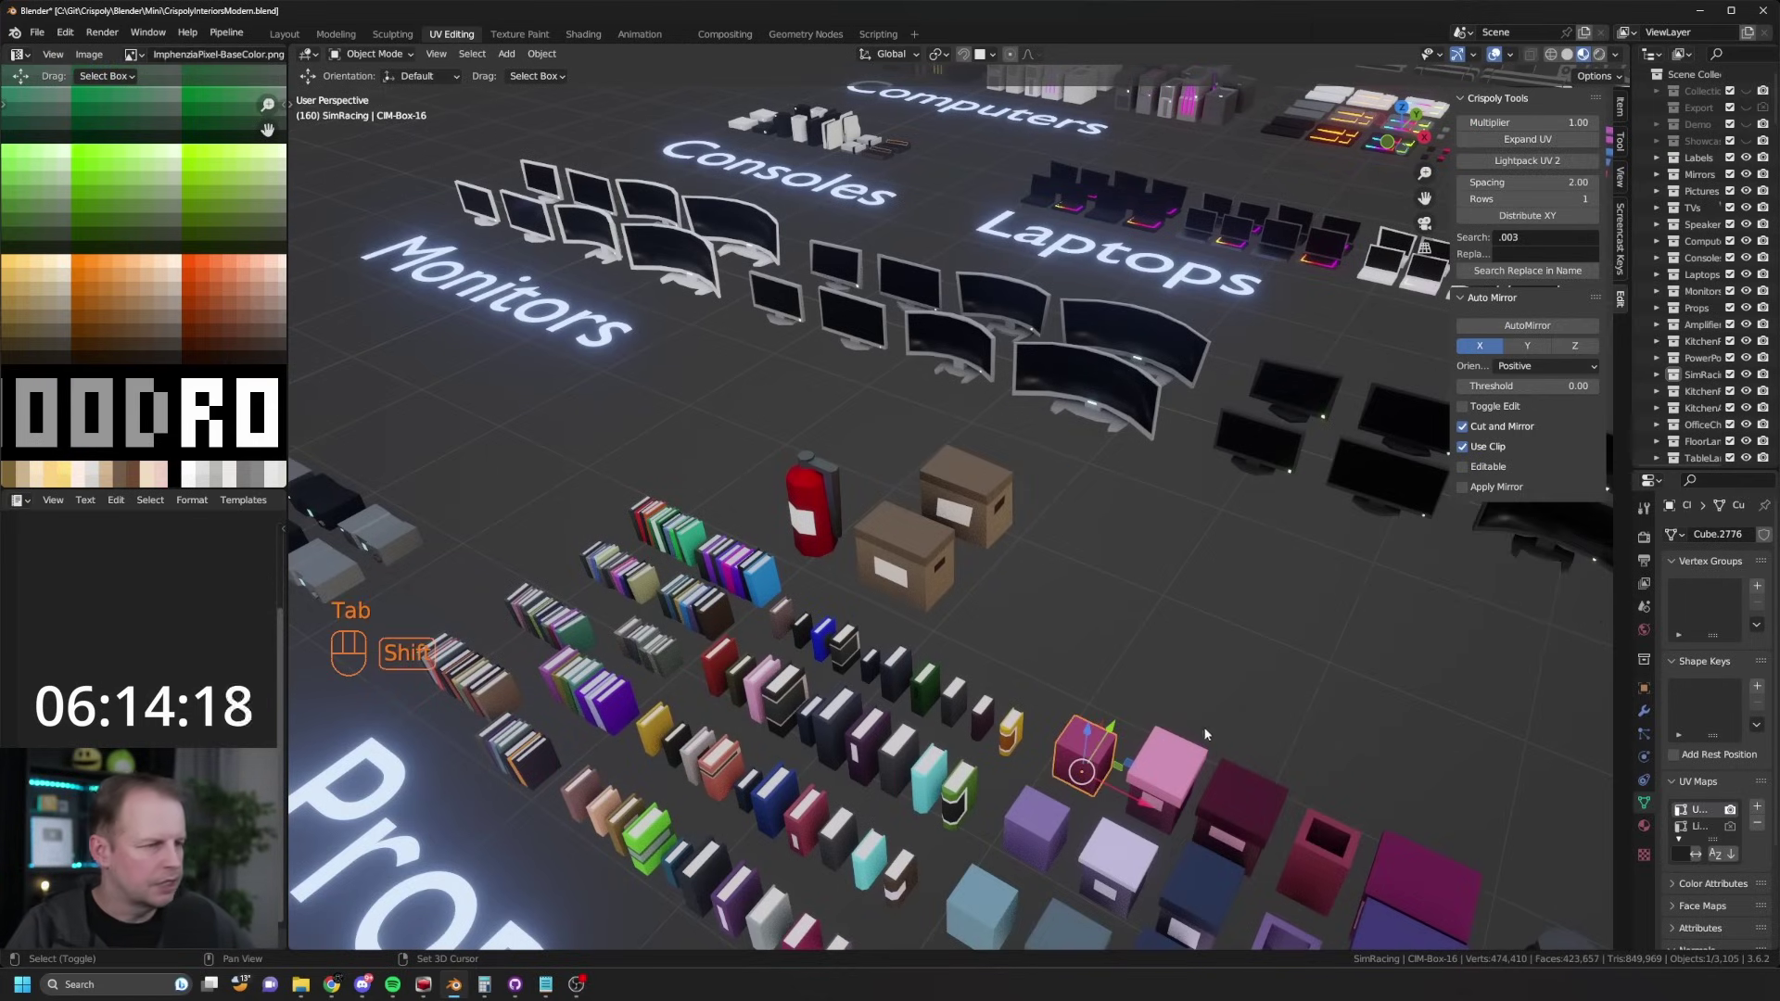
middle_click_drag(1205, 735, 948, 759)
key("shift+d")
key("y")
left_click(1045, 770)
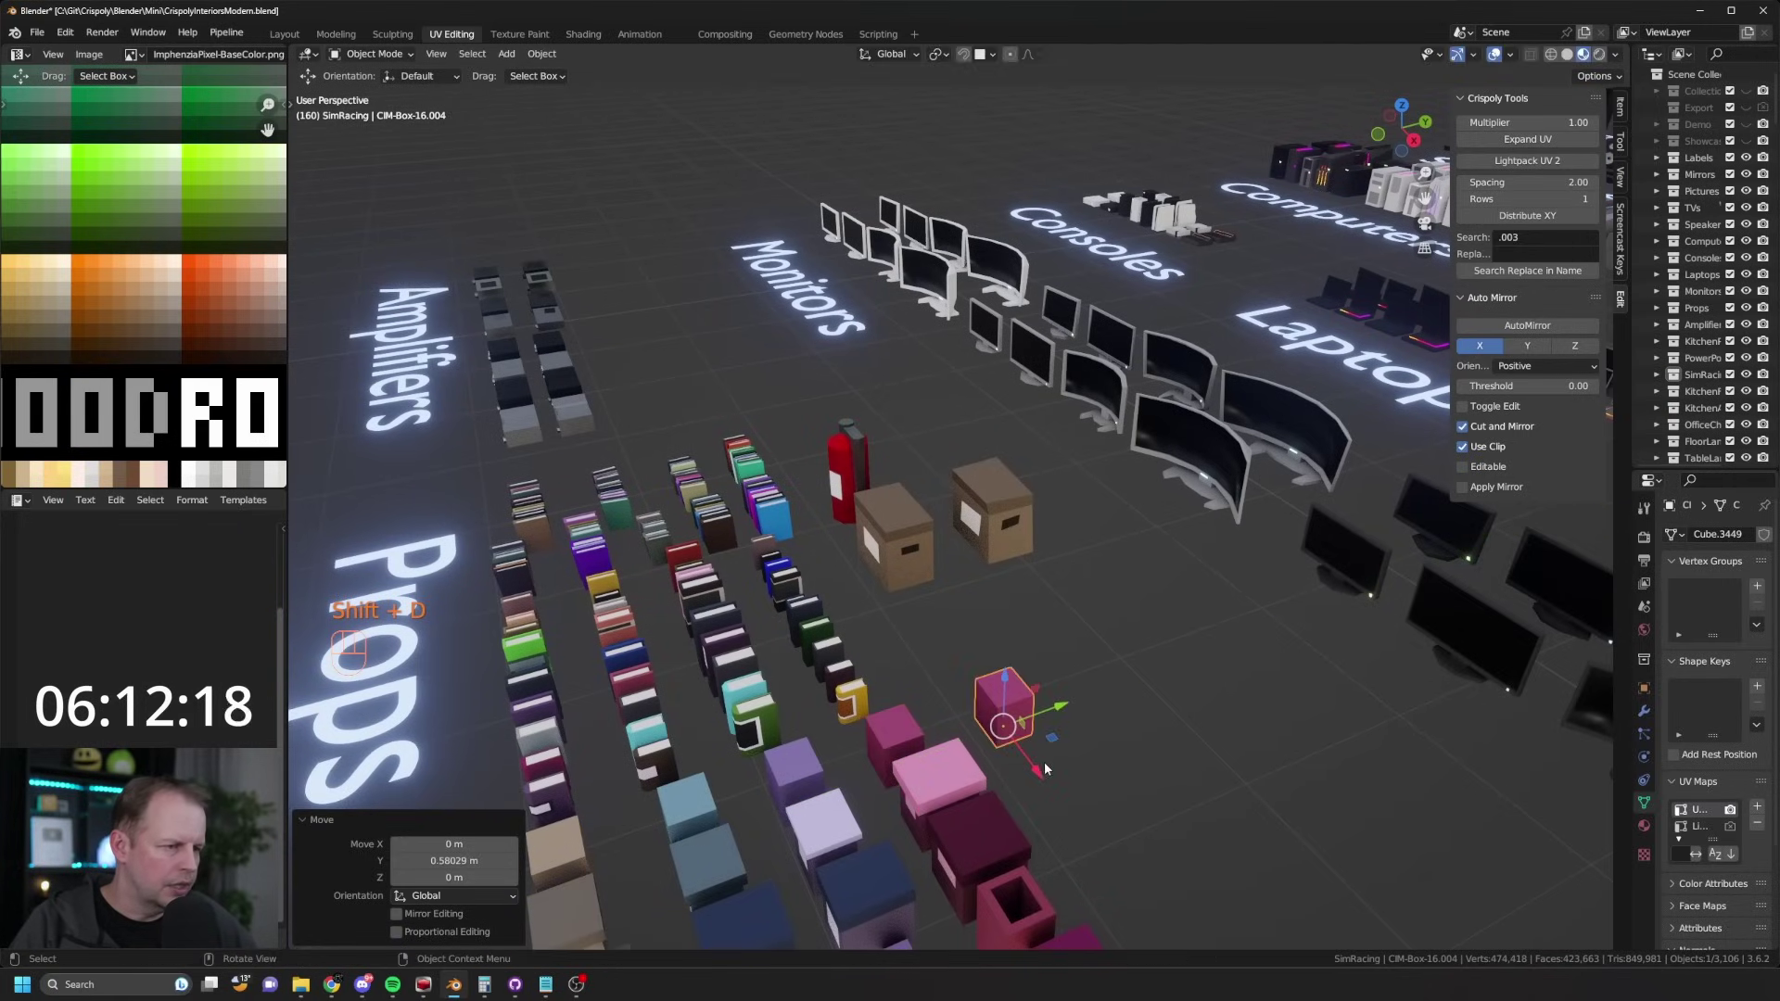
Step: Thin the copied magenta cube into a narrow slab by moving its side face inward along Y
scroll(1039, 705, "up", 5)
key("Tab")
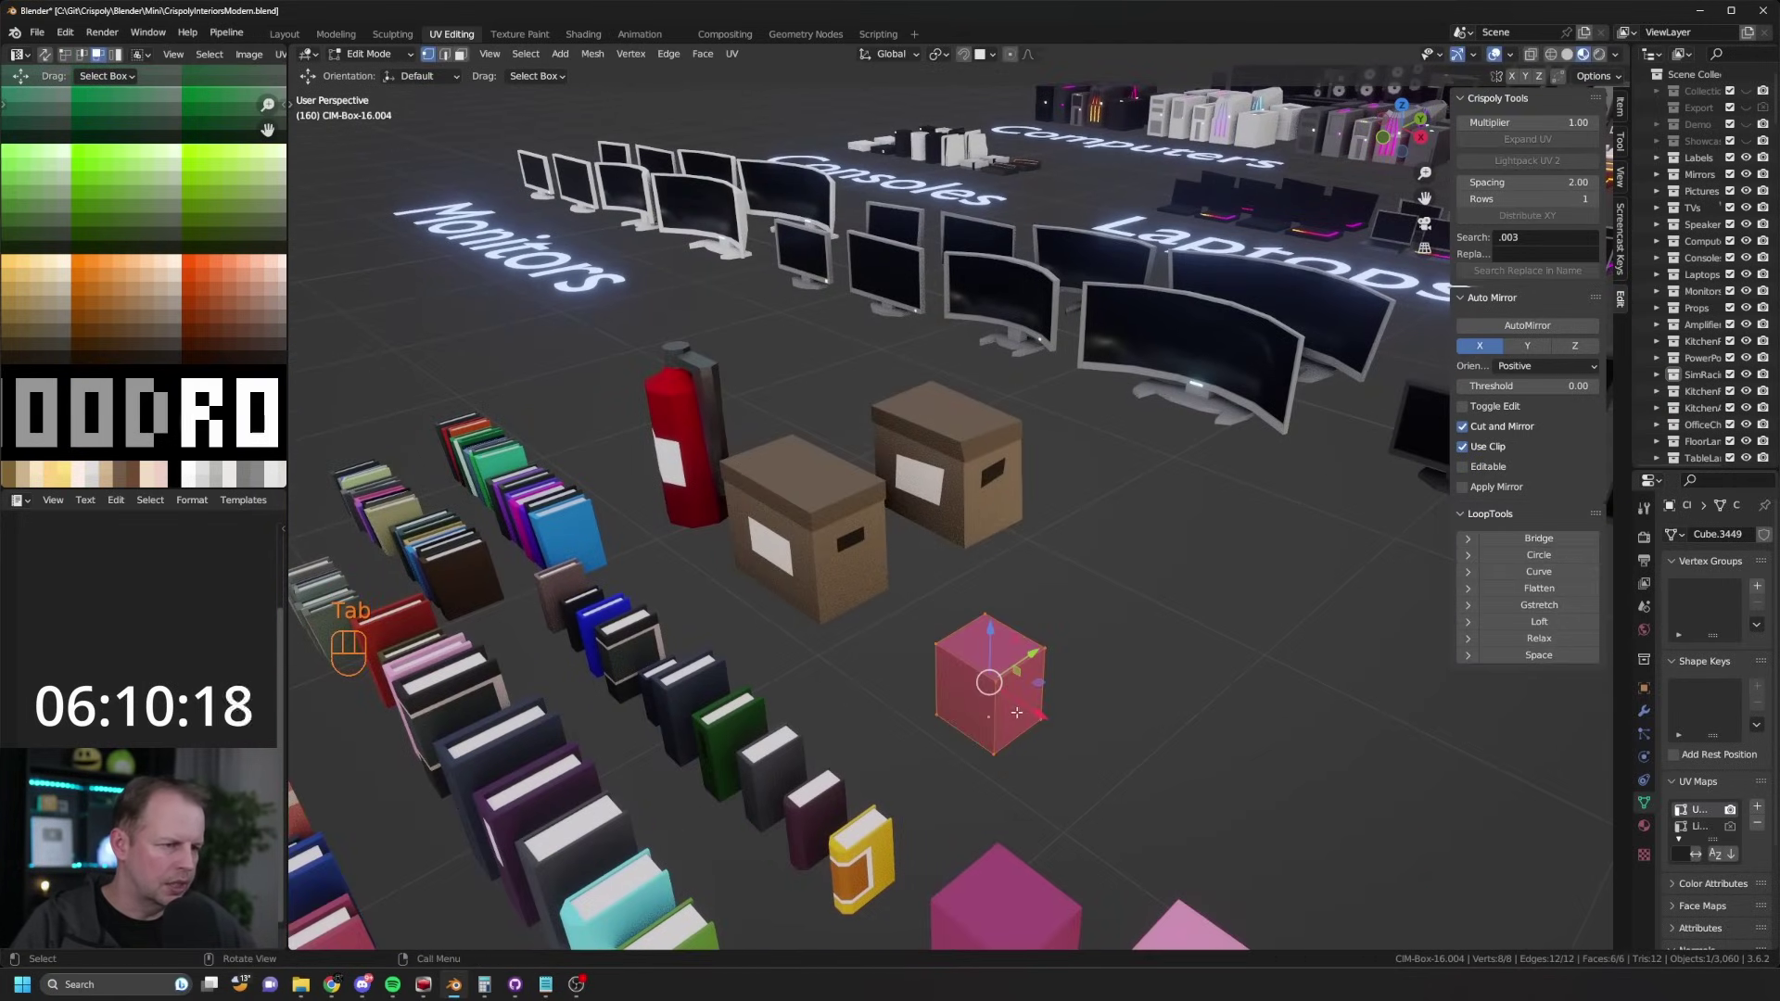
middle_click_drag(1057, 671, 822, 641)
left_click(805, 631)
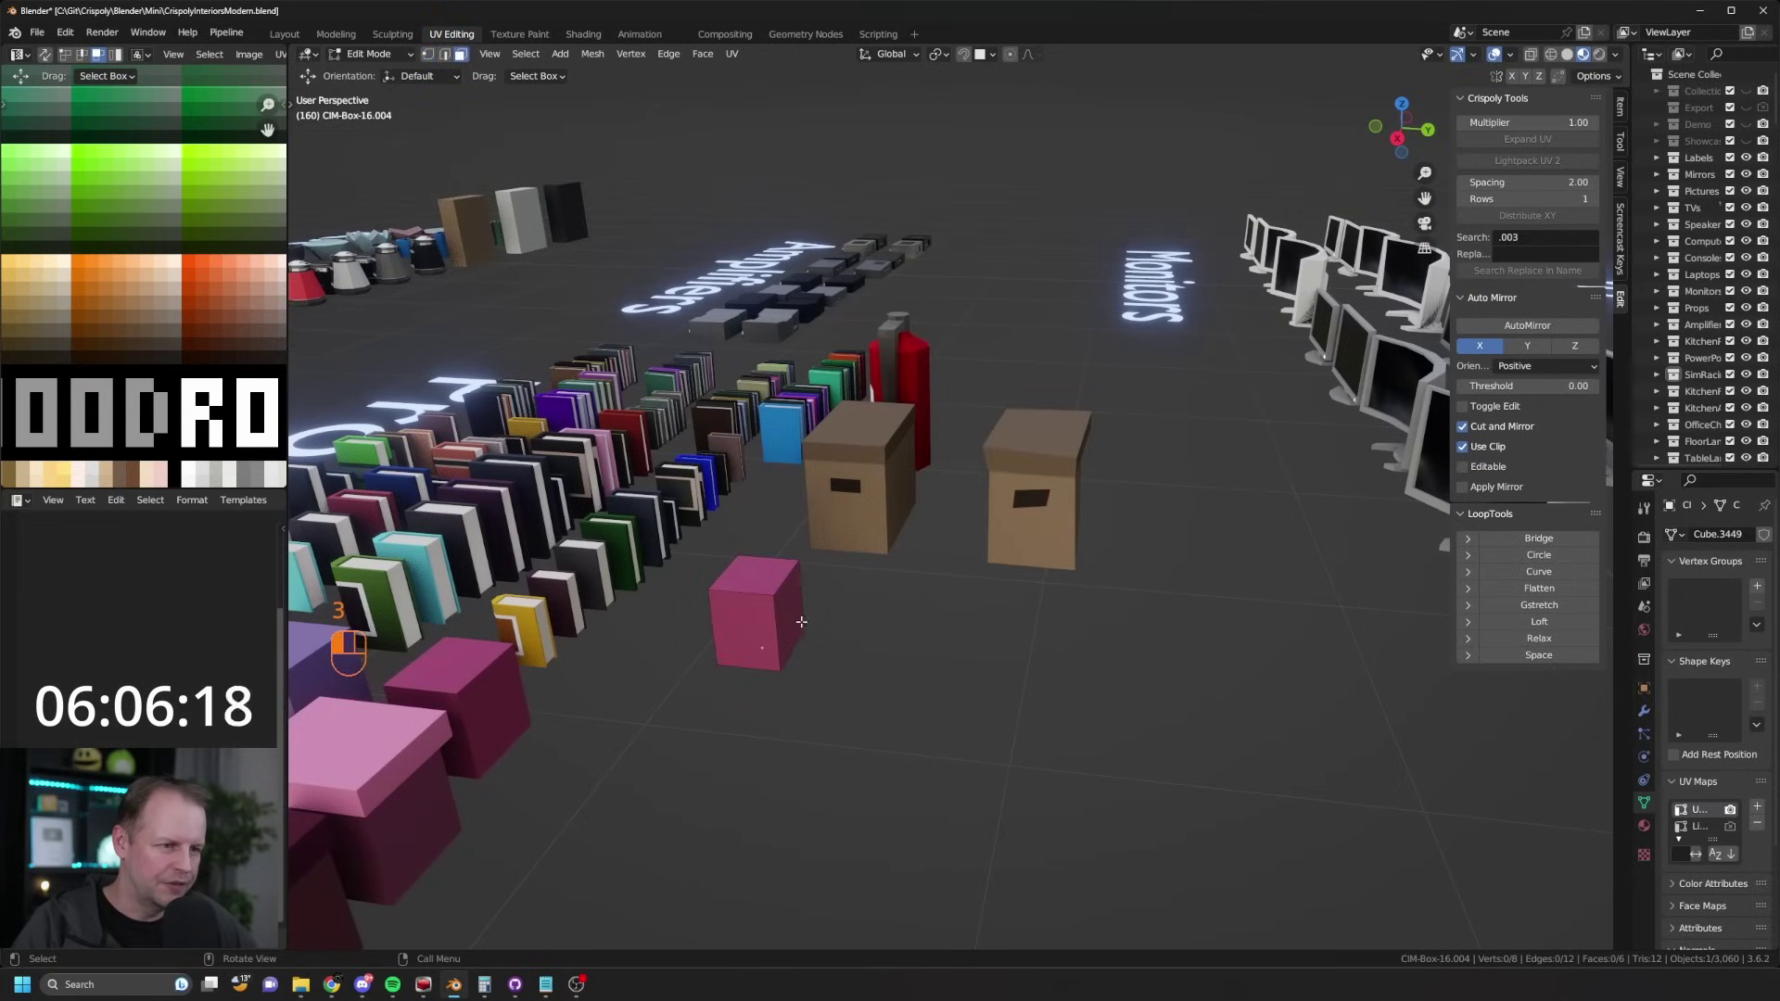
left_click(802, 622)
key("g")
key("y")
left_click(788, 620)
Step: Duplicate the slab's large side face and move the copy about 0.27 m along Y
middle_click_drag(788, 619, 992, 631)
scroll(957, 608, "up", 3)
left_click(991, 703)
scroll(1015, 690, "down", 3)
key("shift+d")
key("y")
left_click(1001, 601)
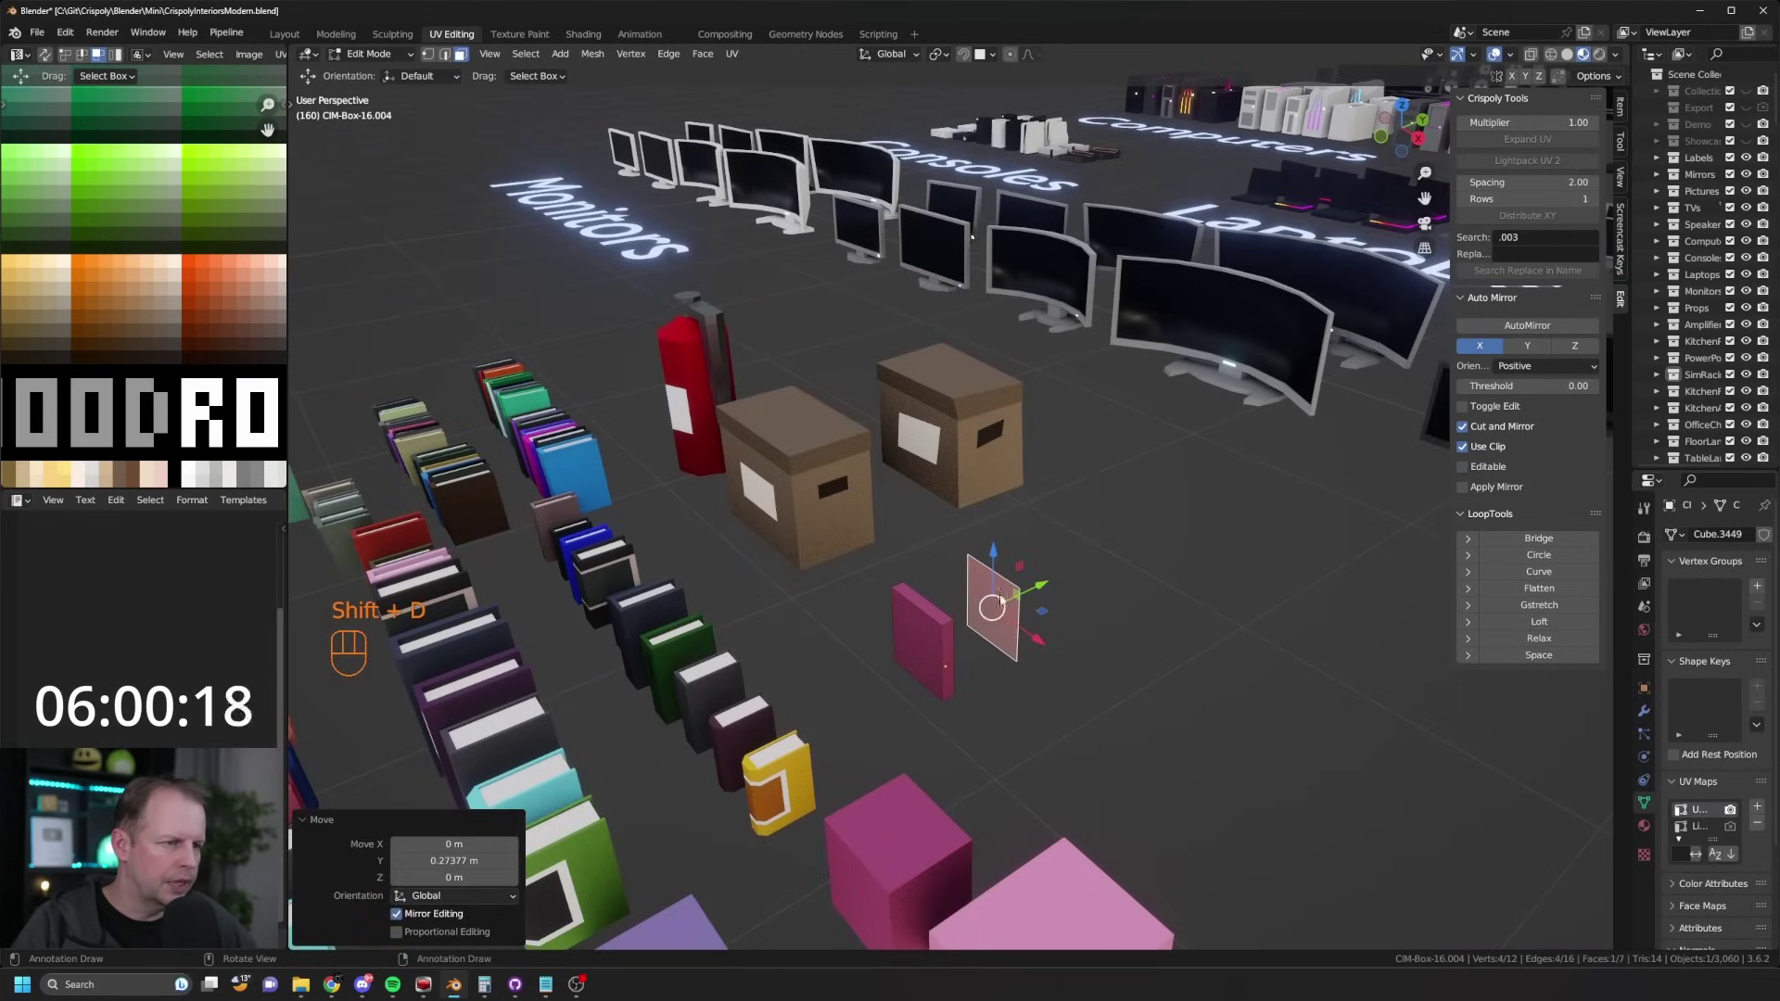
Step: Subdivide the duplicated face, shape it with LoopTools Circle, and extrude the enlarged disc about 0.037 m
right_click(1002, 601)
left_click(997, 614)
left_click(1563, 560)
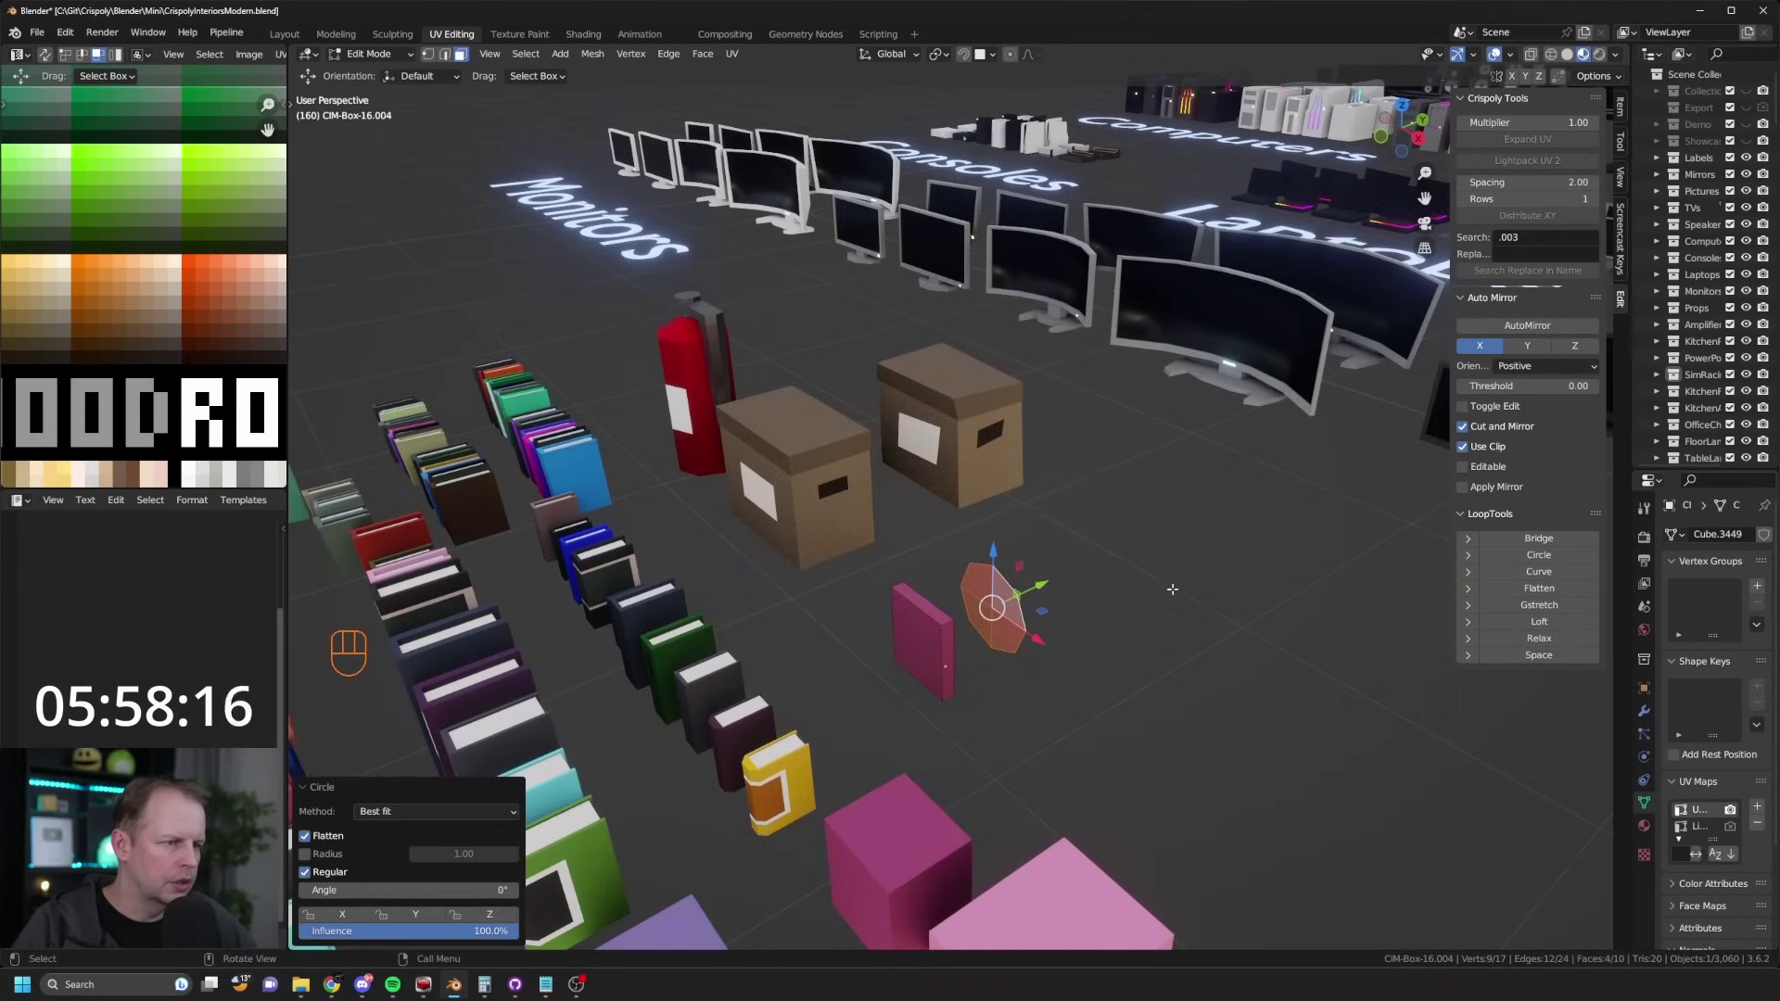
key("s")
left_click(1159, 594)
key("e")
left_click(1216, 582)
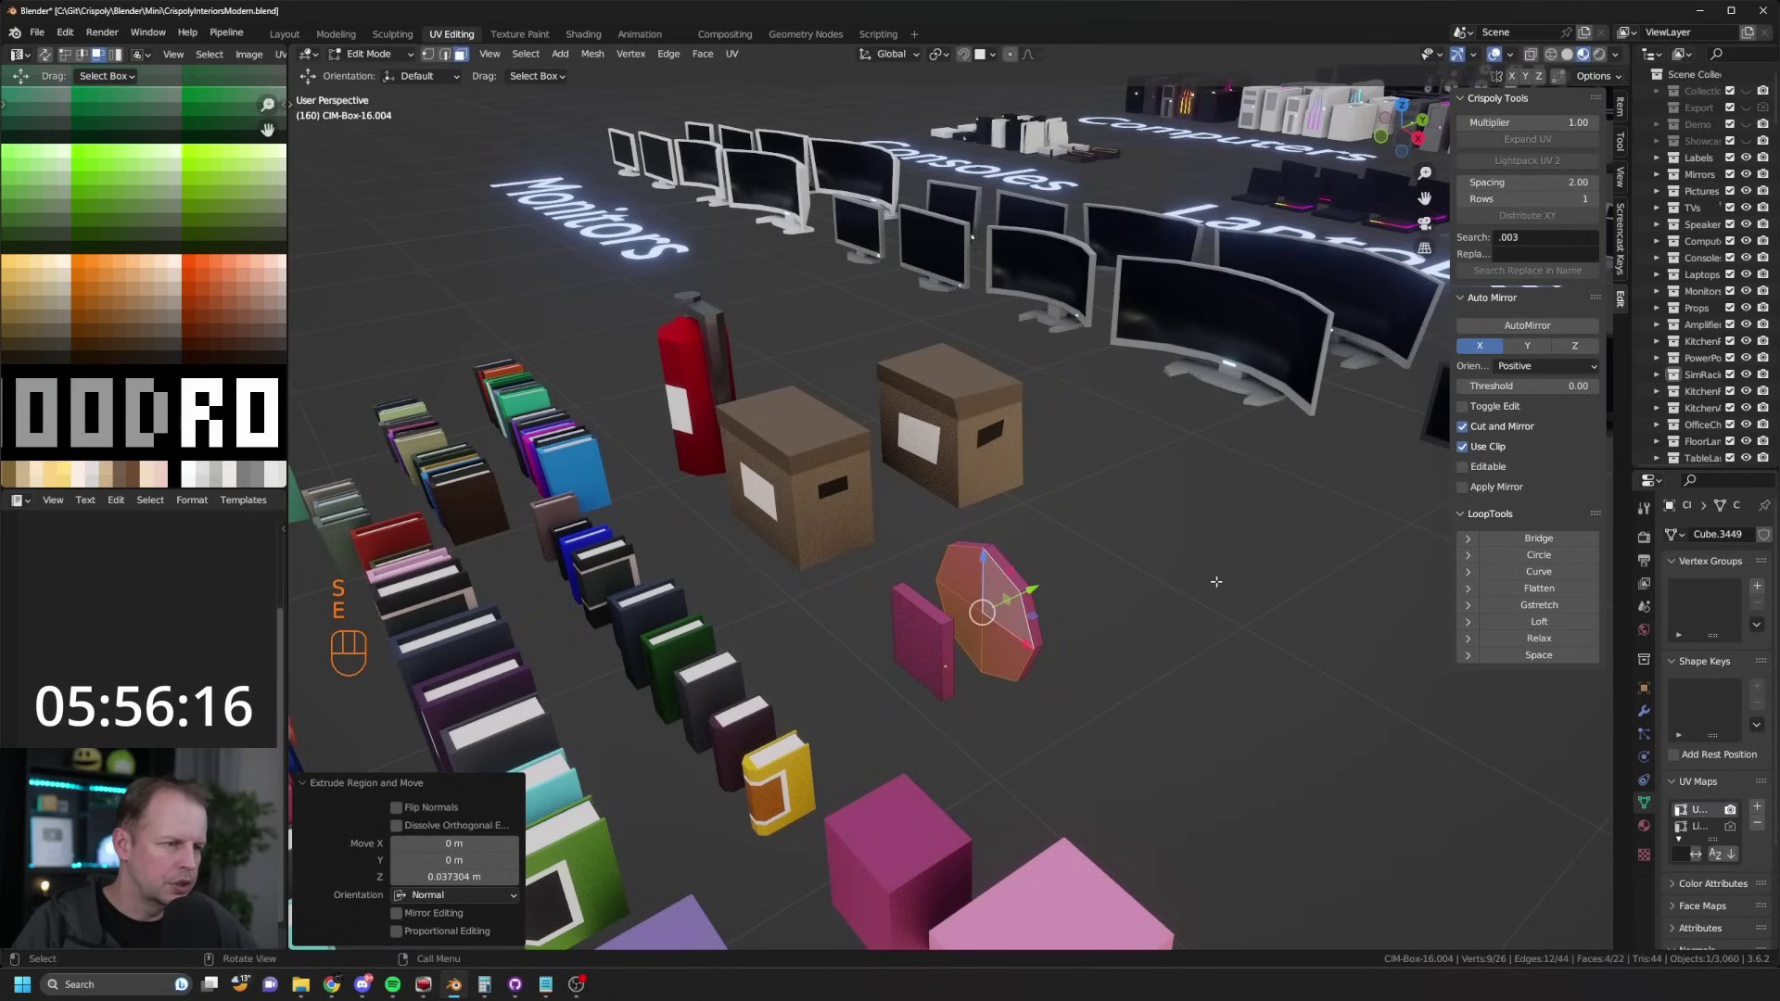
Step: Inset the disc's front about 0.031 m, extrude it inward about 0.013 m, and shrink the recessed faces slightly
key("i")
left_click(1204, 581)
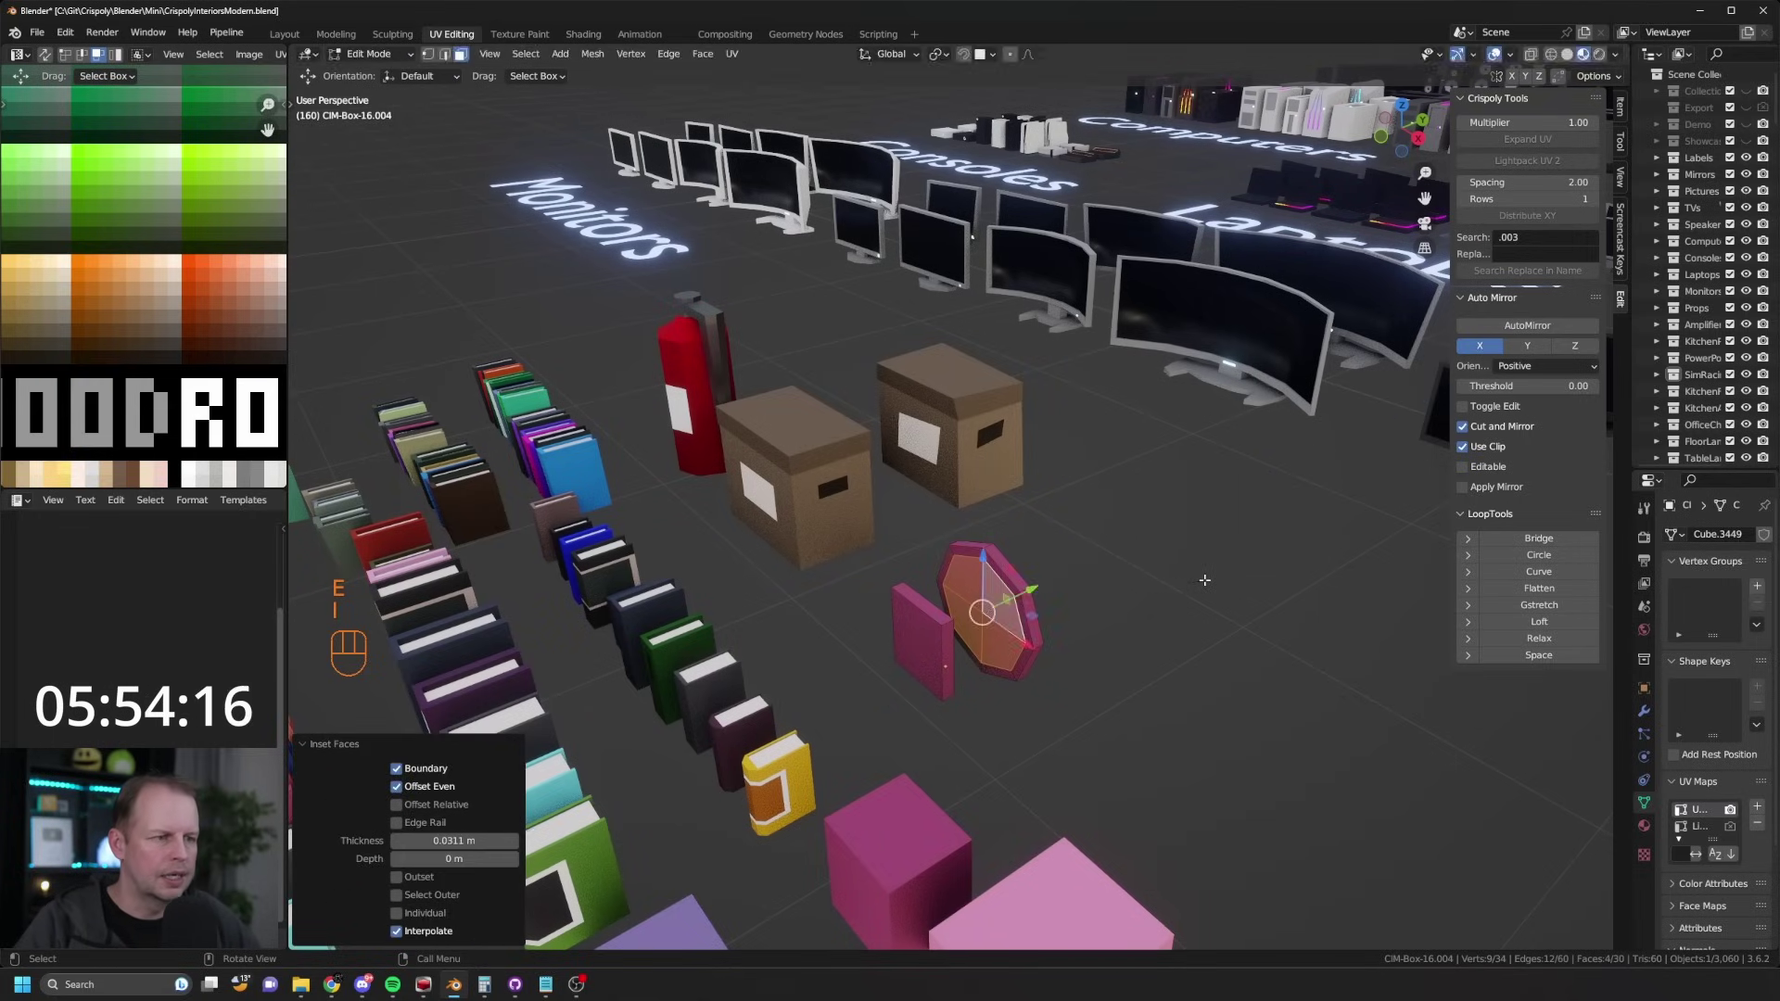
key("e")
left_click(1196, 584)
key("s")
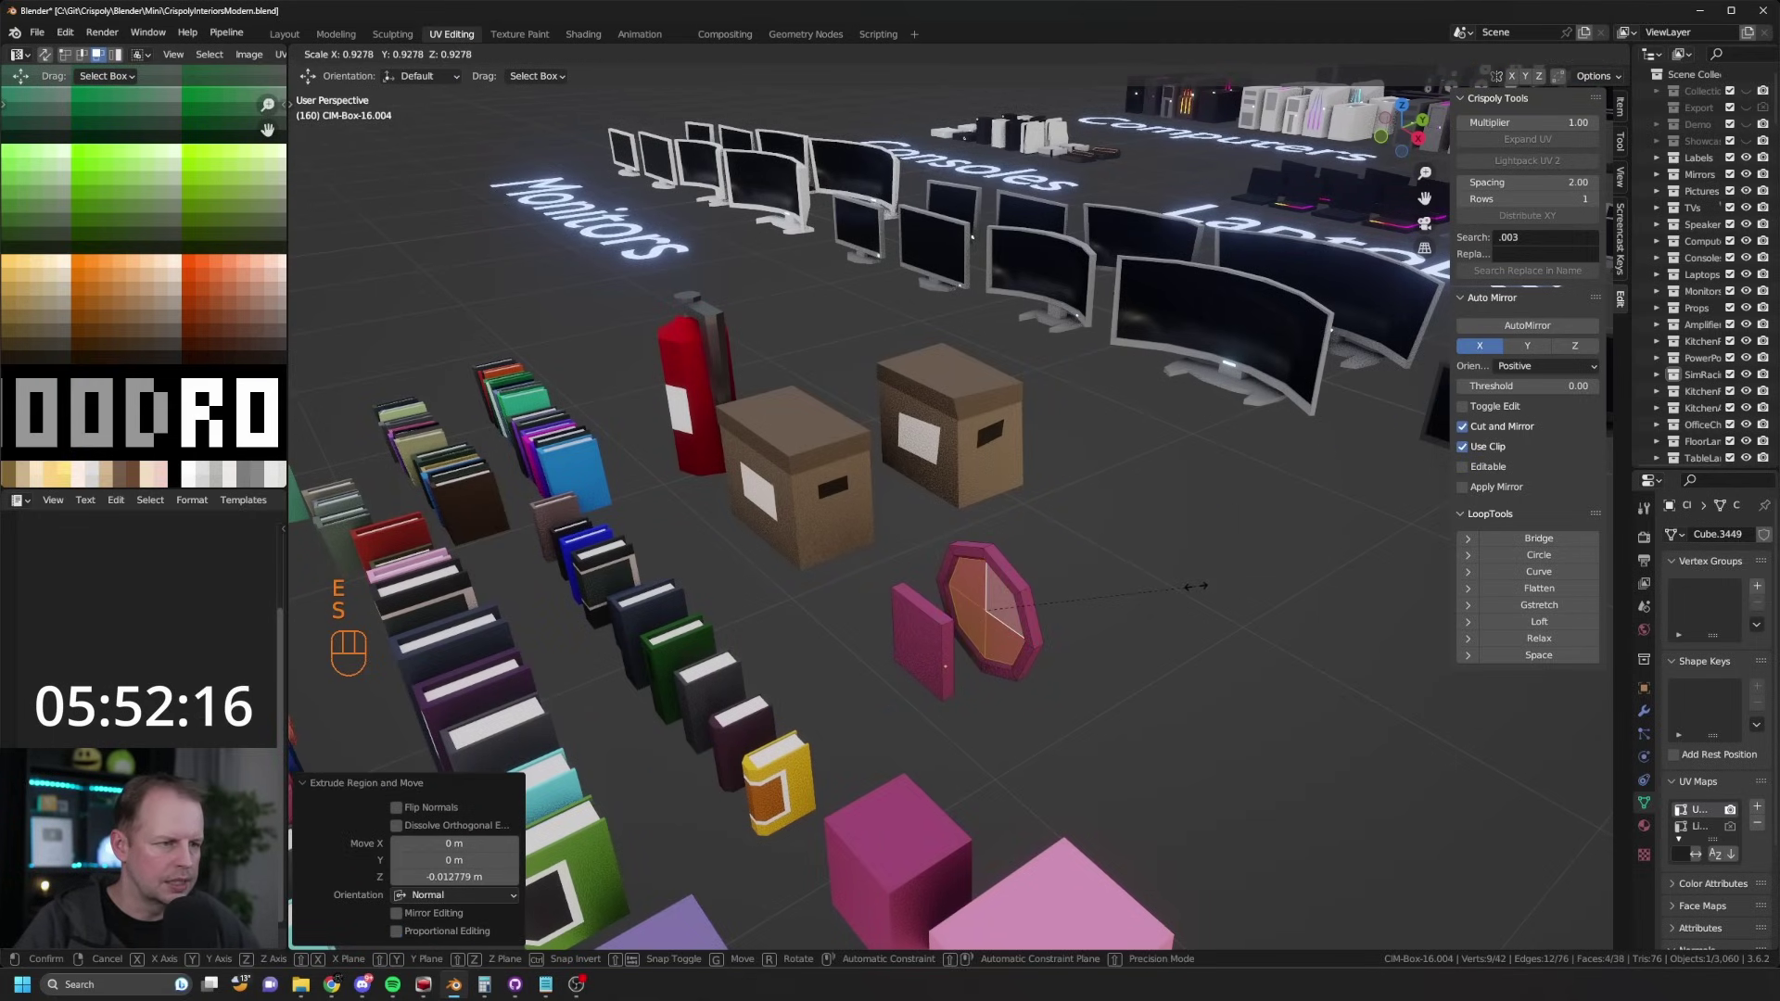
left_click(1188, 583)
Step: Move the whole disc's UVs onto the near-white strip beside the Standard swatches of the palette texture
key("l")
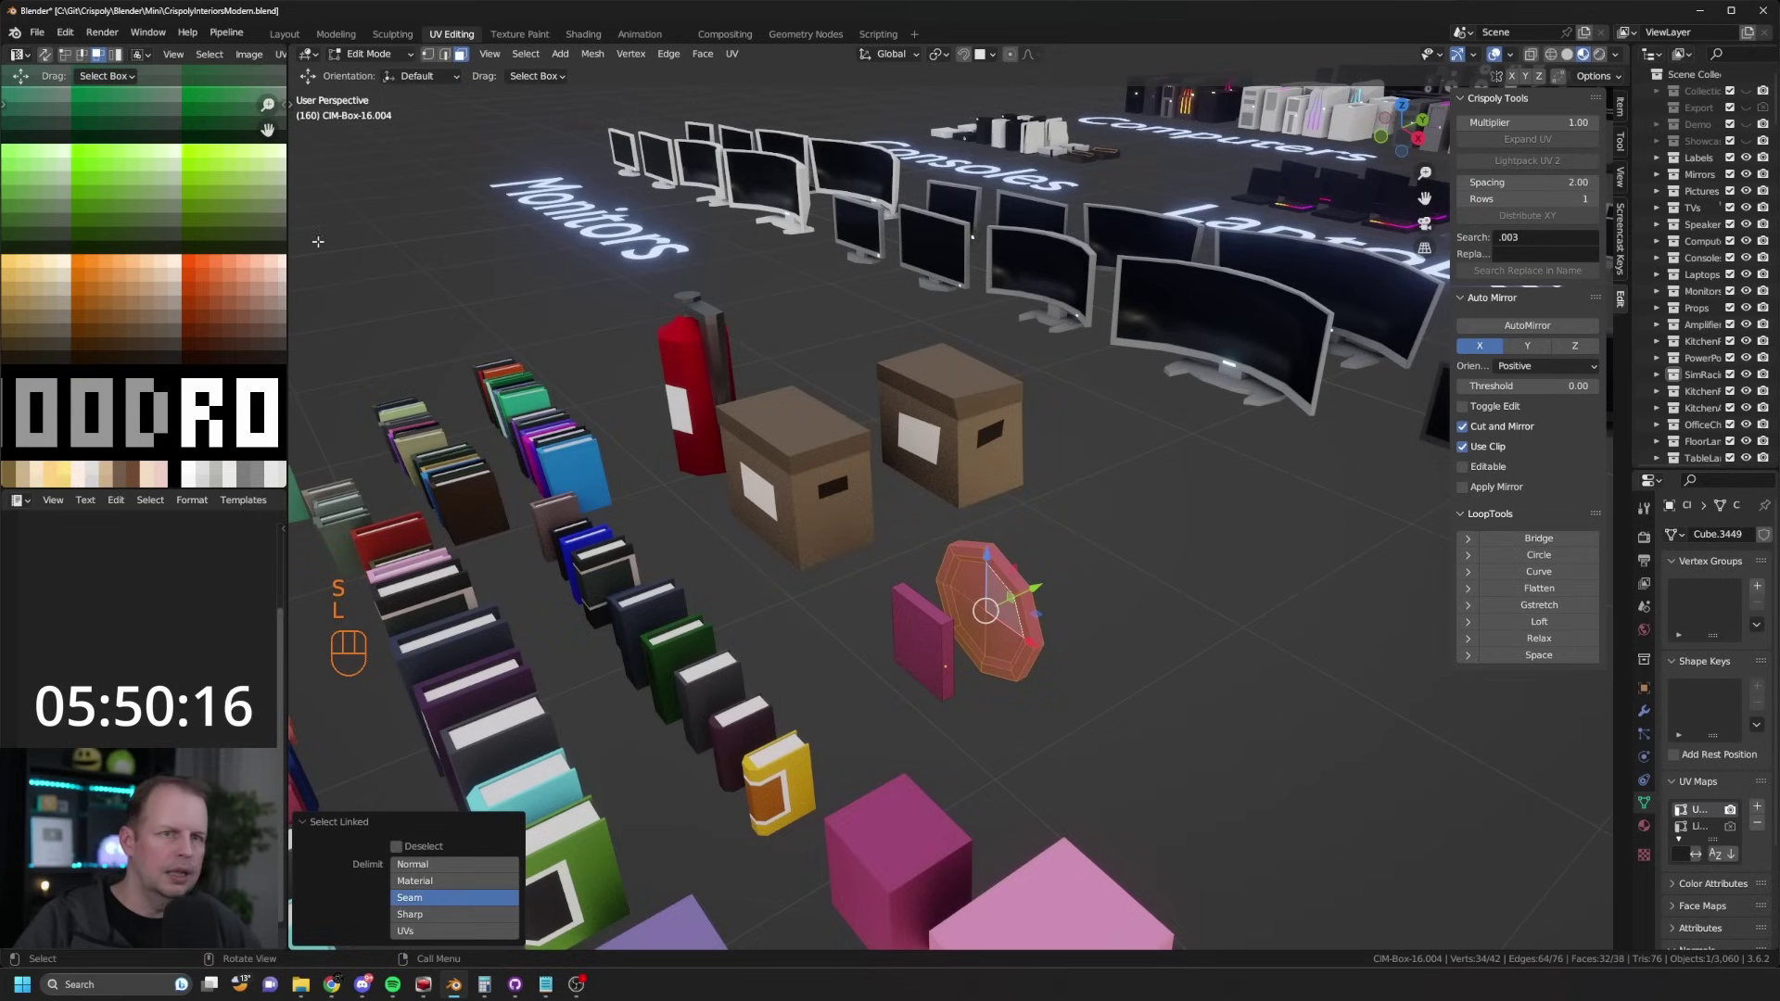
scroll(182, 248, "down", 4)
scroll(149, 302, "down", 2)
key("a")
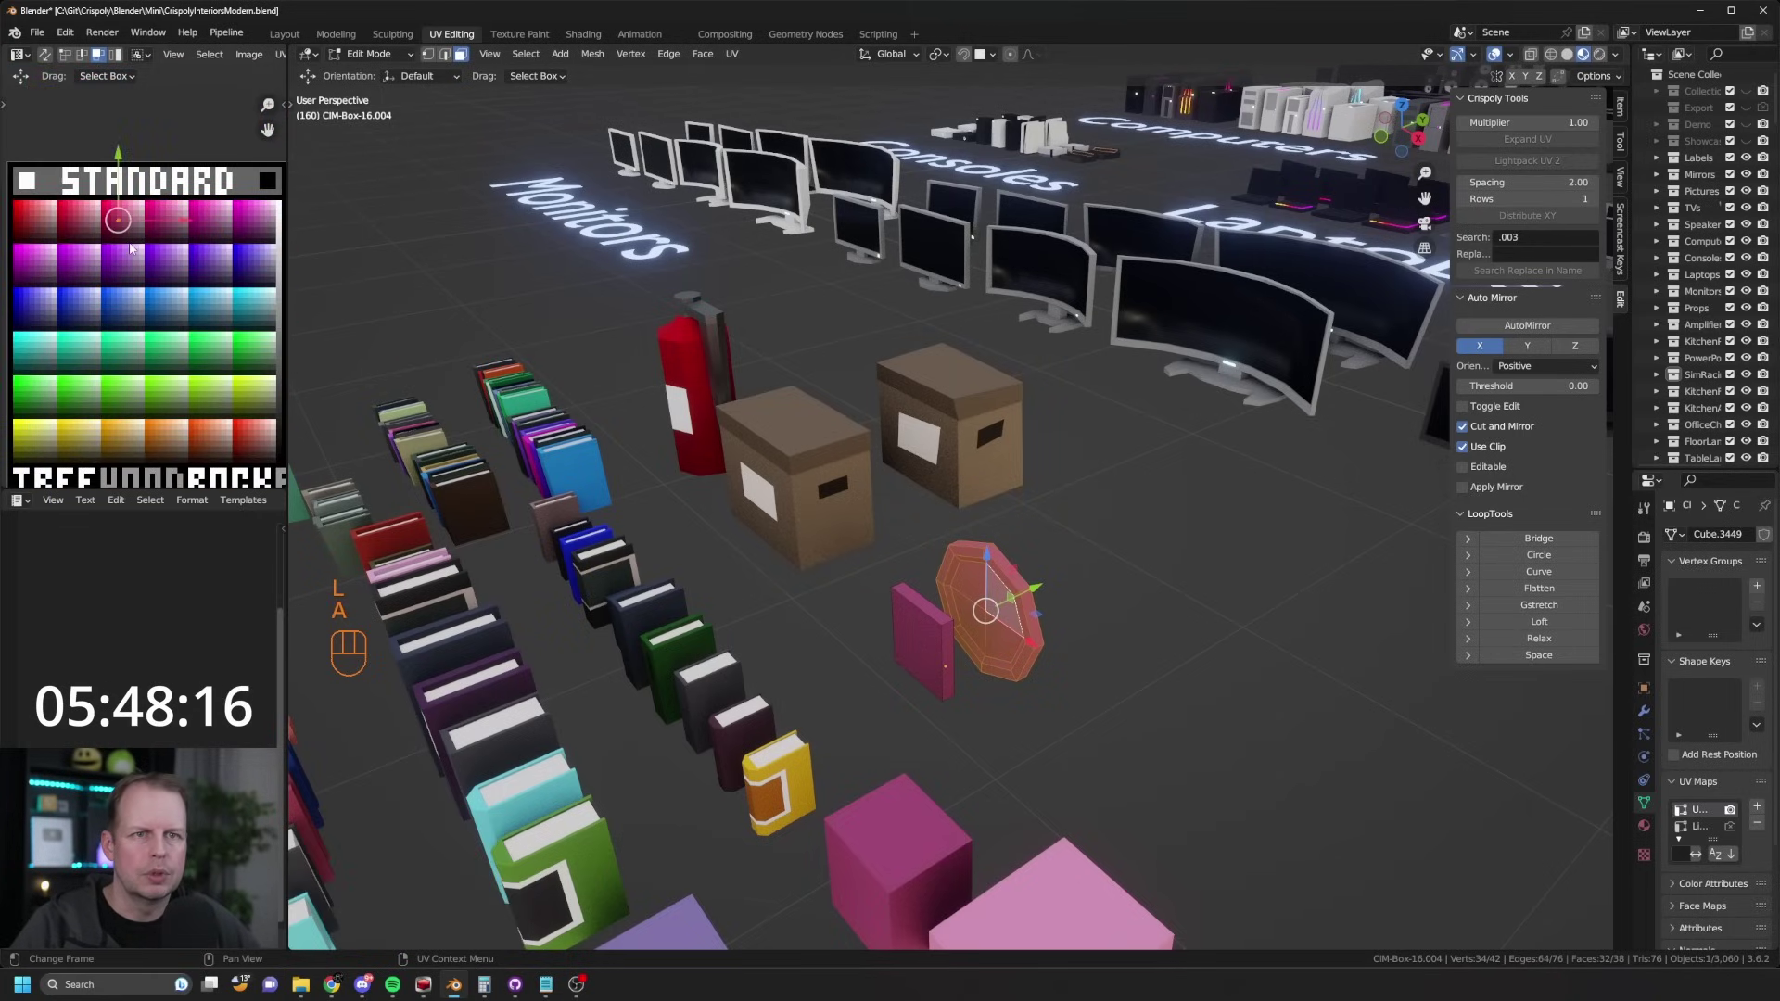
key("g")
left_click(153, 269)
scroll(156, 272, "up", 3)
key("g")
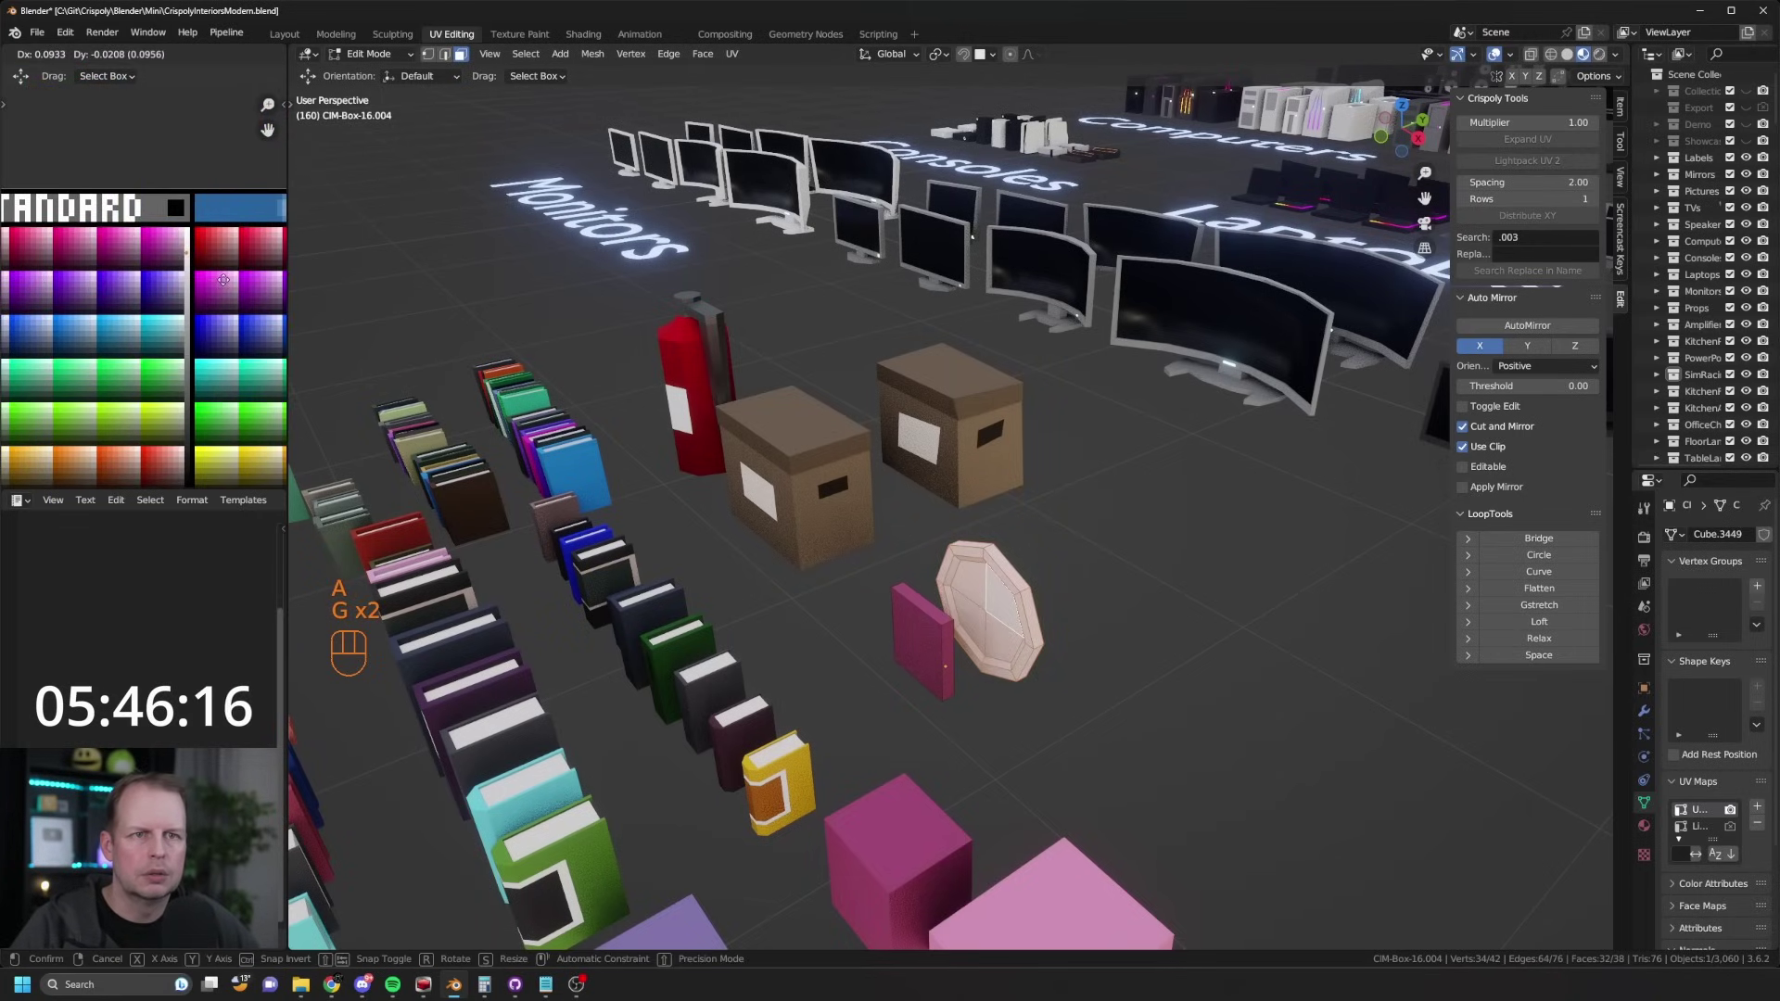
left_click(185, 272)
scroll(186, 273, "up", 2)
key("g")
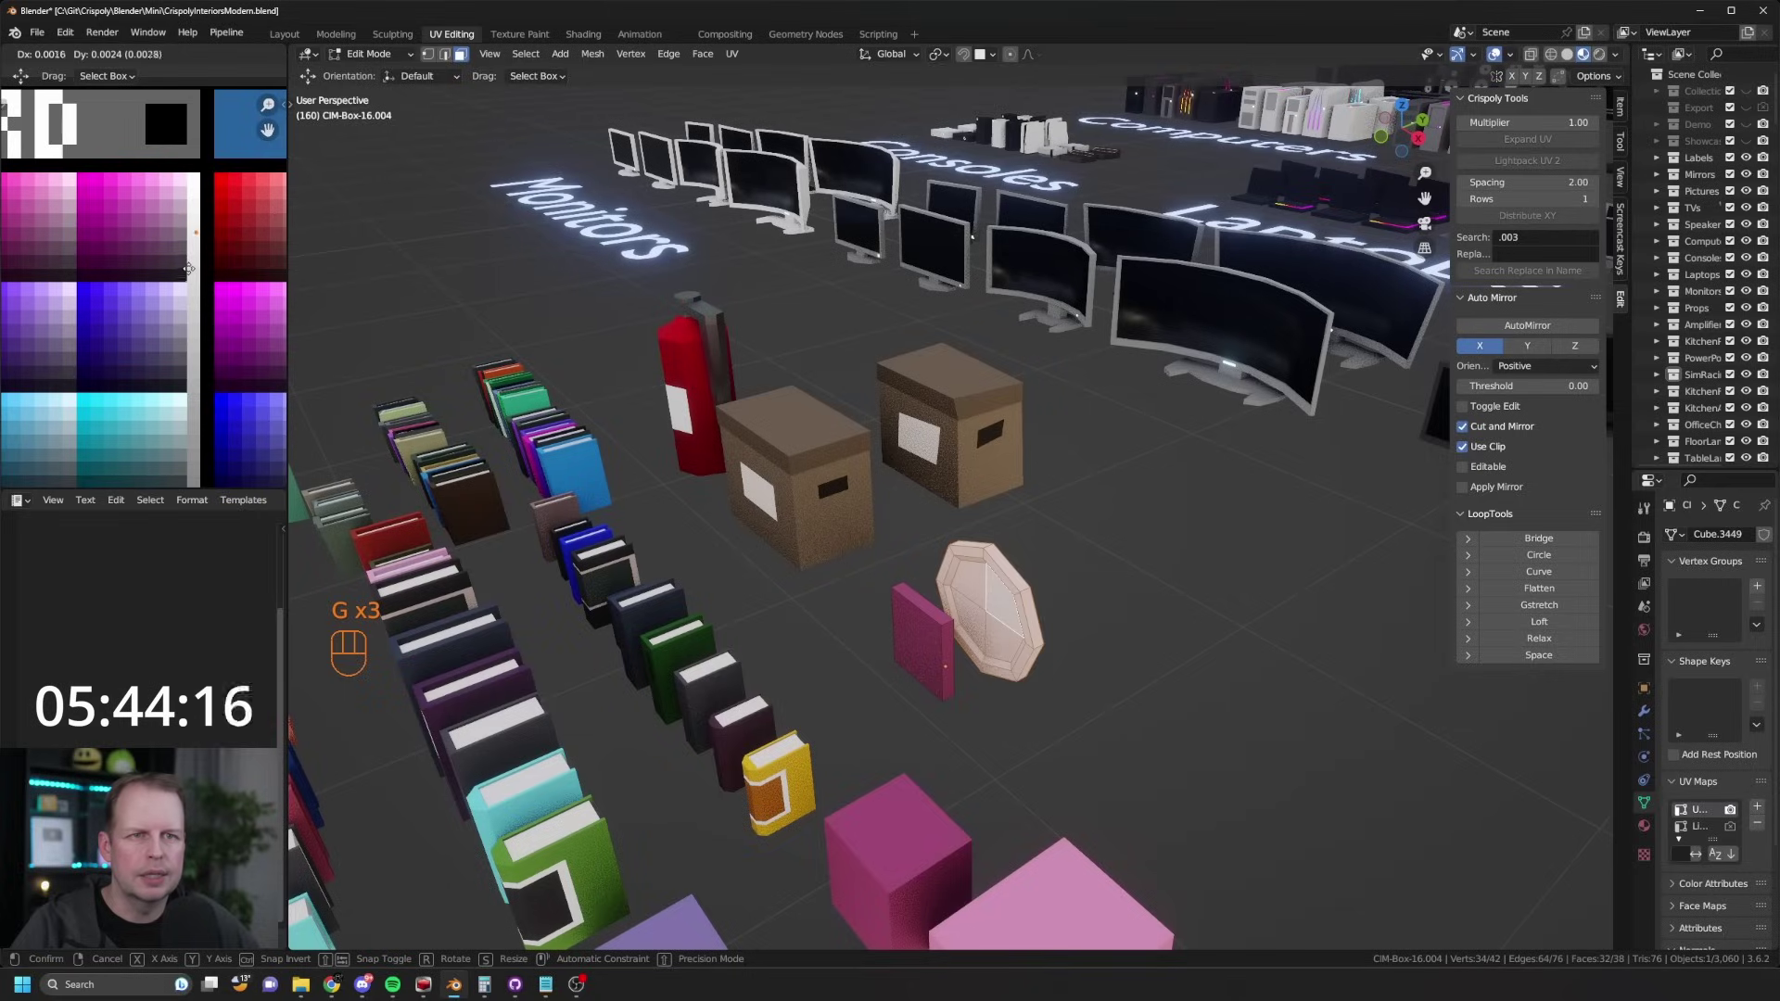
left_click(190, 269)
Step: Select the disc's outer rim faces and move their UVs down to the black end of the greyscale strip
middle_click_drag(918, 520, 983, 612)
key("3")
key("alt+a")
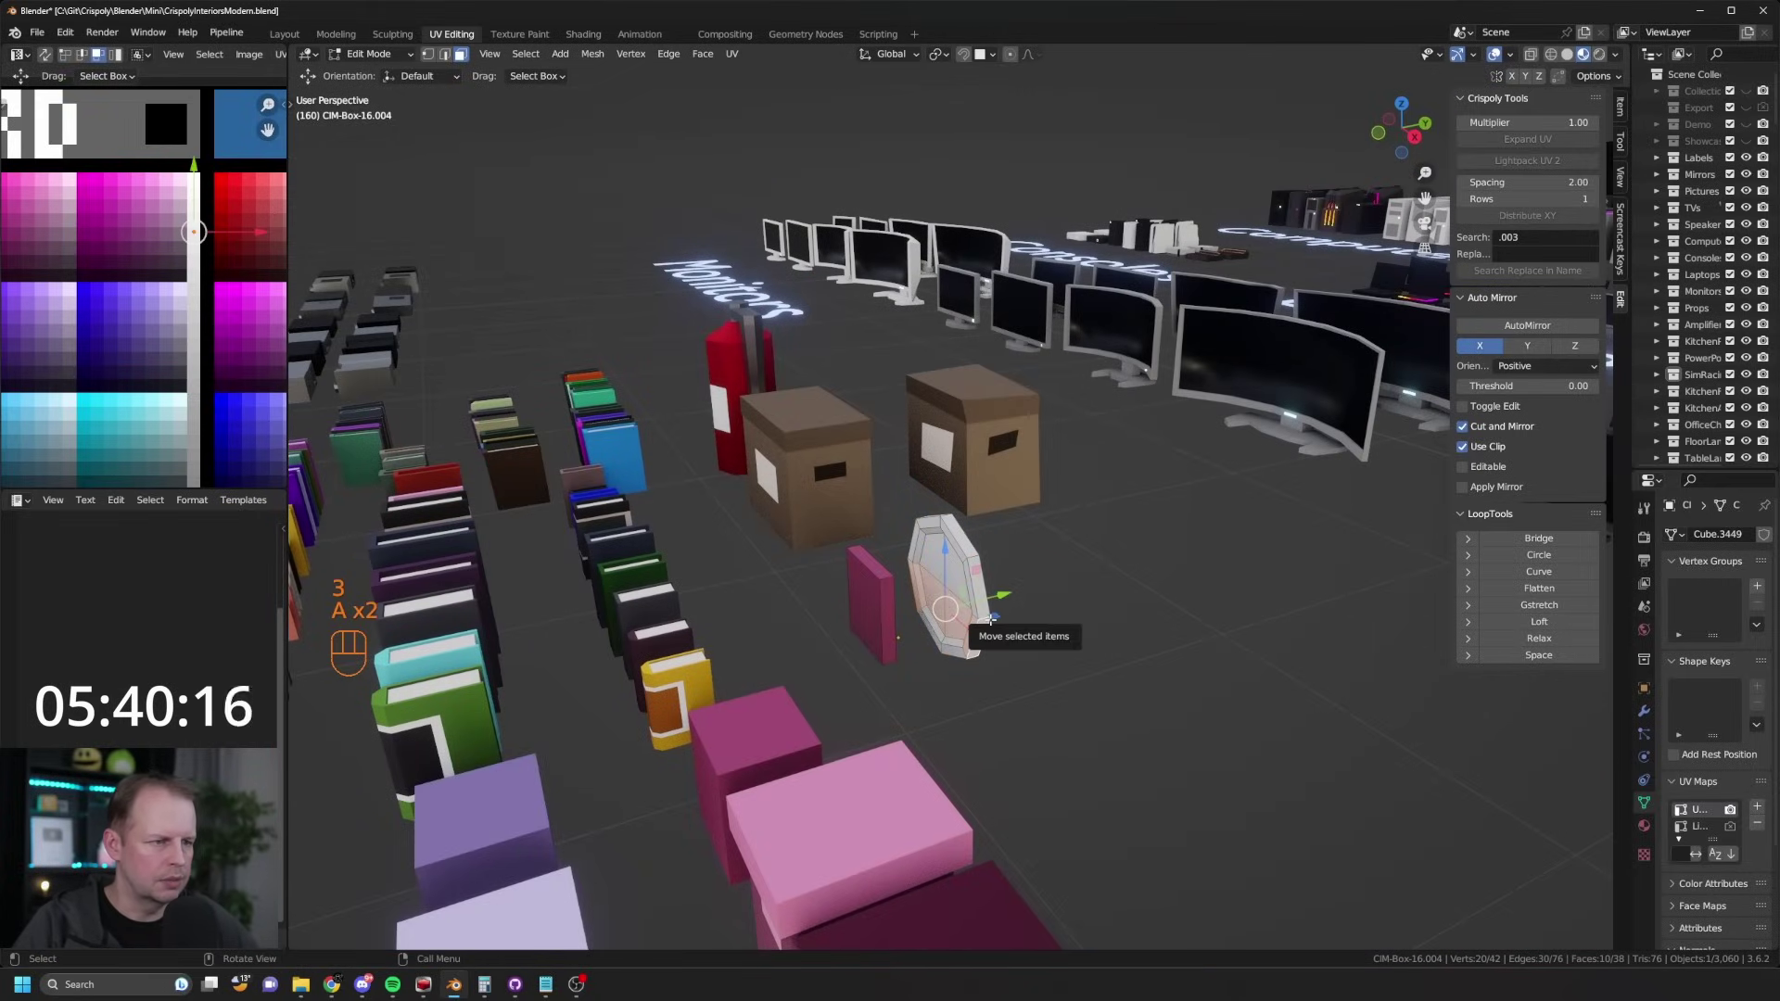
key("a")
key("a")
left_click(985, 618, "alt")
key("ctrl+KP_Add")
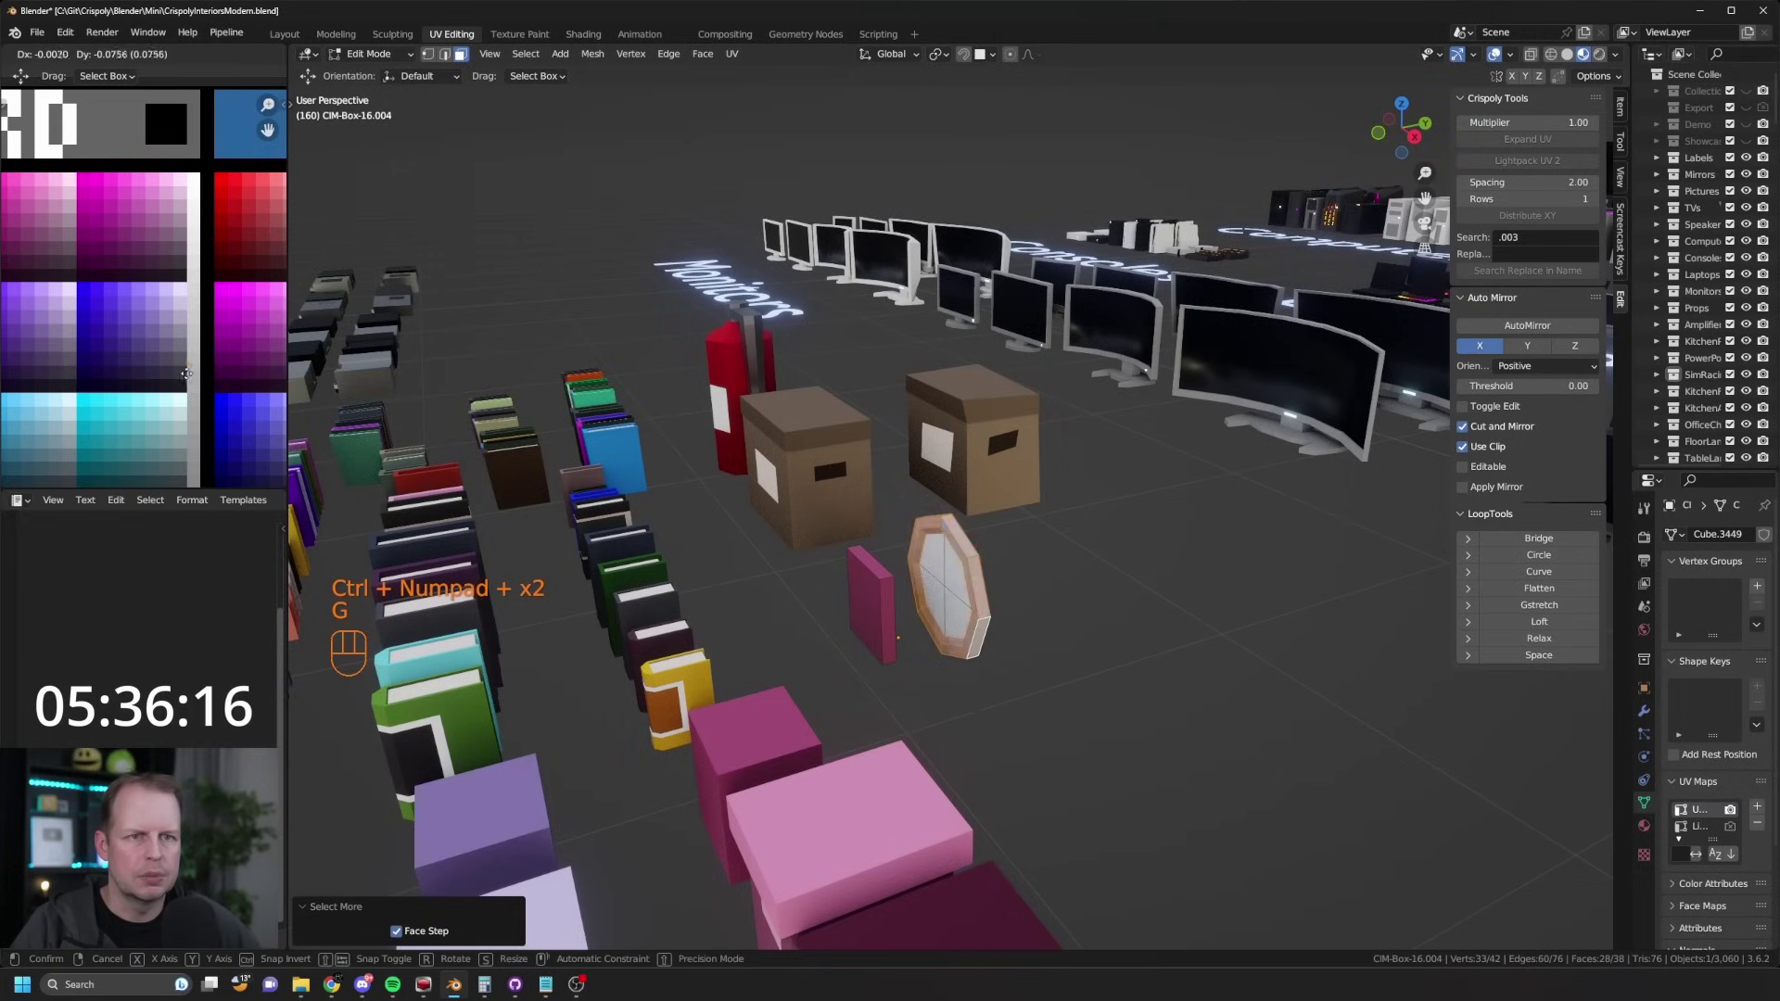
scroll(193, 233, "down", 3)
key("g")
key("g")
left_click(189, 405)
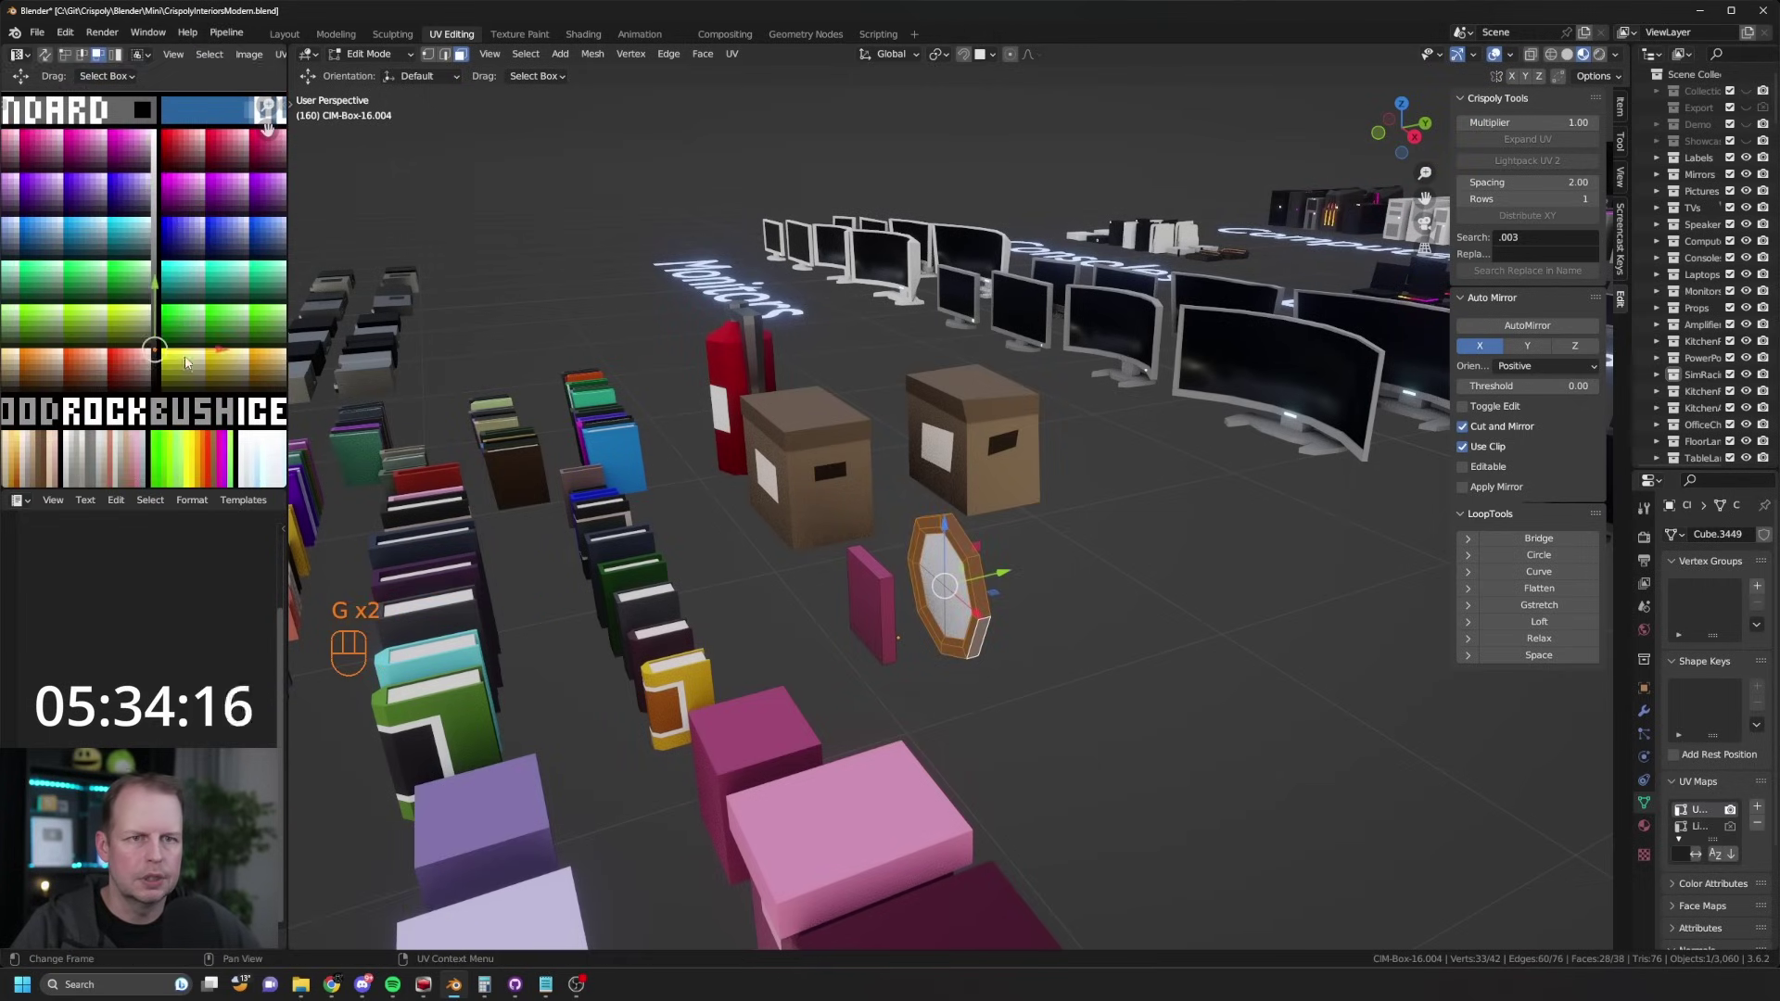
scroll(195, 380, "up", 4)
key("g")
left_click(220, 363)
key("Tab")
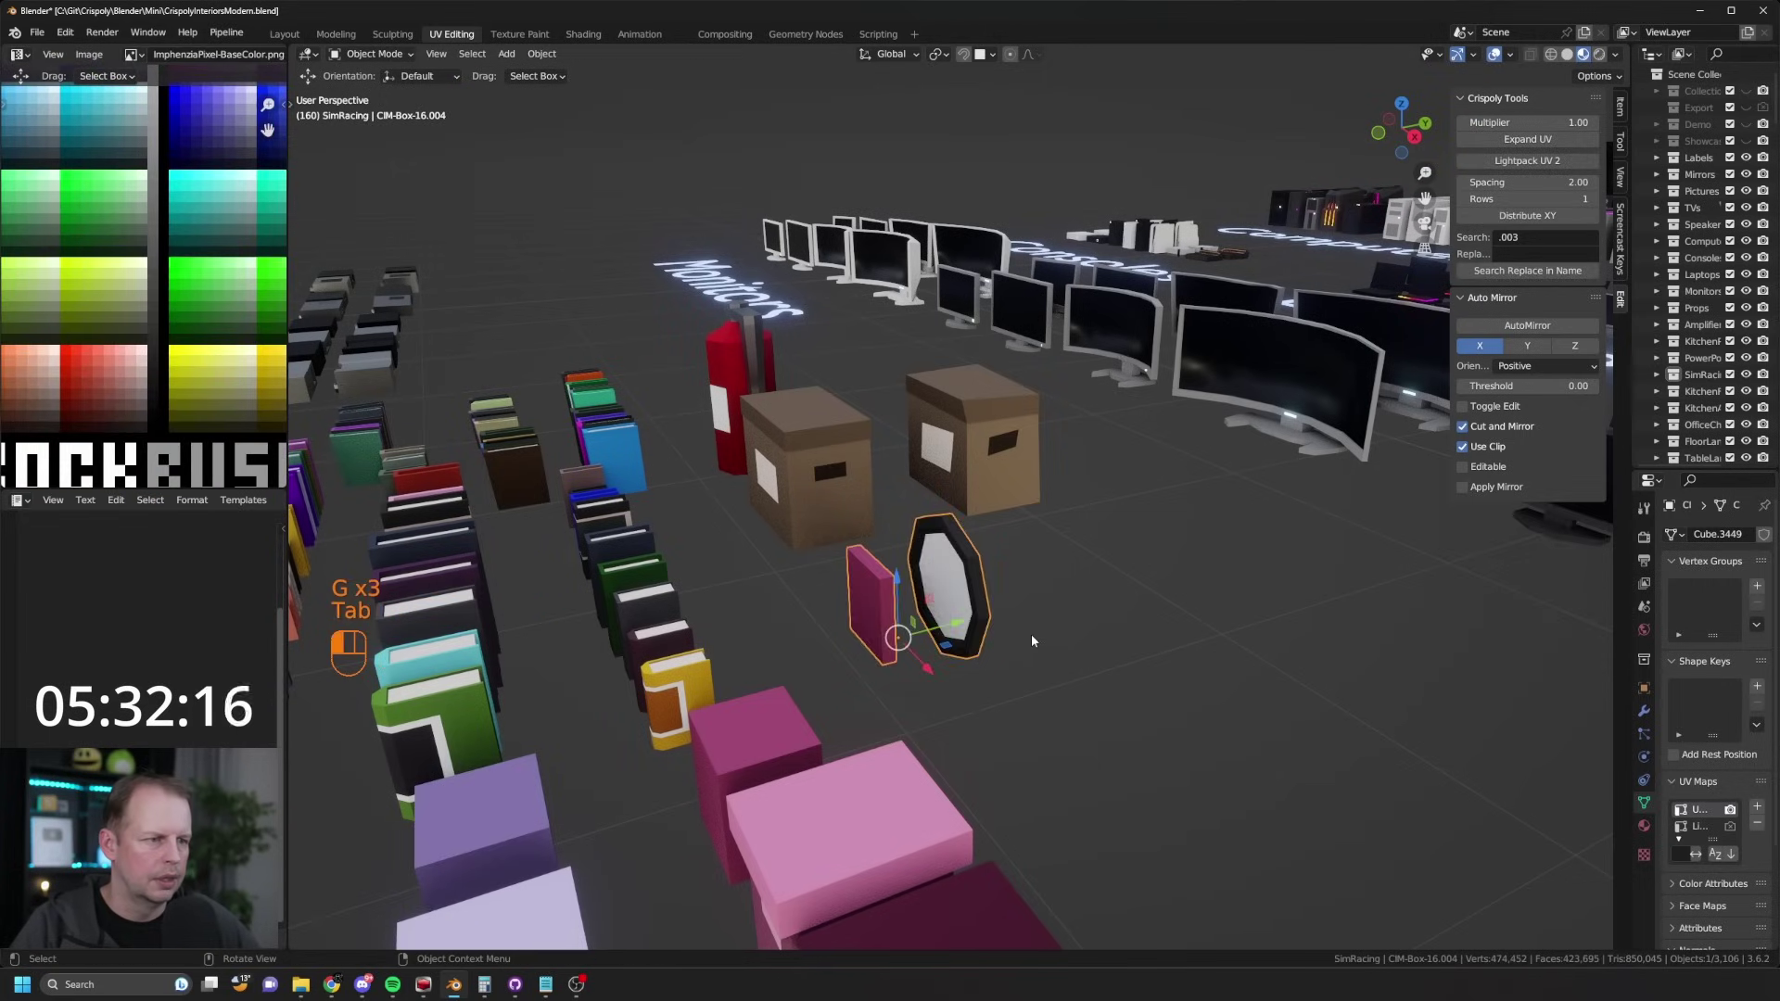
Step: Delete the leftover linked magenta slab in front of the round disc from the disc's mesh
middle_click_drag(1031, 634, 1064, 571)
key("Tab")
key("Tab")
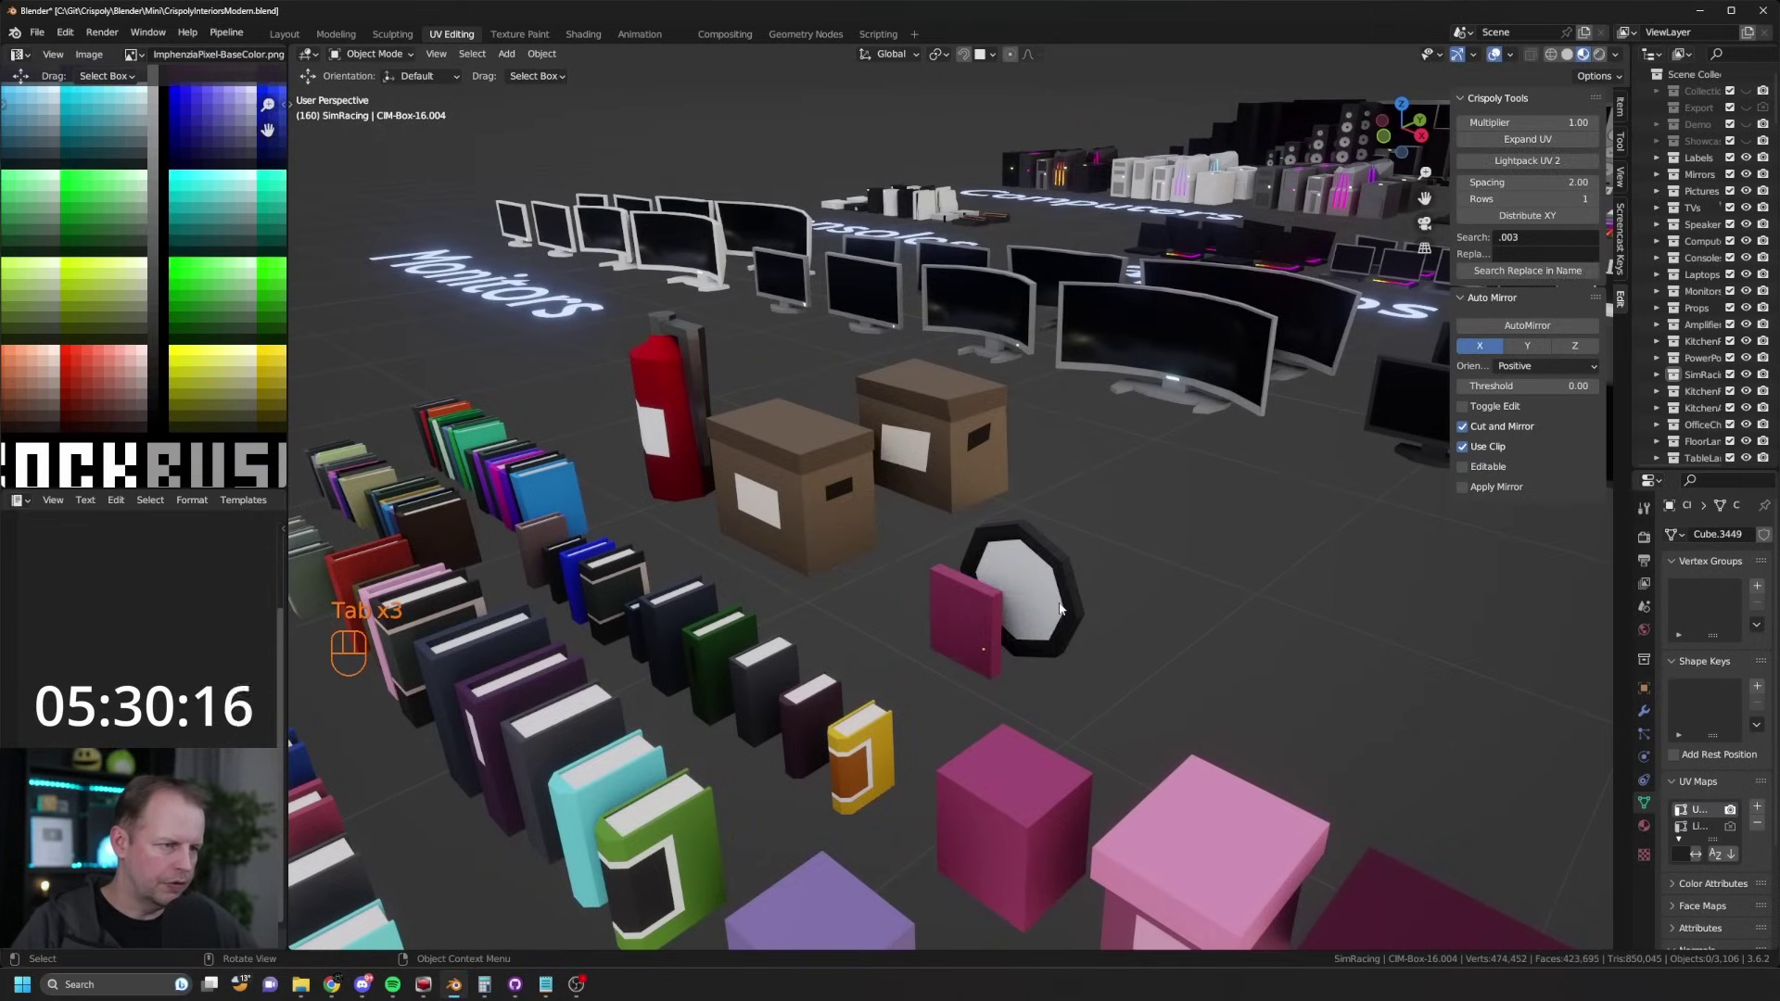
middle_click_drag(964, 626, 983, 647)
key("Tab")
left_click(988, 640)
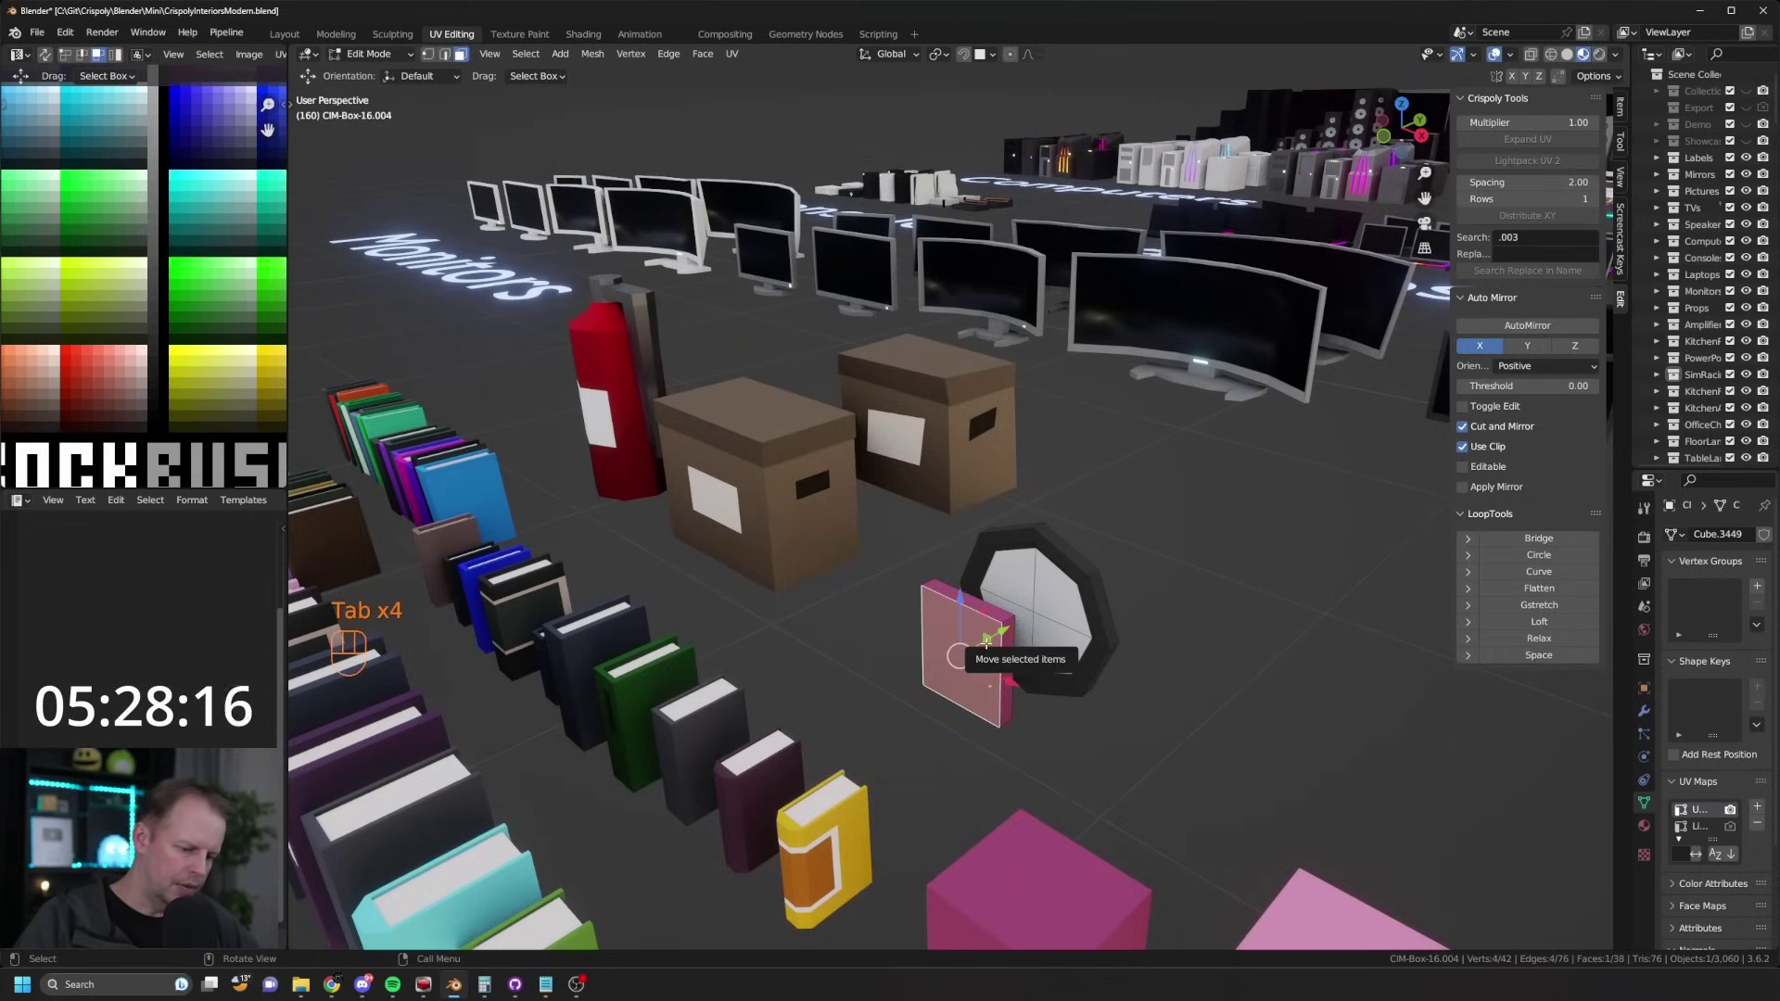
key("l")
key("Delete")
left_click(987, 640)
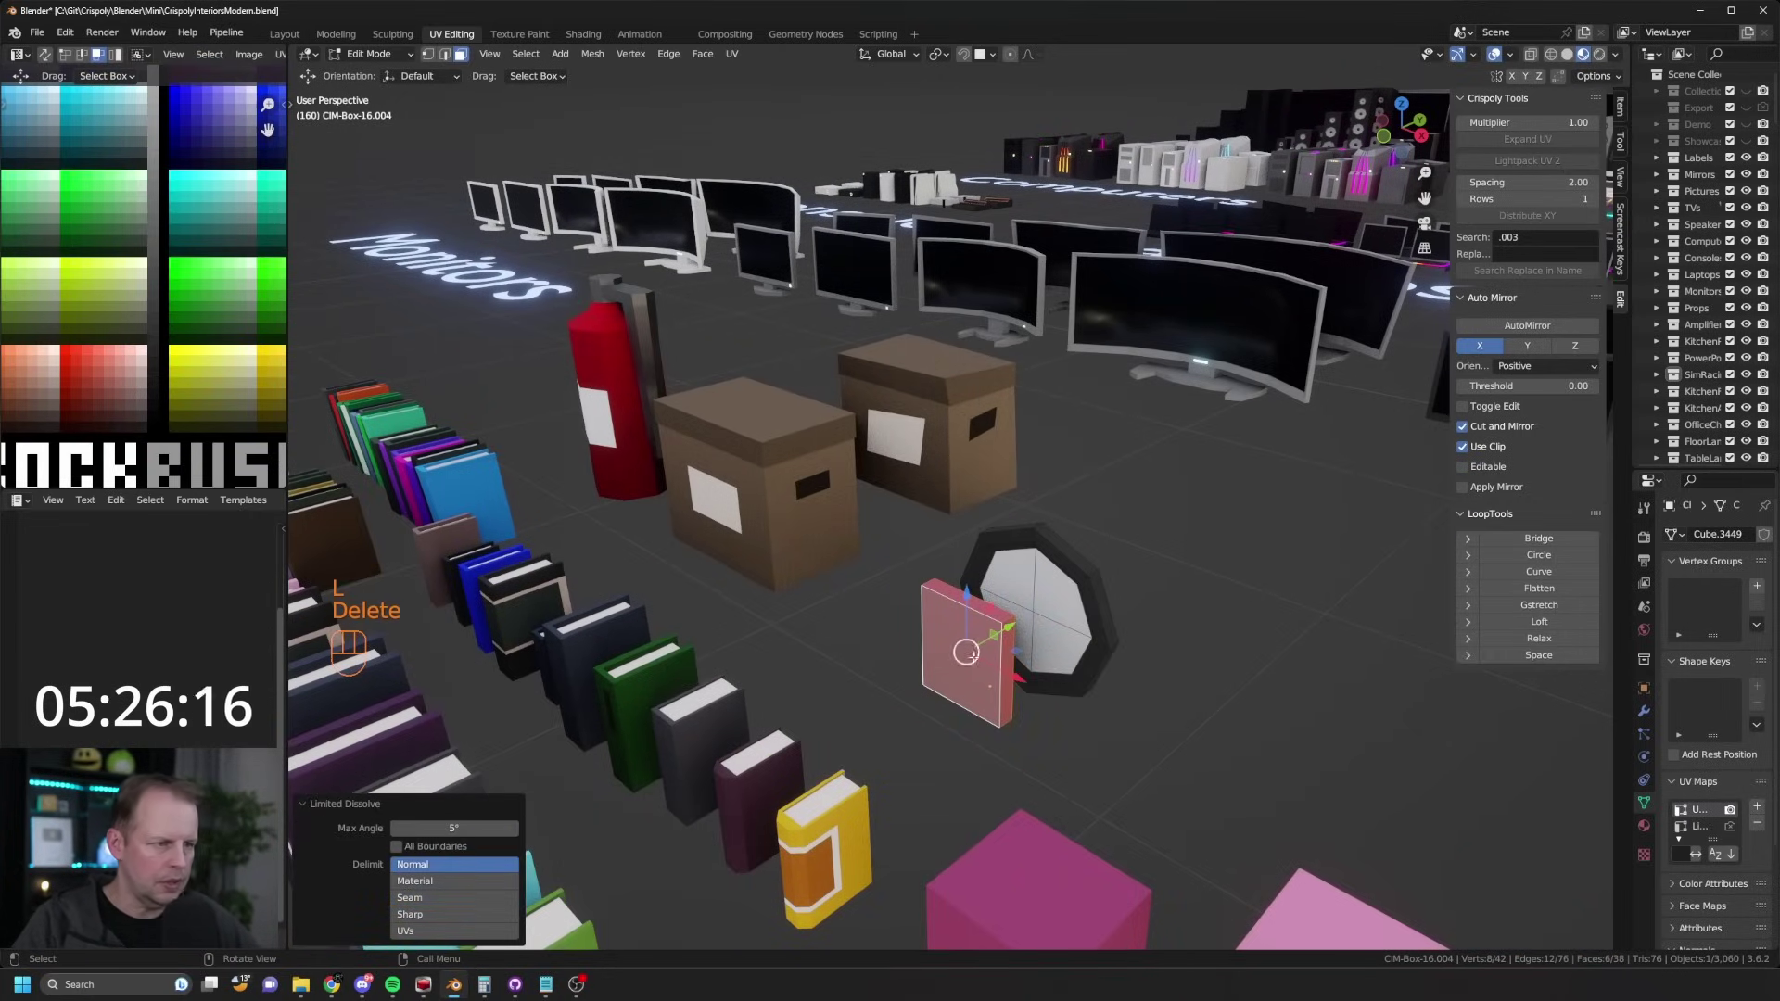
left_click(961, 654)
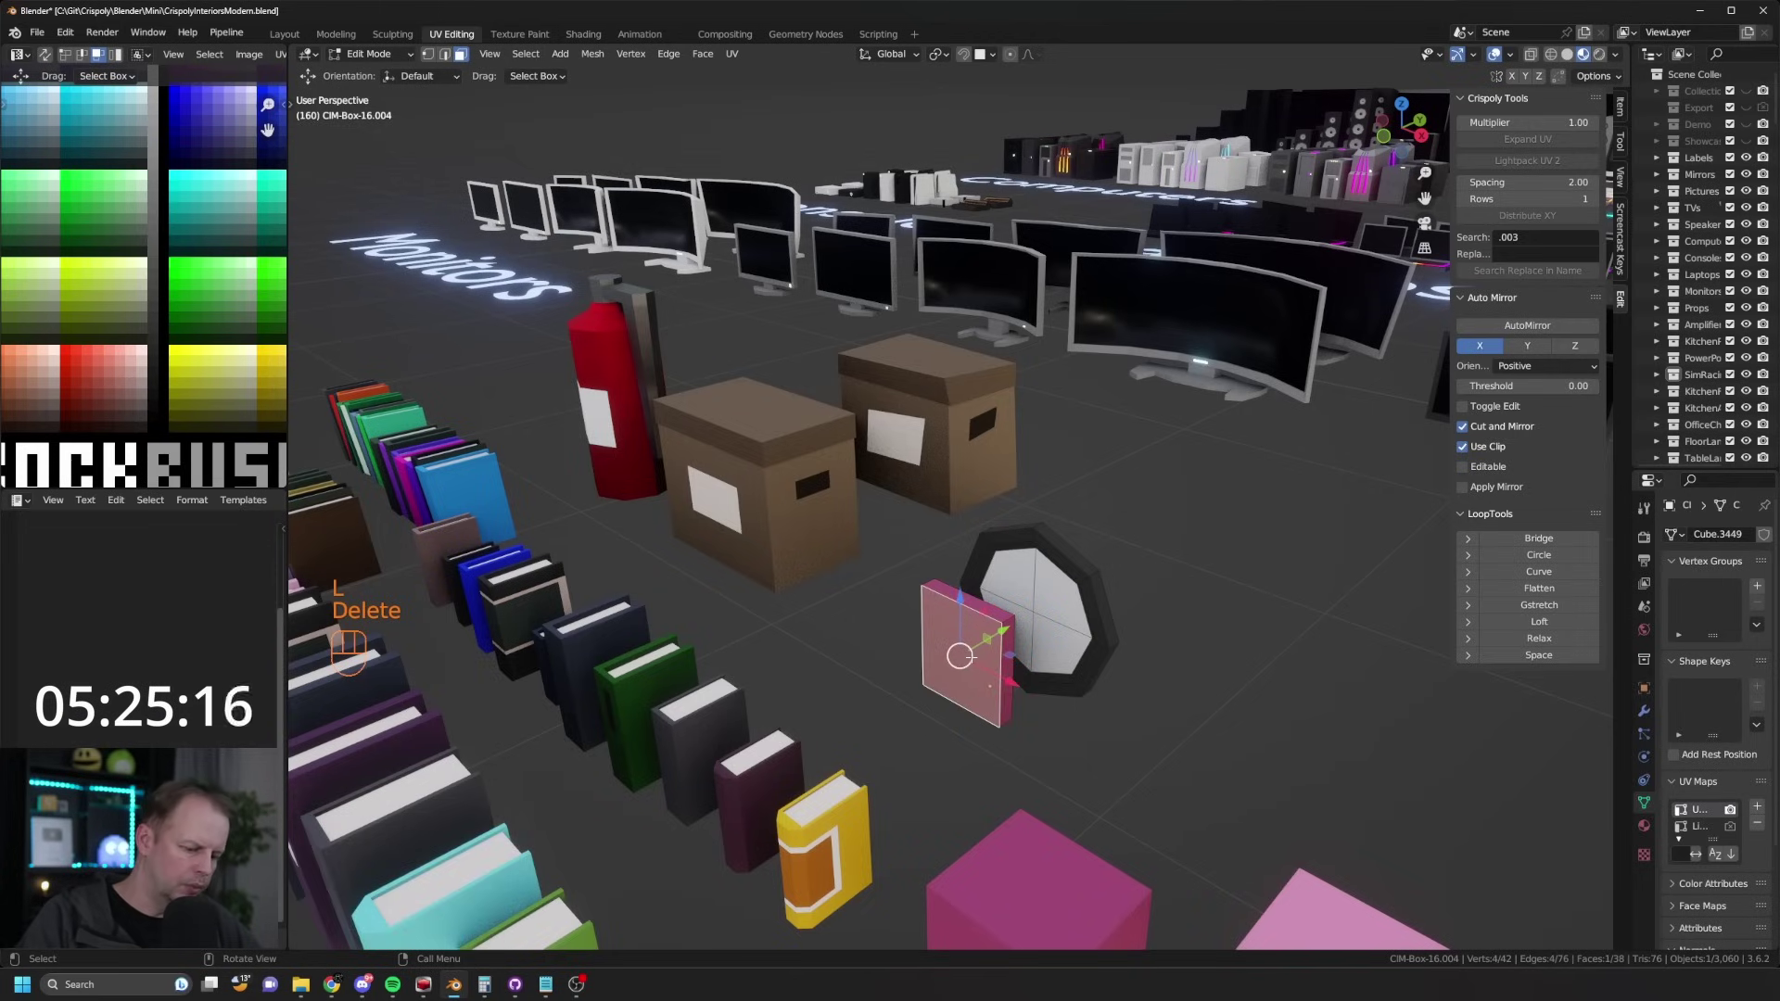
key("l")
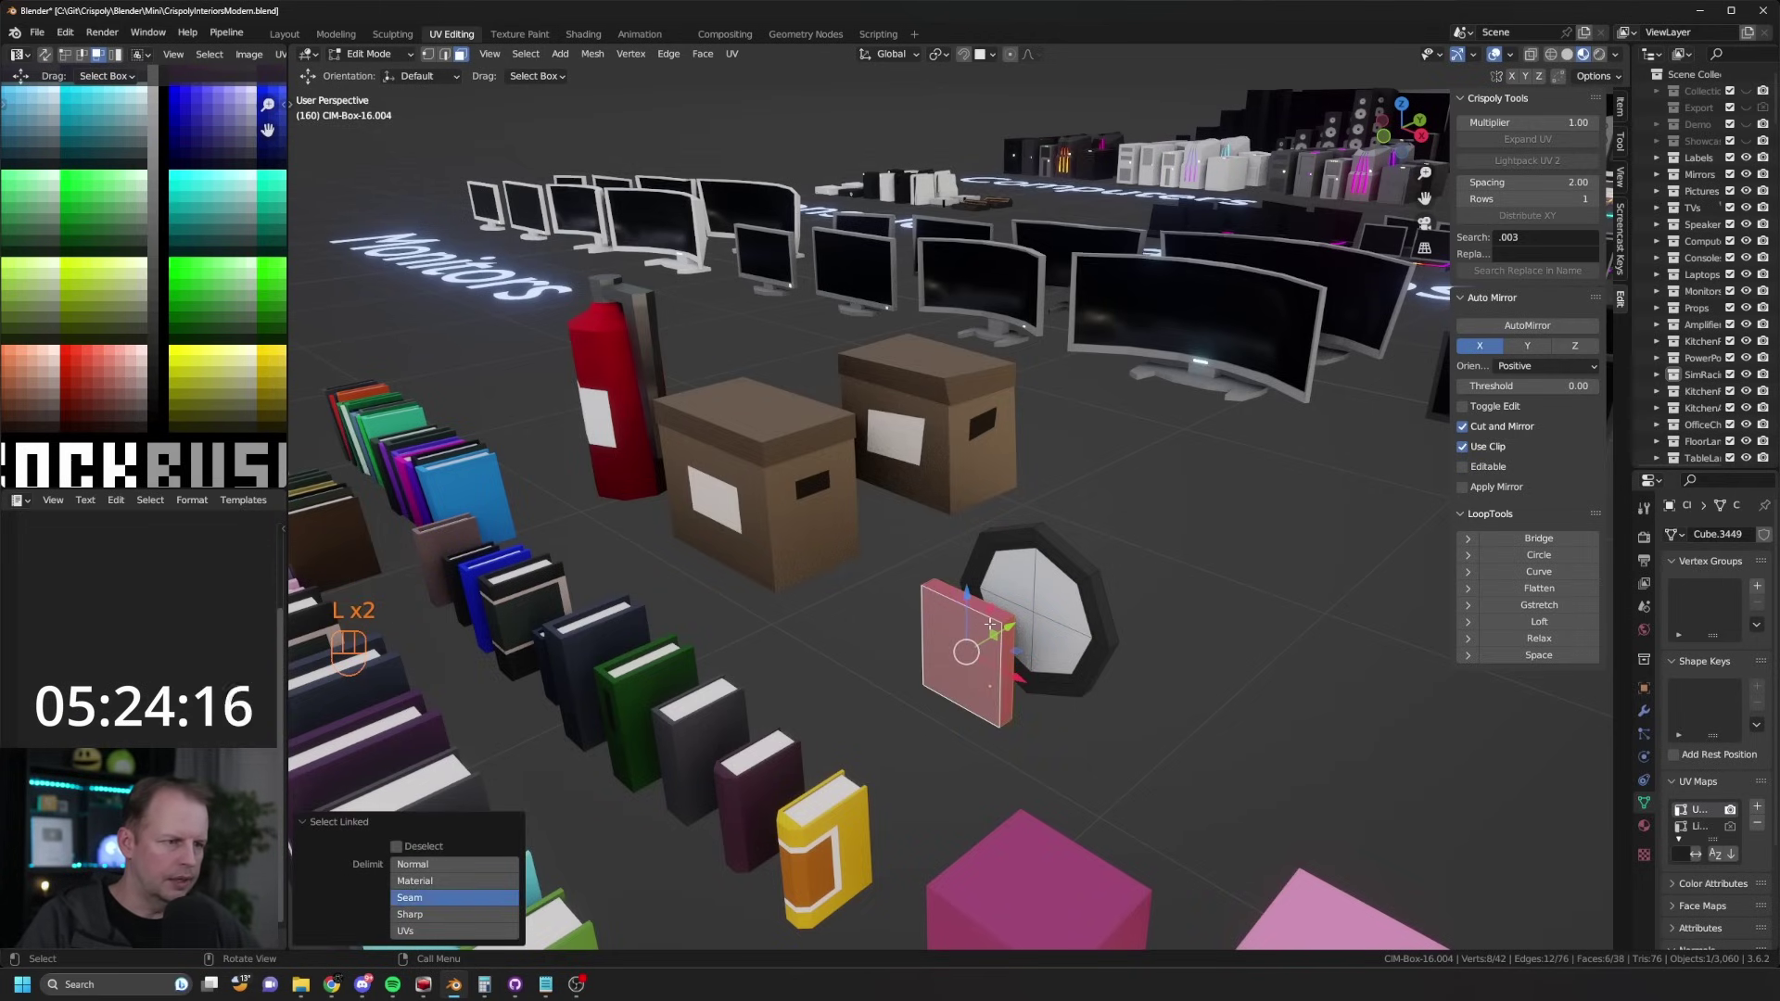
key("l")
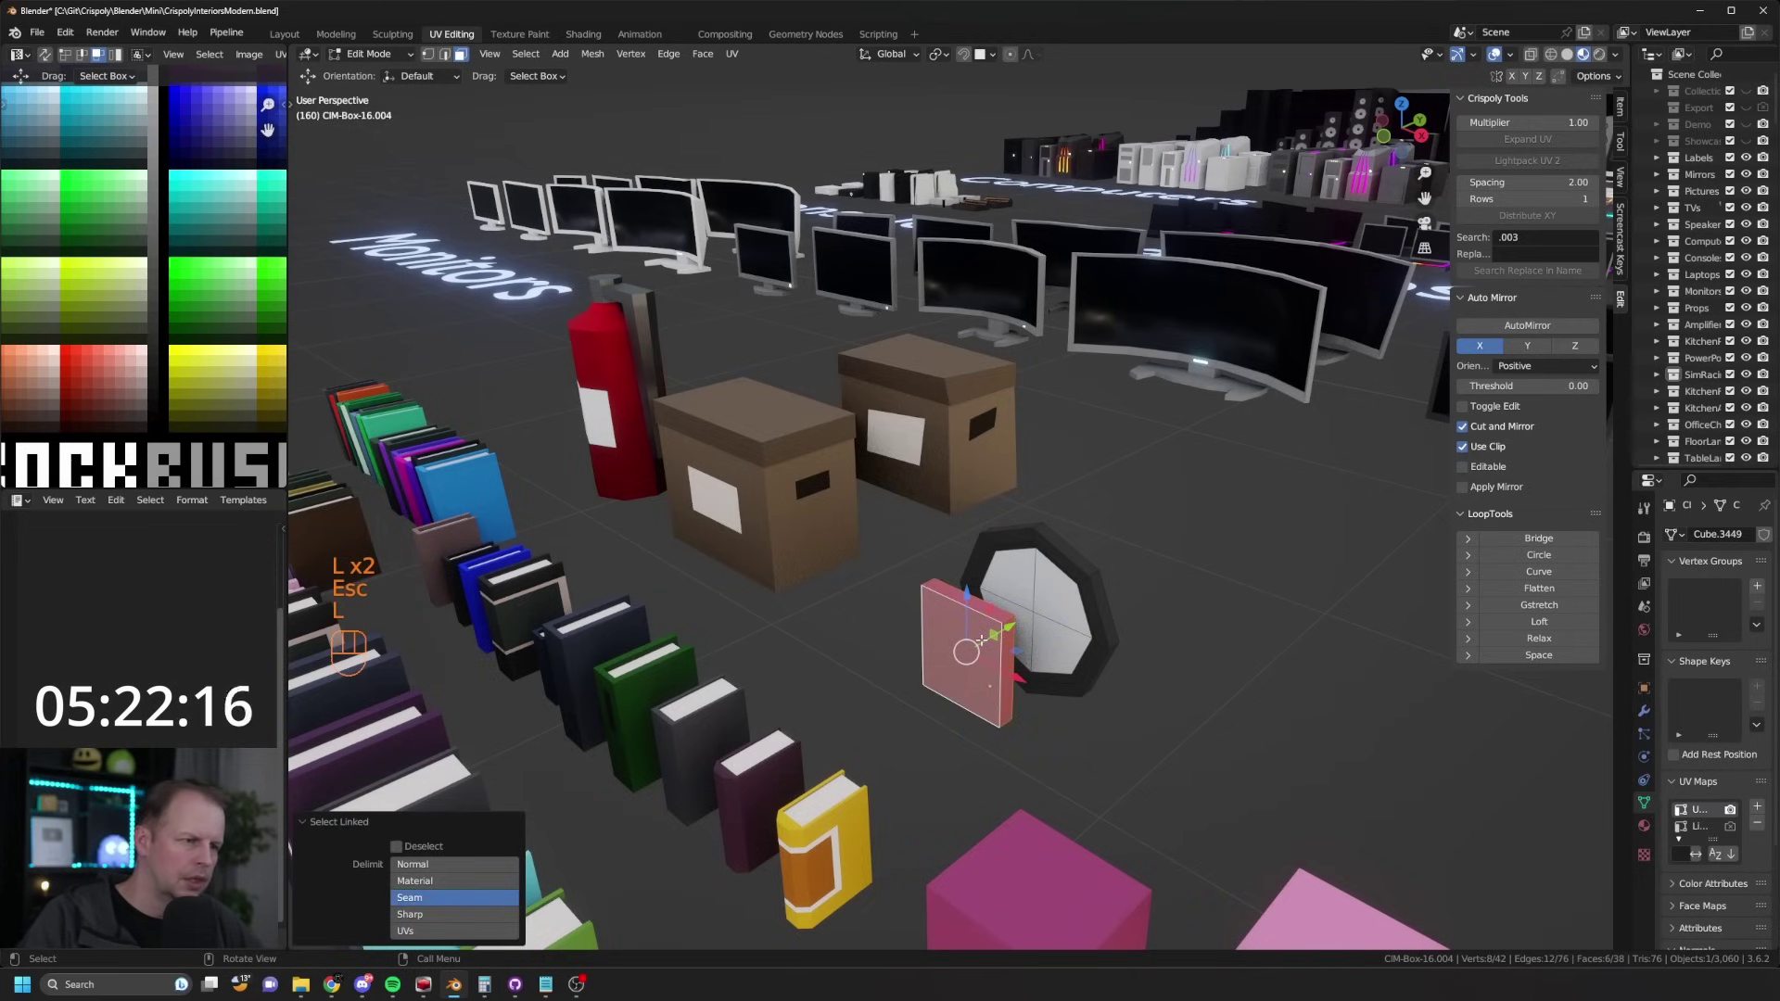
key("Delete")
left_click(932, 488)
Step: Snap the 3D cursor to the centre vertex on the back of the disc
middle_click_drag(932, 489, 797, 581)
key("shift+s")
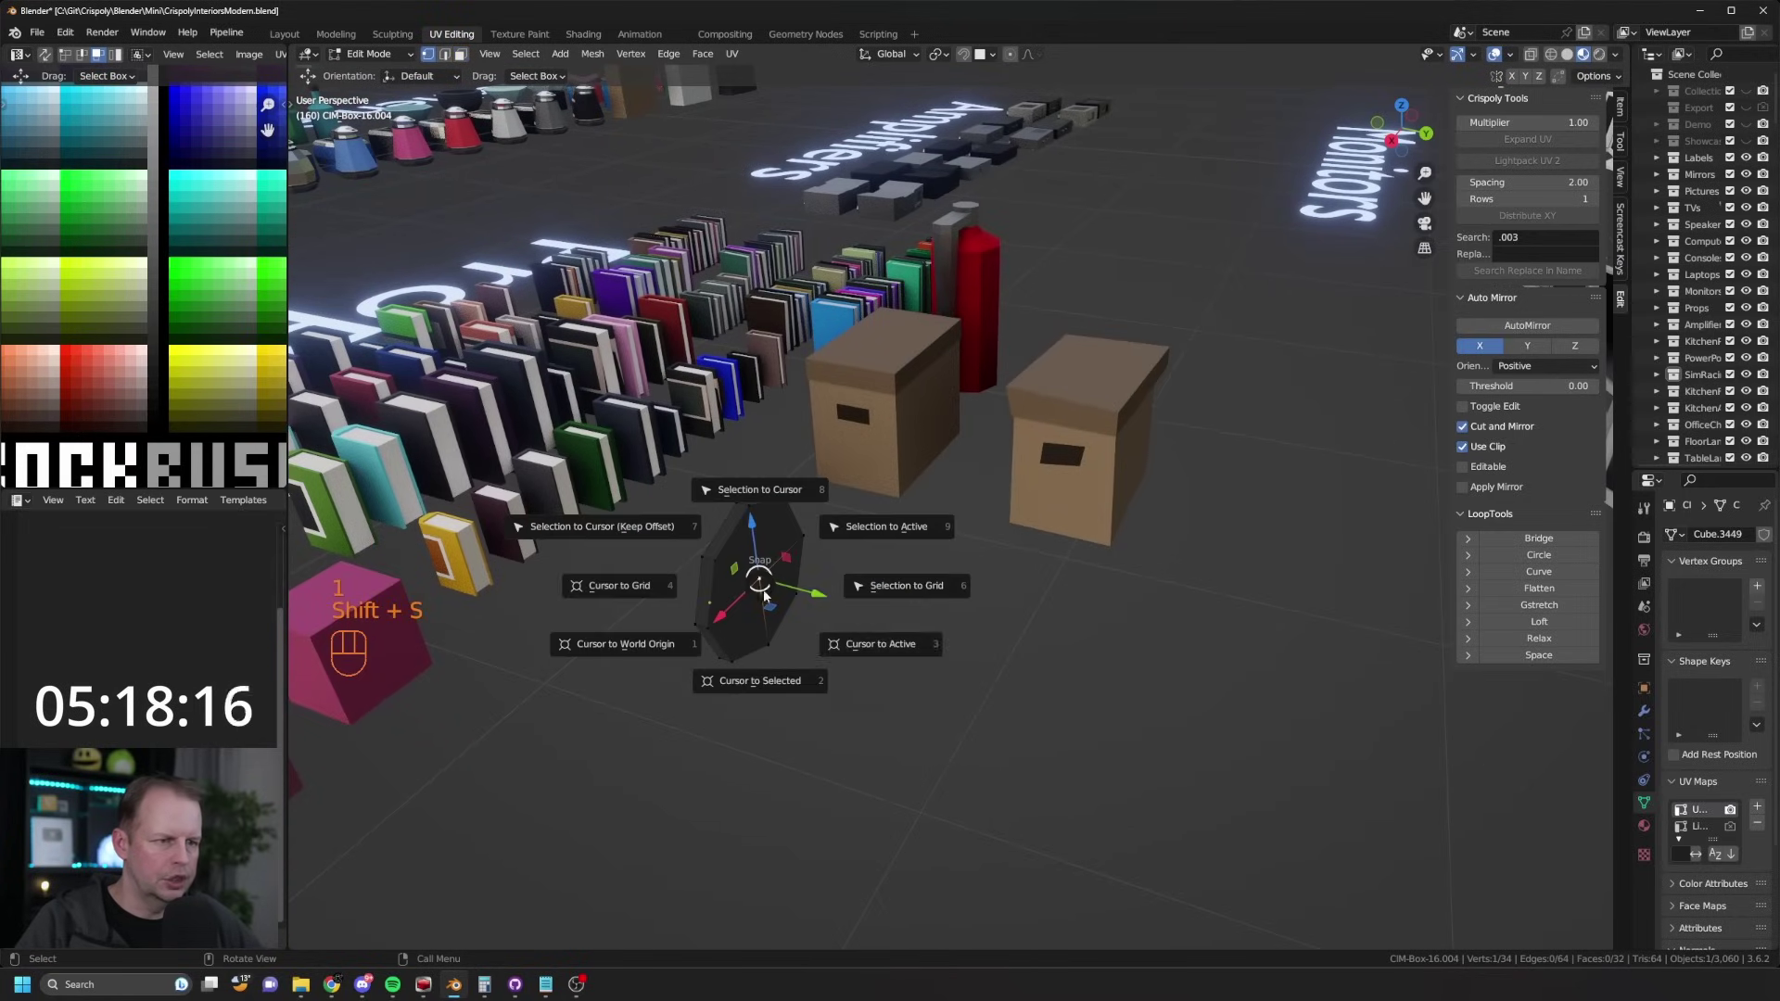
left_click(762, 692)
Step: Set the disc object's origin to the 3D cursor
key("Tab")
right_click(760, 528)
mouse_move(759, 529)
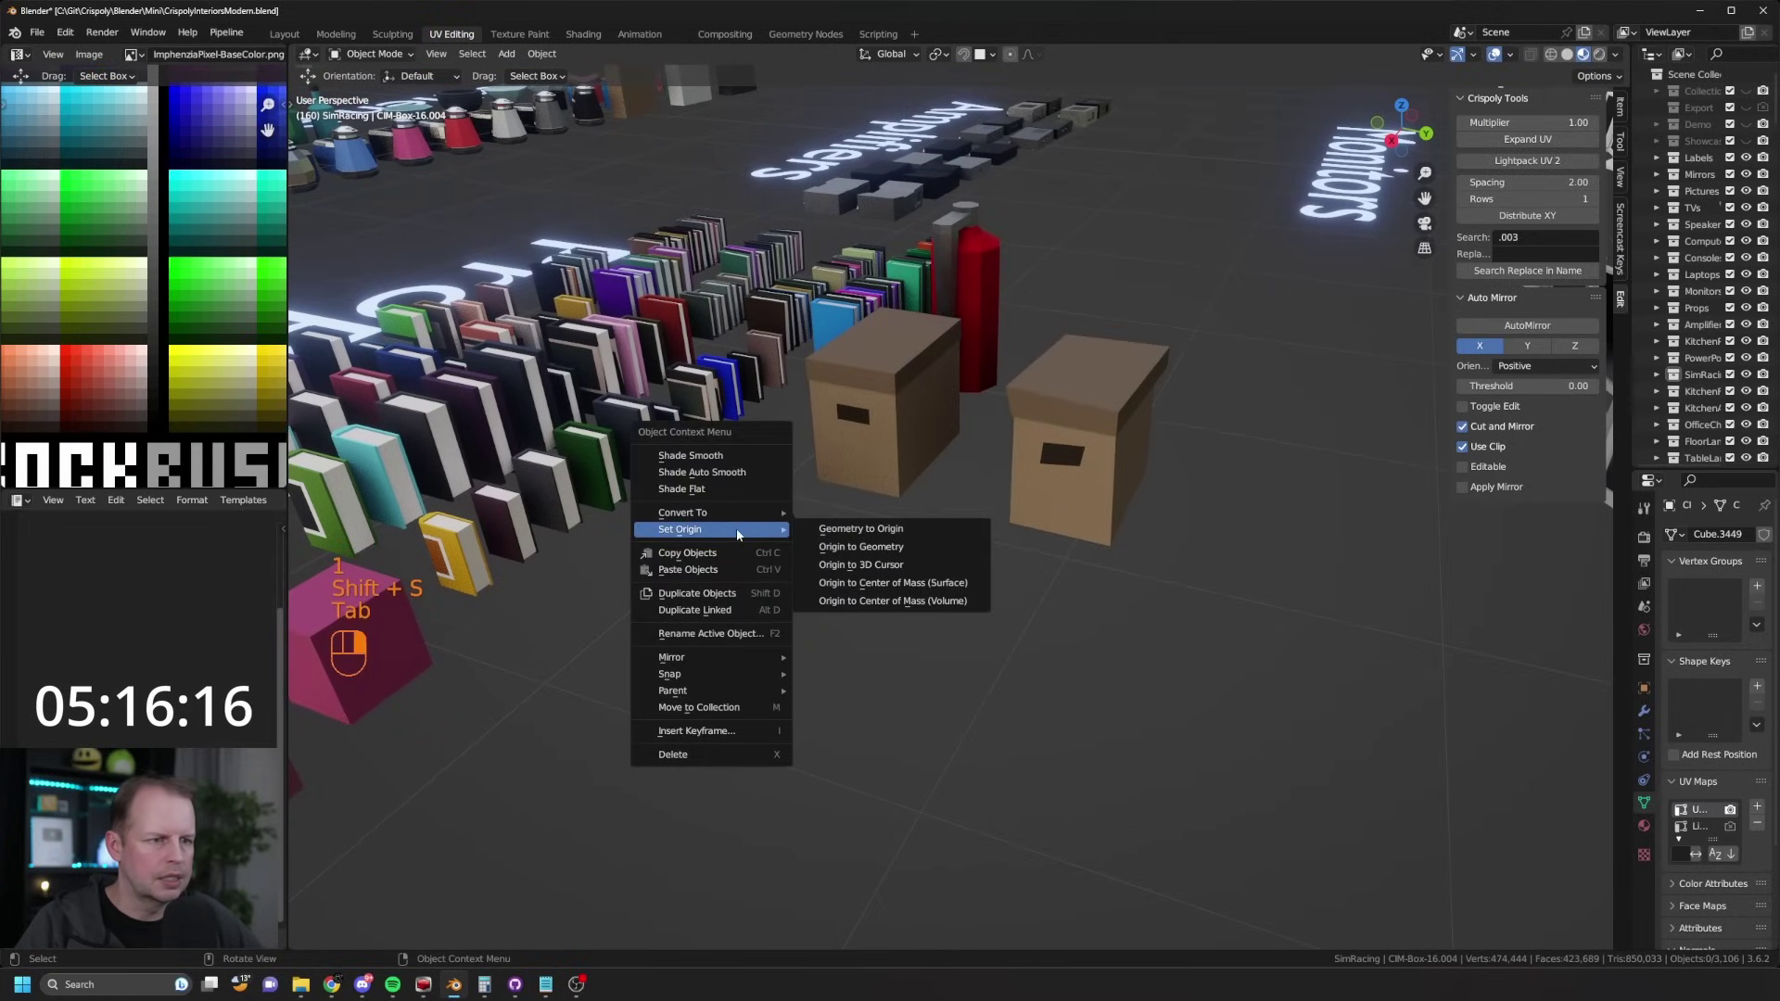
left_click(913, 565)
mouse_move(914, 565)
middle_mouse_down()
mouse_move(786, 546)
mouse_move(1011, 584)
mouse_move(883, 581)
middle_mouse_up()
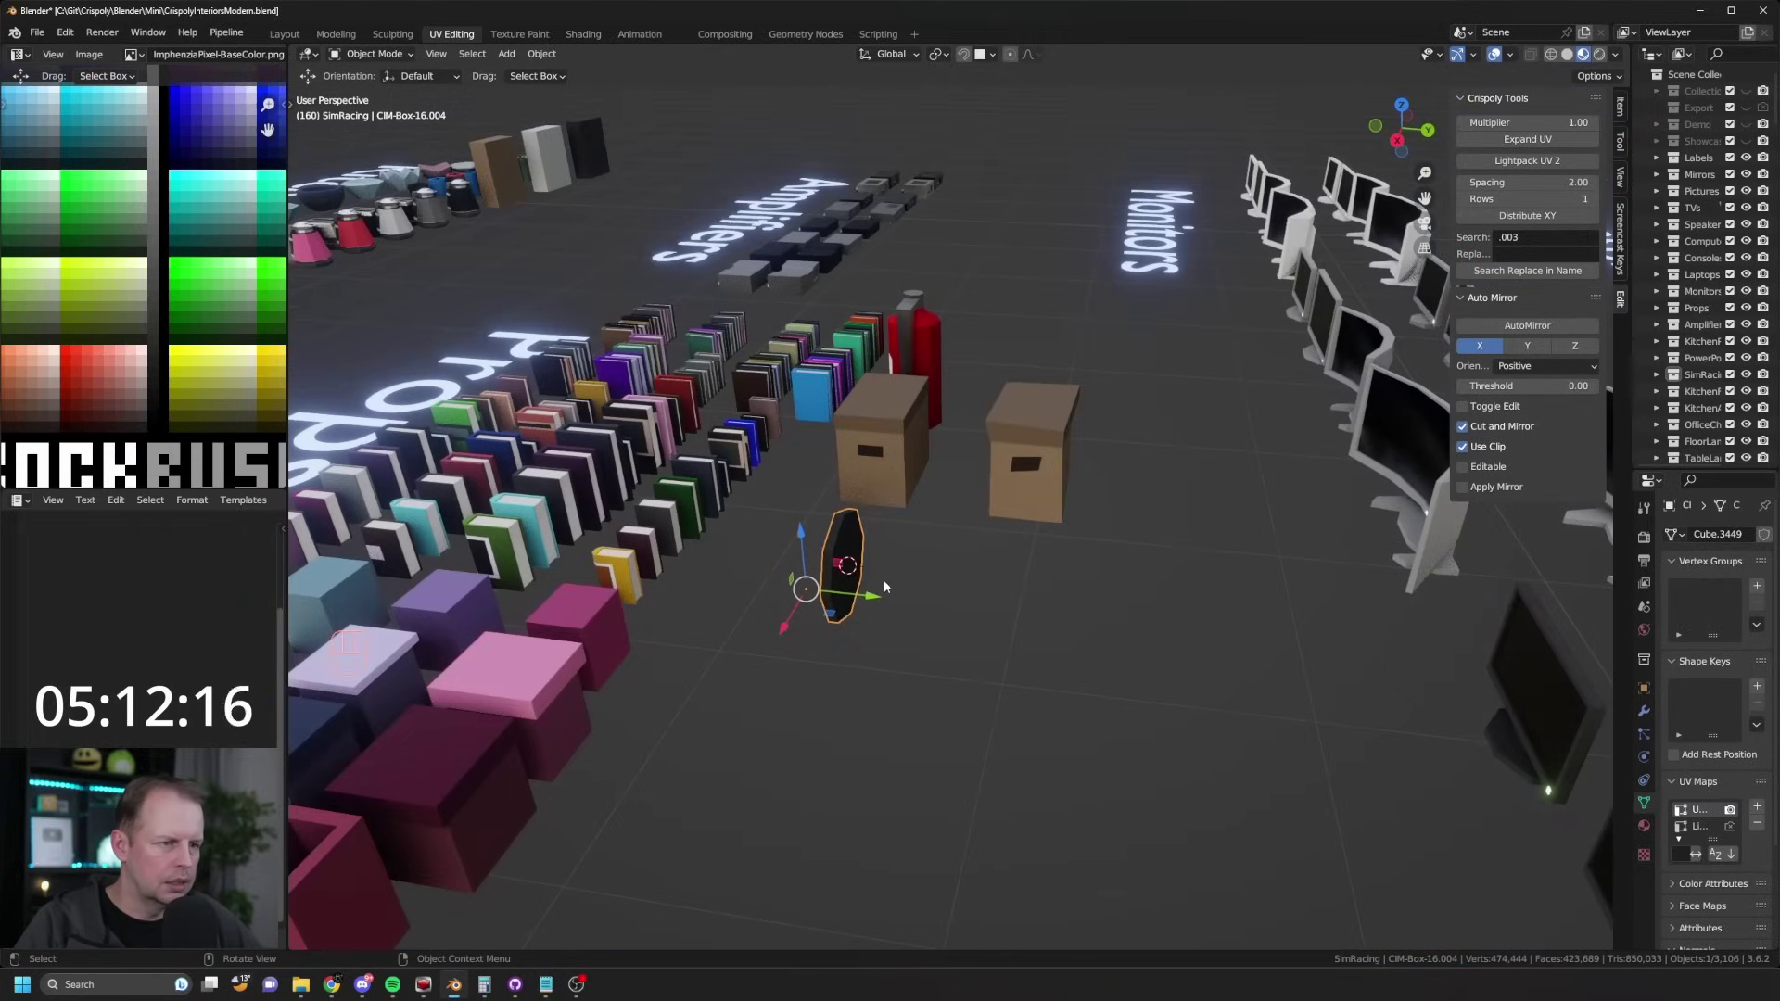
right_click(847, 554)
key("Escape")
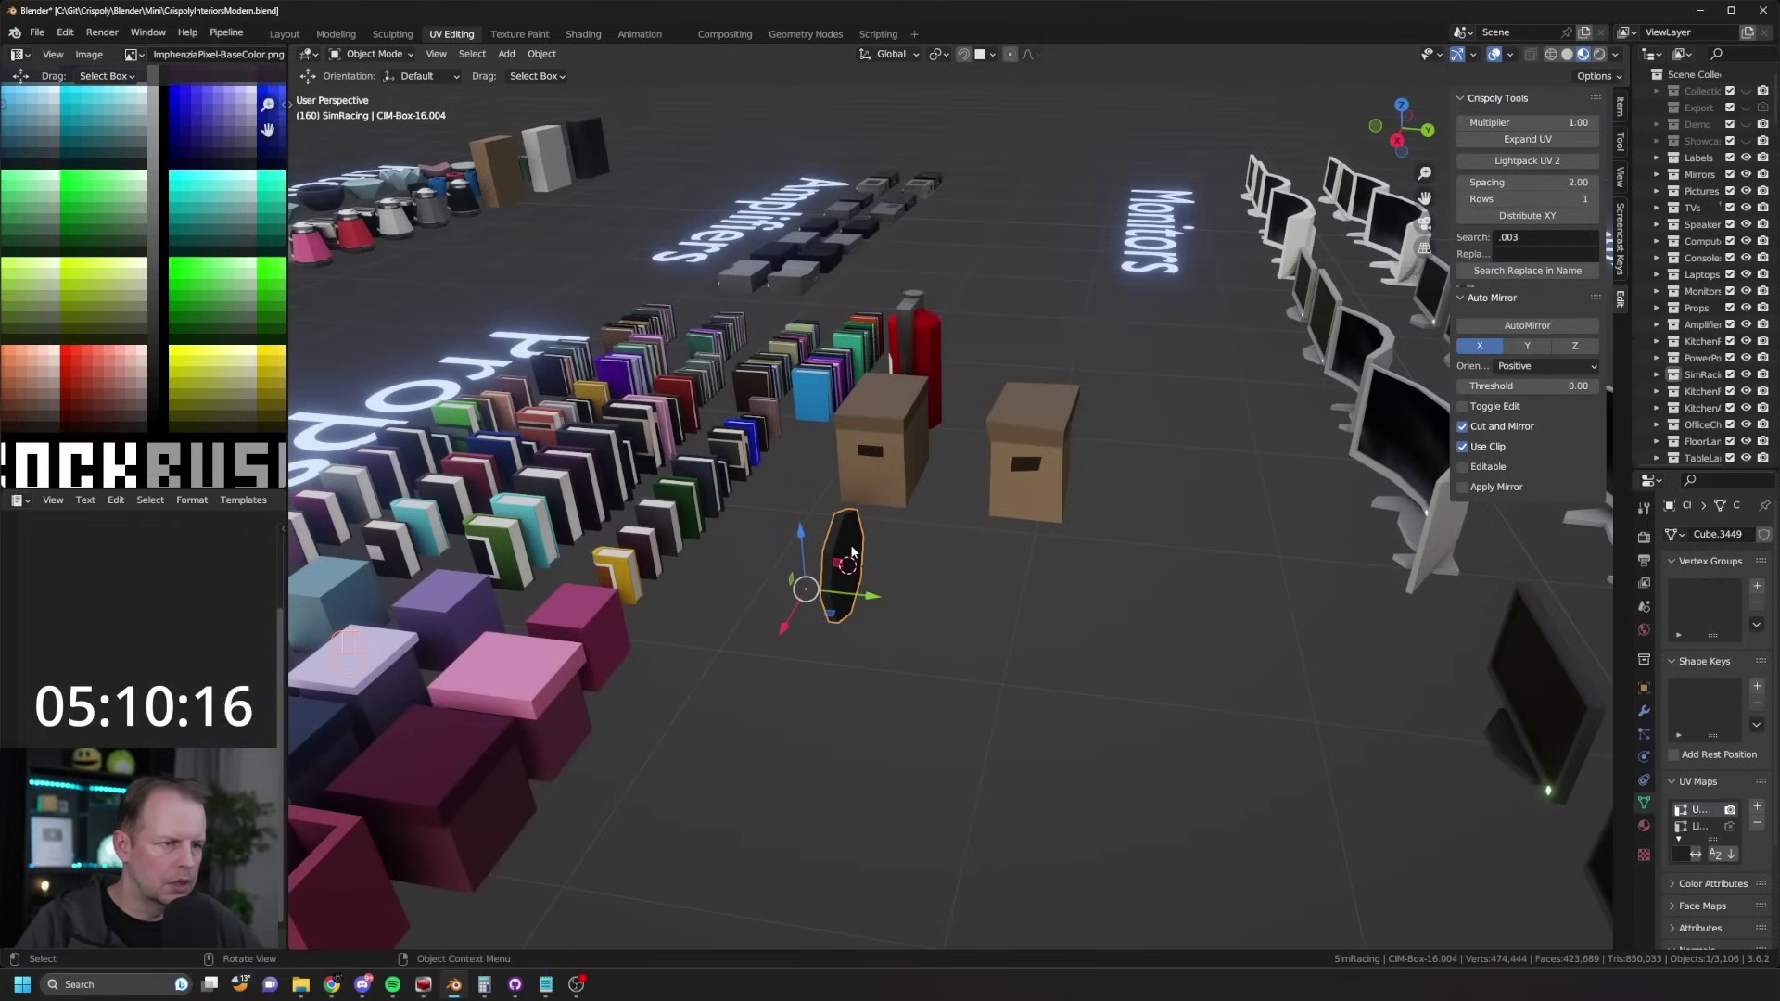
right_click(852, 552)
mouse_move(854, 552)
left_click(986, 585)
middle_click_drag(986, 591, 995, 591)
left_click_drag(1003, 551, 994, 559)
middle_click_drag(994, 558, 1055, 566)
Step: Duplicate the disc about 0.37 m along the Y axis
key("shift+d")
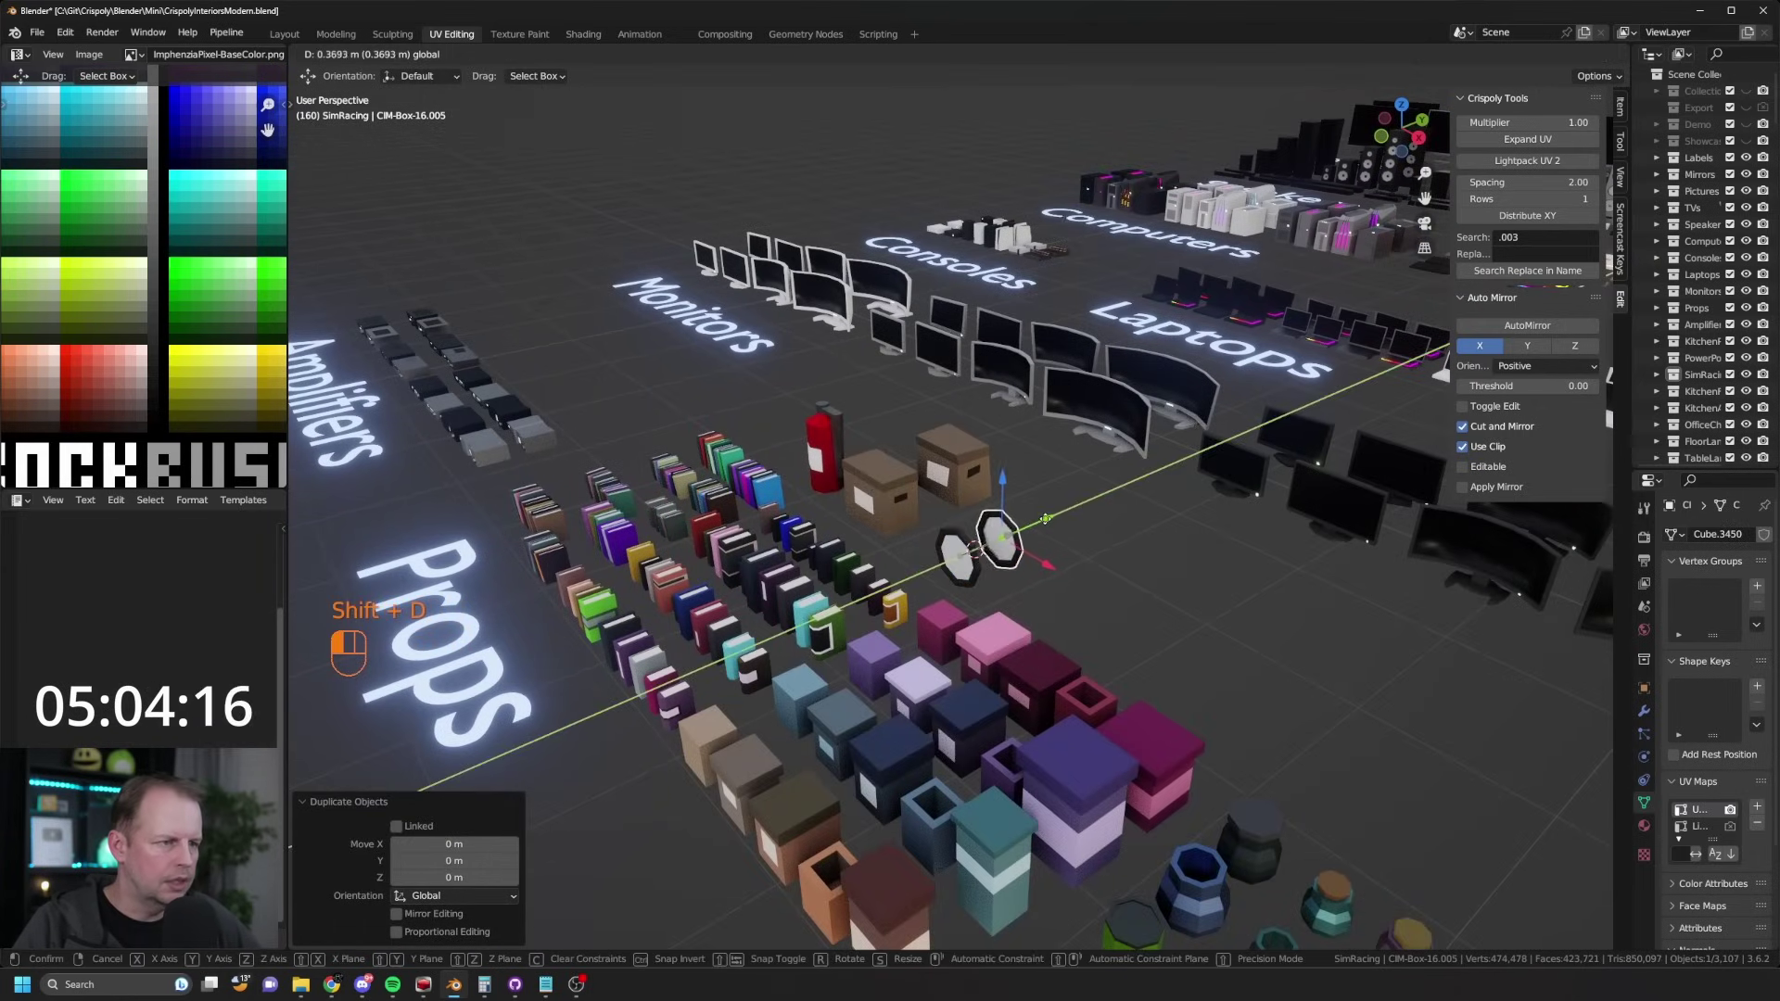
left_click(1046, 521)
scroll(1040, 529, "up", 3)
Step: Recolour the second disc's frame by moving its rim UVs onto a dark brown shade at the low end of the orange swatches
key("Tab")
key("a")
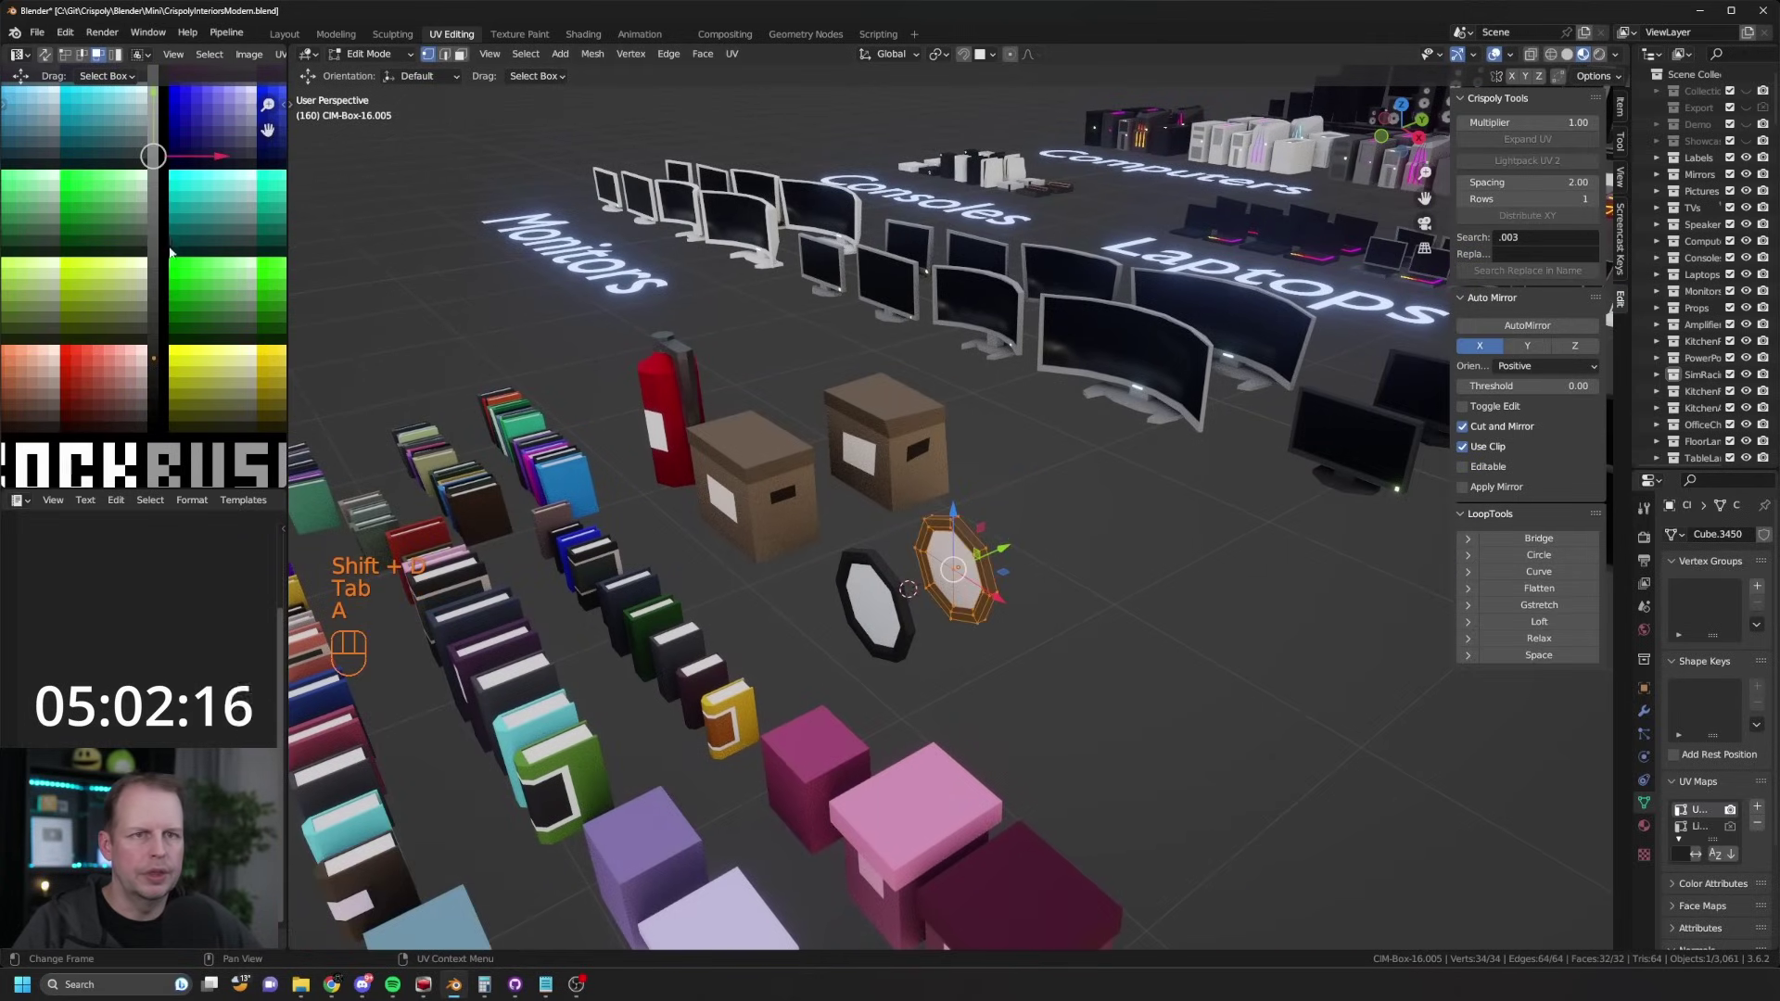
scroll(170, 252, "down", 2)
key("a")
key("a")
key("b")
left_click_drag(134, 306, 190, 362)
key("g")
left_click(45, 356)
middle_click_drag(44, 356, 228, 316, "shift")
scroll(228, 316, "up", 2)
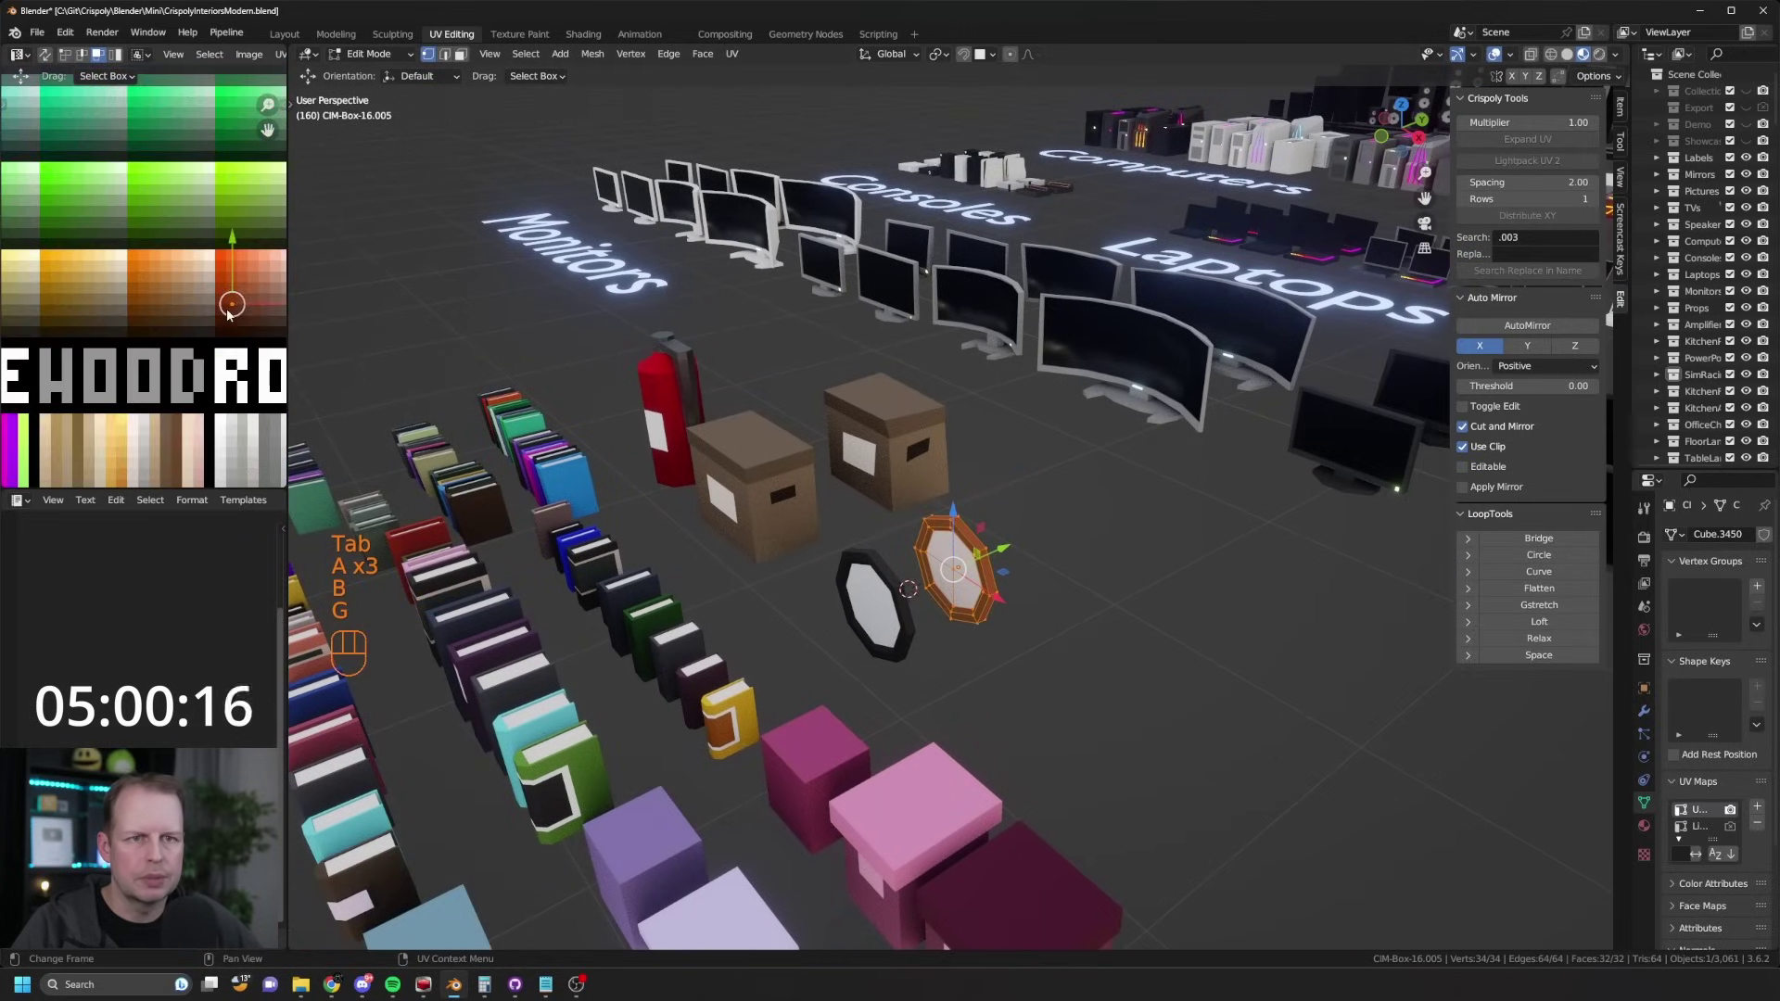
key("g")
left_click(185, 317)
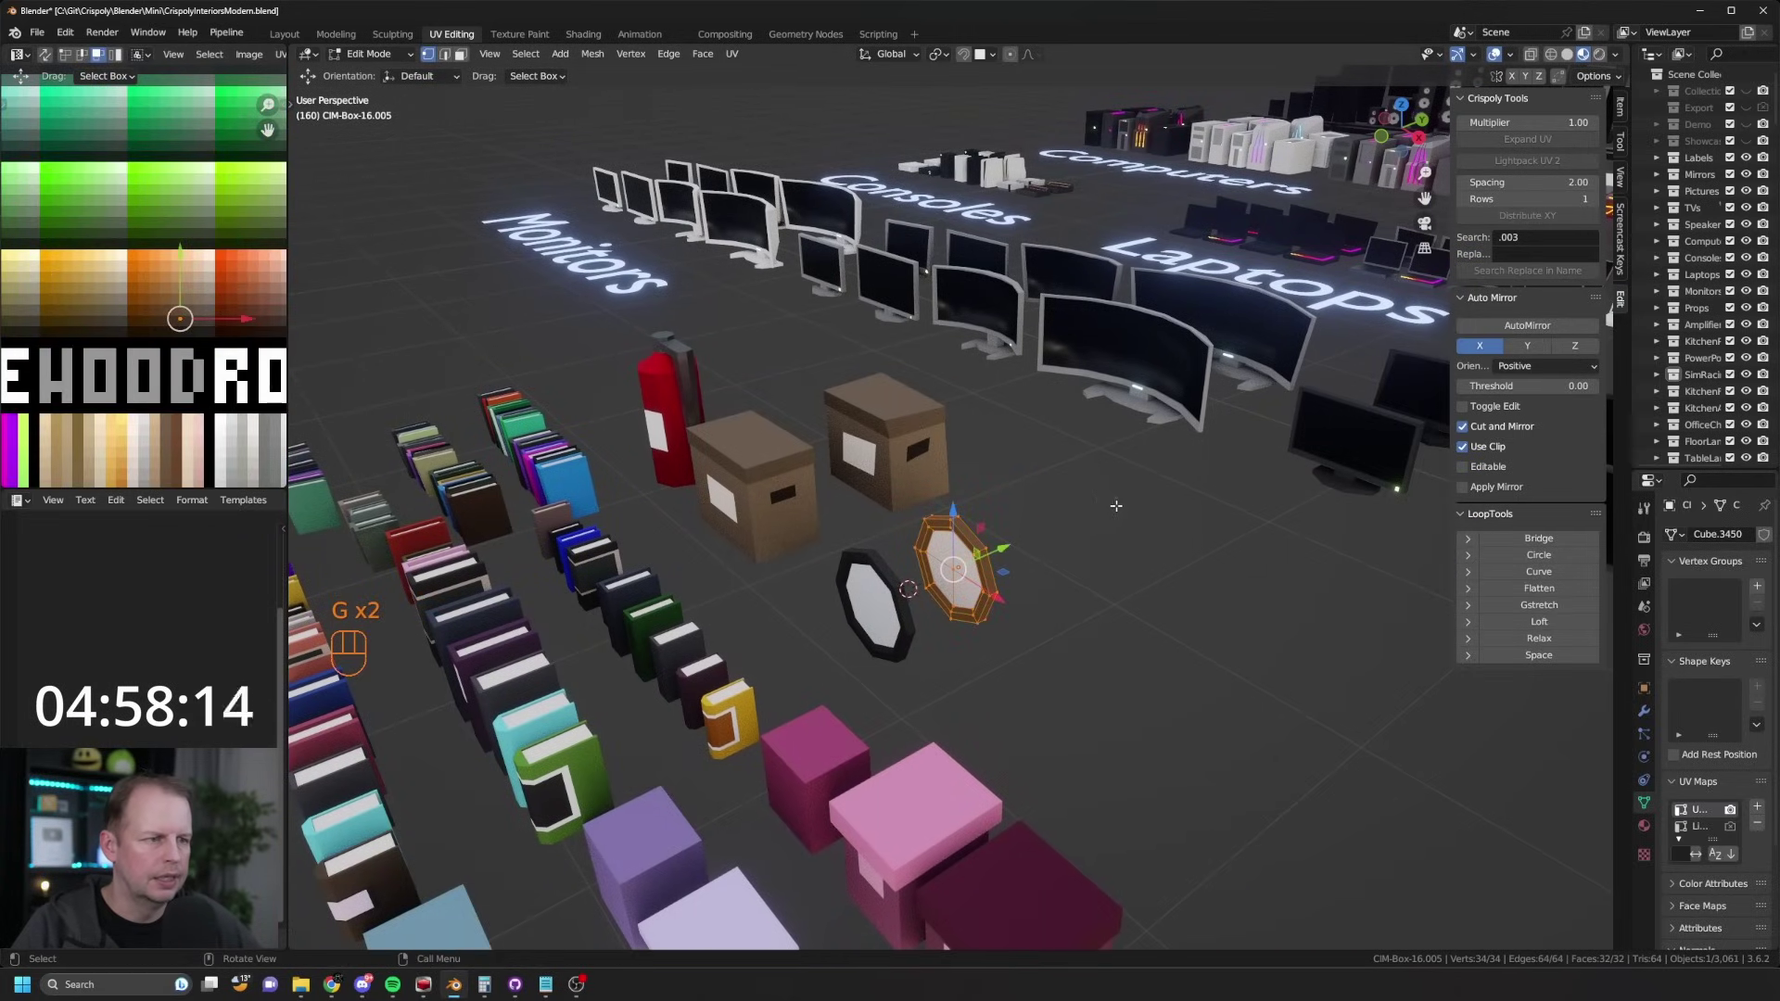
key("Tab")
key("Tab")
scroll(1084, 538, "down", 1)
left_click(1013, 554)
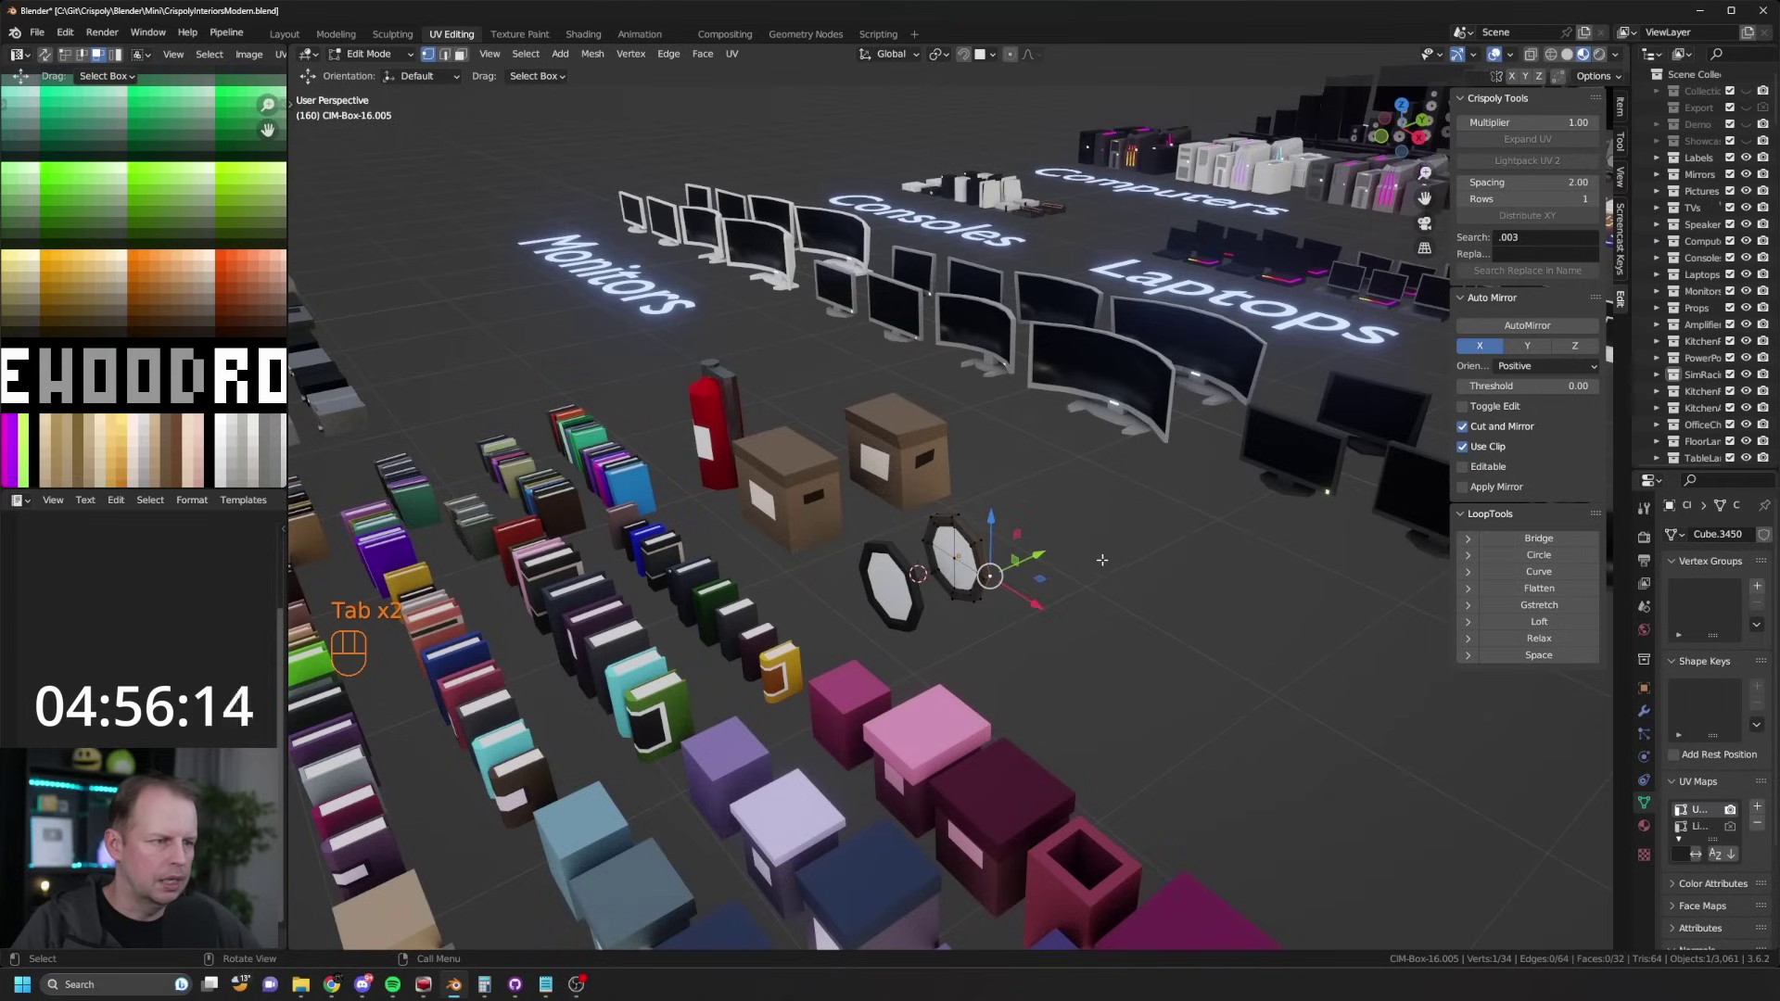
key("Tab")
Step: Duplicate the brown-framed disc along the Y axis to add a third disc to the row
left_click(986, 560)
middle_click_drag(1094, 547, 1058, 554)
key("shift+d")
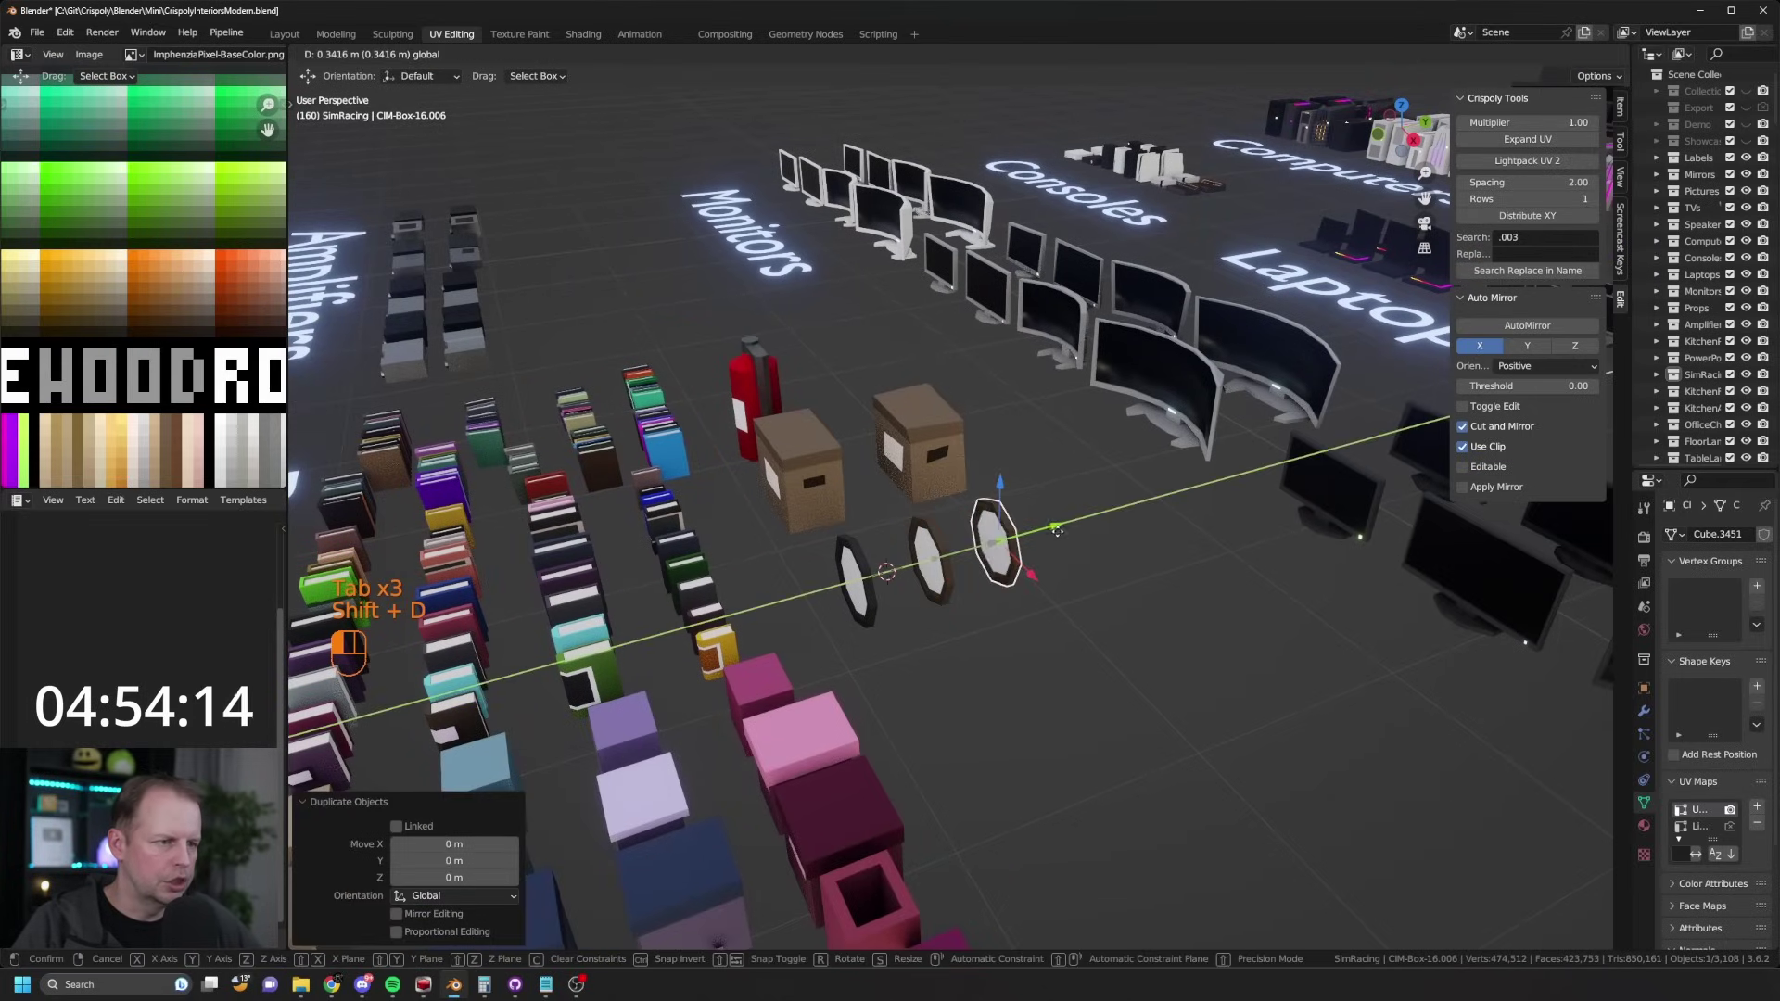
left_click(1122, 543)
Step: Recolour the third disc's frame by moving its rim UVs onto the greyscale strip beside the Metal swatches
key("Tab")
key("a")
scroll(137, 280, "down", 1)
key("a")
key("a")
key("b")
left_click_drag(154, 280, 210, 338)
key("g")
left_click(218, 394)
middle_click_drag(218, 394, 145, 186, "shift")
key("g")
left_click(200, 372)
middle_click_drag(201, 372, 154, 230, "shift")
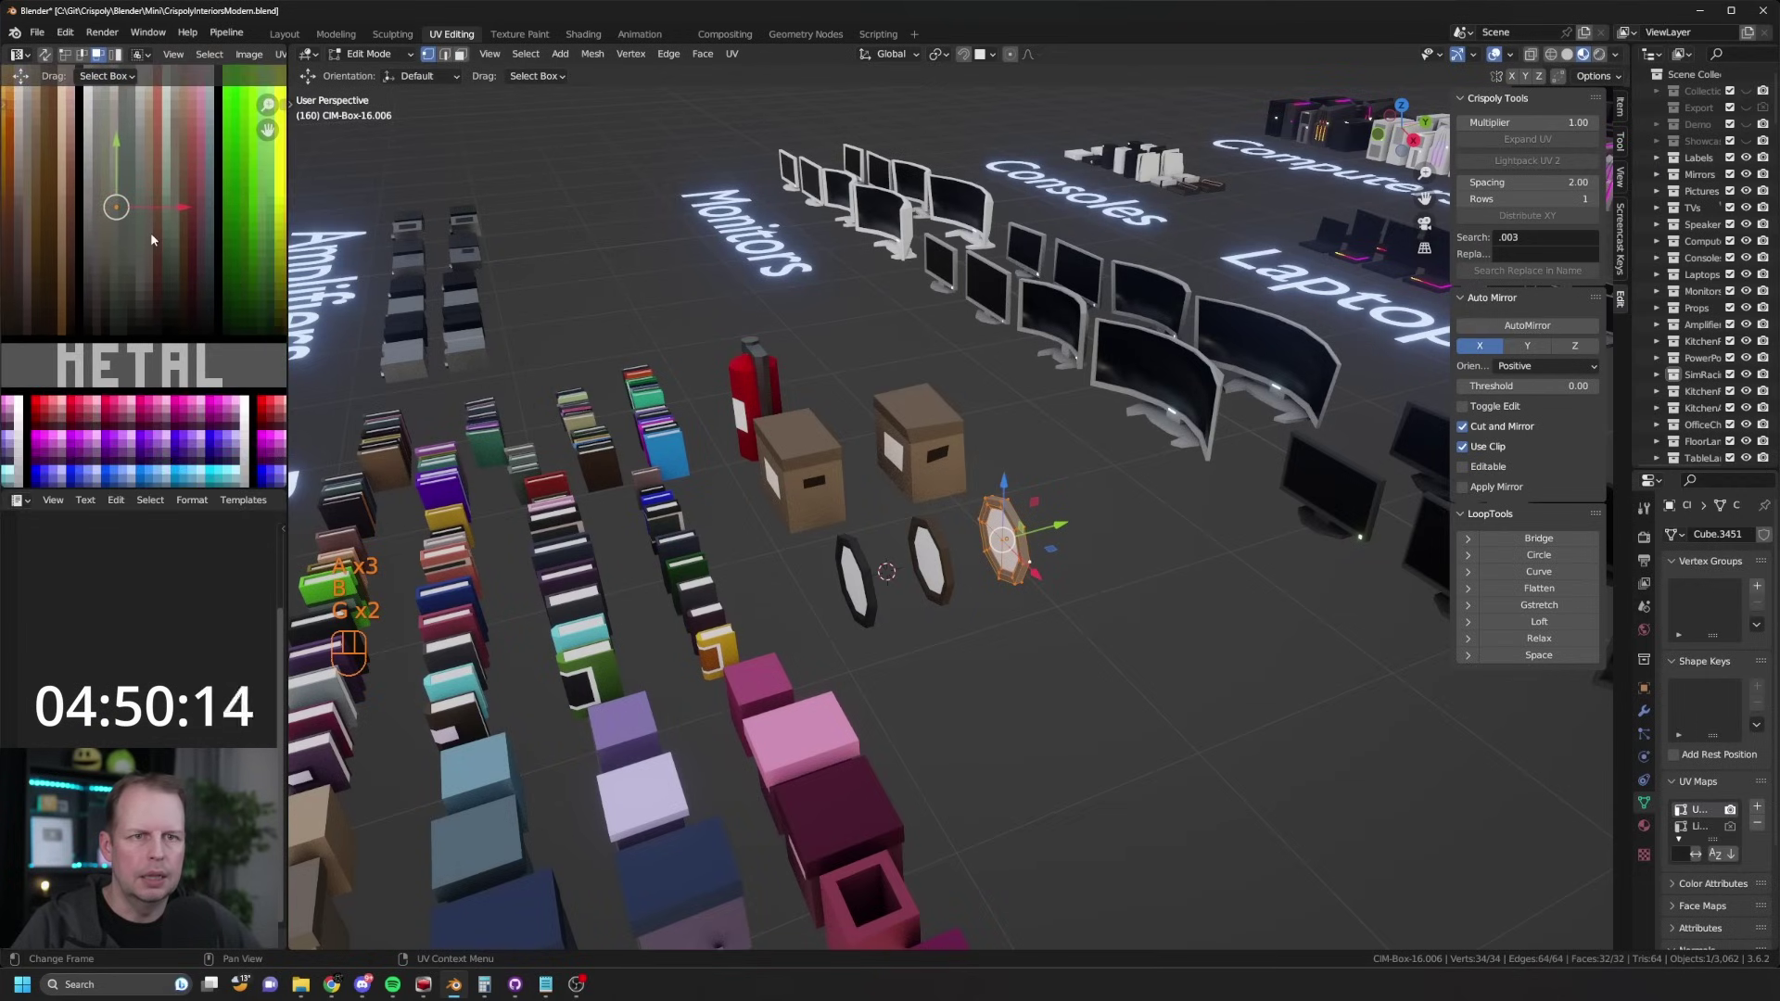
key("g")
left_click(198, 438)
middle_click_drag(199, 438, 124, 321, "shift")
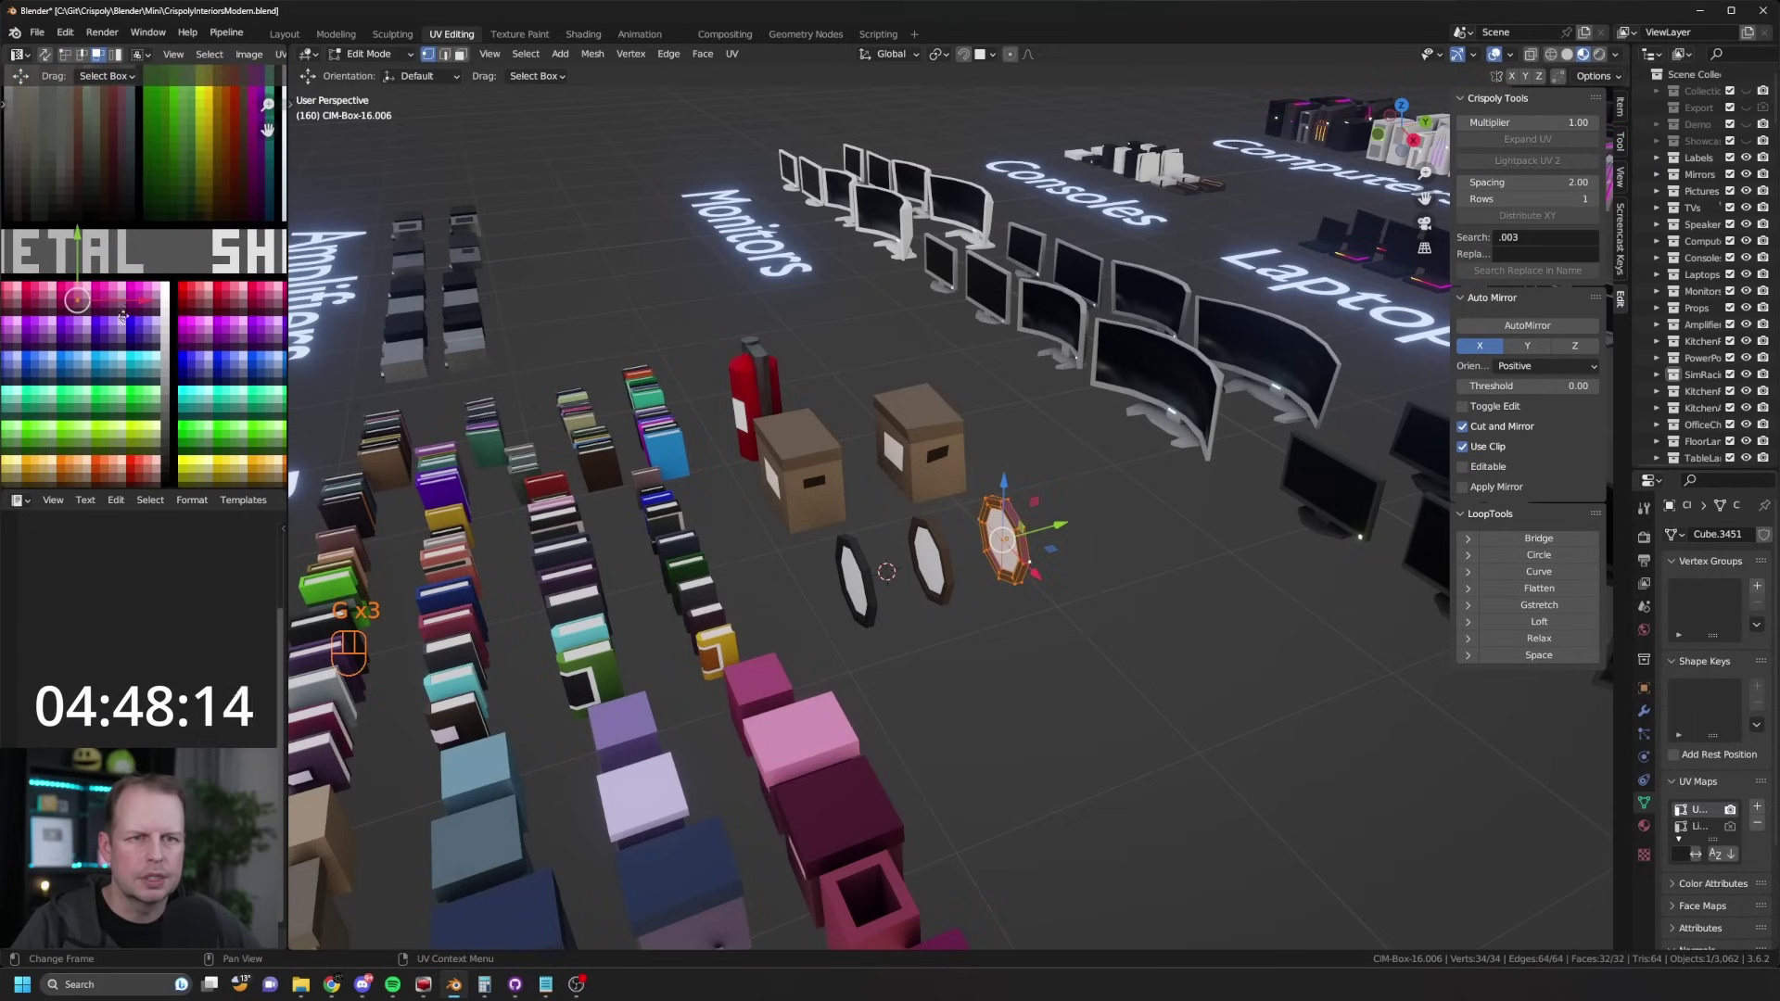
key("g")
key("g")
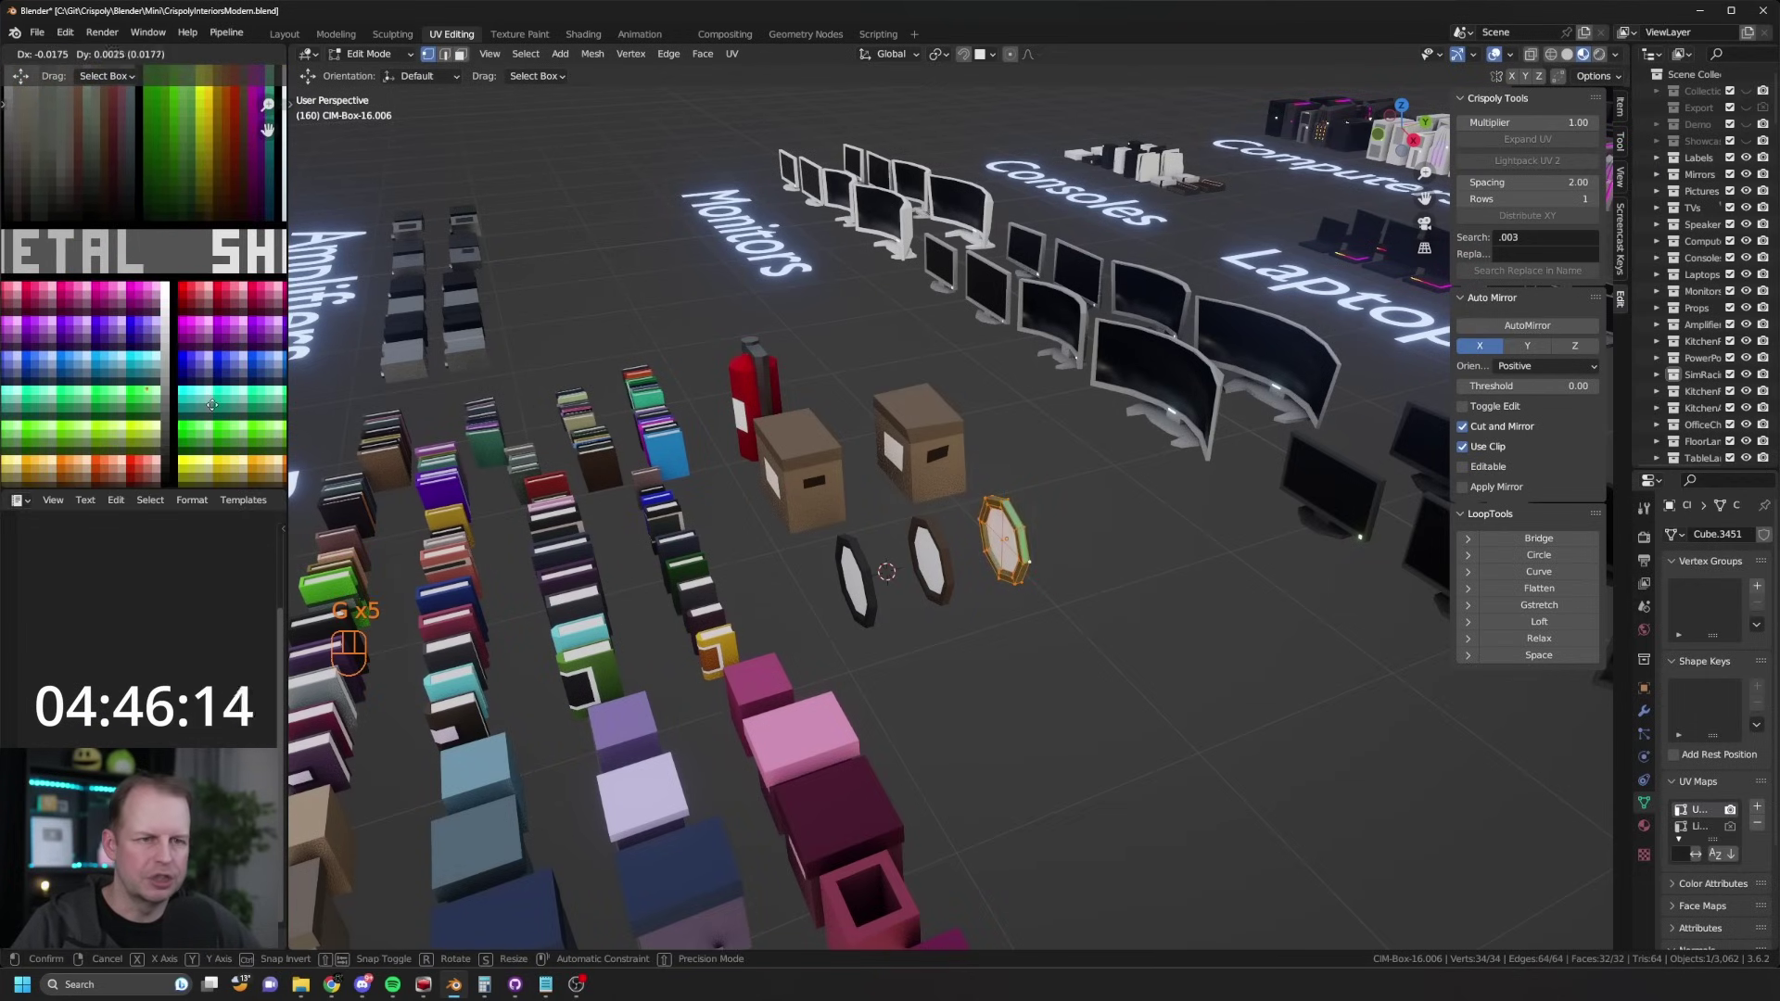
left_click(231, 408)
key("Tab")
Step: Open the light-blue bowl among the kitchen props for mesh editing in face selection mode
scroll(876, 529, "down", 2)
middle_click_drag(877, 528, 1007, 542)
scroll(1007, 543, "up", 3)
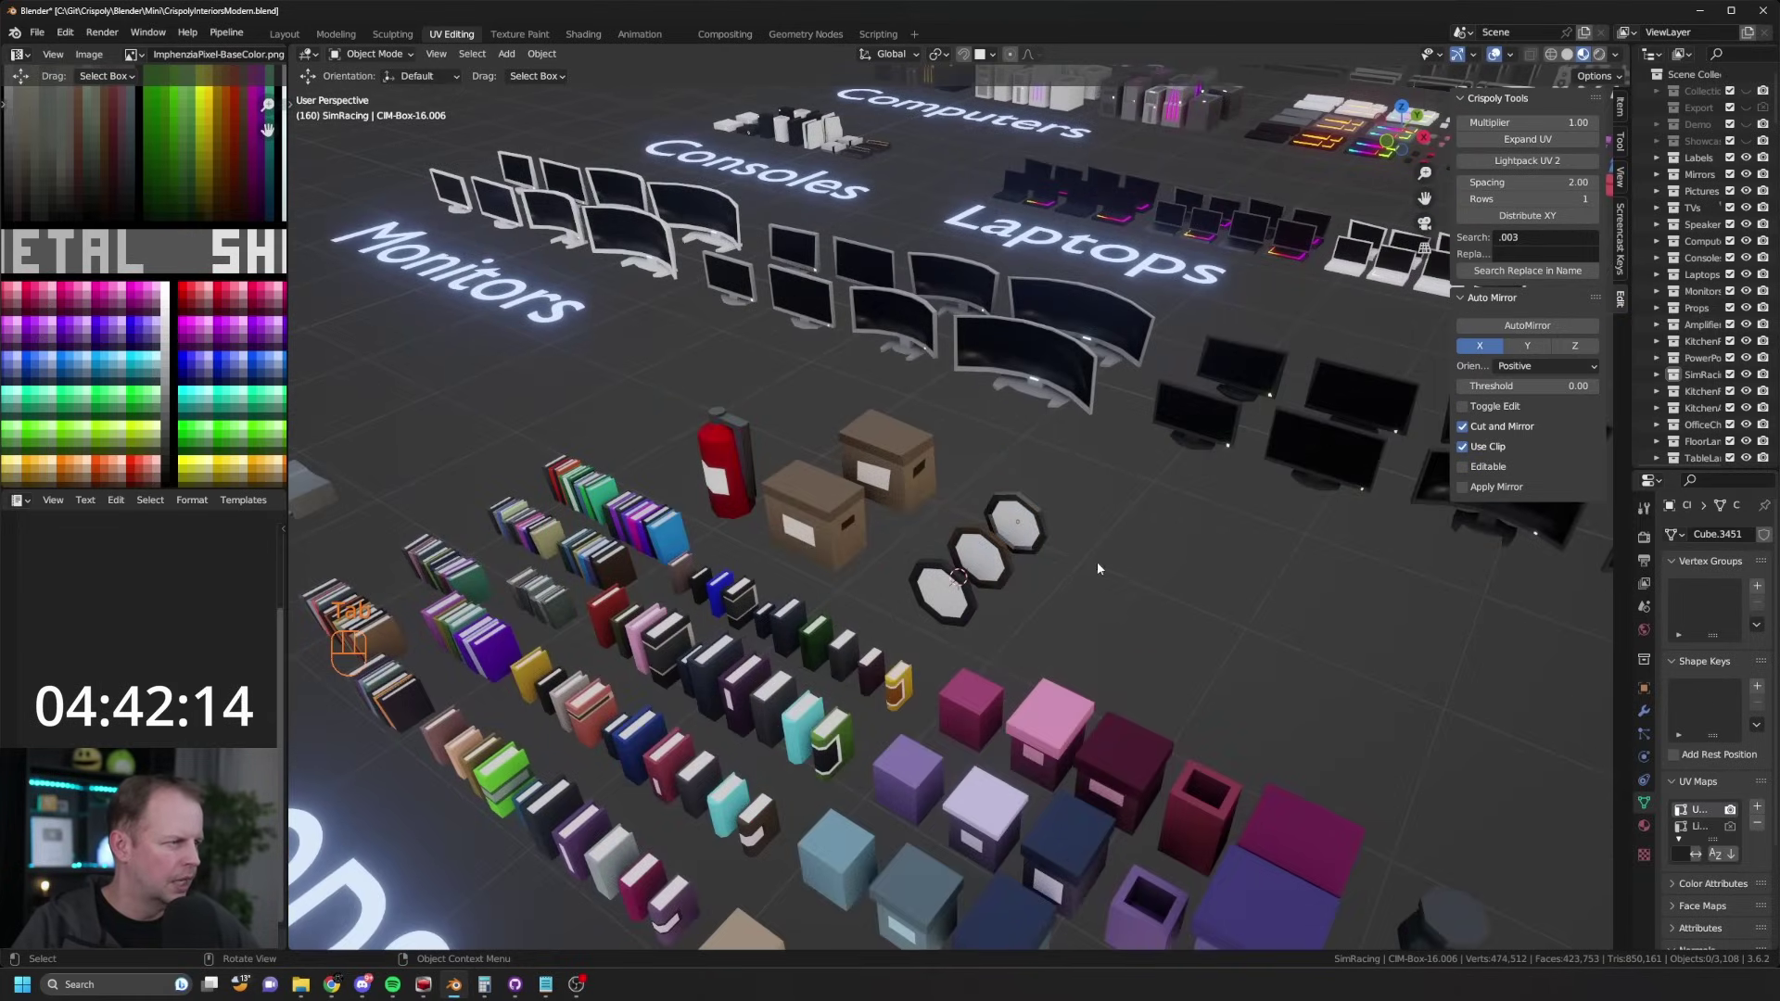
scroll(894, 575, "down", 2)
middle_click_drag(894, 575, 642, 438)
scroll(860, 506, "up", 4)
key("Tab")
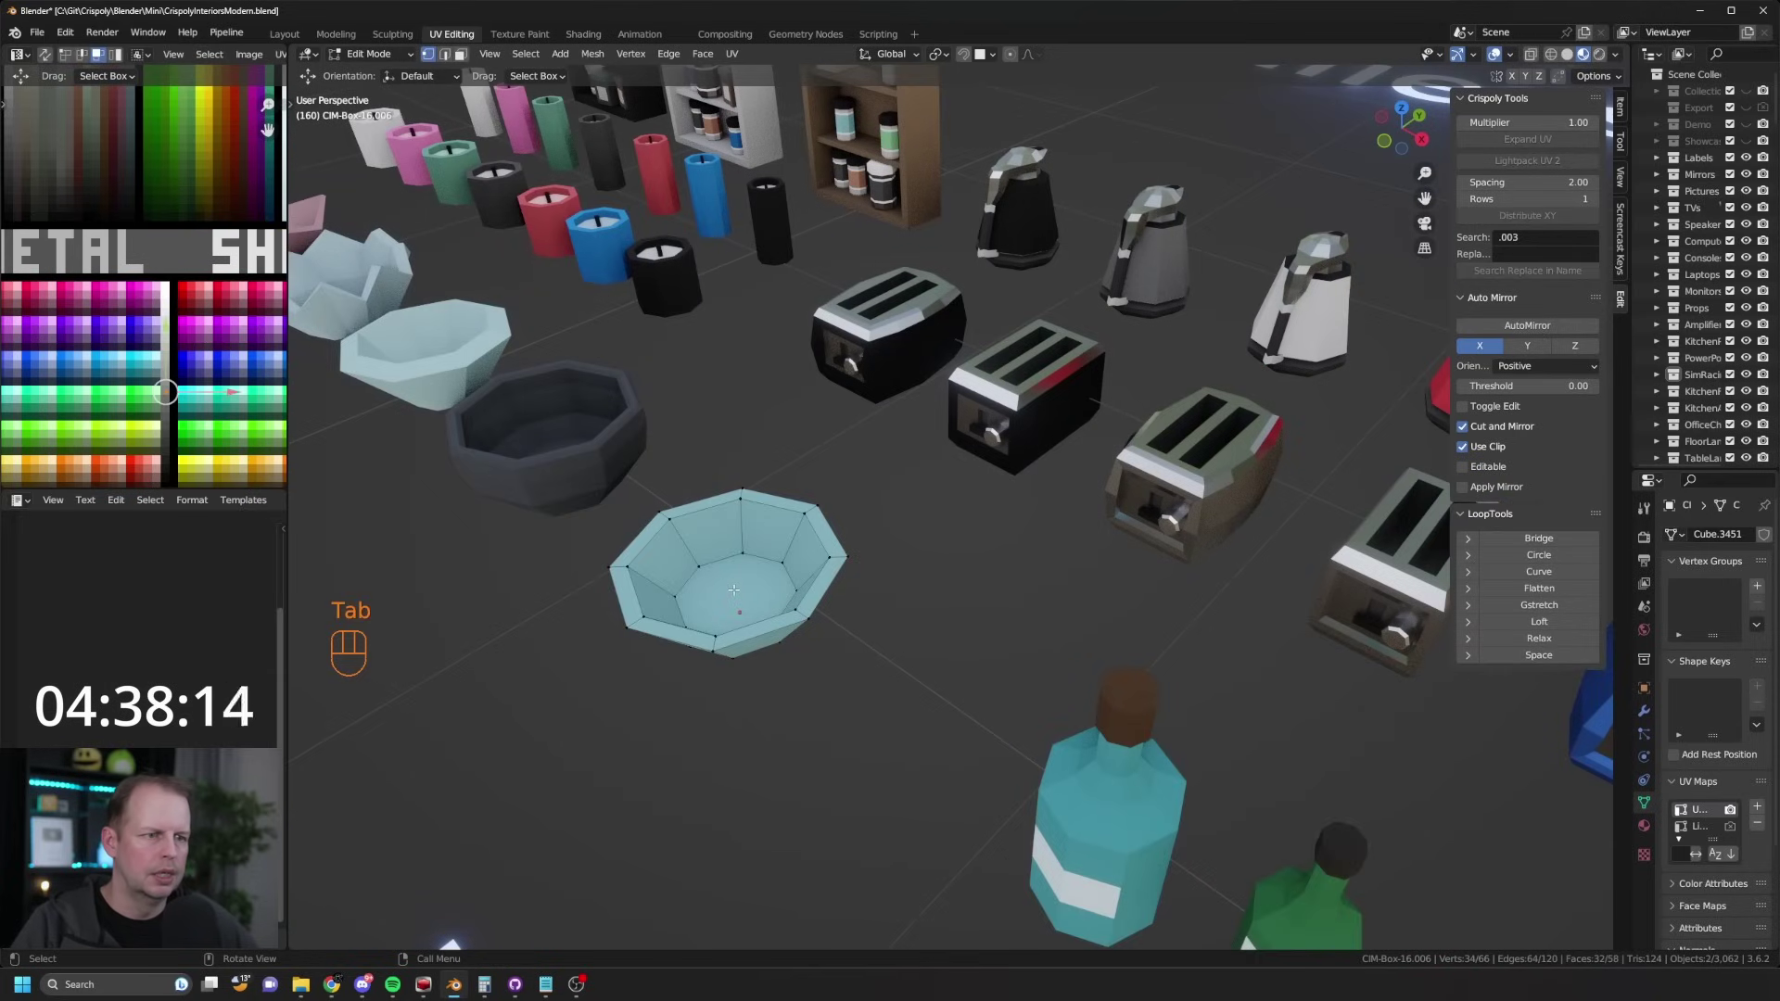
scroll(736, 581, "down", 4)
scroll(736, 581, "up", 4)
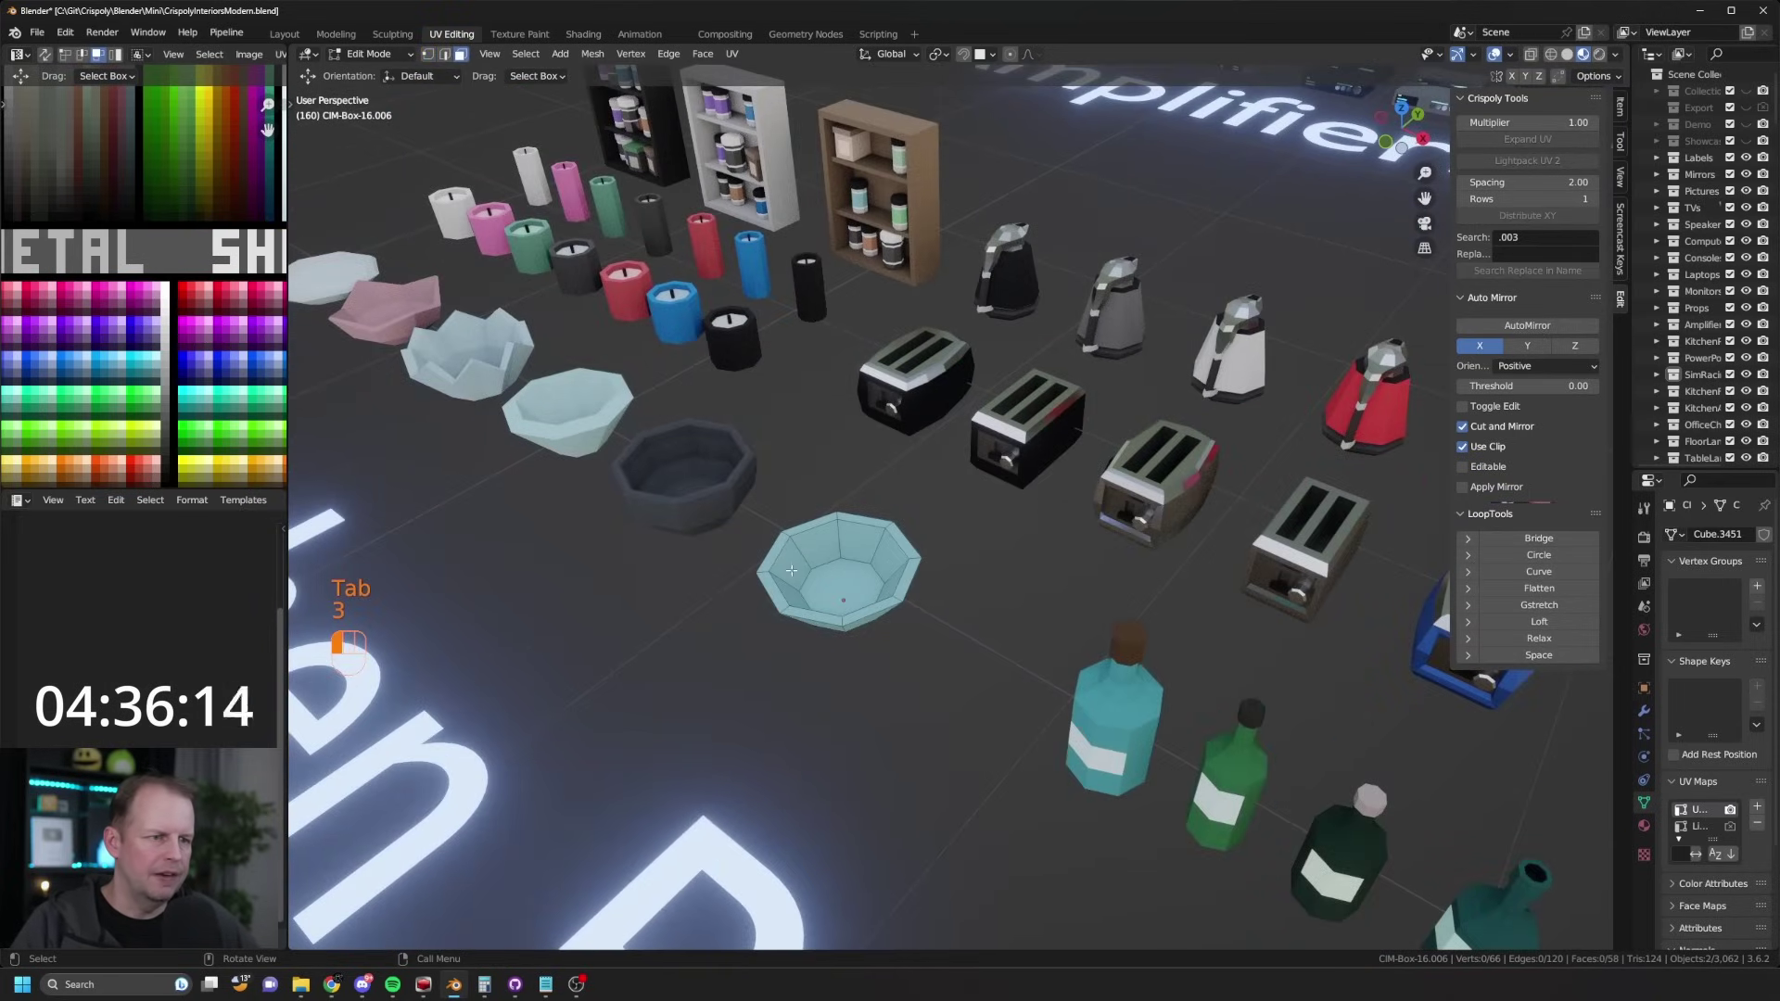
key("3")
left_click(858, 556)
key("shift+d")
right_click(845, 591)
left_click_drag(842, 596, 912, 588)
key("x")
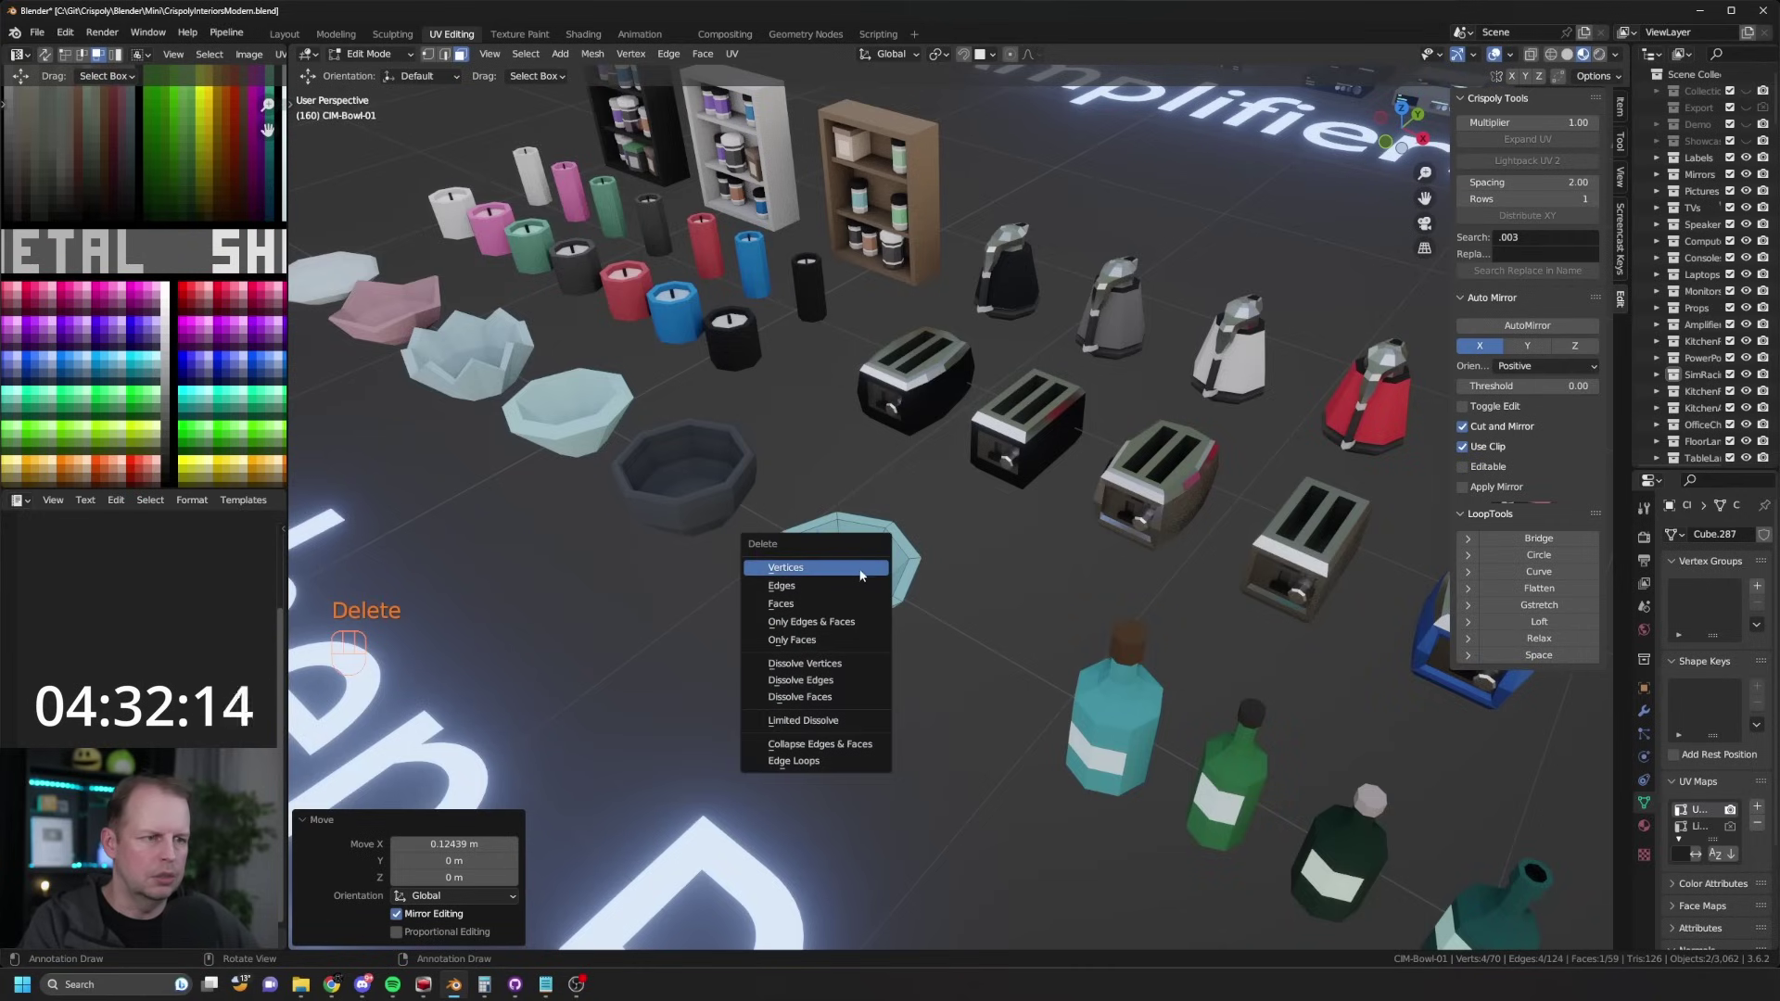
left_click(841, 575)
Step: Duplicate the bowl's inner bottom face in place and scale the copy to 0.385
left_click(851, 587)
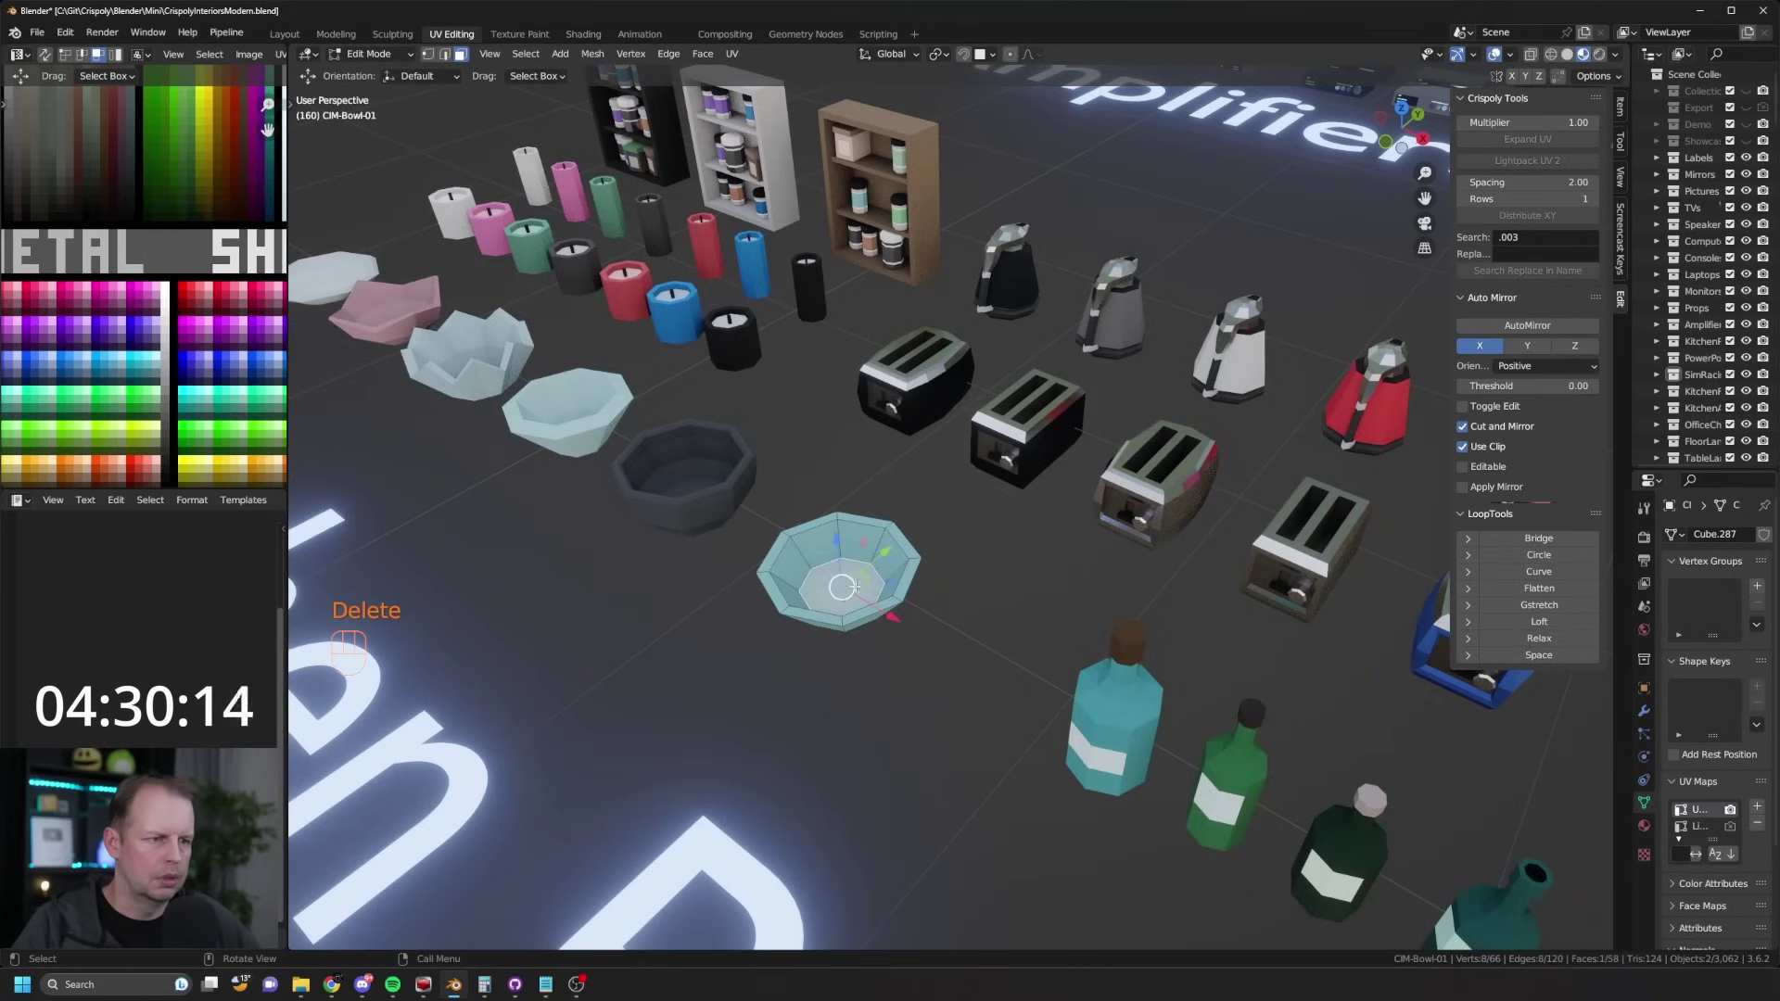
key("shift+d")
key("s")
left_click(875, 601)
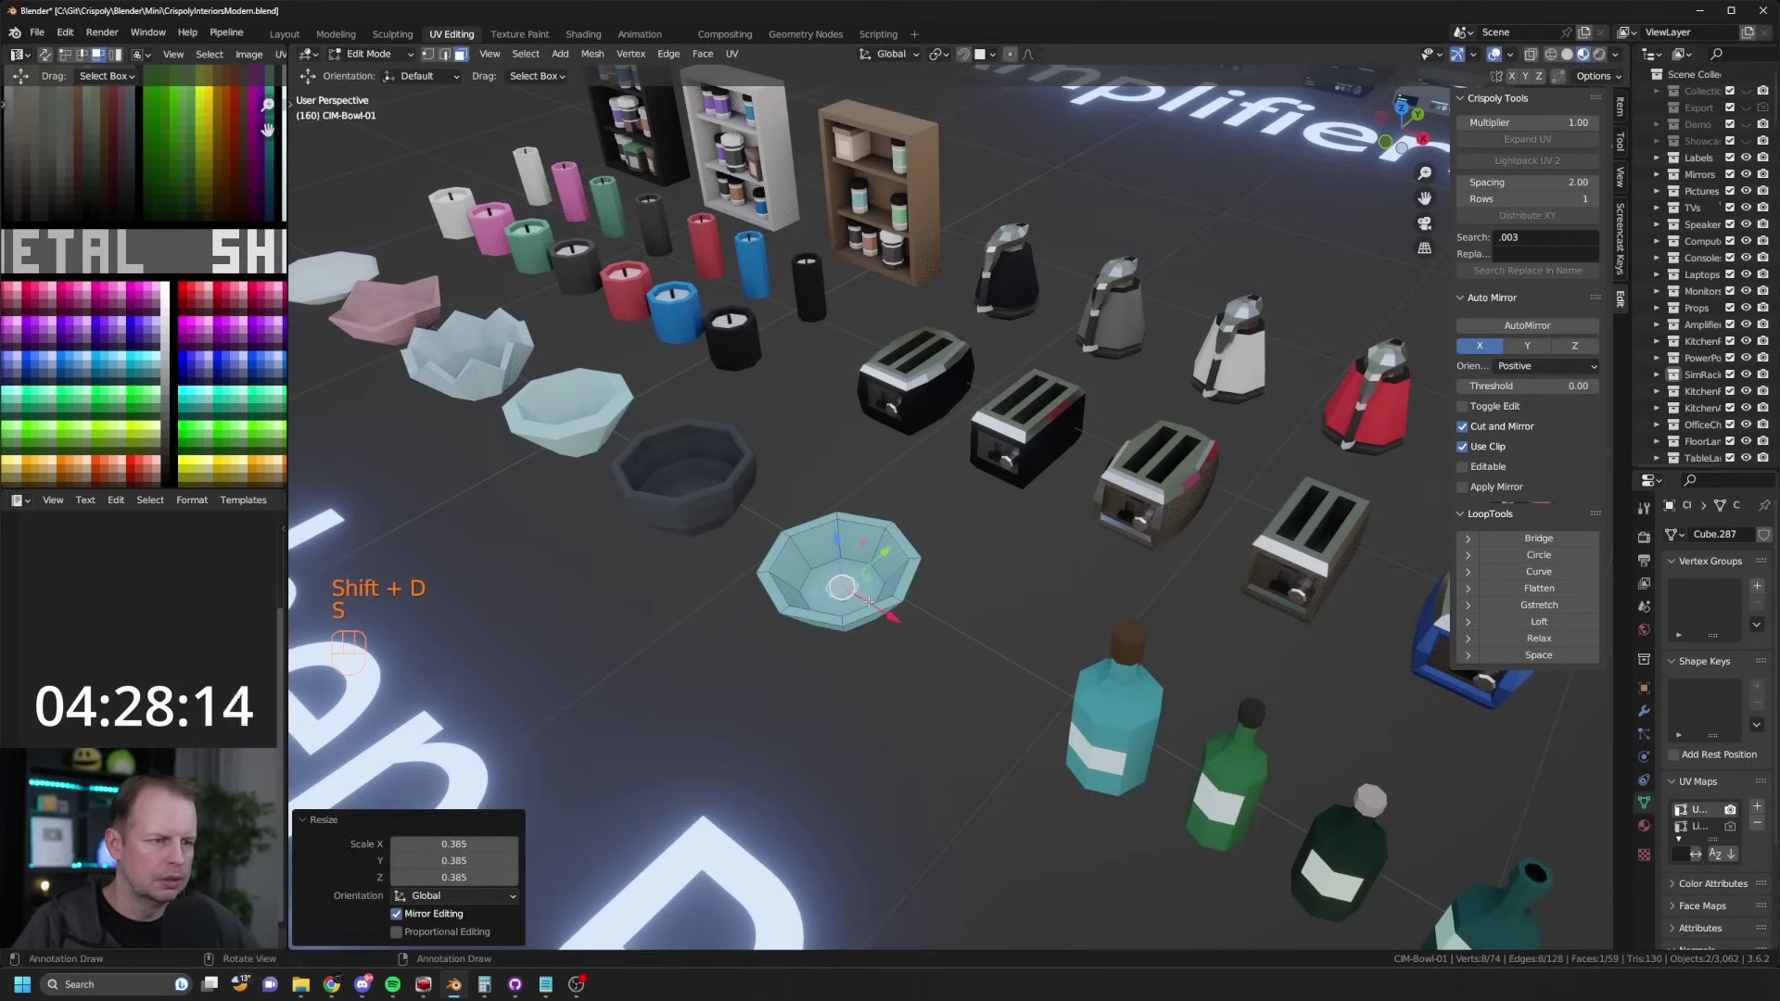
Step: Extrude the copied face upward in three stages, widening the first by about 1.42 and narrowing the top, to form a rounded fruit
key("e")
left_click(876, 596)
key("s")
left_click(955, 585)
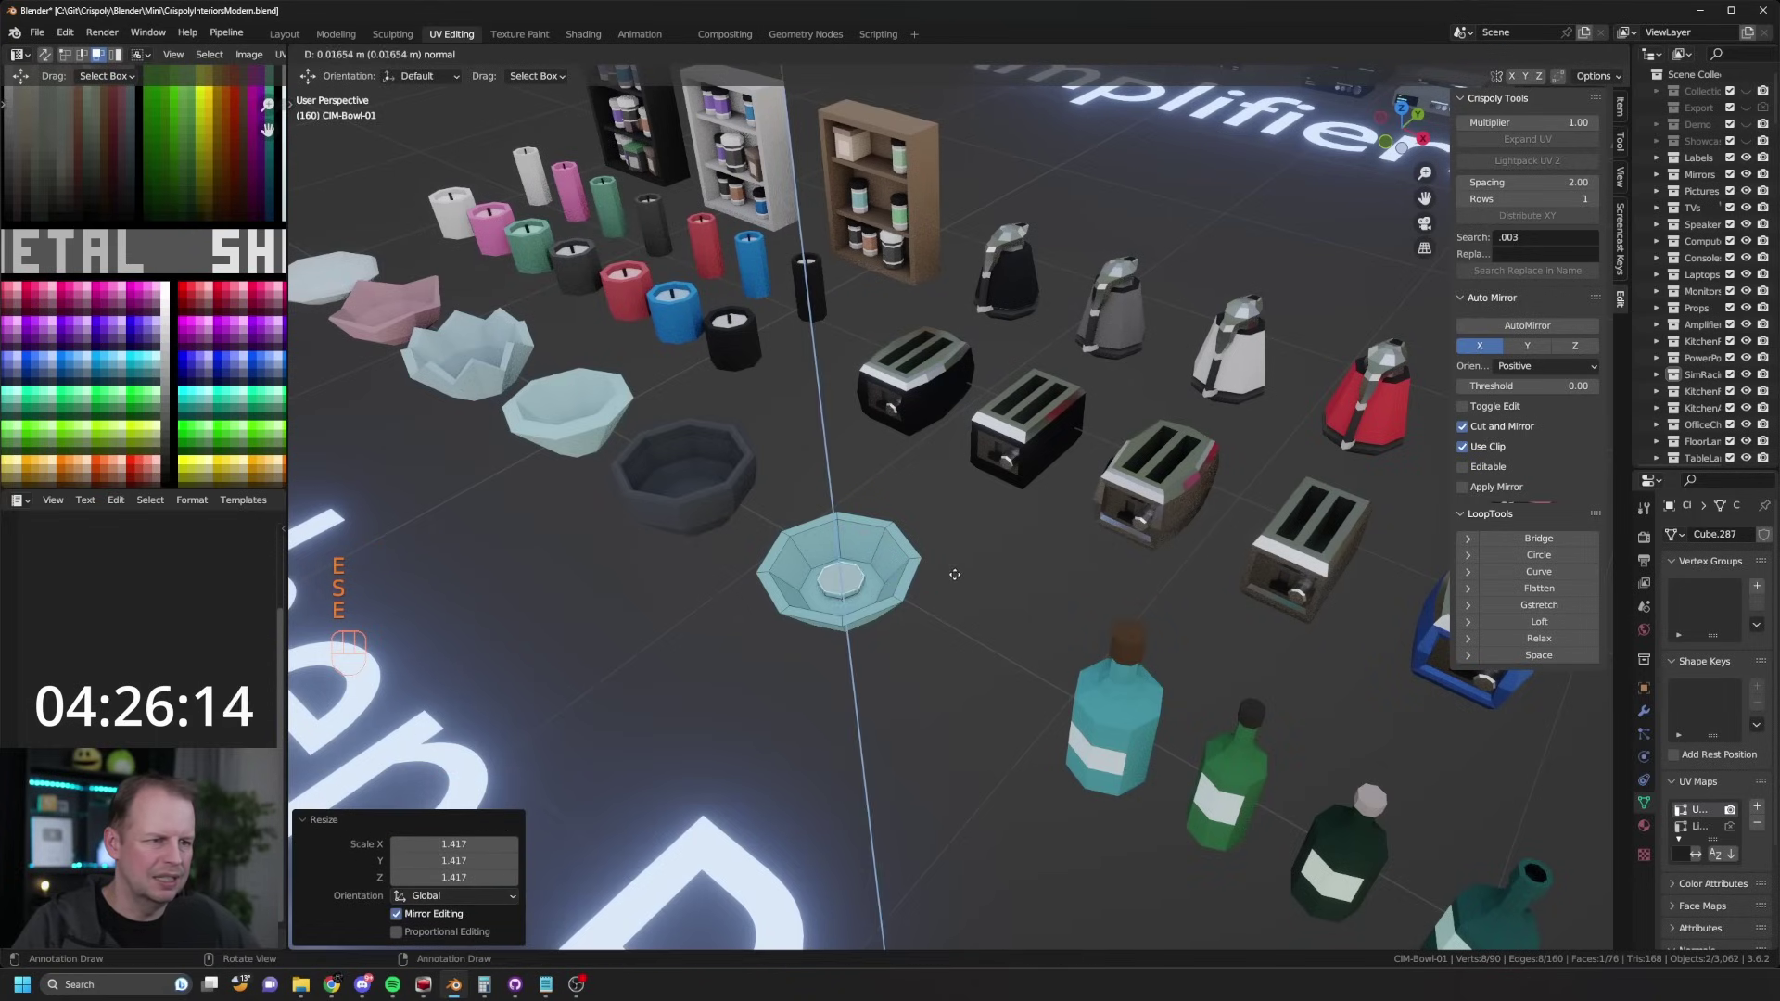
key("e")
left_click(955, 570)
key("e")
left_click(951, 554)
key("s")
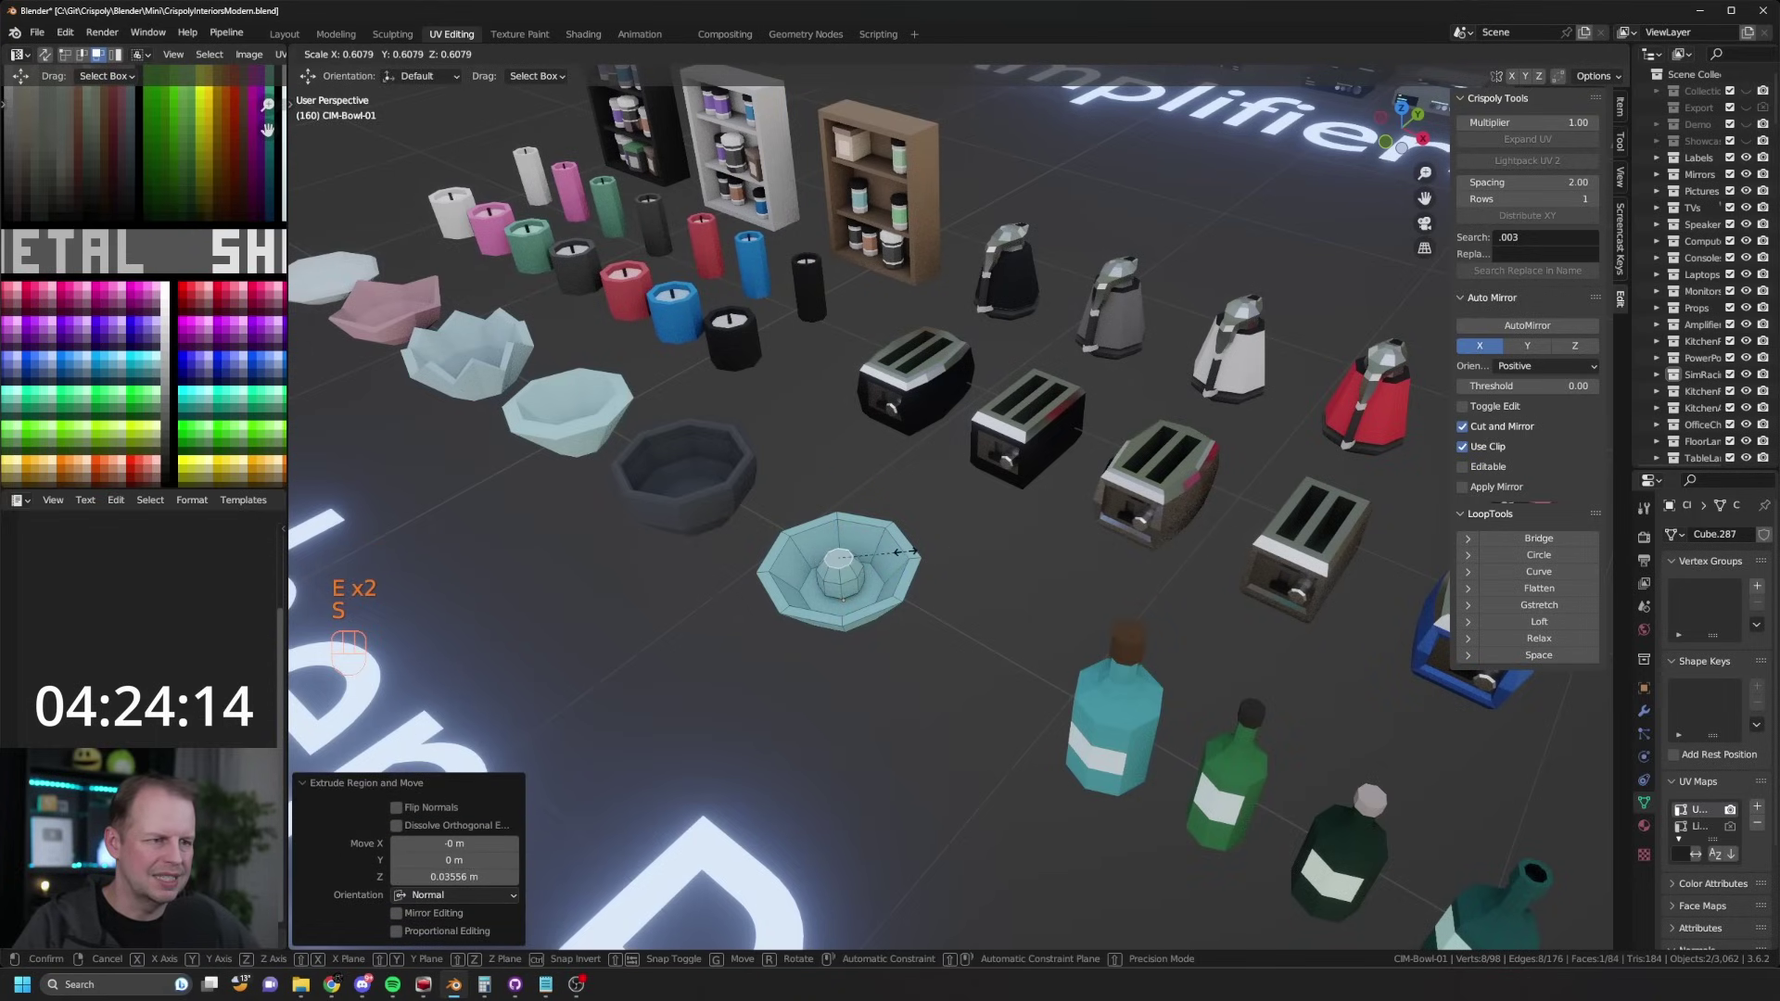
left_click(892, 554)
Step: Select the whole fruit mesh in the bowl and move its UVs onto the red Standard swatch
middle_click_drag(890, 555, 862, 582)
left_click(864, 576)
key("l")
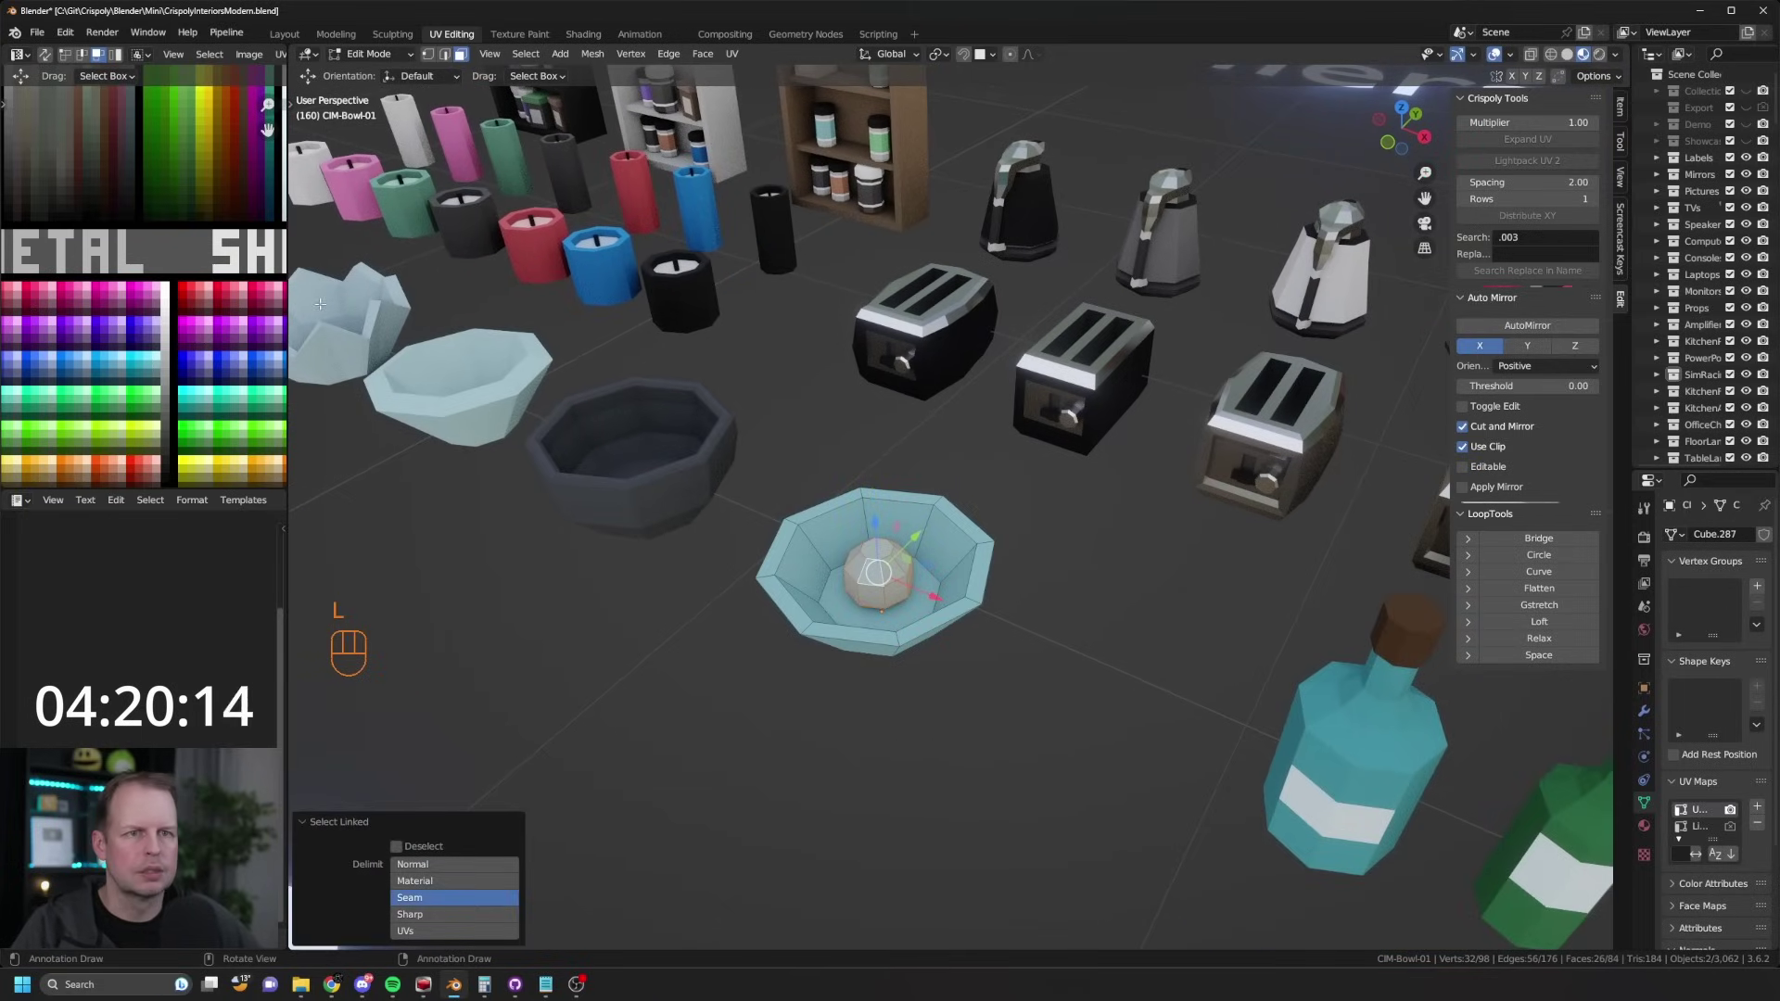
key("a")
key("Escape")
scroll(158, 321, "down", 1)
scroll(158, 321, "up", 3, "shift")
scroll(56, 232, "down", 2)
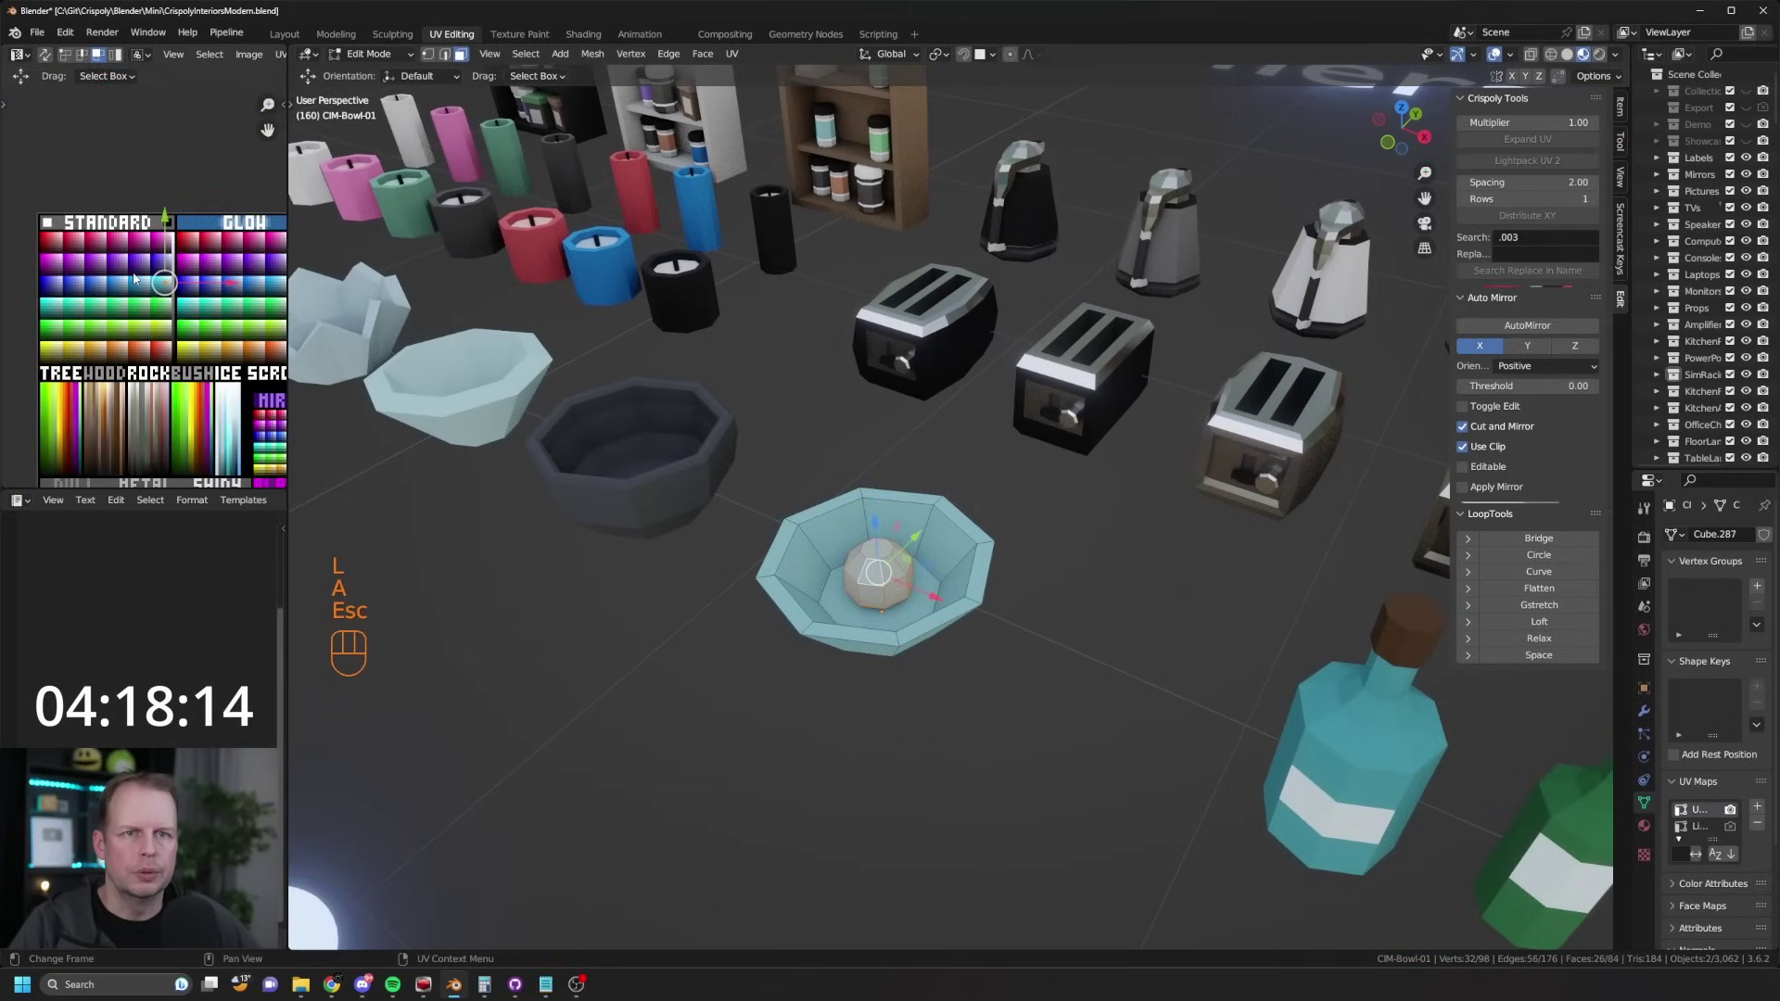
key("g")
left_click(43, 236)
scroll(872, 548, "up", 4)
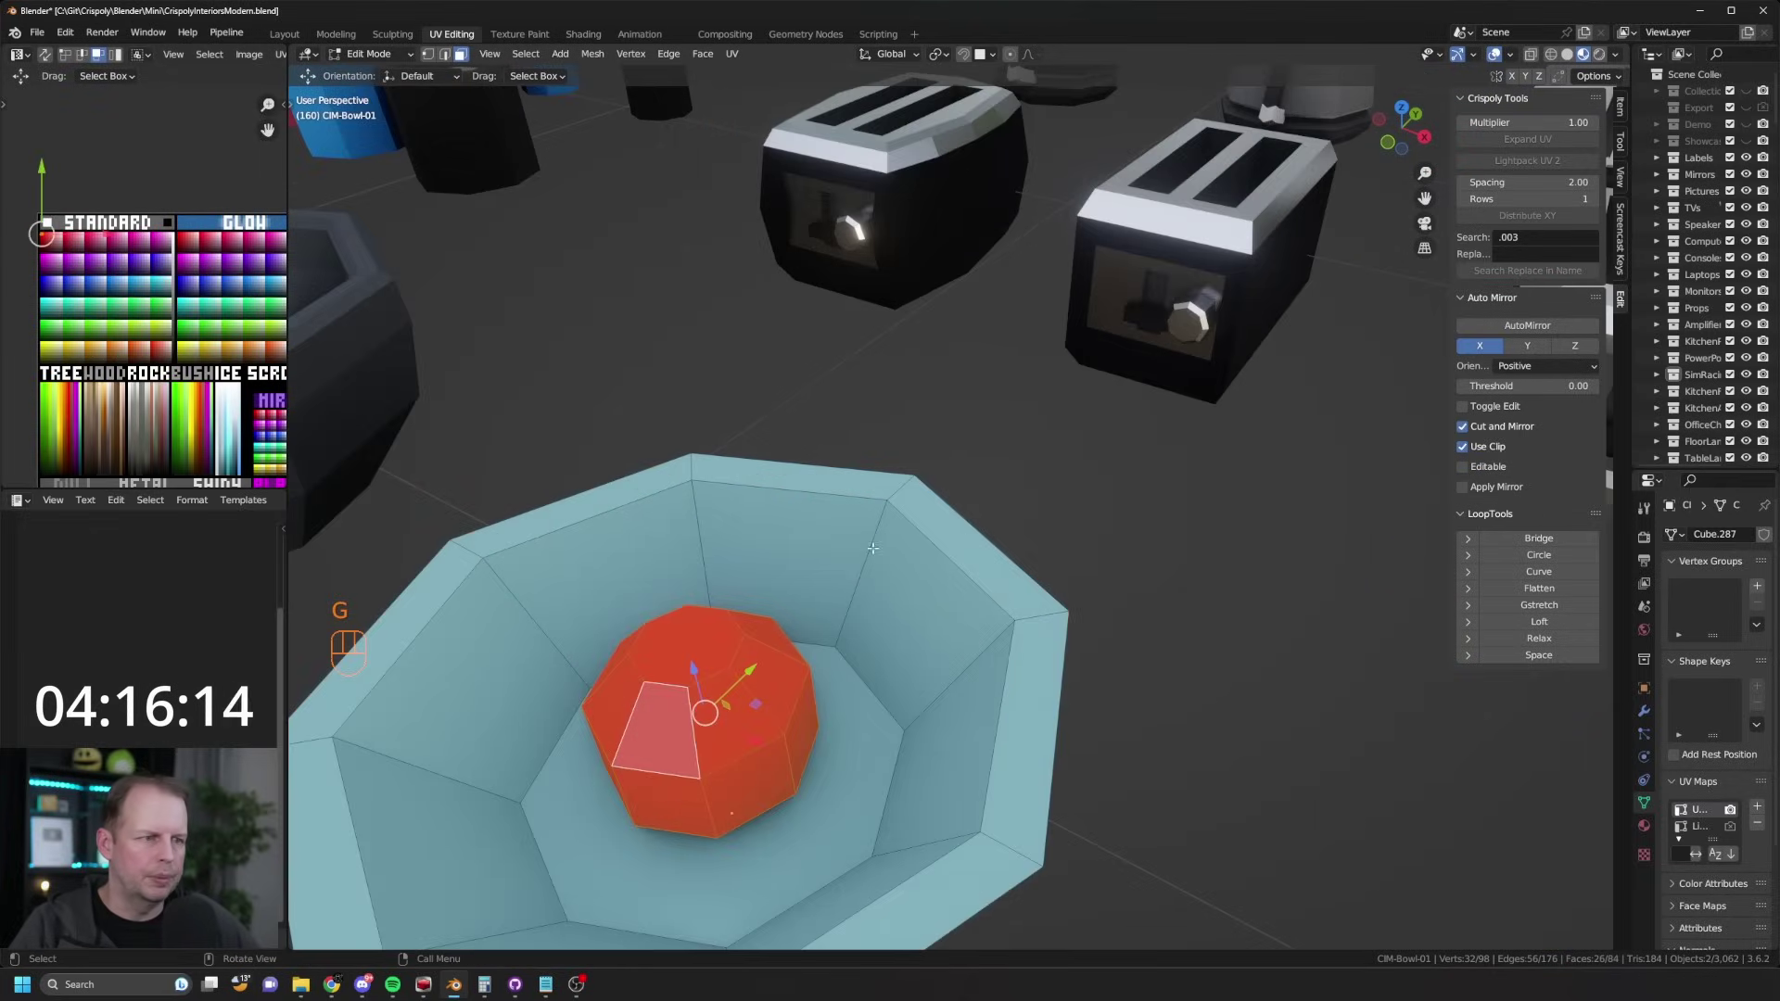
Step: Lower the fruit's top face about 0.018 m along the Z axis
left_click(719, 642)
scroll(847, 621, "down", 4)
middle_click_drag(848, 538, 859, 401)
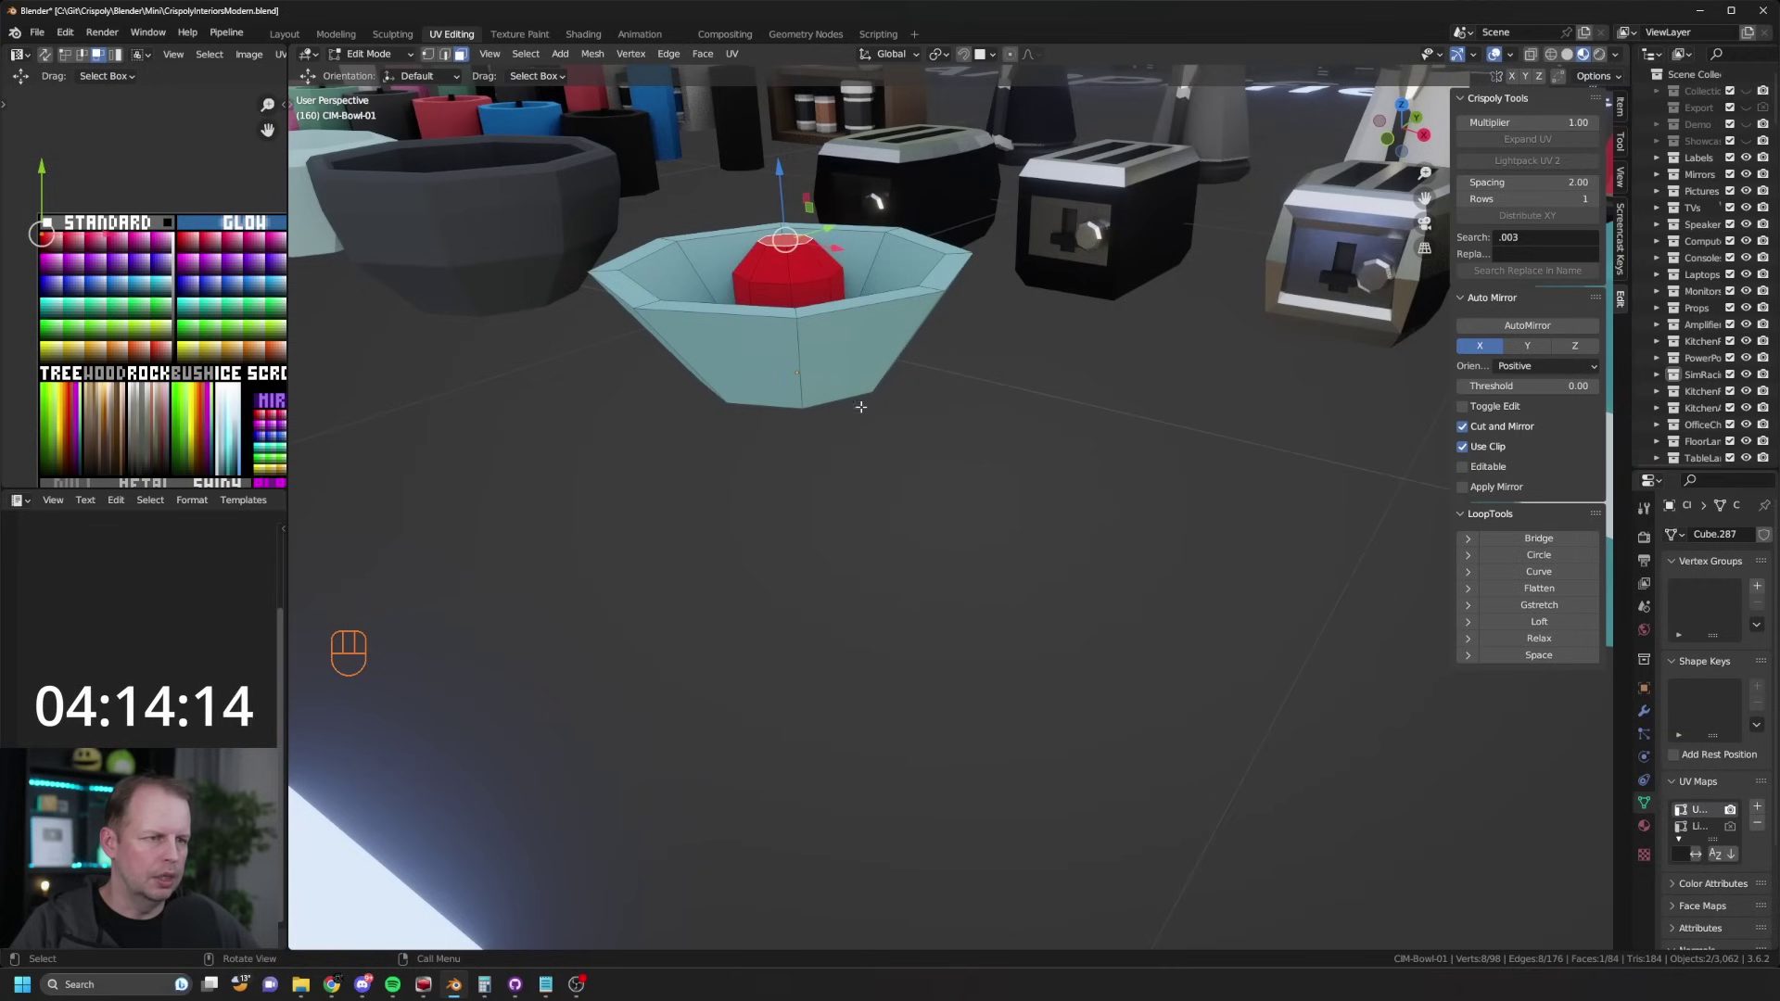
middle_click_drag(881, 250, 897, 328)
key("g")
key("z")
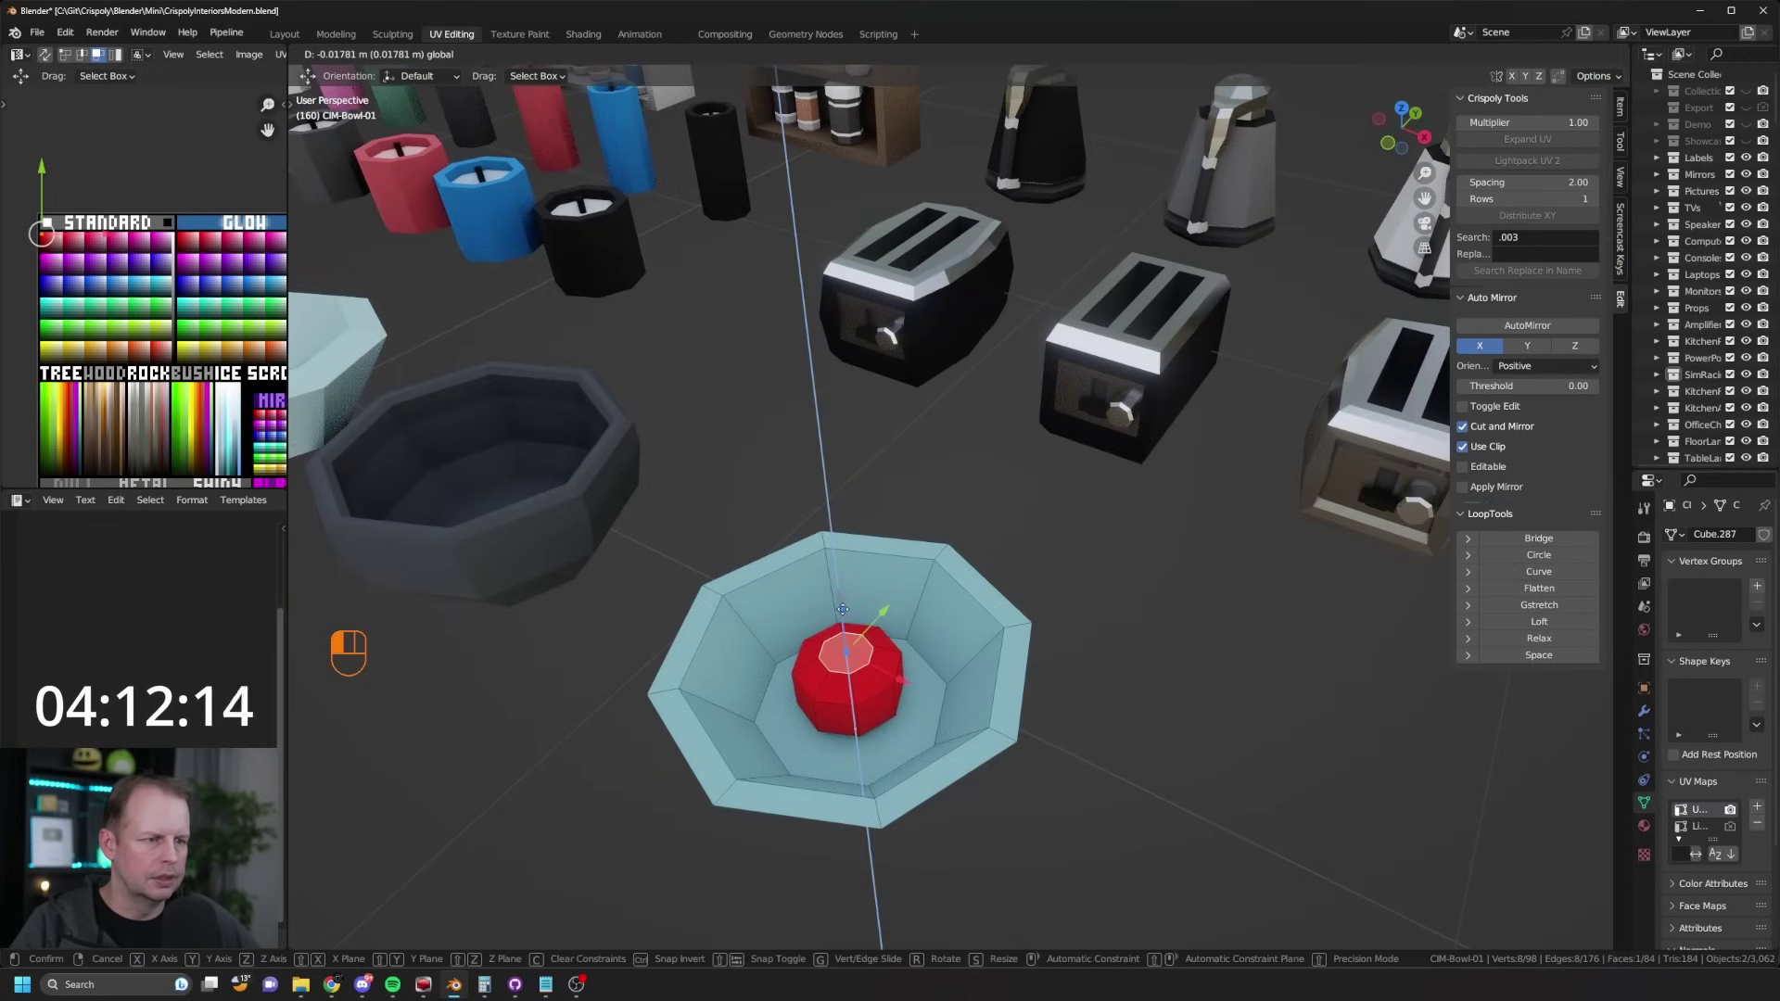
left_click(921, 614)
Step: Duplicate the fruit's top face, scale the copy to 0.45, and extrude it about 0.054 m upward as a stem
key("shift+d")
key("s")
left_click(918, 637)
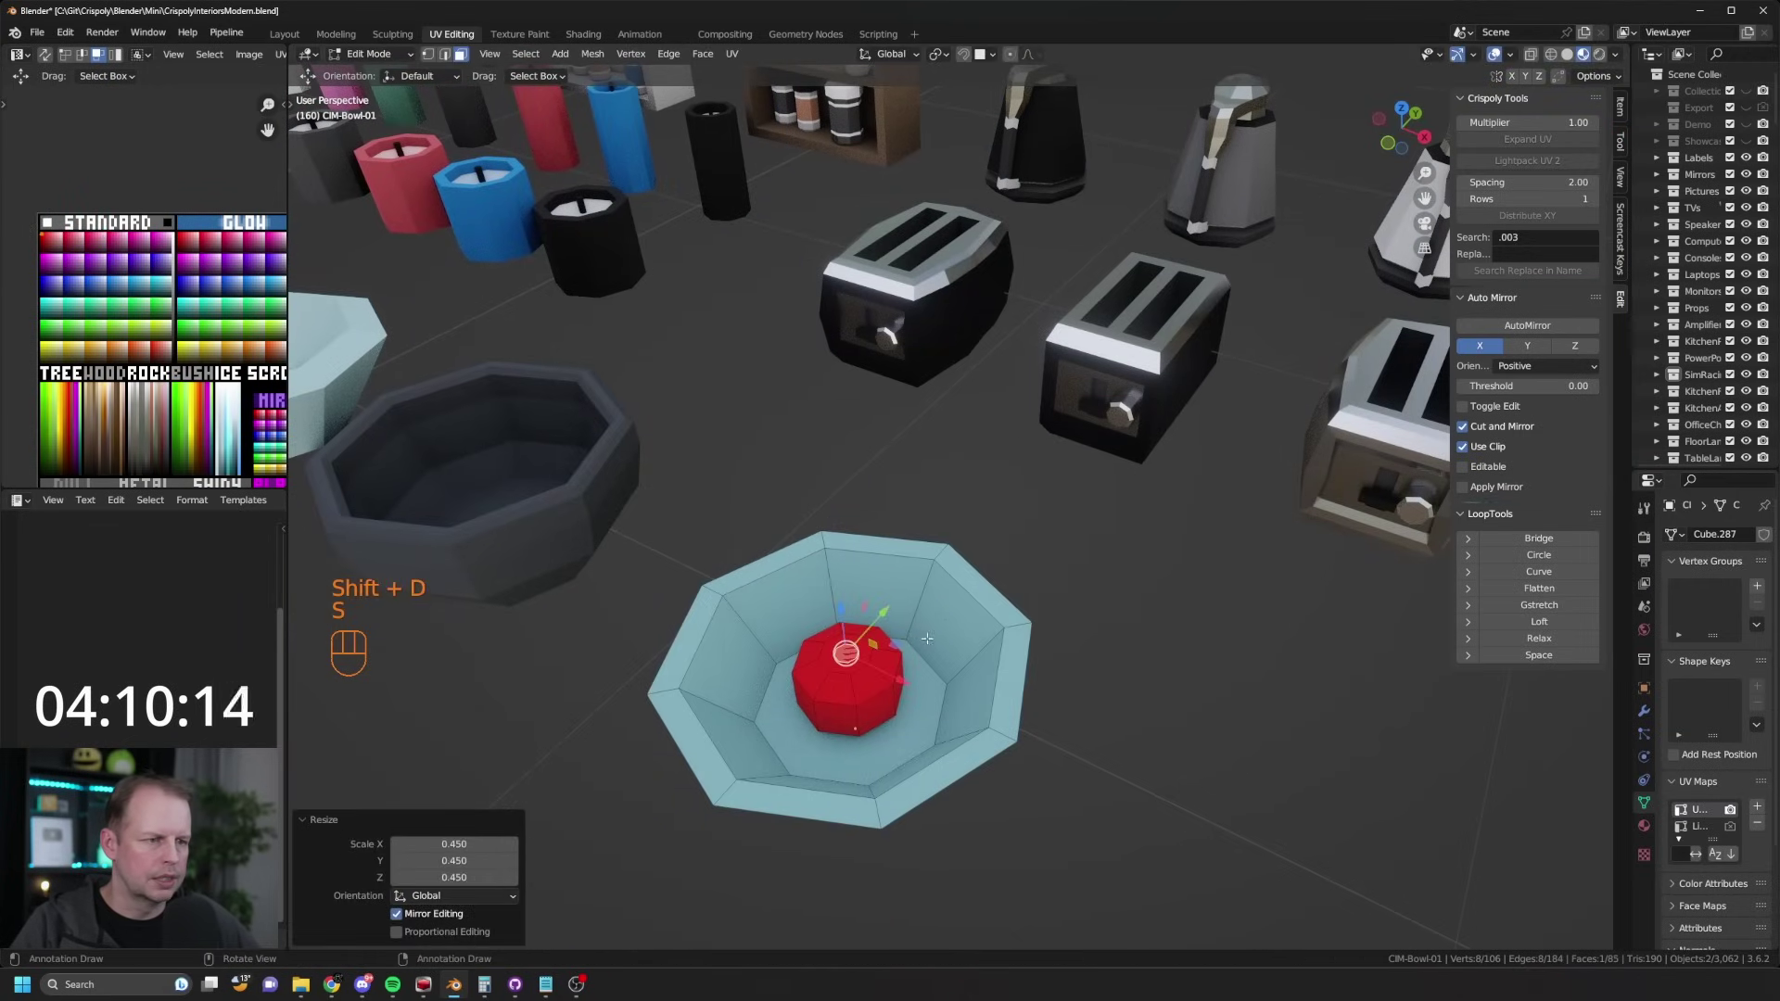
key("e")
left_click(930, 601)
mouse_move(935, 600)
middle_mouse_down()
mouse_move(942, 560)
mouse_move(949, 598)
middle_mouse_up()
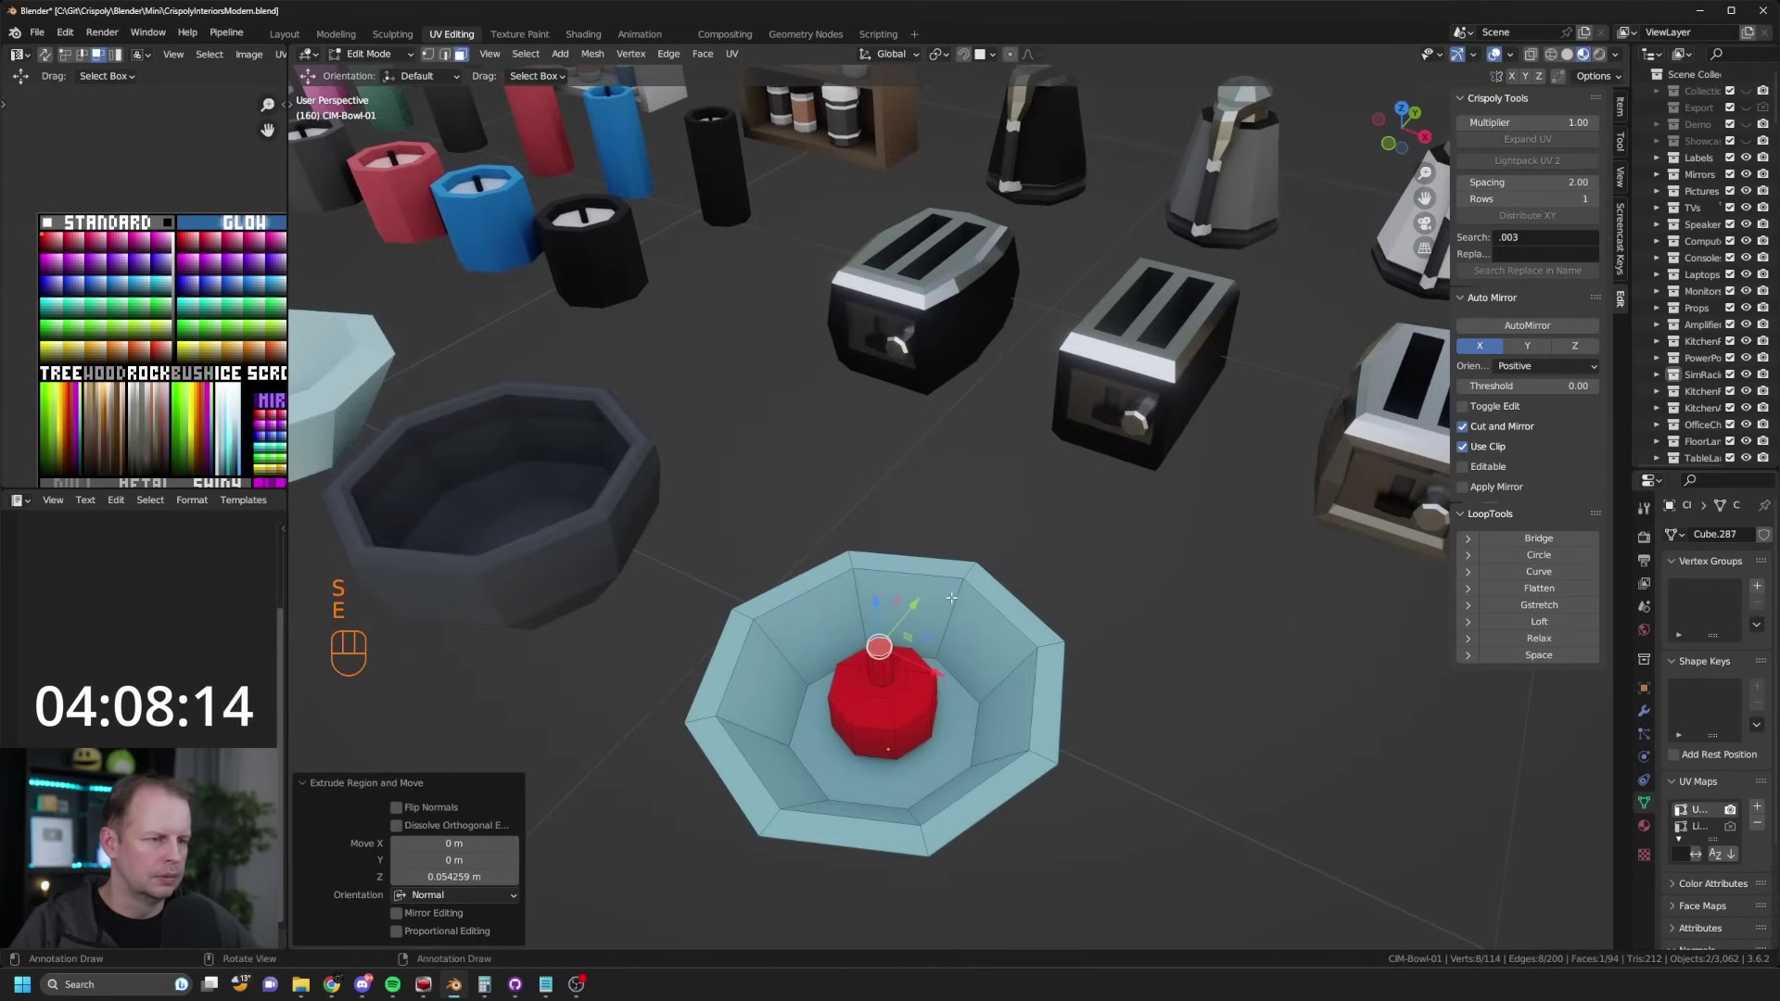
Step: Select the entire linked stem mesh on top of the fruit and delete its vertices
key("KP_Decimal")
scroll(1111, 569, "down", 4)
key("s")
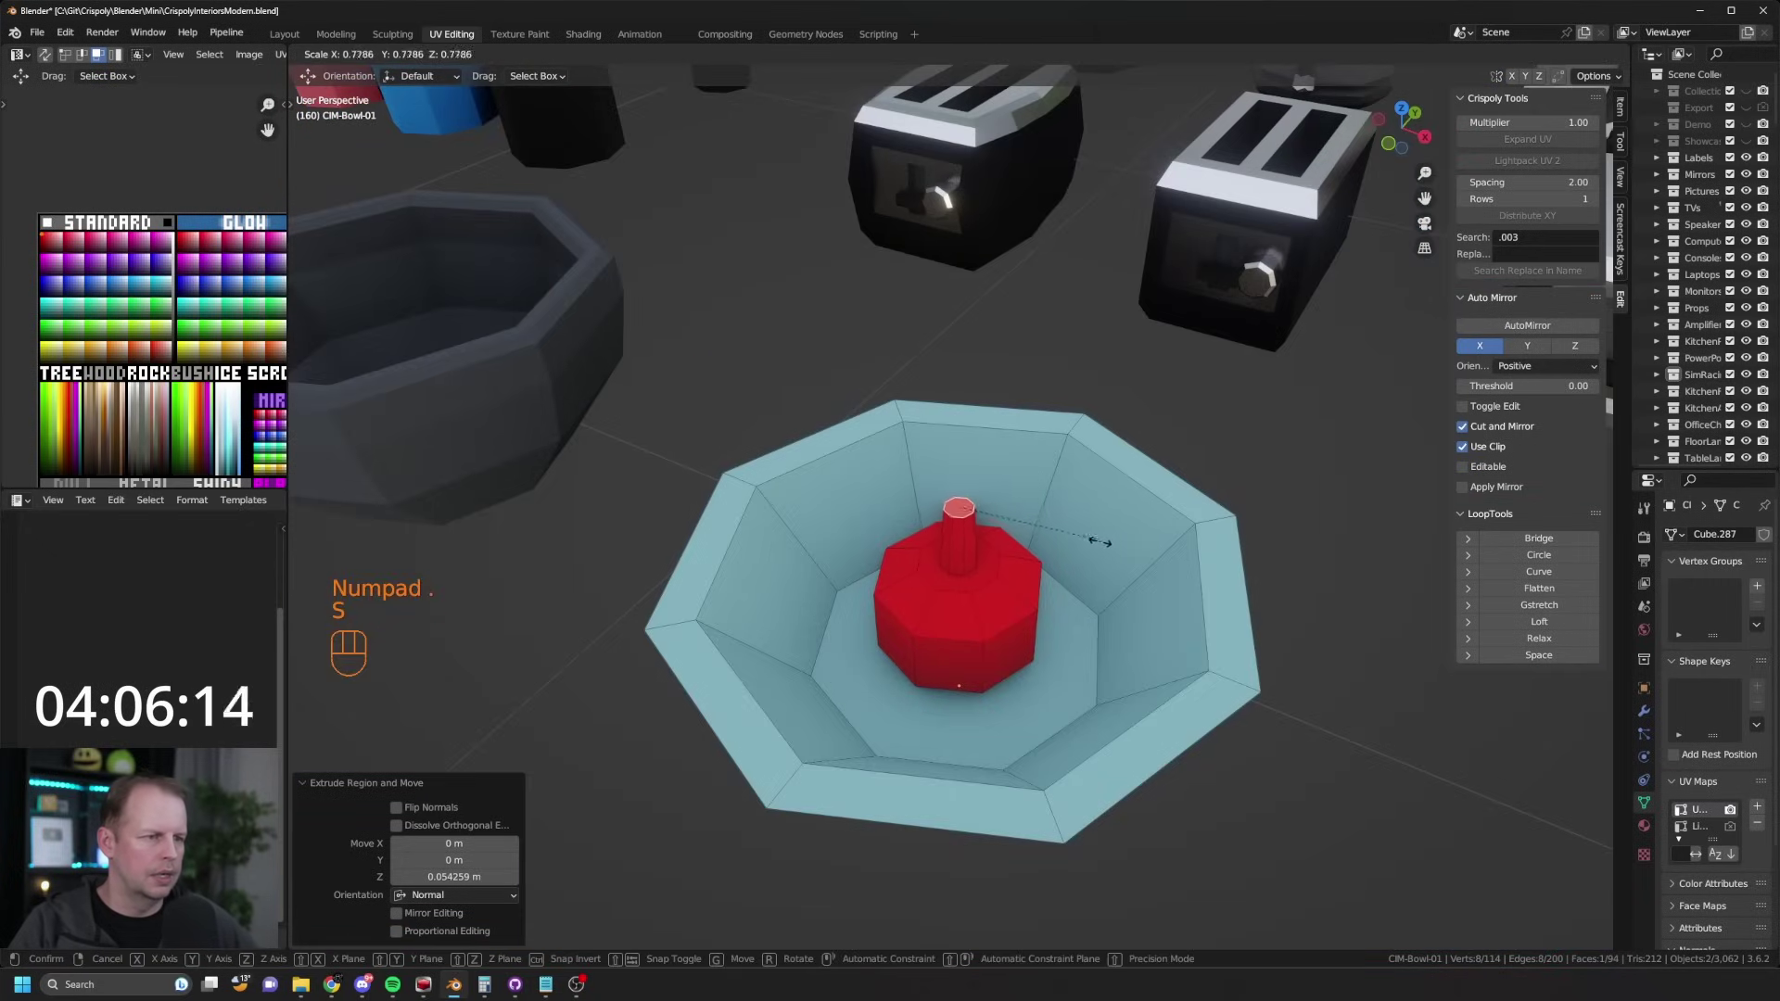
right_click(986, 557)
left_click(959, 534)
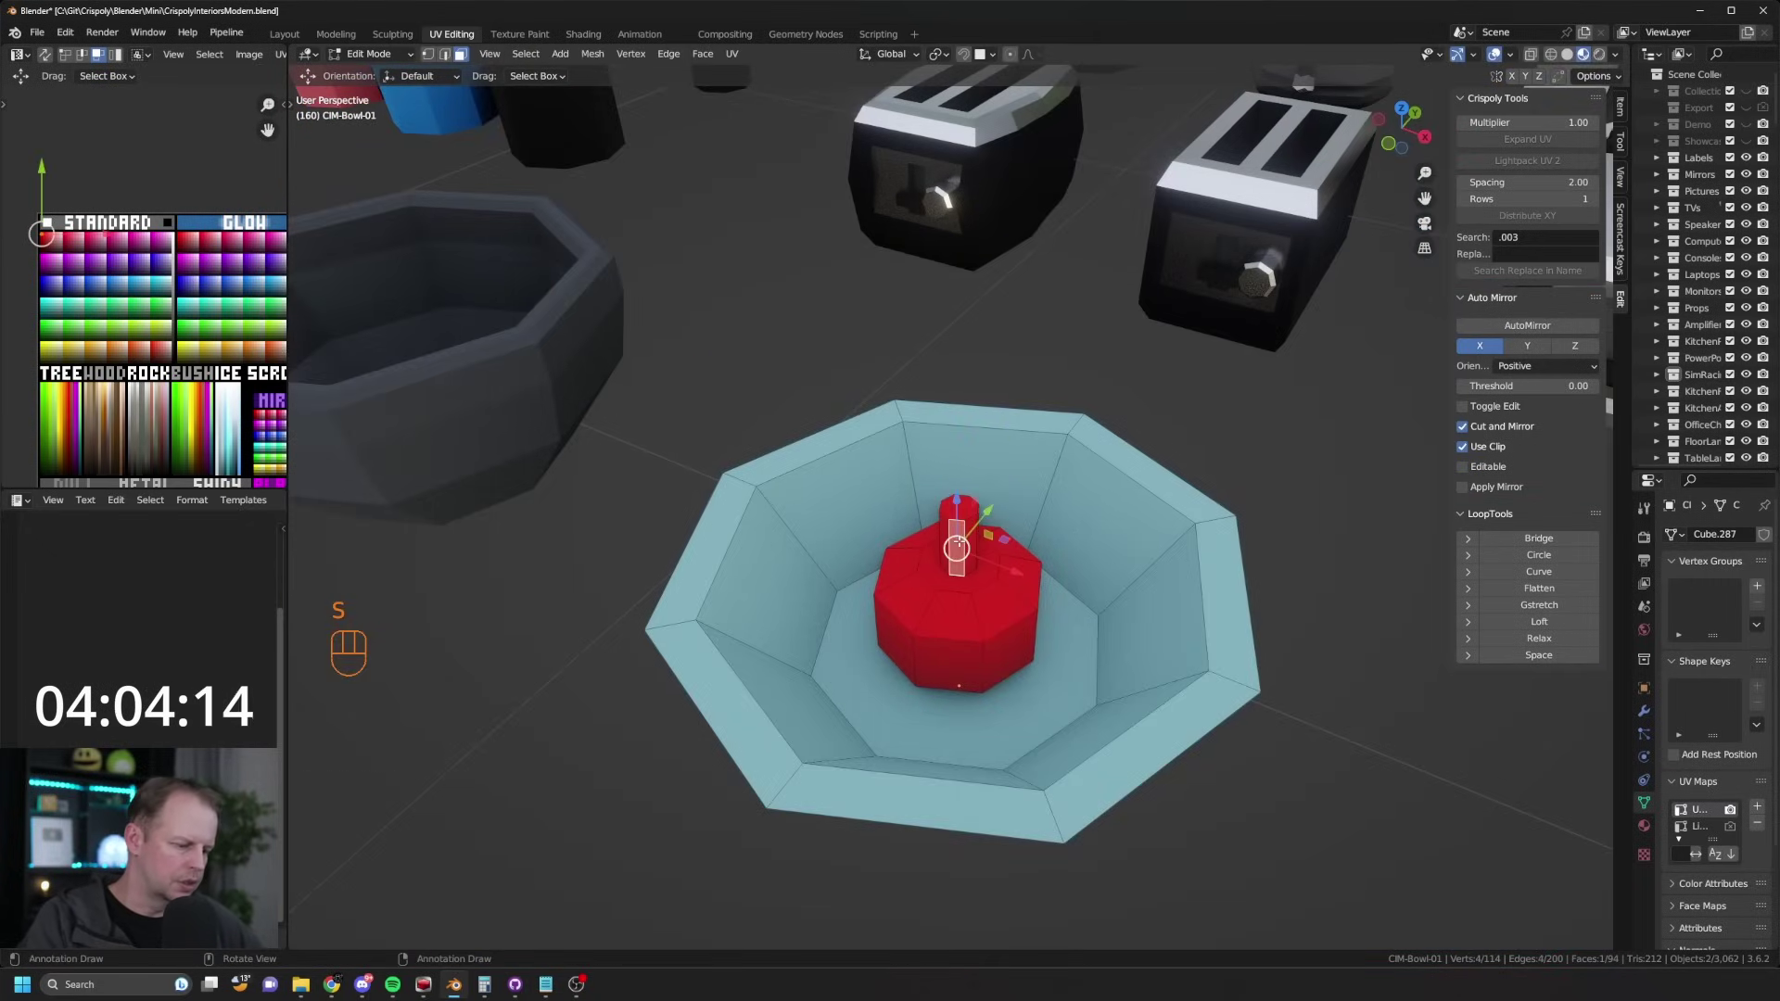
key("l")
key("Delete")
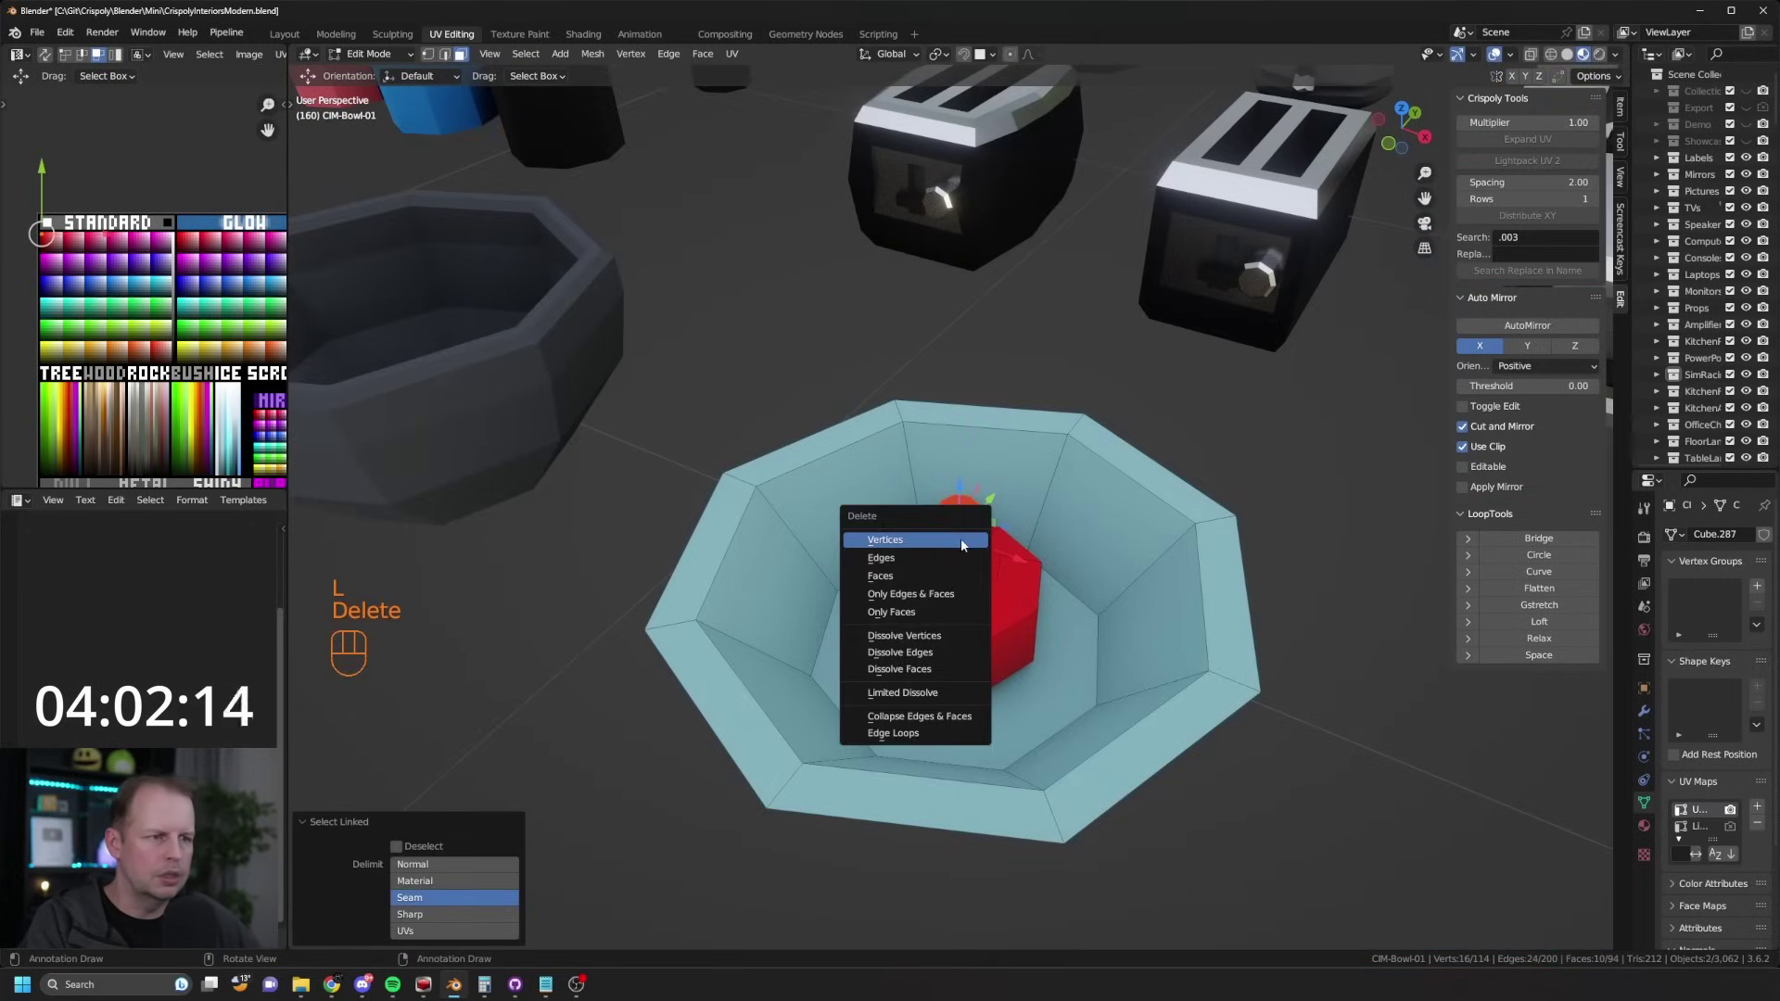
left_click(947, 541)
Step: Duplicate the fruit's top face, raise the copy above the fruit, and dissolve four of its vertices to leave a four-sided face
key("3")
left_click(959, 560)
key("shift+d")
right_click(1034, 545)
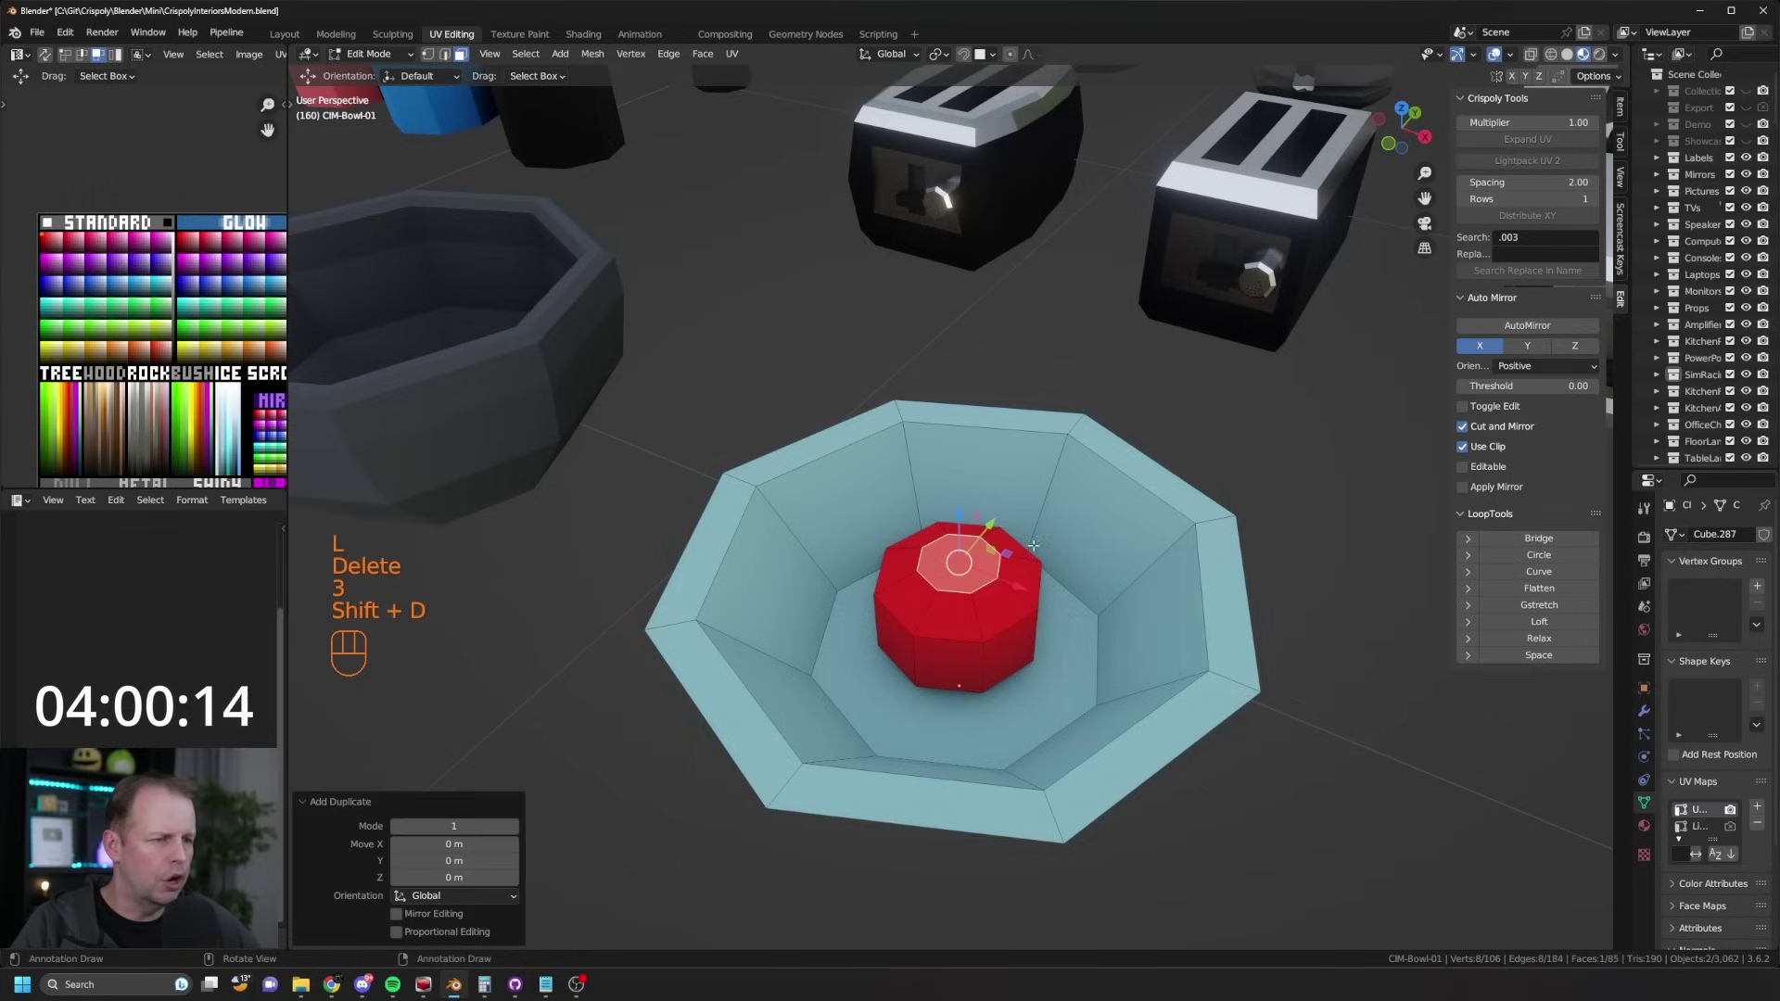
key("1")
left_click(945, 506, "shift")
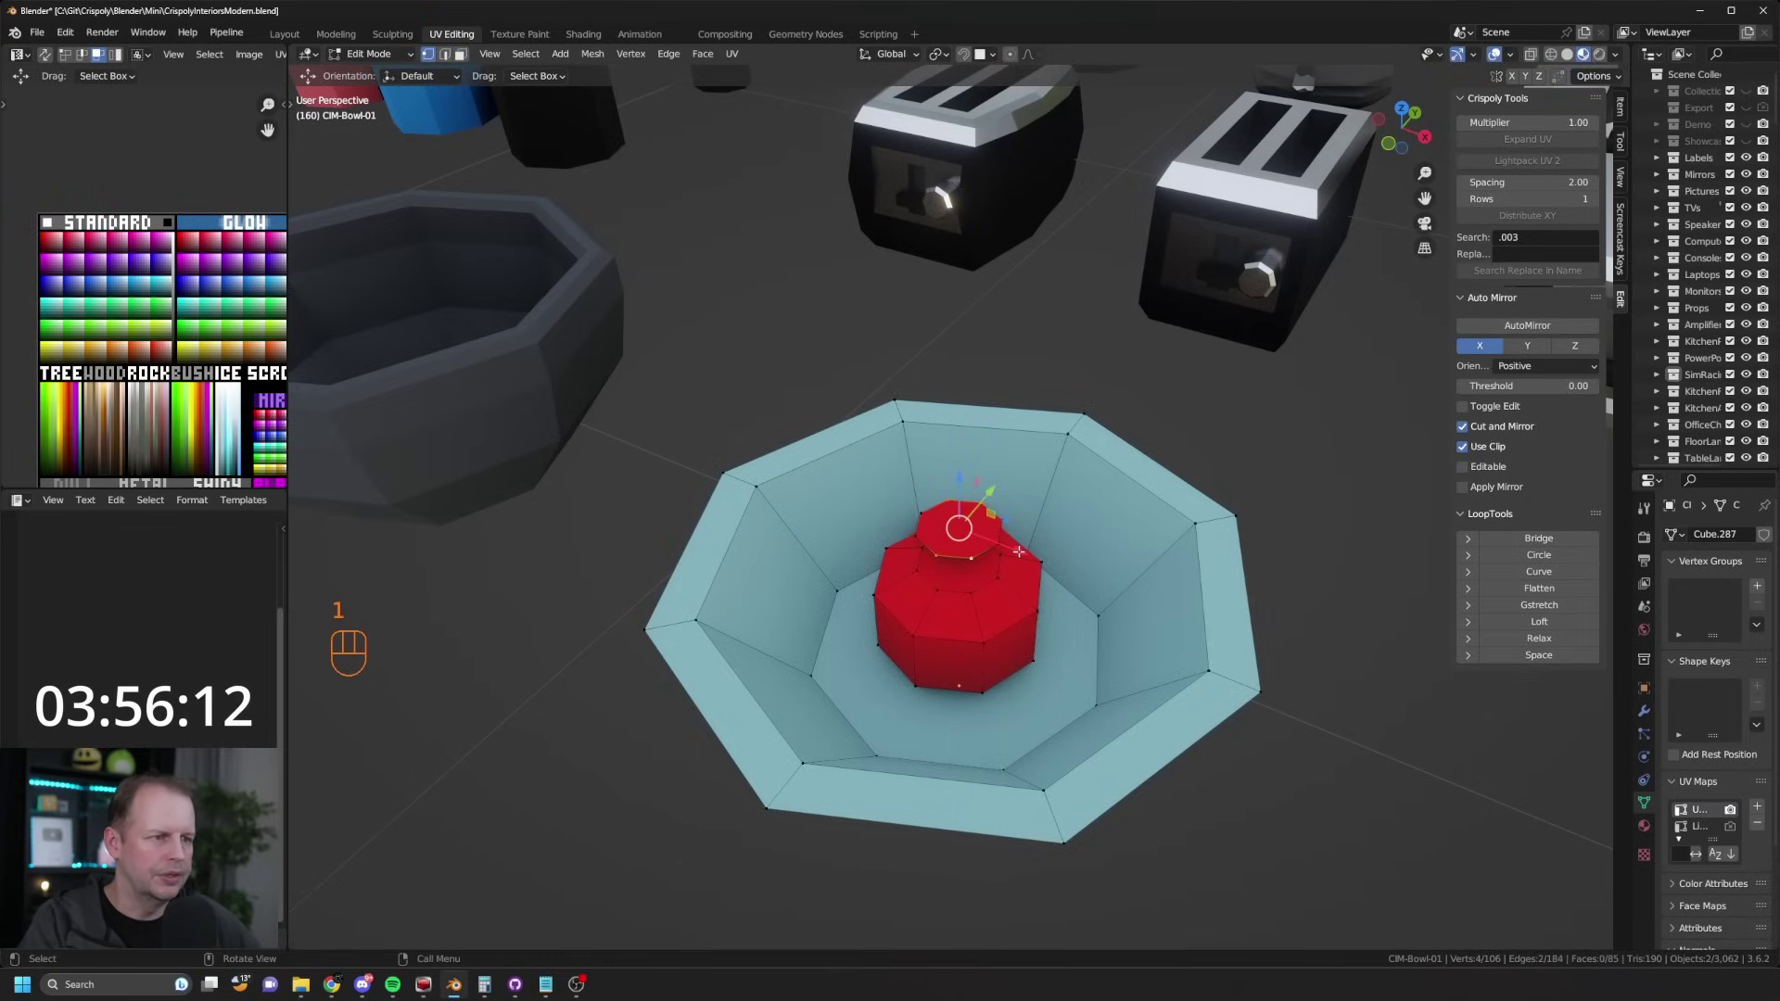
key("x")
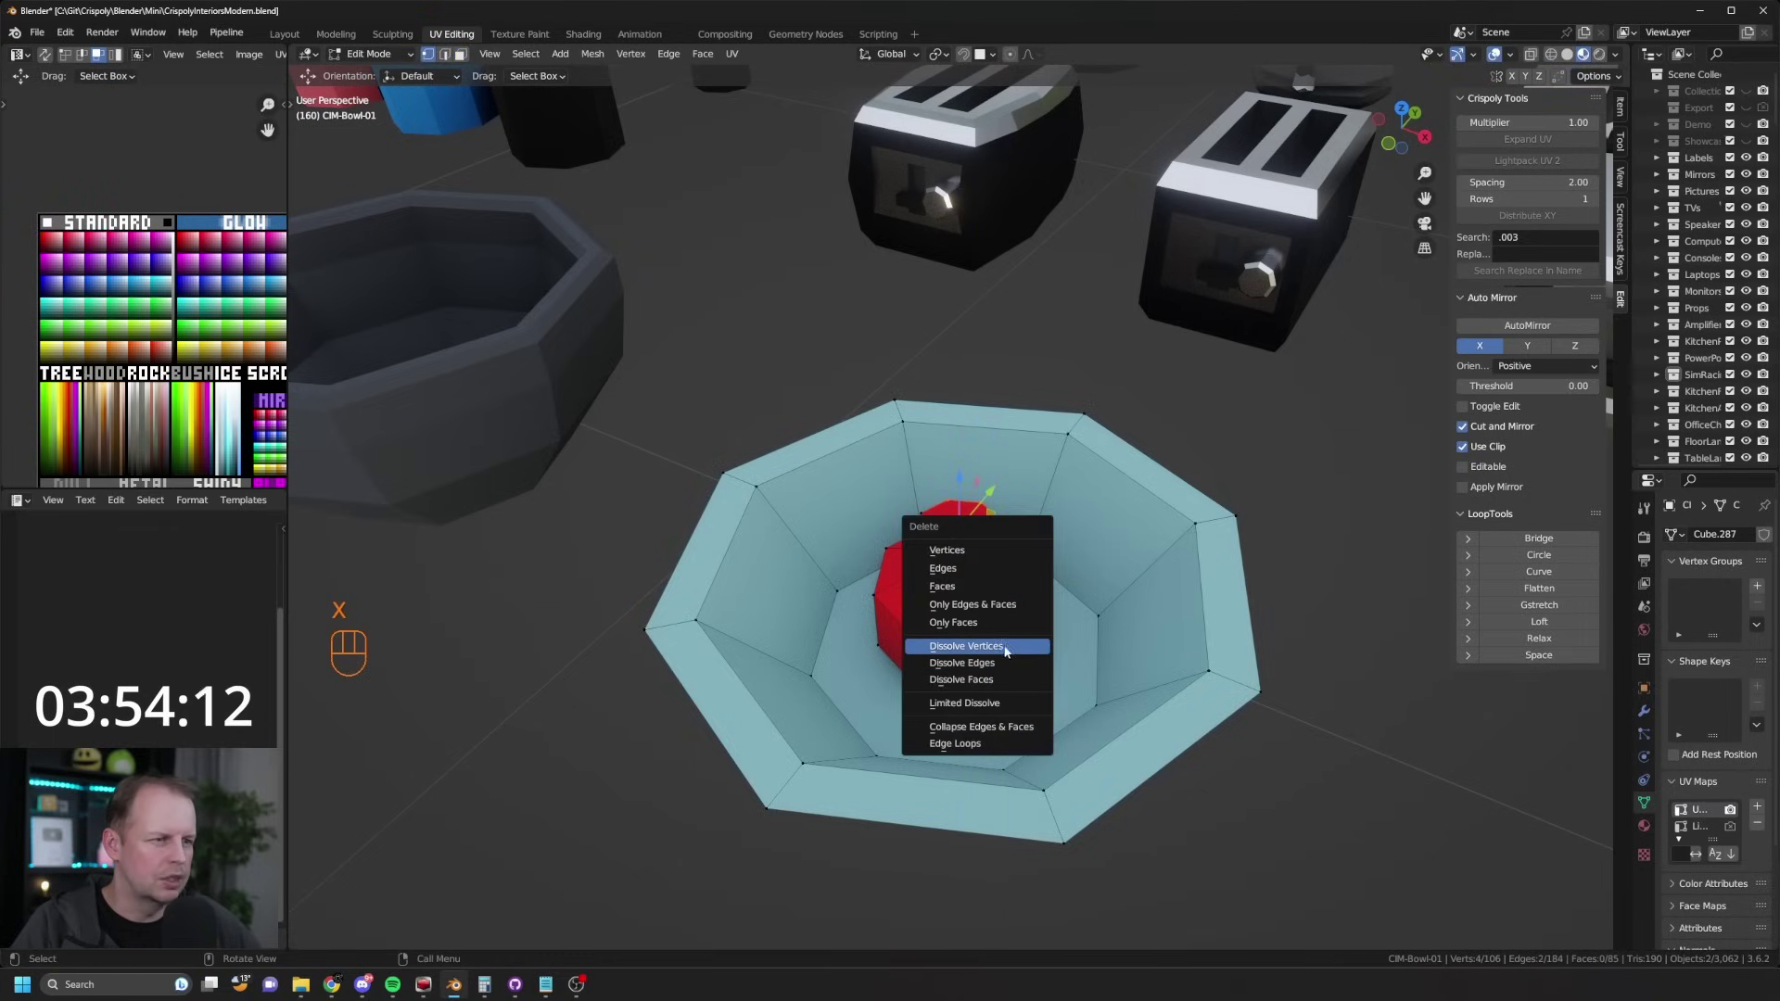
left_click(1006, 647)
key("3")
key("s")
key("x")
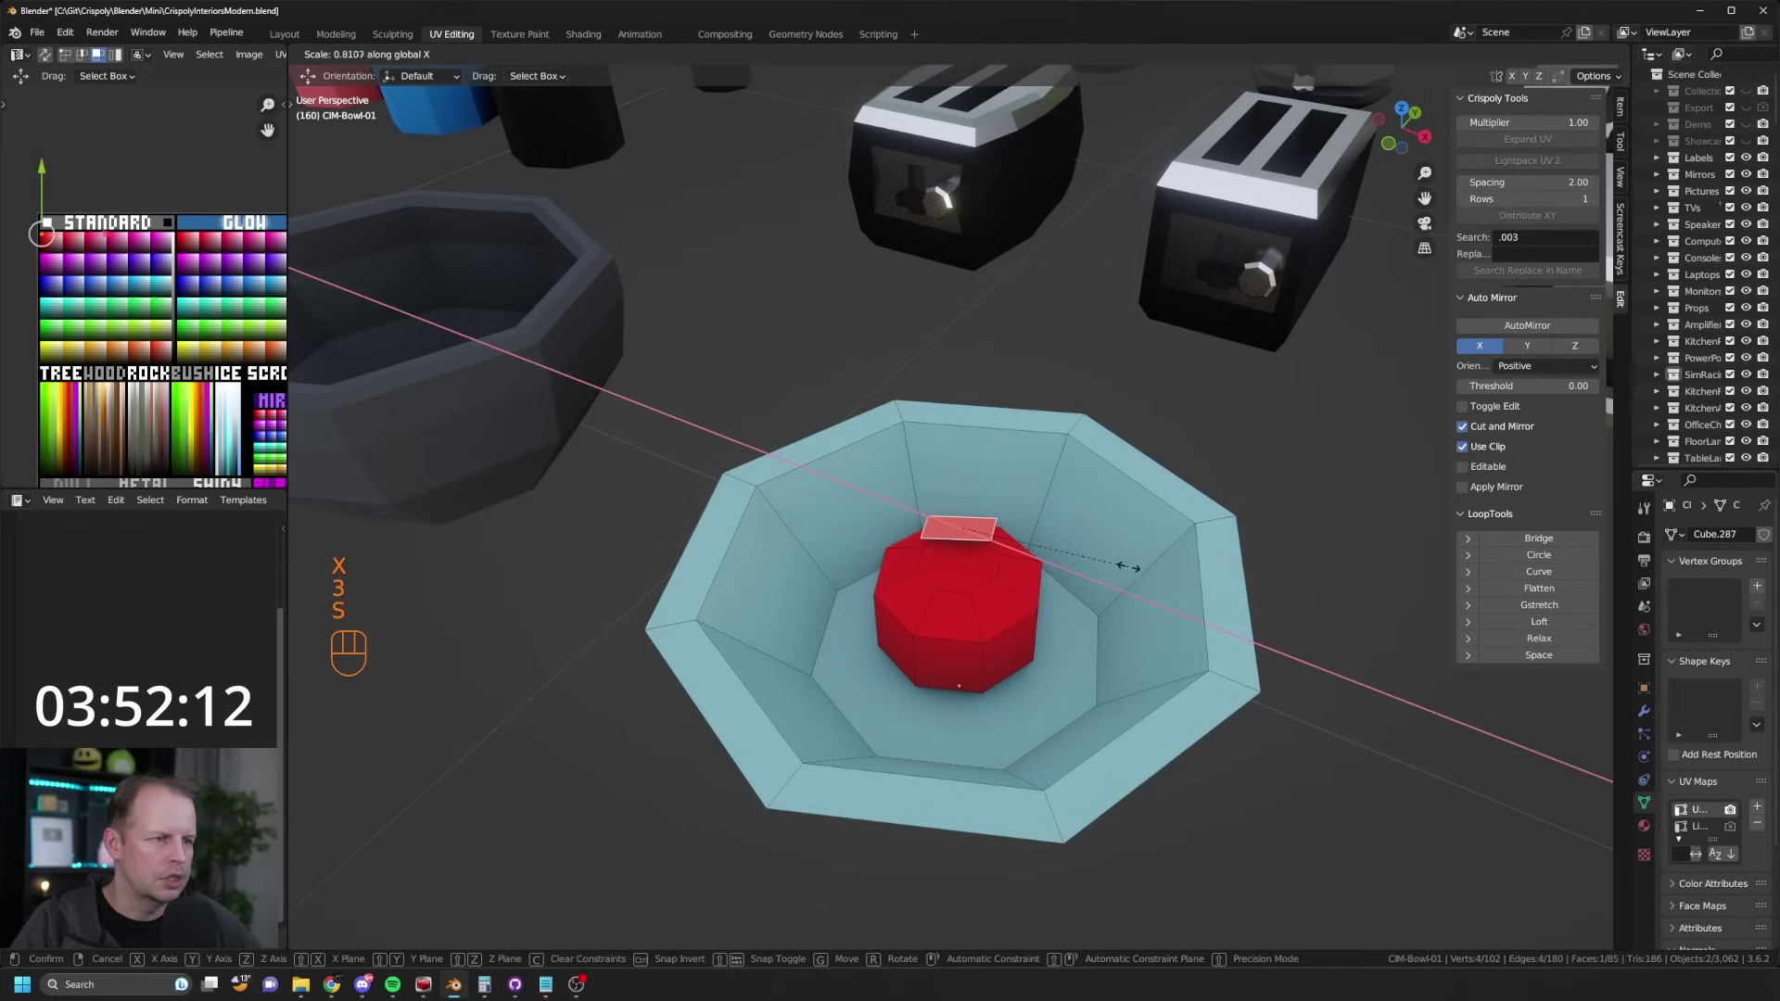
right_click(1130, 567)
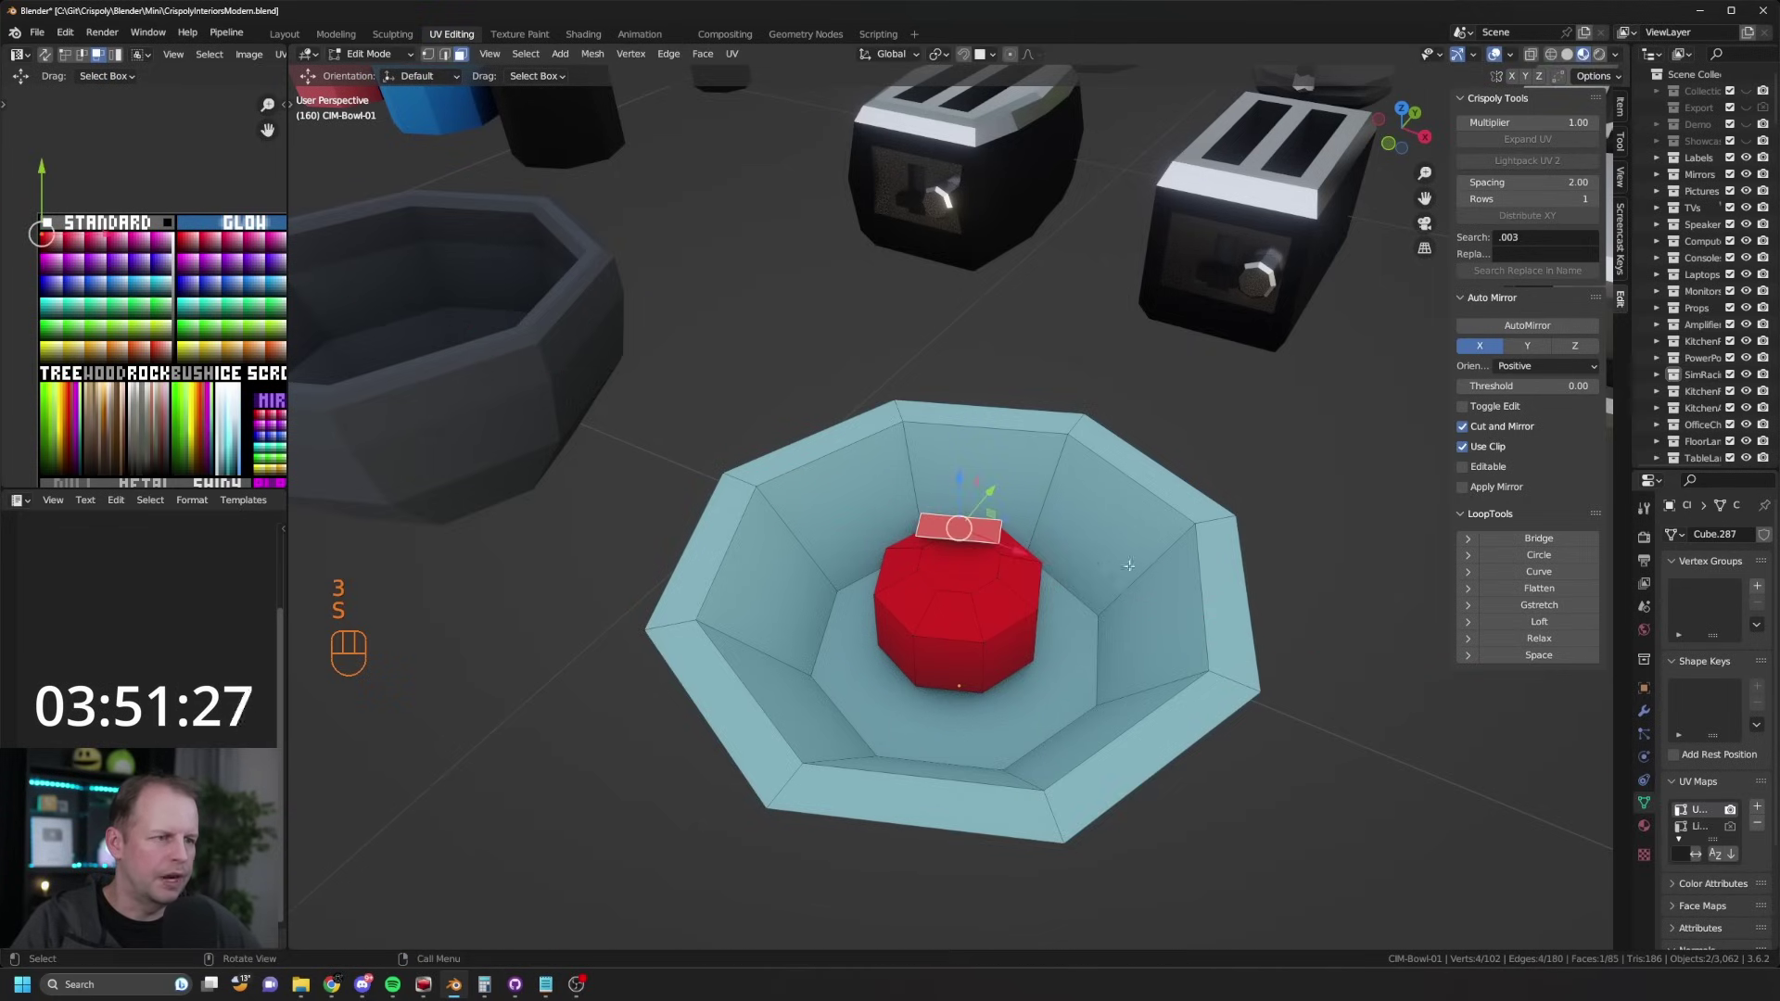
Step: Make the raised four-sided face regular with LoopTools Circle and scale it to about 0.567
left_click(1552, 560)
key("s")
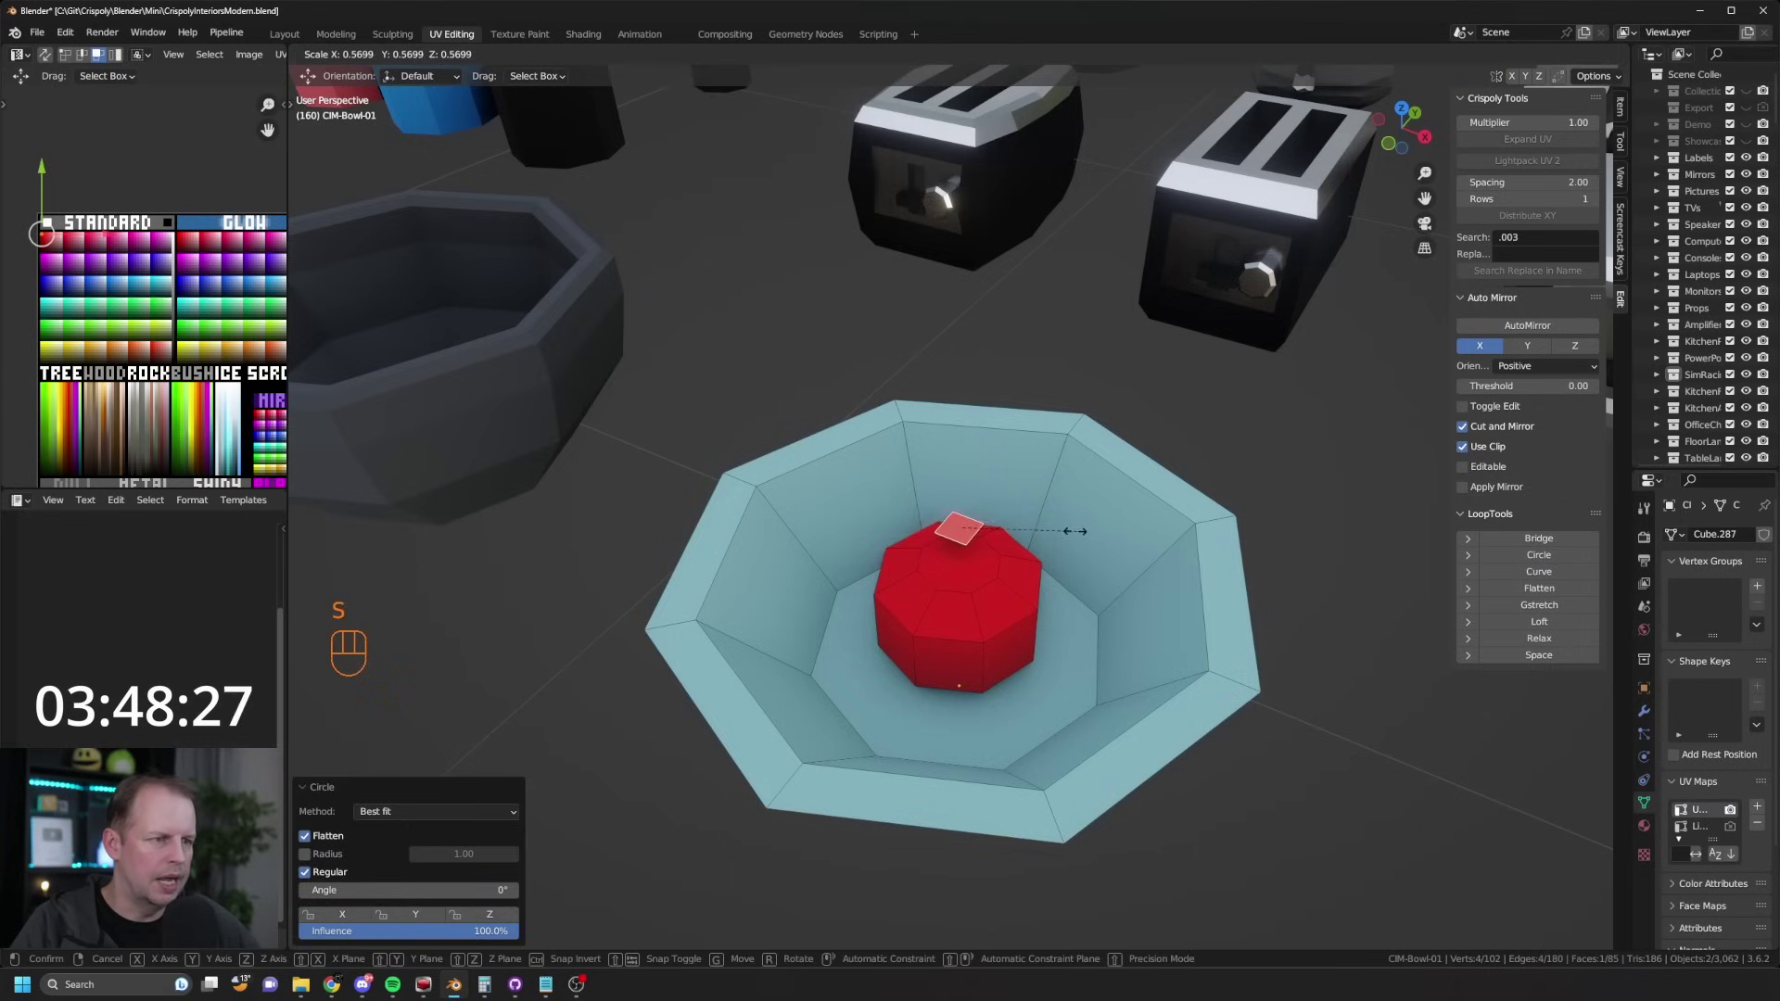
left_click(970, 500)
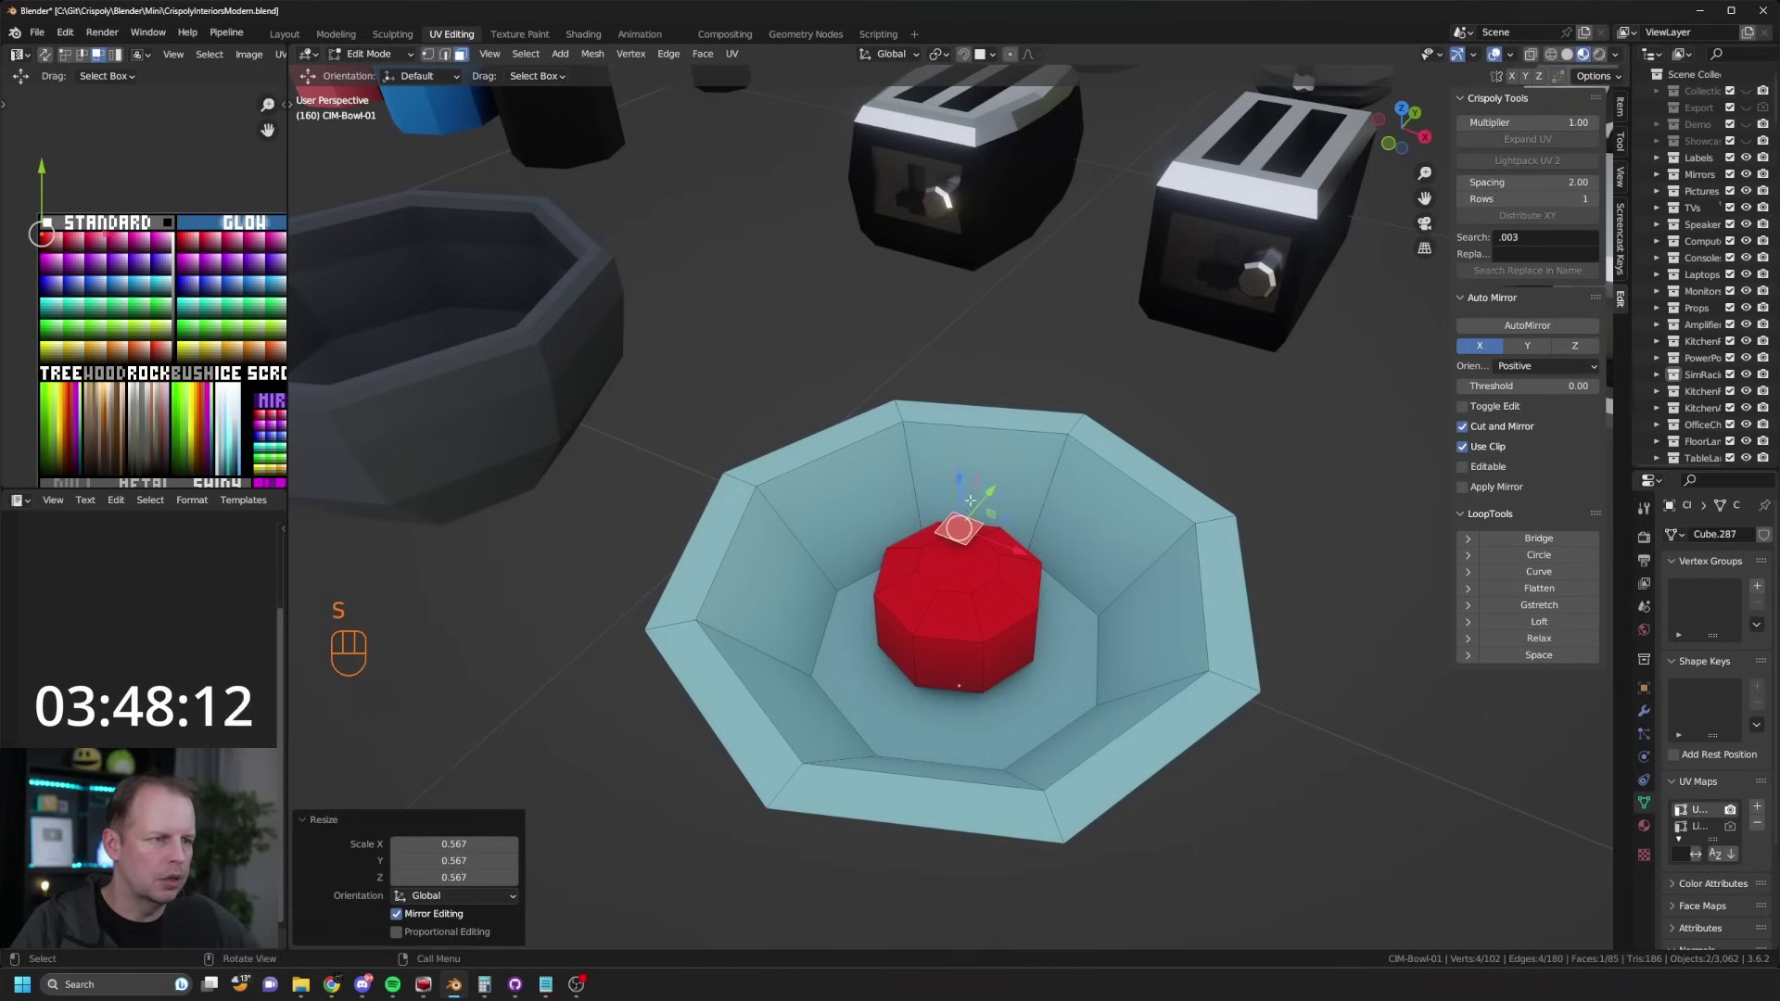
Step: Lower the square face about 0.04 m into the fruit's top, resize it, and extrude it about 0.039 m upward as a stem
left_click_drag(960, 483, 959, 529)
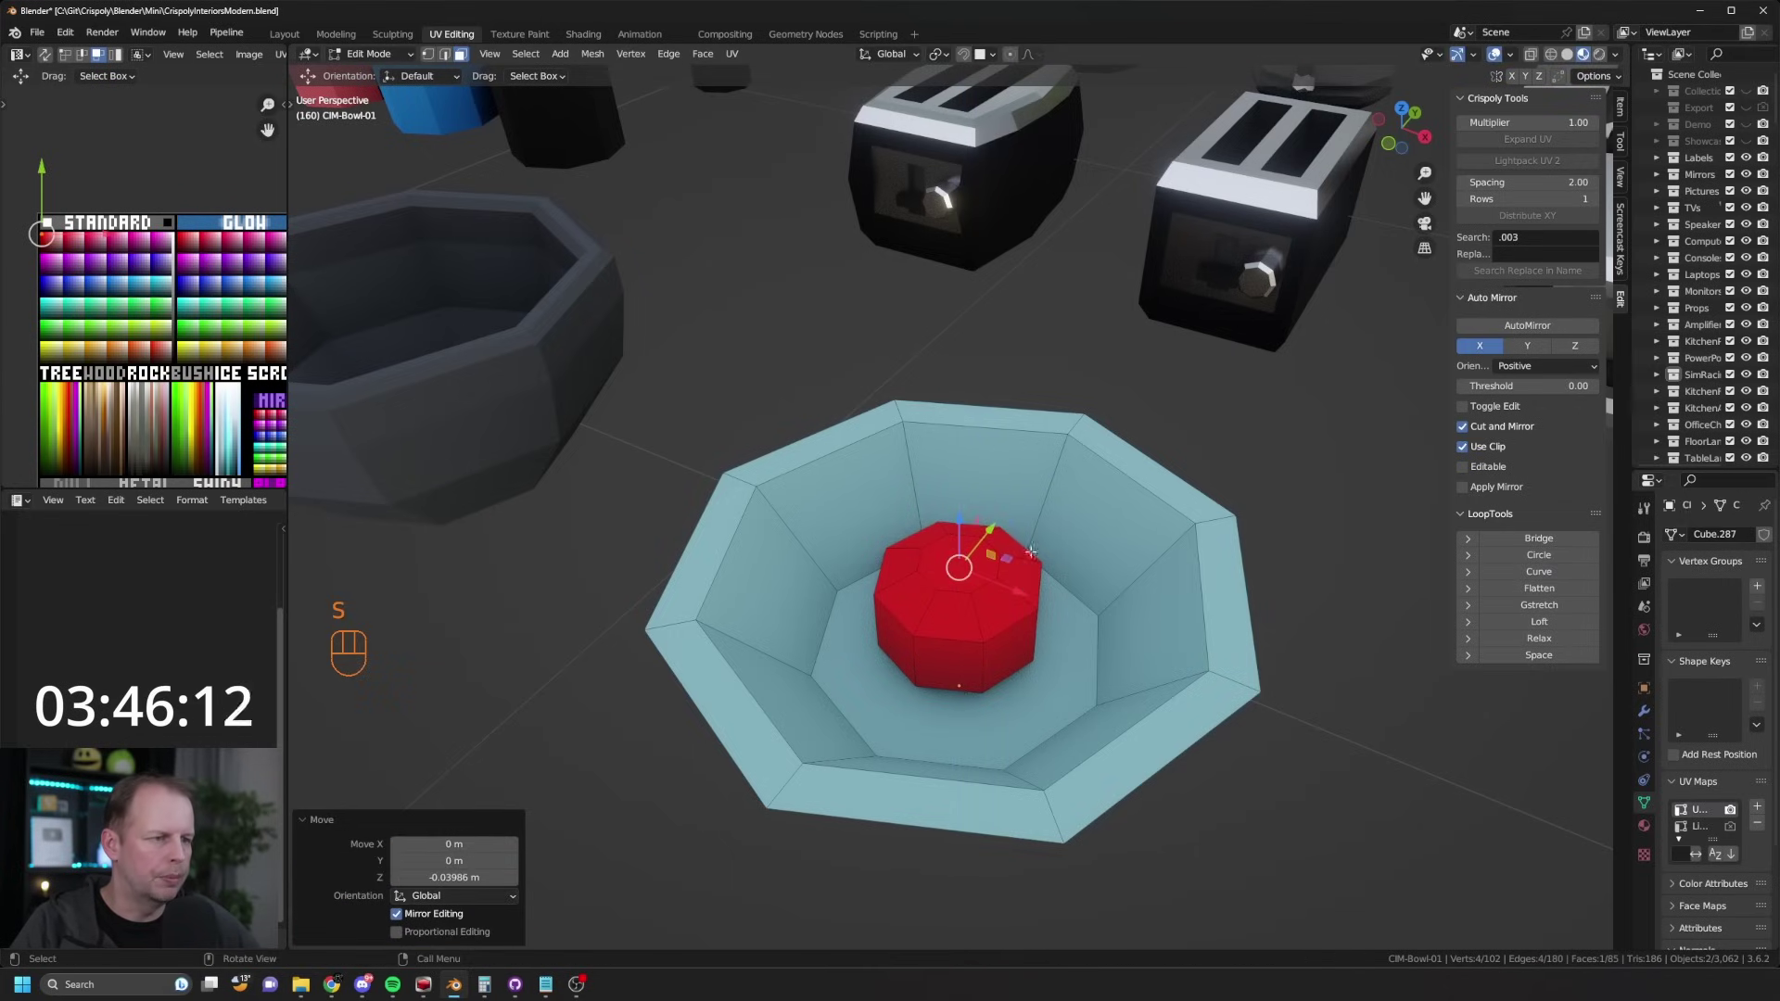
key("s")
left_click(1052, 563)
key("e")
left_click(1095, 542)
Step: Narrow the stem's top face and lower it about 0.019 m along the Z axis
middle_click_drag(1095, 542, 998, 517)
key("s")
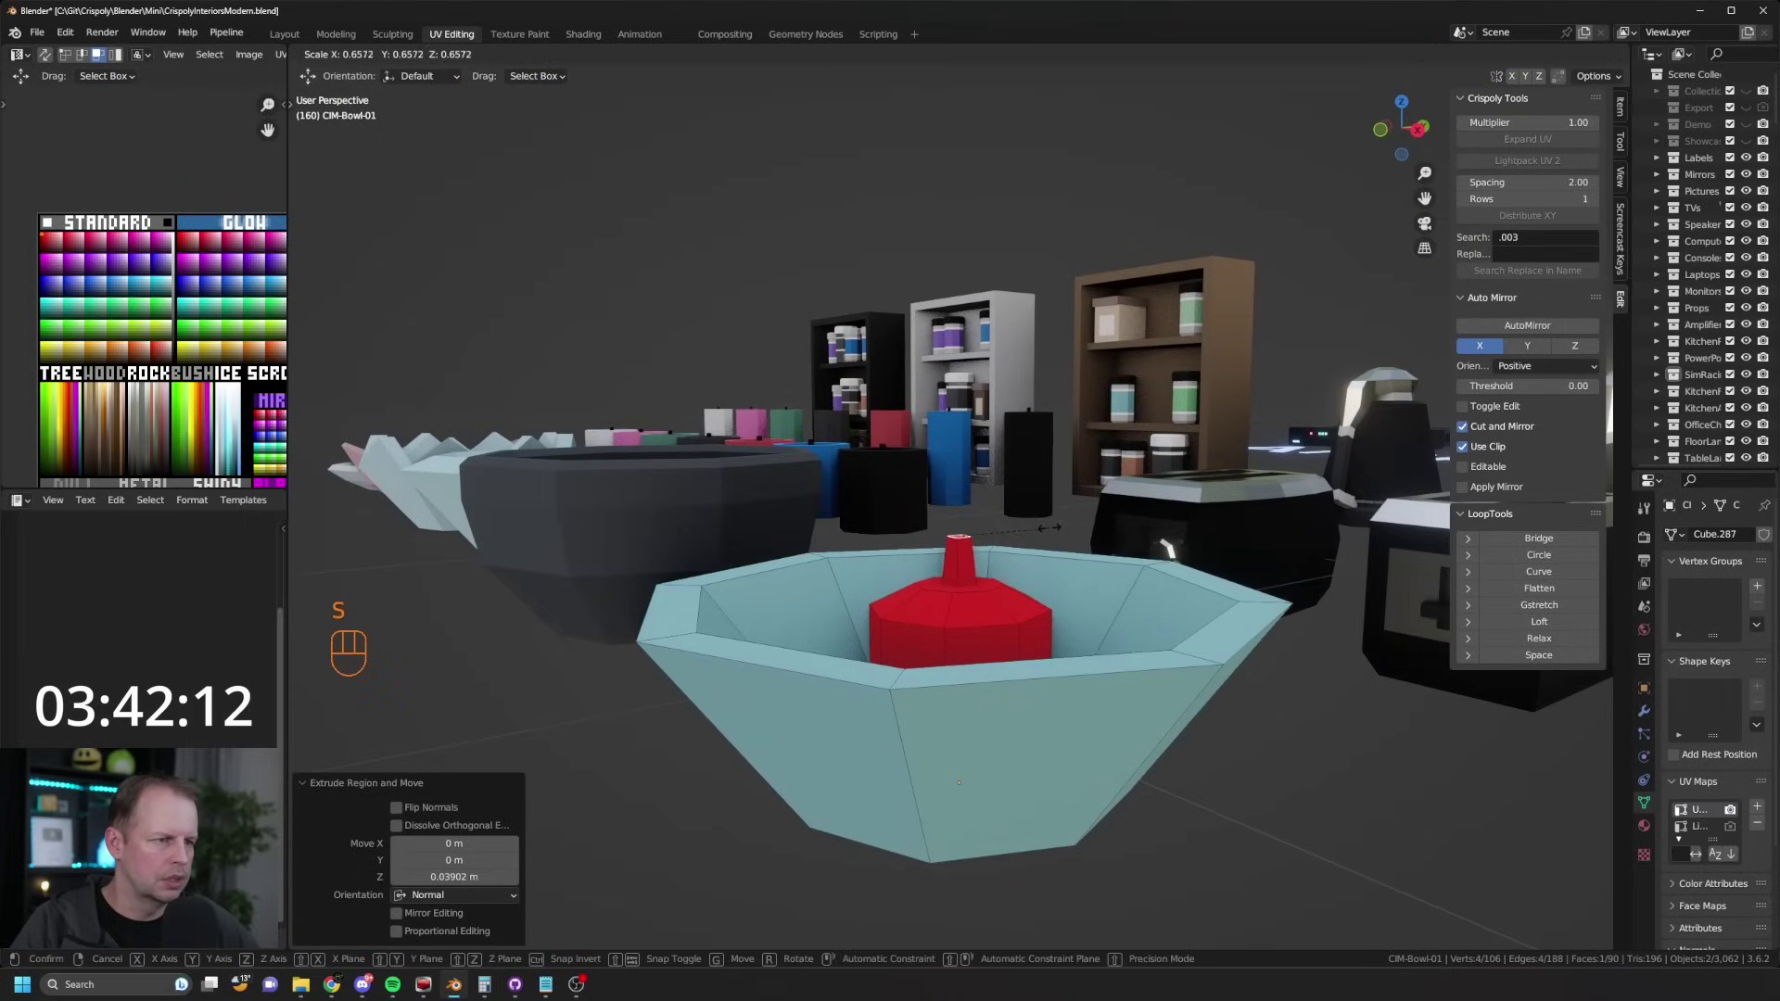
left_click(1051, 527)
left_click_drag(962, 483, 962, 509)
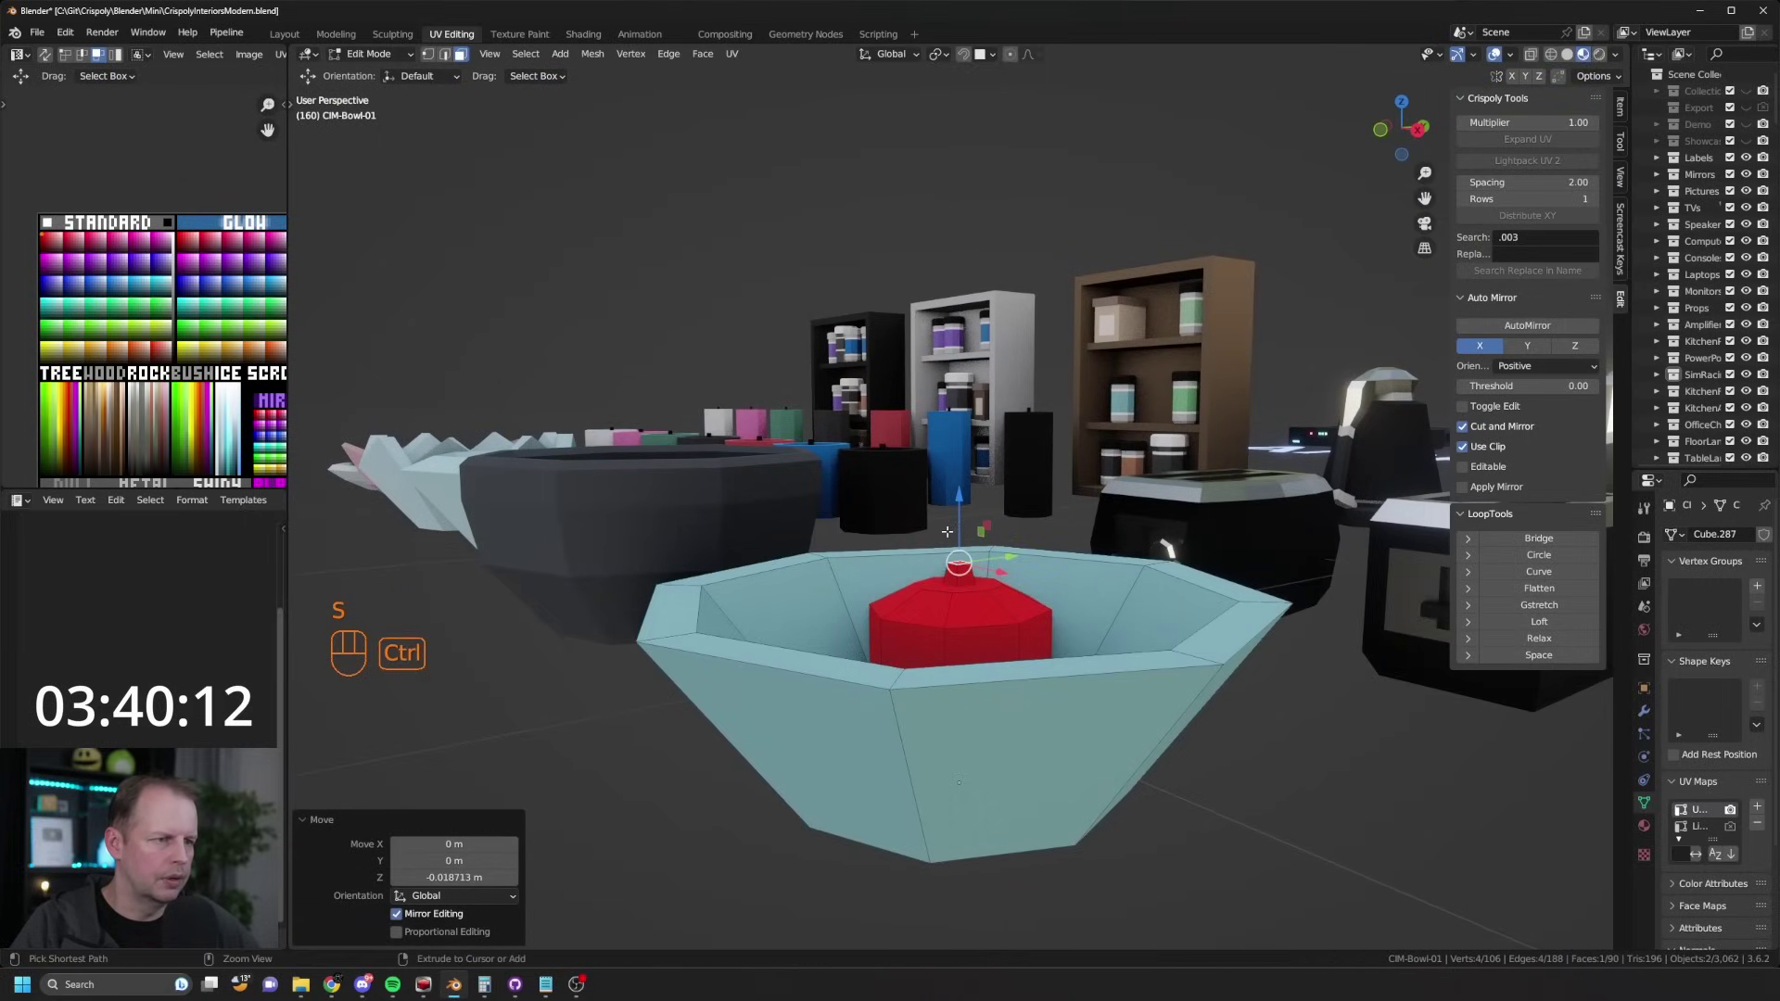
Step: Extrude the stem's tip sideways in stages, enlarging its end by about 1.56 and 1.45, to form a curved leaf
right_click(947, 531, "ctrl")
key("s")
left_click(976, 525)
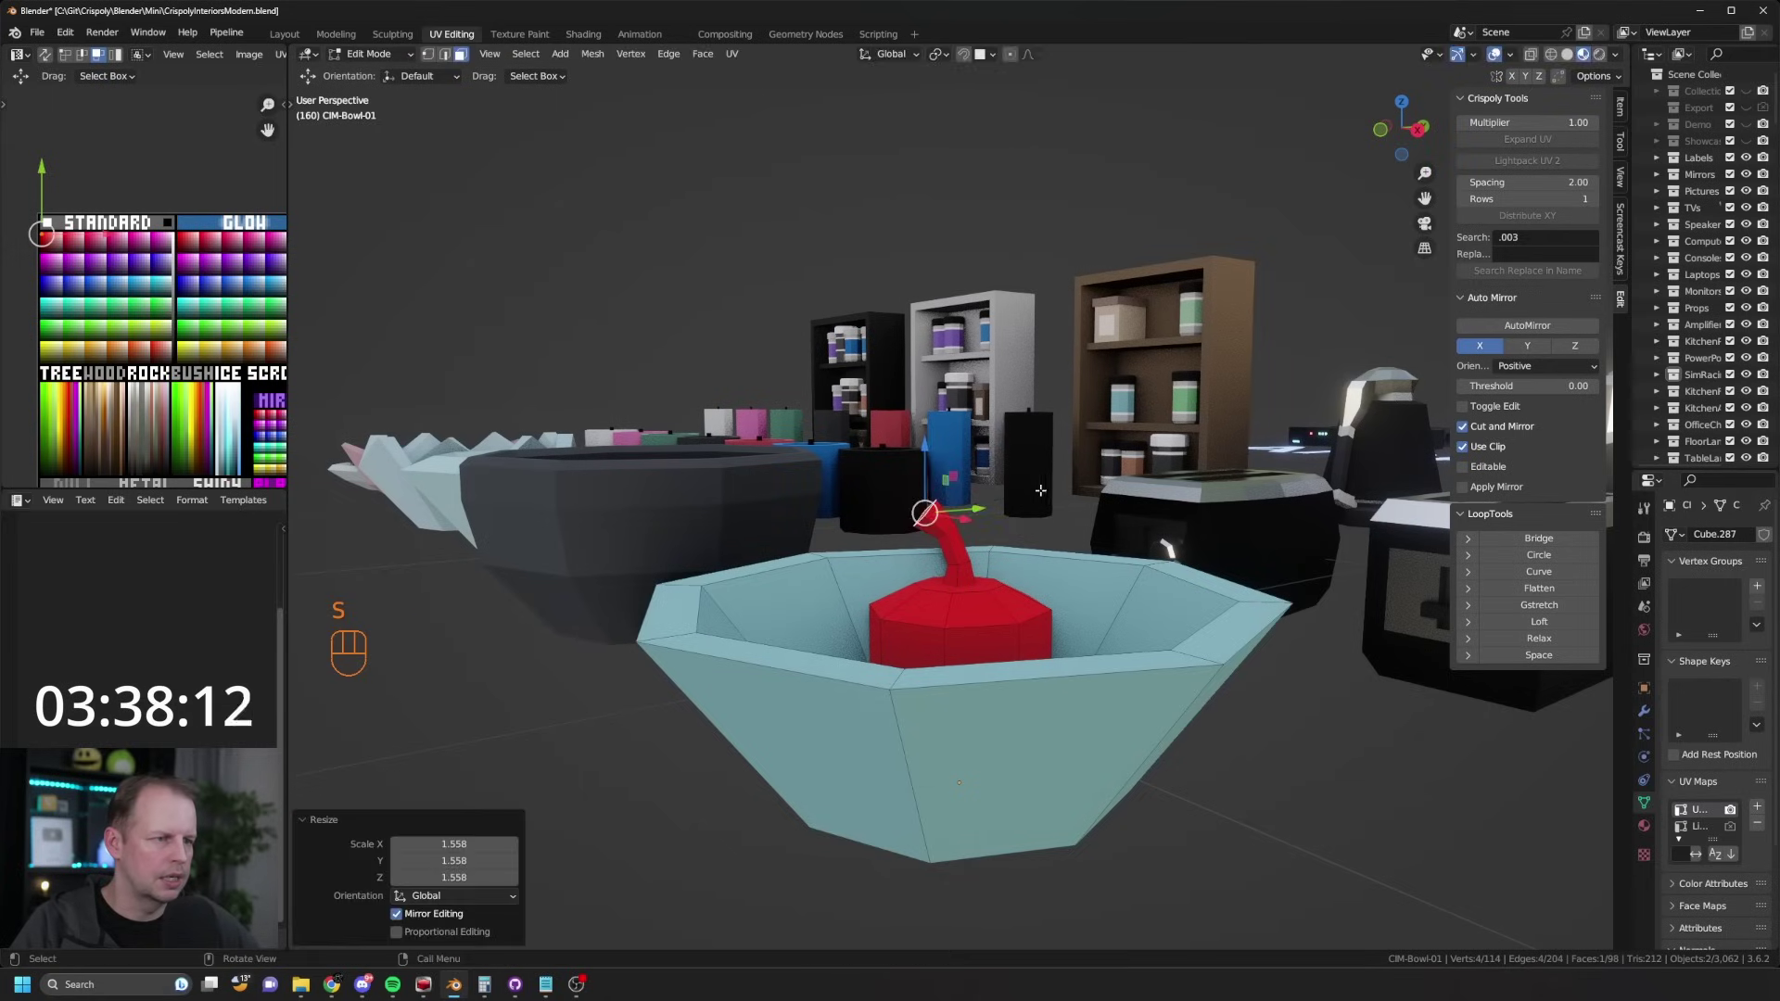
key("g")
left_click(965, 521)
right_click(895, 496, "ctrl")
key("s")
left_click(934, 506)
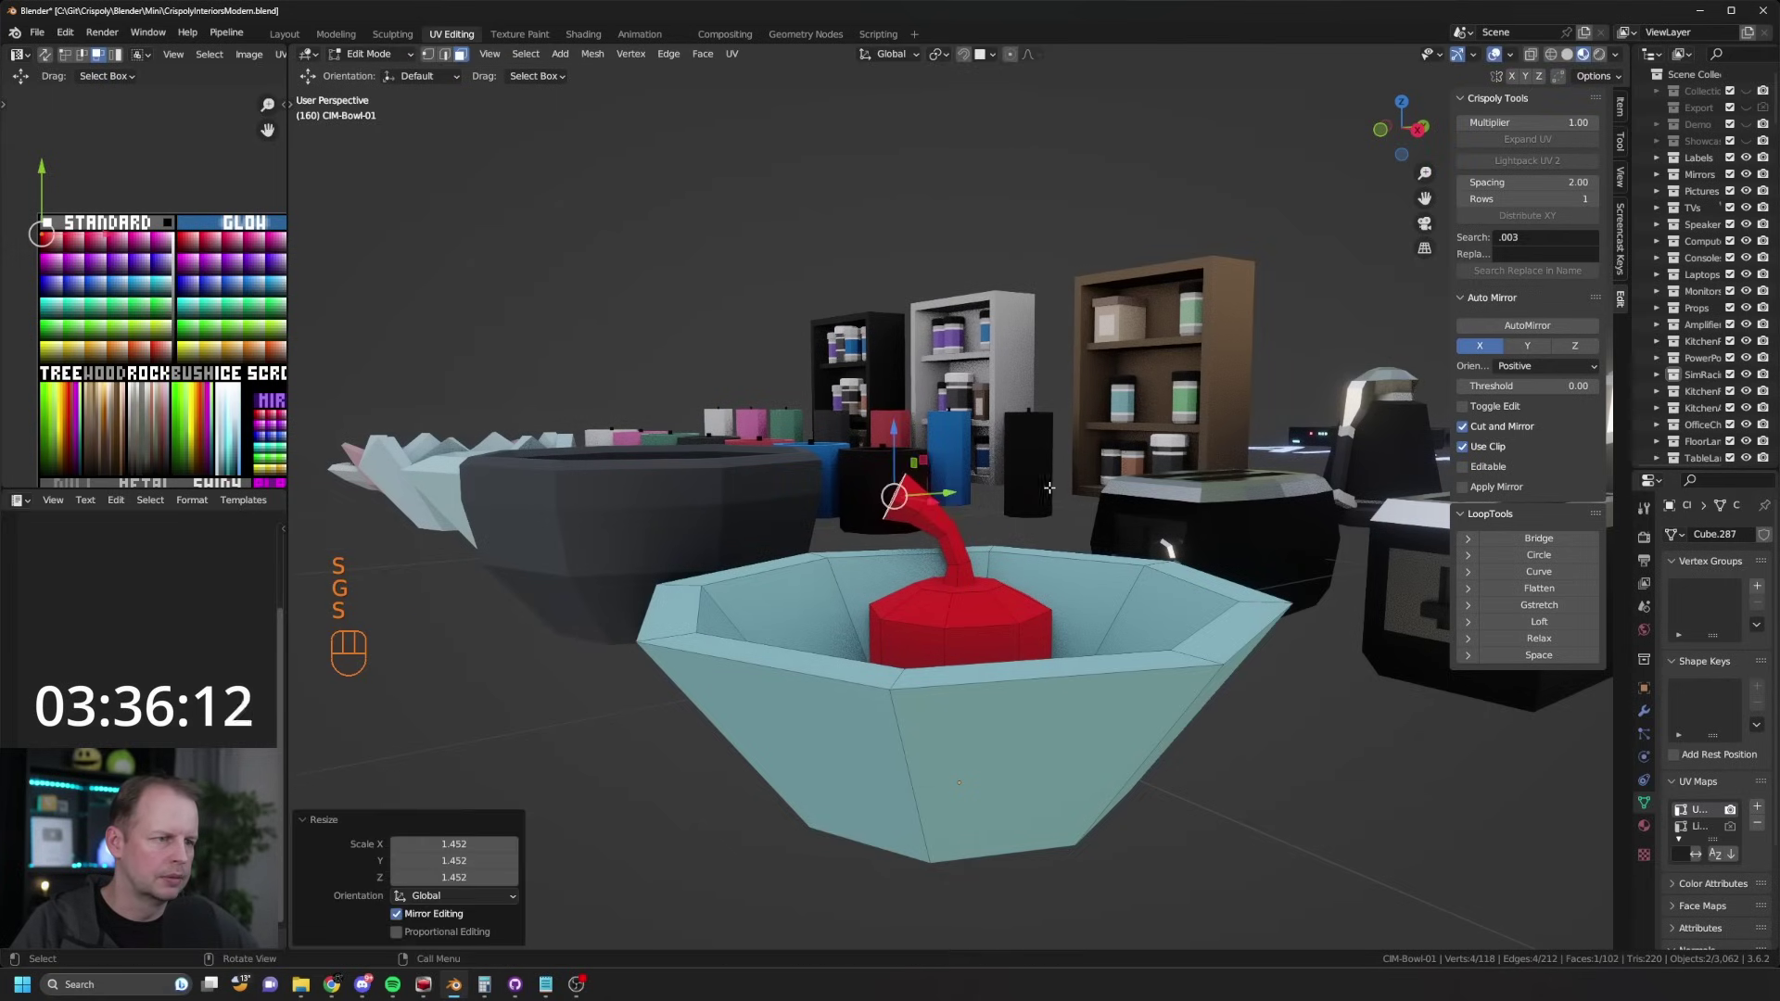
Step: Duplicate a side face of the stem in place and scale the copy to 0.325 along Z
middle_click_drag(935, 505, 1136, 553)
left_click(970, 549)
left_click(960, 546)
key("shift+d")
right_click(1157, 553)
key("s")
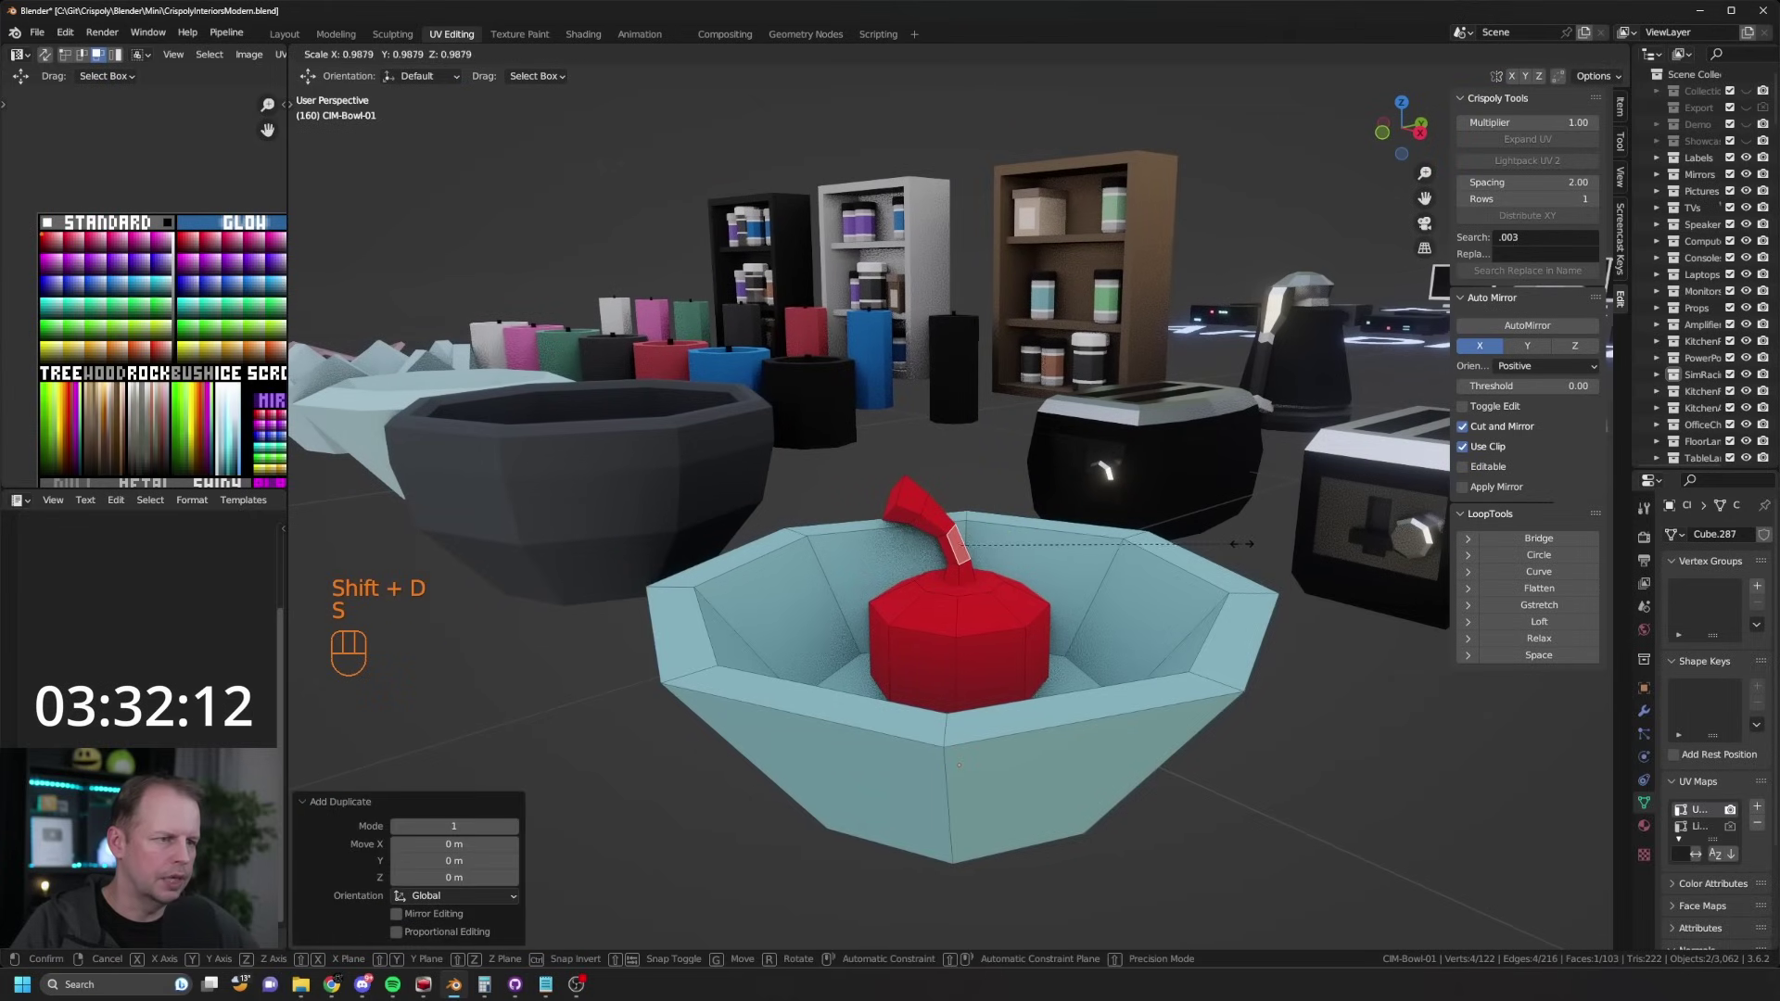
key("z")
left_click(1054, 561)
Step: Scale the duplicated stem face to 2.09 along Y and to about 0.49 overall
middle_click_drag(1054, 561, 1136, 560)
key("s")
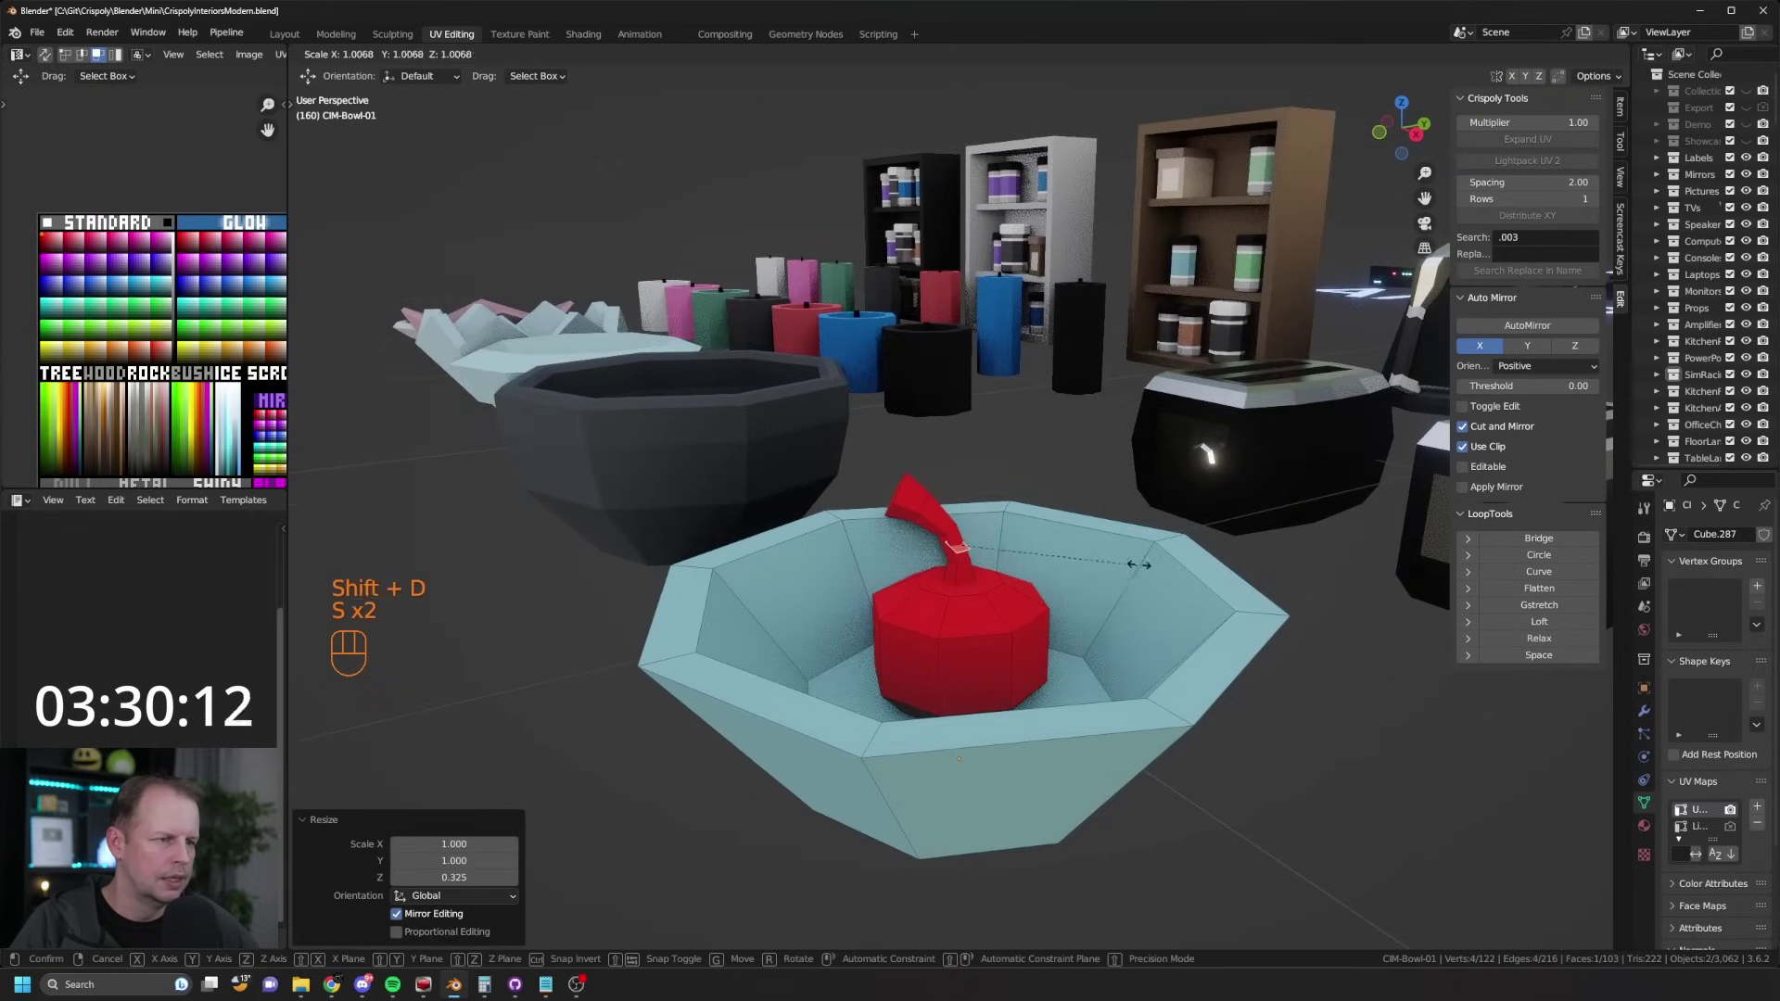
key("y")
left_click(1269, 544)
key("s")
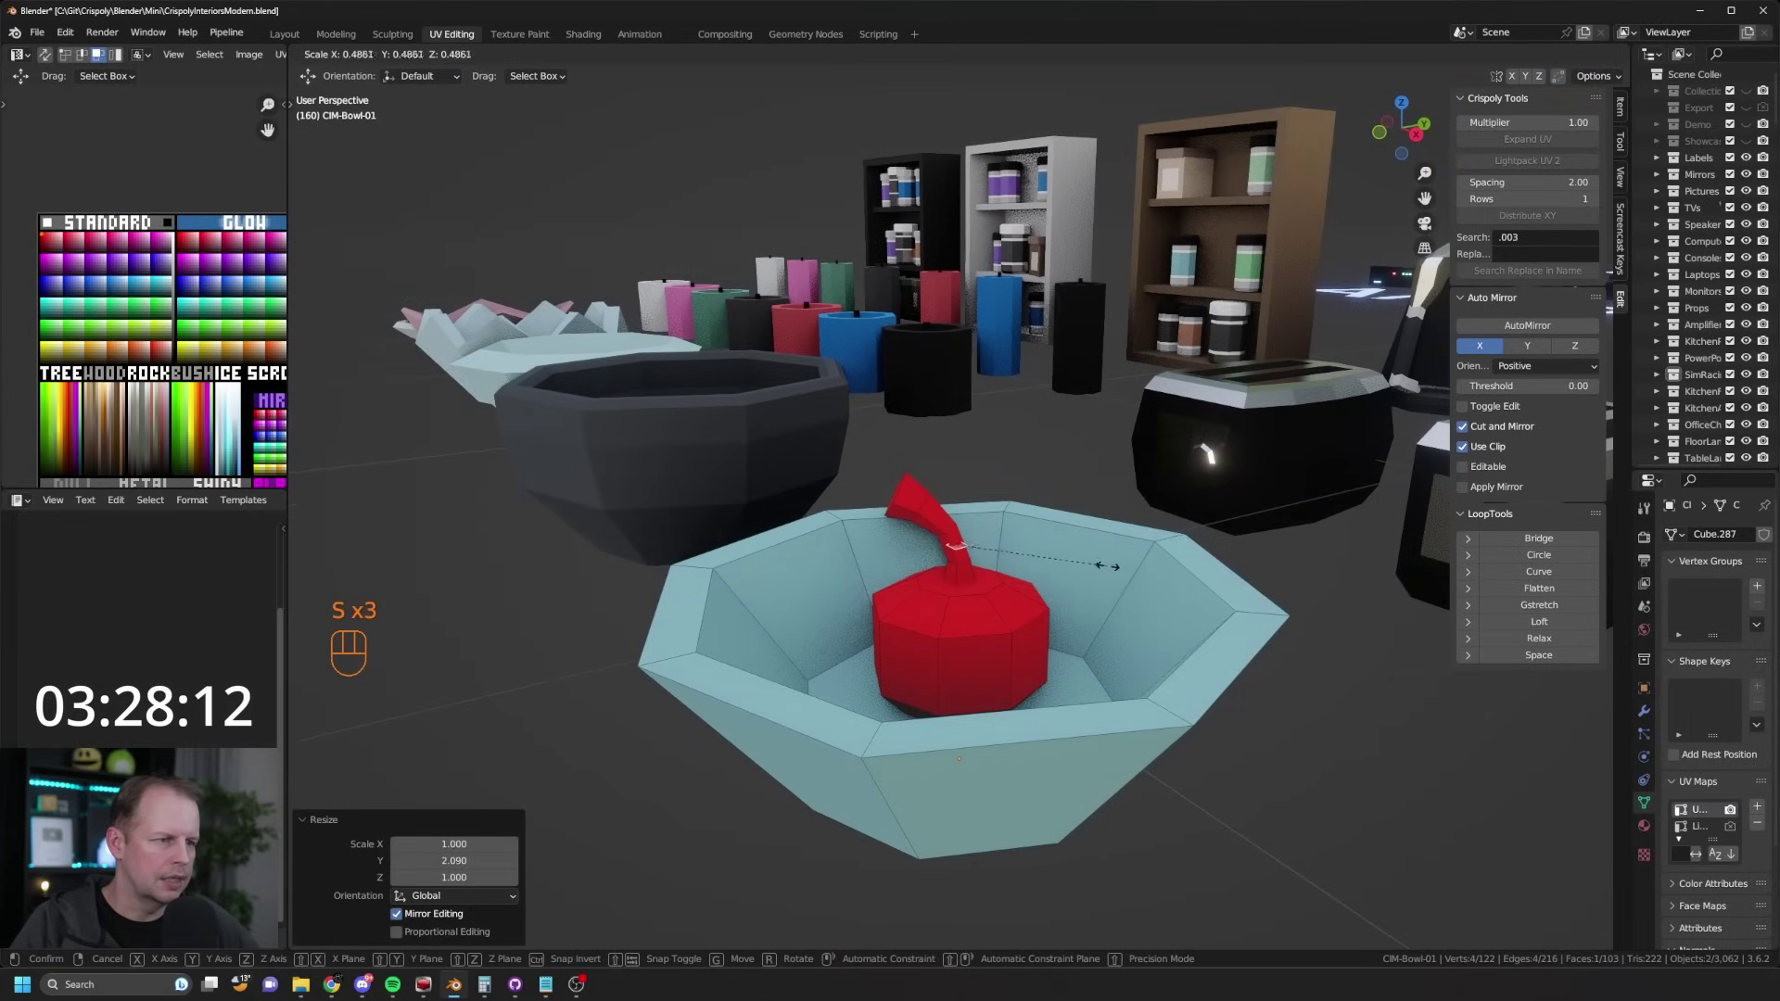
left_click(1109, 564)
Step: Extrude the small face outward from the stem in three stages, widening its end, to form a second leaf
middle_click_drag(1006, 568, 1045, 526)
key("e")
left_click(1072, 540)
key("e")
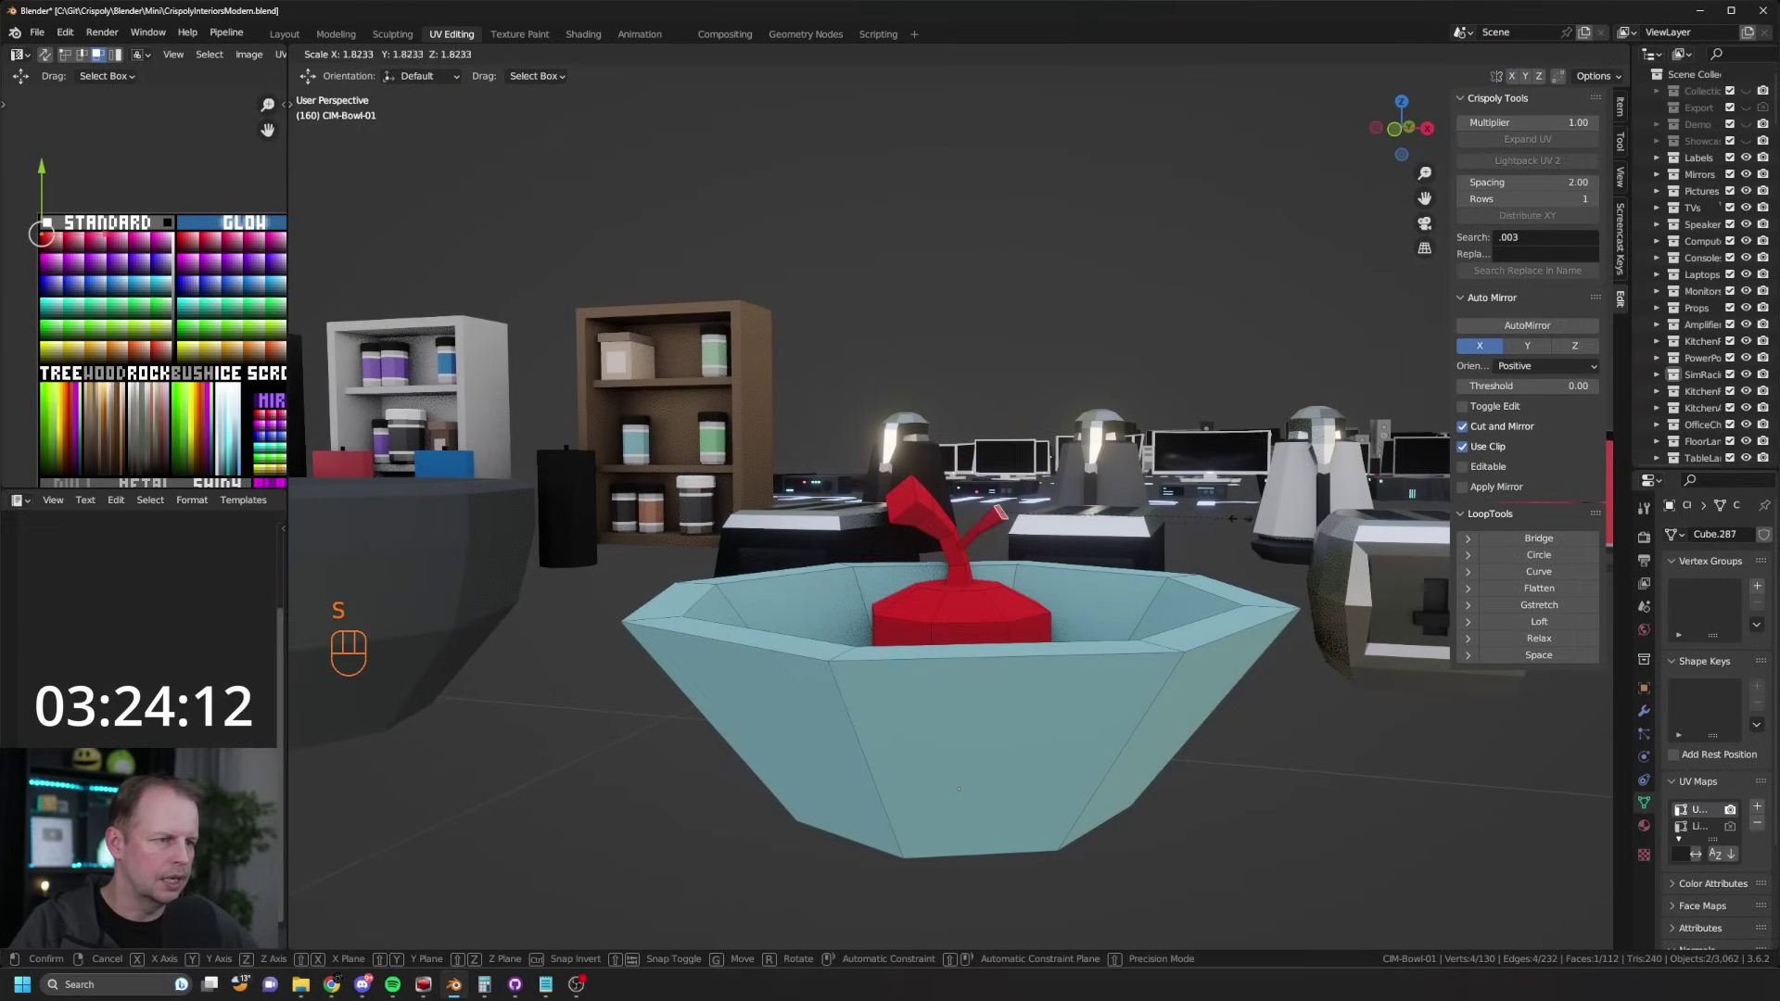
left_click(1041, 510)
key("s")
key("s")
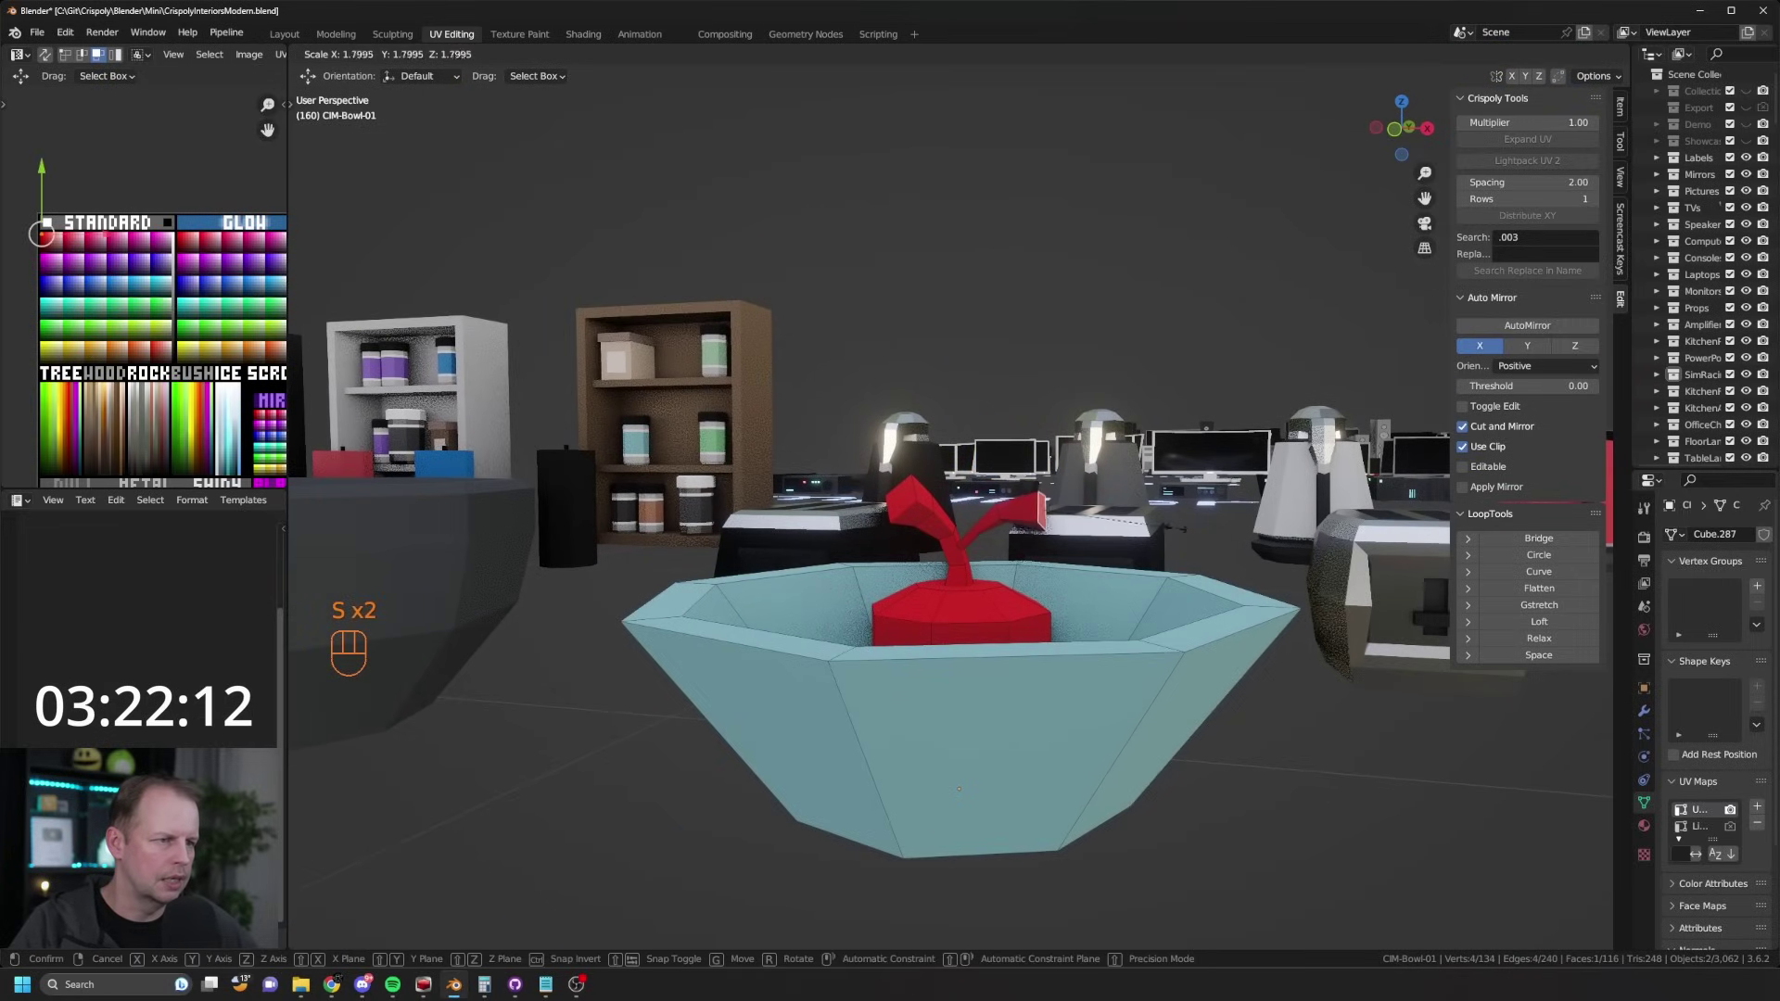
left_click(1122, 541)
Step: Scale the second leaf's end along Y and move its end vertices individually to shape the tip
middle_click_drag(1215, 505, 1135, 557)
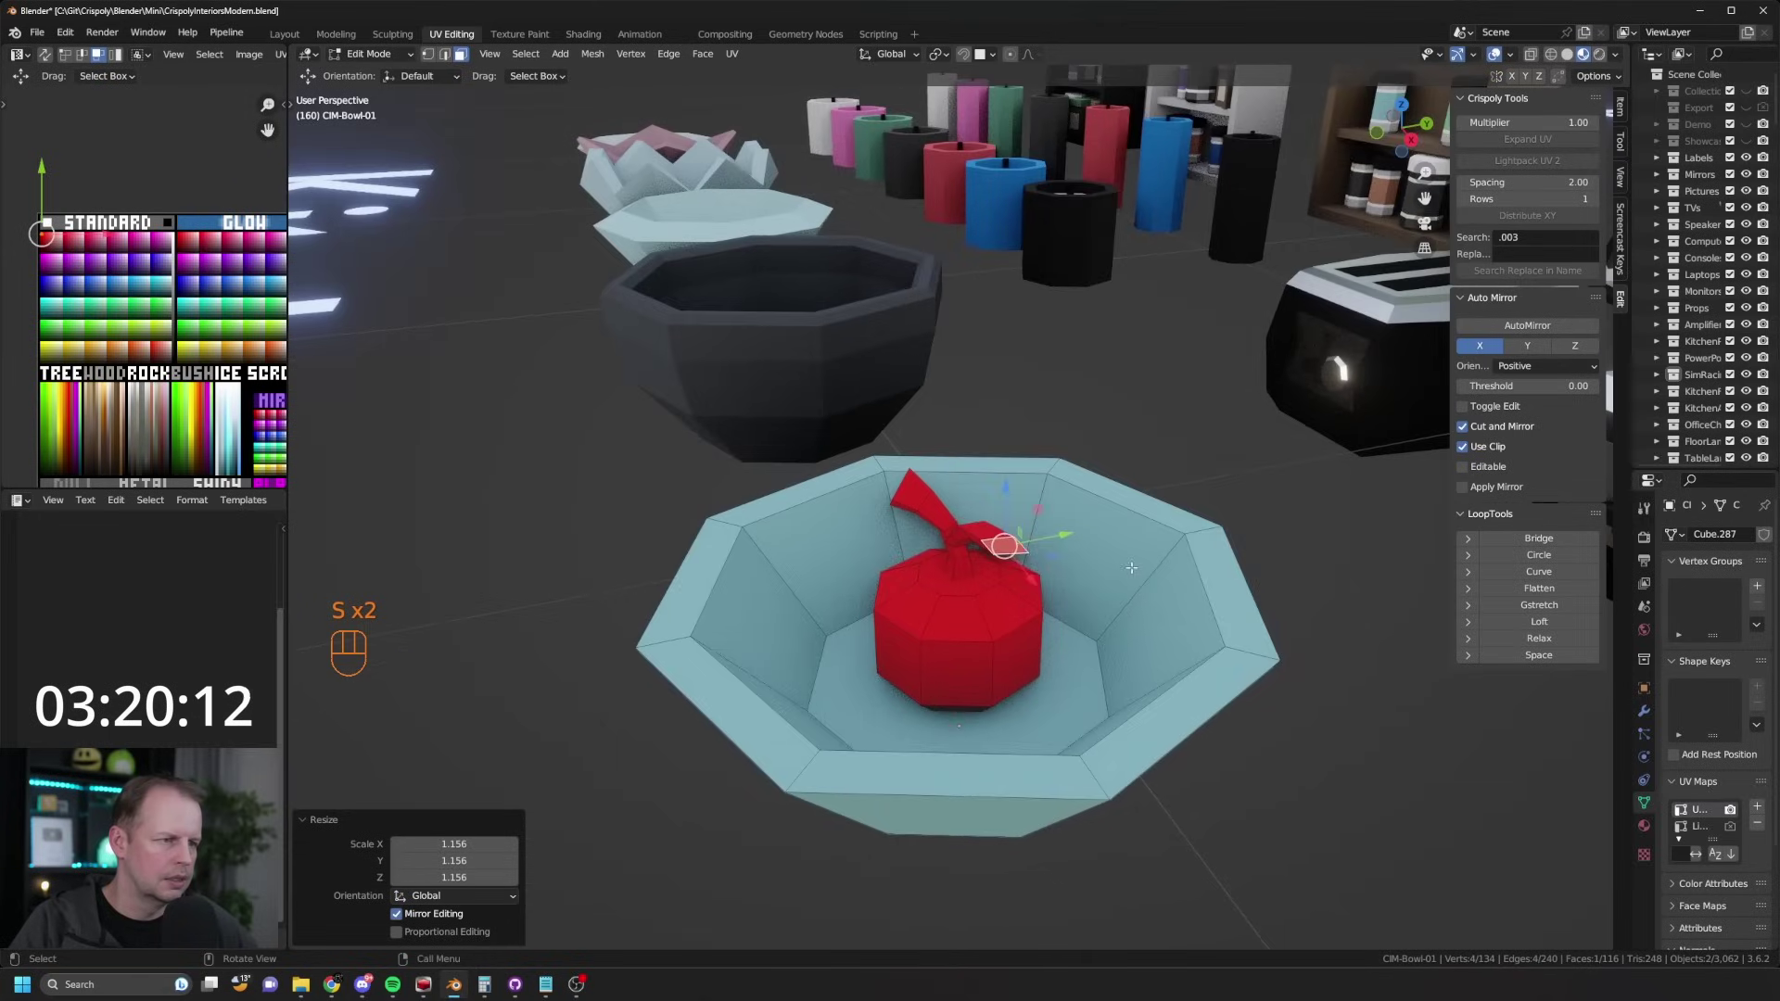
key("s")
key("y")
key("1")
left_click(1014, 580)
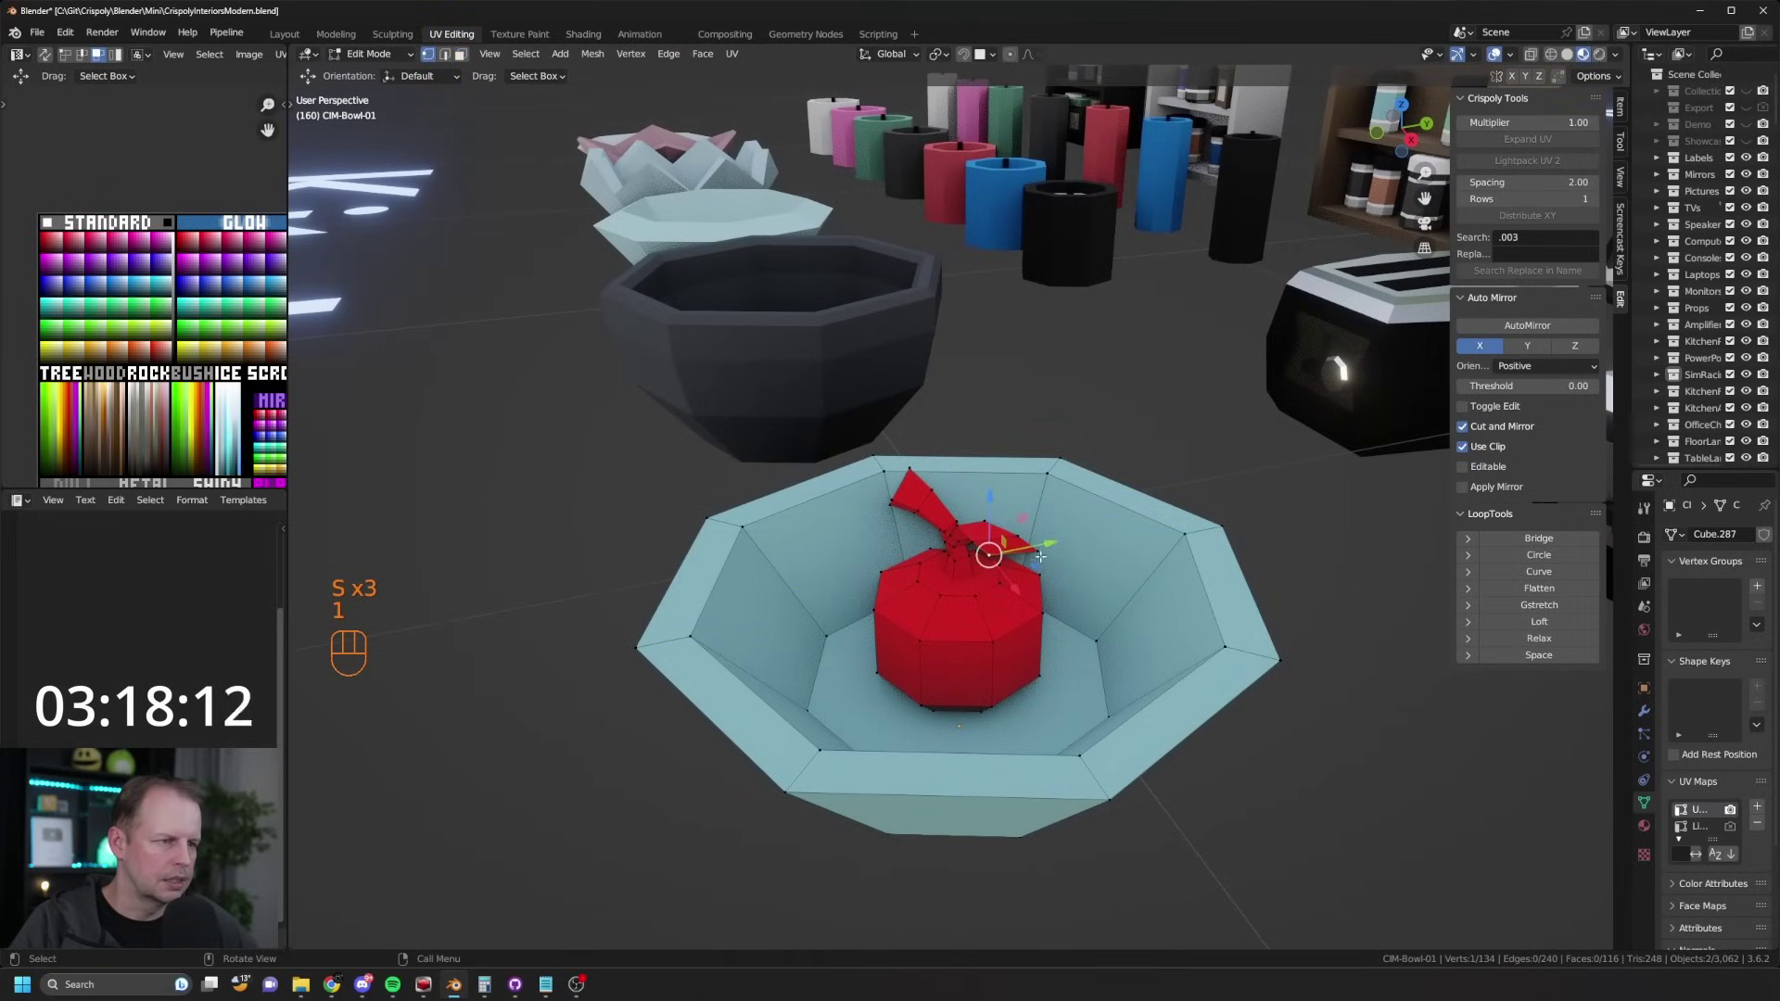
key("g")
left_click(1018, 548)
key("g")
left_click(1012, 546)
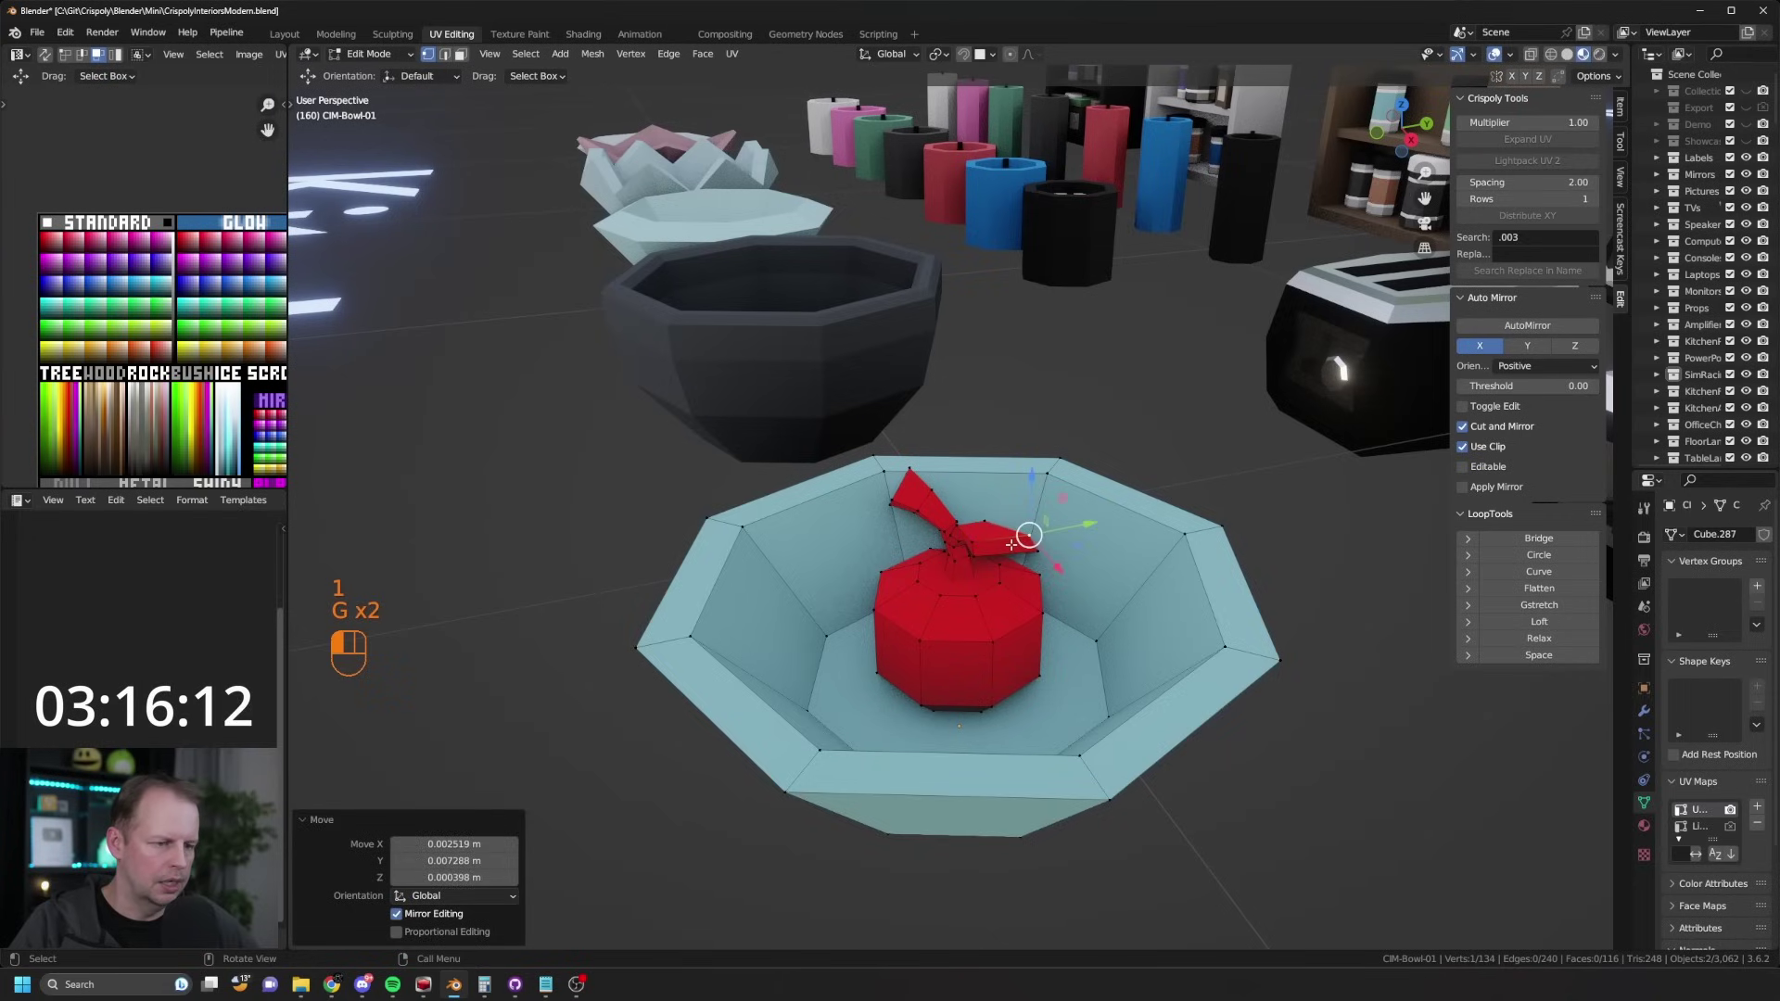
Step: Select the stem with both leaves and move all their UVs onto a dark green shade of the Standard palette
key("l")
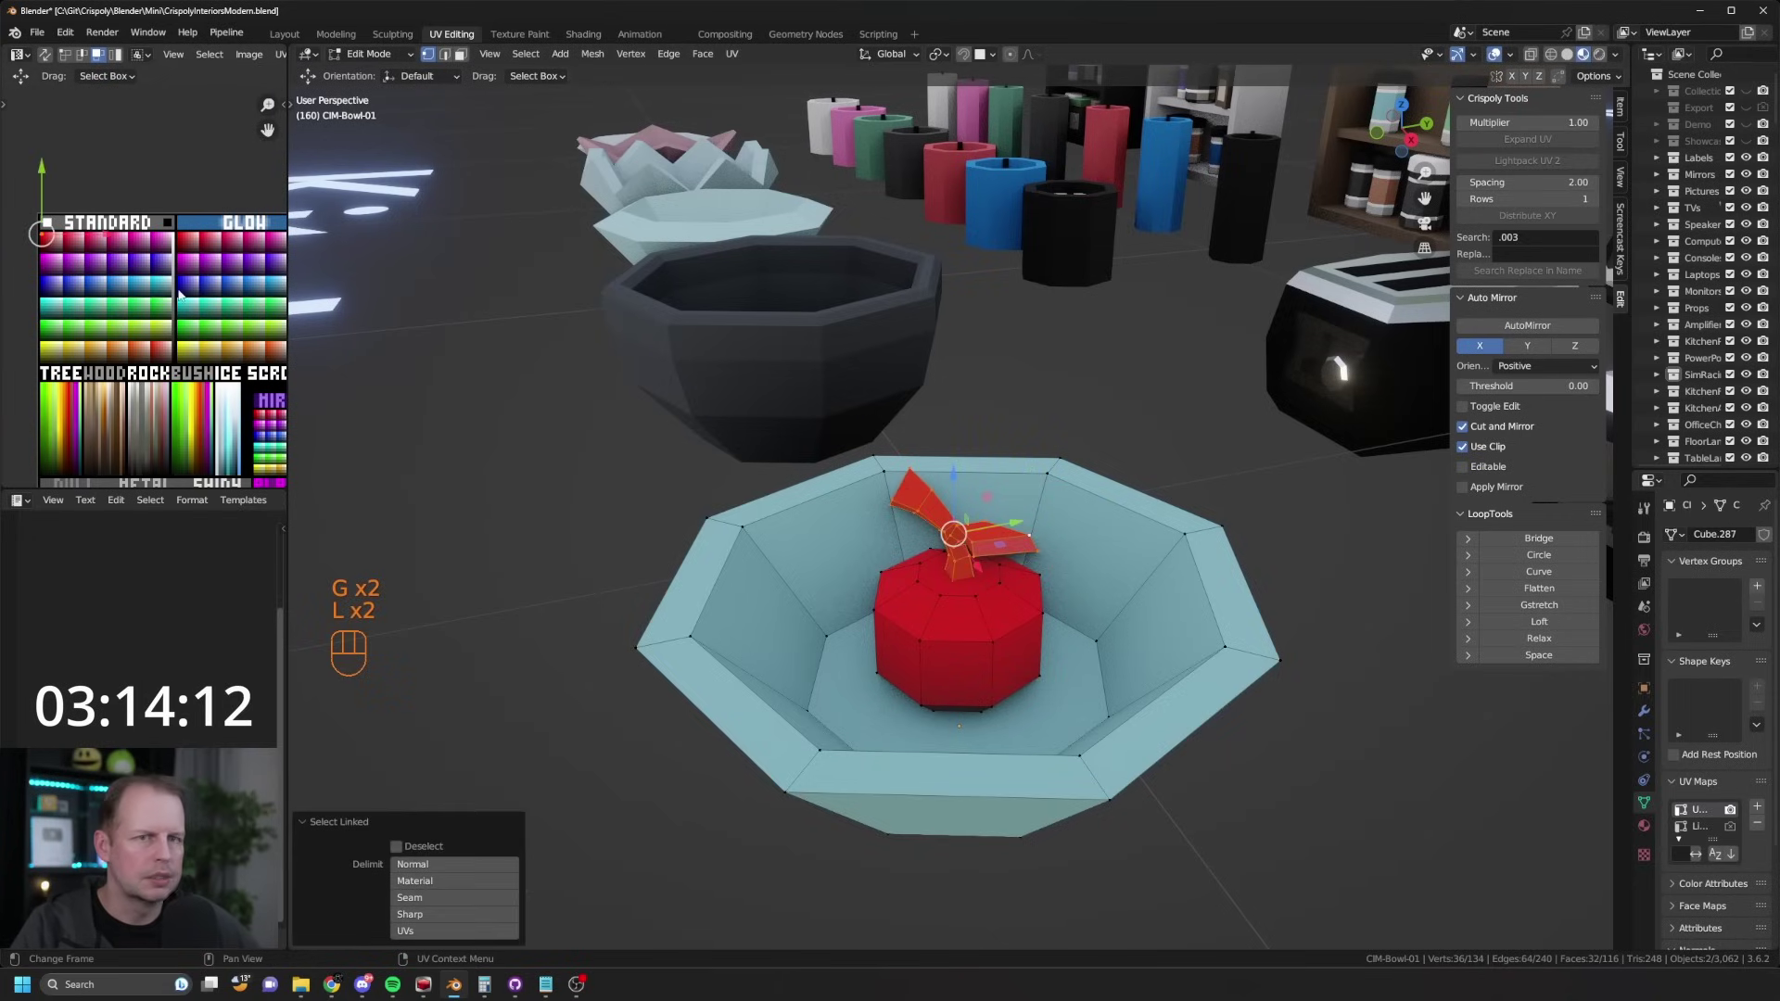
key("a")
key("g")
left_click(161, 338)
scroll(148, 340, "up", 1)
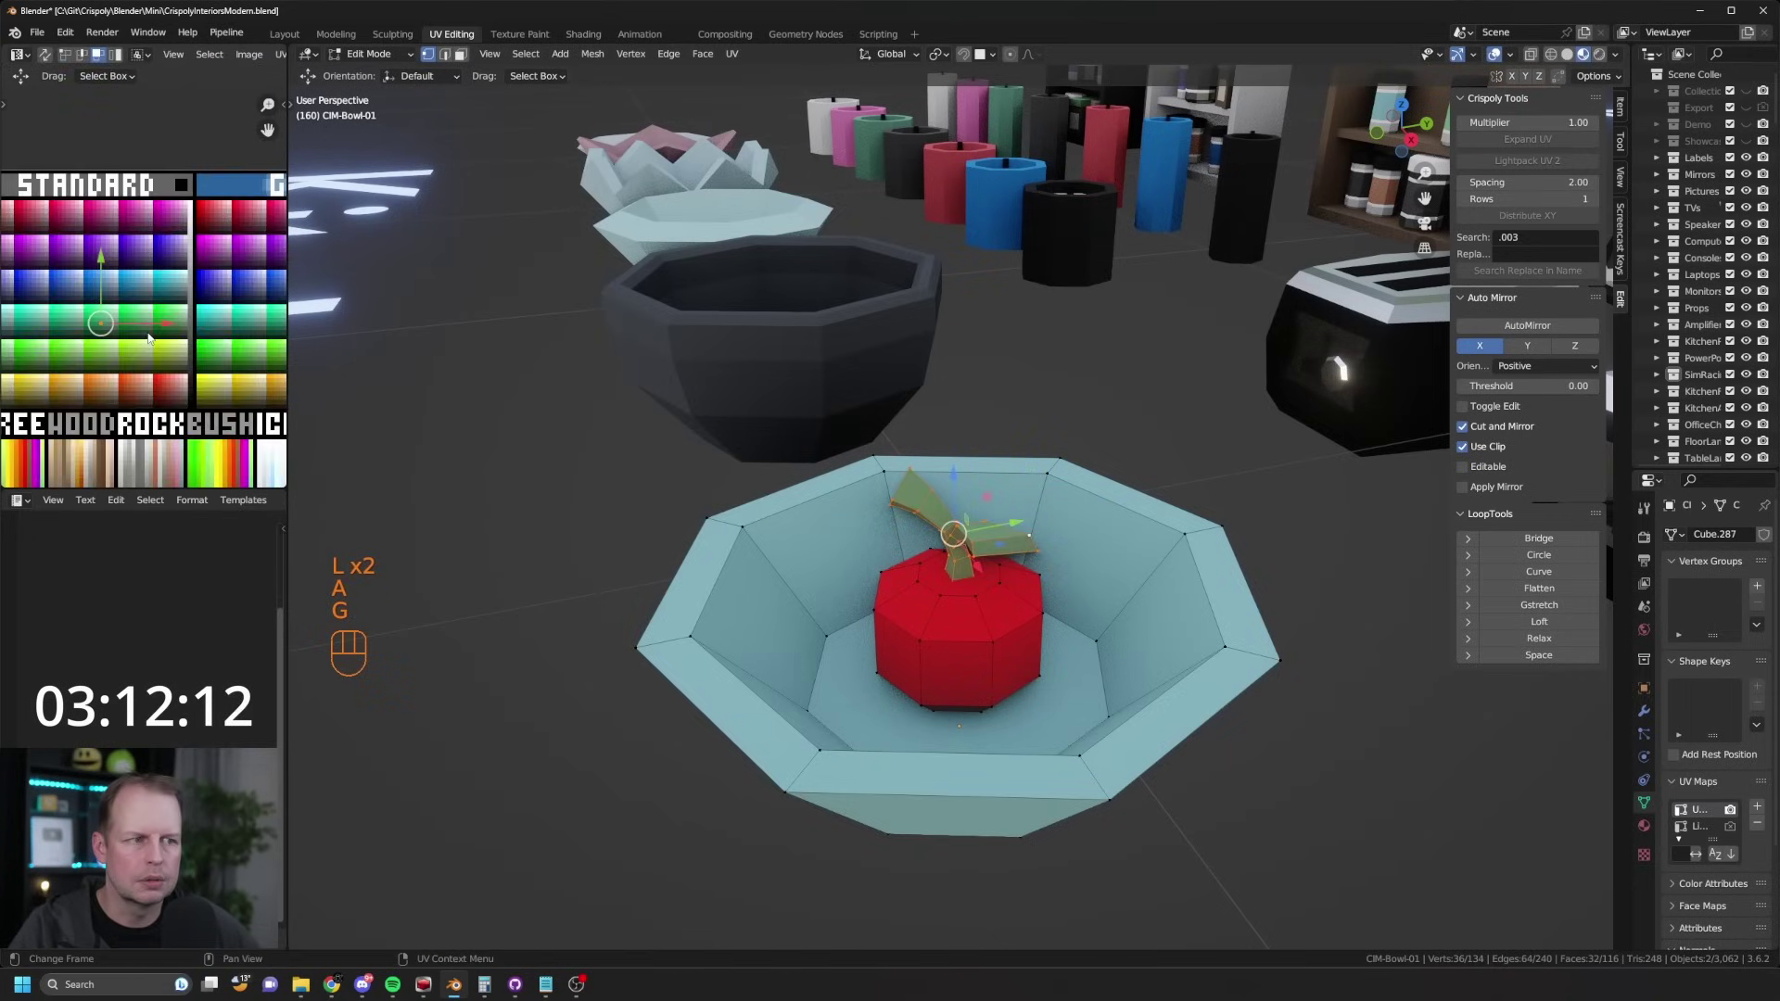
middle_click_drag(141, 334, 249, 297, "shift")
key("g")
left_click(101, 335)
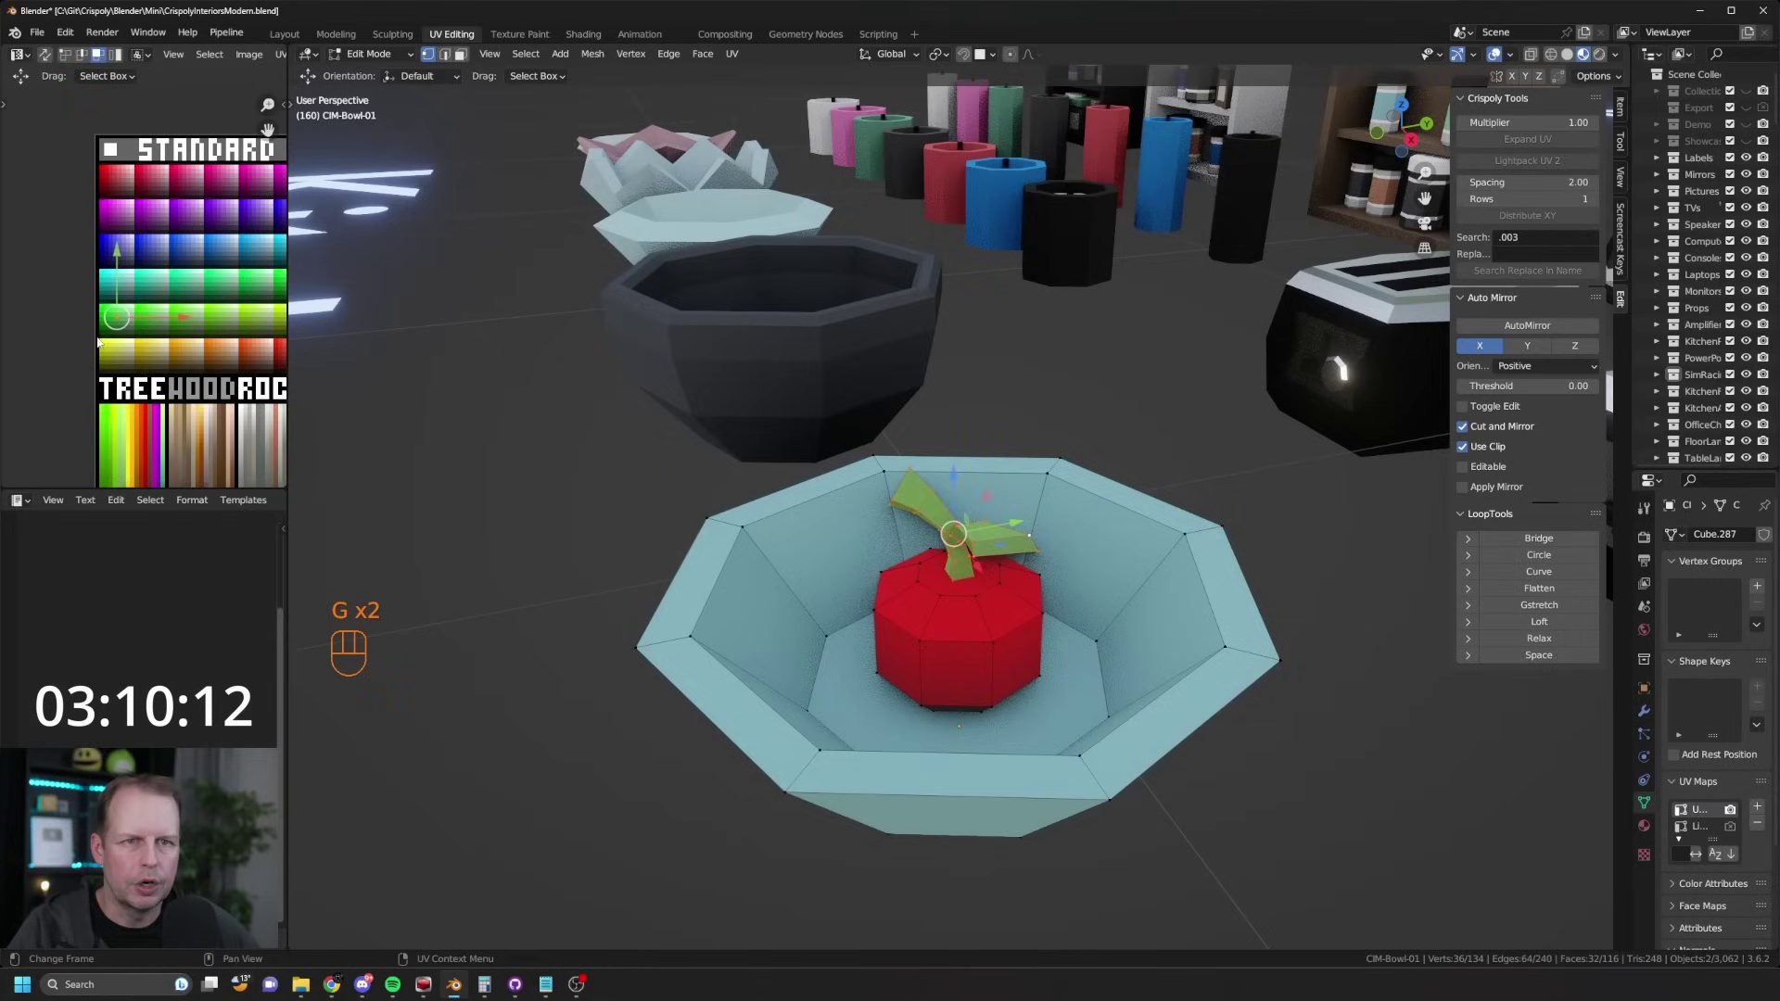
scroll(117, 308, "up", 3)
middle_click_drag(116, 308, 173, 312, "shift")
key("g")
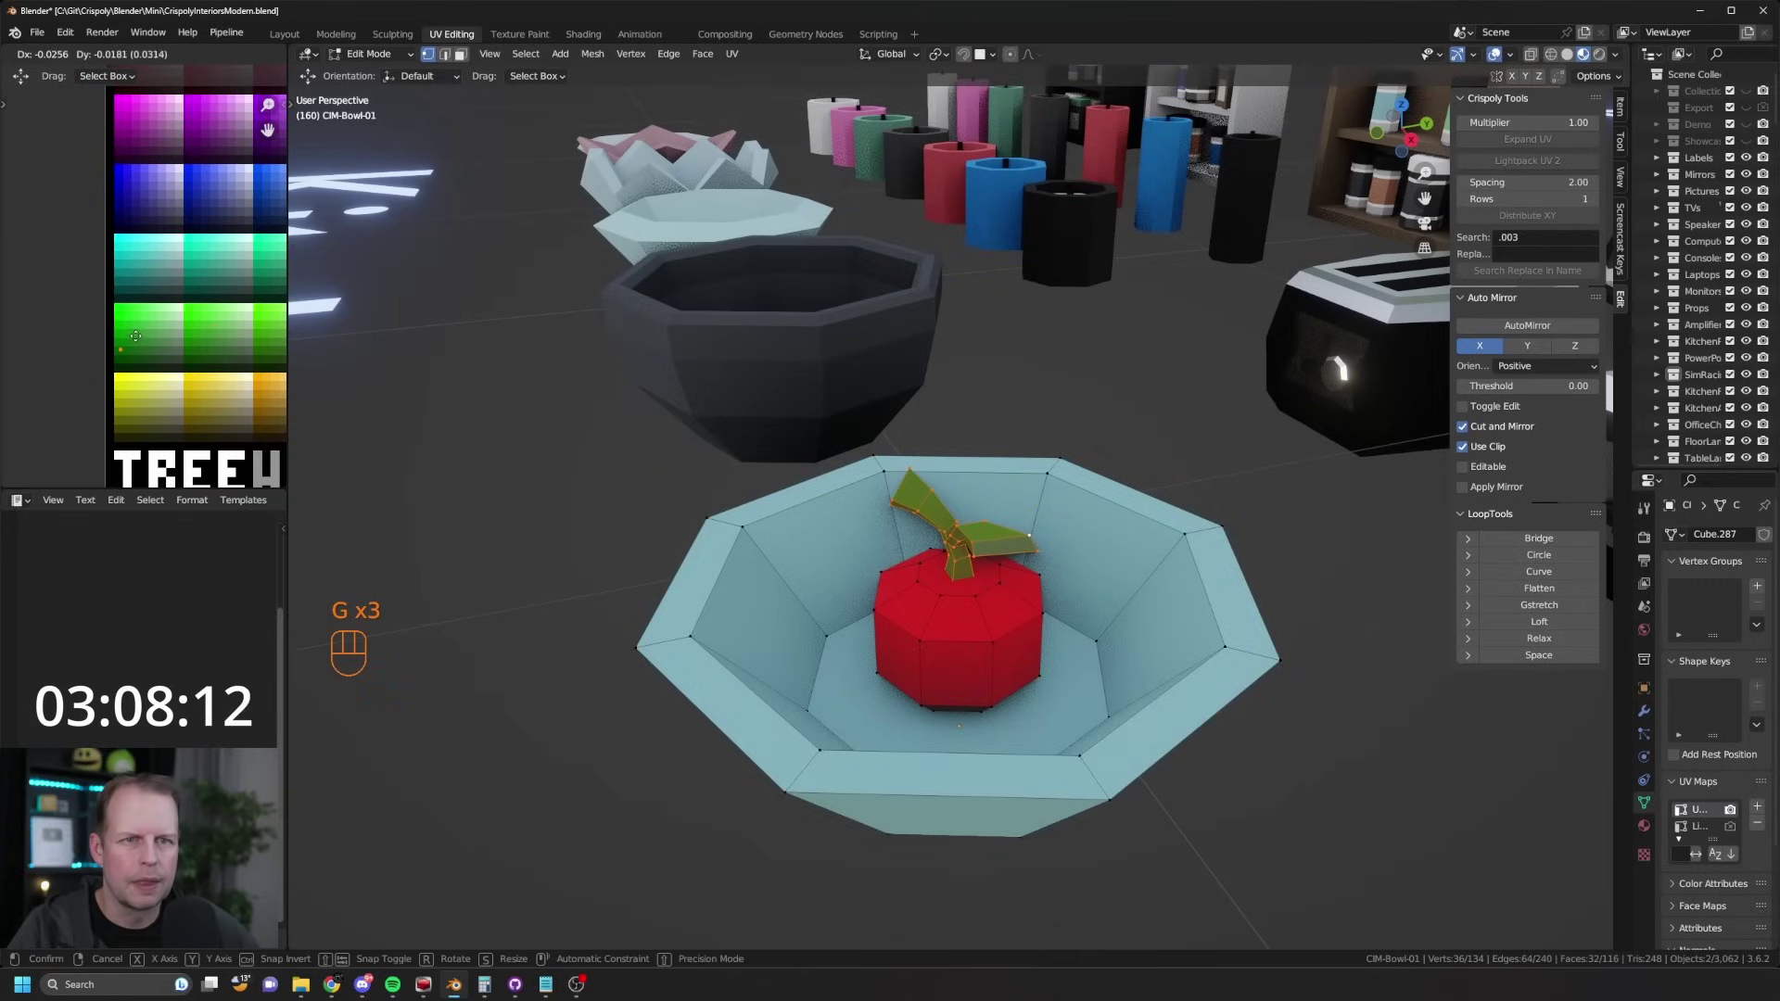
left_click(135, 336)
key("alt+a")
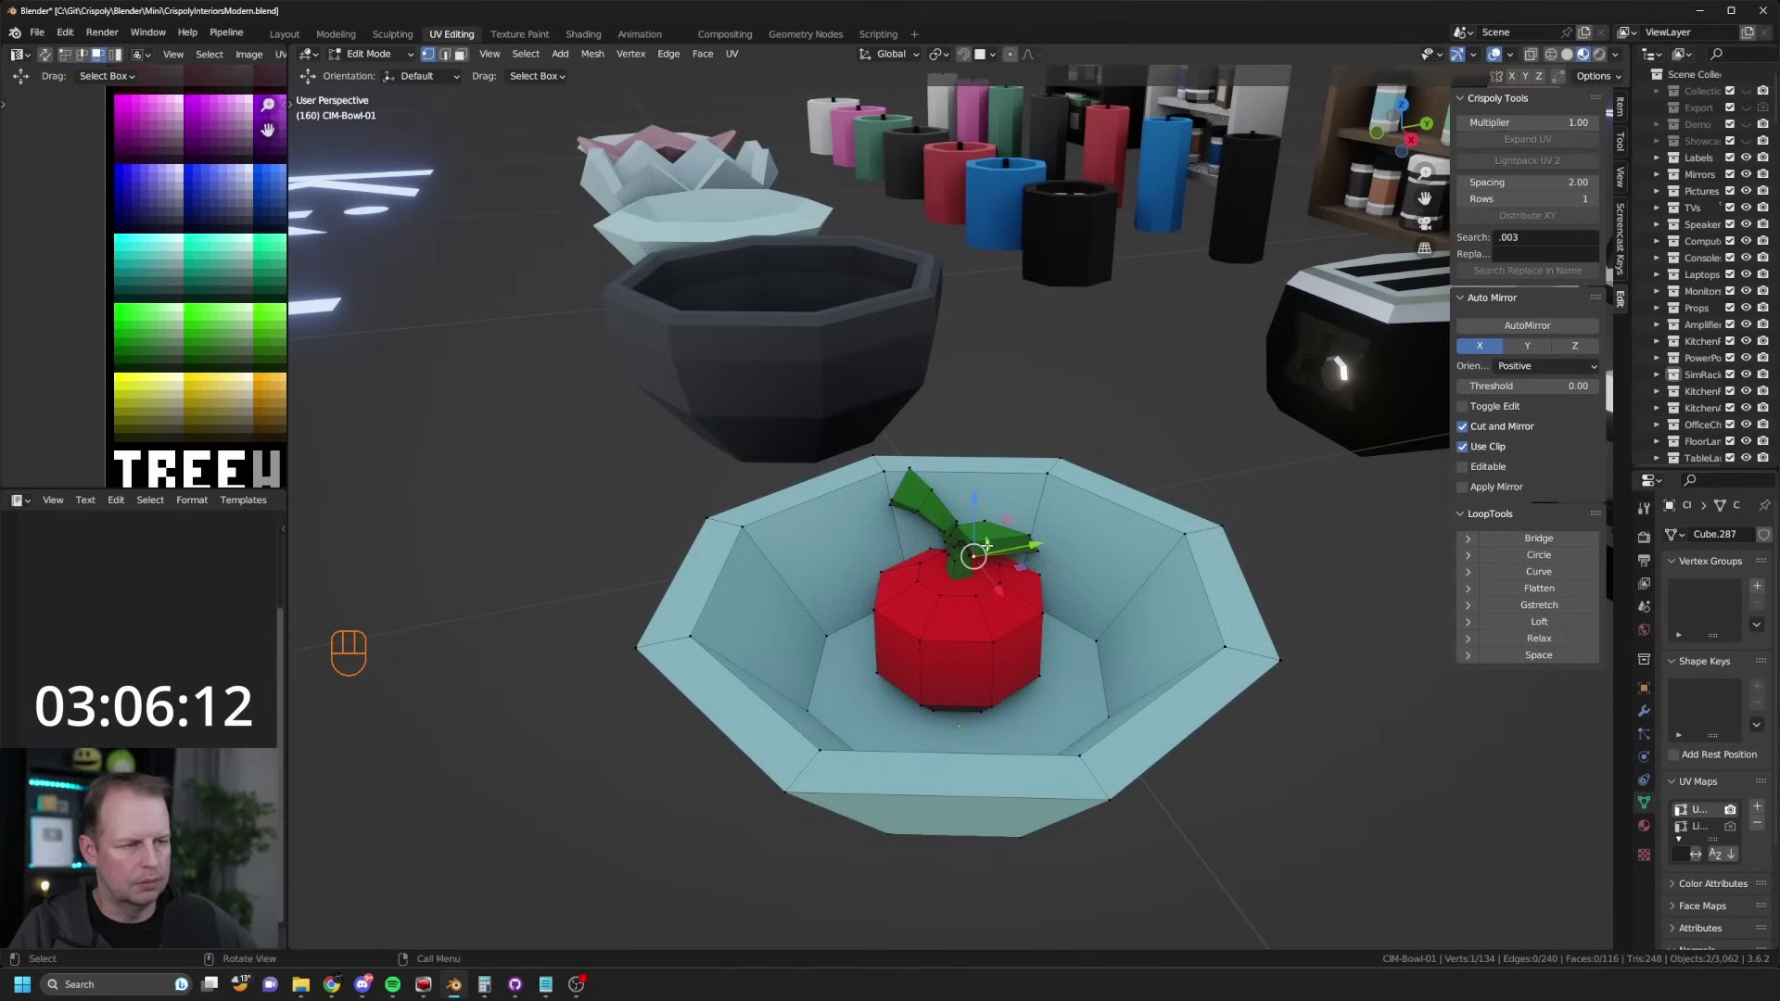
Step: Duplicate the second leaf and rotate the copy about -111° around the stem as seen from above
key("l")
middle_click_drag(986, 547, 943, 558)
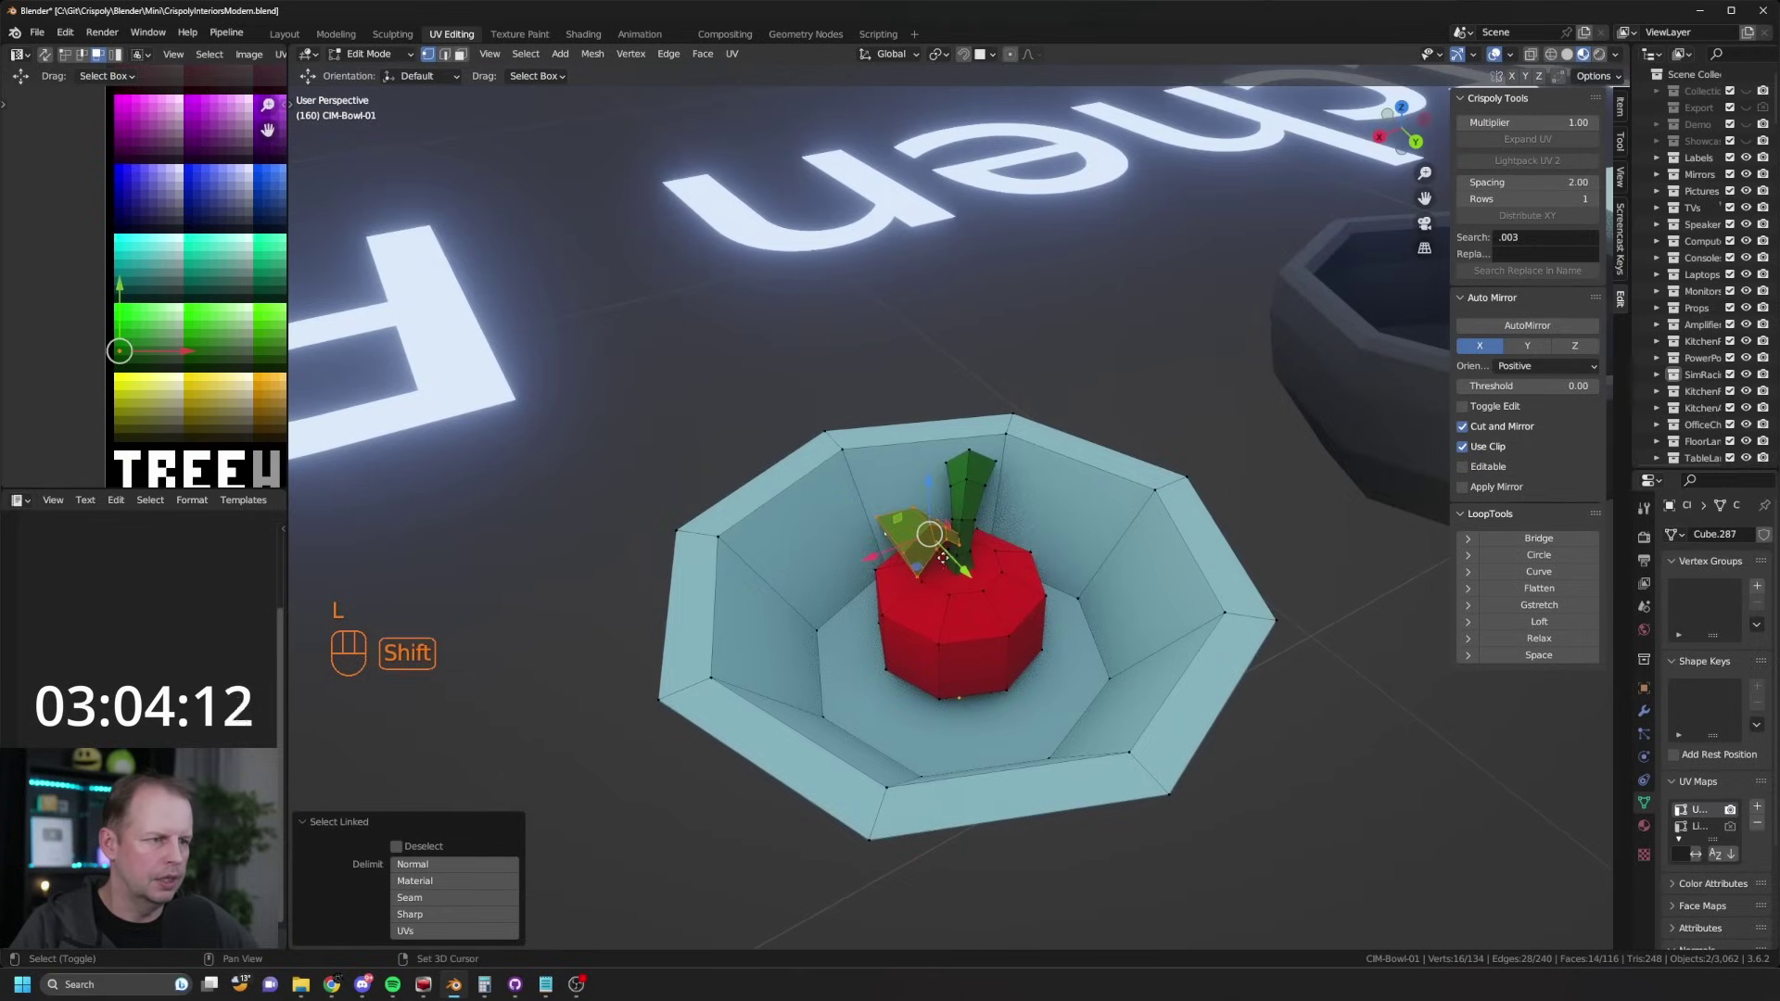
key("shift+d")
key("r")
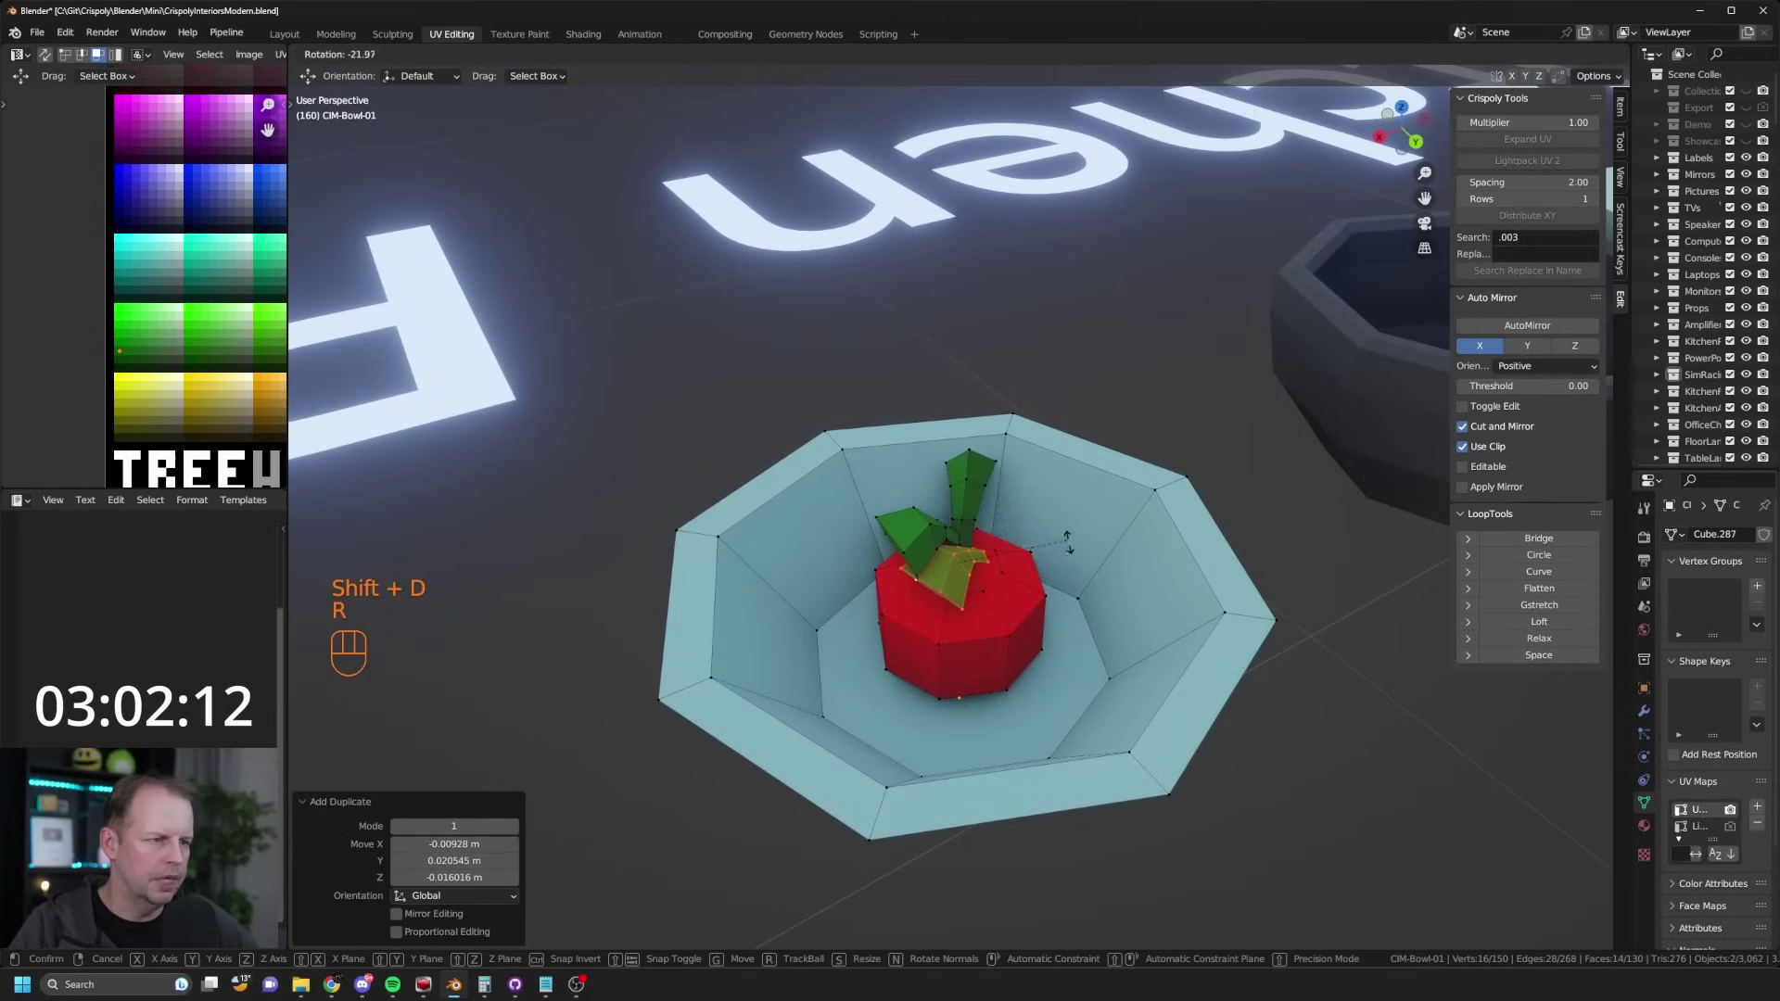
middle_click_drag(1068, 542, 987, 528)
key("r")
left_click(978, 359)
Step: Move the duplicated leaf so that its base meets the stem
key("g")
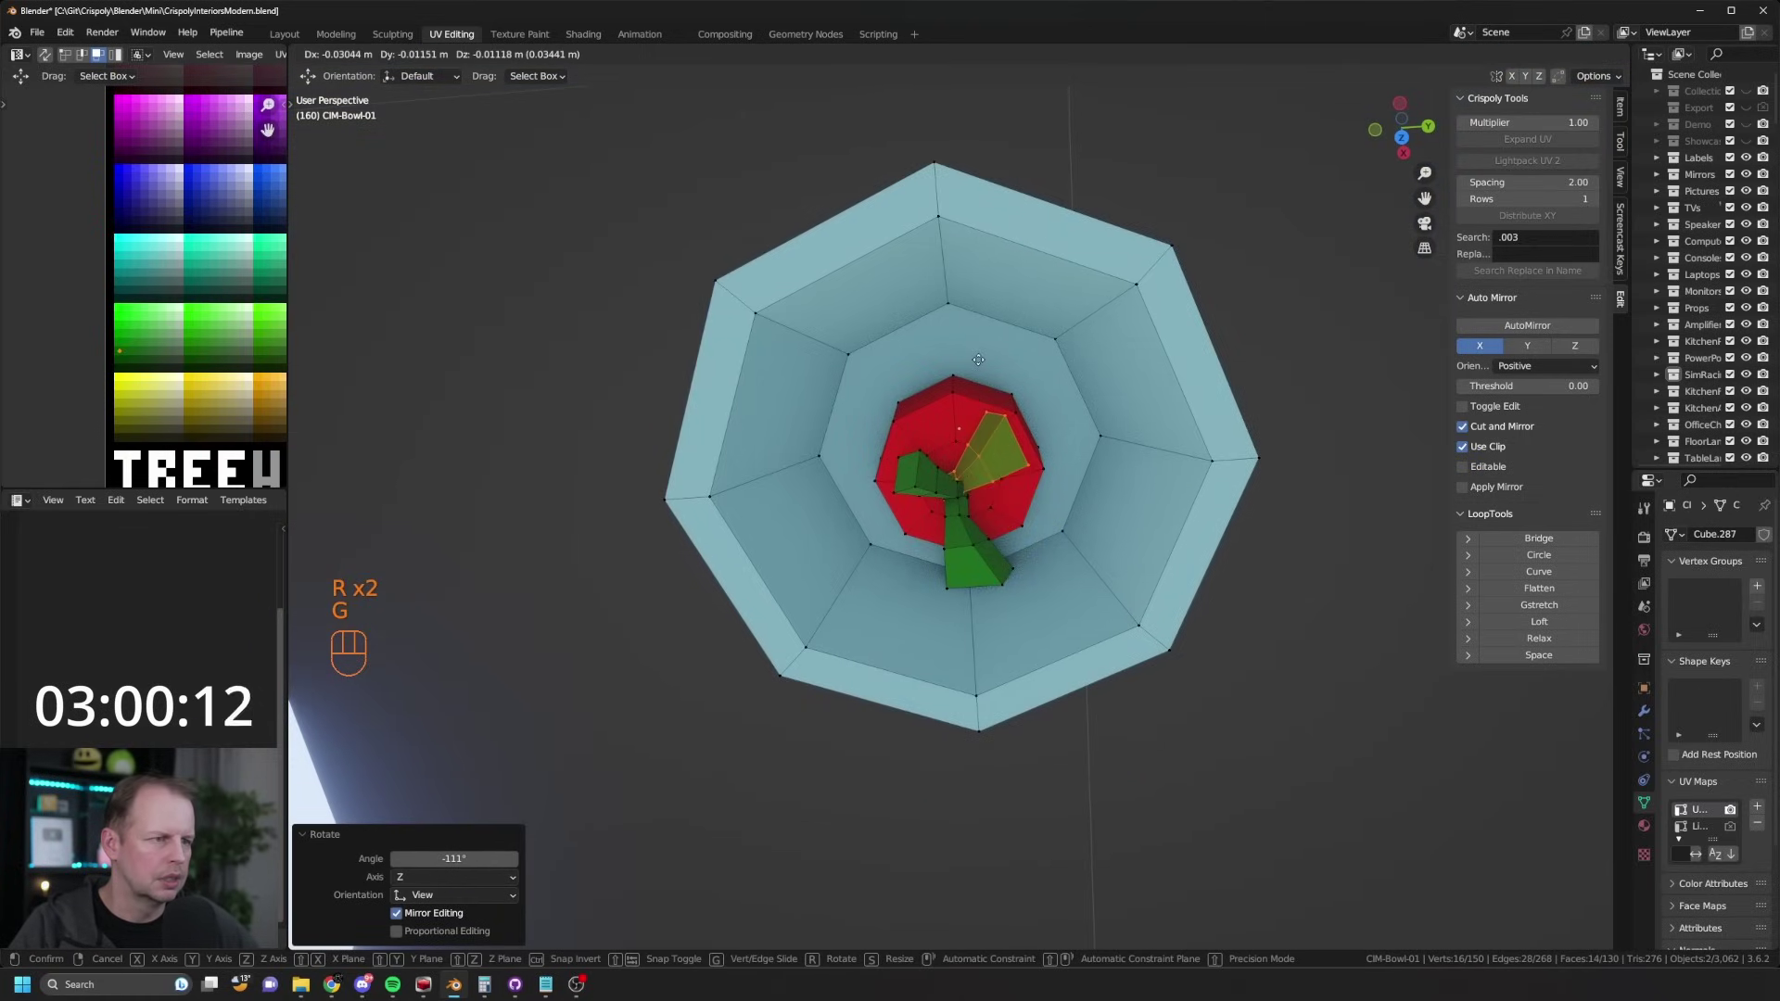
left_click(978, 360)
middle_click_drag(979, 360, 984, 595)
key("g")
left_click(1053, 527)
Step: Select the whole fruit with its stem and leaves, move it to one side of the bowl, and tilt it
left_click(984, 594)
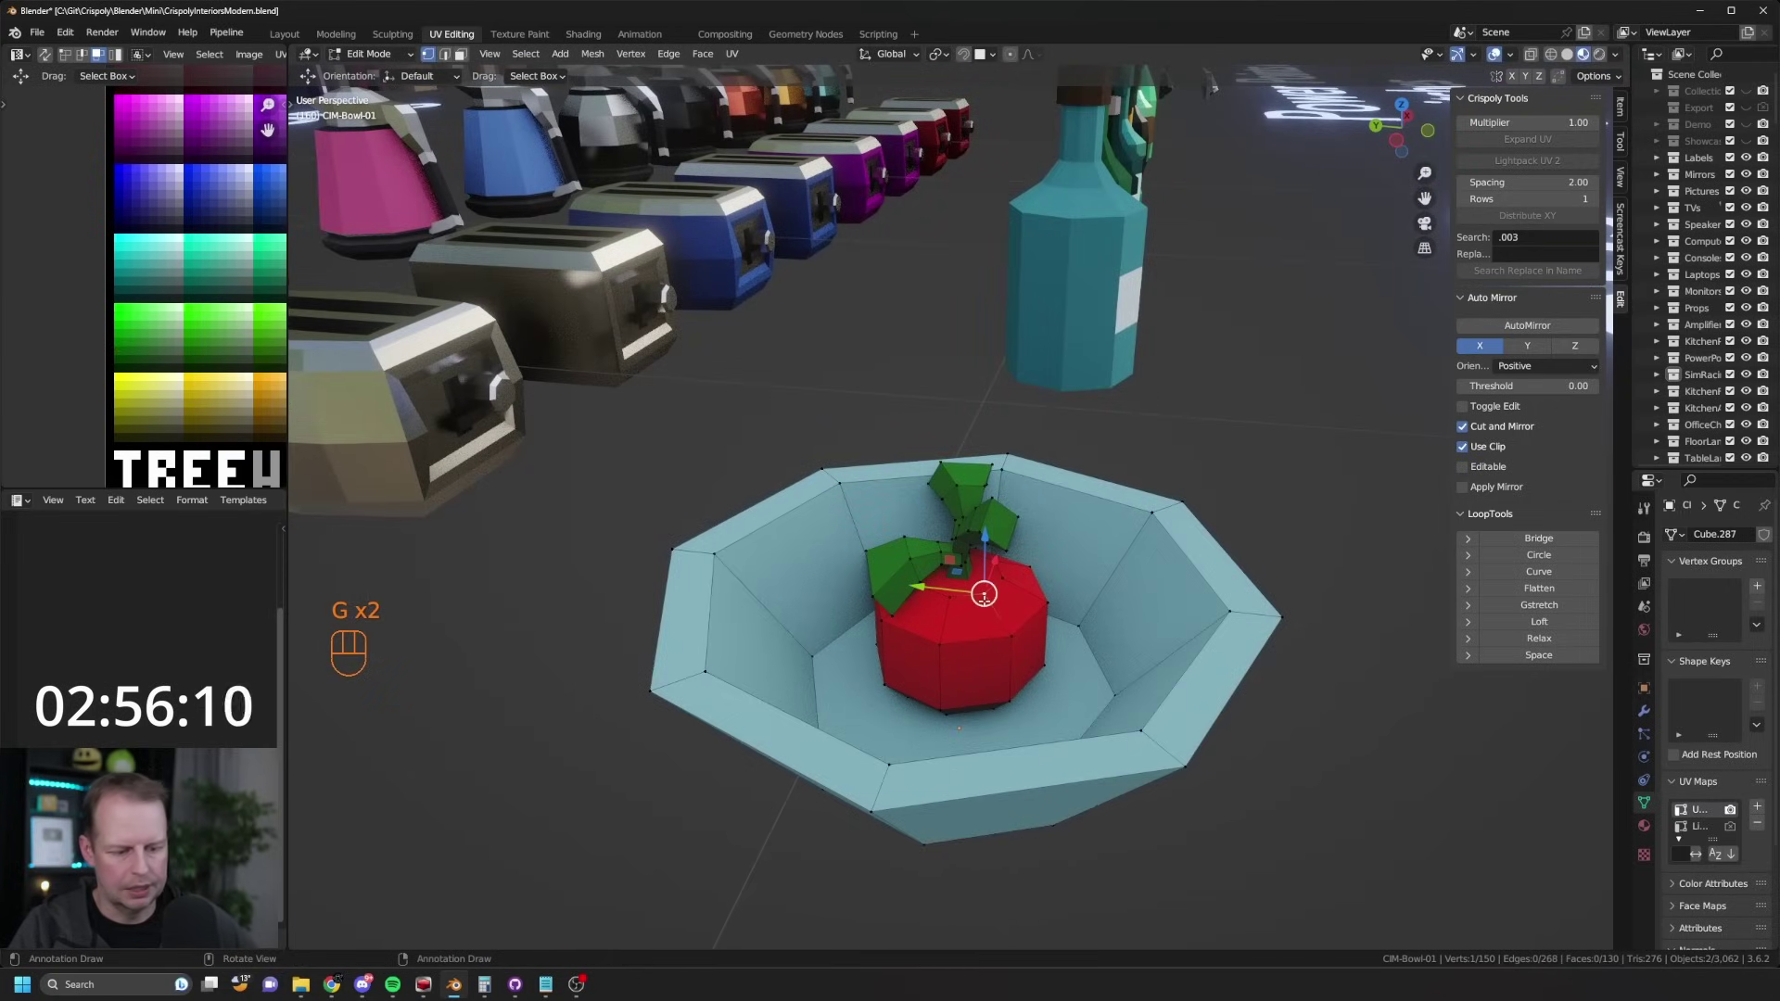
key("l")
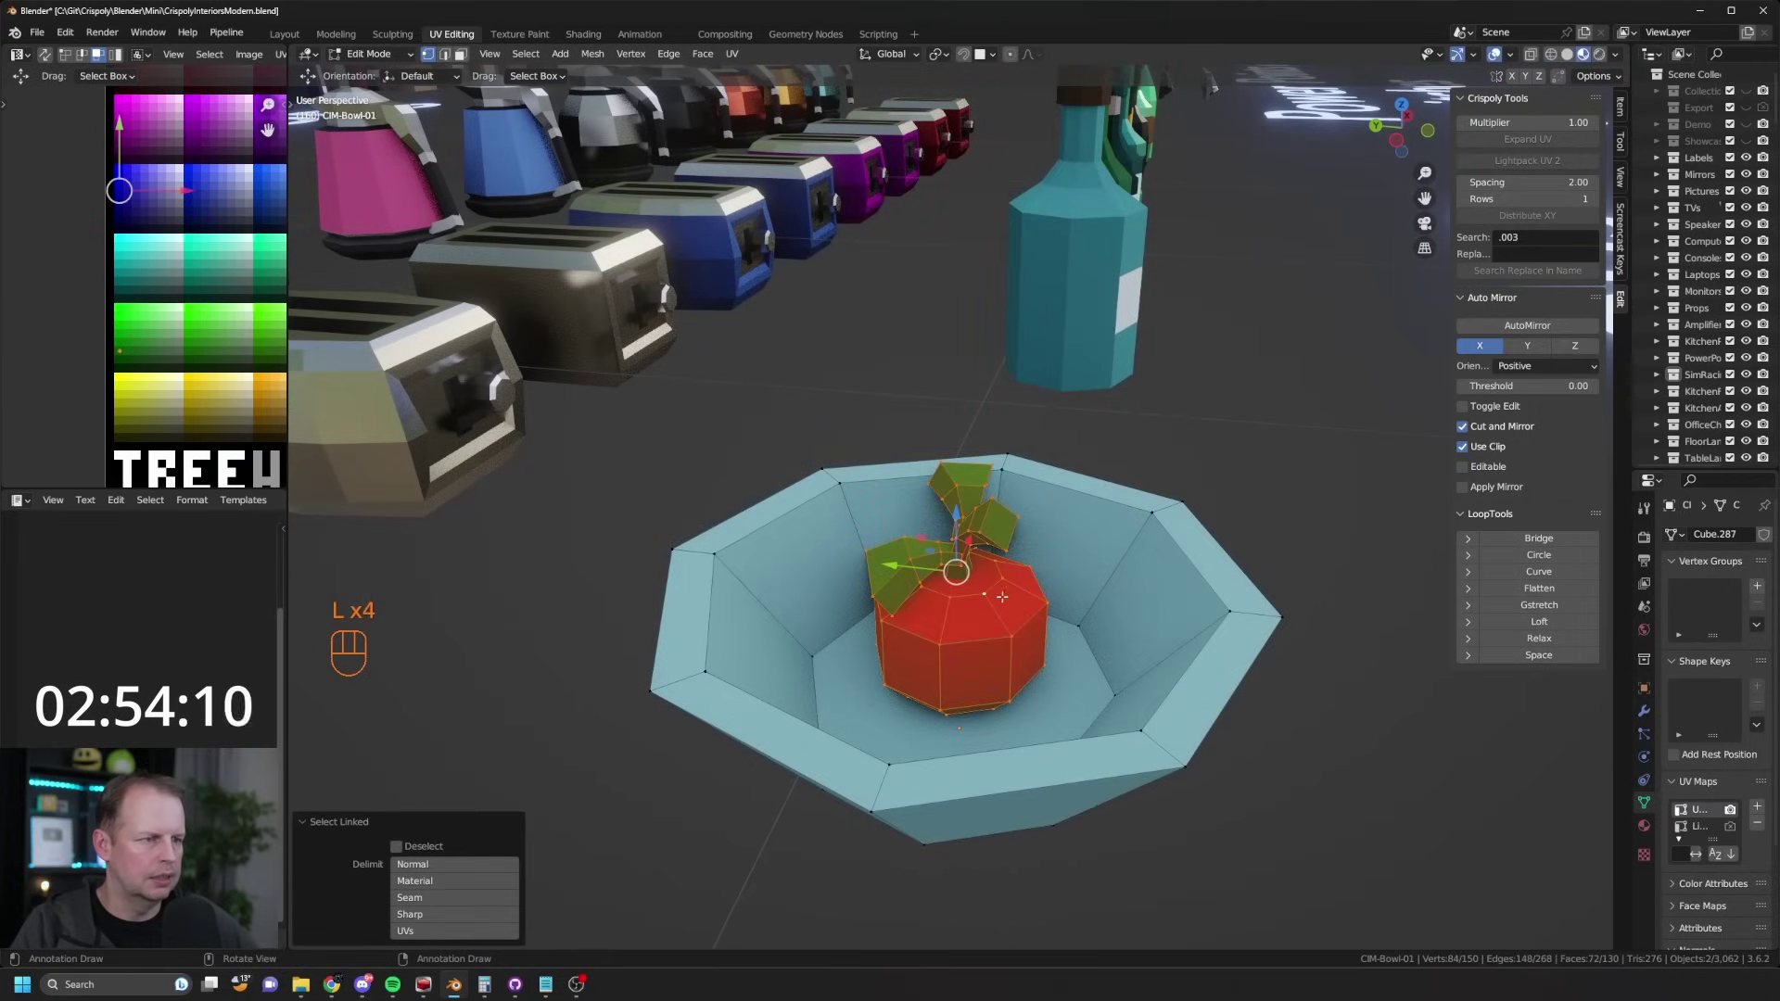
scroll(1002, 598, "down", 5)
middle_click_drag(1001, 597, 1030, 556)
key("g")
left_click(1034, 550)
key("r")
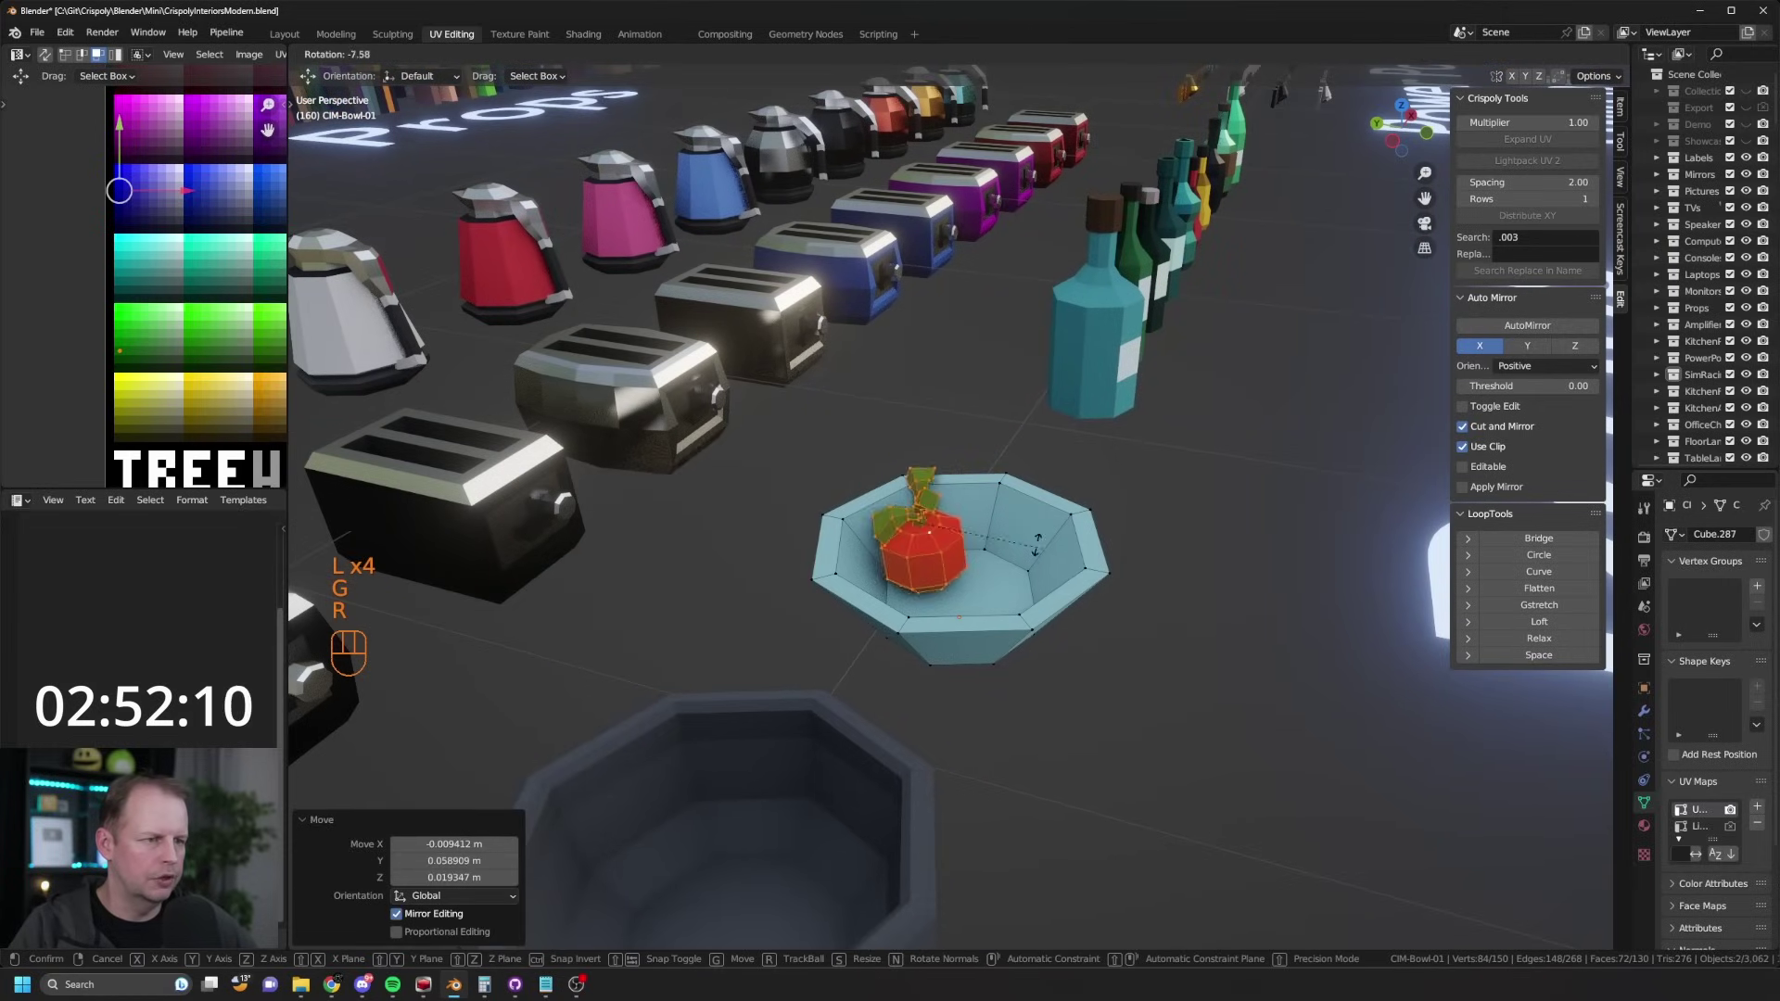
left_click(994, 520)
key("g")
Step: Duplicate the fruit with its stem and leaves, rotate the copy, and place it beside the first fruit in the bowl
key("shift+d")
left_click(1045, 498)
key("r")
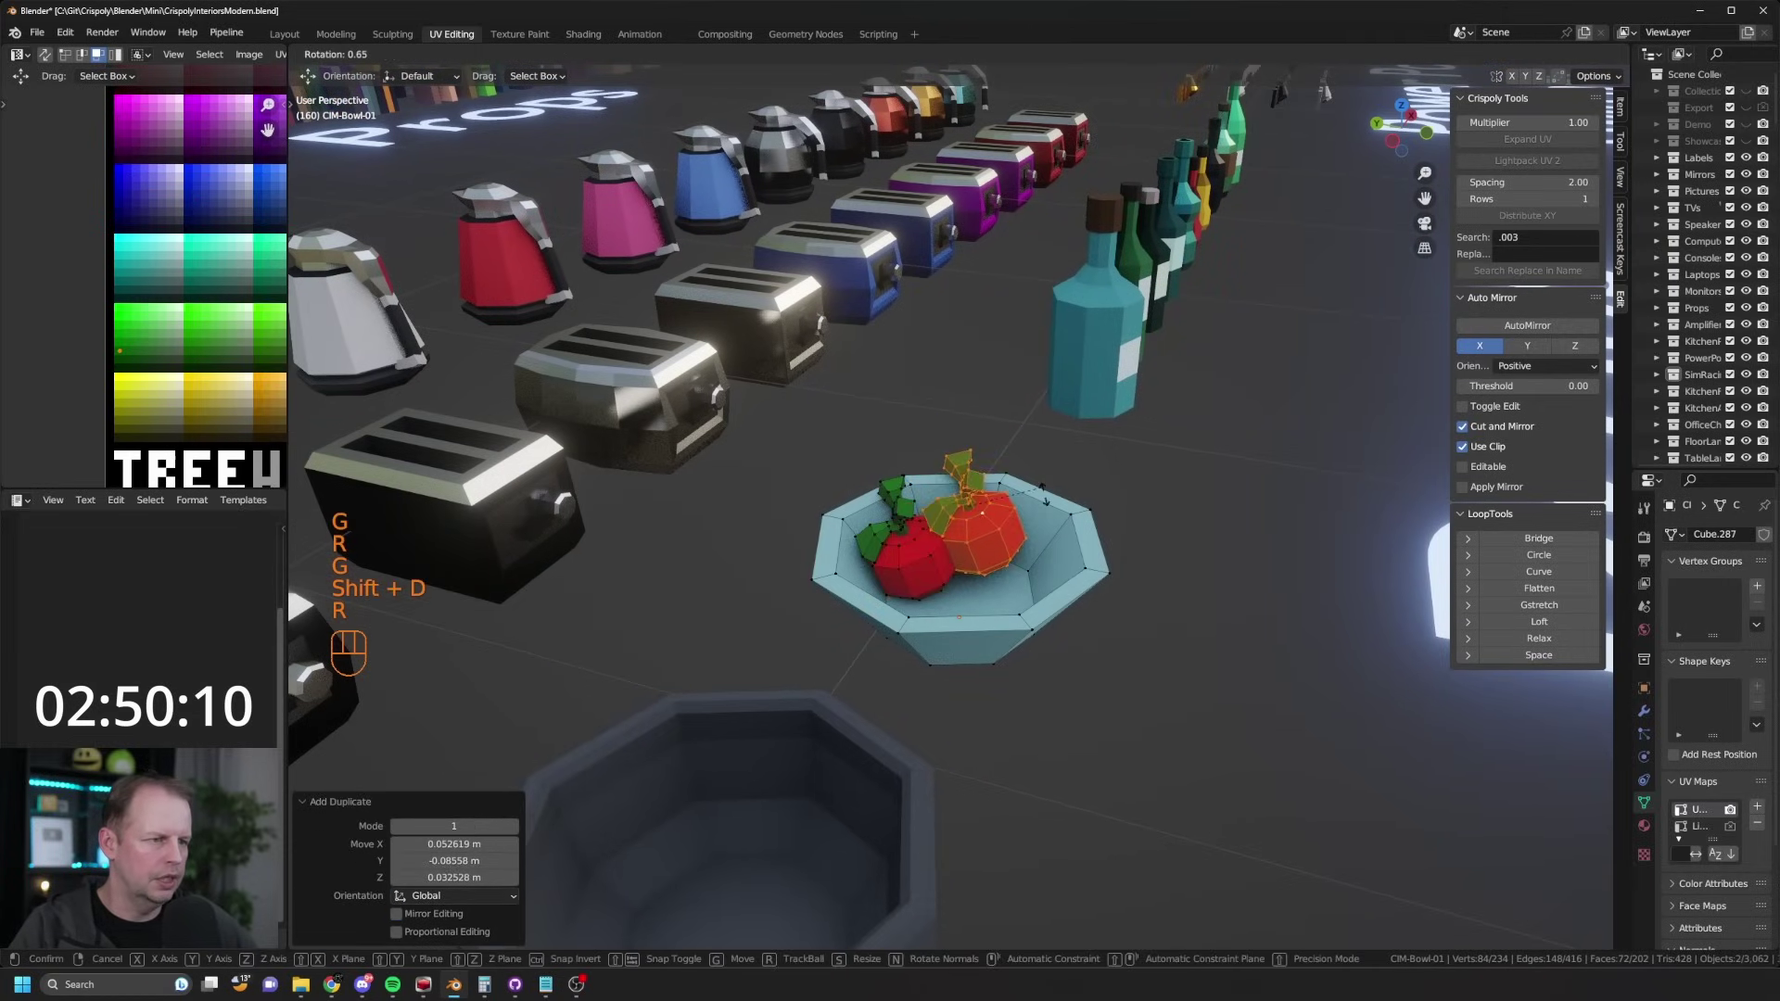
left_click(1055, 612)
middle_click_drag(1055, 612, 946, 595)
key("g")
left_click(1066, 607)
Step: Add a third fruit by duplicating the second one, rotating the copy and moving it into the remaining gap in the bowl
key("shift+d")
left_click(1129, 581)
middle_click_drag(1129, 580, 1311, 683)
key("r")
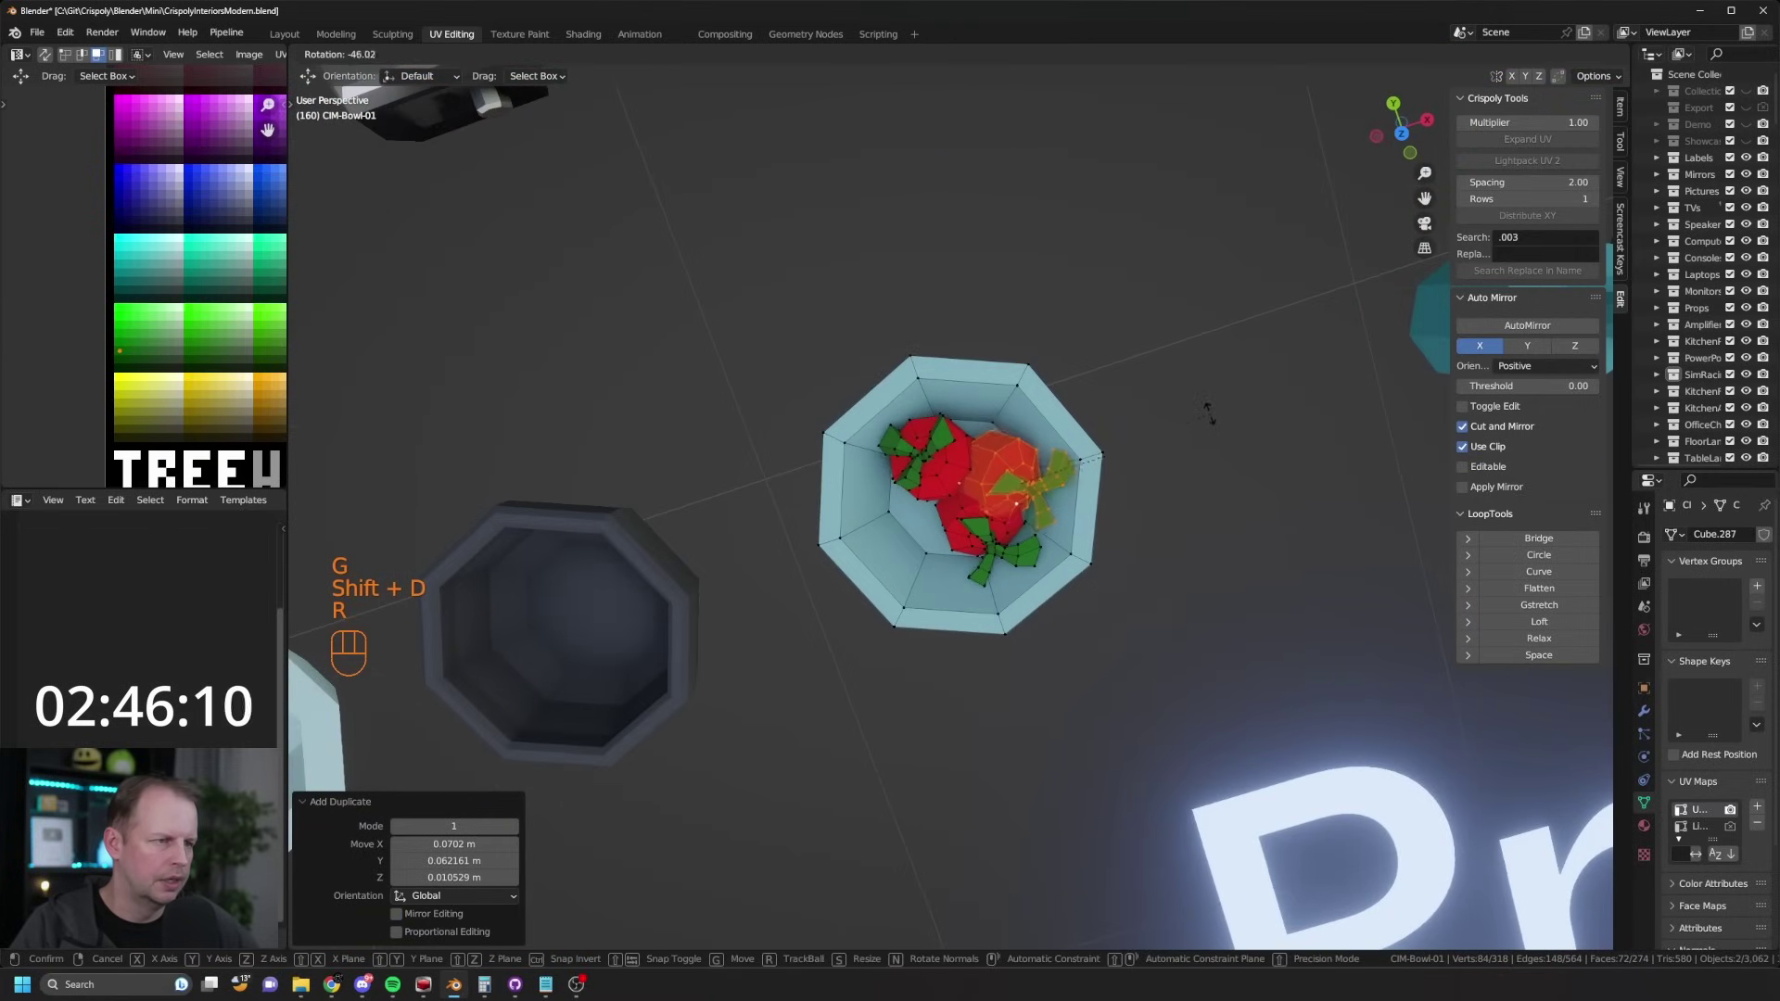
left_click(1194, 467)
key("g")
left_click(1191, 437)
Step: Refine the third fruit's tilt and nudge it so that it rests against the other two fruits
middle_click_drag(1194, 445, 1226, 375)
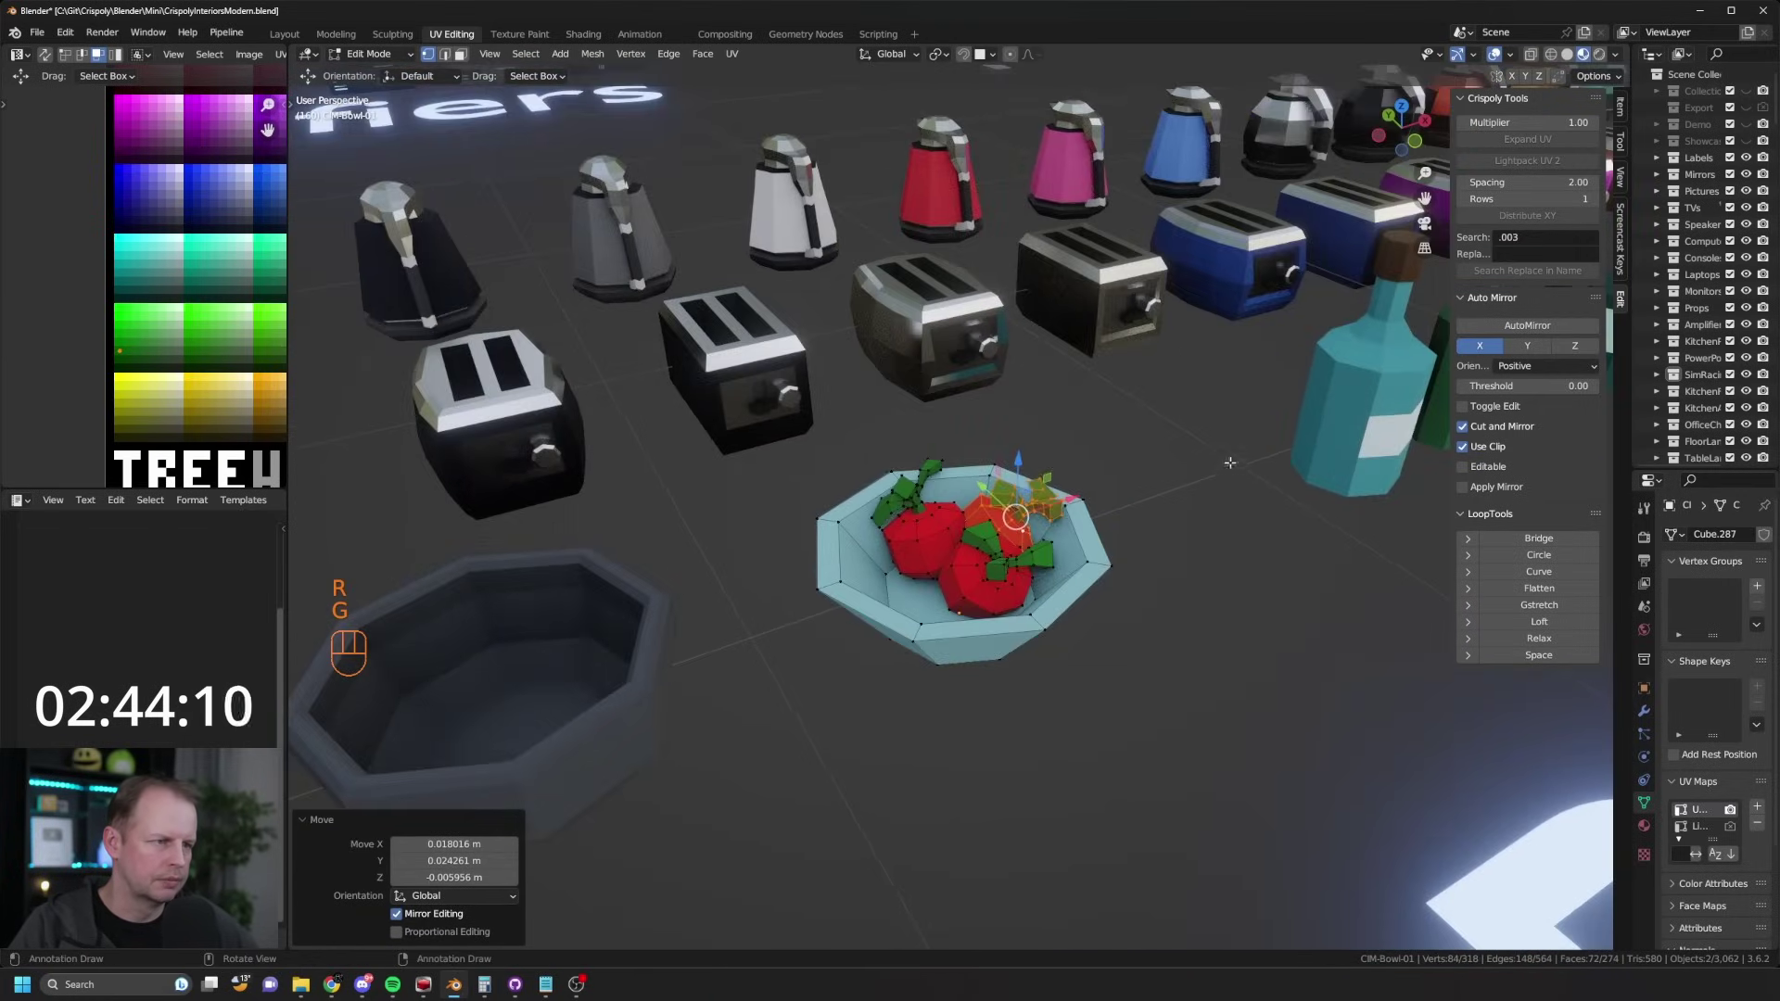
key("r")
left_click(1191, 415)
key("g")
left_click(1186, 405)
scroll(1186, 405, "down", 2)
scroll(1113, 464, "up", 4)
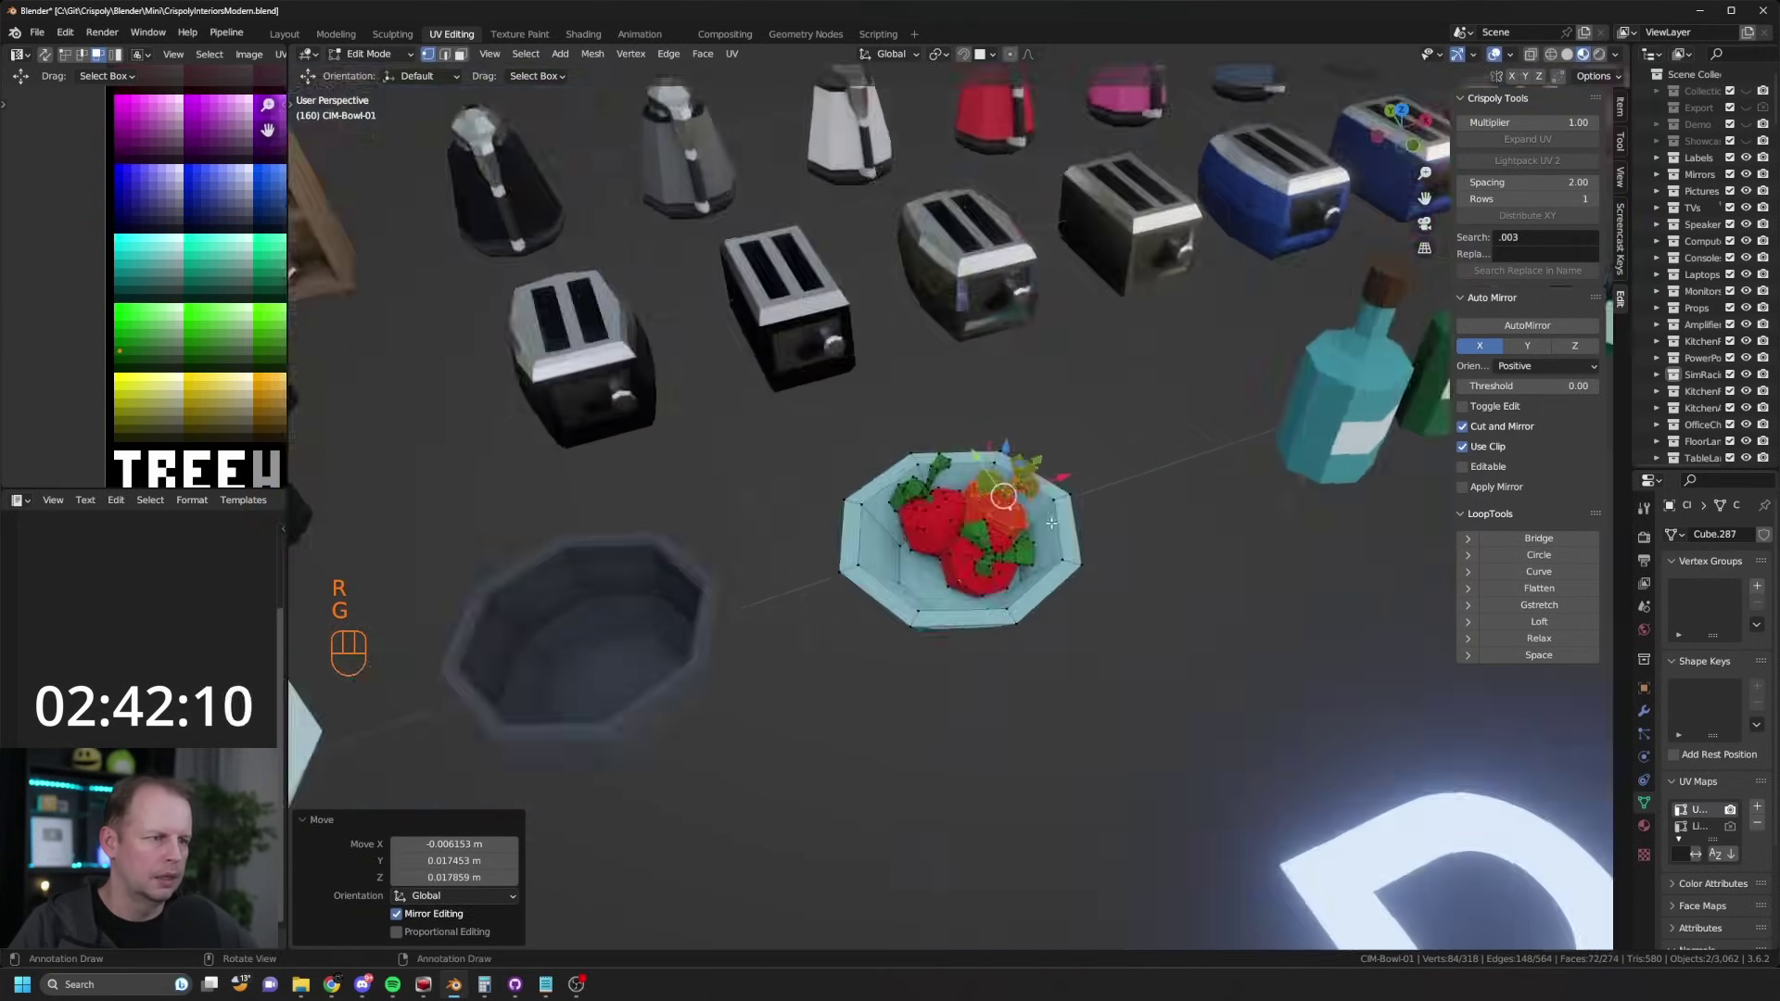
Step: Turn on proportional editing and bend down a leaf tip of the front fruit with a proportional size of about 0.039
middle_click_drag(1075, 501, 1044, 555)
key("o")
left_click(1068, 569)
key("g")
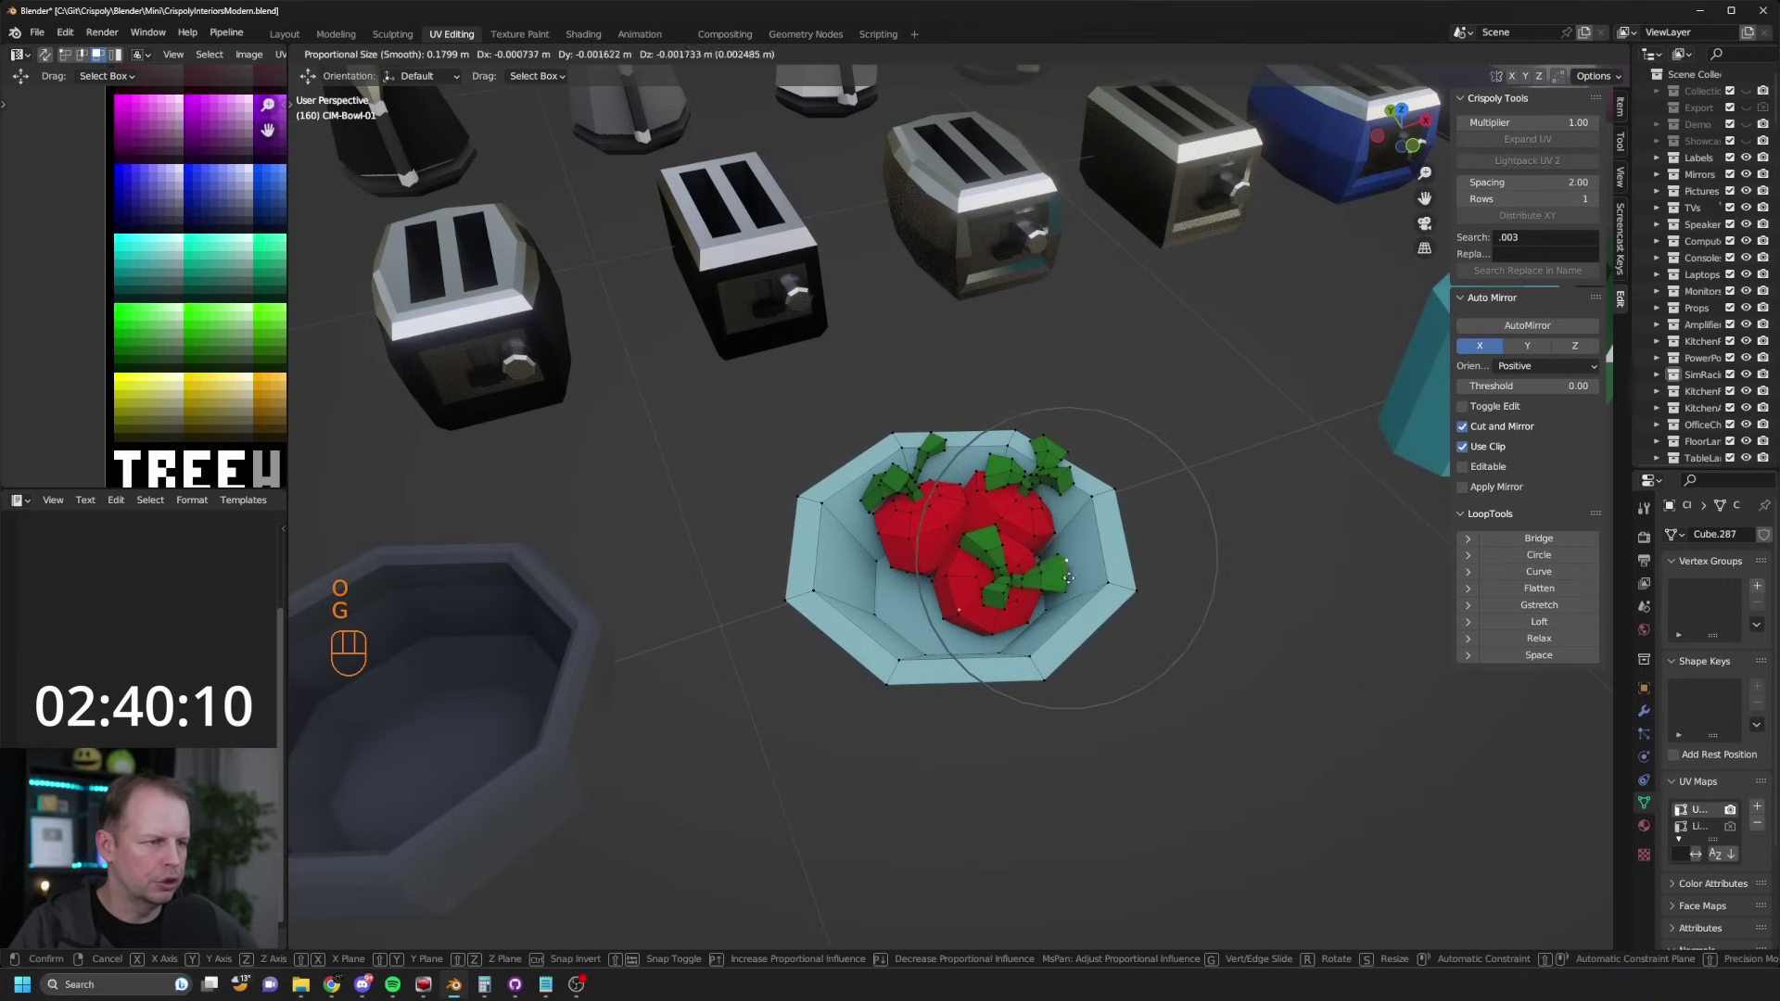
scroll(1074, 577, "up", 13)
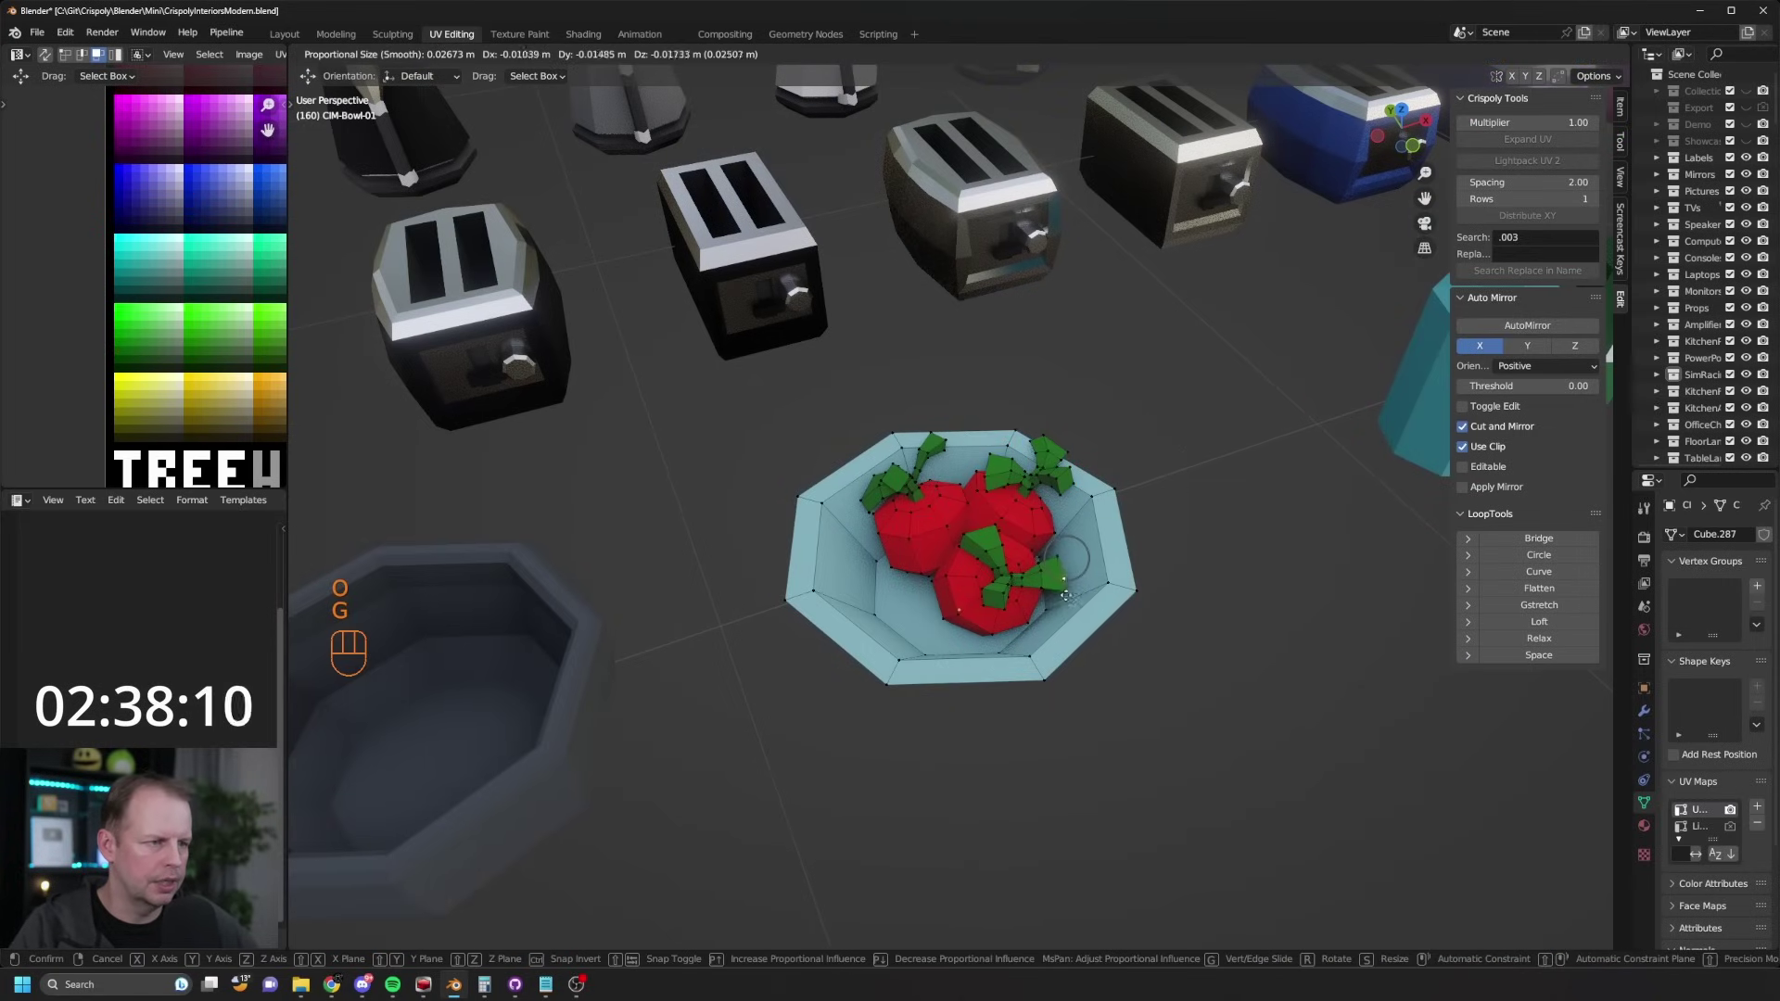
scroll(1072, 586, "down", 2)
left_click(1071, 588)
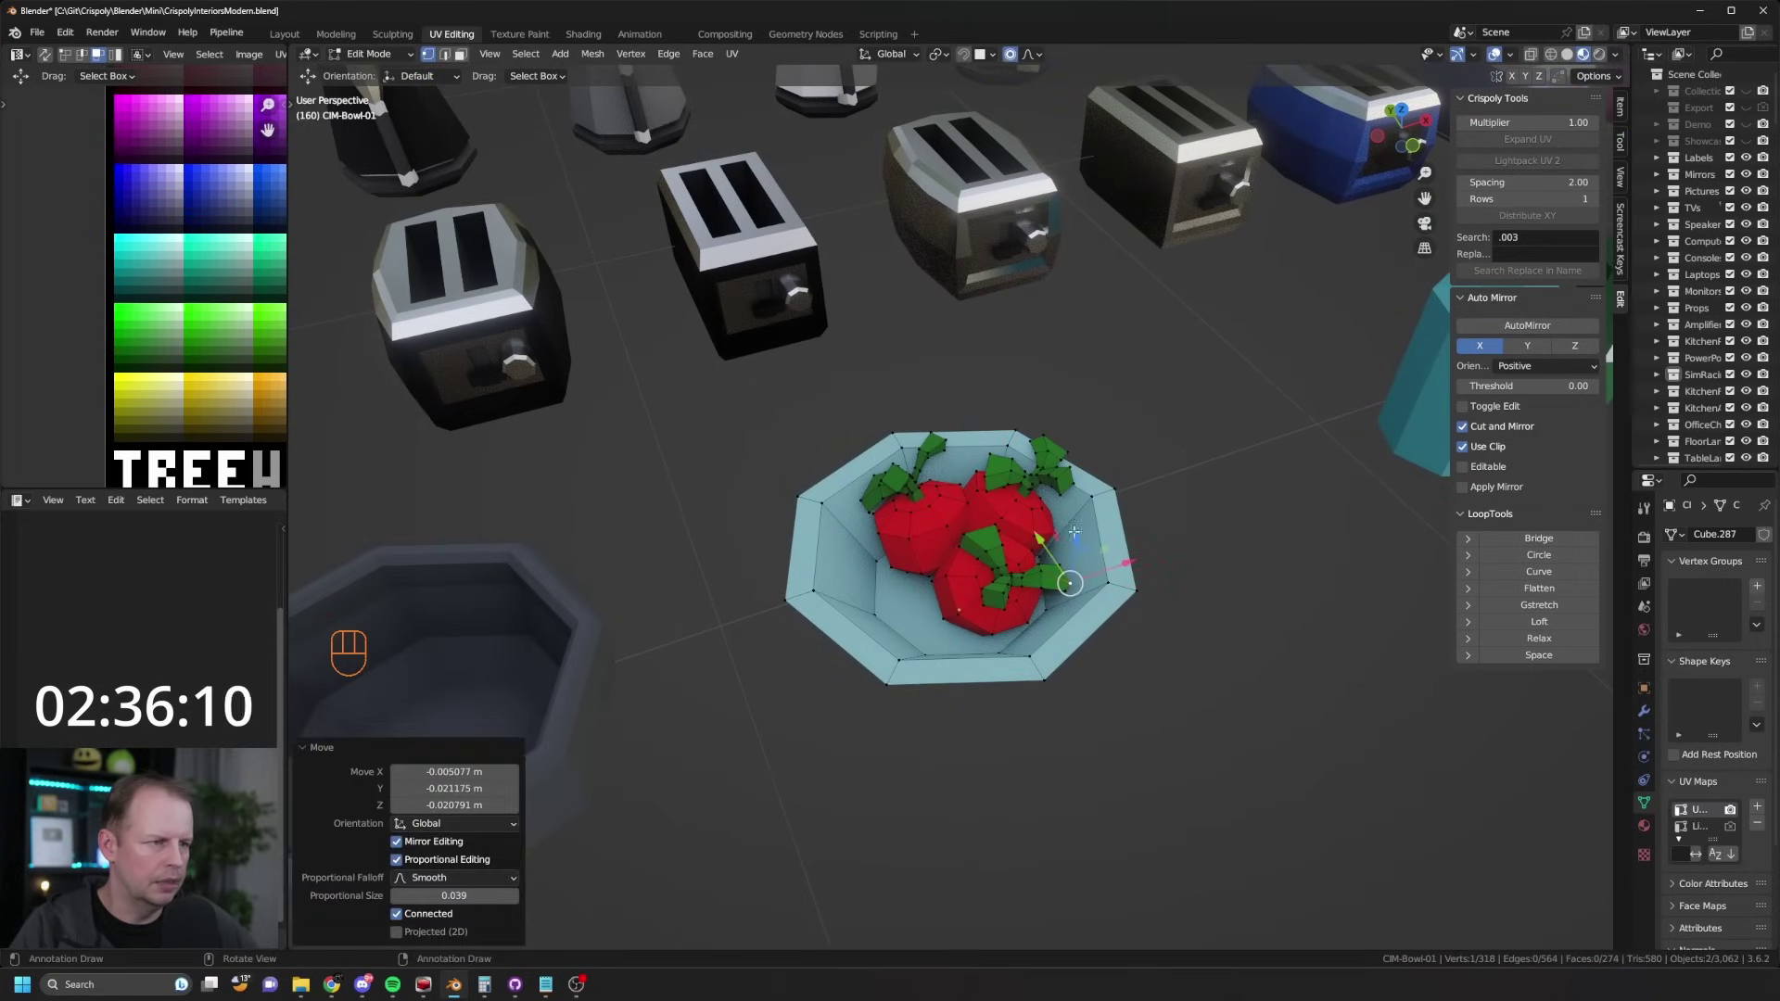
Step: Reshape the leaf tips of the rear fruit by moving single vertices with proportional editing
left_click(1074, 482)
key("g")
left_click(1070, 509)
left_click(999, 457)
key("g")
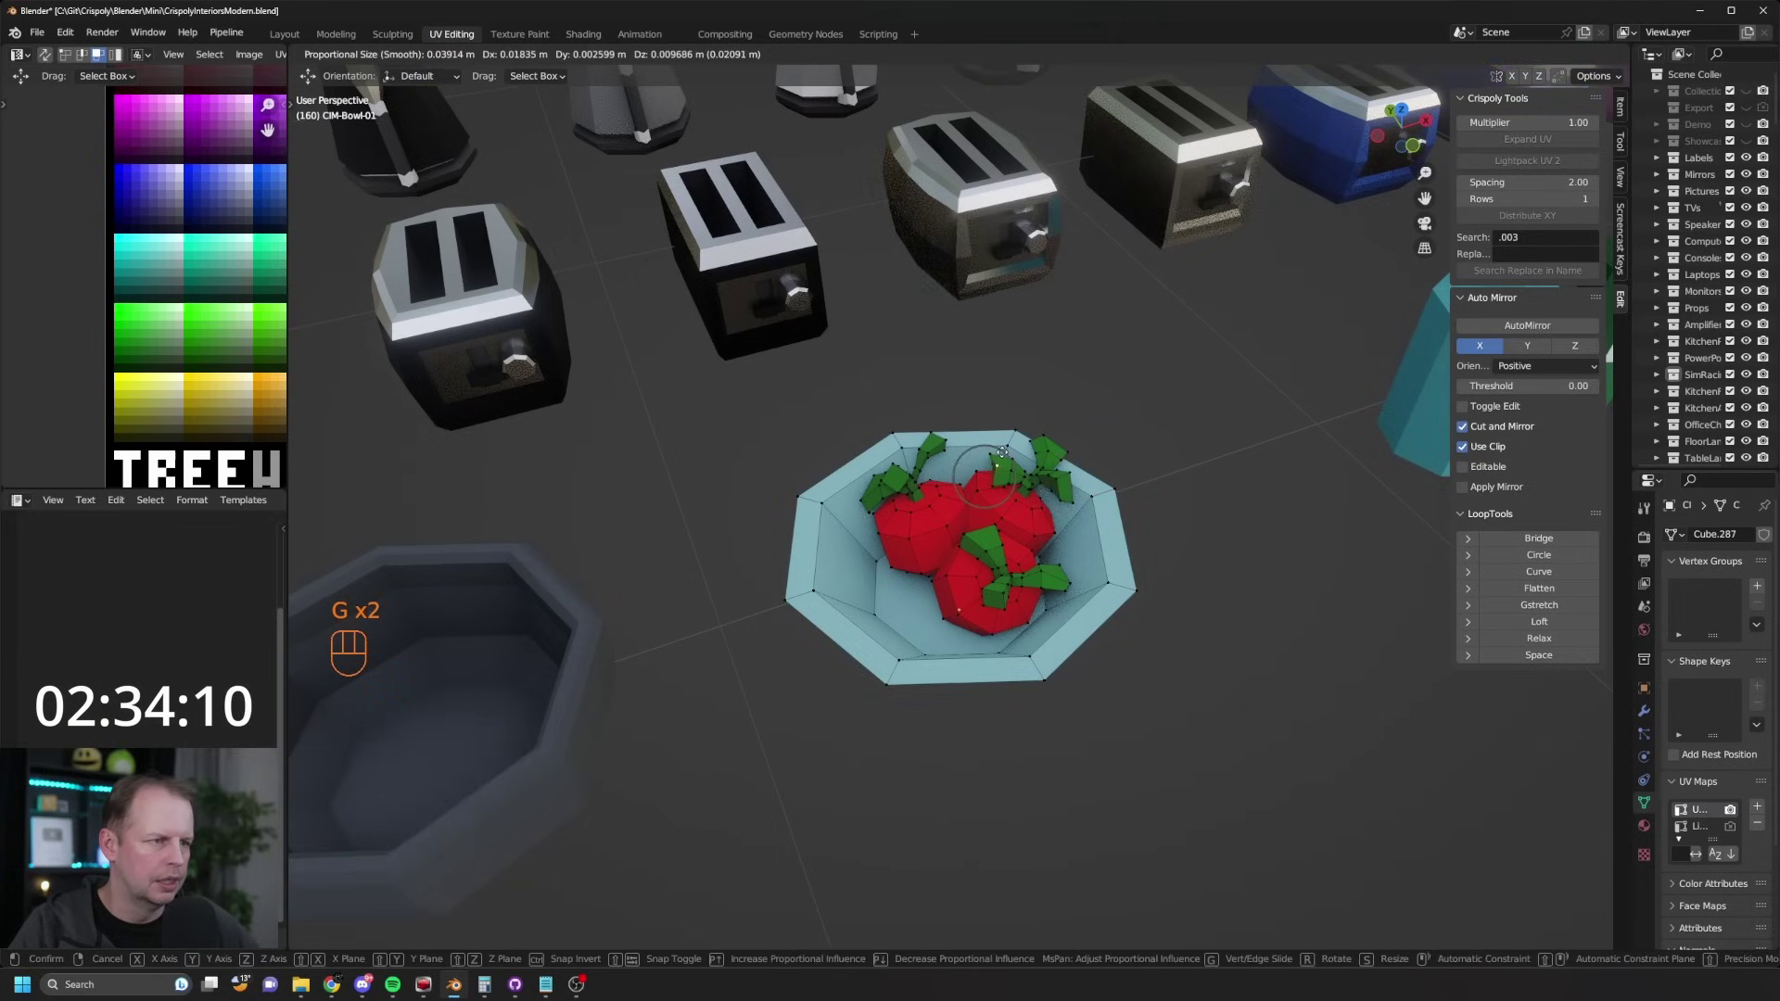
scroll(999, 455, "down", 4)
left_click(1002, 455)
Step: Vary the foliage of the first fruit by moving and rotating single vertices with proportional editing
left_click(930, 443)
key("g")
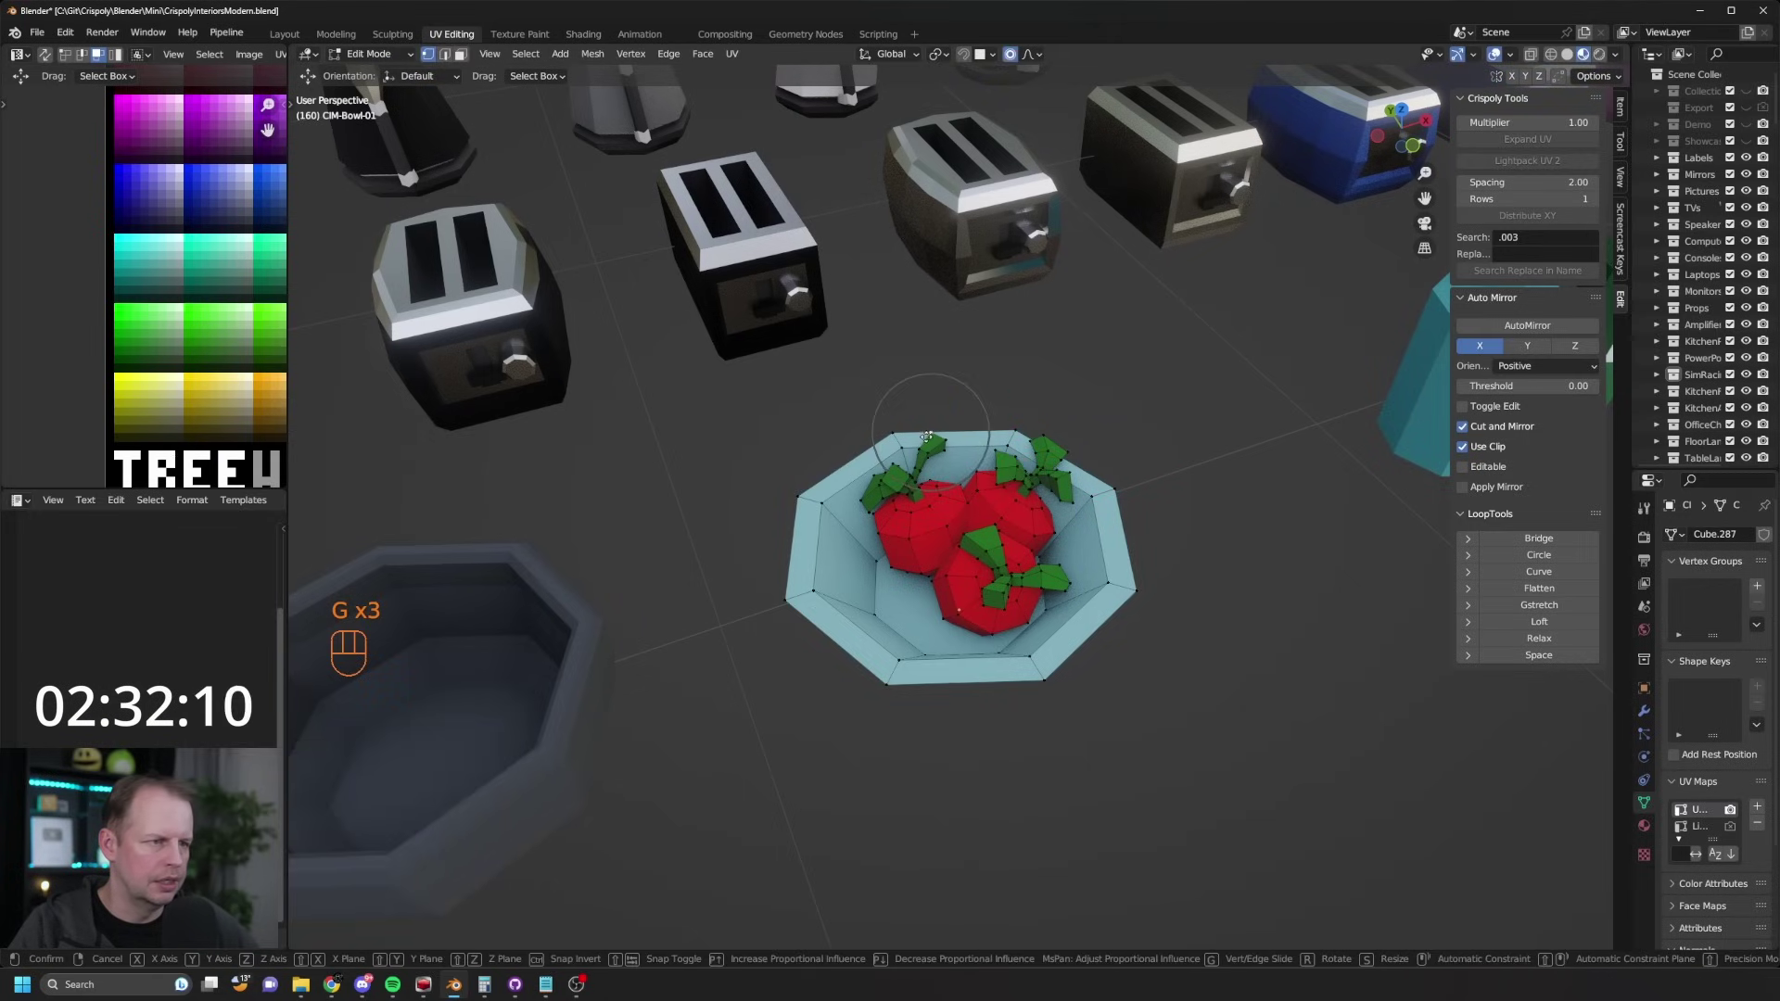
left_click(966, 547)
key("r")
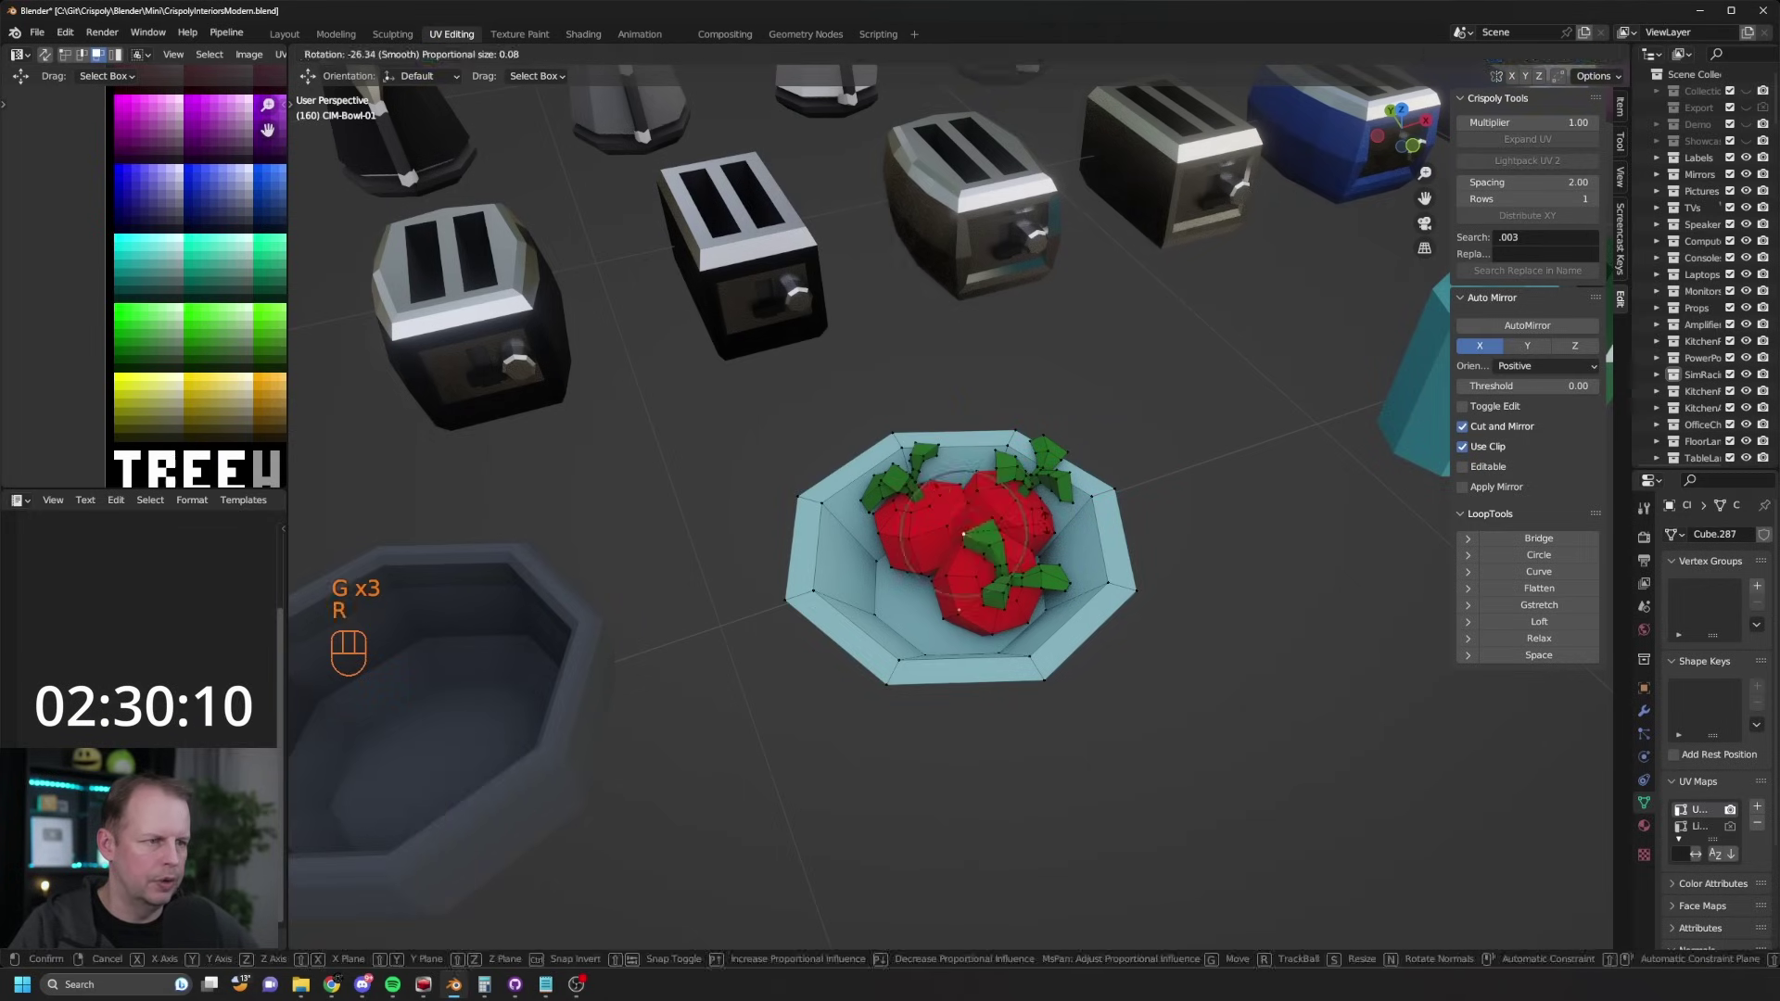
left_click(1029, 539)
key("g")
left_click(1035, 541)
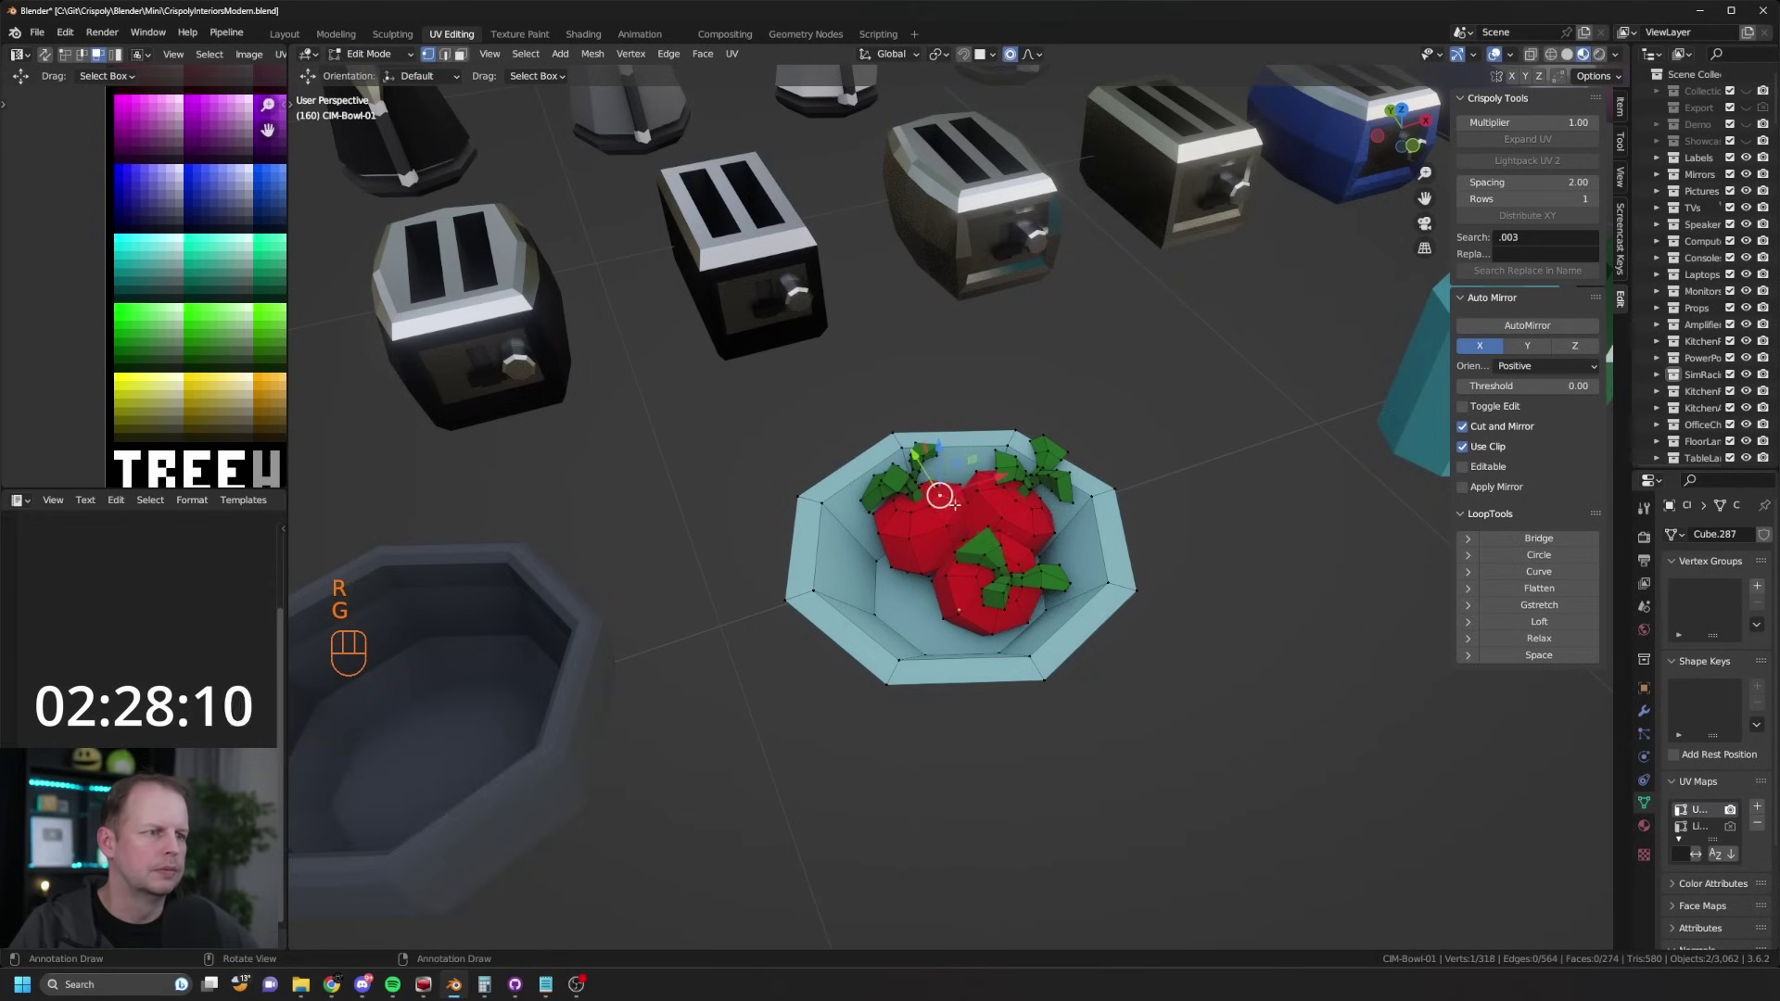
Step: Duplicate the filled fruit bowl about 0.48 m along the X axis and nudge the original bowl to even out the row spacing
key("Tab")
scroll(1009, 559, "down", 5)
key("Tab")
middle_click_drag(1009, 559, 1100, 597)
key("Tab")
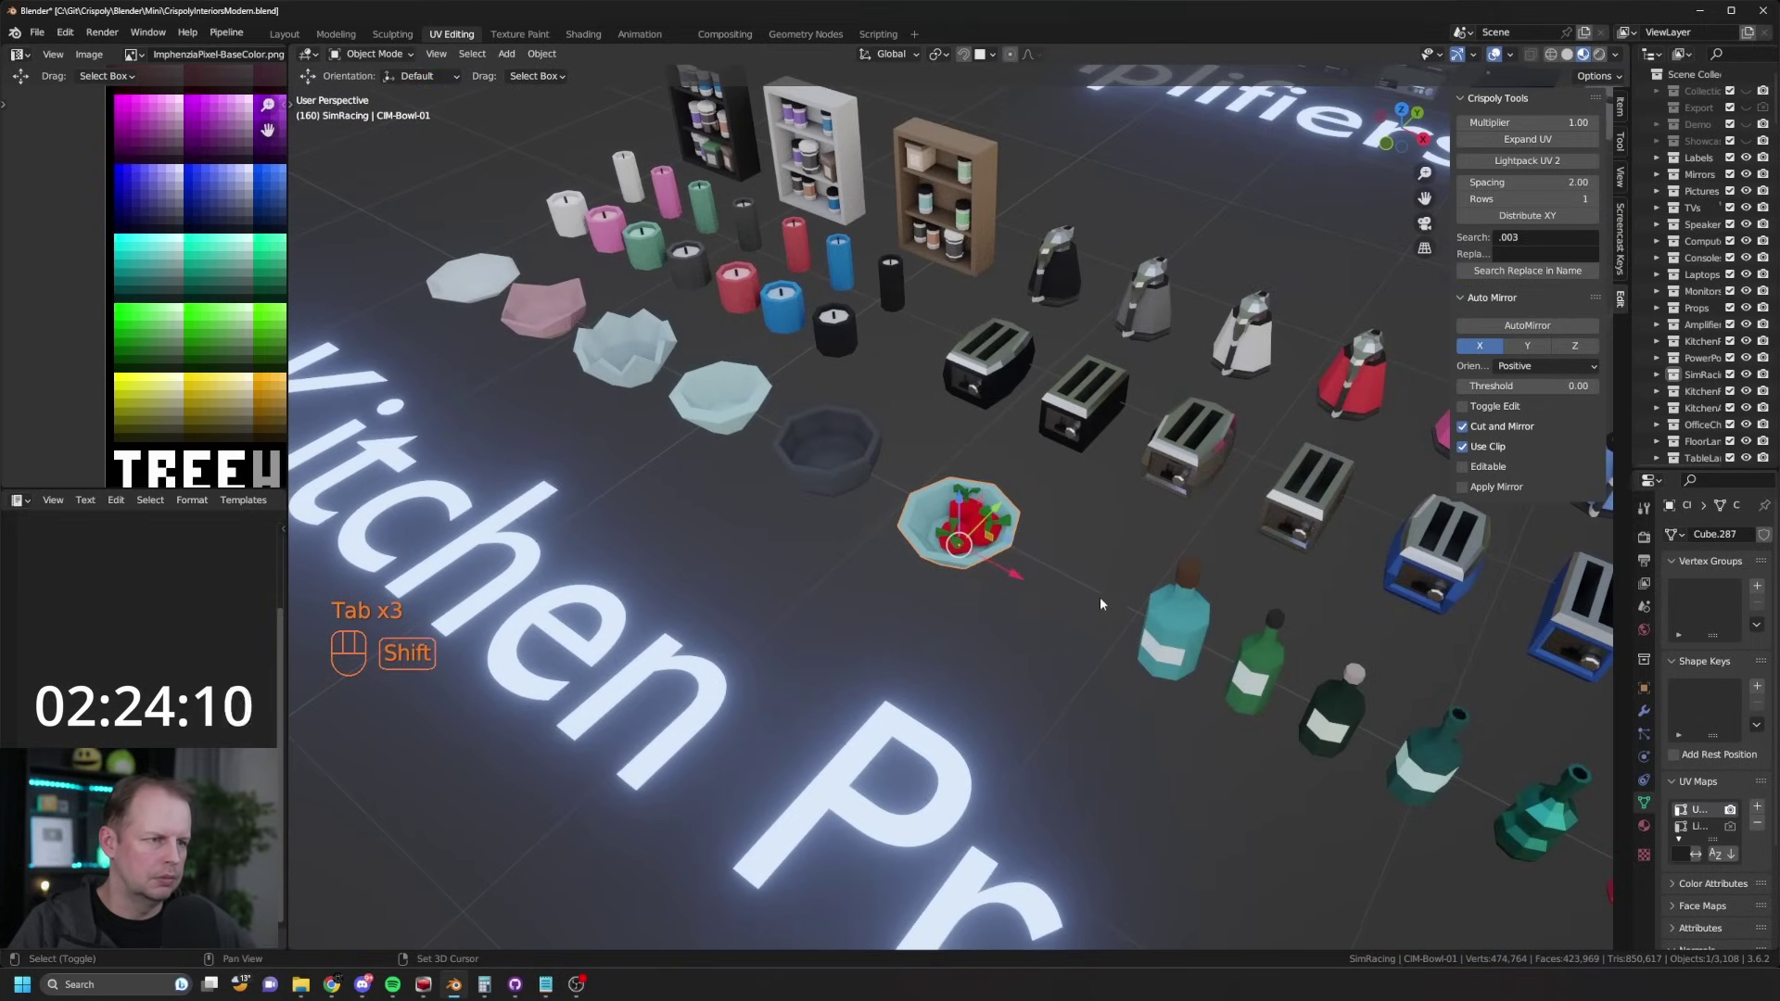
key("shift+d")
left_click_drag(1108, 614, 1145, 634)
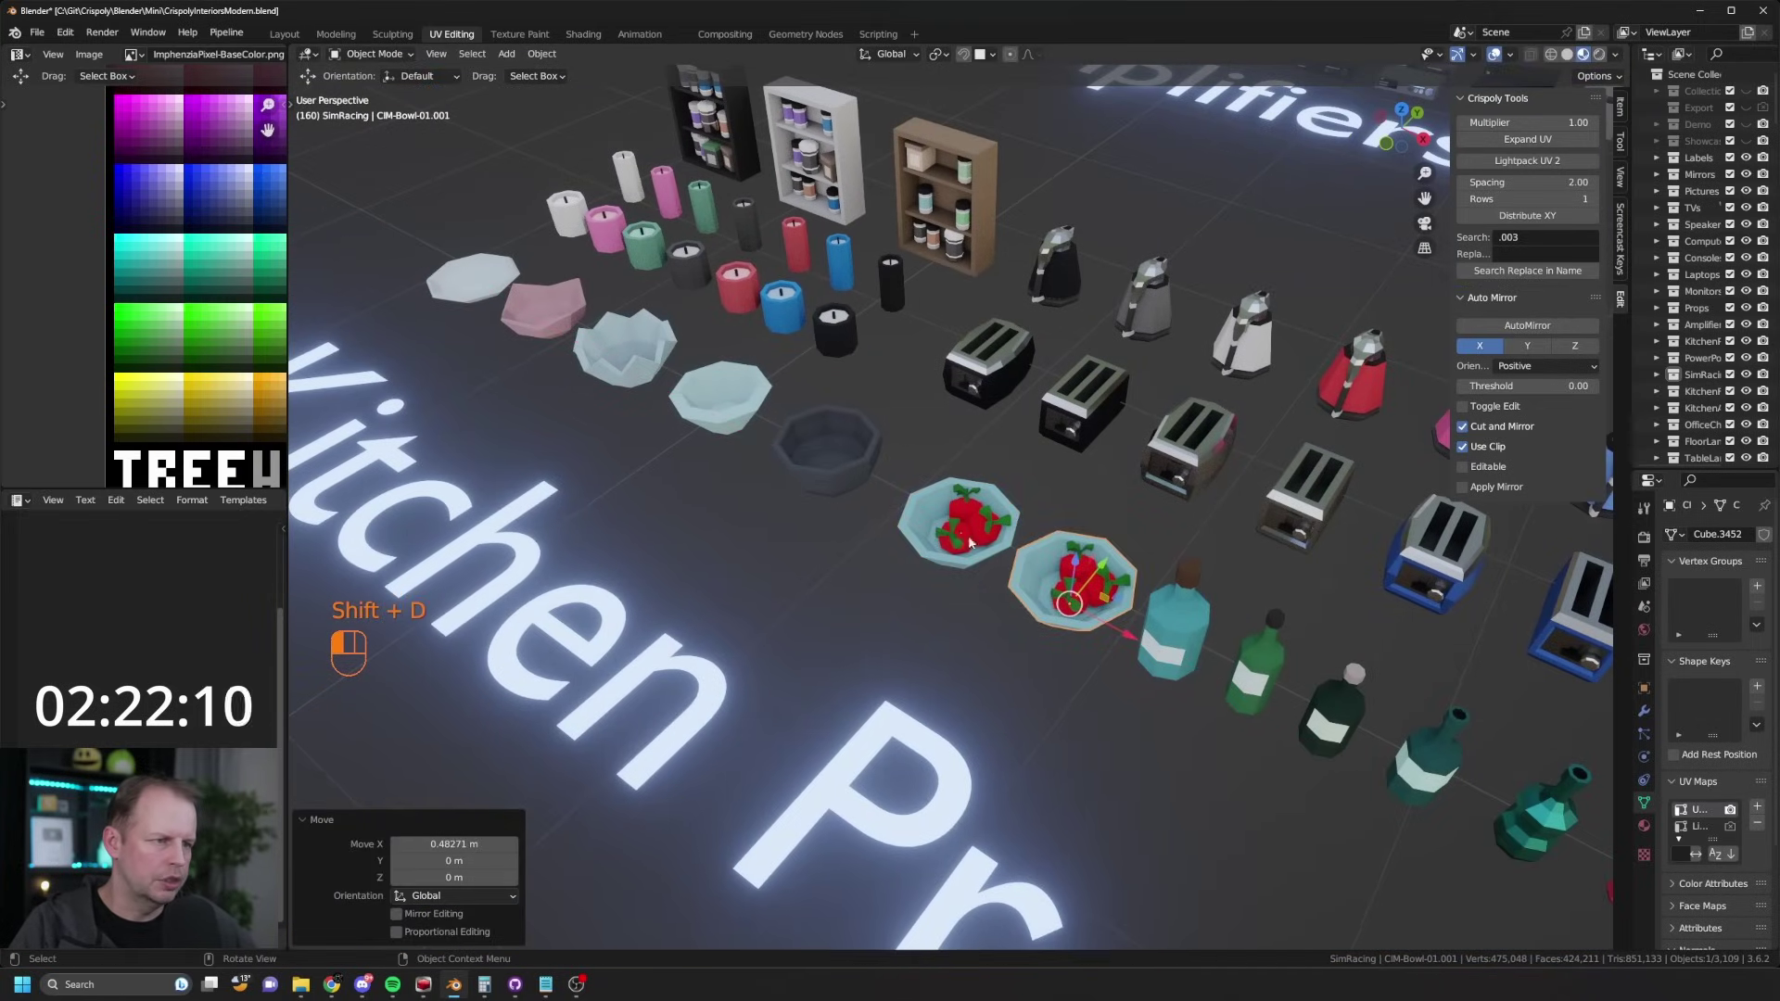
left_click(967, 540)
left_click_drag(1025, 578, 1014, 571)
key("ctrl+z")
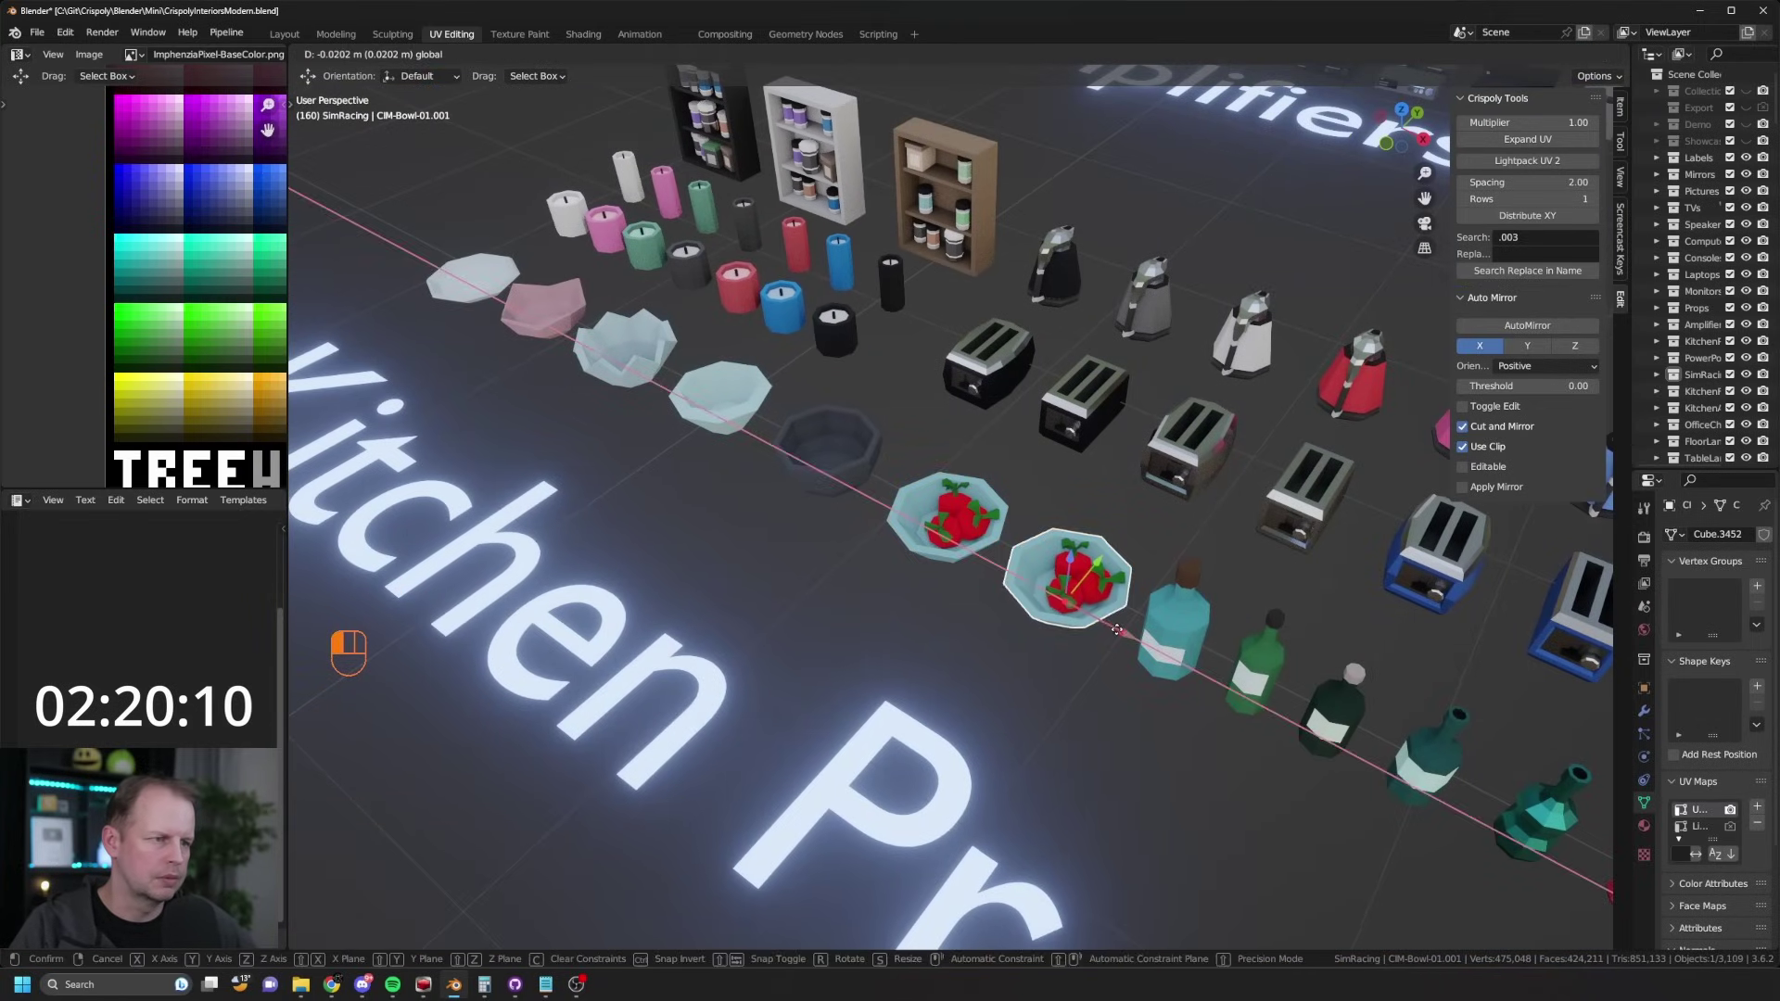
Step: Select all linked fruit, stem and leaf parts in the original bowl and delete them, leaving that bowl empty
scroll(1076, 586, "down", 5)
key("Tab")
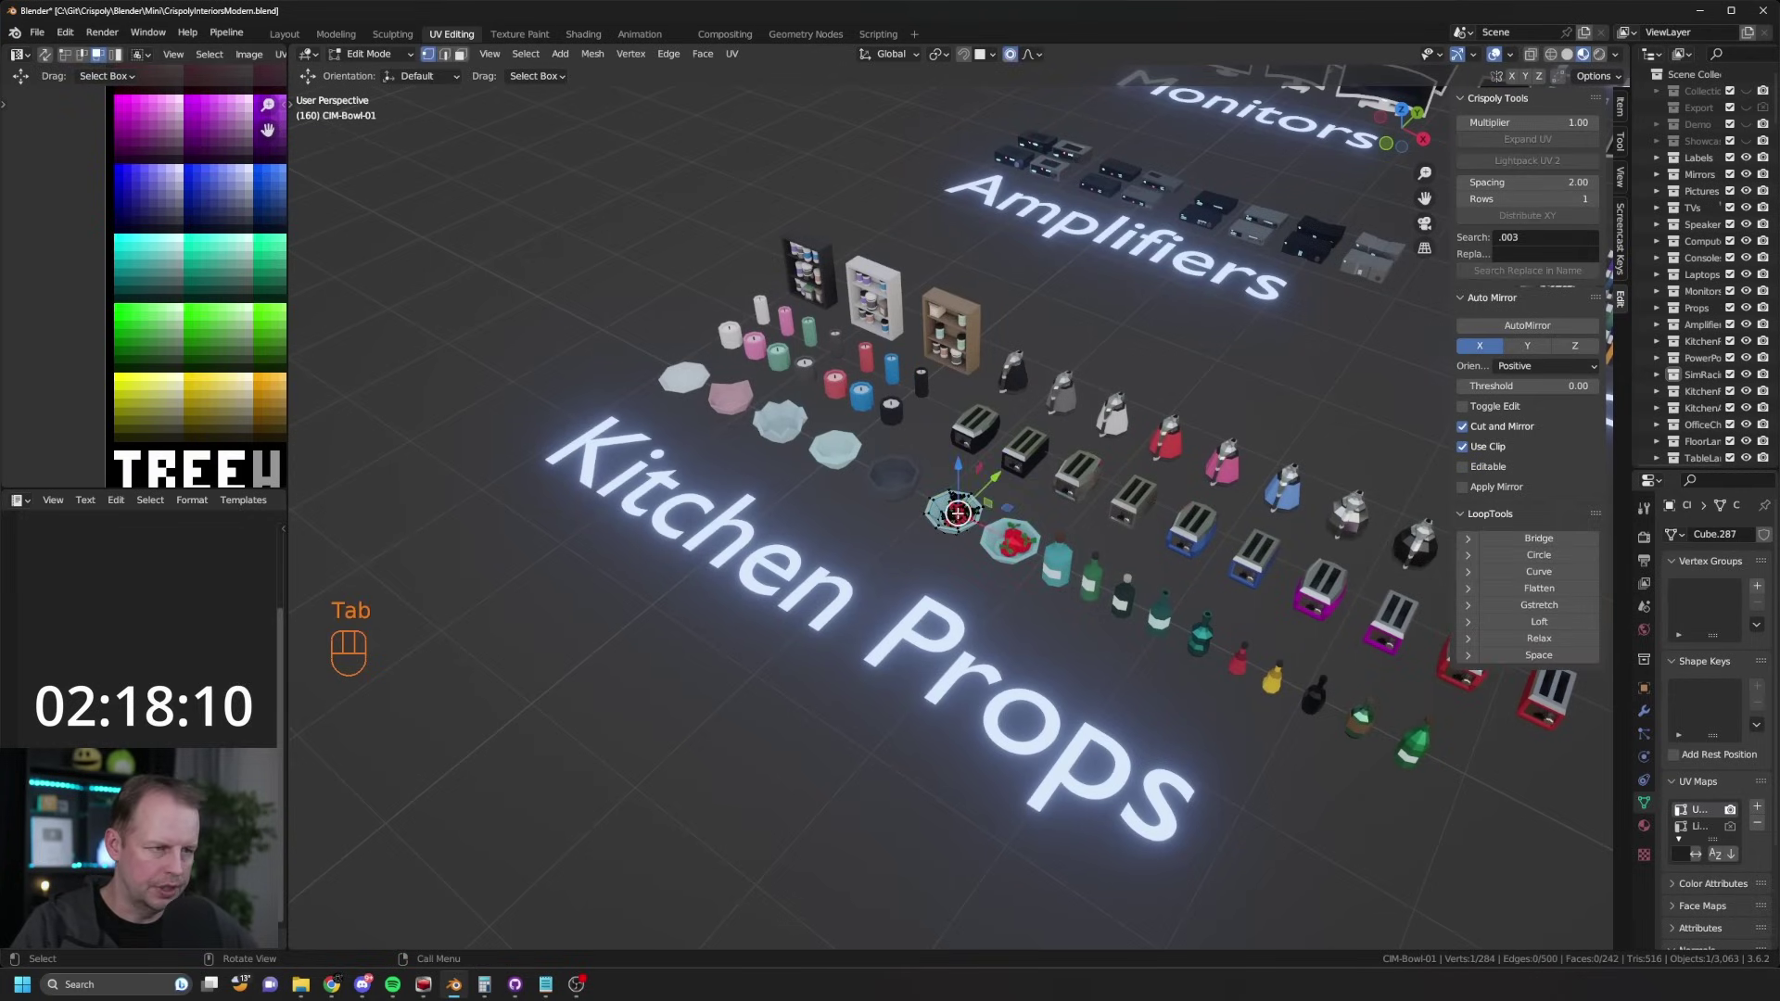
scroll(955, 524, "up", 5)
key("L")
key("L")
key("L")
key("L")
key("L")
key("L")
key("L")
key("L")
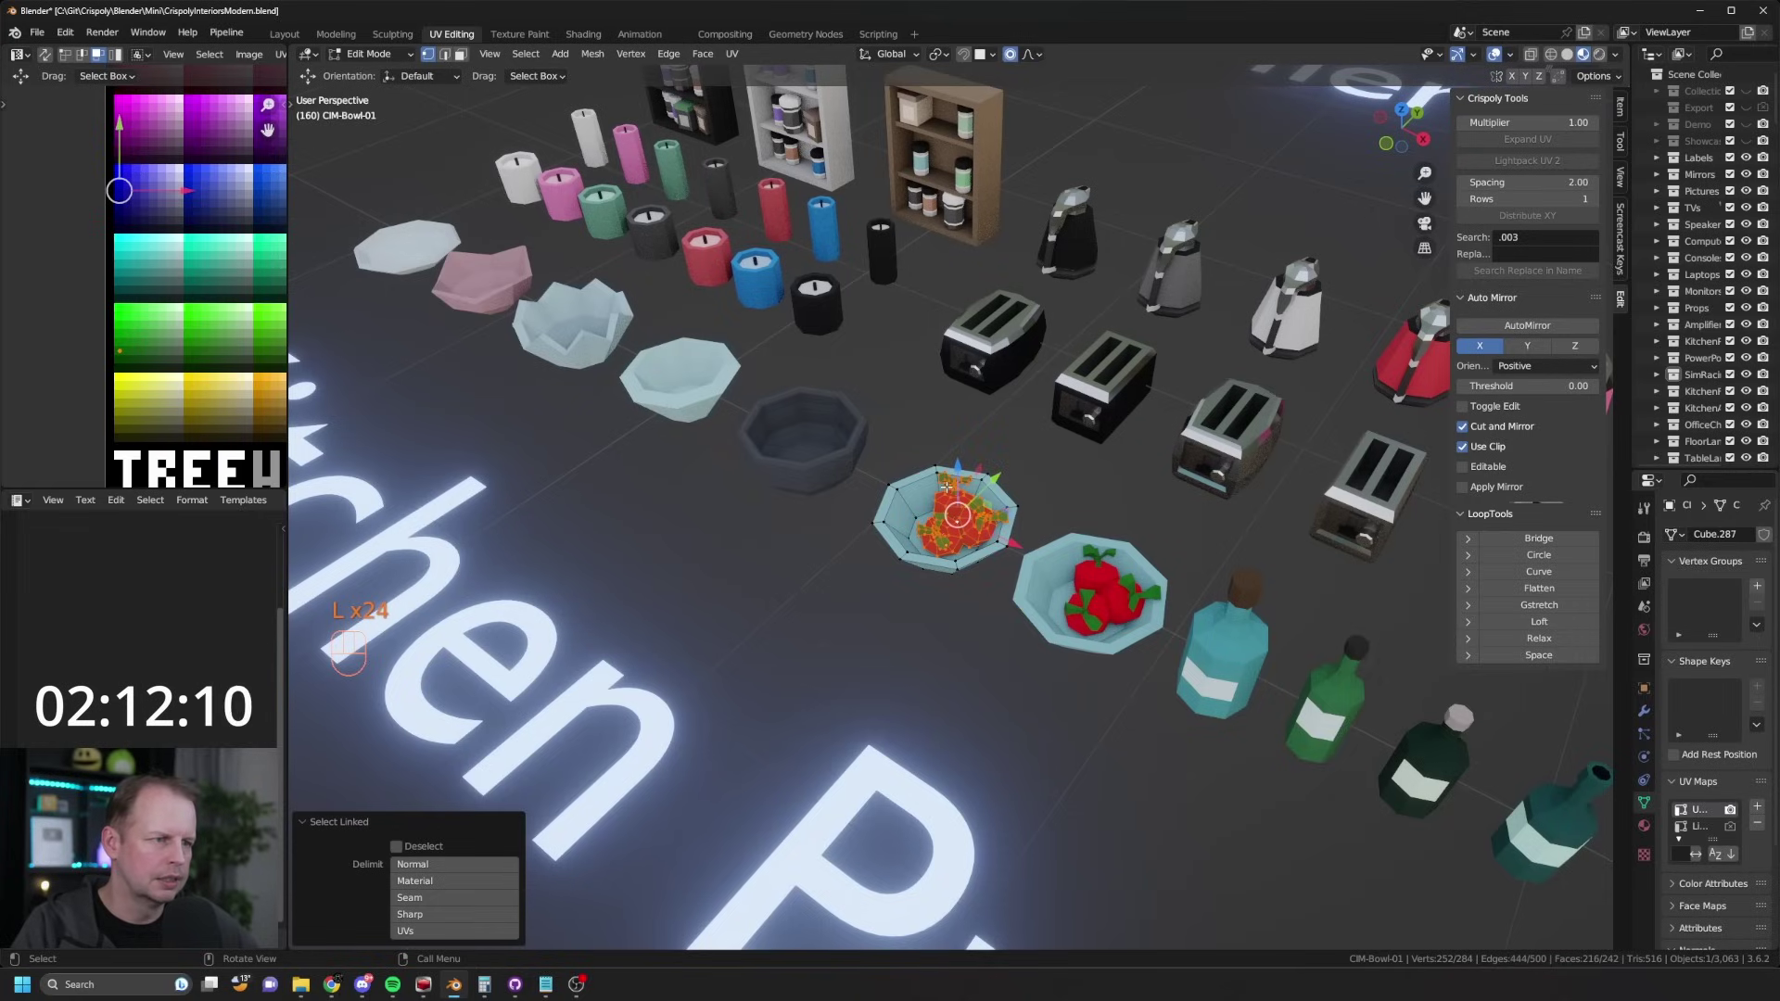
key("Delete")
left_click(964, 446)
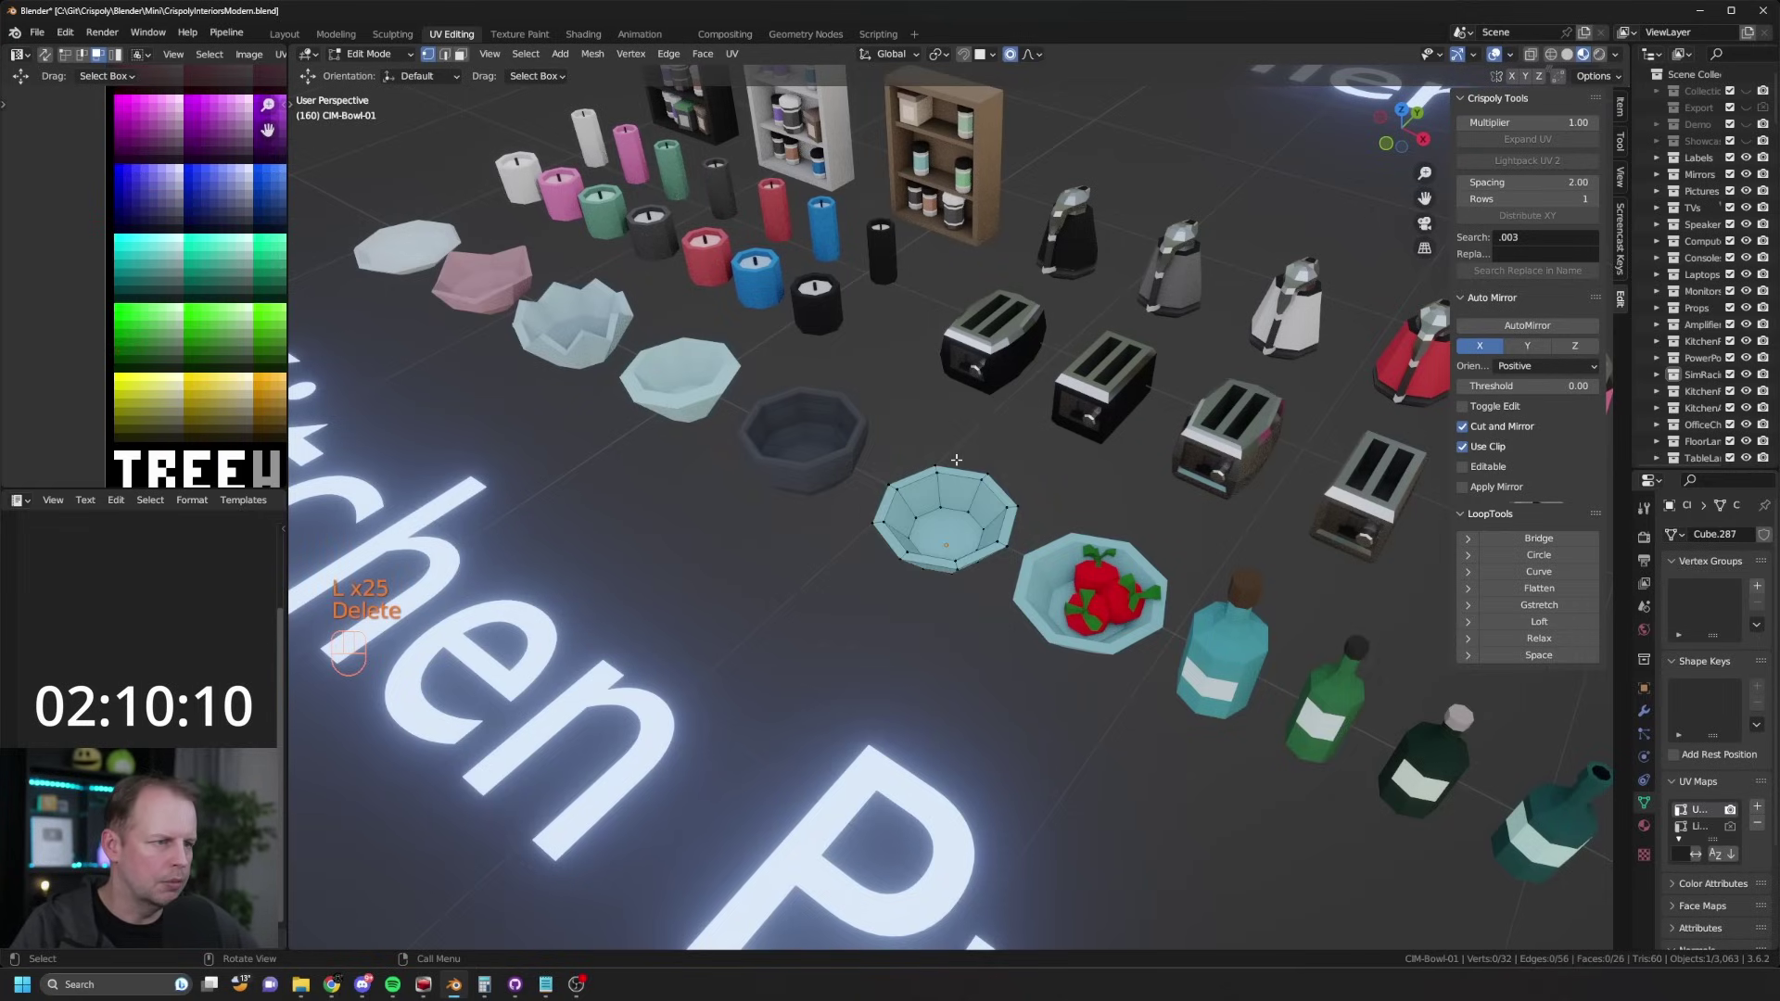
key("Tab")
Step: Duplicate the small plain purple box from the Props section and move the copy along the Y axis onto free floor near the mirrors
scroll(1071, 546, "down", 2)
scroll(1071, 545, "down", 3)
middle_click_drag(1205, 482, 964, 554, "shift")
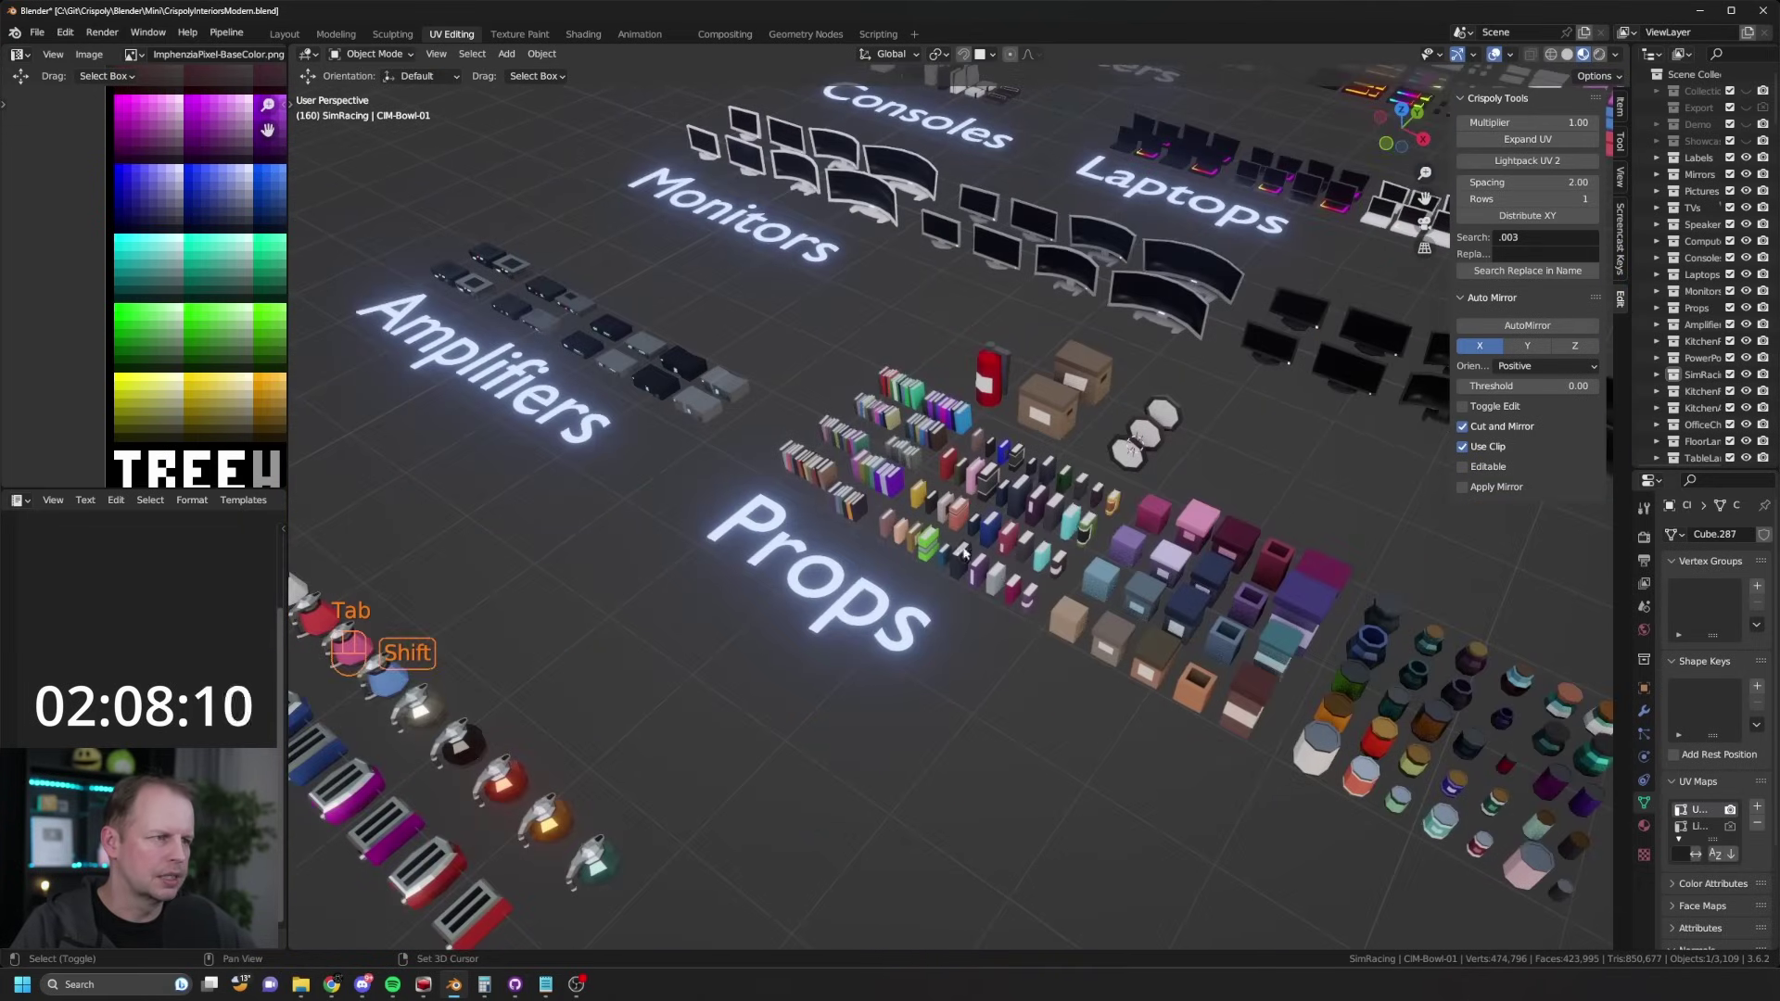
scroll(1100, 492, "up", 1)
middle_click_drag(1215, 428, 1060, 505, "shift")
scroll(1100, 520, "up", 1)
scroll(1099, 520, "down", 1)
scroll(1062, 510, "up", 1)
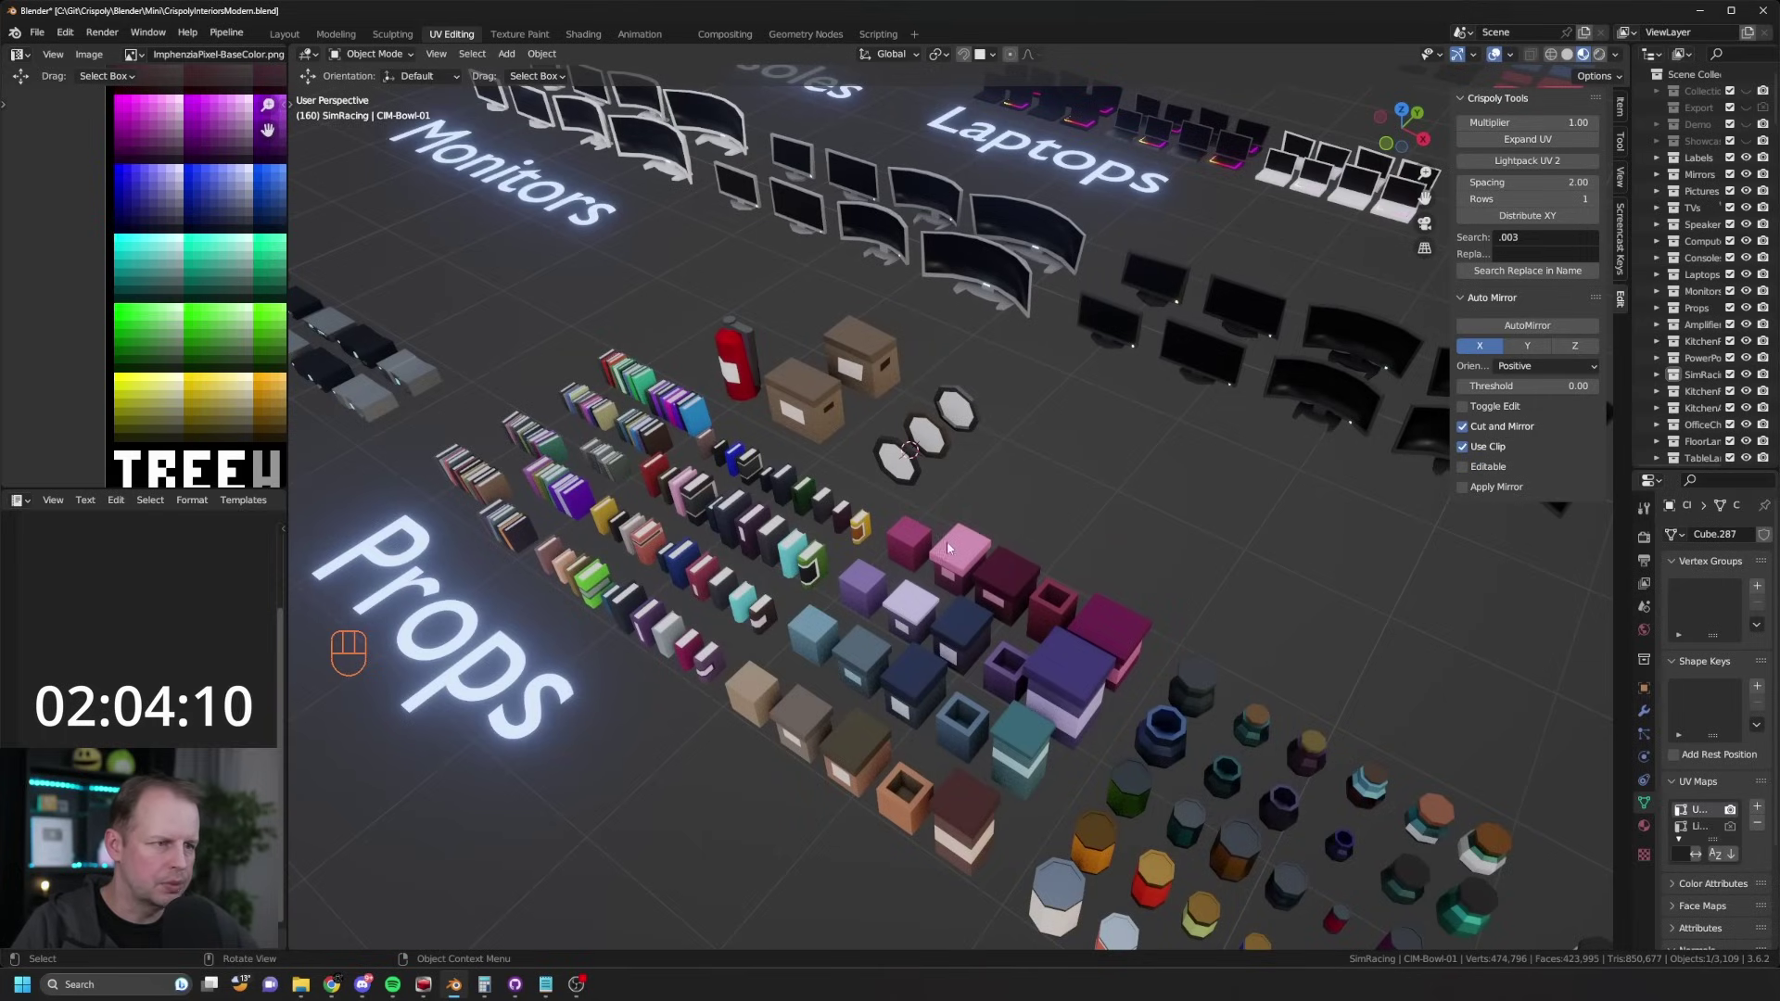
left_click(909, 543)
left_click(863, 585)
middle_click_drag(879, 576, 879, 573)
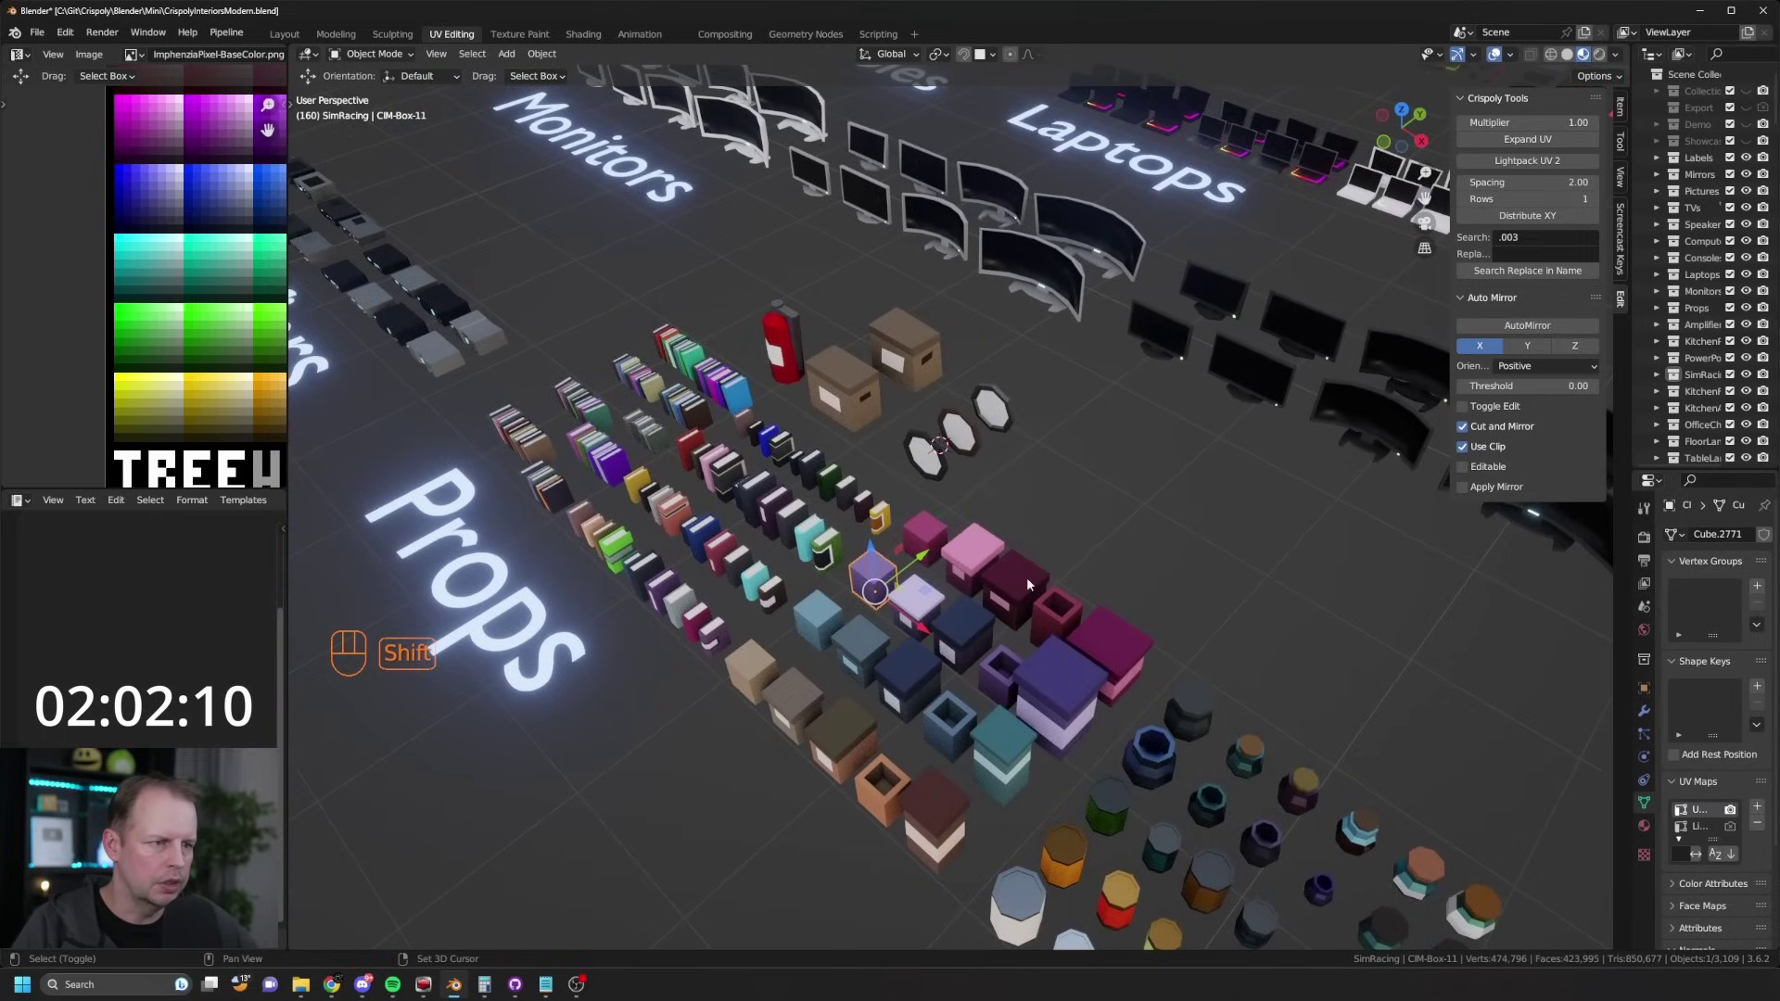
key("shift+d")
right_click(889, 571)
left_click_drag(916, 560, 1053, 478)
Step: Duplicate the top face of the copied box within its mesh and move it about 0.316 m along the Y axis
scroll(1053, 478, "up", 3)
key("Tab")
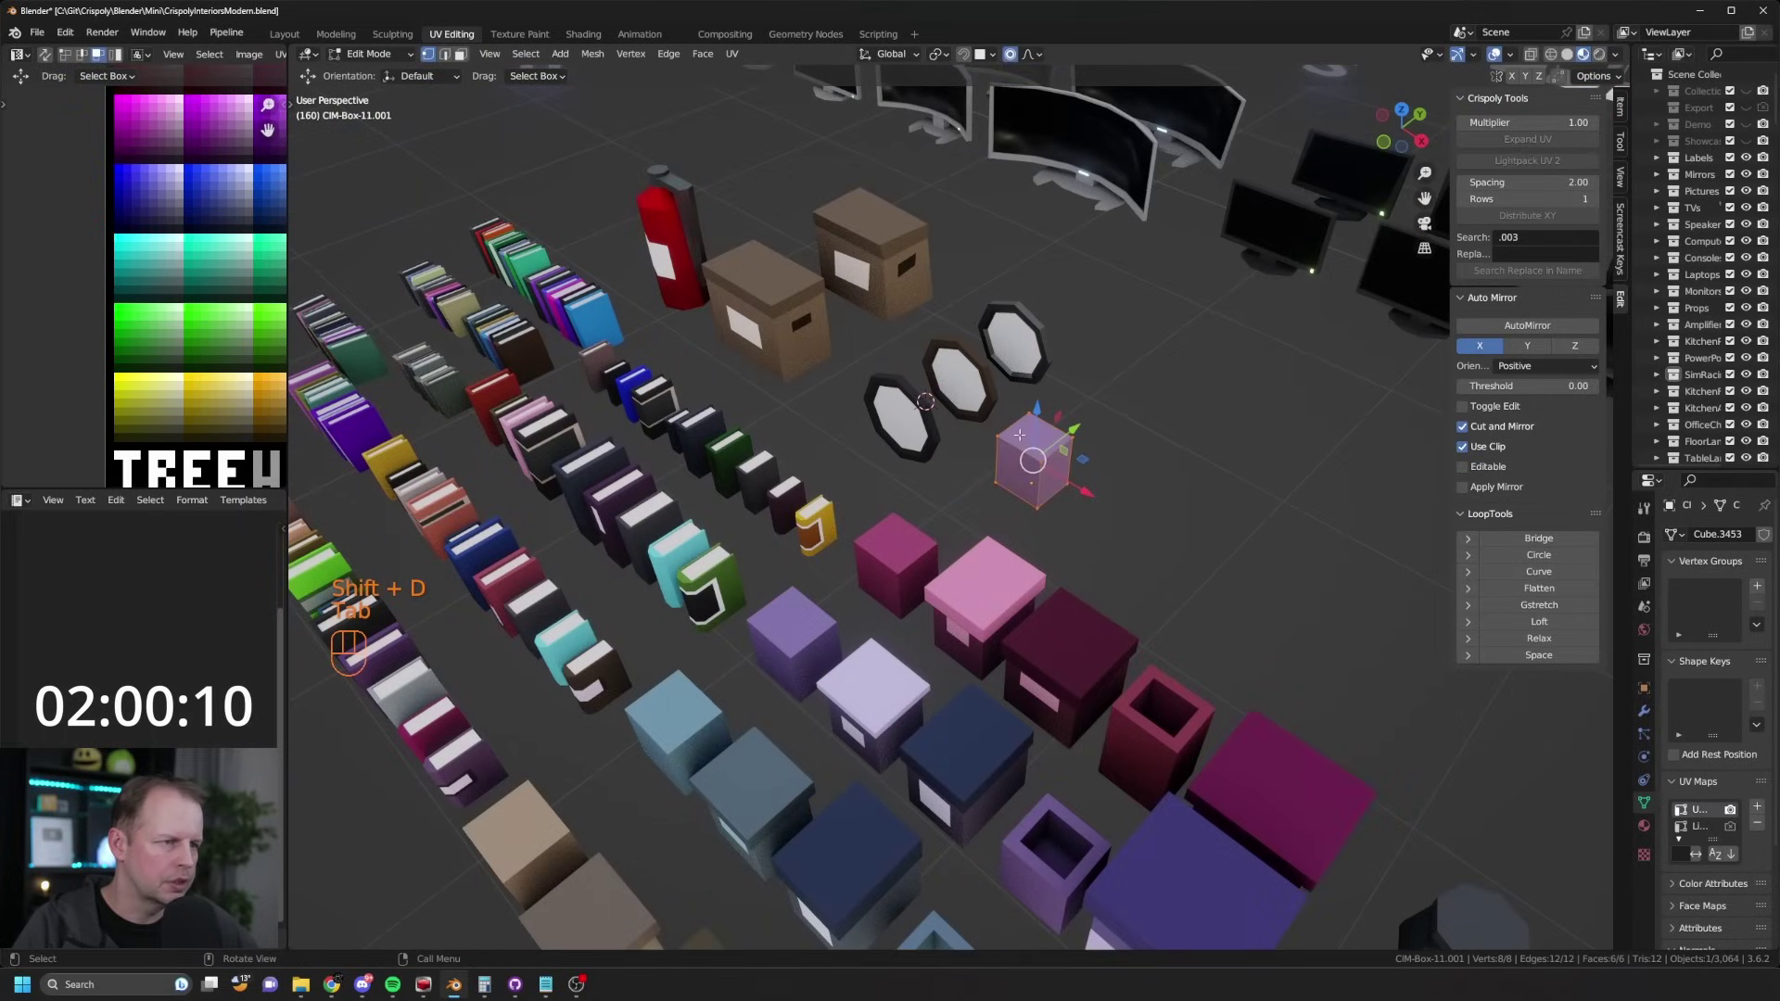
key("3")
key("ctrl+z")
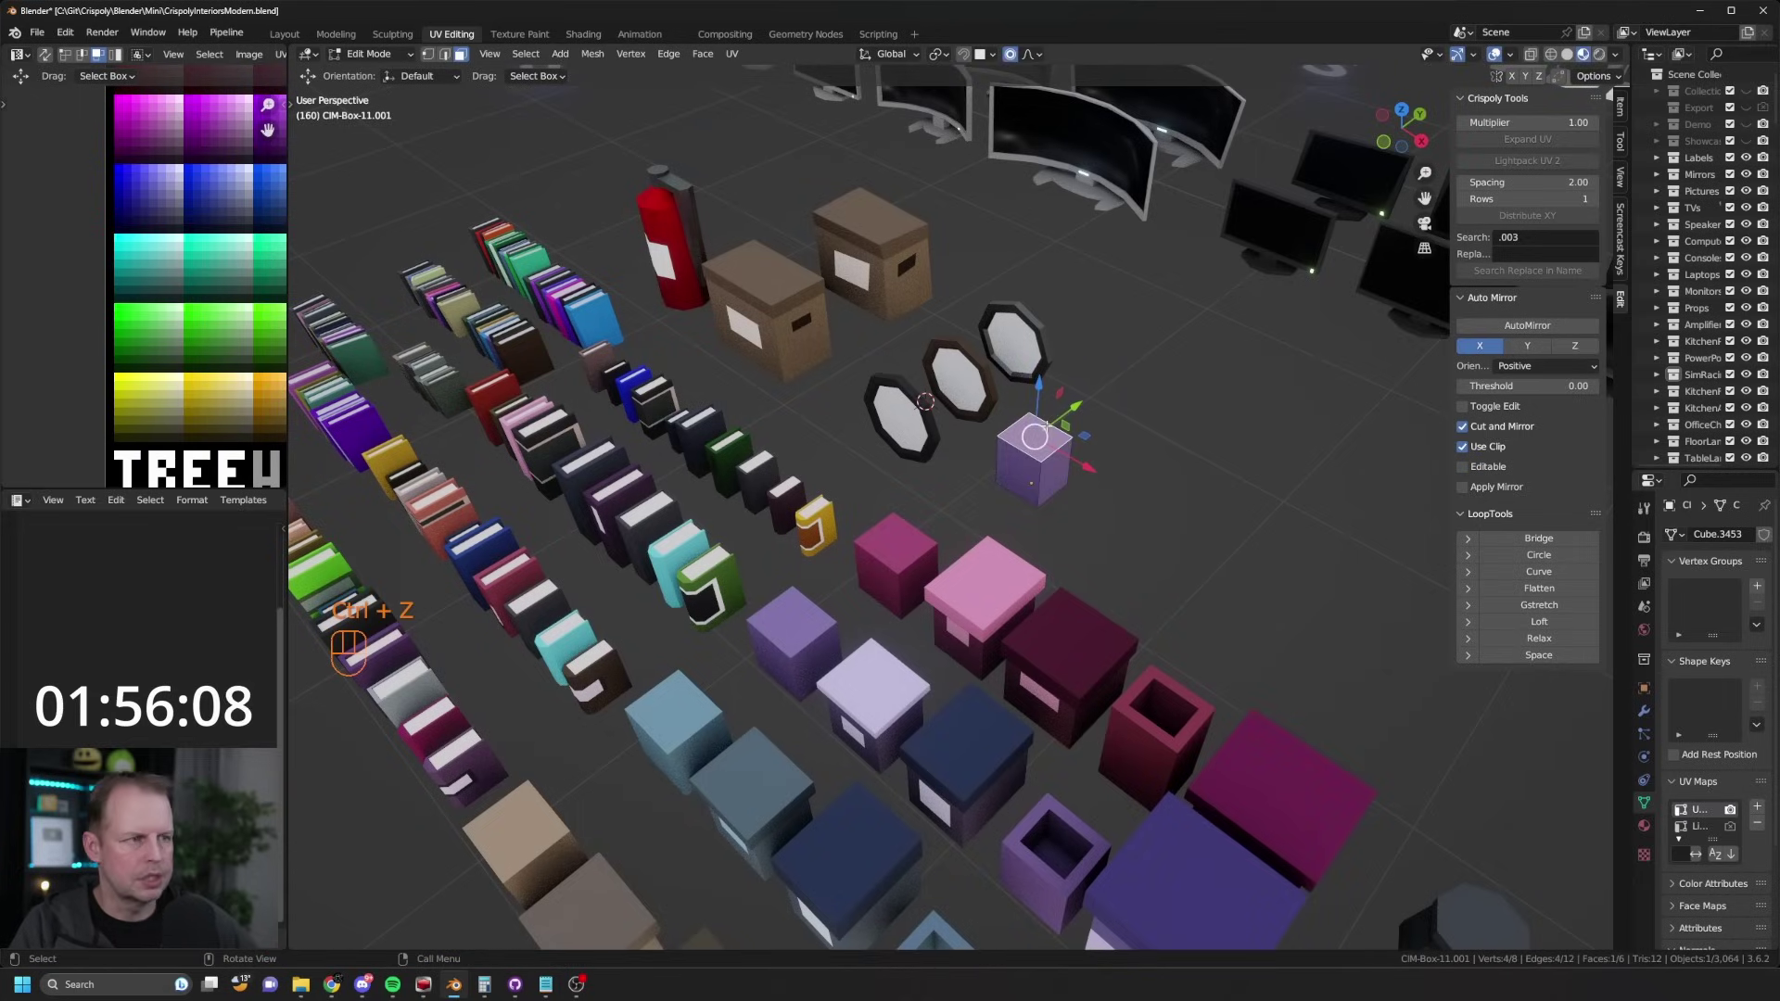
middle_click_drag(1130, 451, 1116, 449)
key("shift+d")
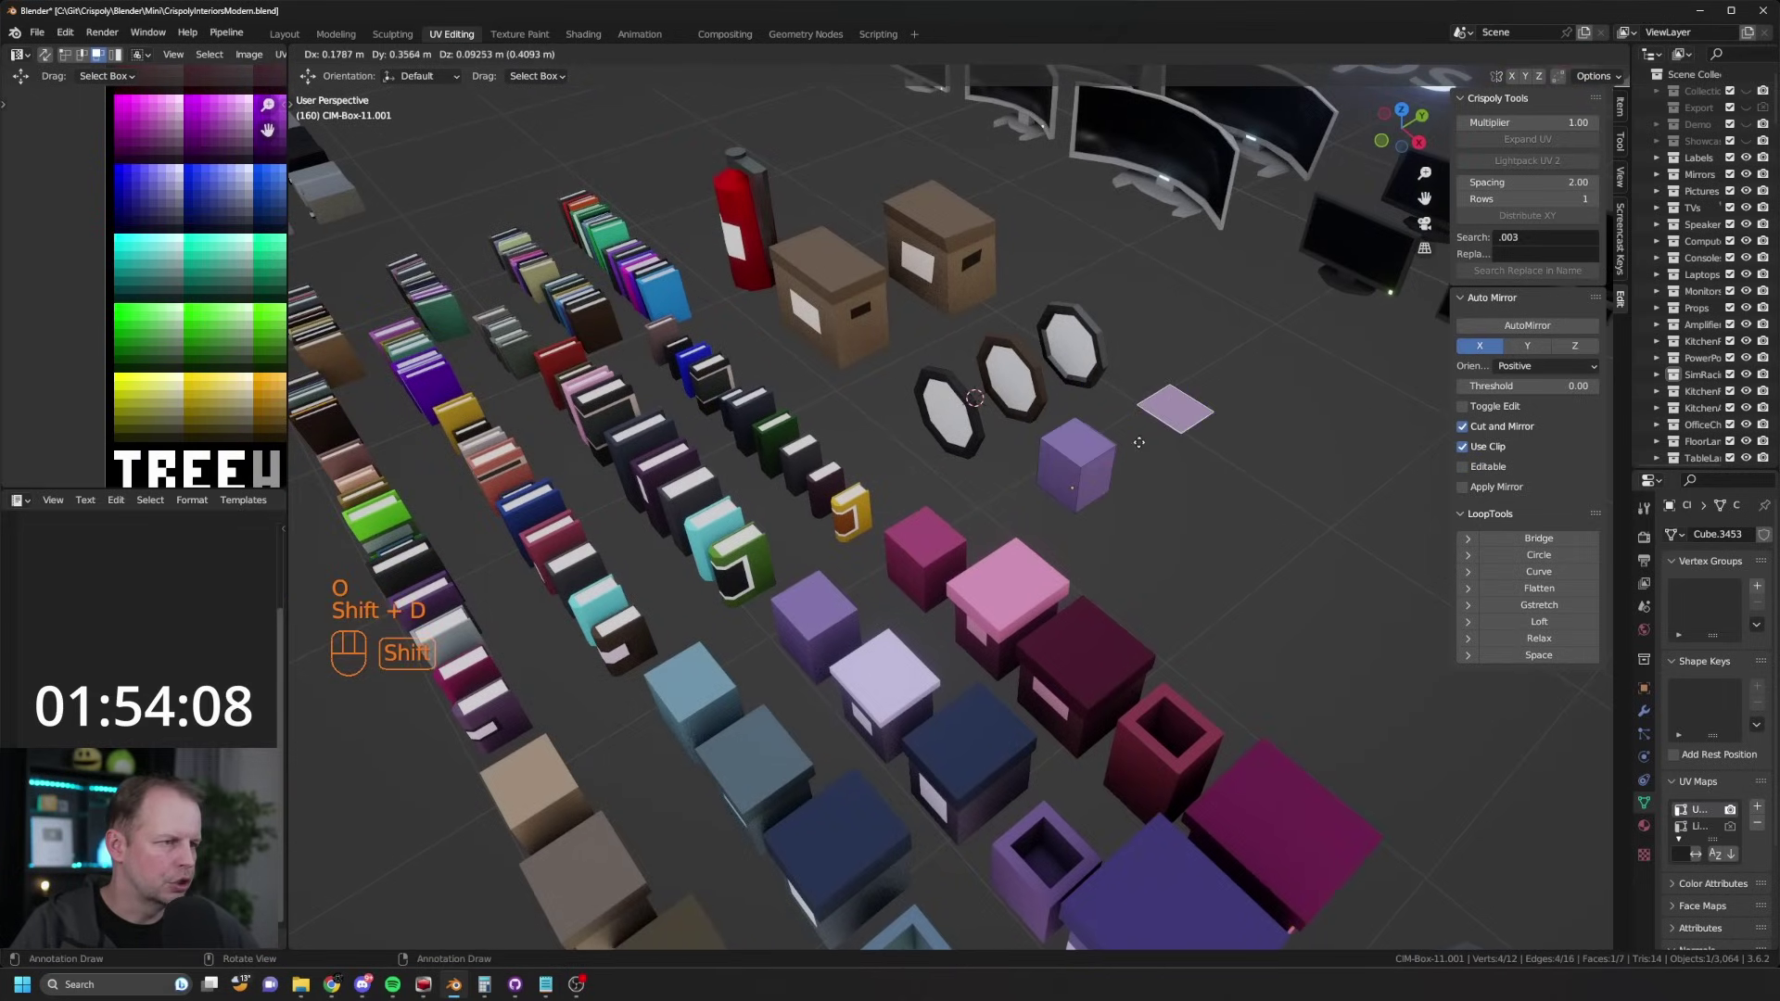
right_click(1213, 423)
middle_click_drag(1233, 435, 1303, 473)
middle_click_drag(1303, 473, 1033, 560, "shift")
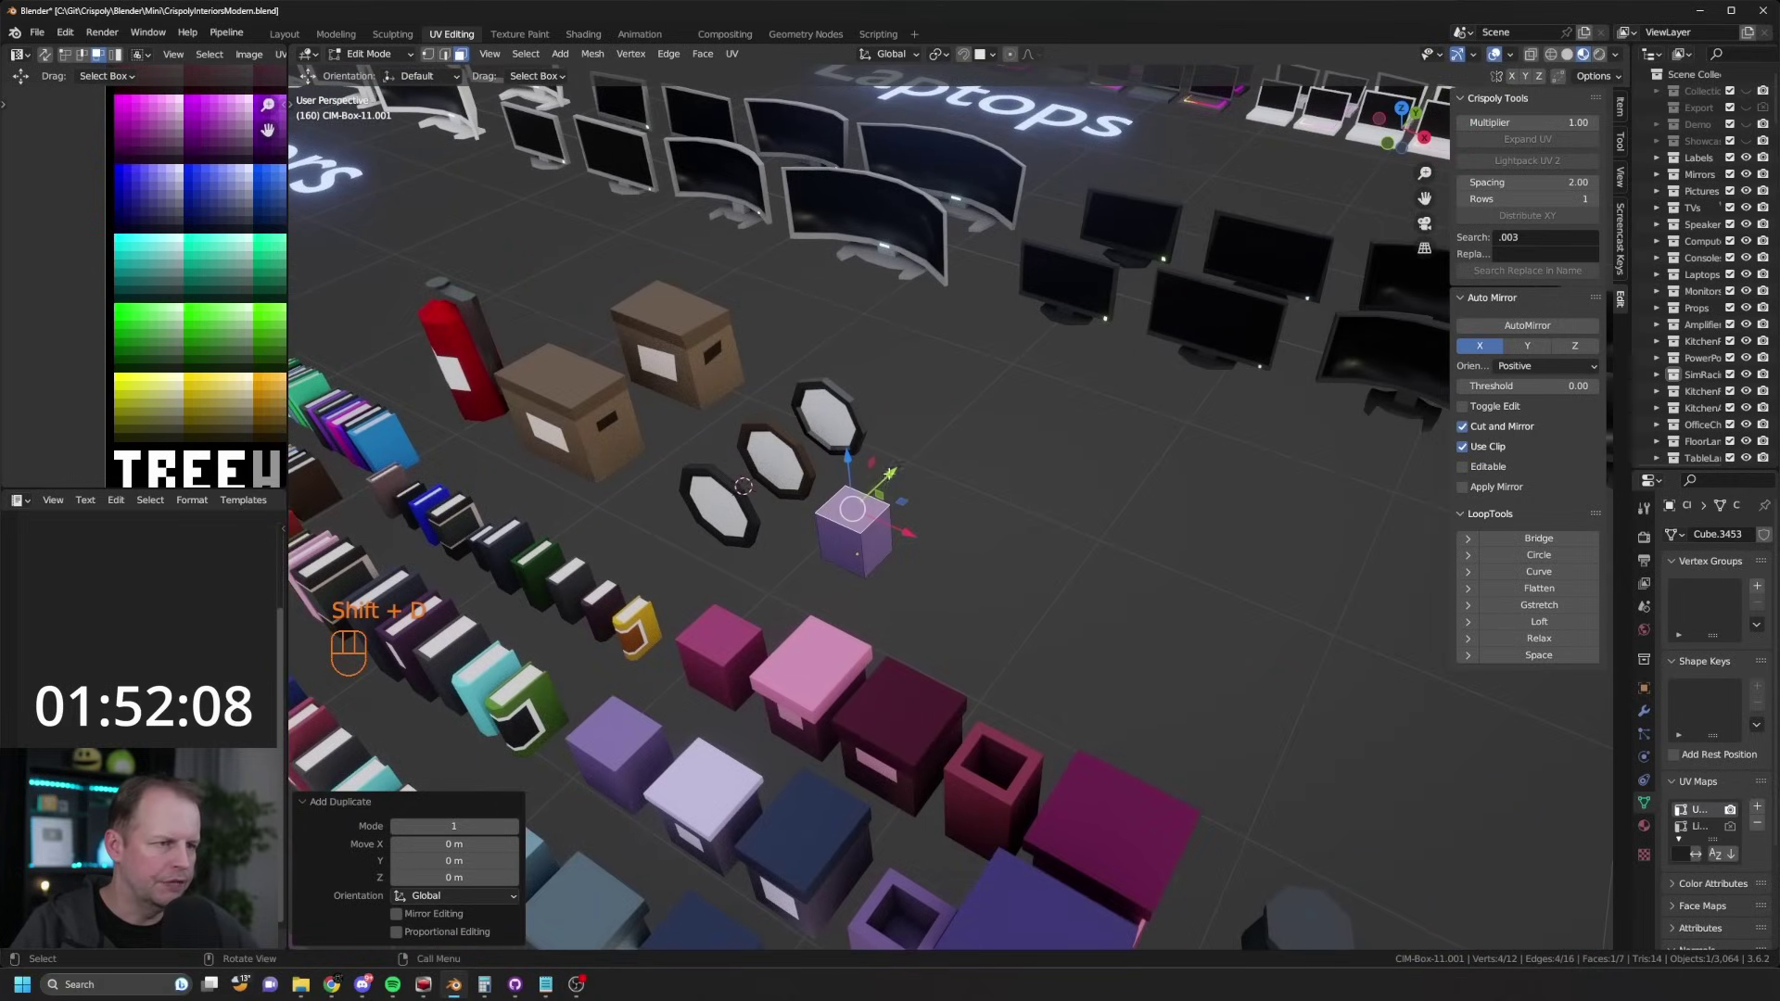
left_click_drag(899, 474, 948, 429)
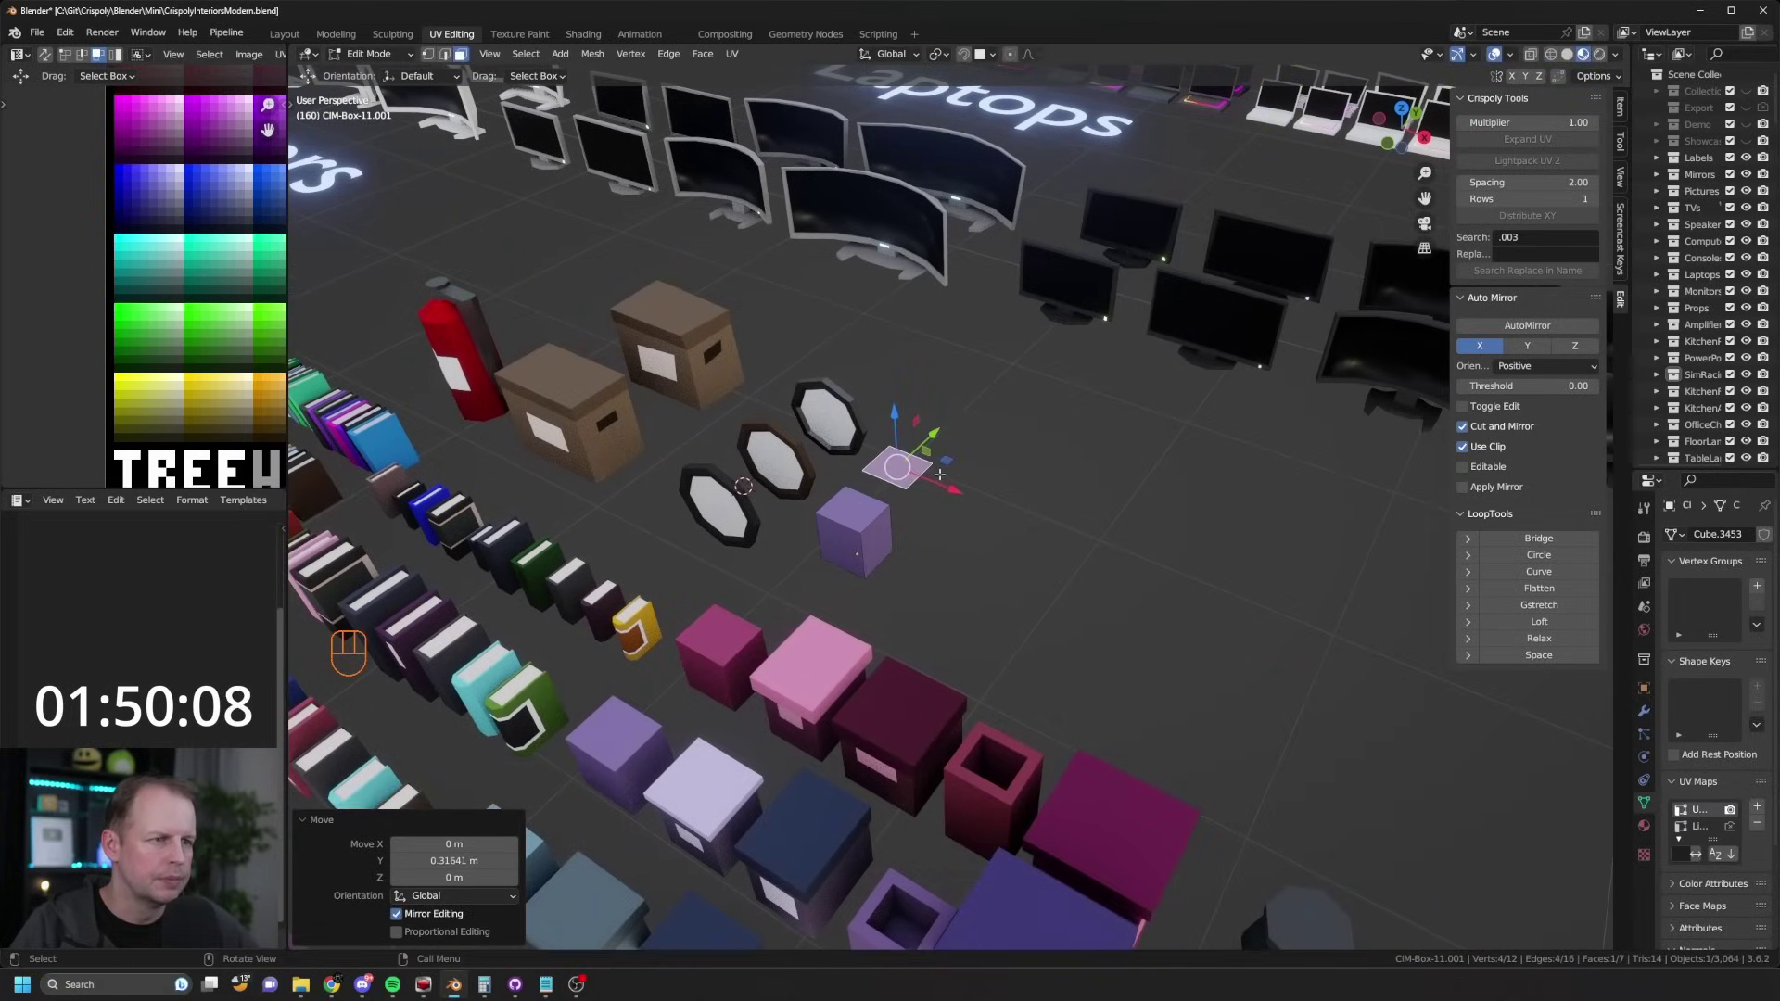
Step: Subdivide the separate face with one cut, round it with LoopTools Circle, and scale it by about 1.505
middle_click_drag(947, 429, 877, 459)
right_click(825, 488)
left_click(825, 486)
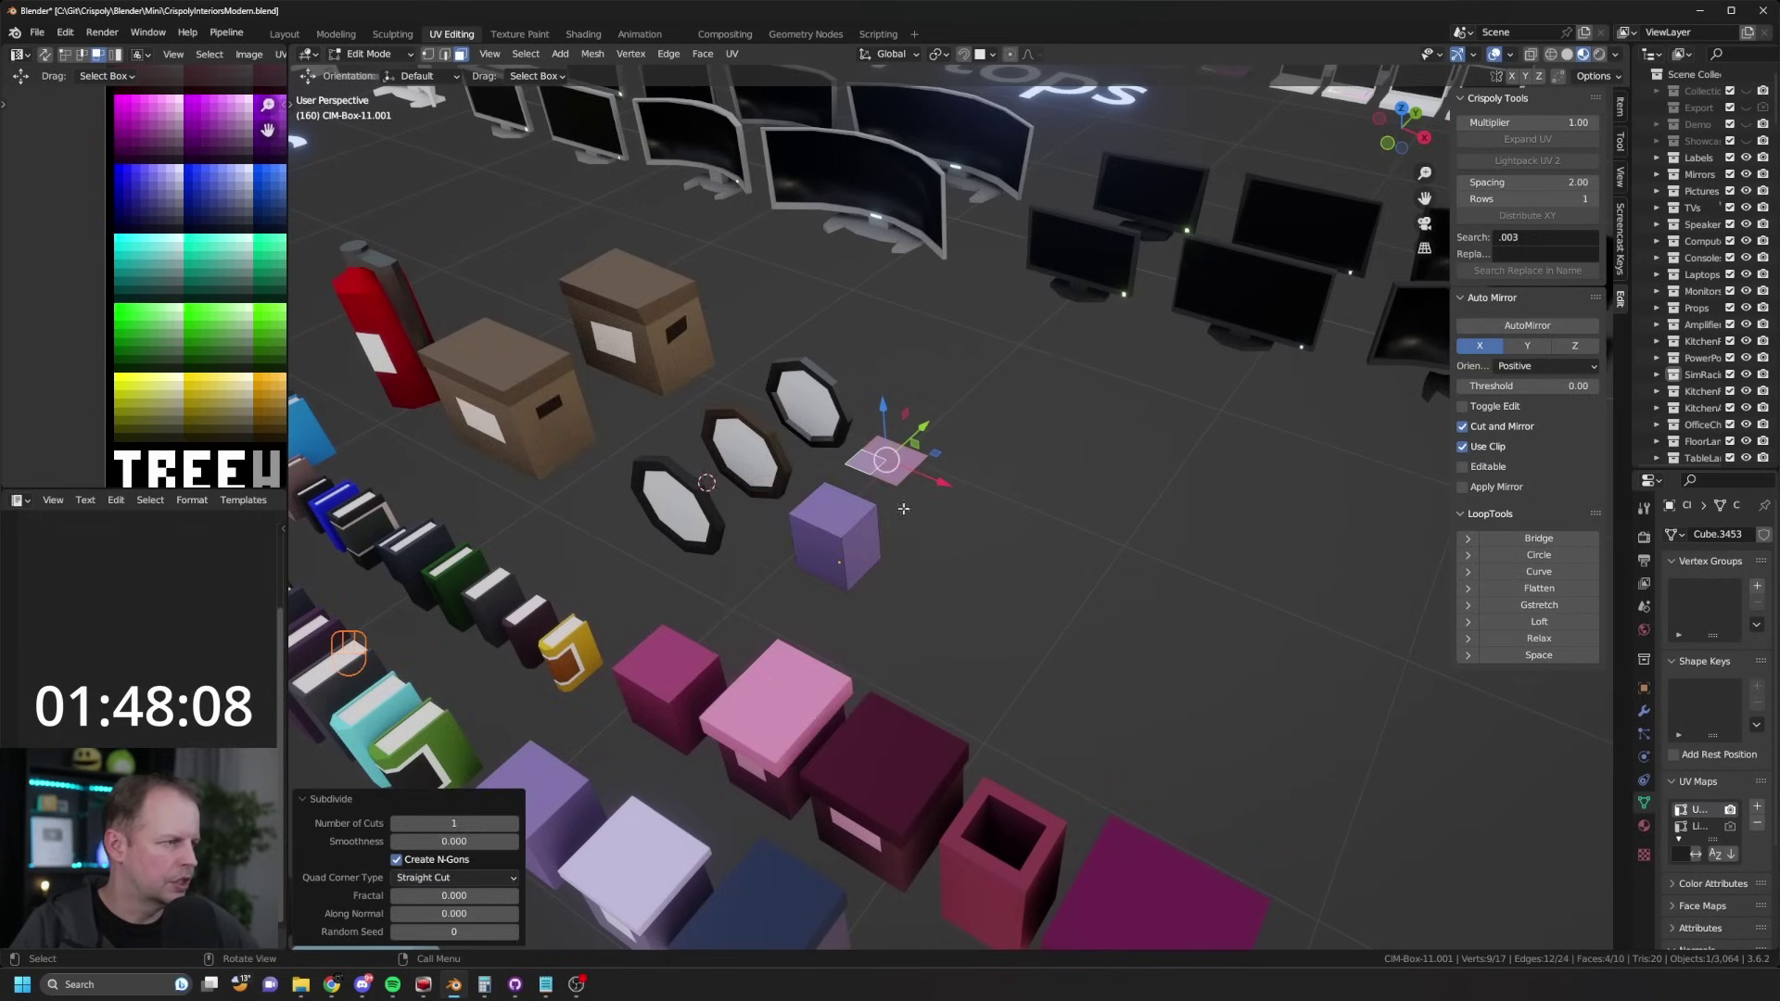
left_click(1539, 555)
key("s")
left_click(1030, 459)
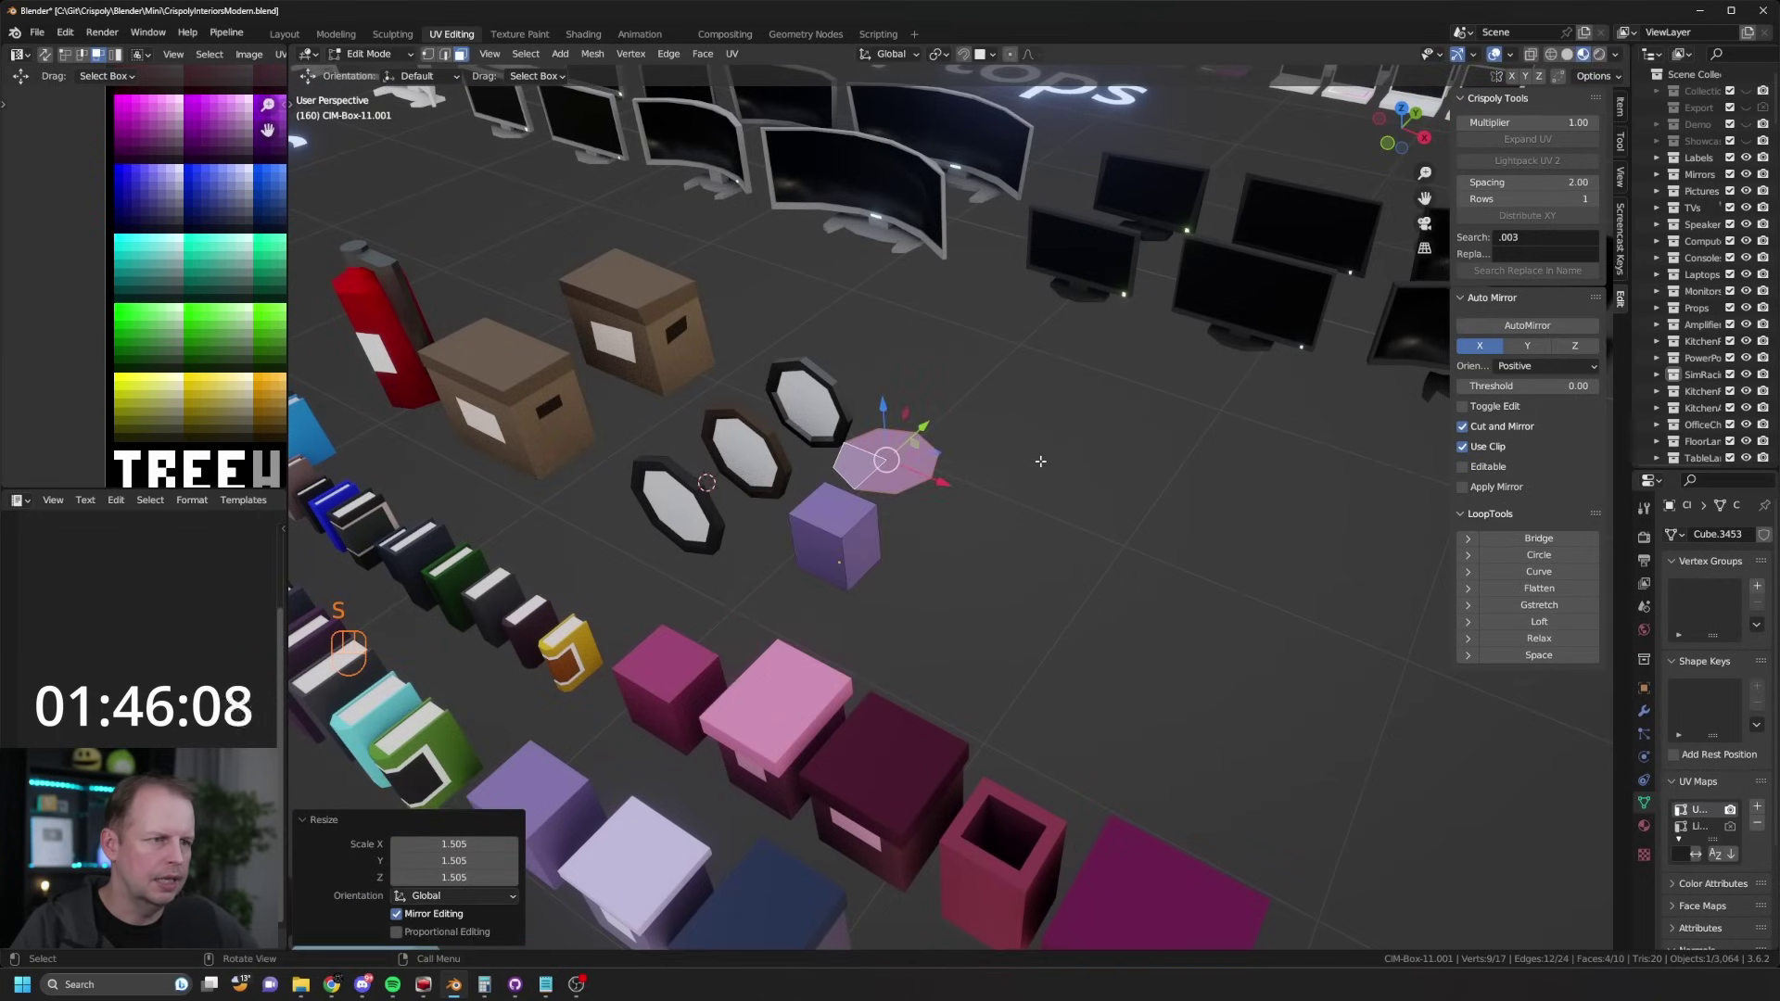
Step: Extrude the round face slightly upward and scale the new top by about 1.167 to flare the plate's rim
key("e")
left_click(1057, 457)
key("s")
left_click(1072, 454)
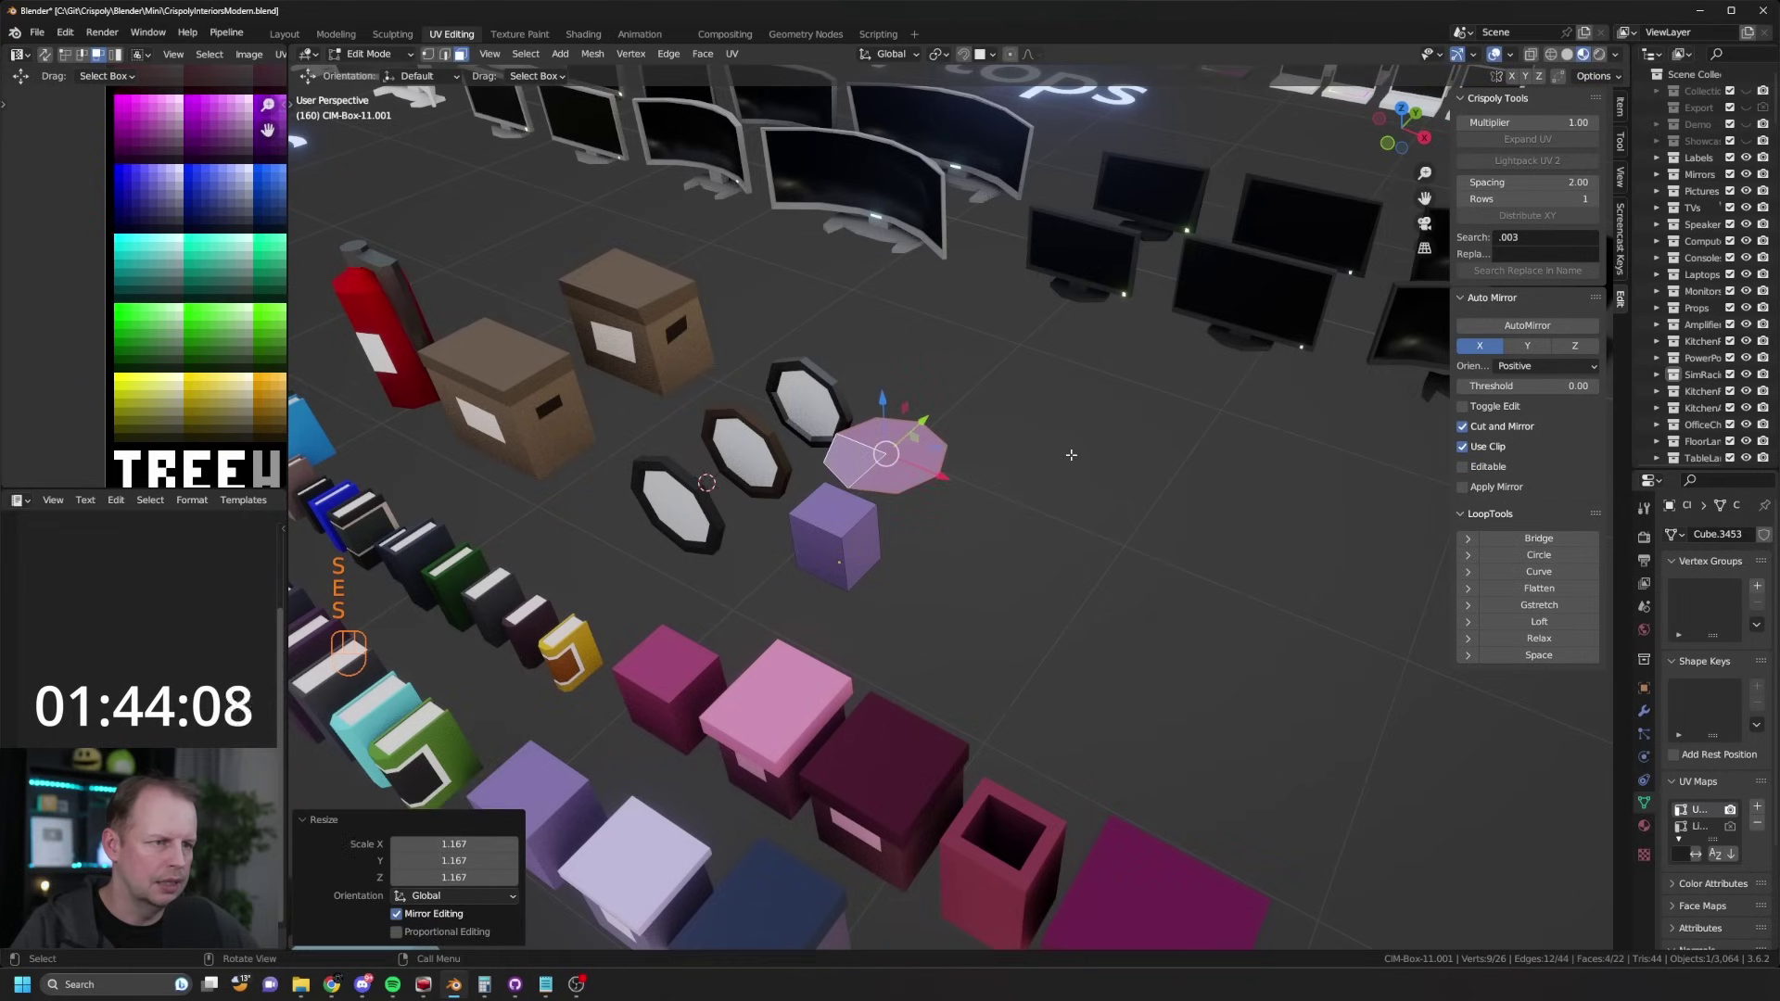
Step: Inset the plate's top by about 0.04 m, extrude the inner area, and scale it to 0.850 to form the recess
key("i")
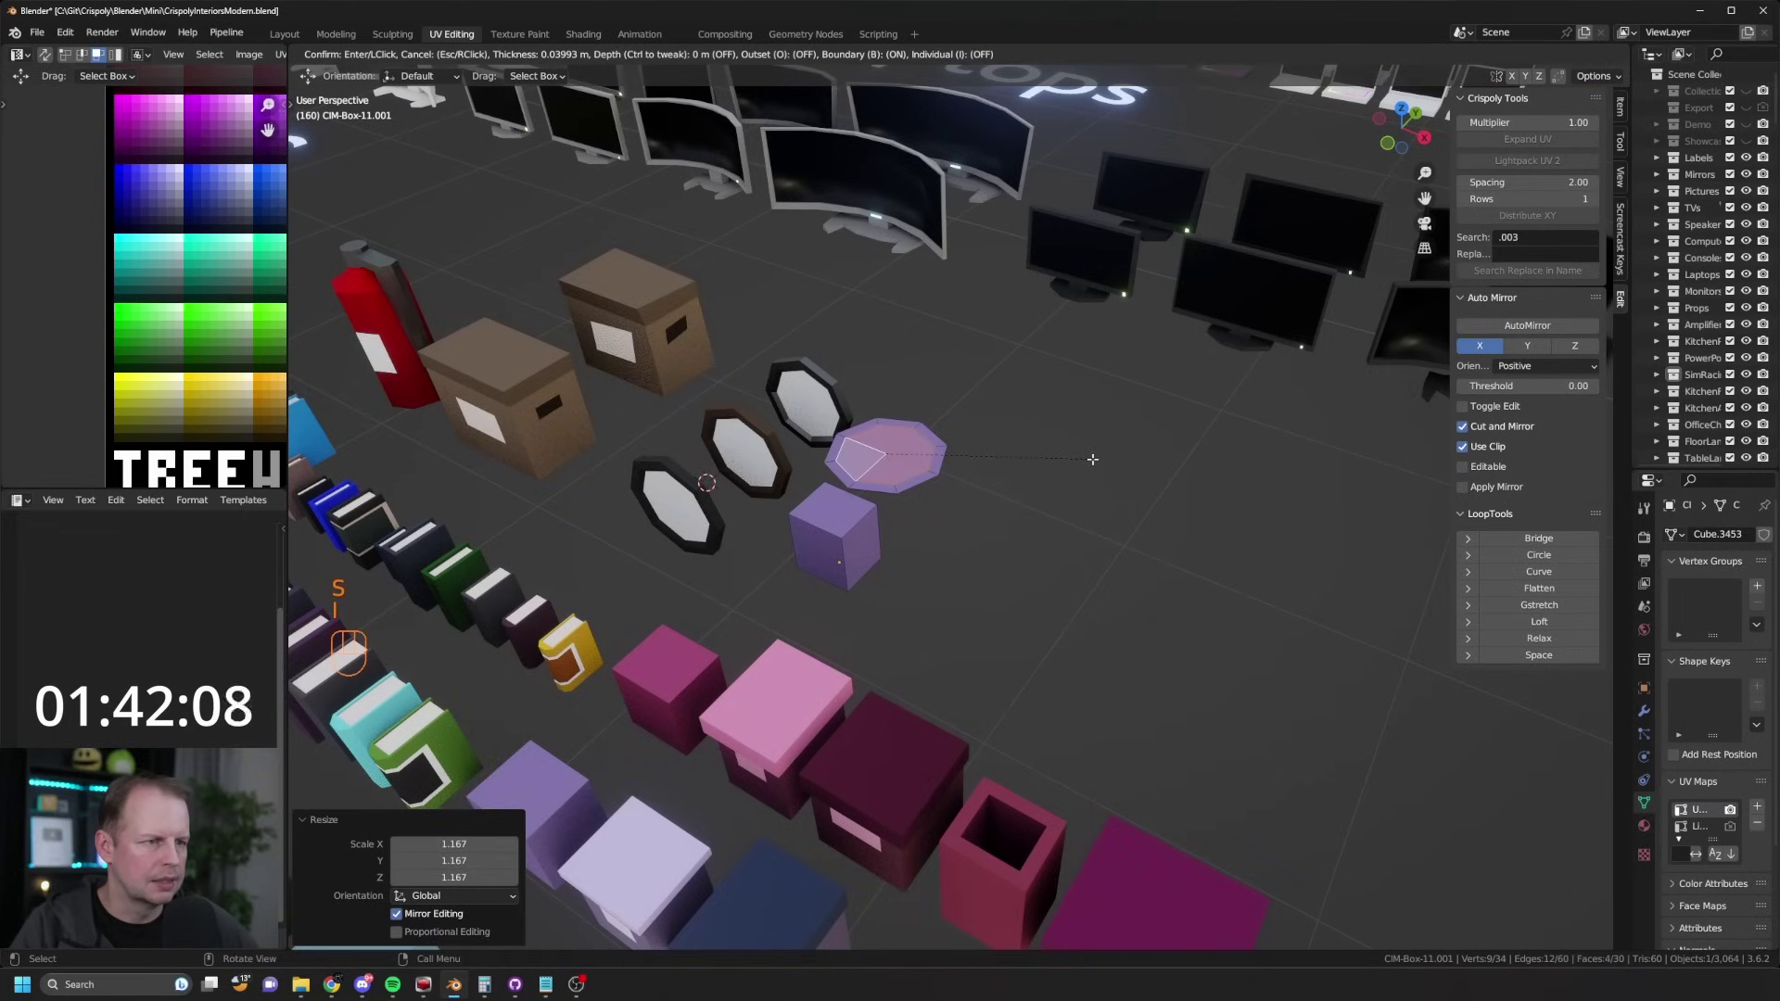
left_click(1094, 459)
key("e")
left_click(1094, 461)
key("s")
left_click(1063, 464)
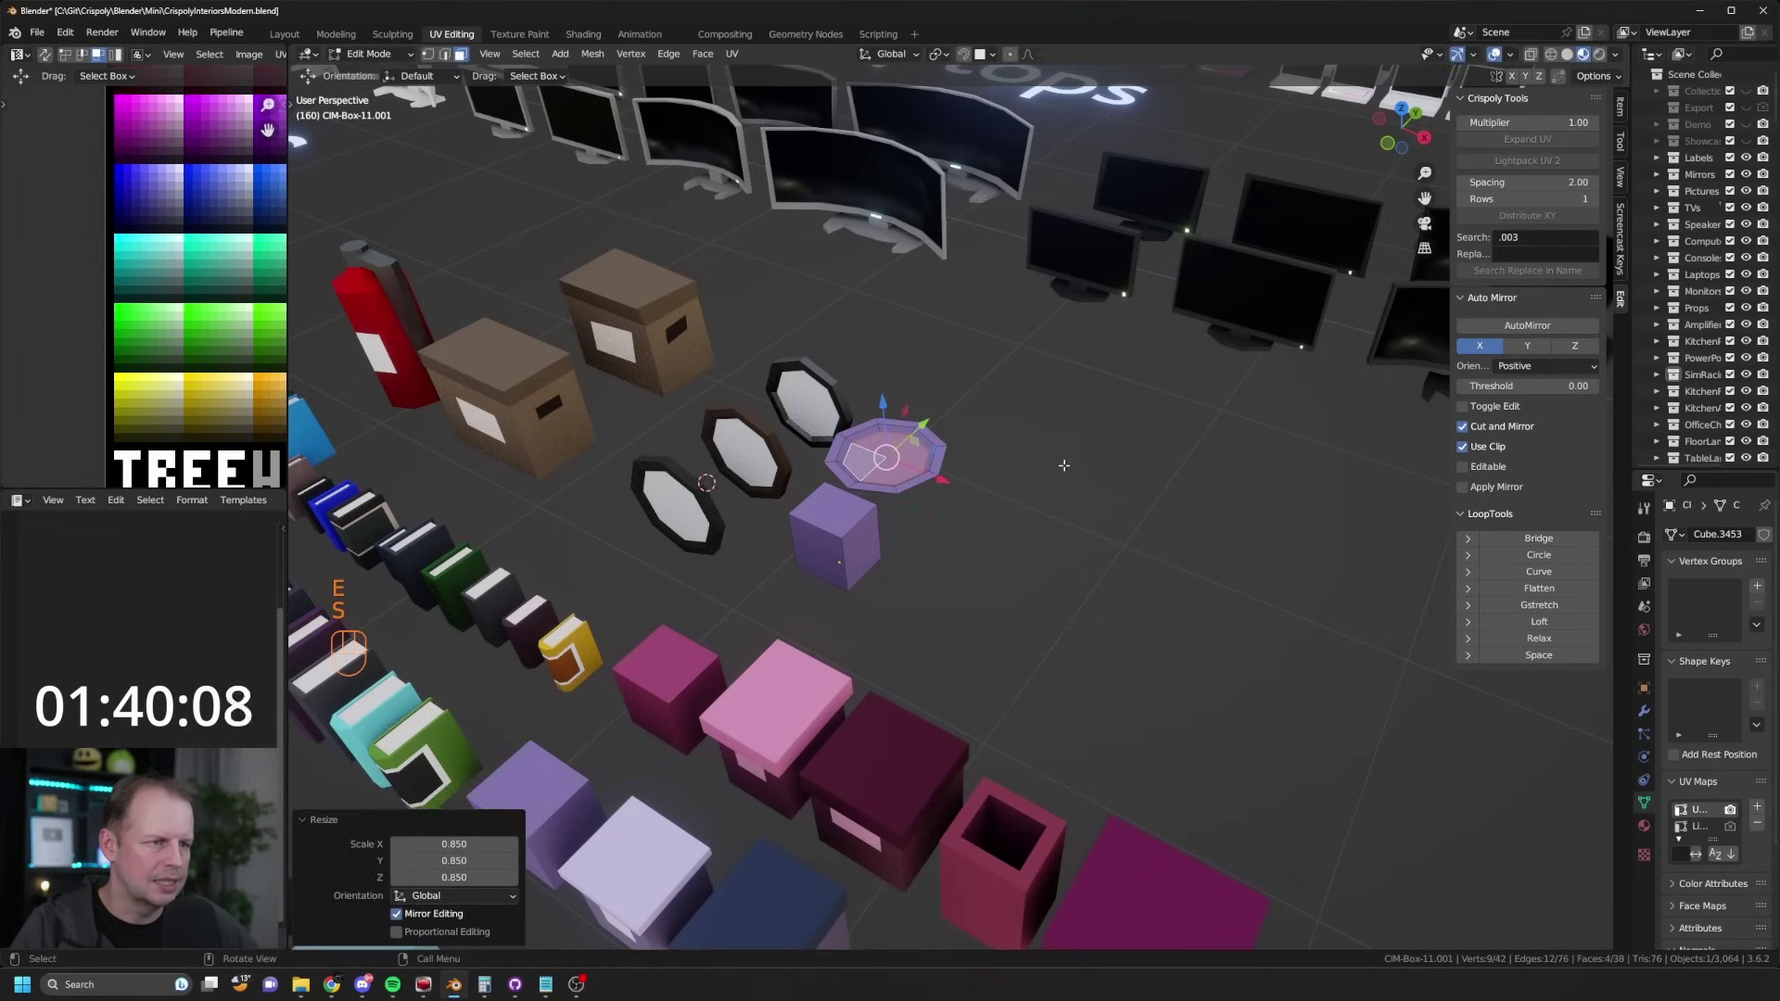
Step: Select the whole linked plate and move its UVs onto the white strip between the palette's colour columns
left_click(900, 459)
key("l")
scroll(211, 274, "down", 4)
middle_click_drag(211, 275, 46, 302, "shift")
key("g")
left_click(153, 253)
scroll(153, 254, "up", 5)
middle_click_drag(153, 253, 181, 291, "shift")
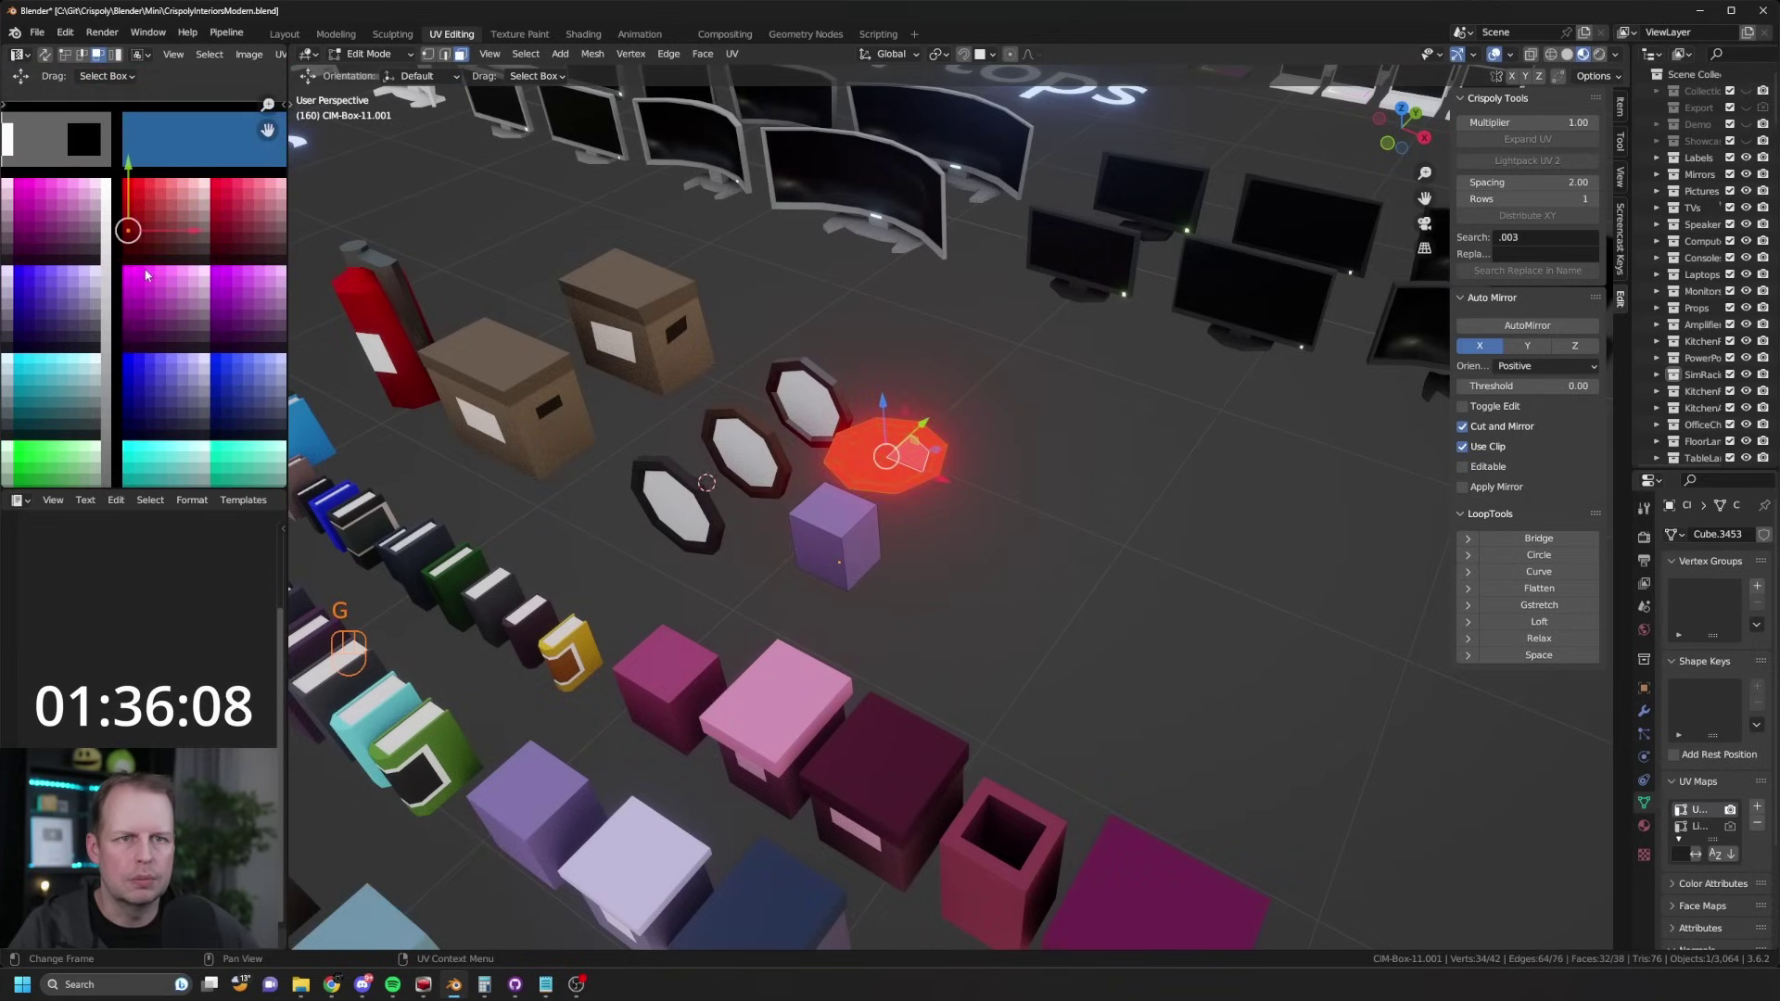
key("g")
left_click(135, 274)
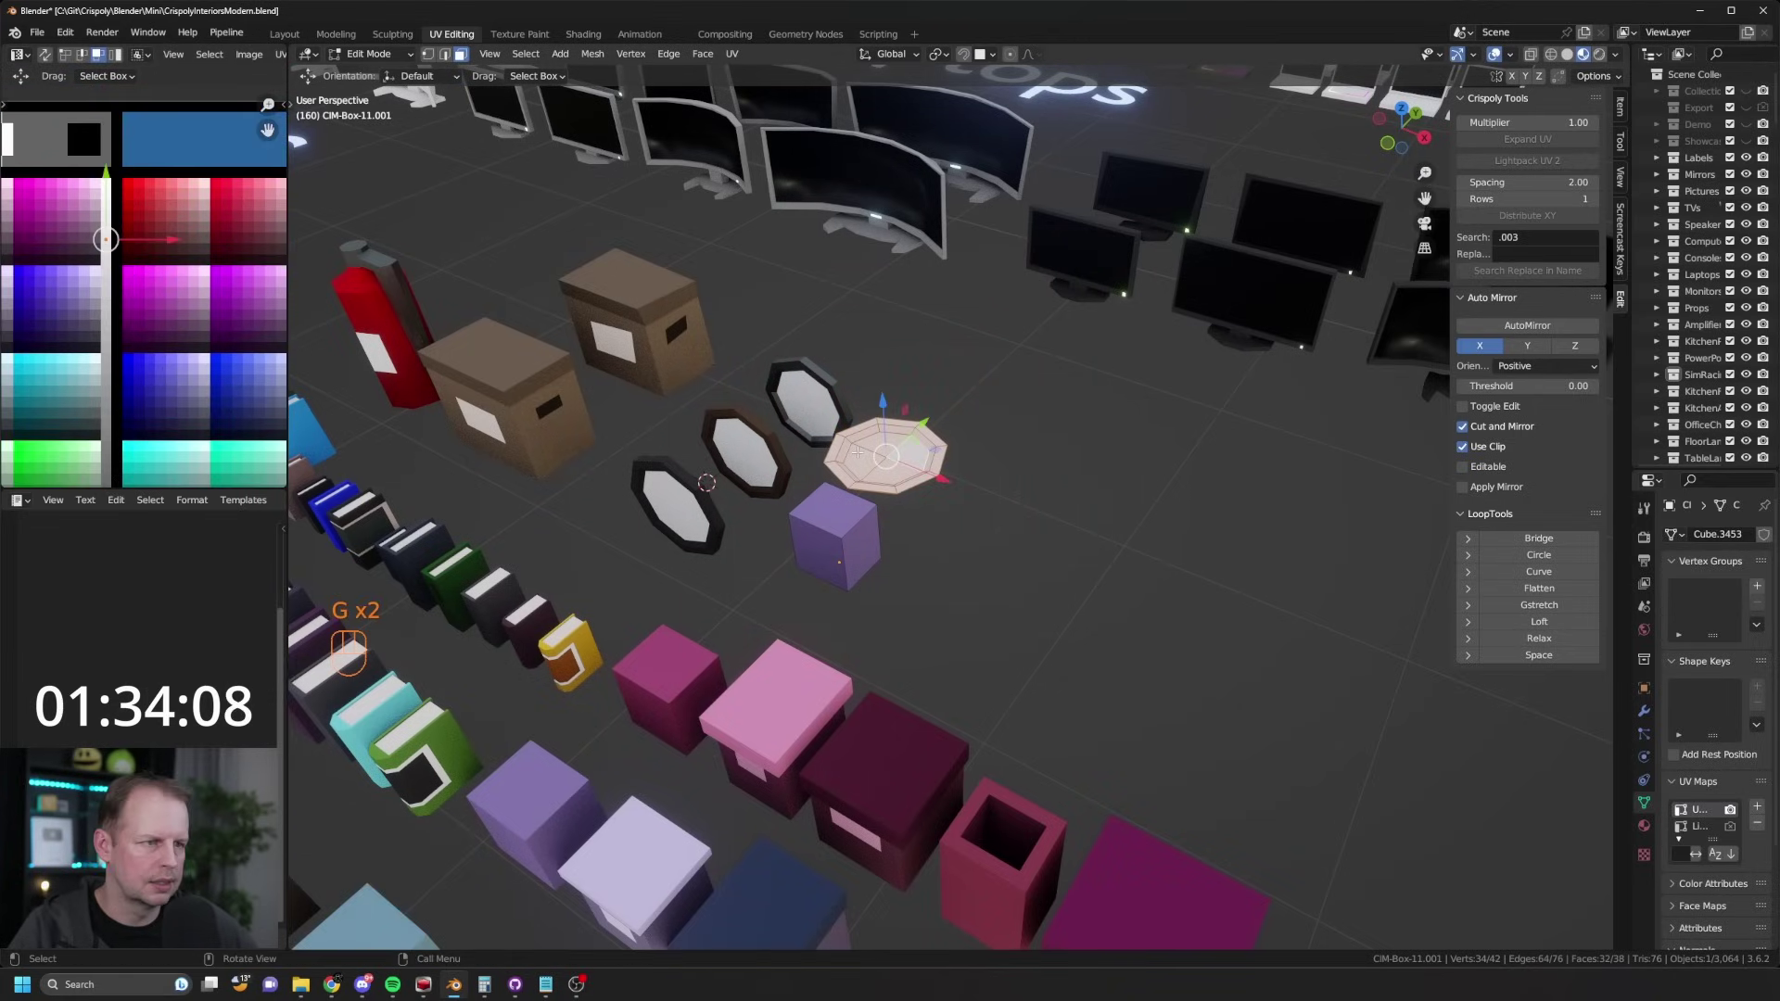
Step: Select the leftover purple box inside the plate's mesh and delete its vertices
left_click(897, 459)
key("Tab")
key("Tab")
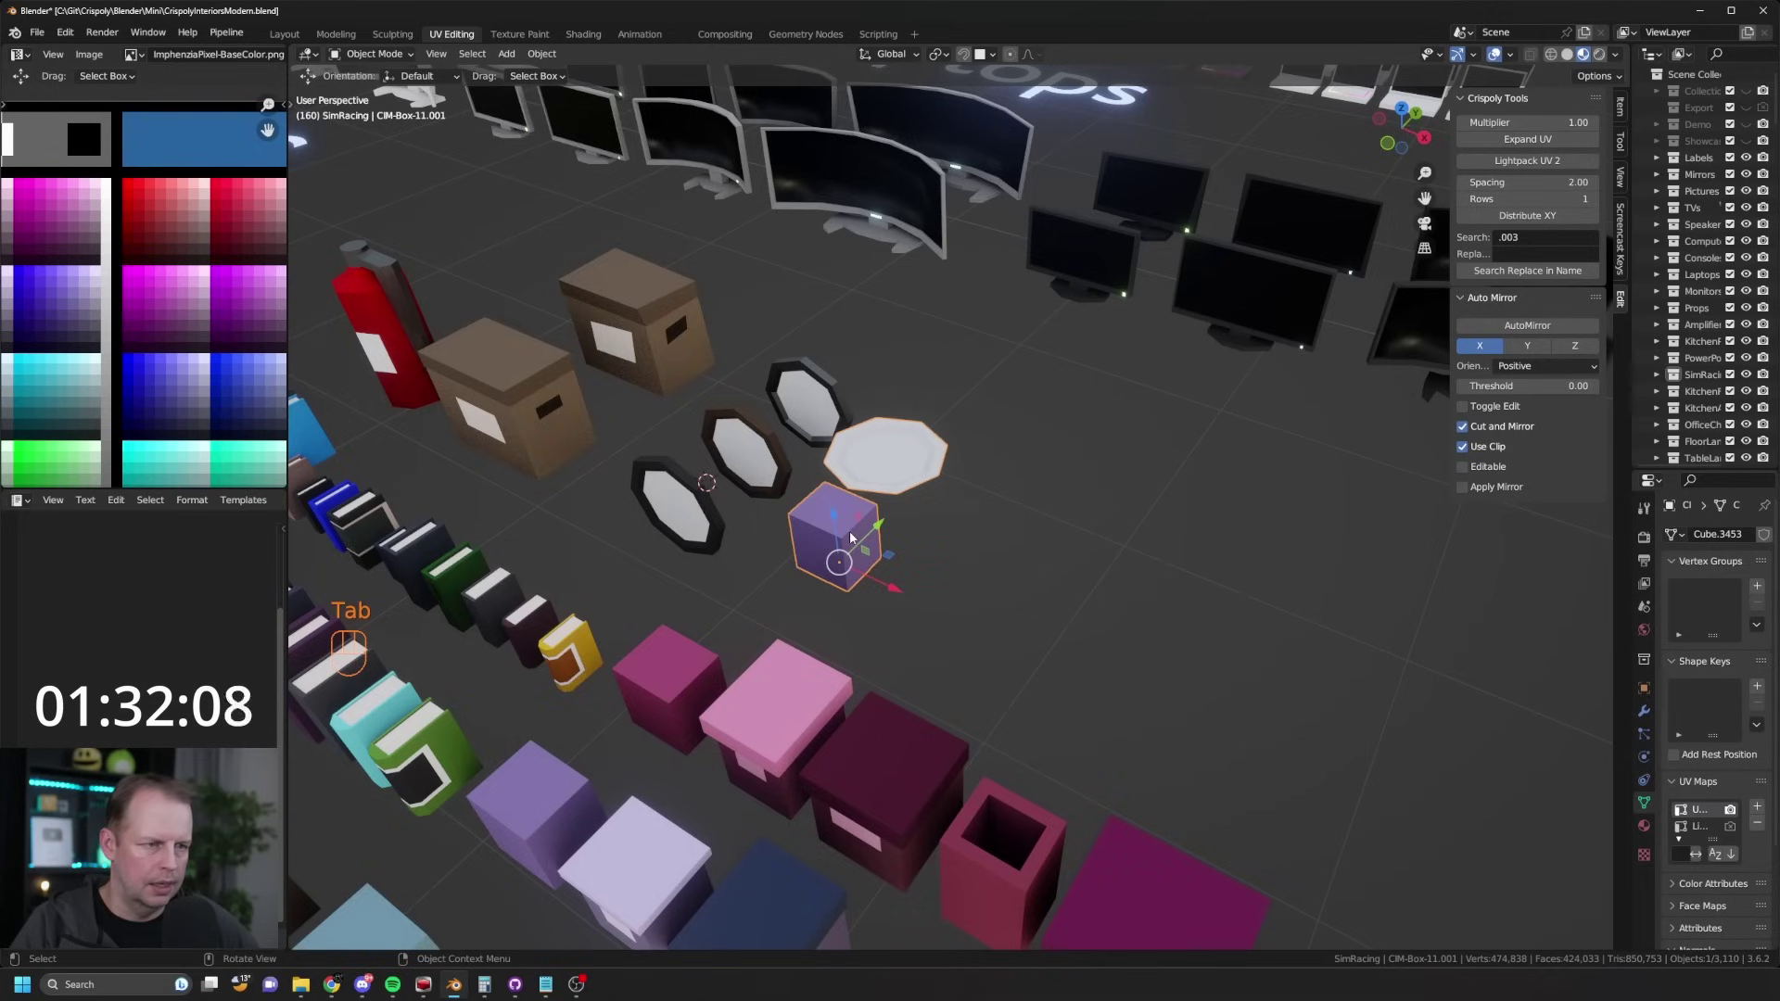
key("l")
key("Delete")
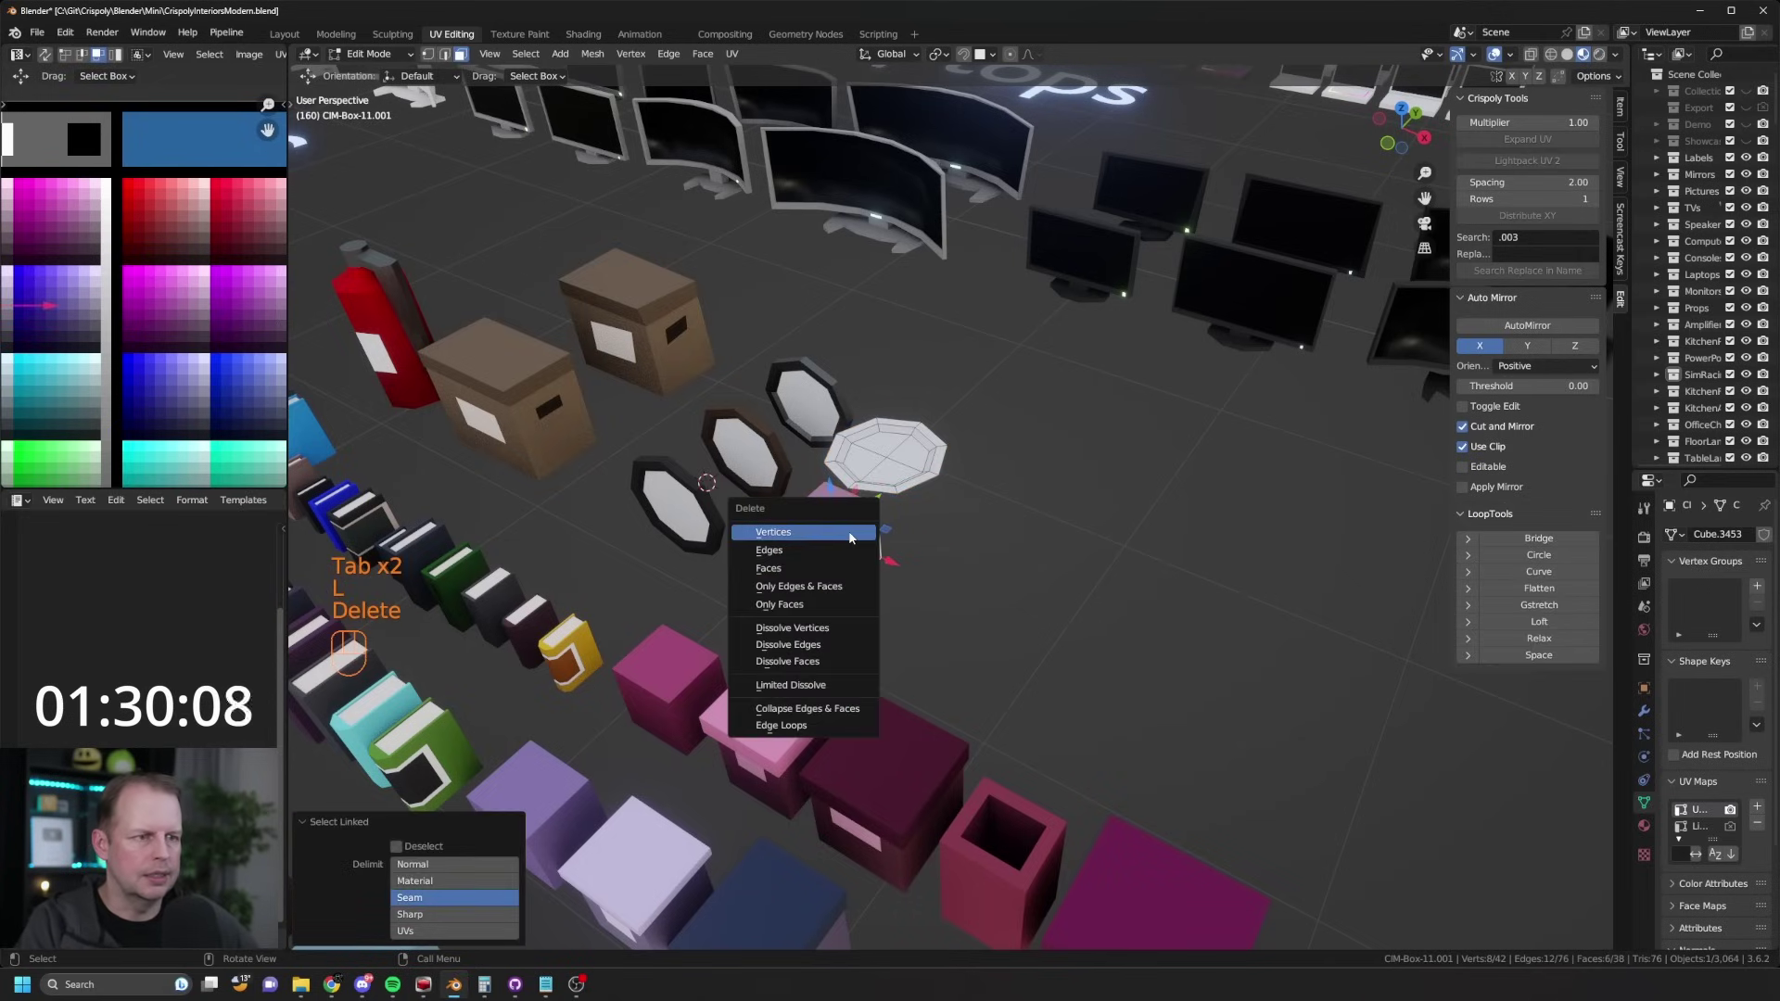
left_click(840, 542)
key("Tab")
key("Tab")
middle_click_drag(888, 455, 998, 613)
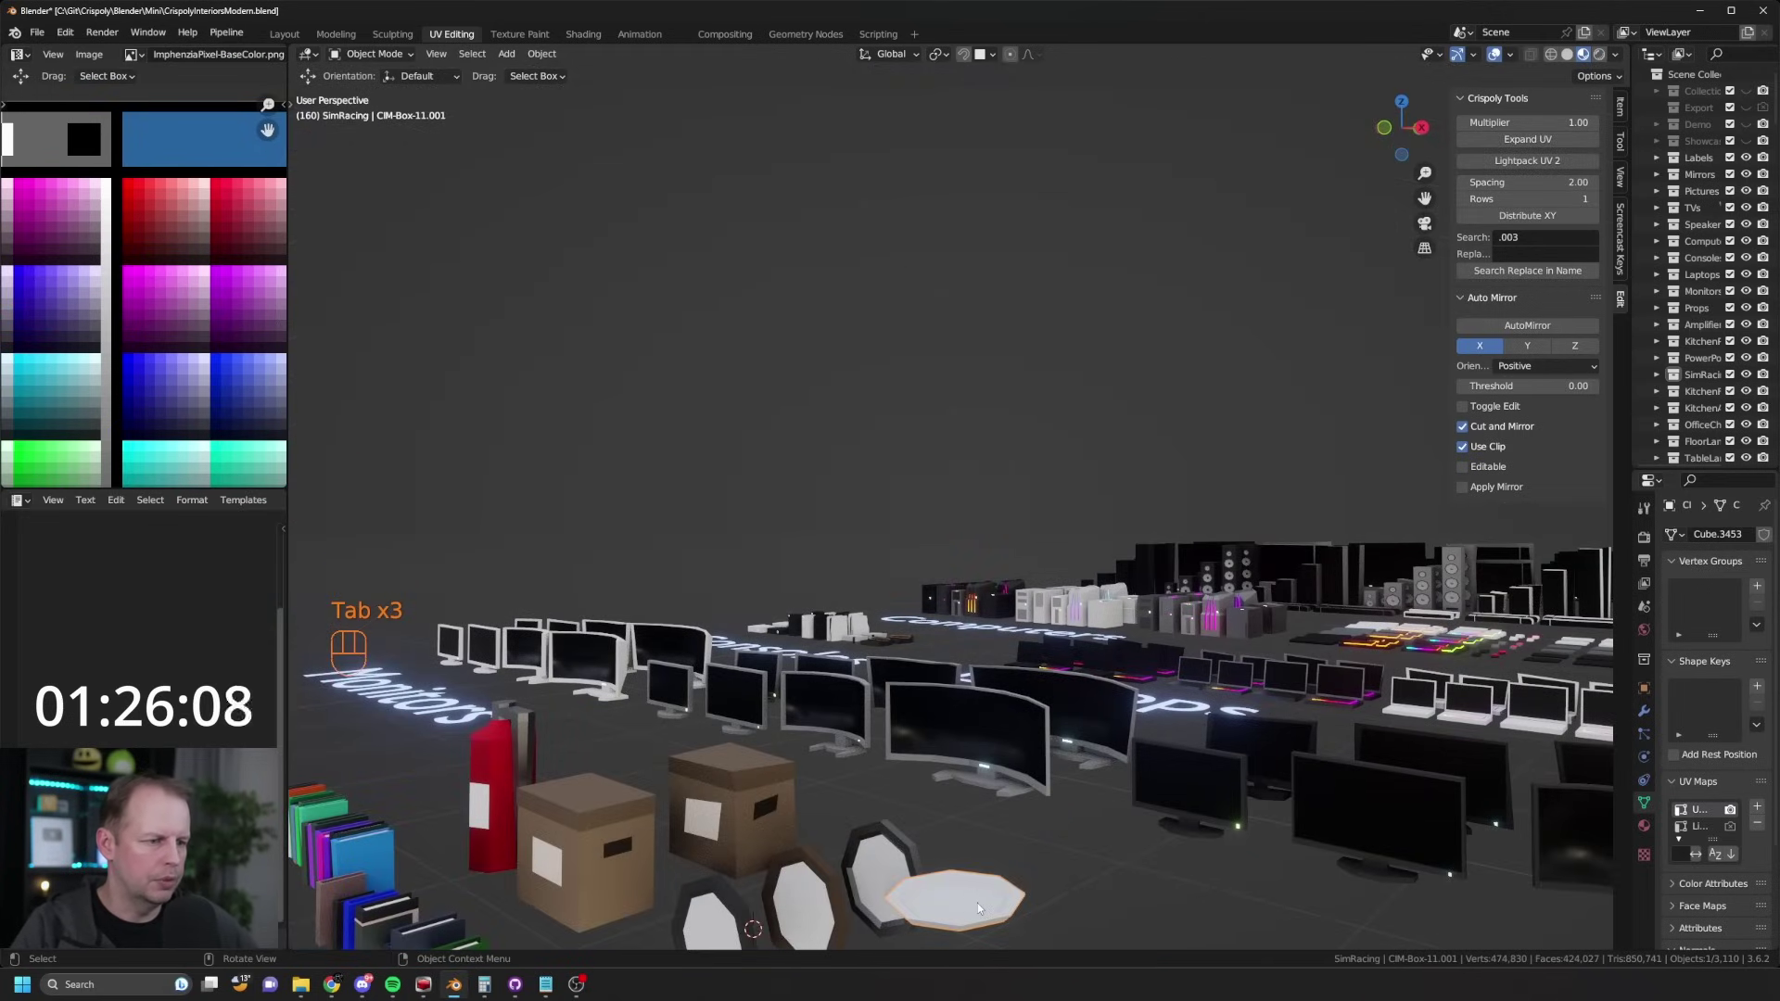
Step: Snap the 3D cursor to the plate's centre and set the plate's origin to it
key("KP_Decimal")
key("Tab")
key("1")
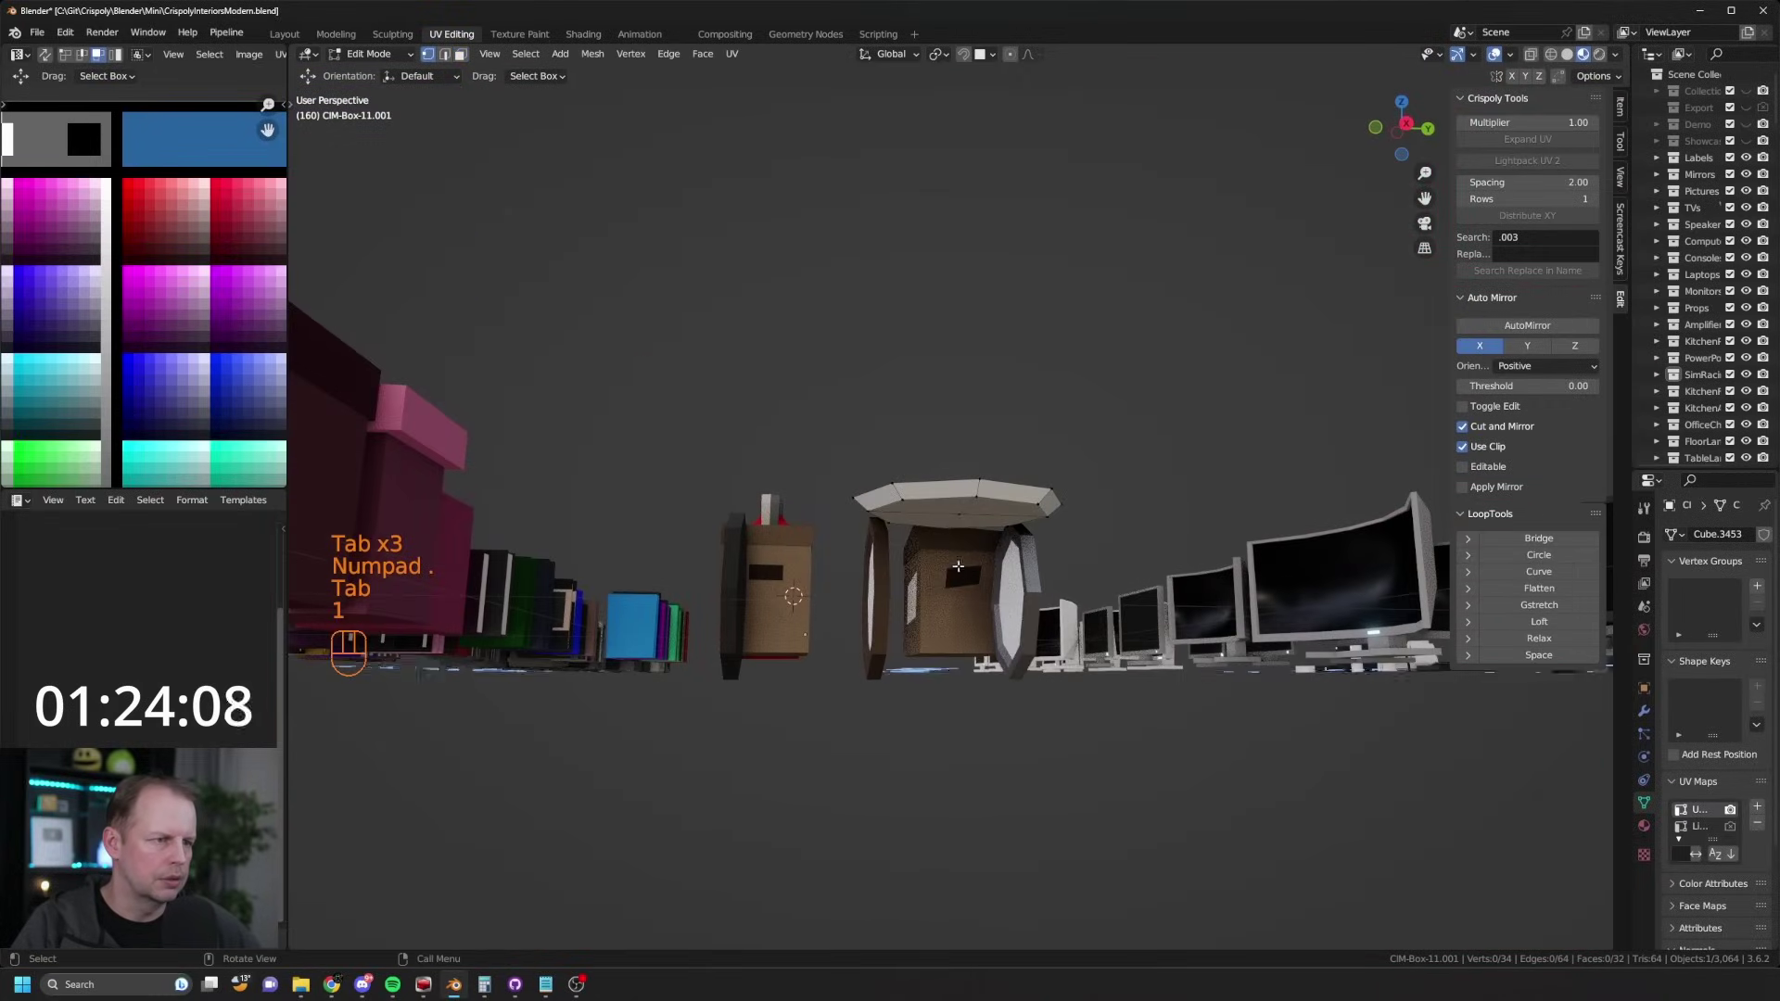
key("shift+s")
left_click(950, 421)
key("Tab")
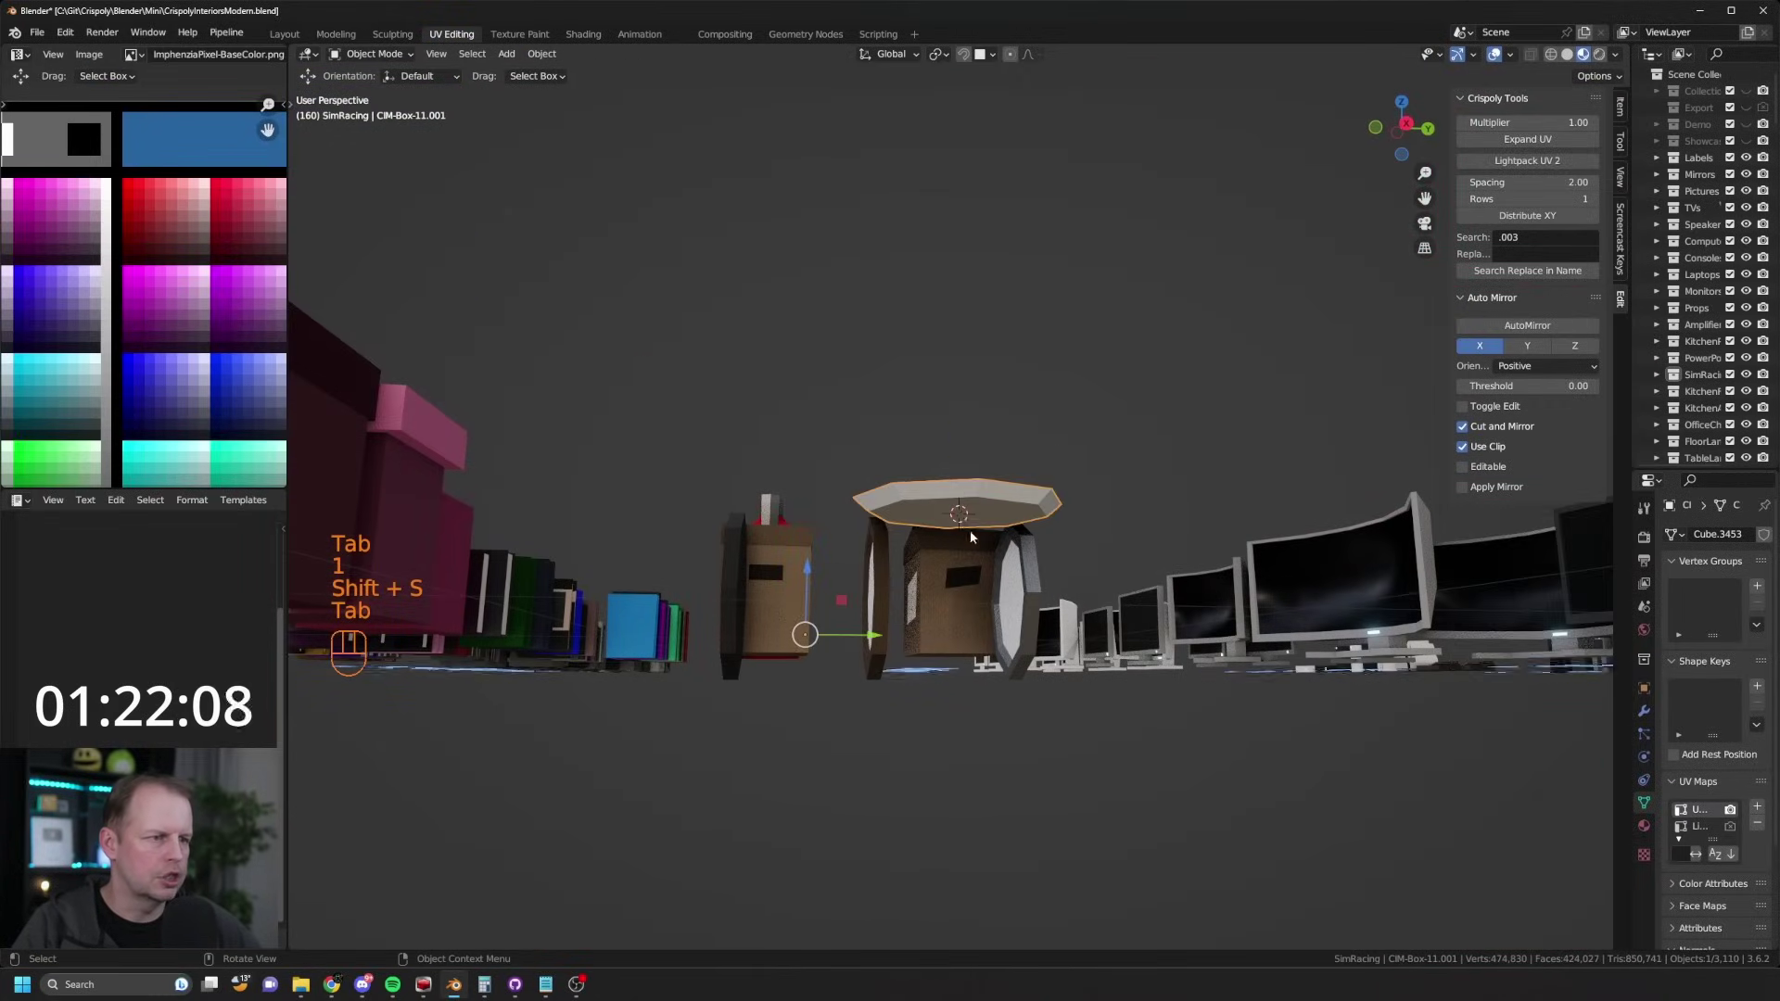
right_click(969, 536)
mouse_move(964, 501)
left_click(1066, 538)
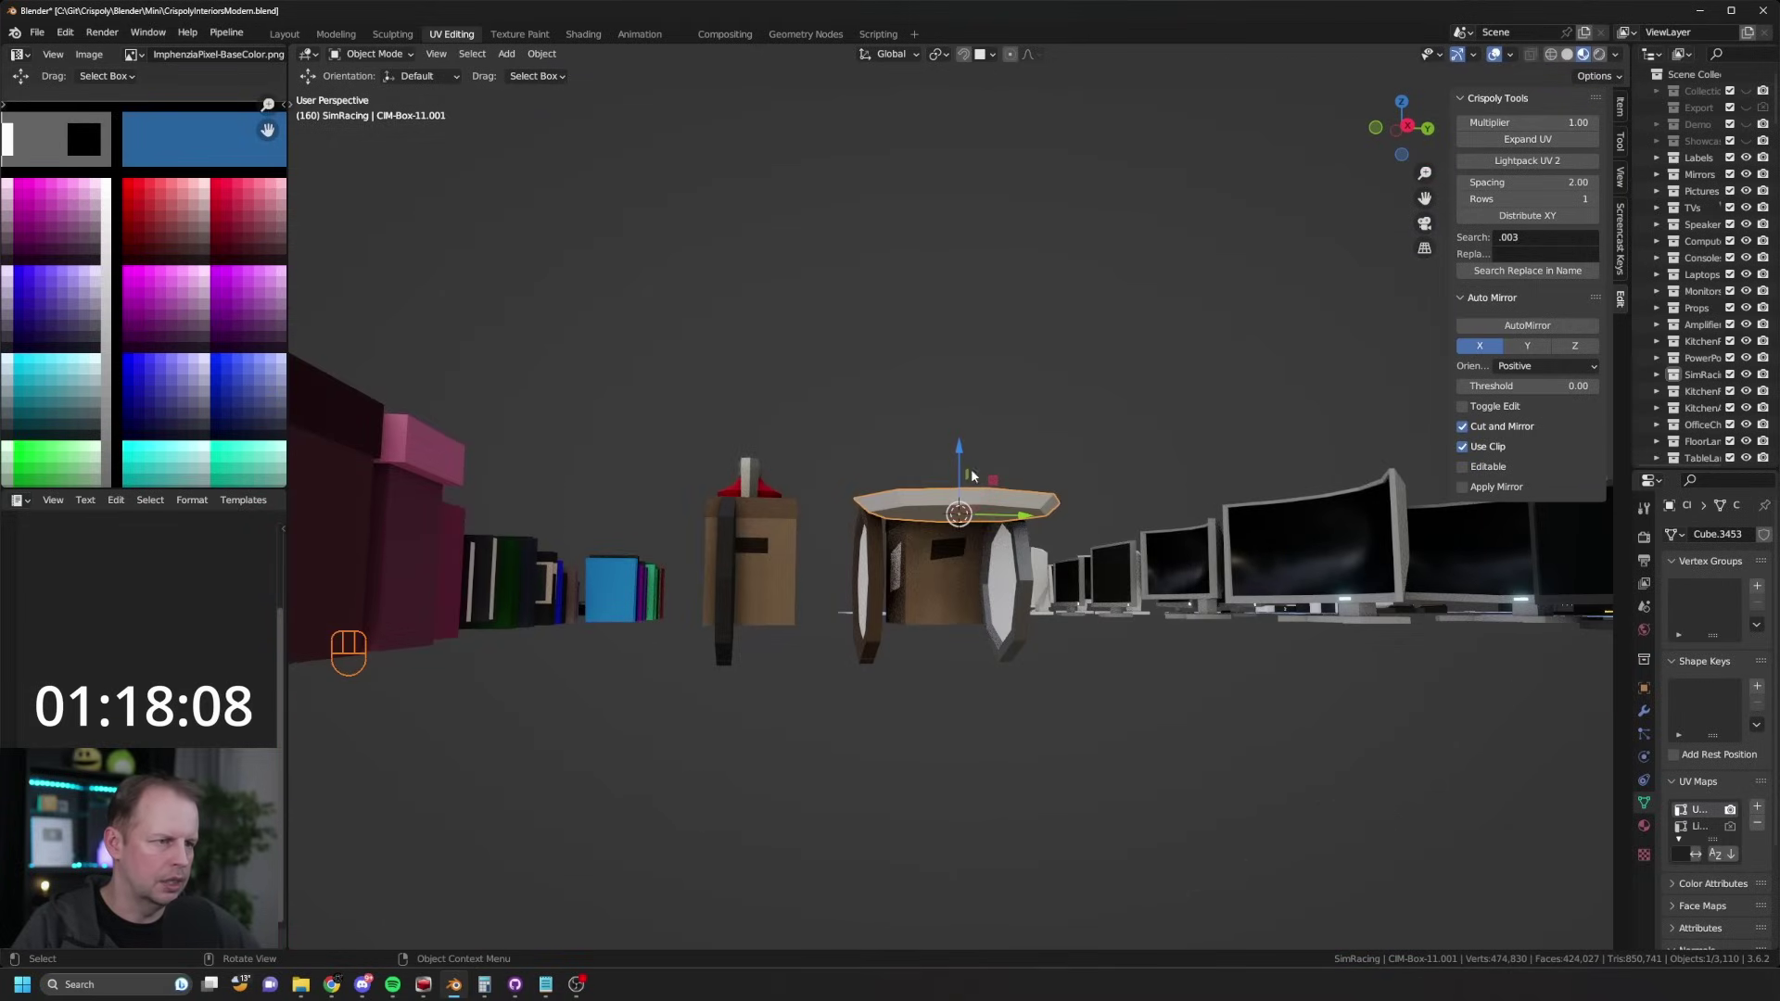
Step: Scale the plate's whole mesh down until the plate is about 0.306 m wide
middle_click_drag(971, 477, 1006, 565)
left_click(1621, 114)
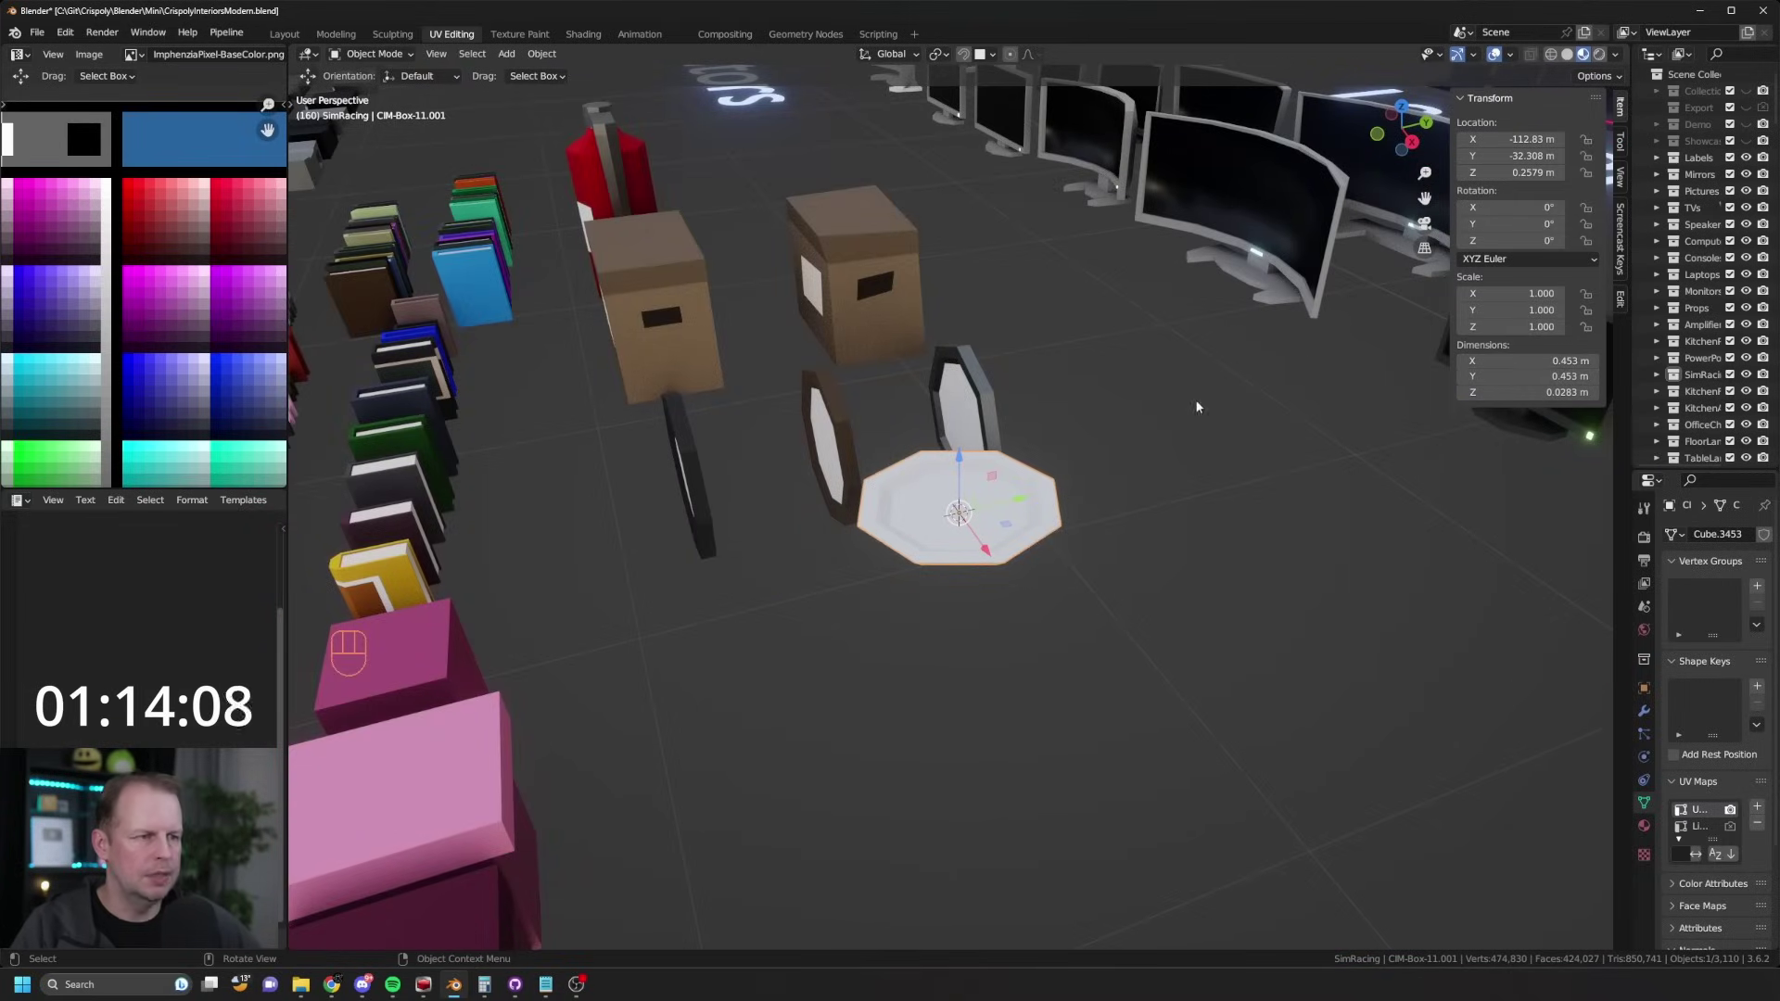
key("Tab")
key("Tab")
key("Tab")
key("a")
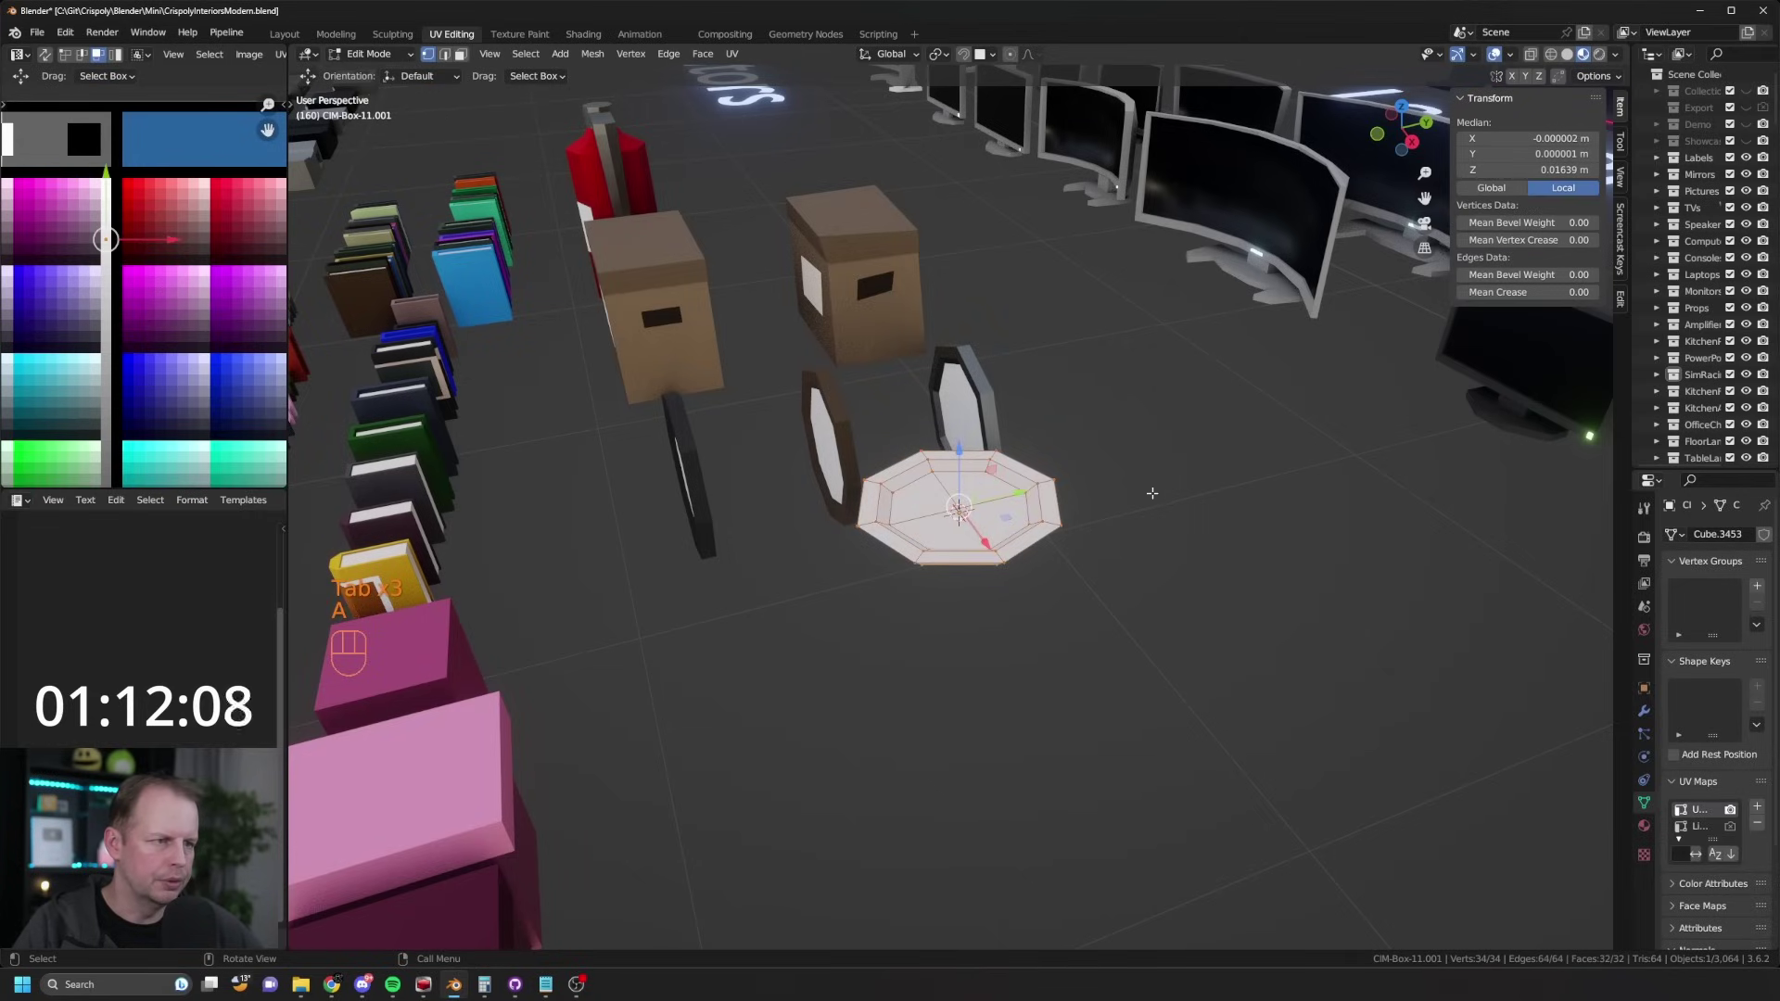
key("s")
key("Tab")
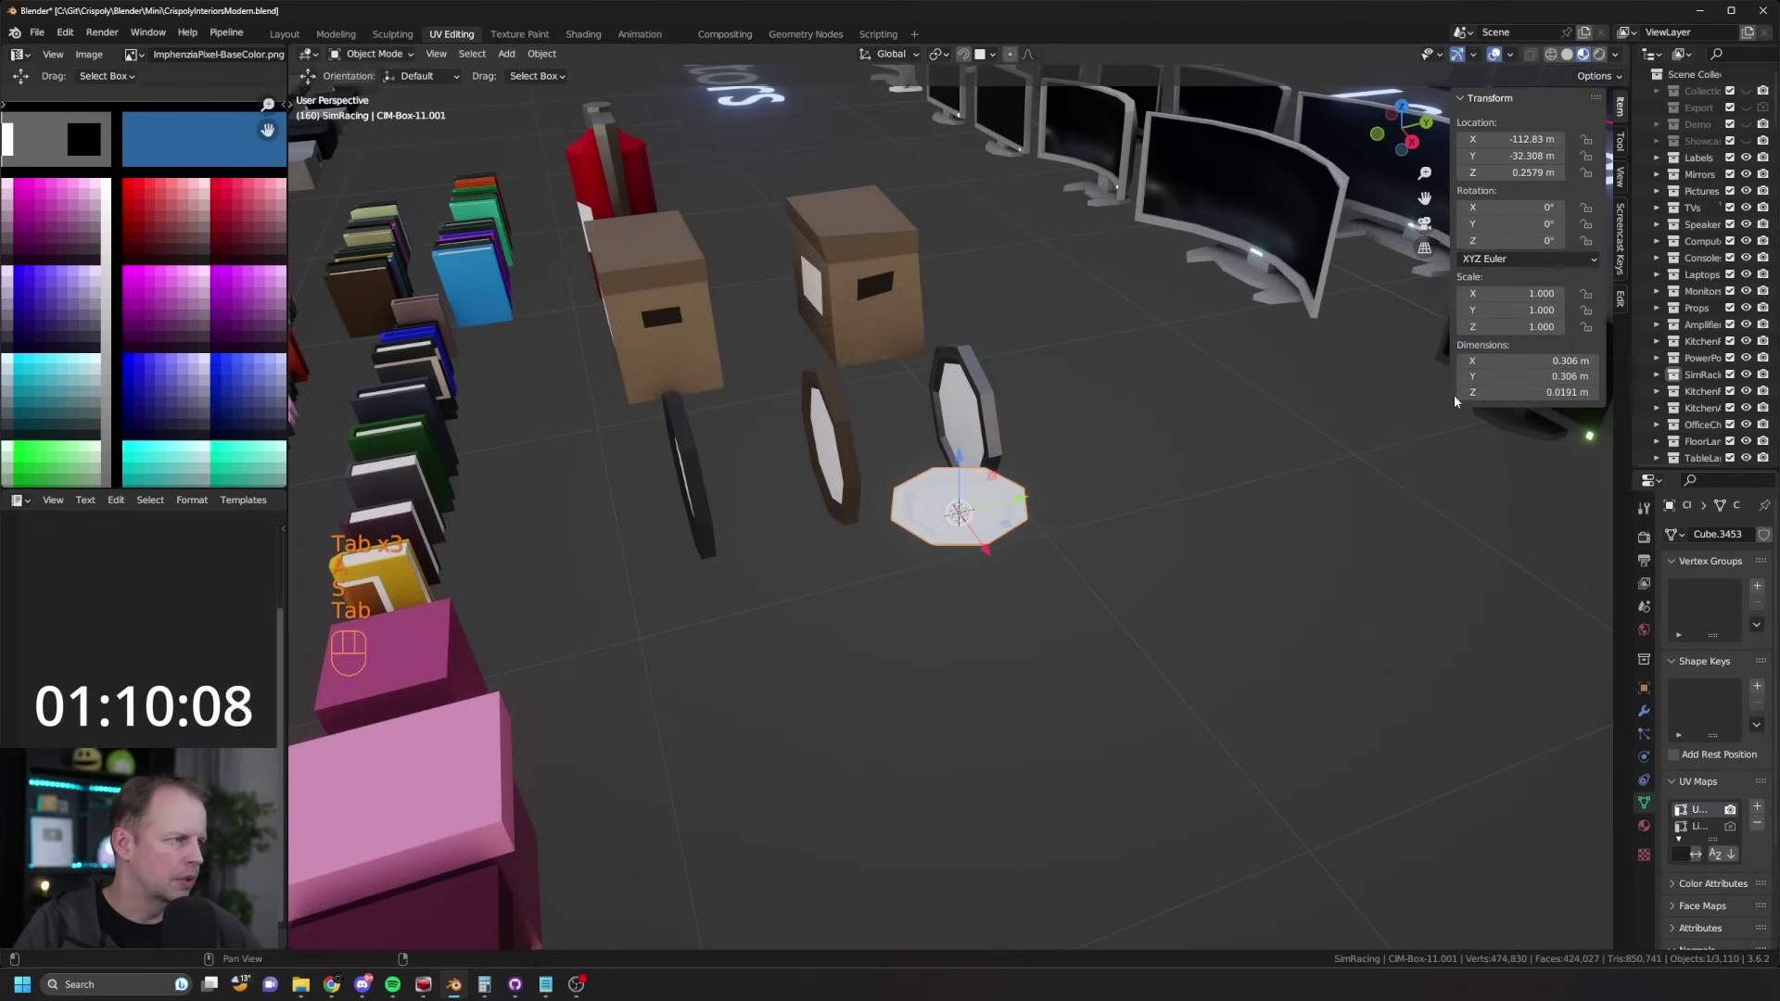
Step: Apply the plate's scale and lower the plate about 0.263 m along Z to floor level
middle_click_drag(978, 429, 983, 475)
key("ctrl+a")
left_click(964, 501)
scroll(983, 475, "down", 5)
key("g")
key("z")
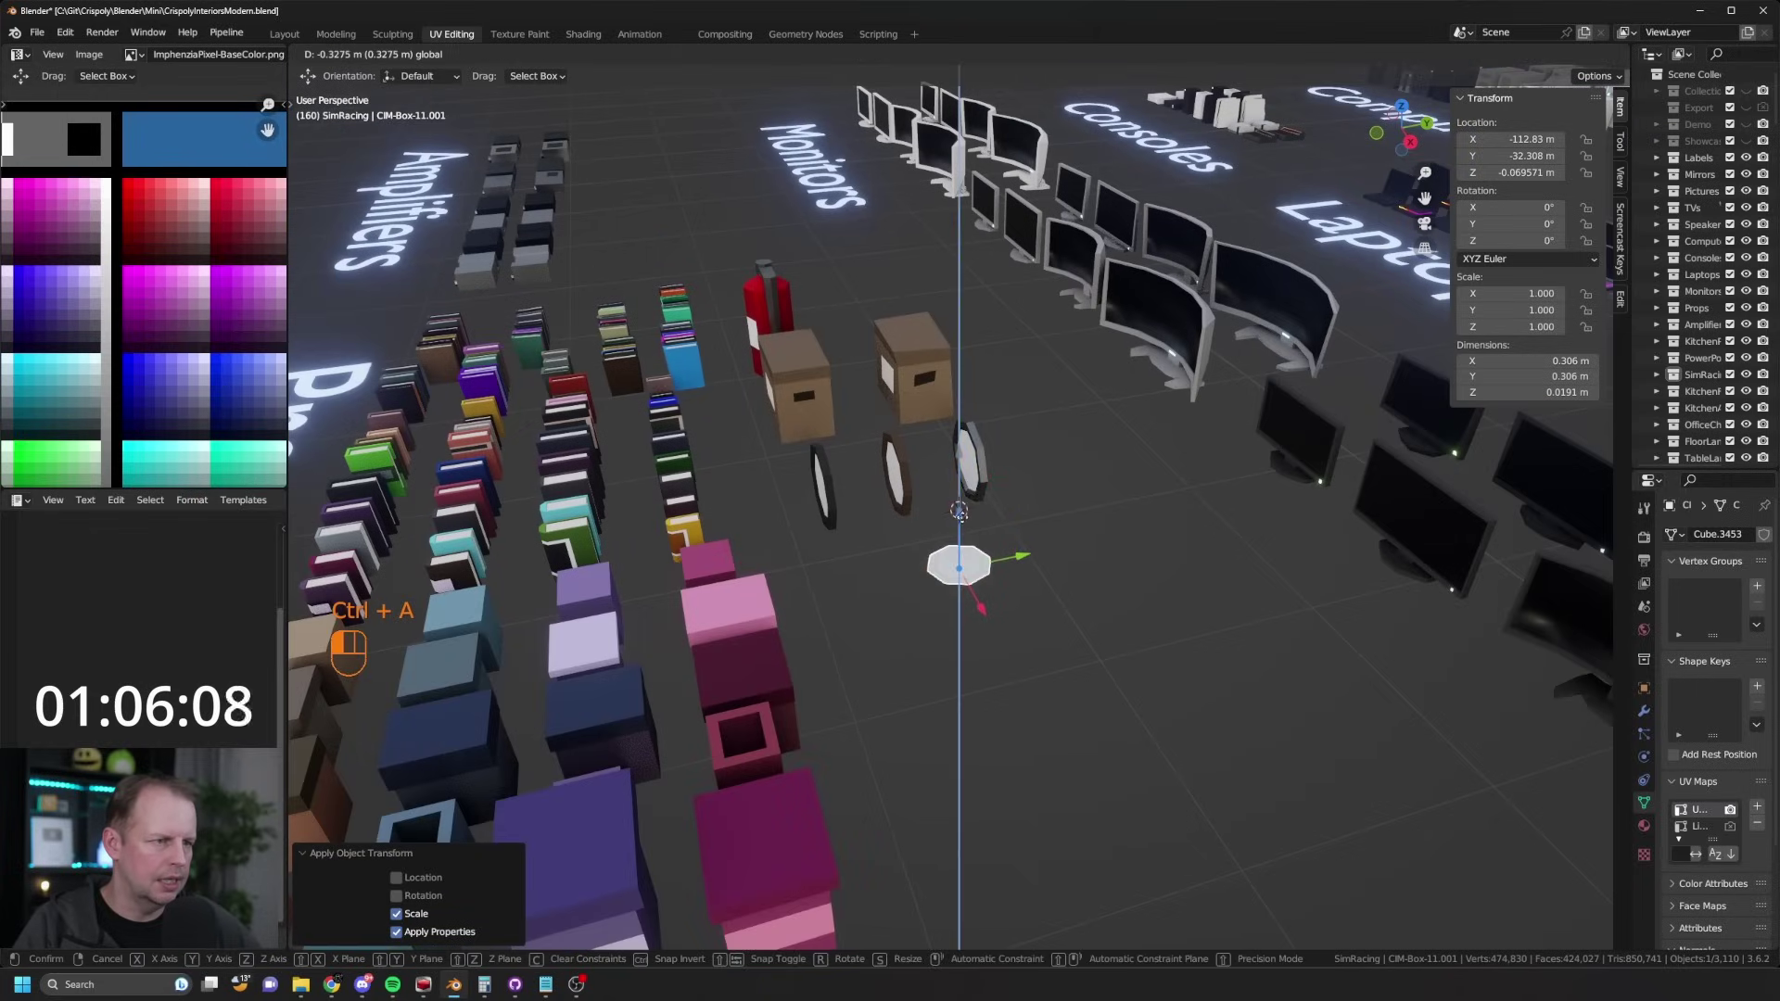
left_click(957, 514)
Step: Shift the plate about 0.44 m along negative Y and place a duplicate about 0.43 m from it along positive Y
key("KP_7")
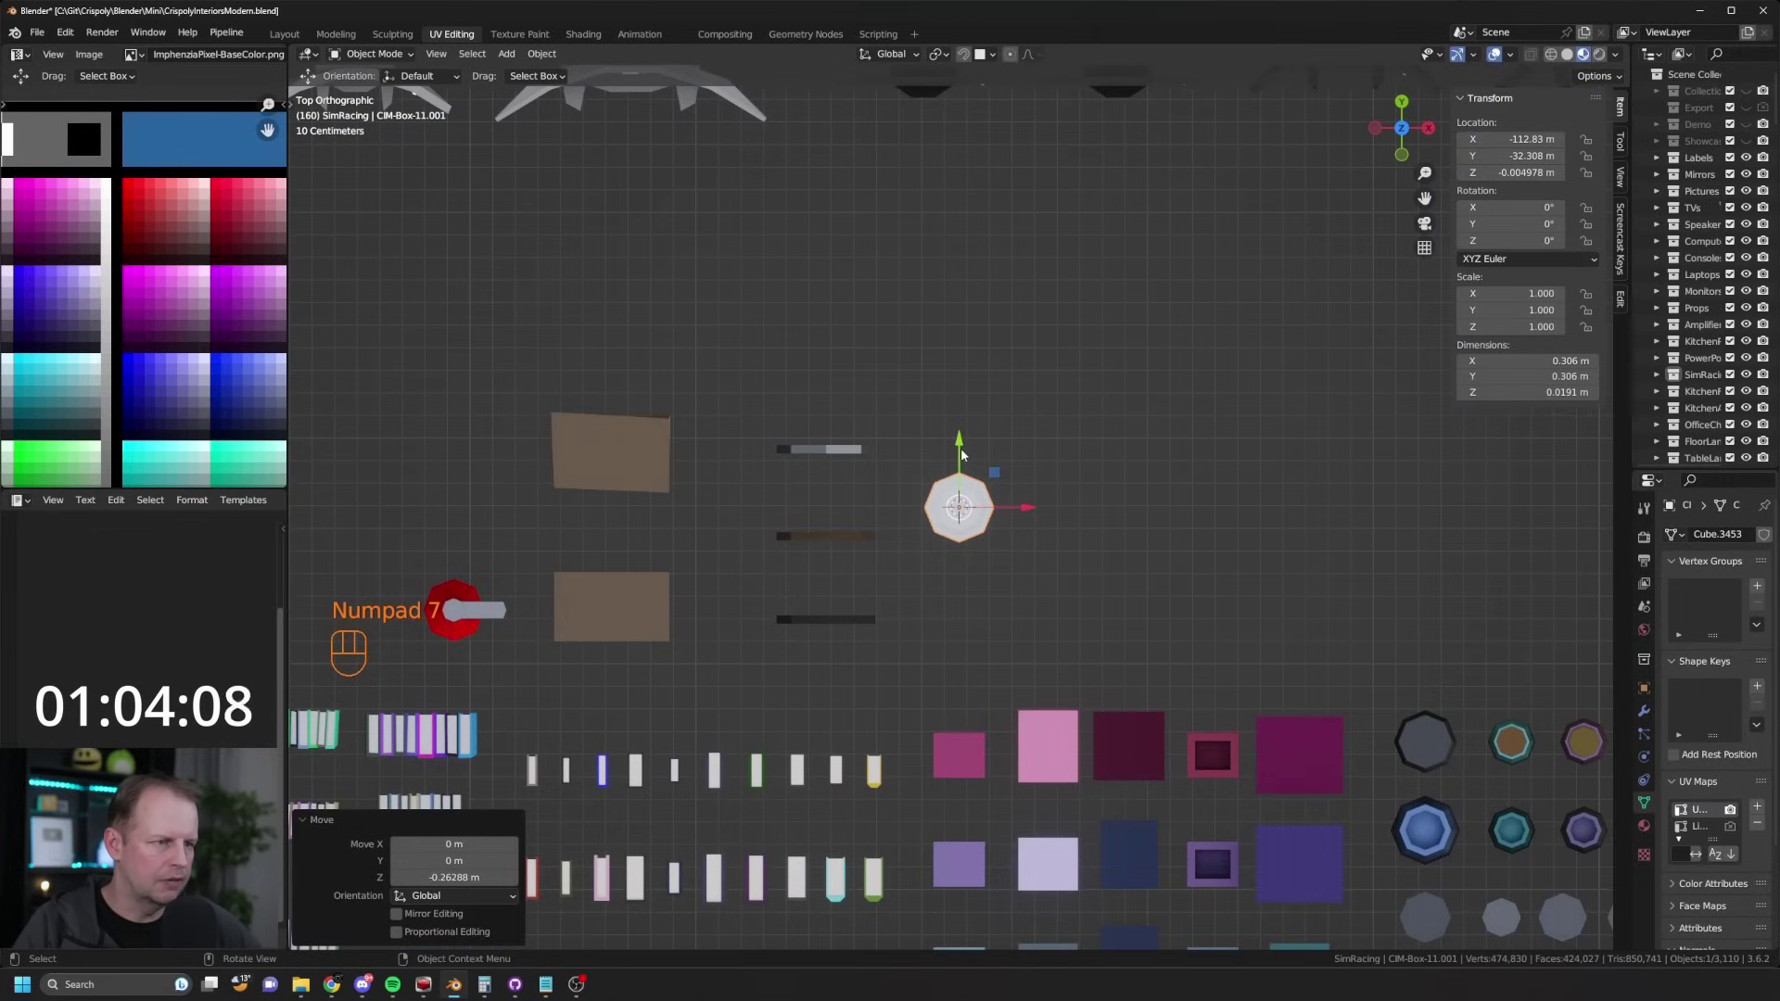
left_click_drag(962, 454, 961, 536)
middle_click_drag(960, 536, 937, 475)
scroll(937, 474, "up", 2)
key("shift+d")
key("y")
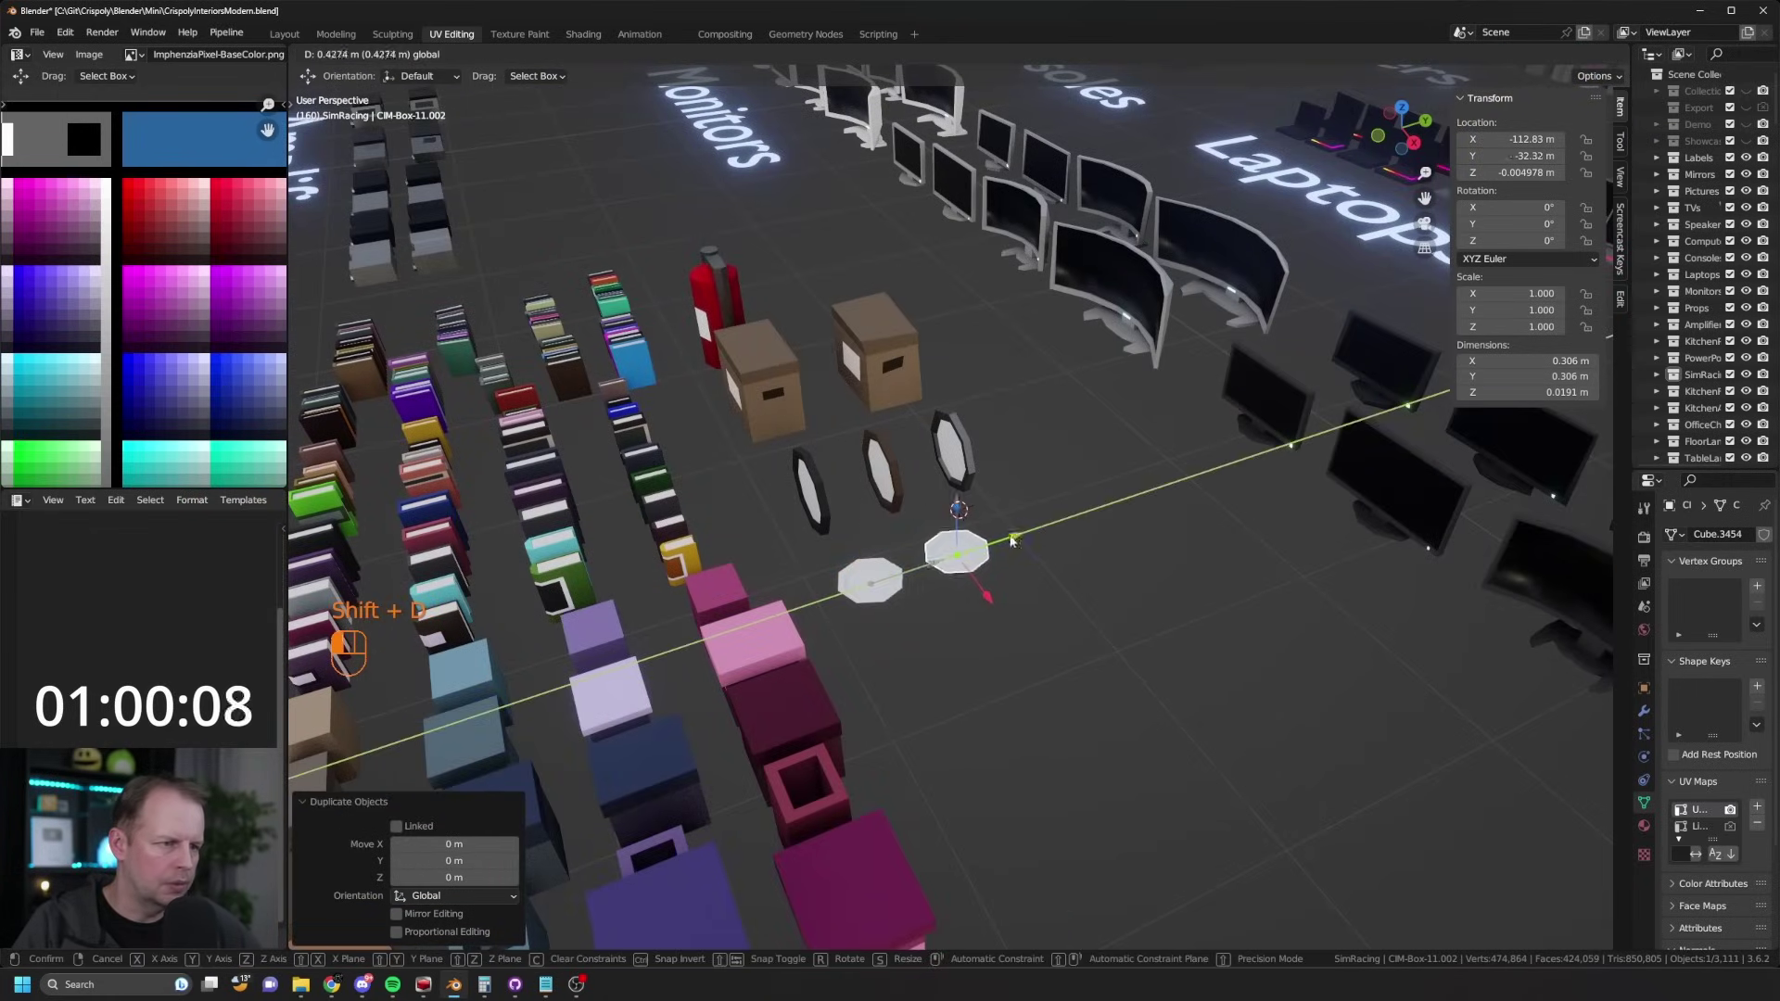
left_click(1012, 541)
Step: Simplify the duplicated plate's entire mesh with Limited Dissolve
scroll(1009, 534, "up", 3)
key("Tab")
left_click(956, 664)
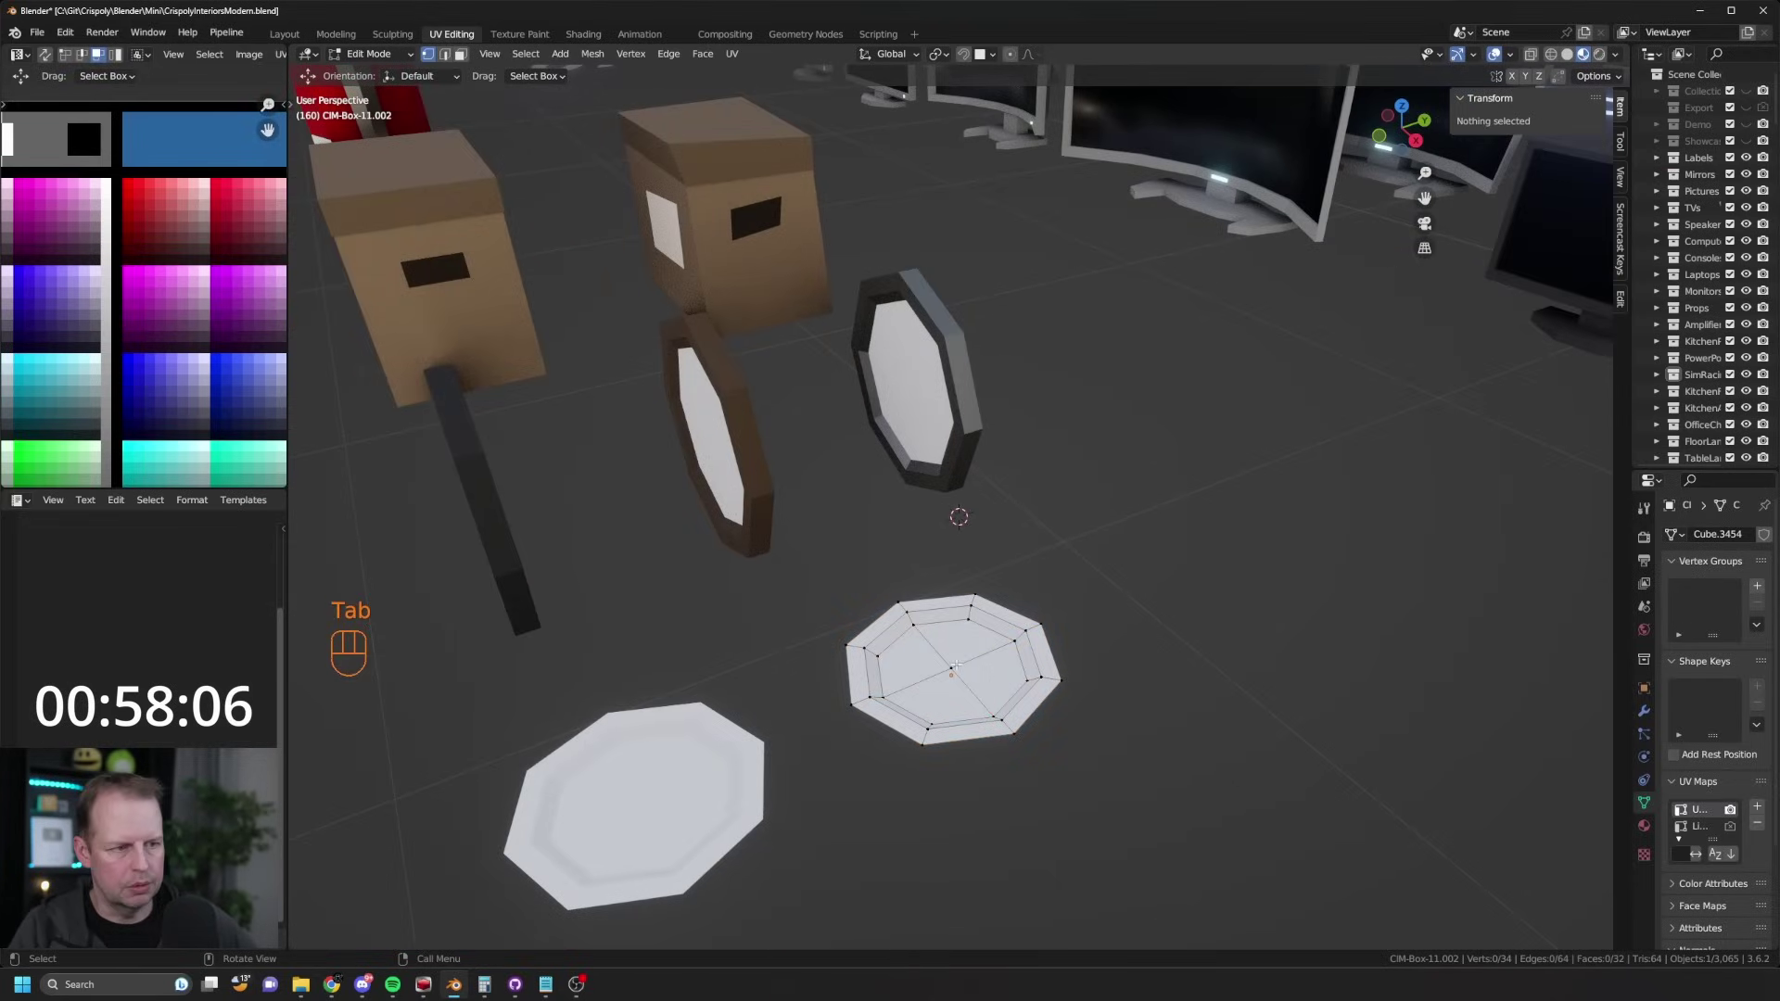
key("a")
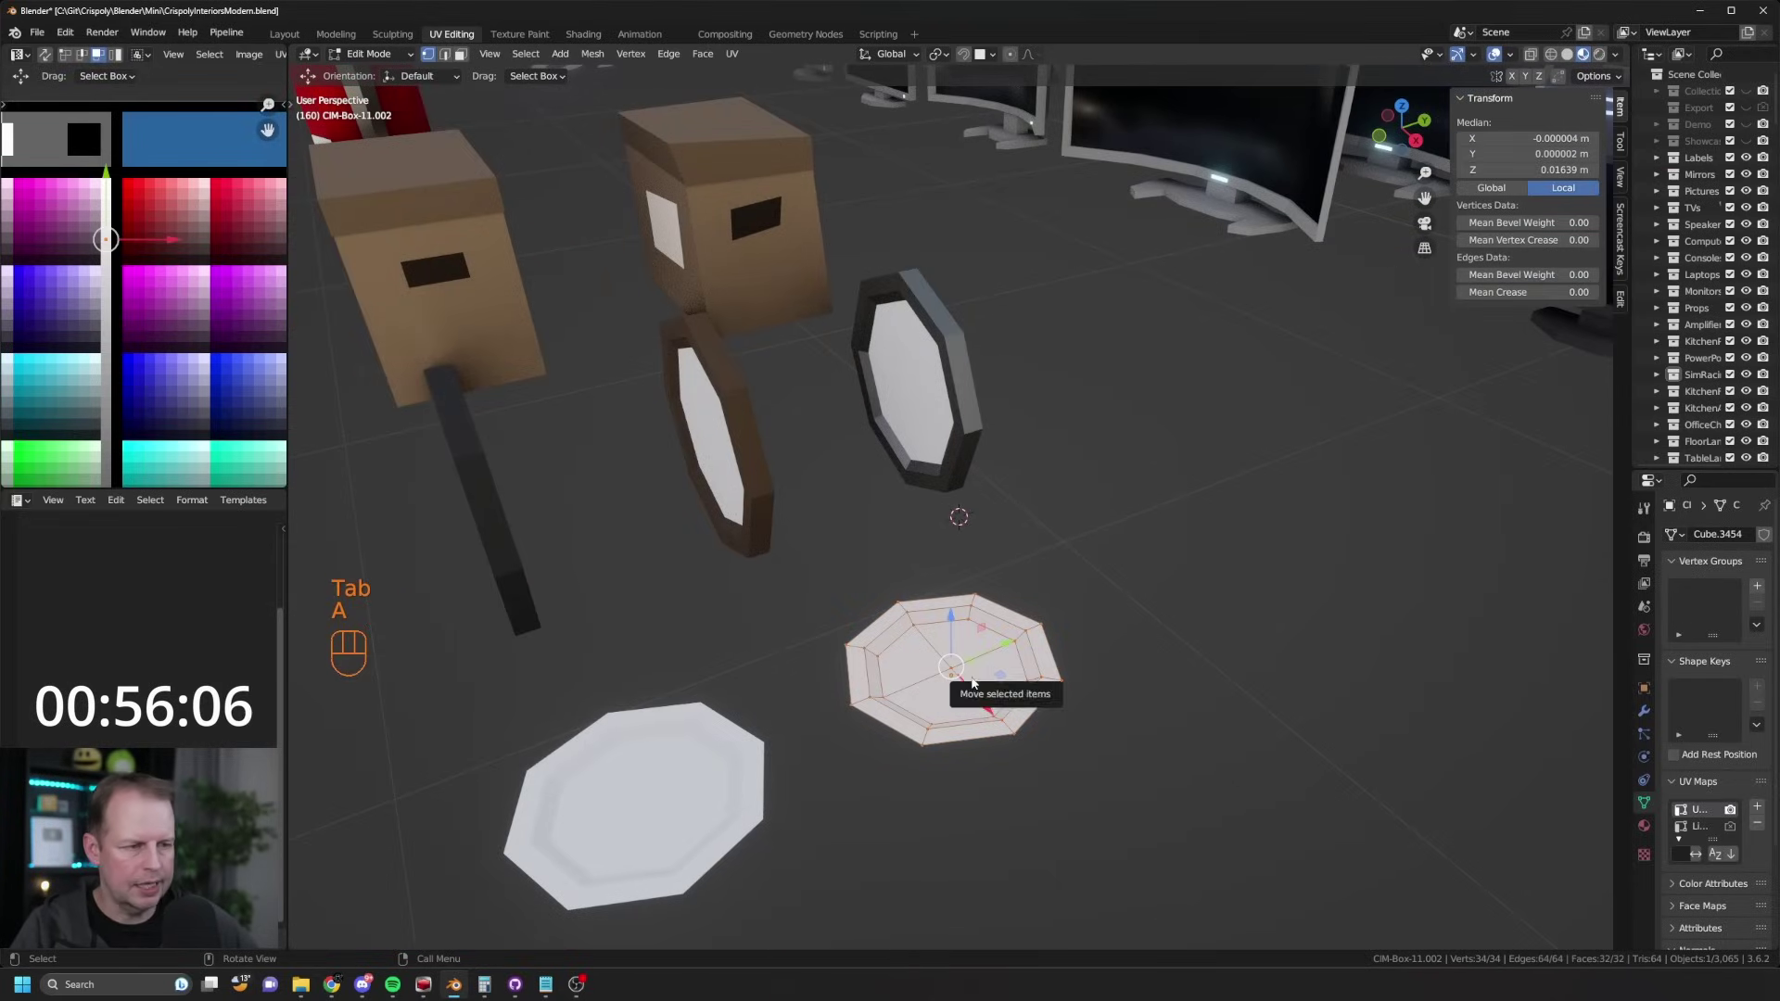
key("x")
left_click(935, 837)
Step: Duplicate the linked plate within its mesh, raise the duplicate about 0.022 m, rotate it slightly, and nudge it off-centre
middle_click_drag(937, 816, 948, 669)
left_click(969, 729)
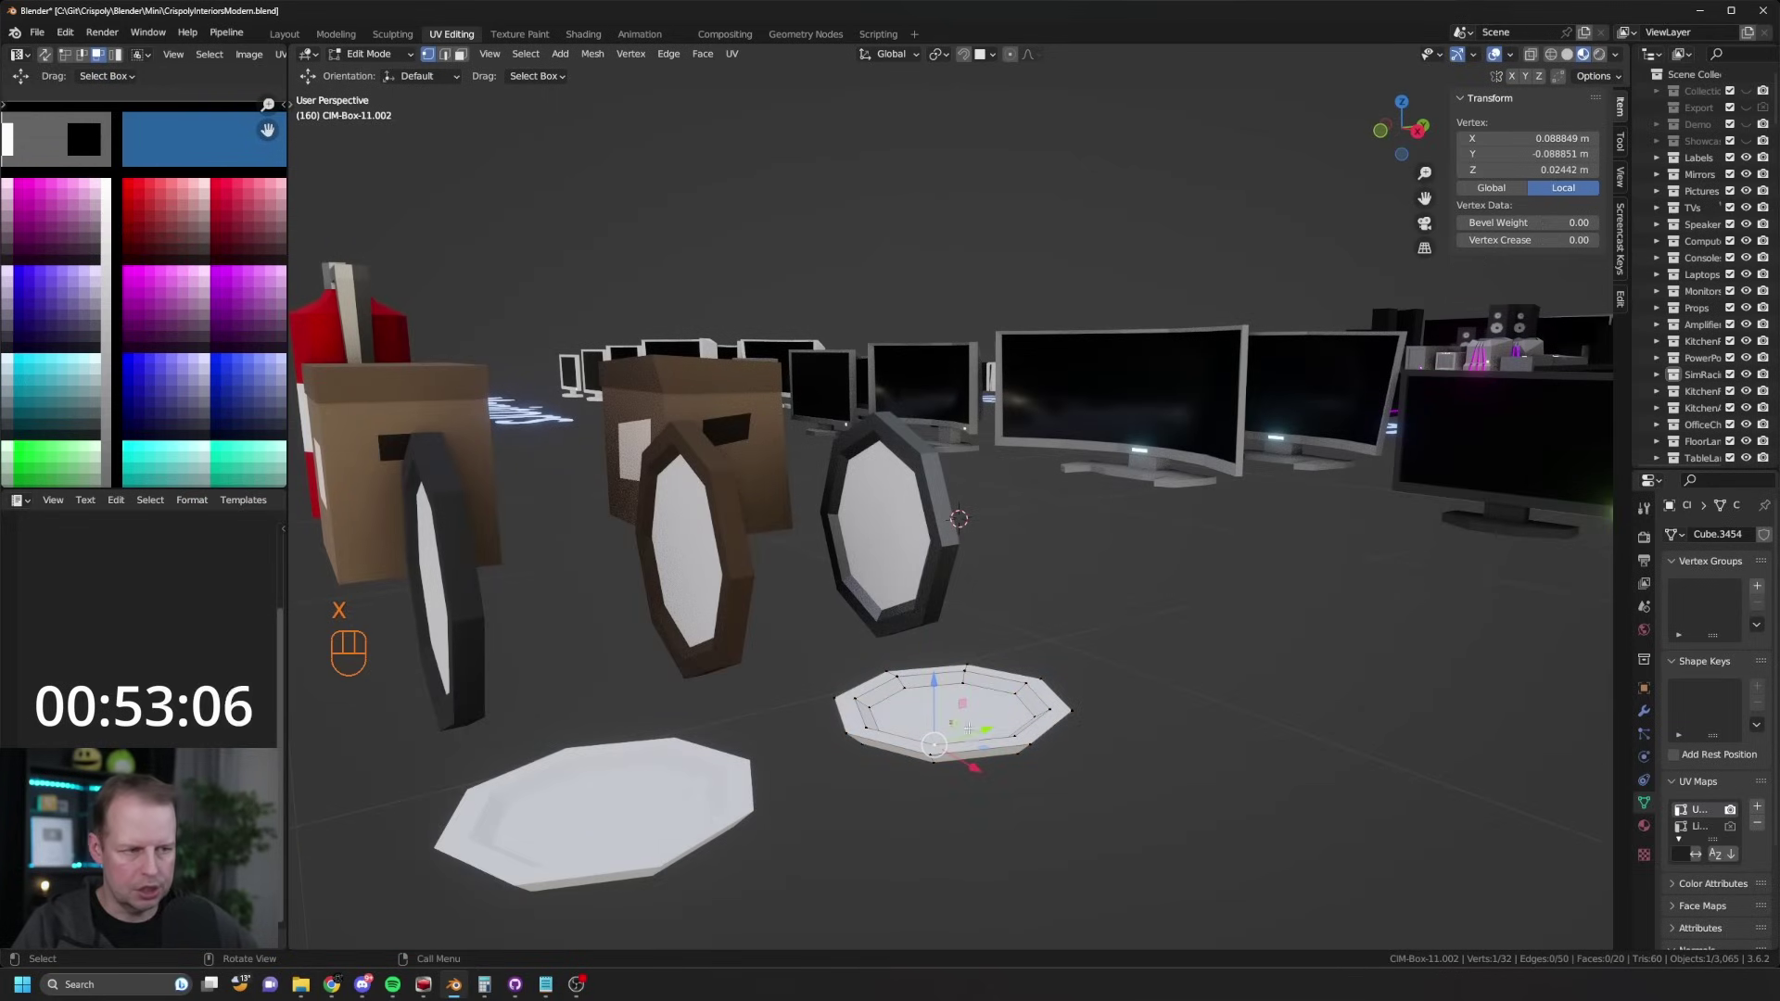
key("l")
key("shift+d")
right_click(953, 742)
key("g")
key("z")
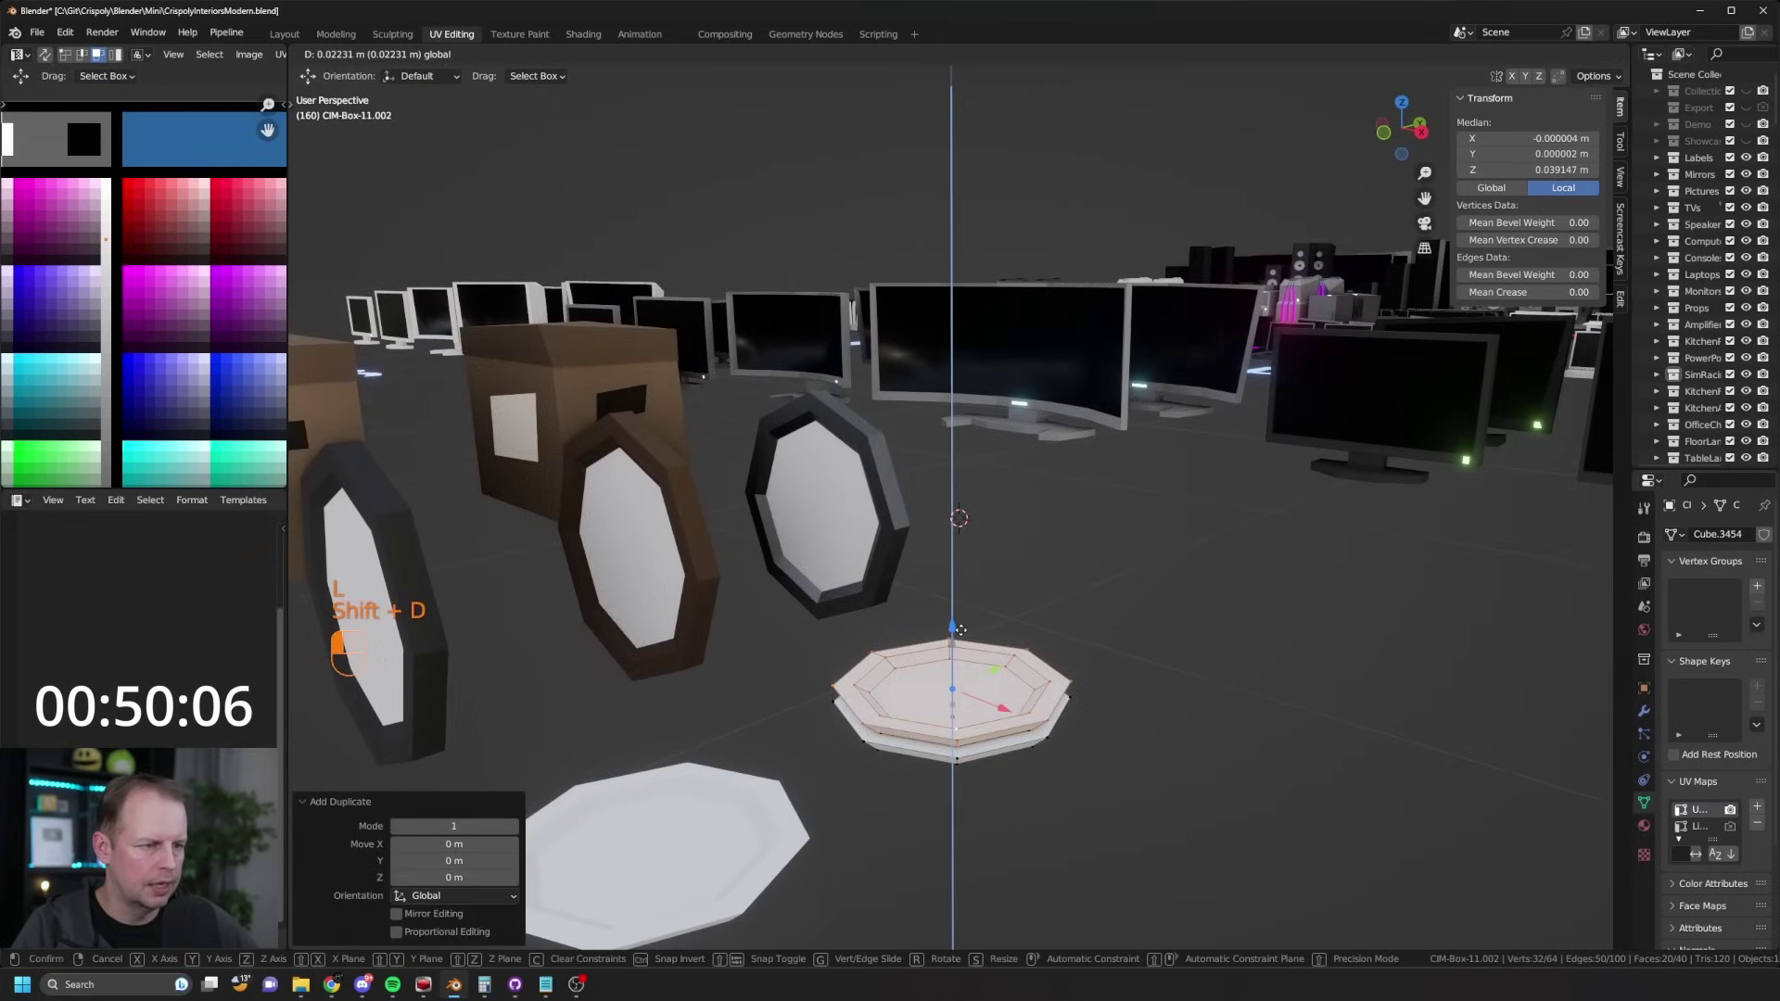
left_click(955, 654)
key("r")
left_click(1069, 631)
key("g")
left_click(1055, 633)
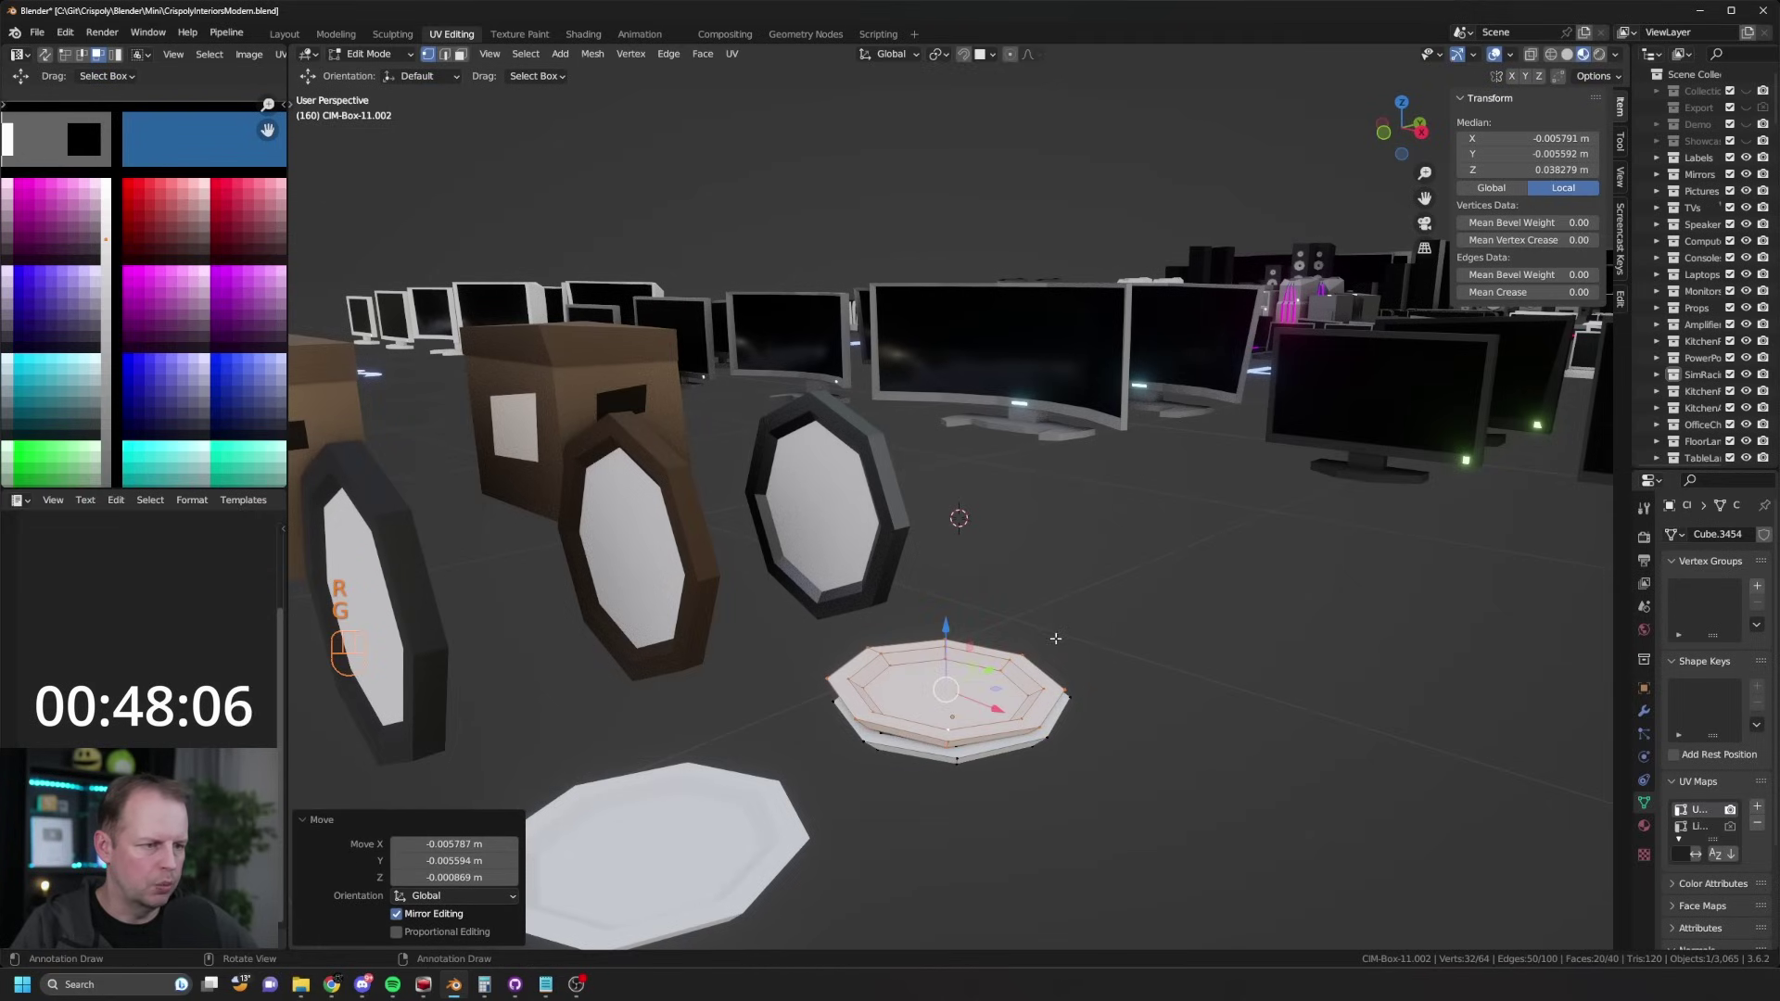
Step: Duplicate the top plate as a third layer, rotate it about 22.5° around Z, and nudge it down onto the stack
key("shift+d")
left_click(1081, 618)
key("r")
key("z")
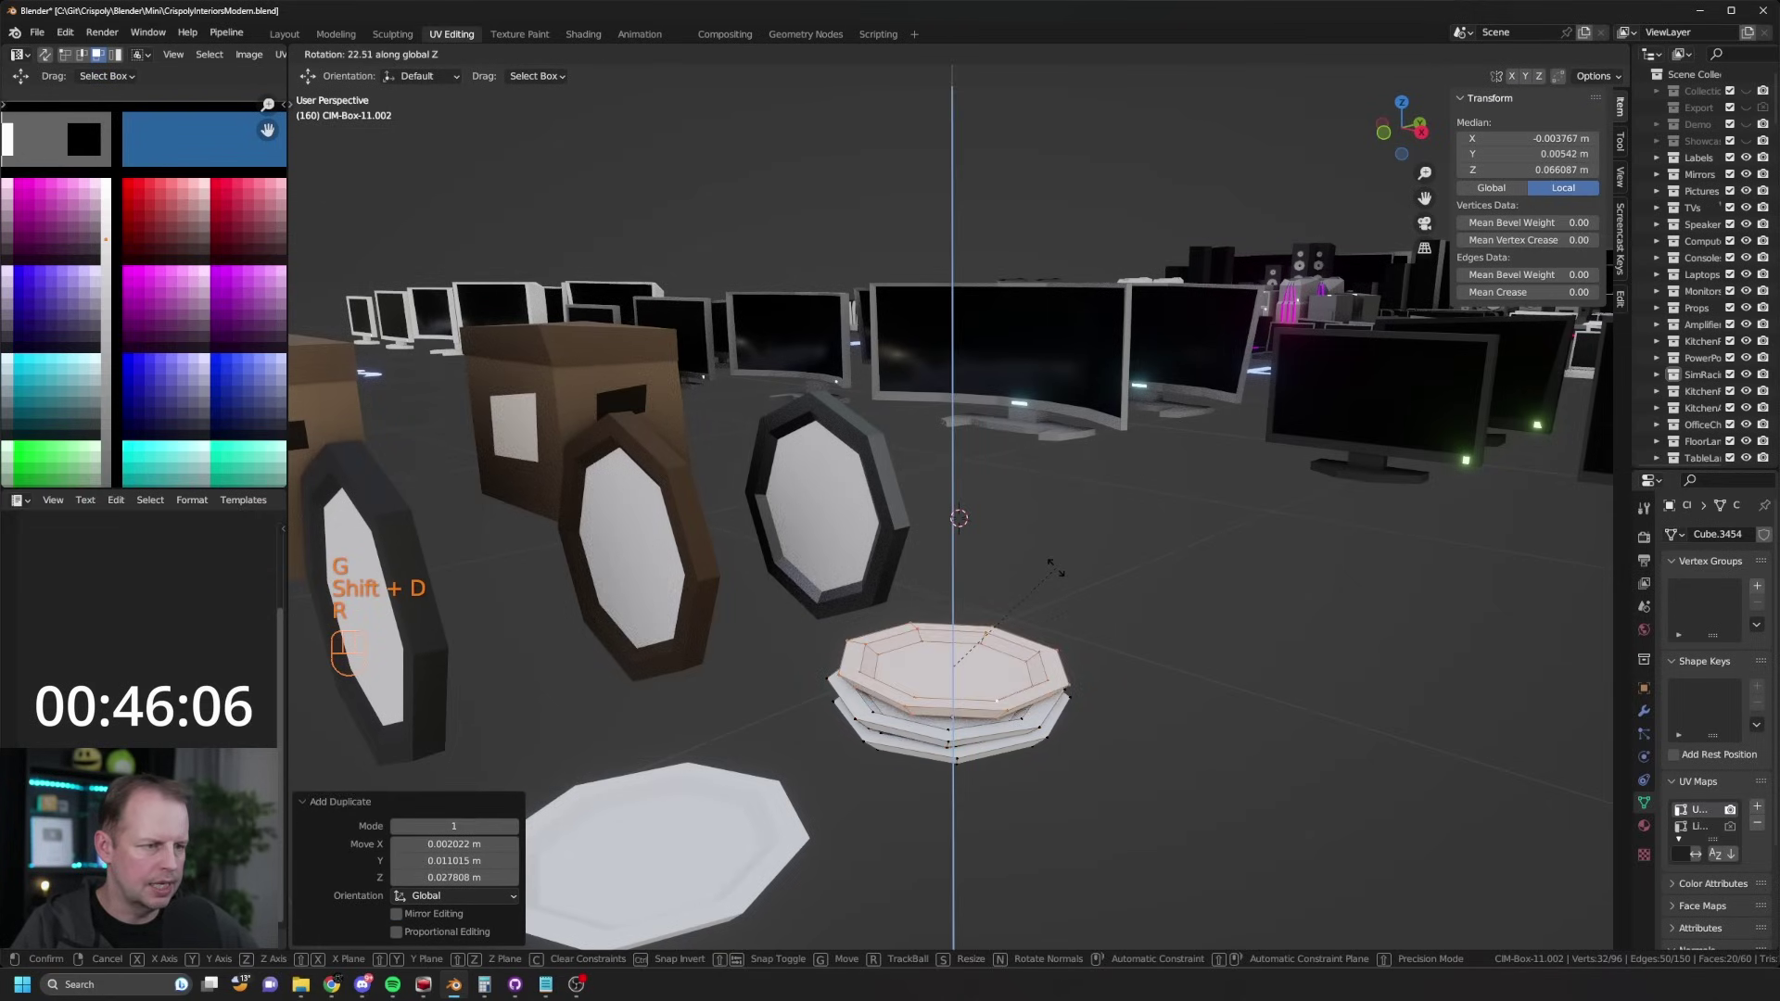
left_click(1056, 569)
key("g")
left_click(1055, 589)
Step: Duplicate the third plate upward as a fourth layer and shift it into place on the stack
key("shift+d")
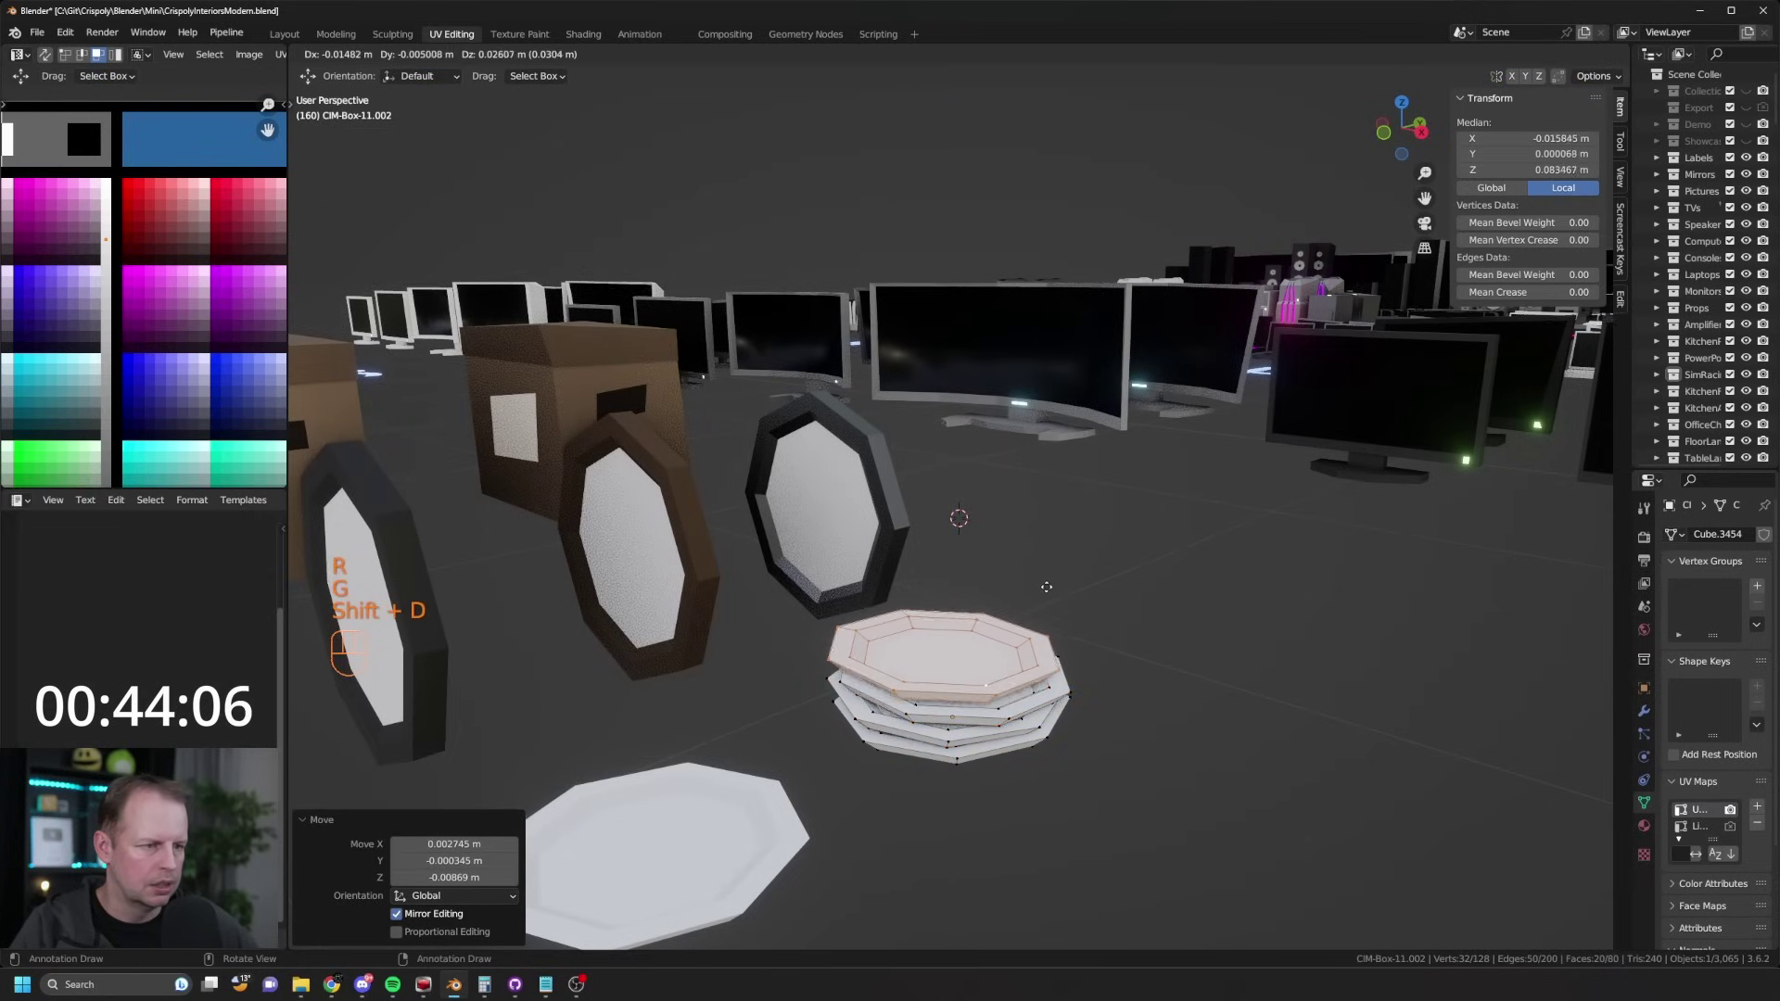
left_click(1055, 580)
middle_click_drag(1054, 579, 811, 582)
key("g")
left_click(957, 611)
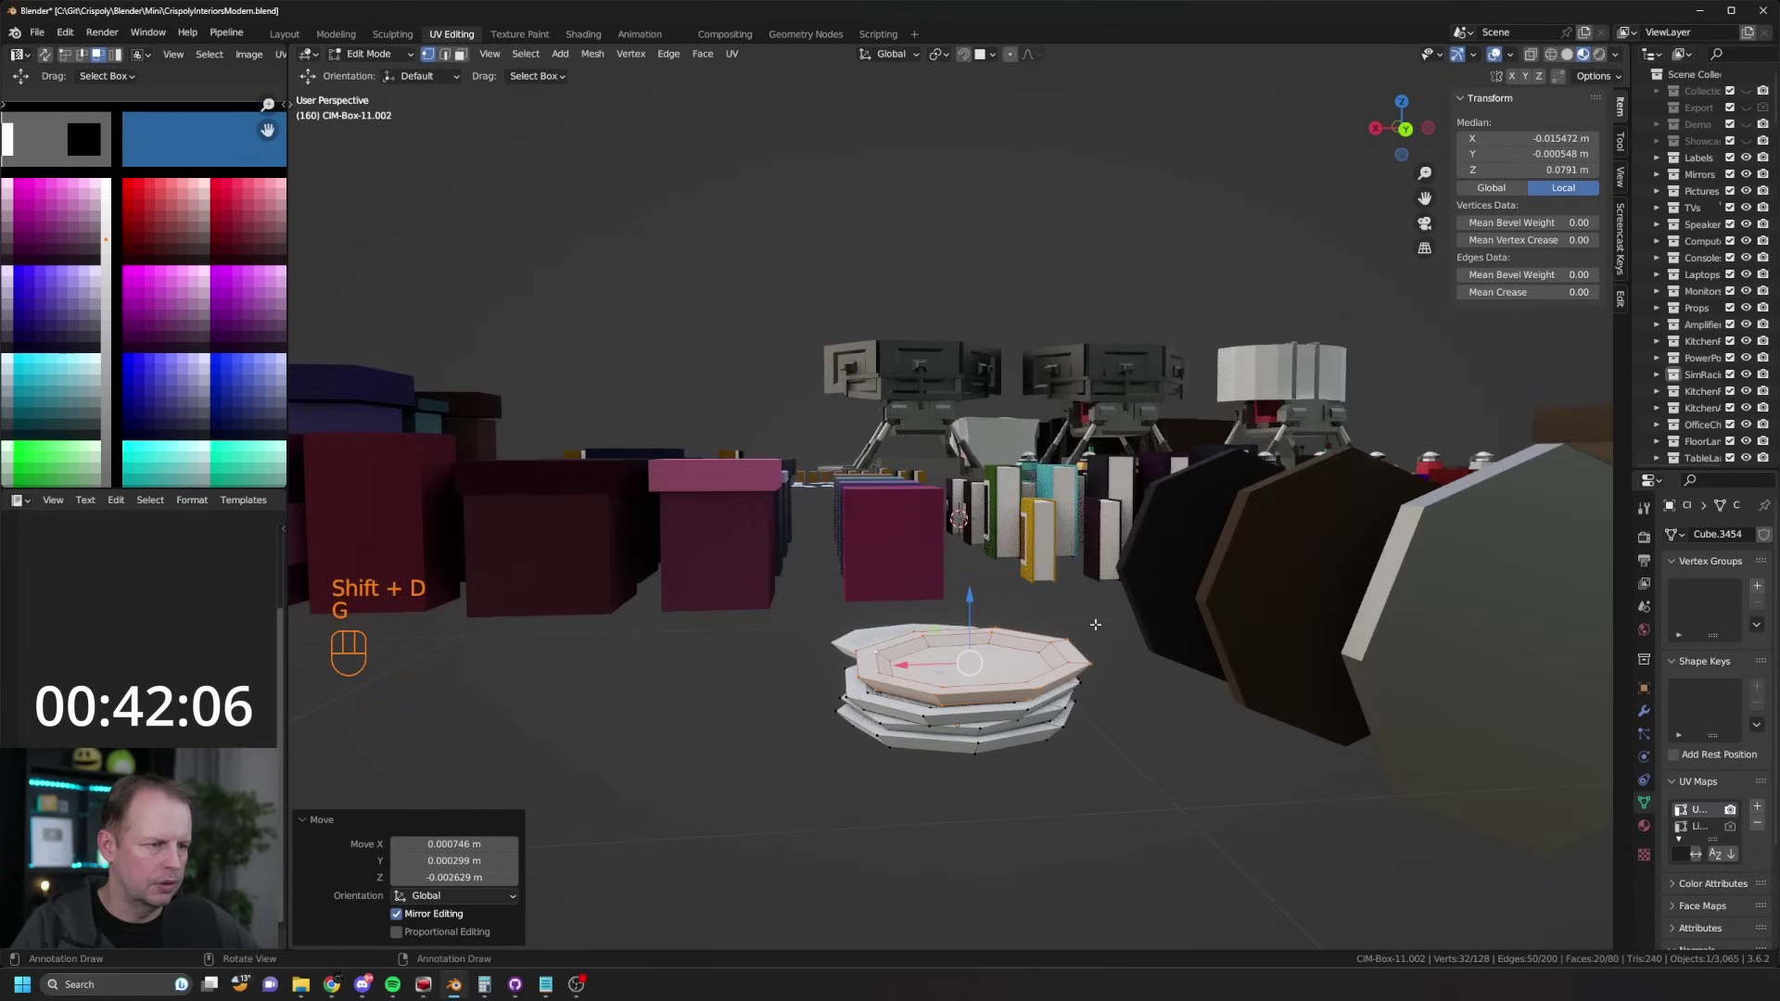
Step: Tilt the fourth plate slightly and nudge it so that it rests on the plate below
key("r")
key("g")
left_click(1122, 644)
key("r")
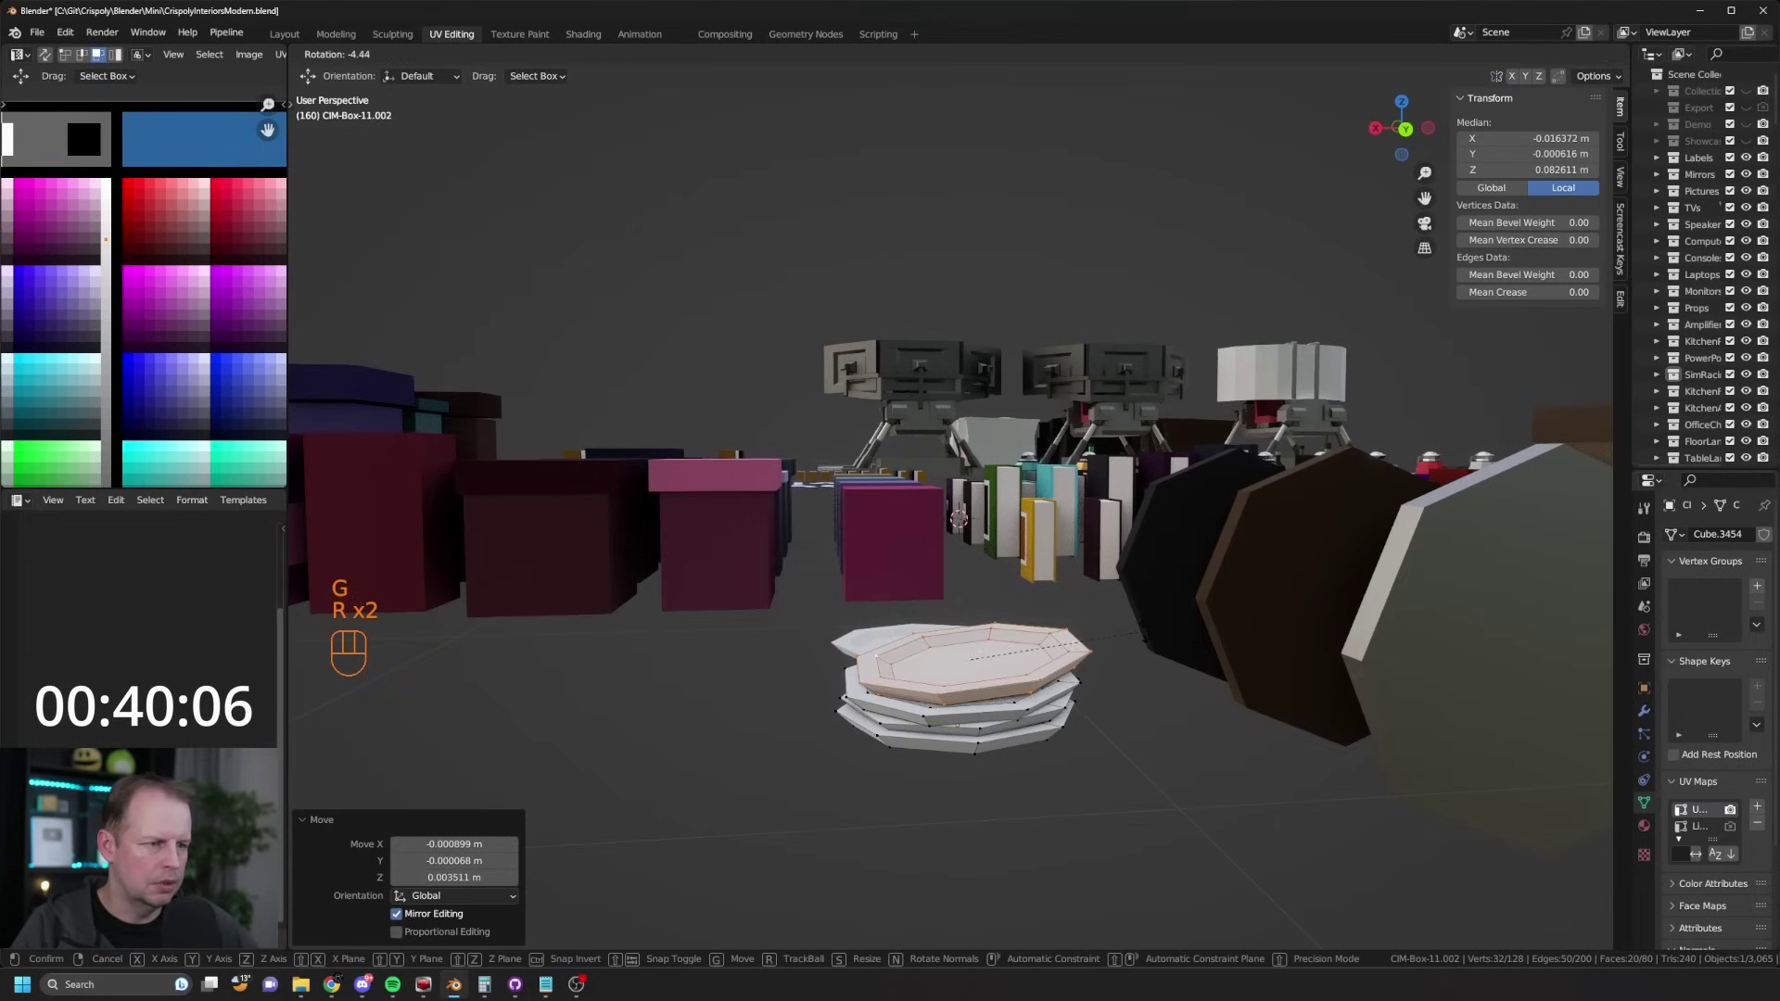
left_click(1142, 635)
key("g")
left_click(1144, 637)
key("g")
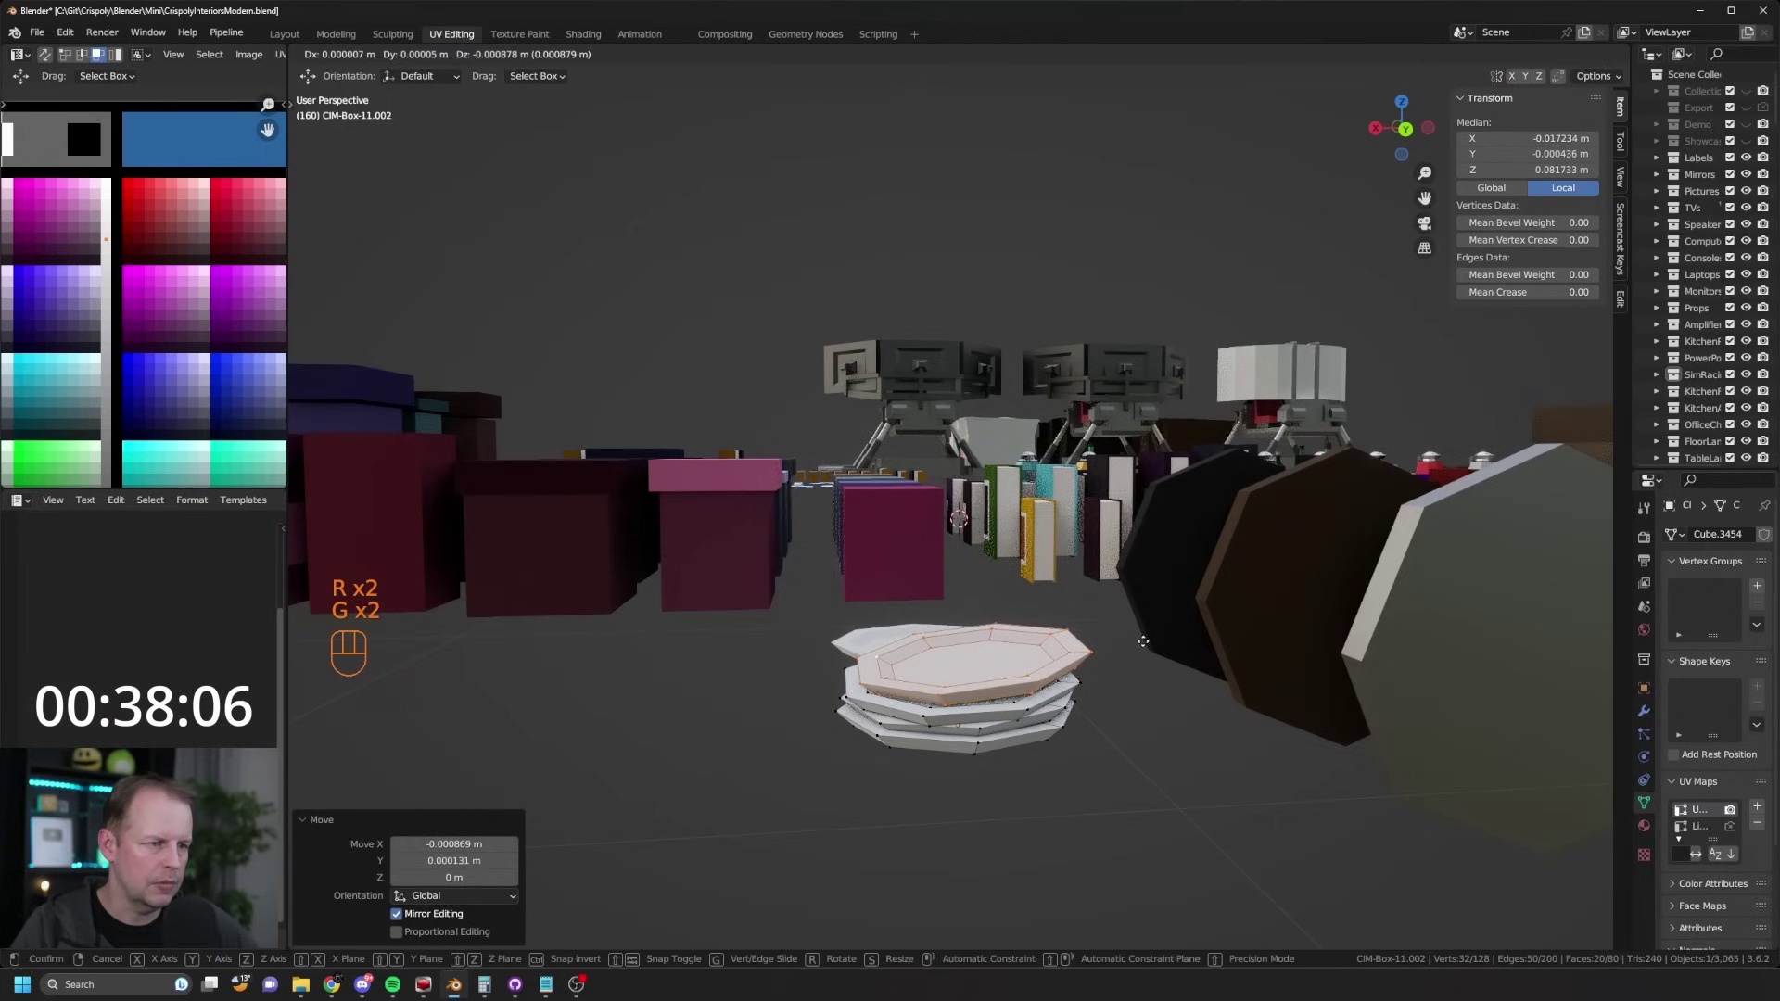
left_click(1089, 616)
middle_click_drag(1088, 616, 1214, 629)
key("g")
left_click(1212, 628)
Step: Duplicate the fourth plate as a fifth layer, offset it sideways, tilt it about 6°, and adjust its position
middle_click_drag(969, 662, 1129, 671)
key("shift+d")
left_click(1156, 662)
key("r")
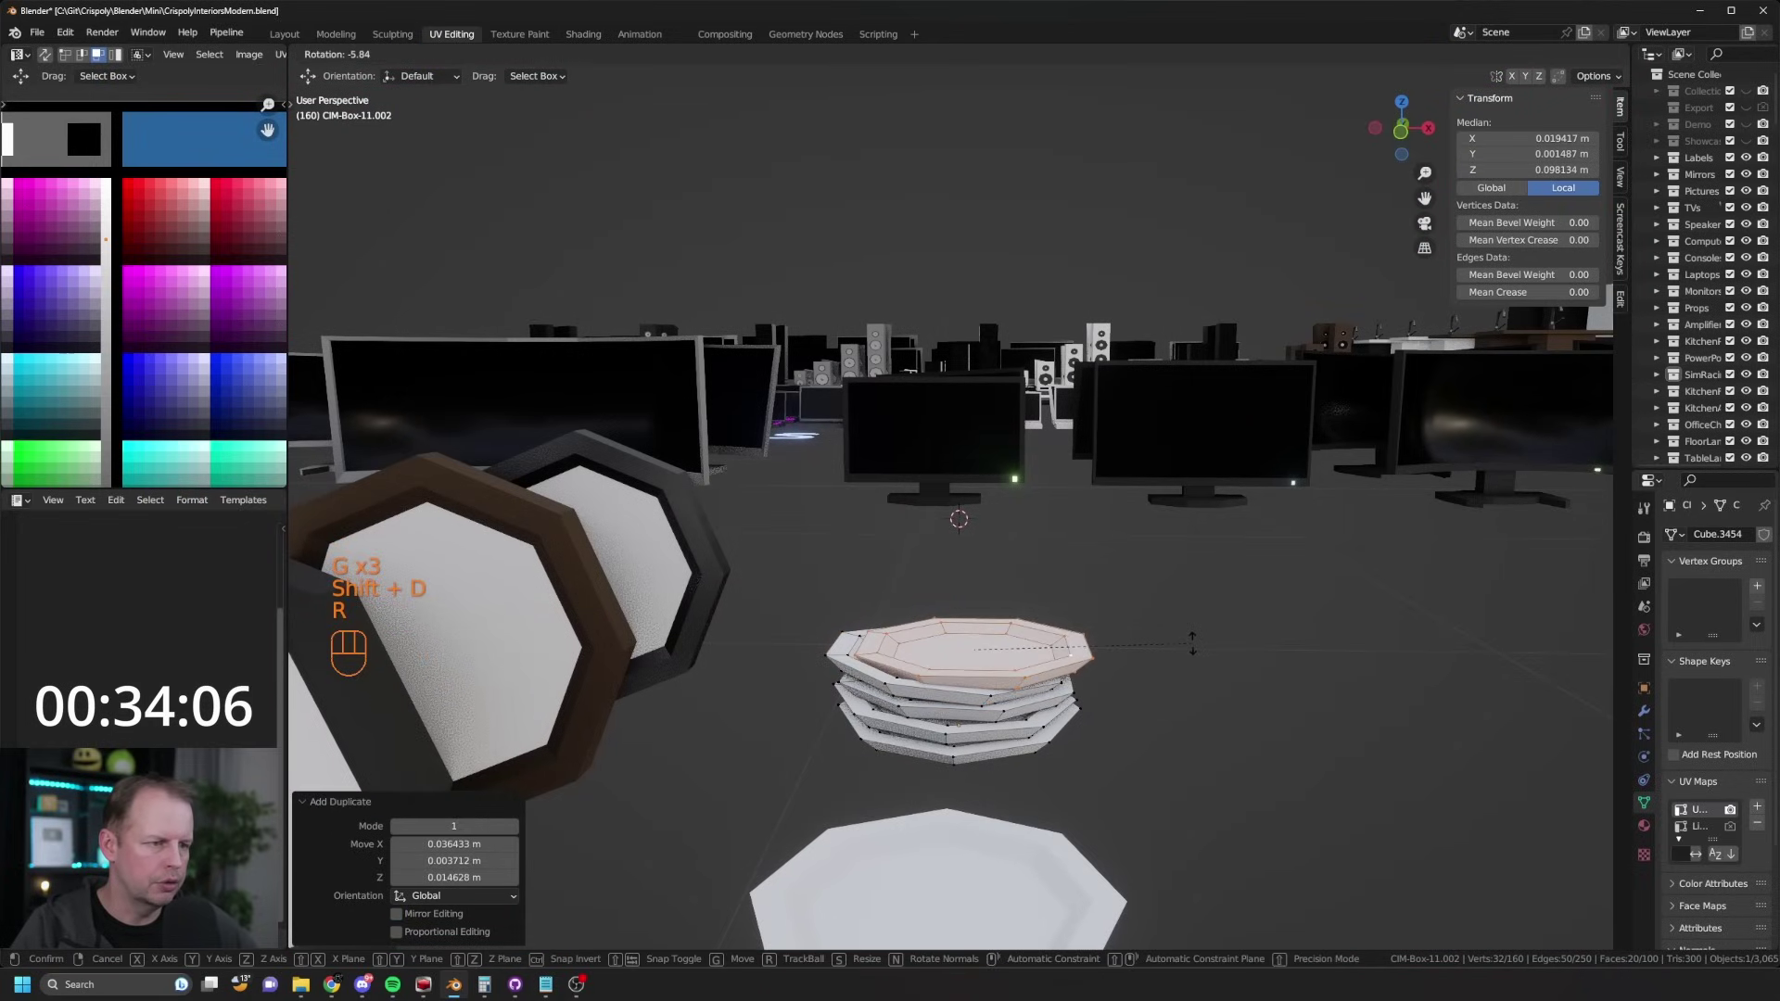
left_click(1194, 639)
key("g")
left_click(1192, 634)
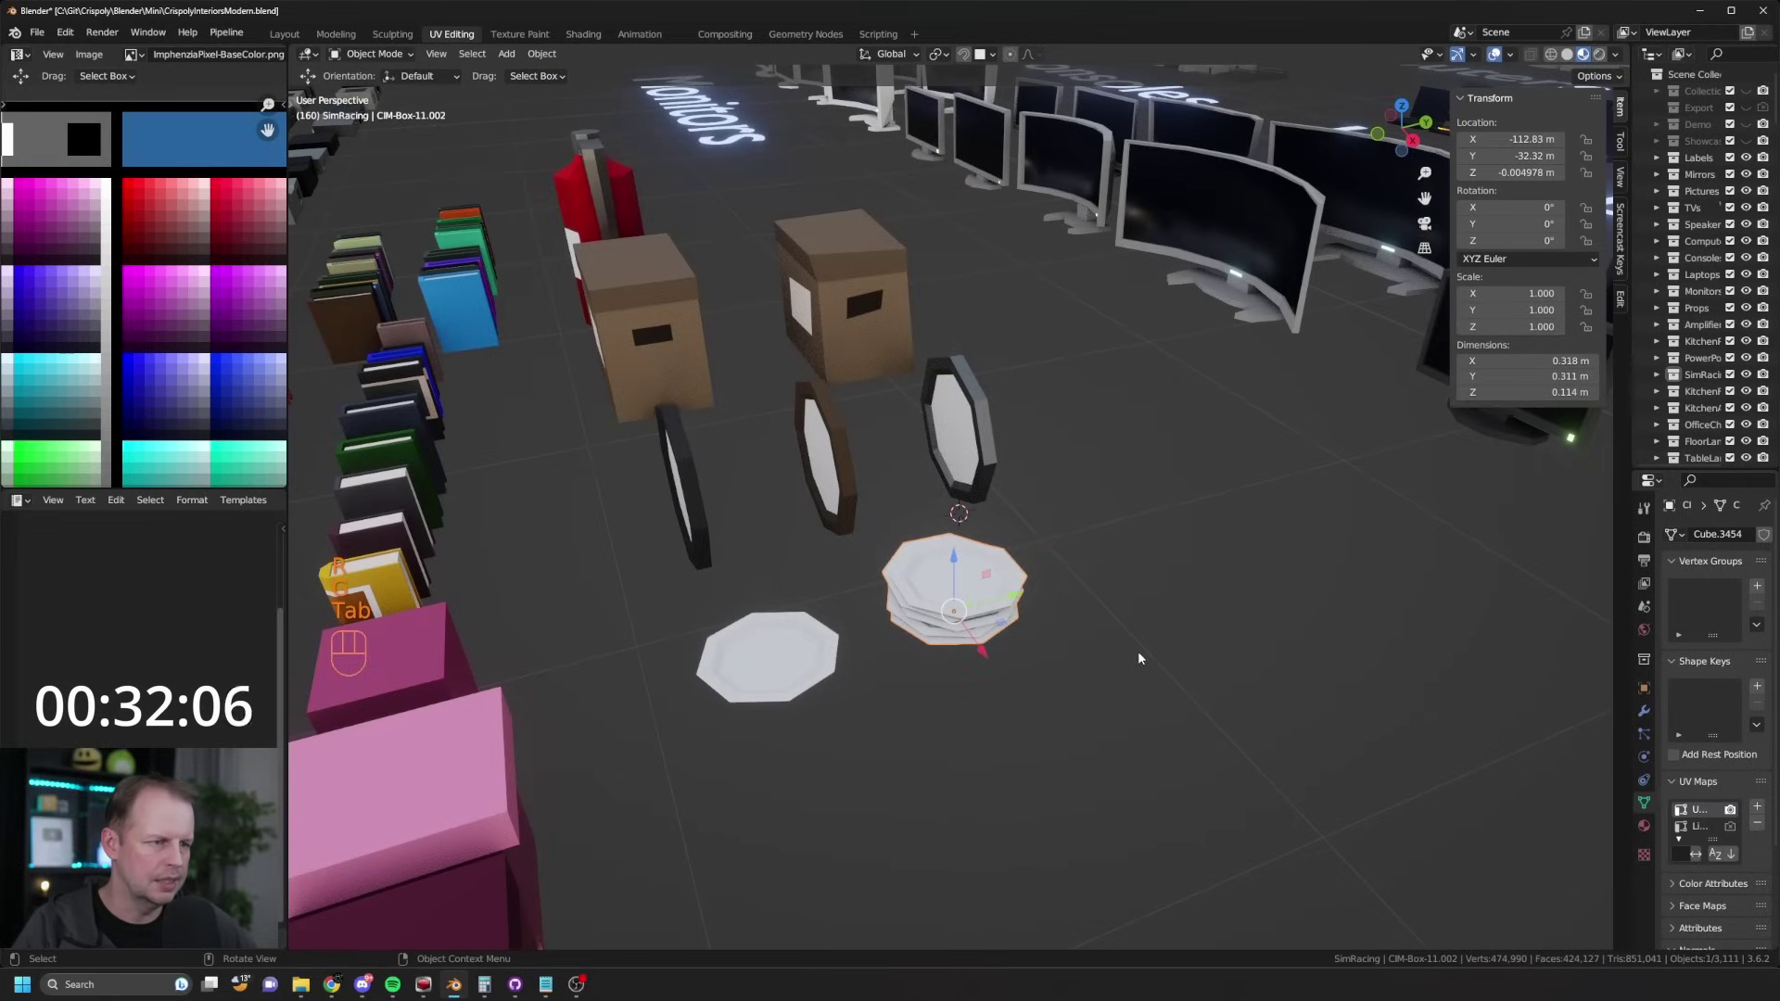
Step: Rotate the stack's top plate around Z and slide the whole stack farther from the single plate along Y
key("Tab")
key("r")
key("z")
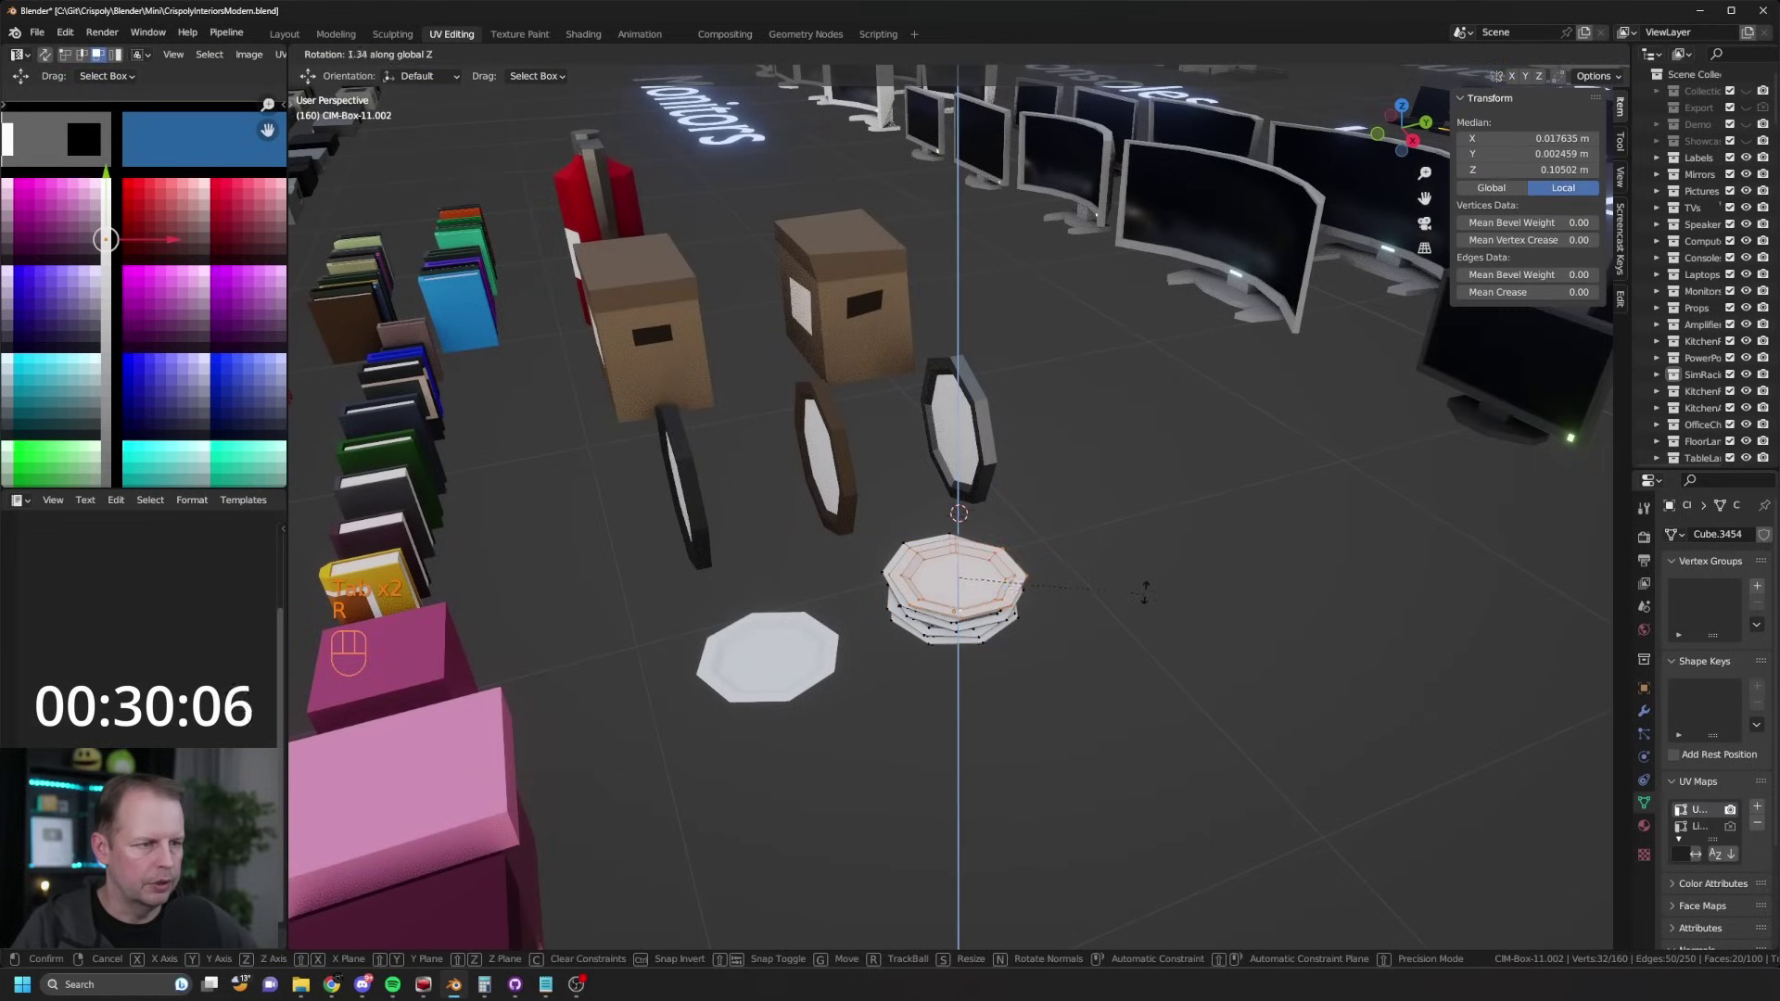
left_click(1121, 527)
key("Tab")
middle_click_drag(1132, 622, 1055, 619)
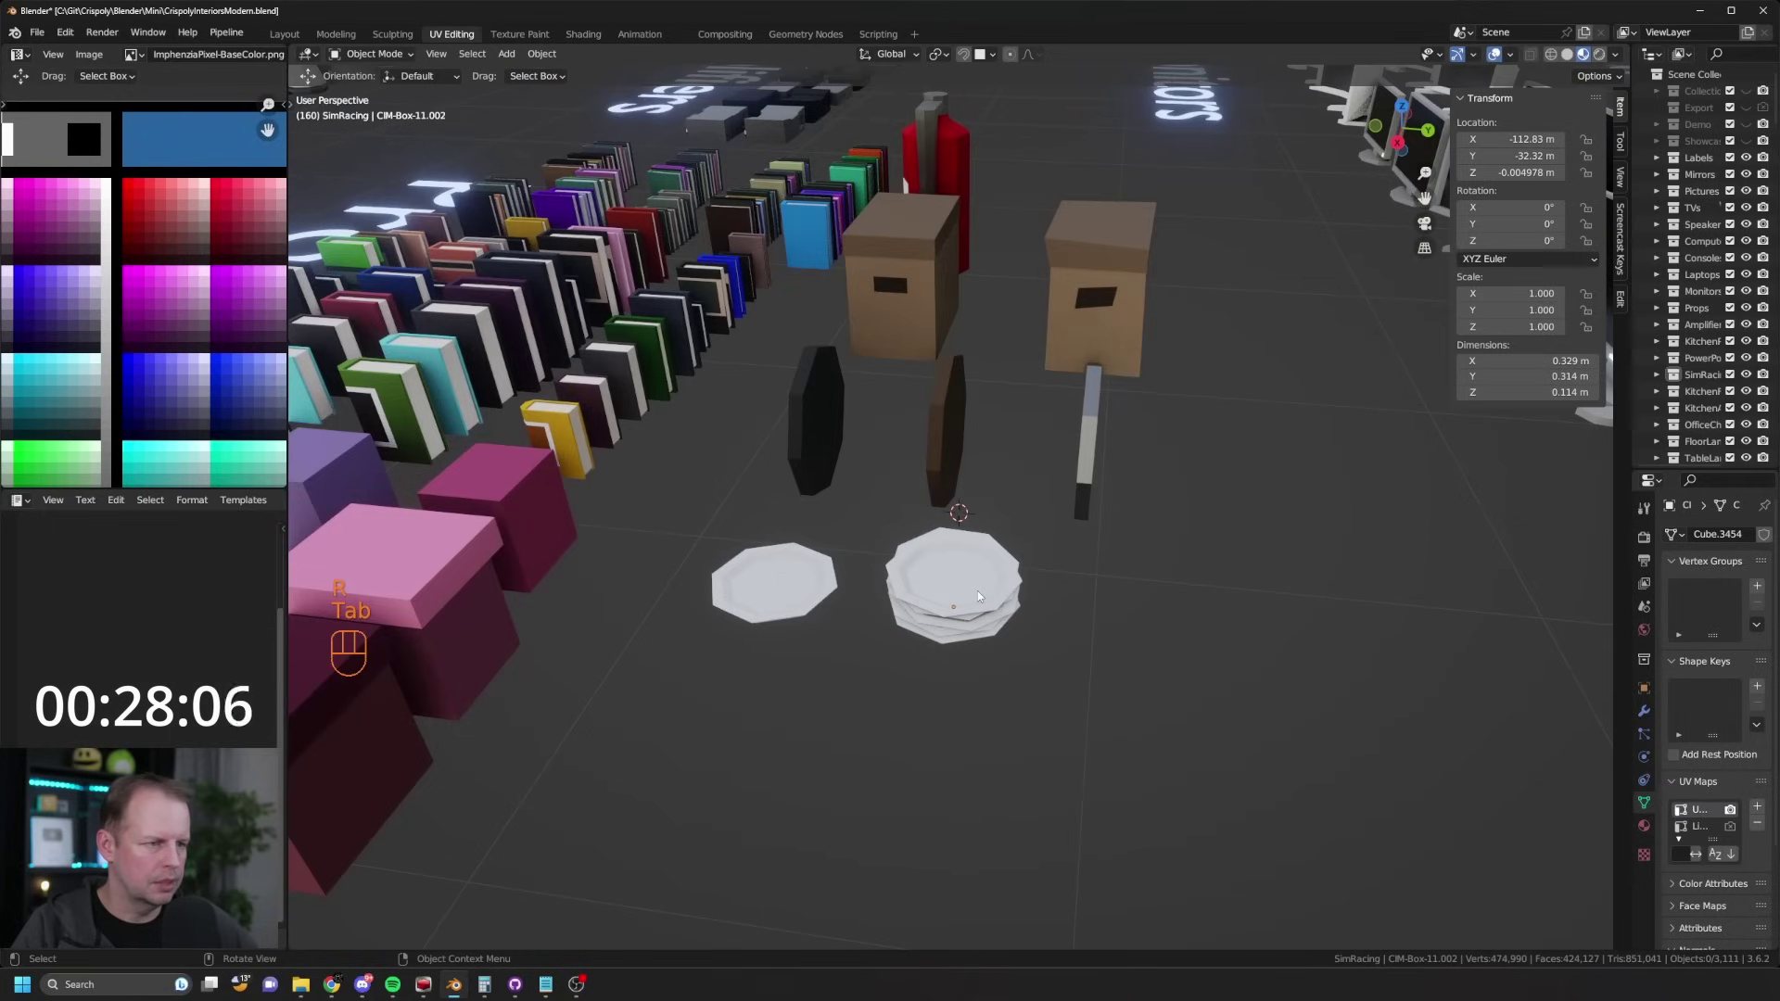
left_click_drag(1024, 619, 1167, 630)
Step: Simplify the single plate's entire mesh with Limited Dissolve
left_click(793, 600, "shift")
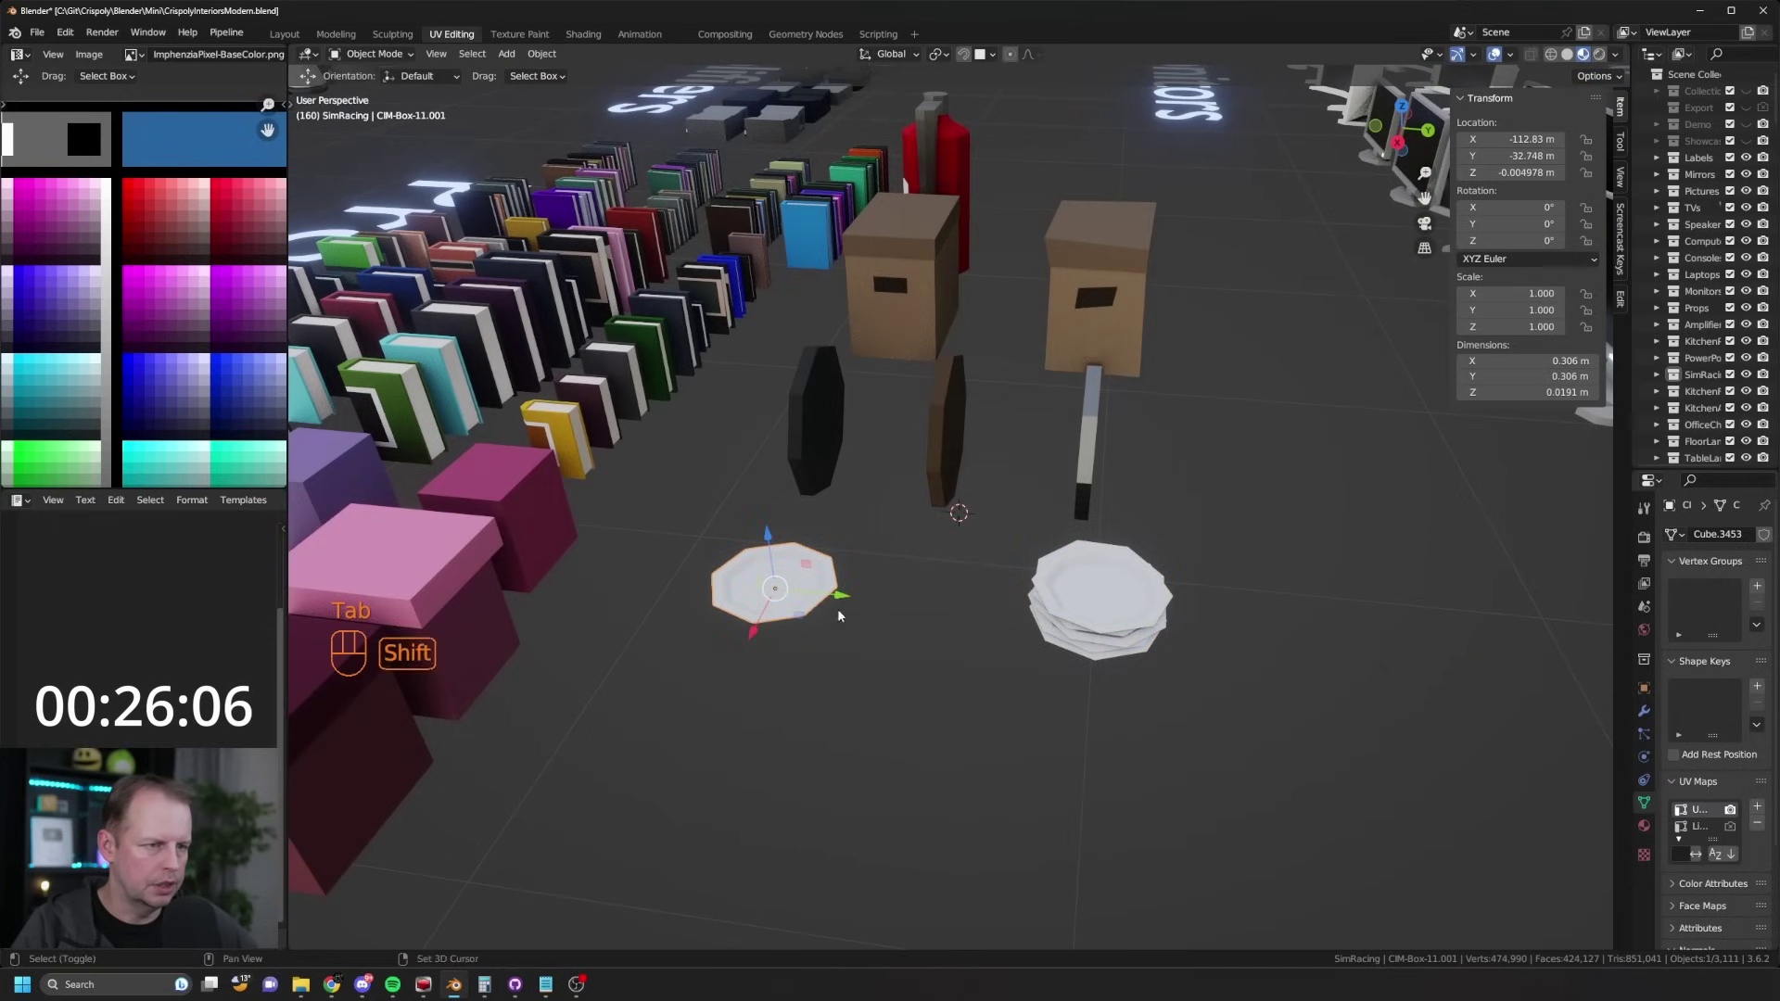
key("Tab")
key("x")
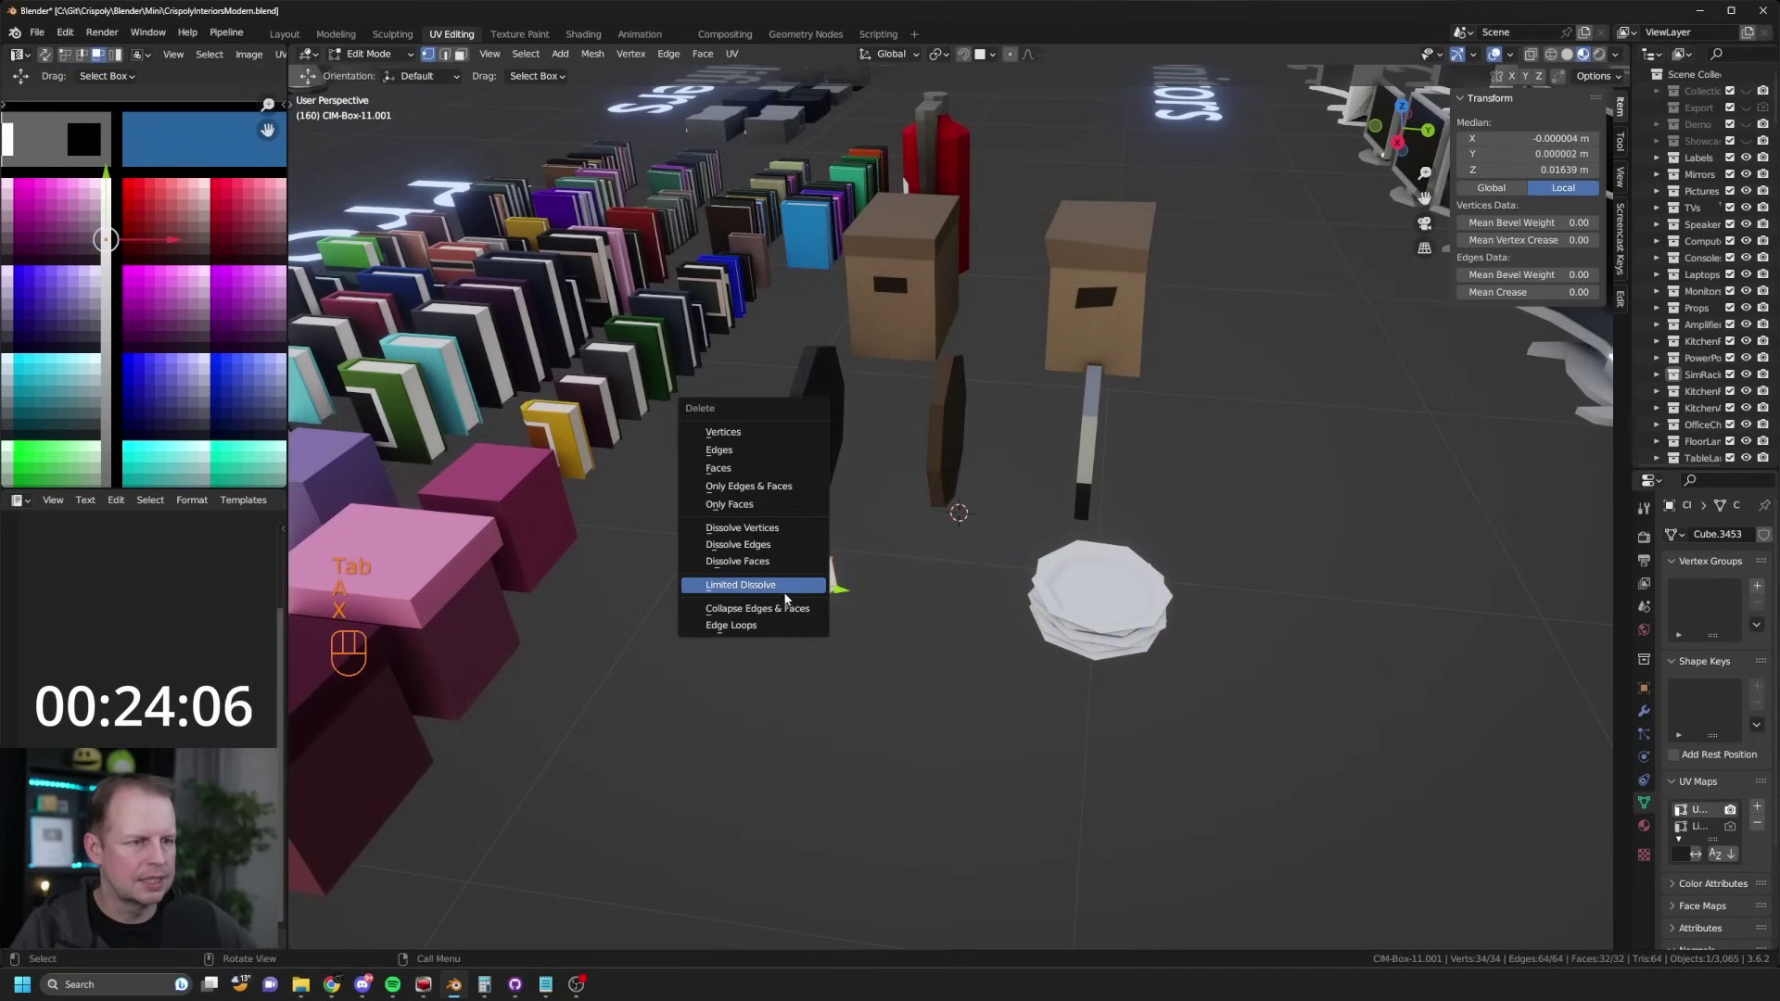
left_click(771, 589)
middle_click_drag(747, 676, 818, 665)
key("Tab")
key("Tab")
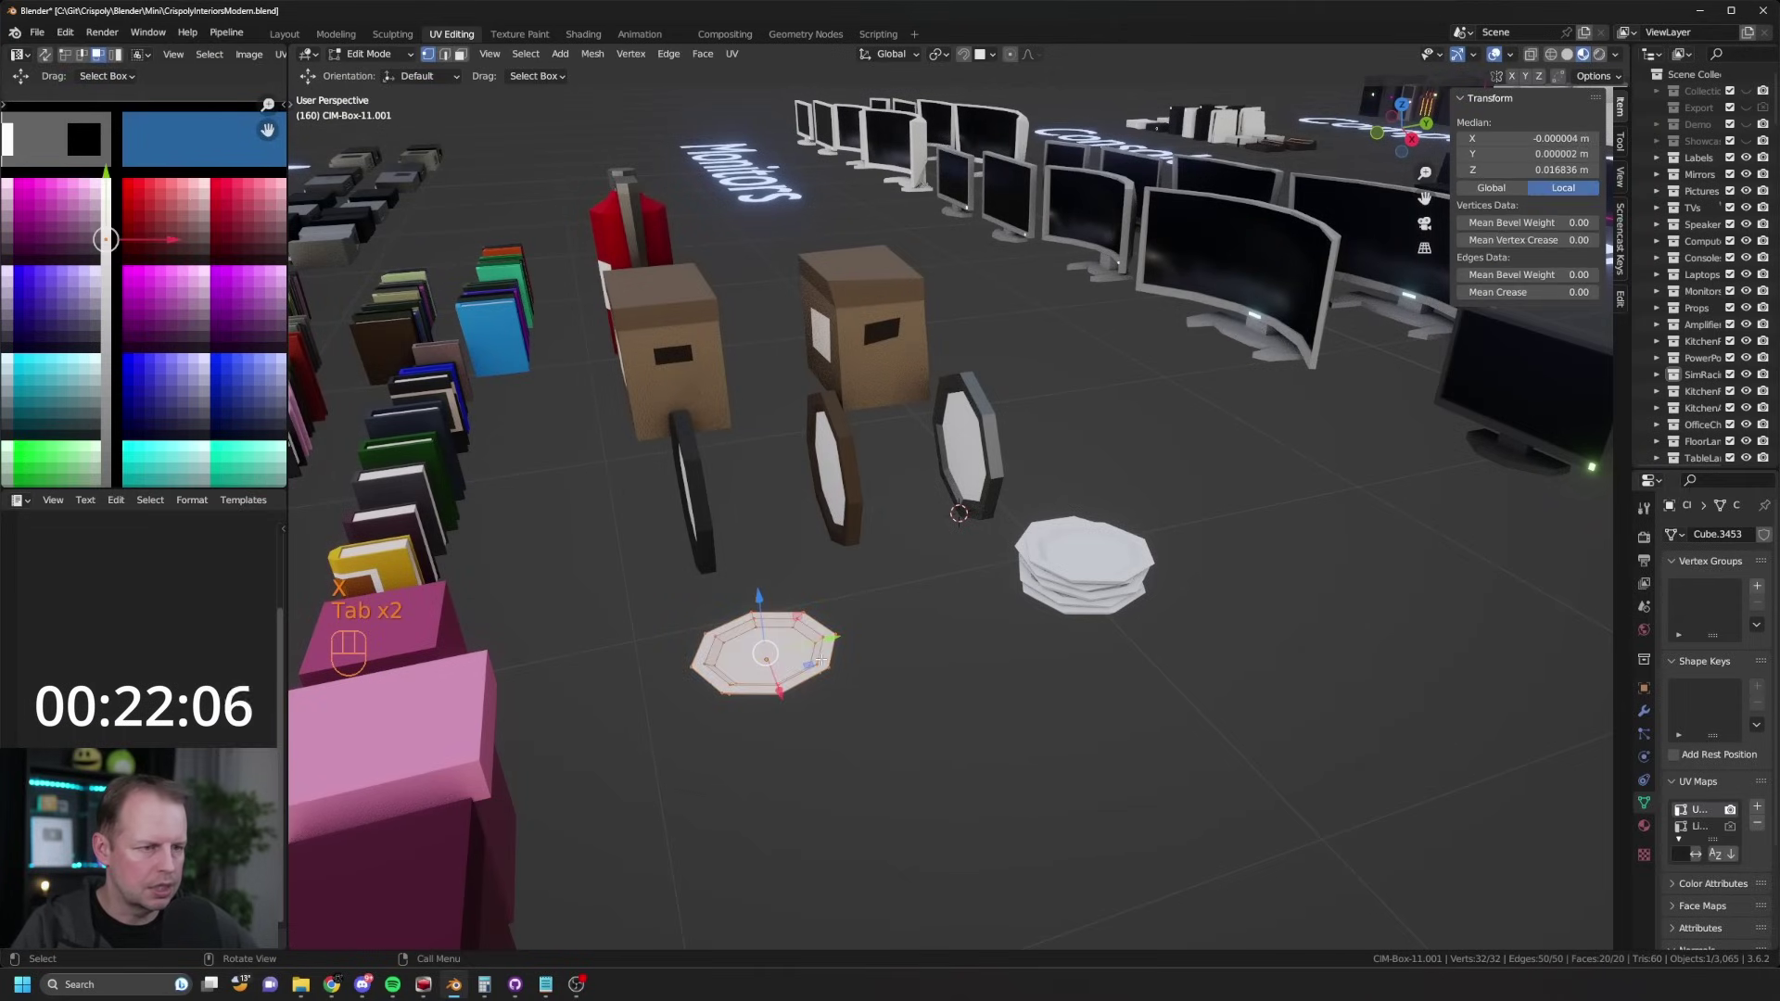
Step: Duplicate the single plate about 0.372 m along Y, between it and the stack
key("Tab")
key("shift+d")
left_click(983, 622)
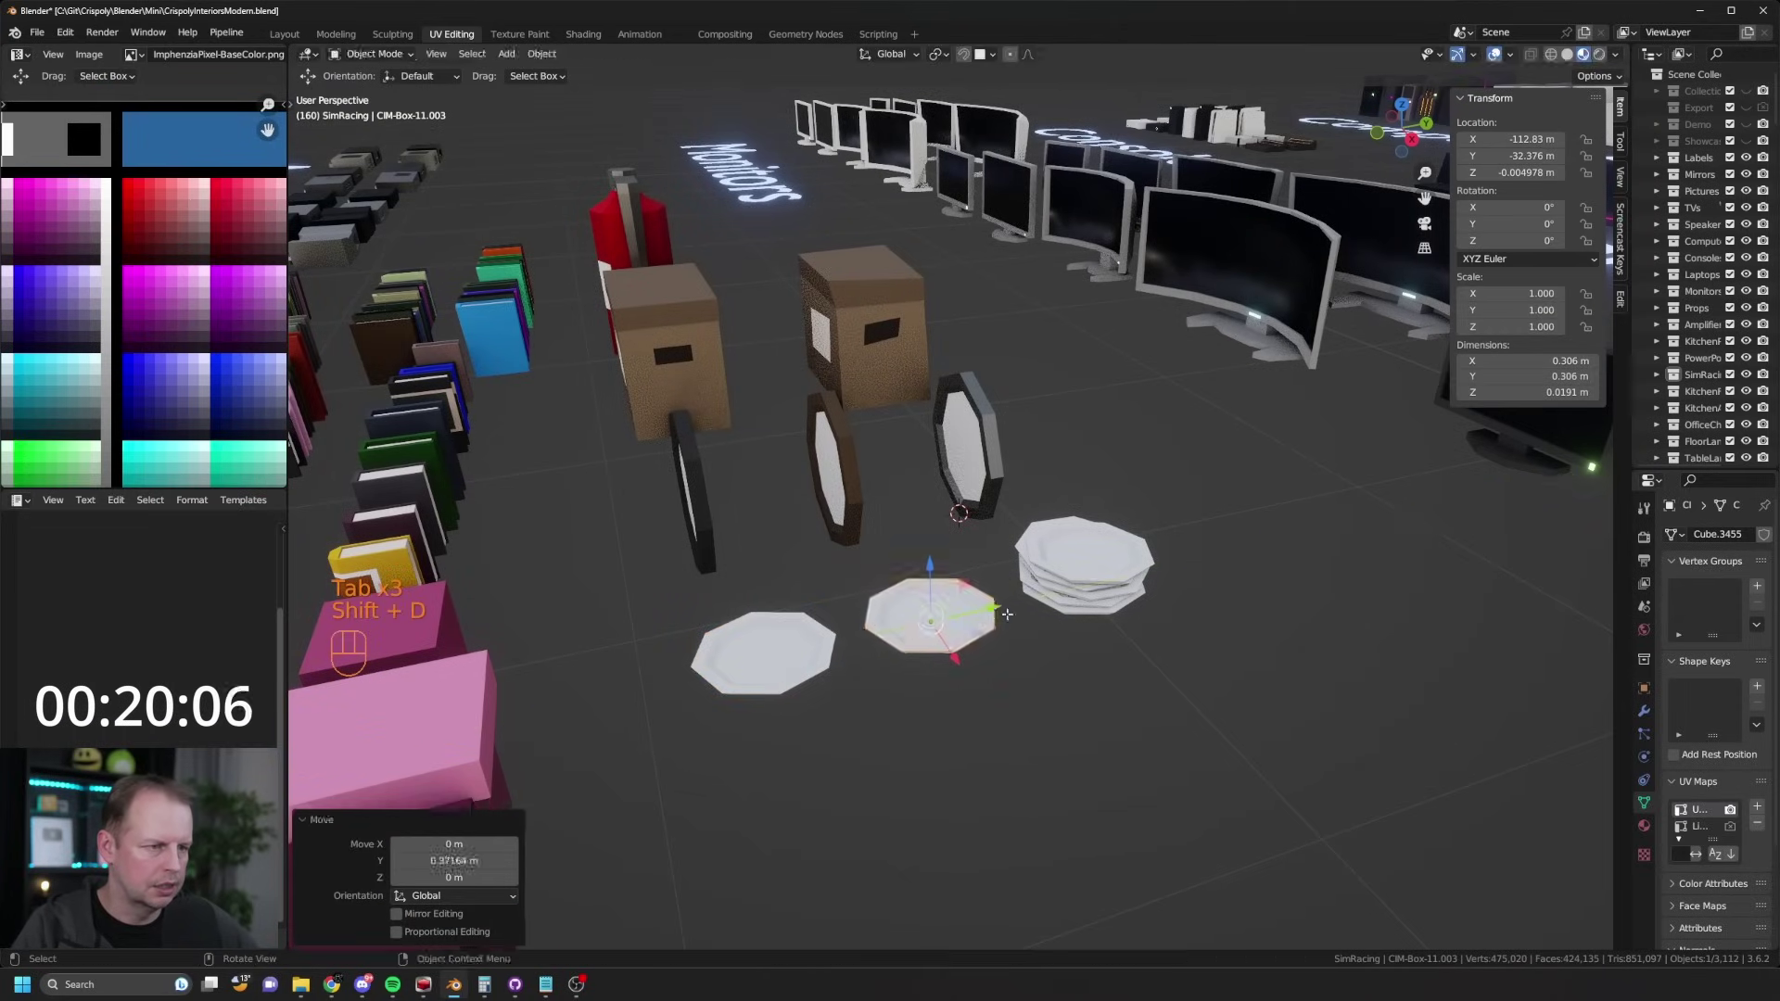
Step: Duplicate the middle plate within its mesh, raise the duplicate about 0.025 m, and rotate it slightly
key("Tab")
middle_click_drag(983, 621, 1073, 588)
scroll(1072, 588, "up", 3)
key("shift+d")
right_click(1042, 608)
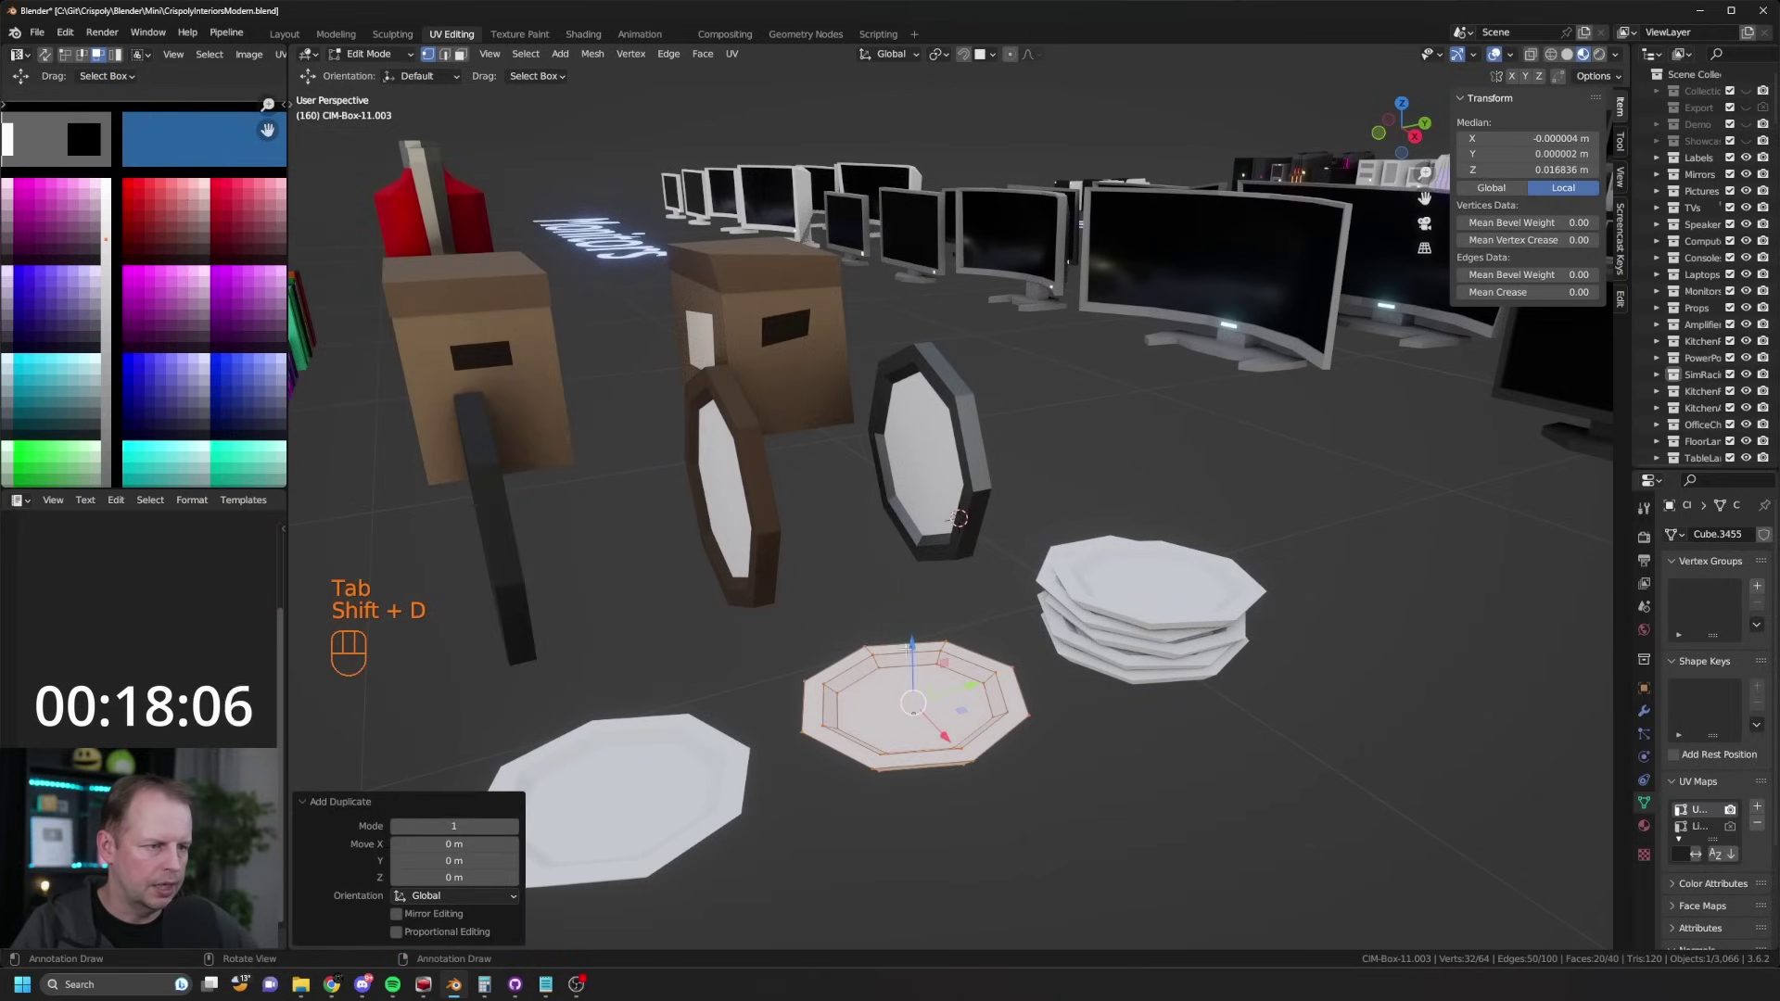
left_click_drag(912, 644, 911, 626)
key("r")
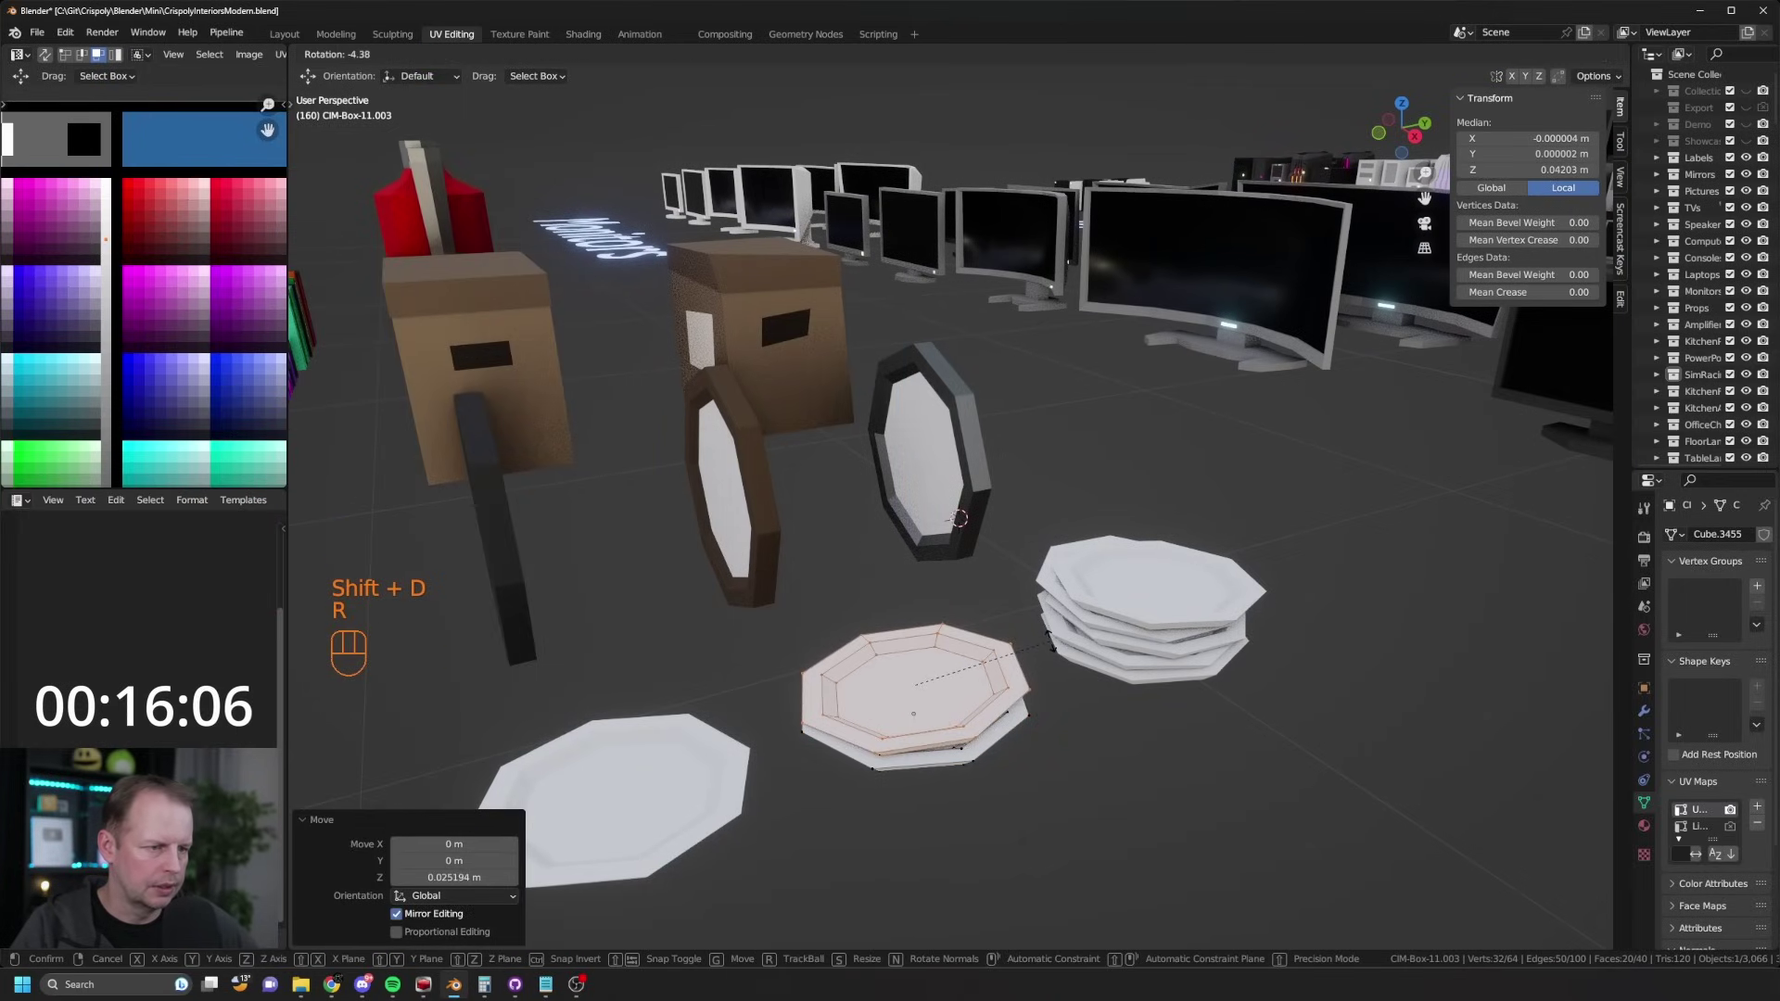
key("r")
left_click(1066, 663)
Step: Add a third plate to the middle stack by duplicating the top one, tilting it about 4.5°, and nudging it down
key("shift+d")
left_click(1090, 687)
key("r")
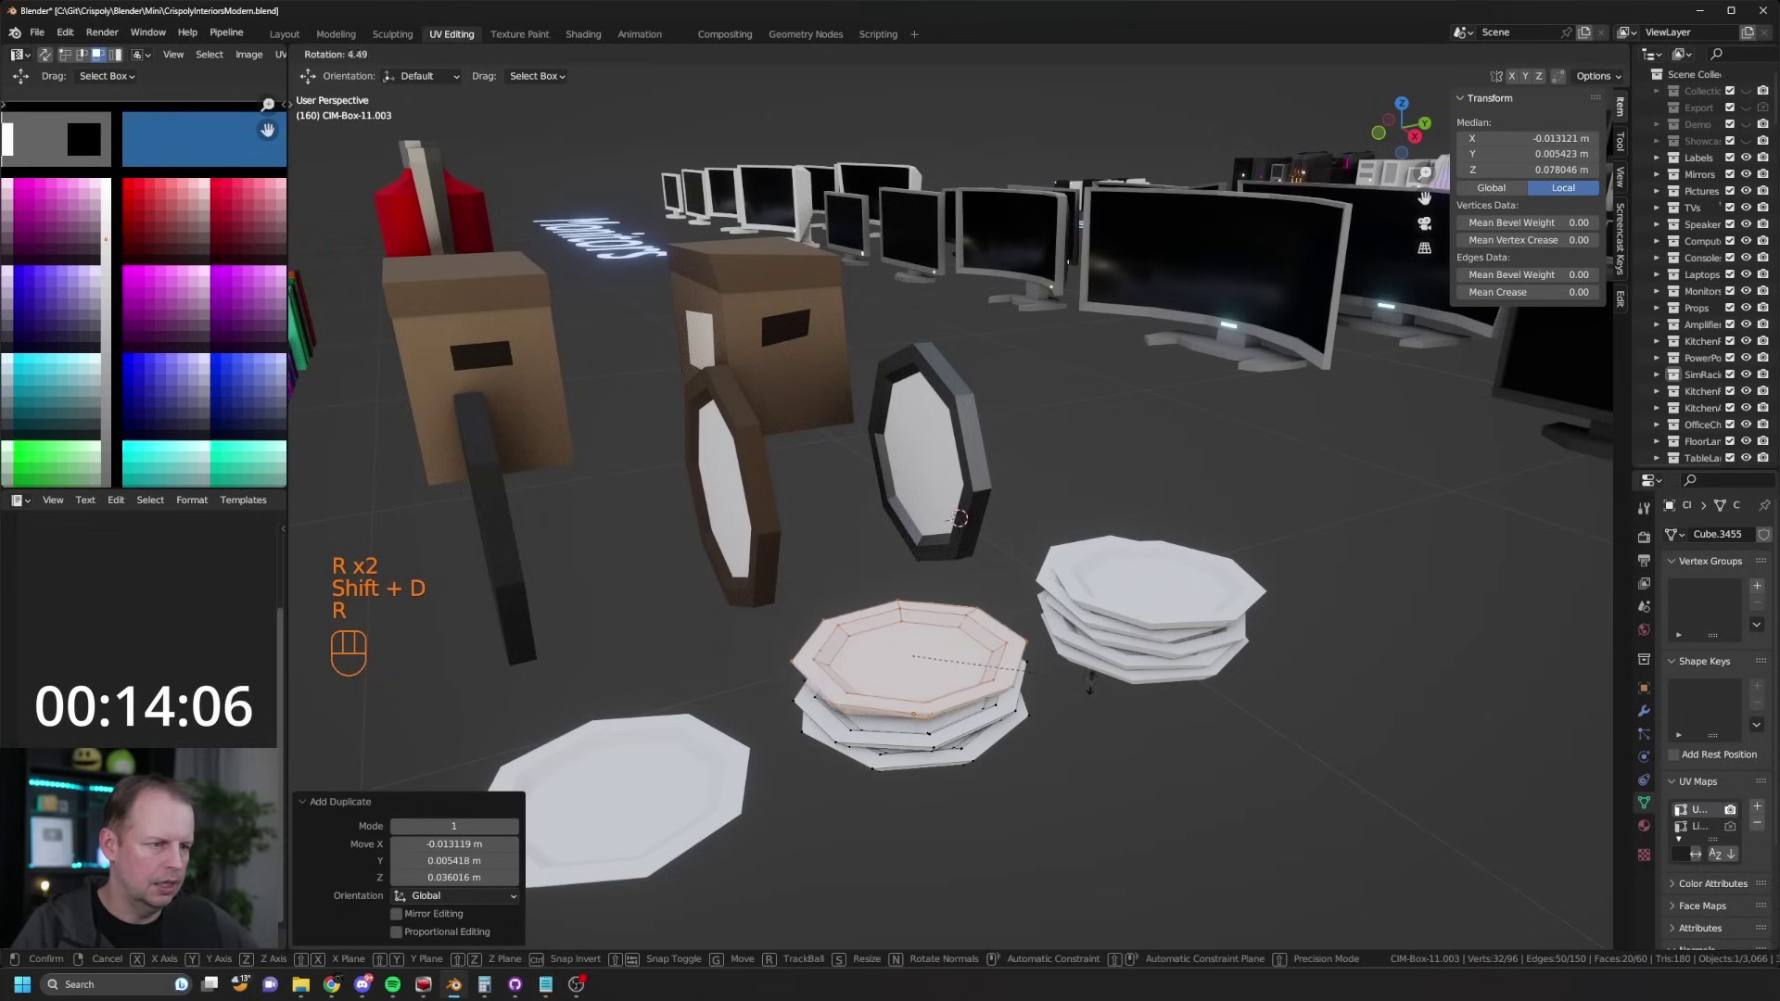
left_click(1087, 686)
key("g")
left_click(1076, 684)
Step: Duplicate the middle stack's top plate as a fourth layer, offset it, rotate it slightly, and finish editing the mesh
key("shift+d")
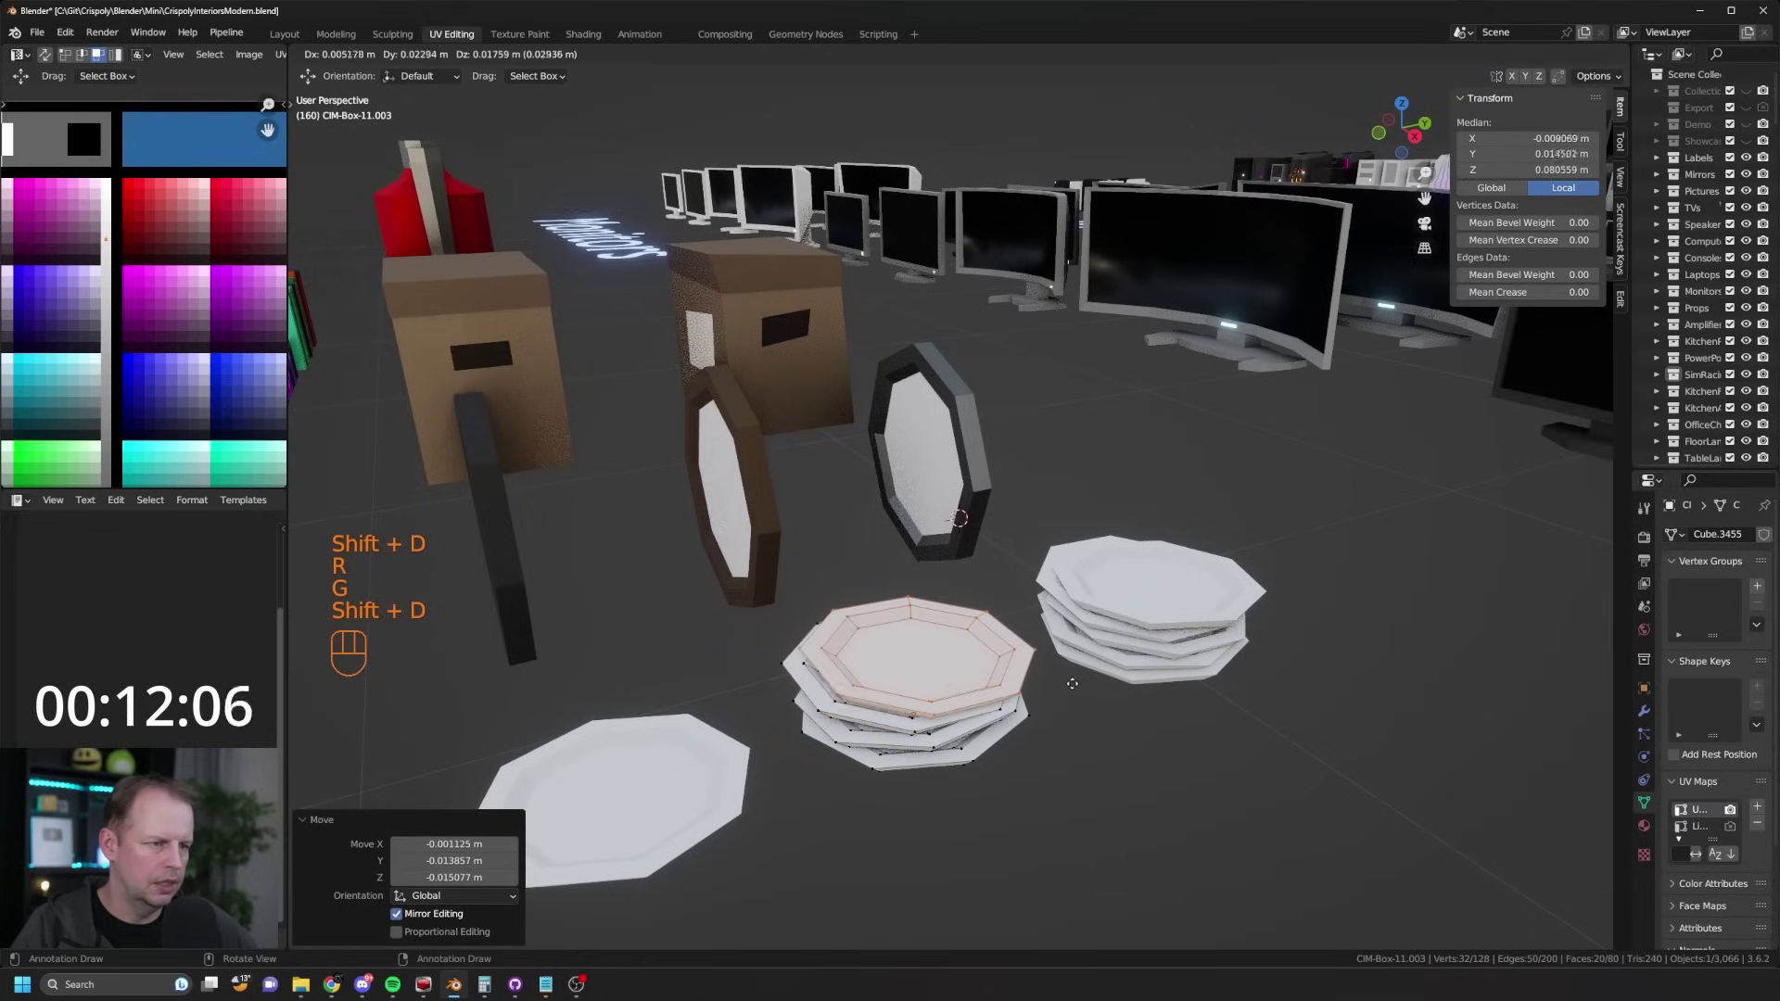
left_click(1072, 683)
key("r")
left_click(1083, 676)
key("Escape")
middle_click_drag(1083, 675, 1013, 719)
key("Tab")
left_click(1083, 701)
Step: Duplicate the single plate and place the copy on the floor in front of it
left_click(758, 632)
middle_click_drag(759, 632, 877, 653)
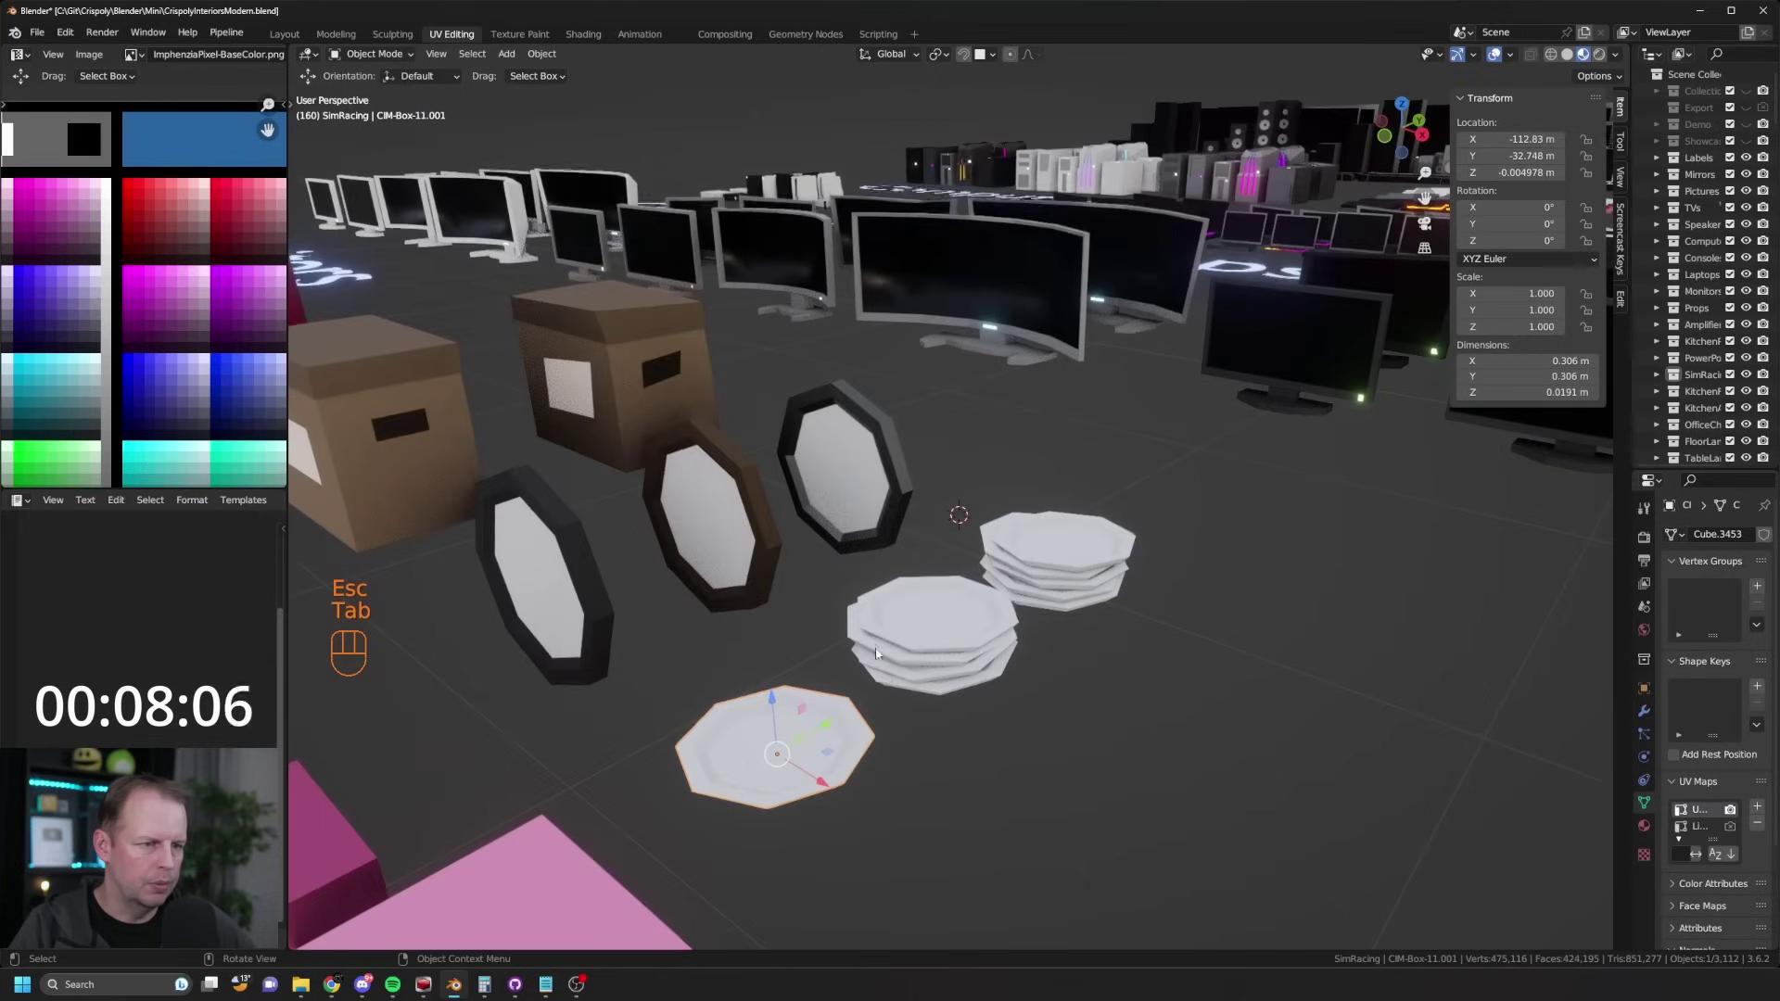
key("shift+d")
left_click(1070, 836)
Step: Duplicate the front plate within its mesh, raise the duplicate about 0.021 m, and rotate it about 26.6° around the Z axis
key("Tab")
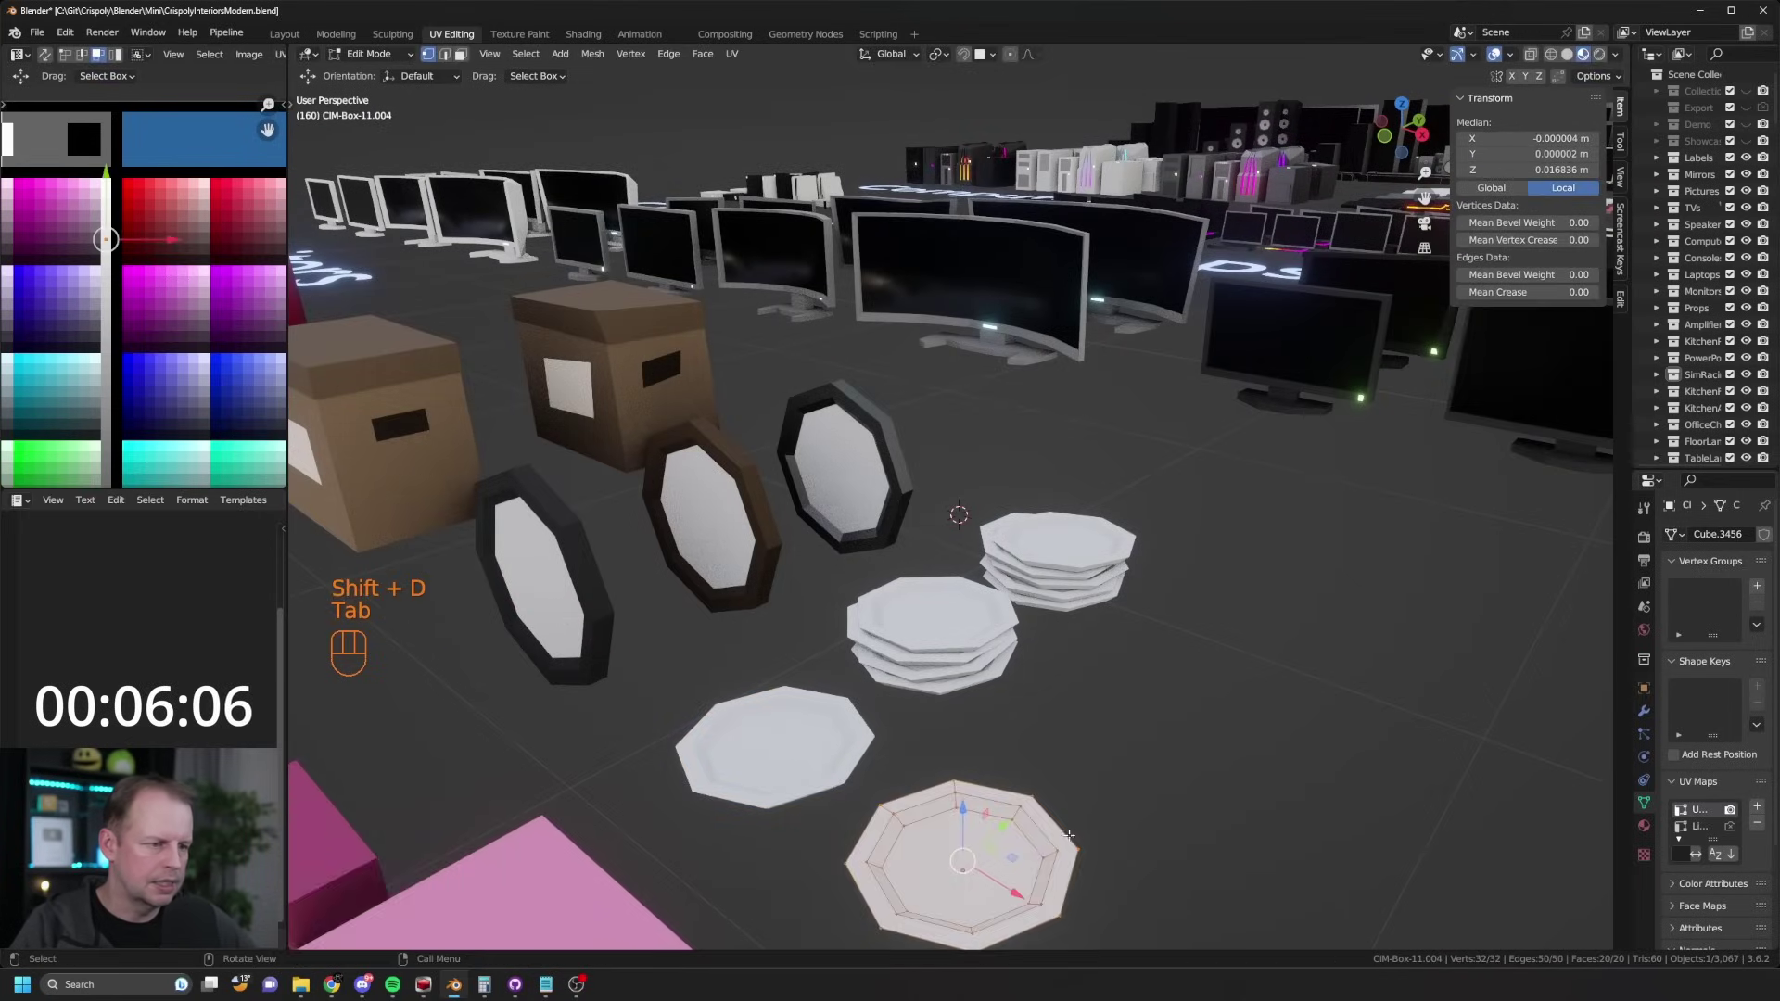
middle_click_drag(1069, 835, 880, 733)
key("shift+d")
key("Escape")
left_click(865, 710)
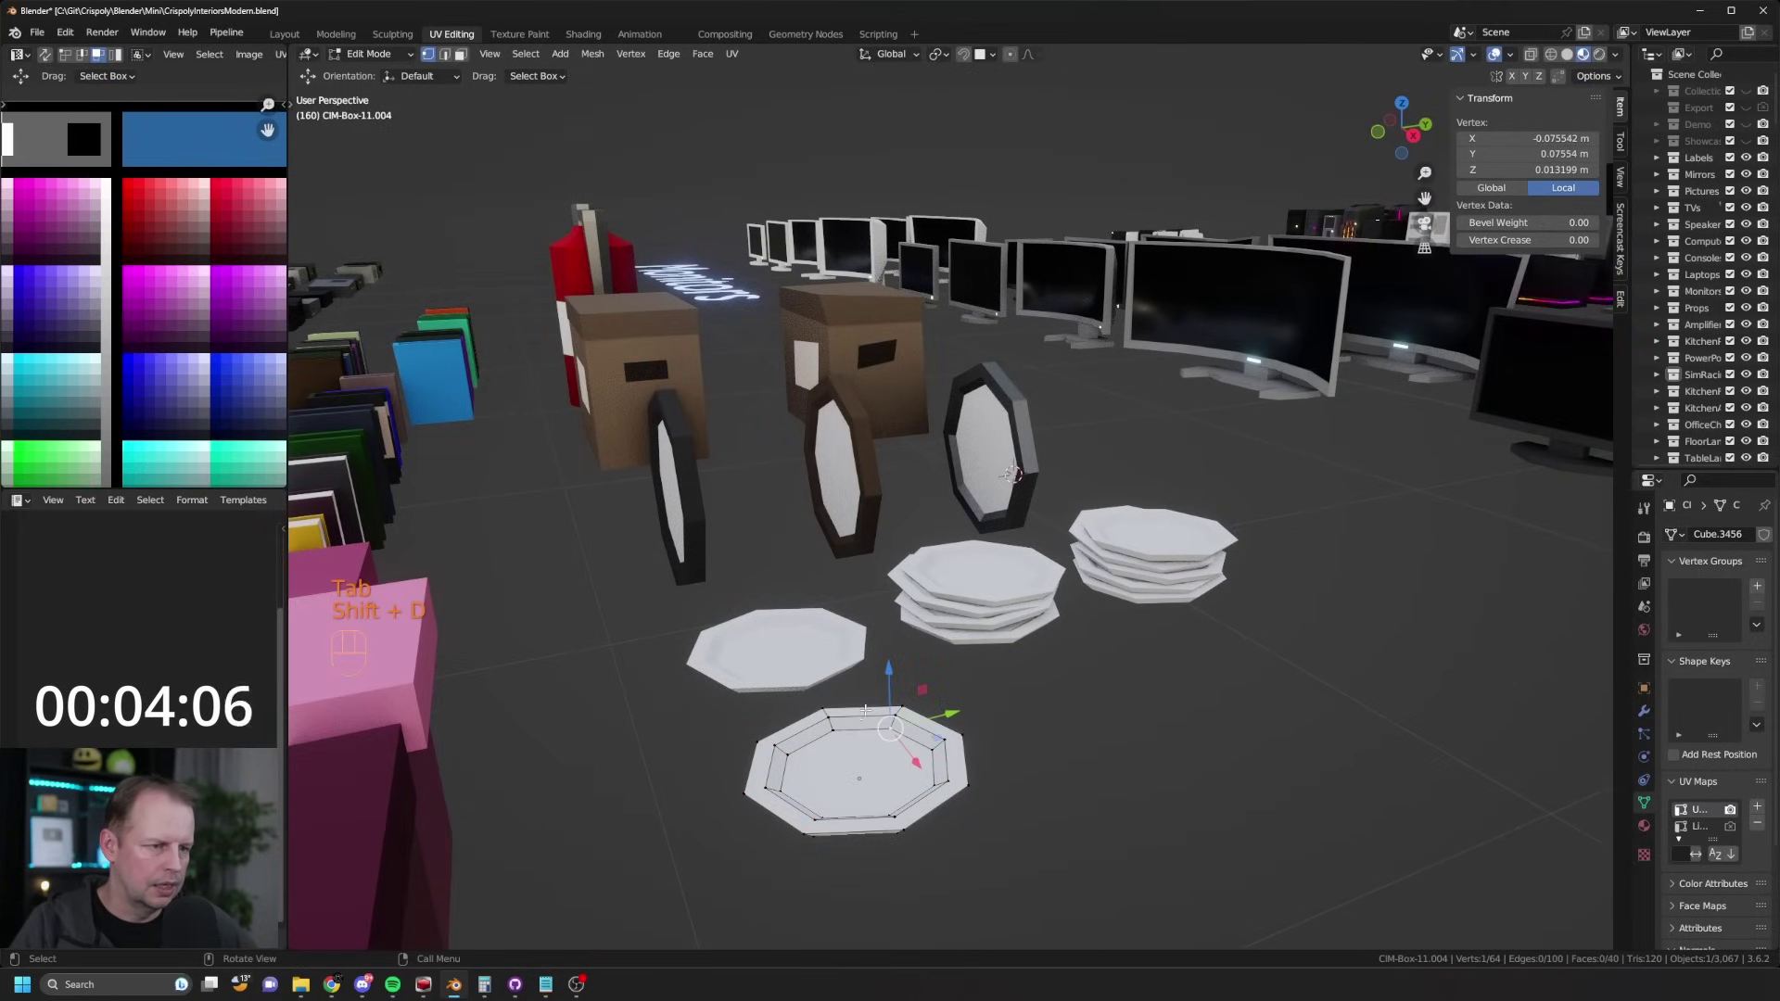
key("ctrl+z")
key("ctrl+z")
key("r")
key("z")
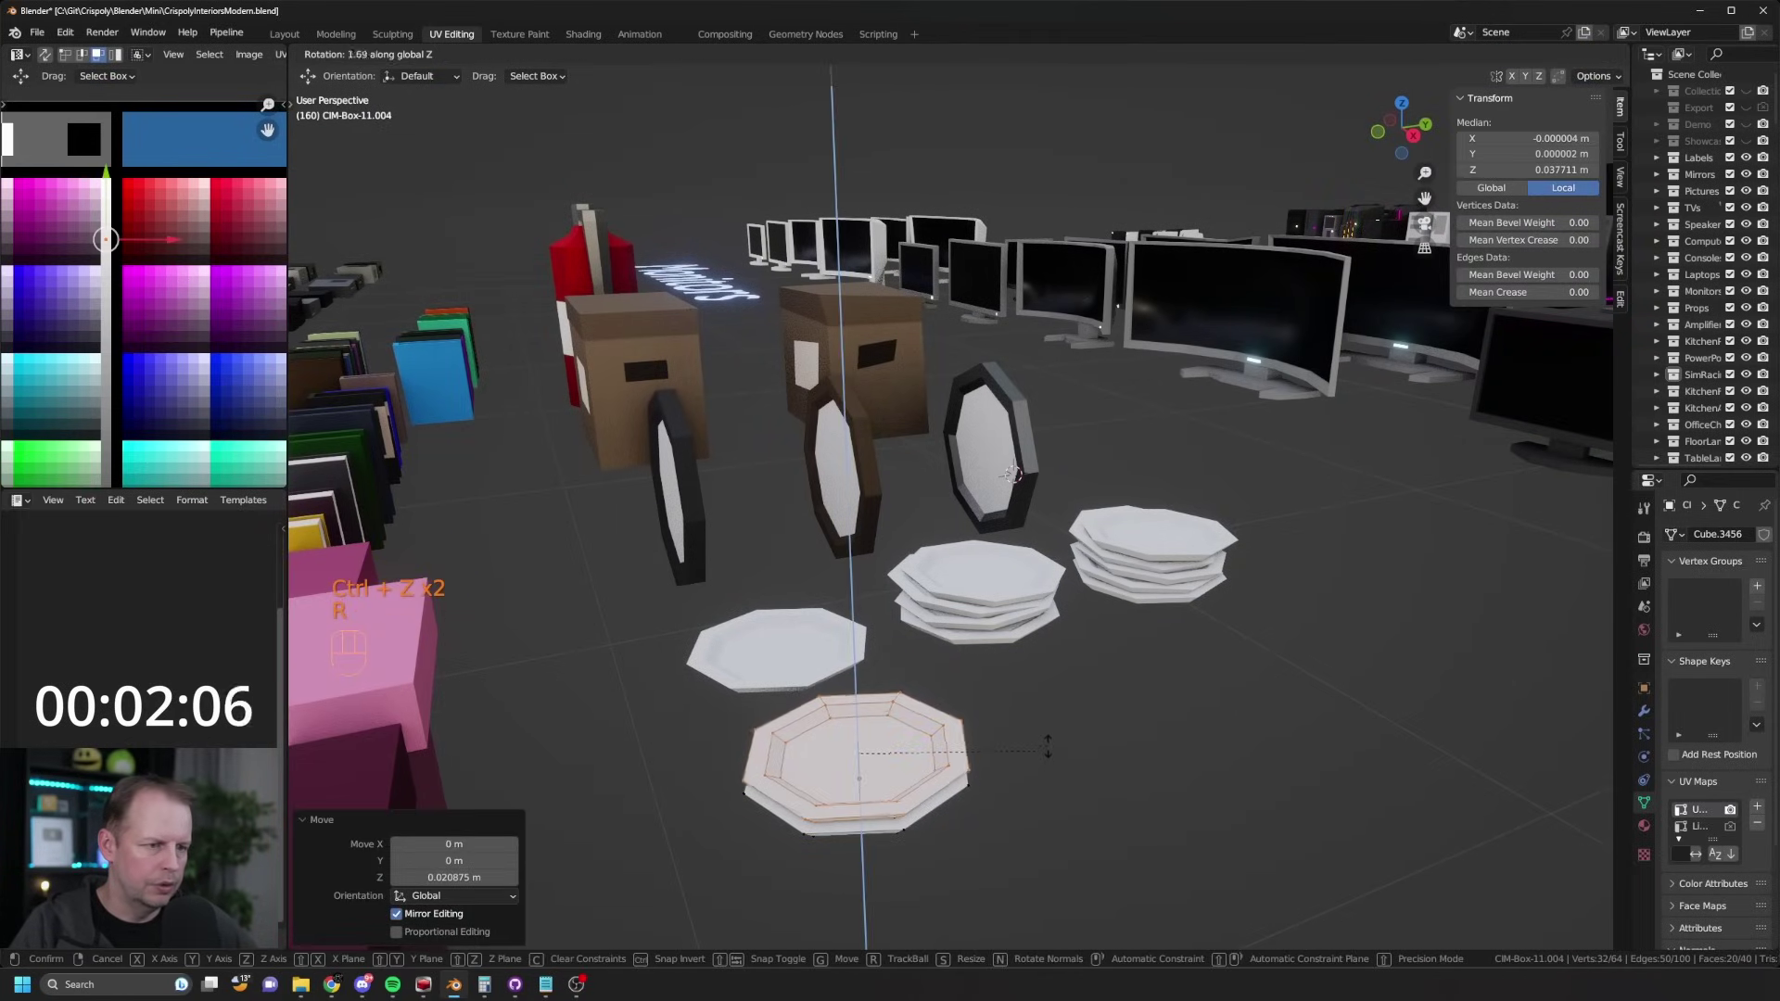
left_click(1047, 746)
key("s")
Step: Add a third plate to the front stack by duplicating the top one, rotating it and shifting it slightly, and finish editing the mesh
key("shift+d")
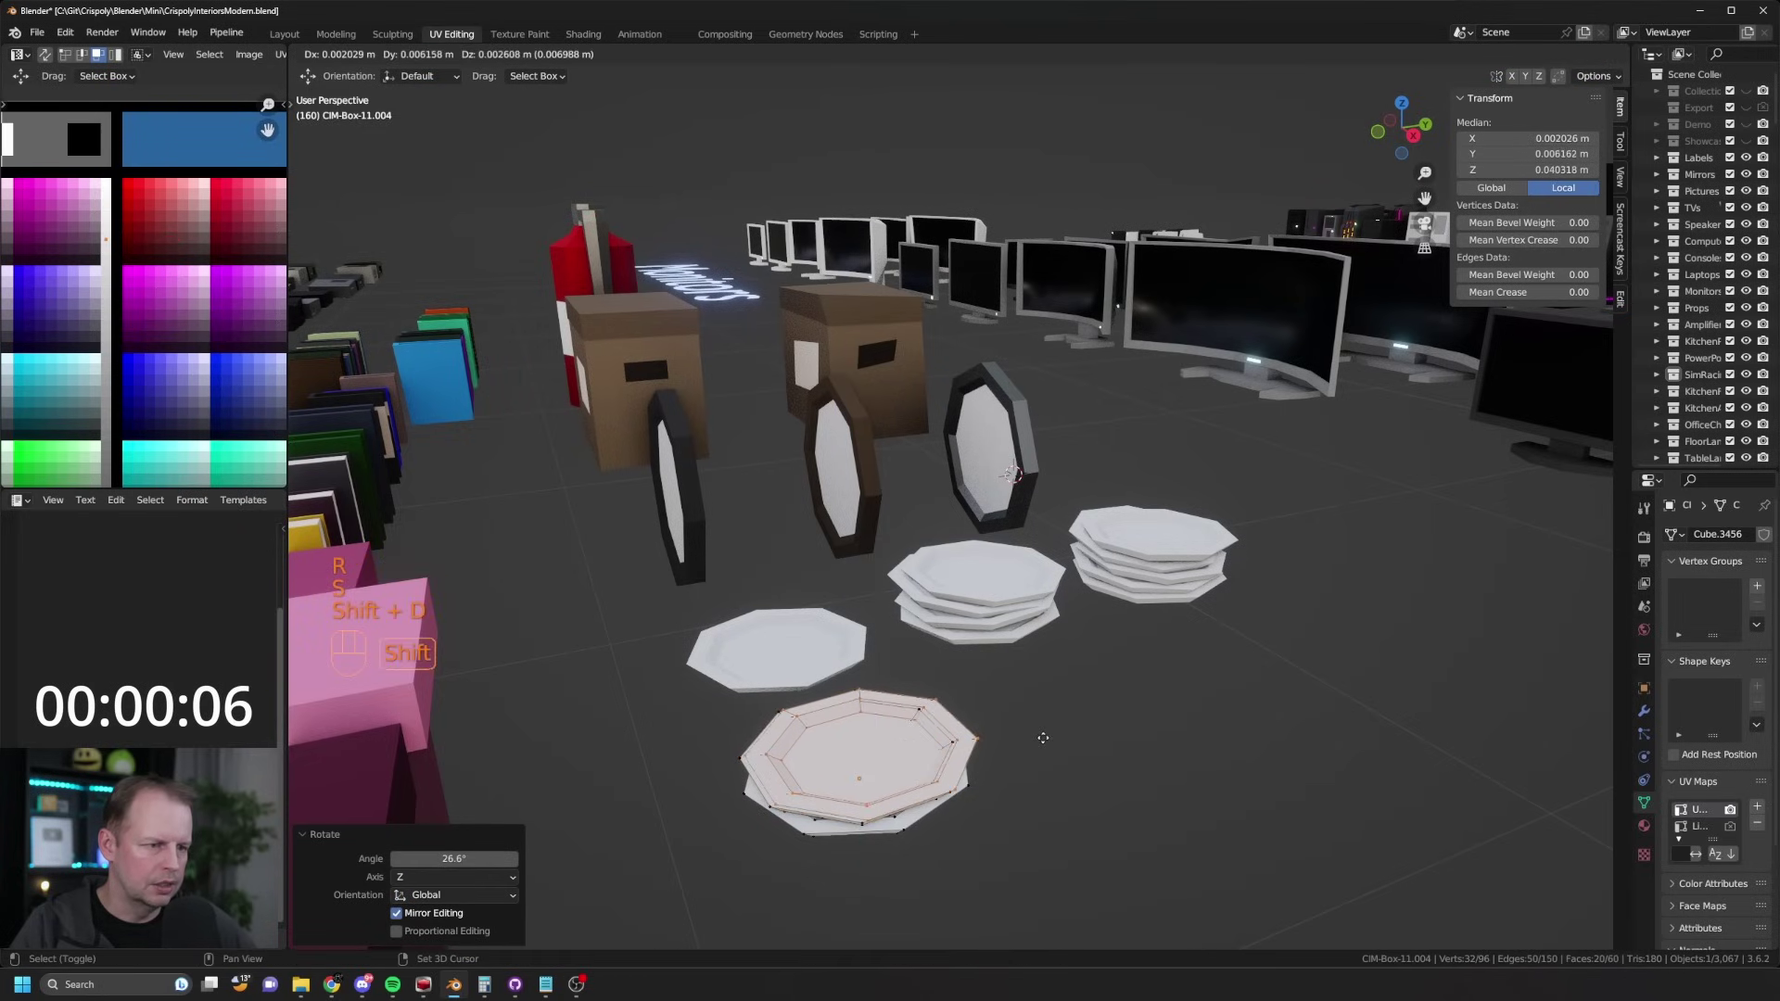
left_click(1046, 733)
key("r")
left_click(1050, 725)
key("g")
left_click(1054, 718)
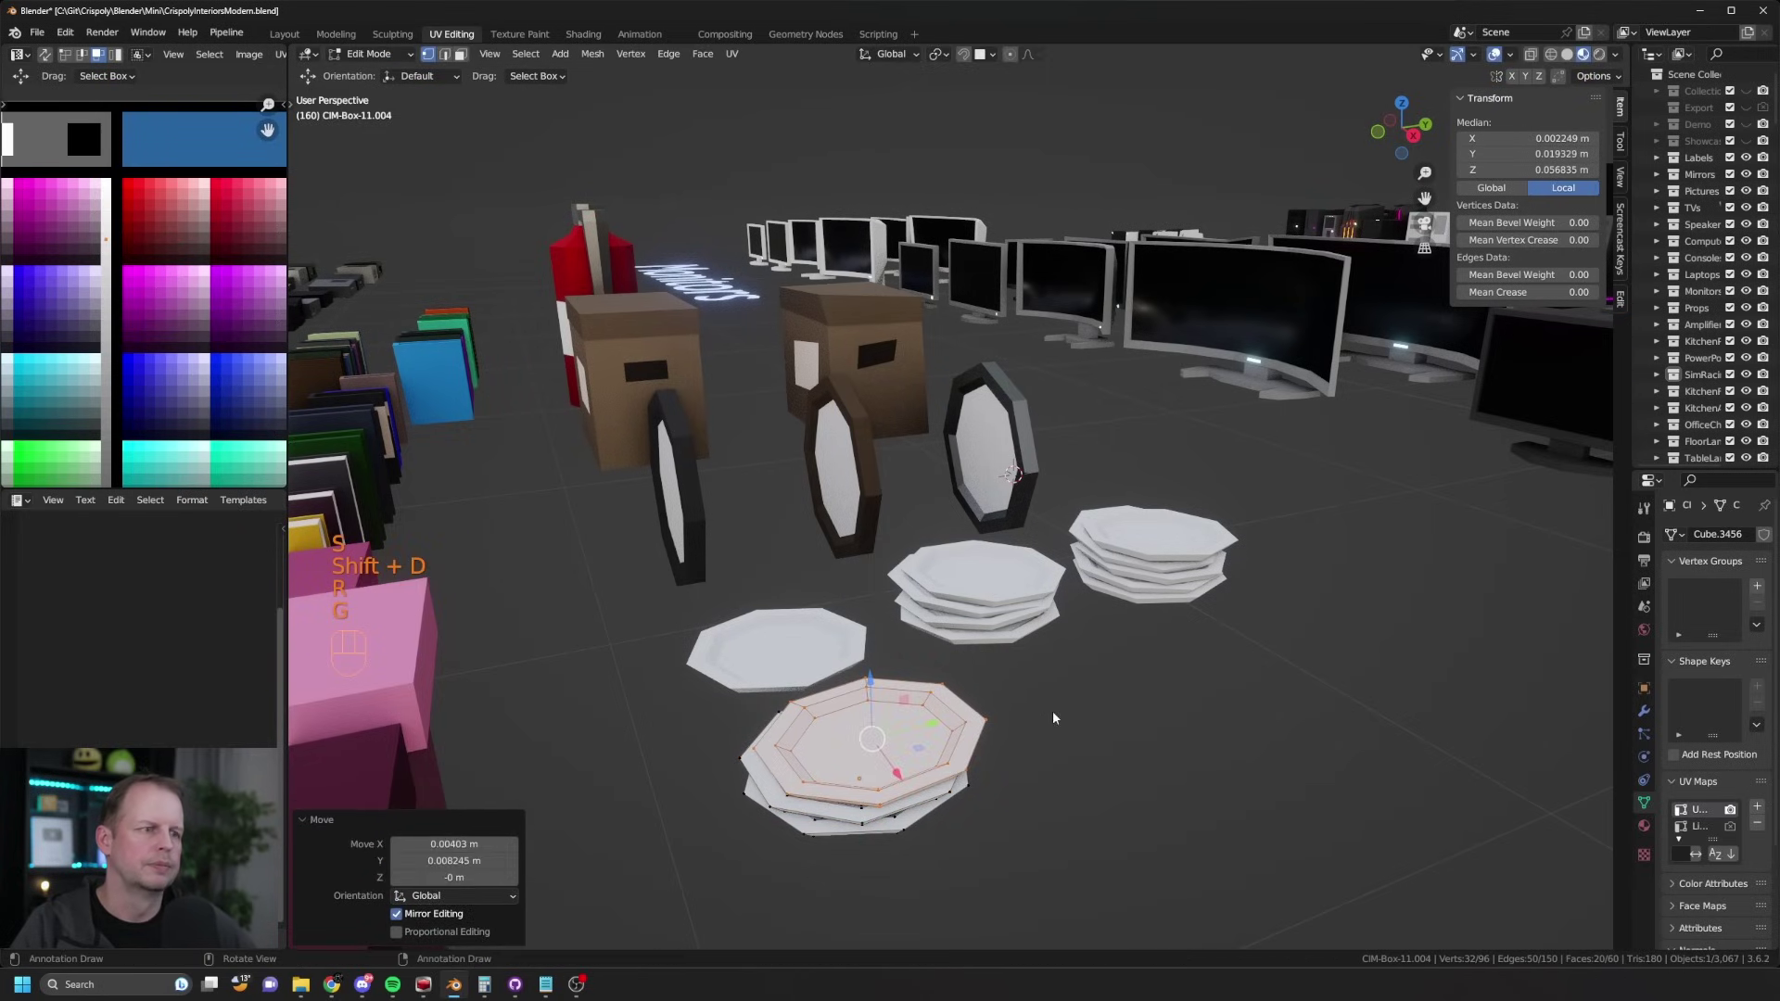
key("Tab")
Step: Rename the red fire extinguisher as CIM-FireExtinguisher-01
middle_click_drag(1054, 718, 1070, 628)
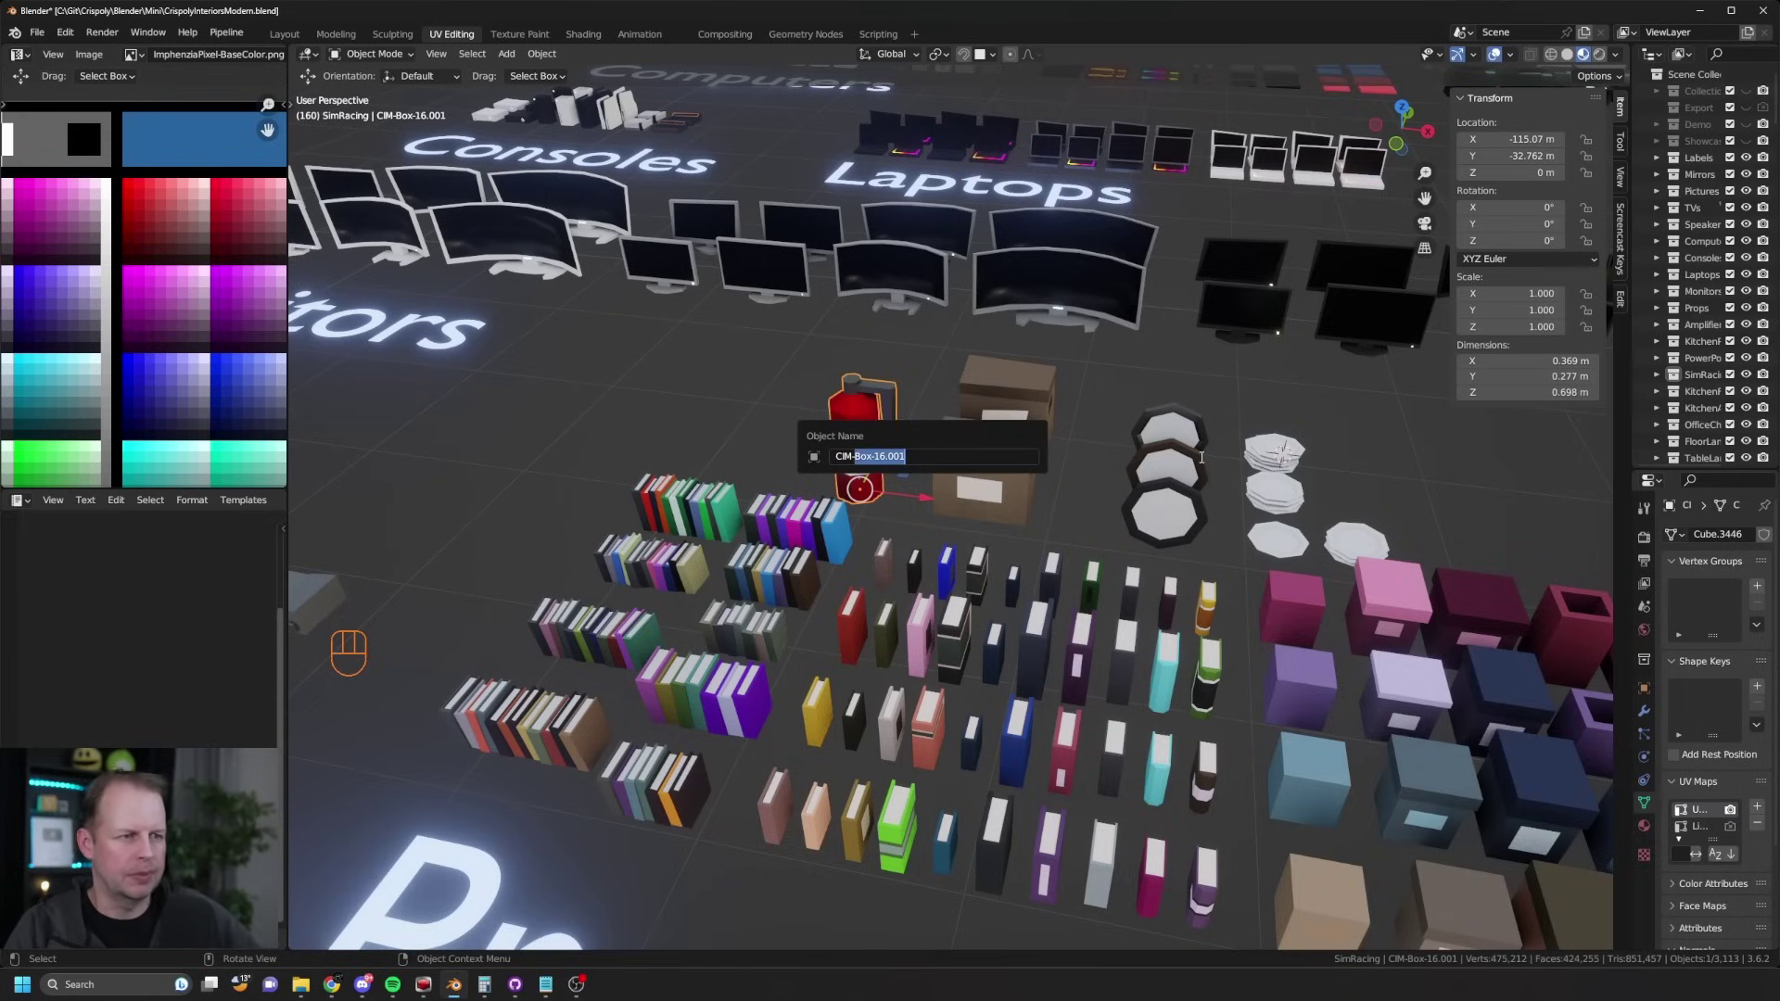
type("FireExtinguisher")
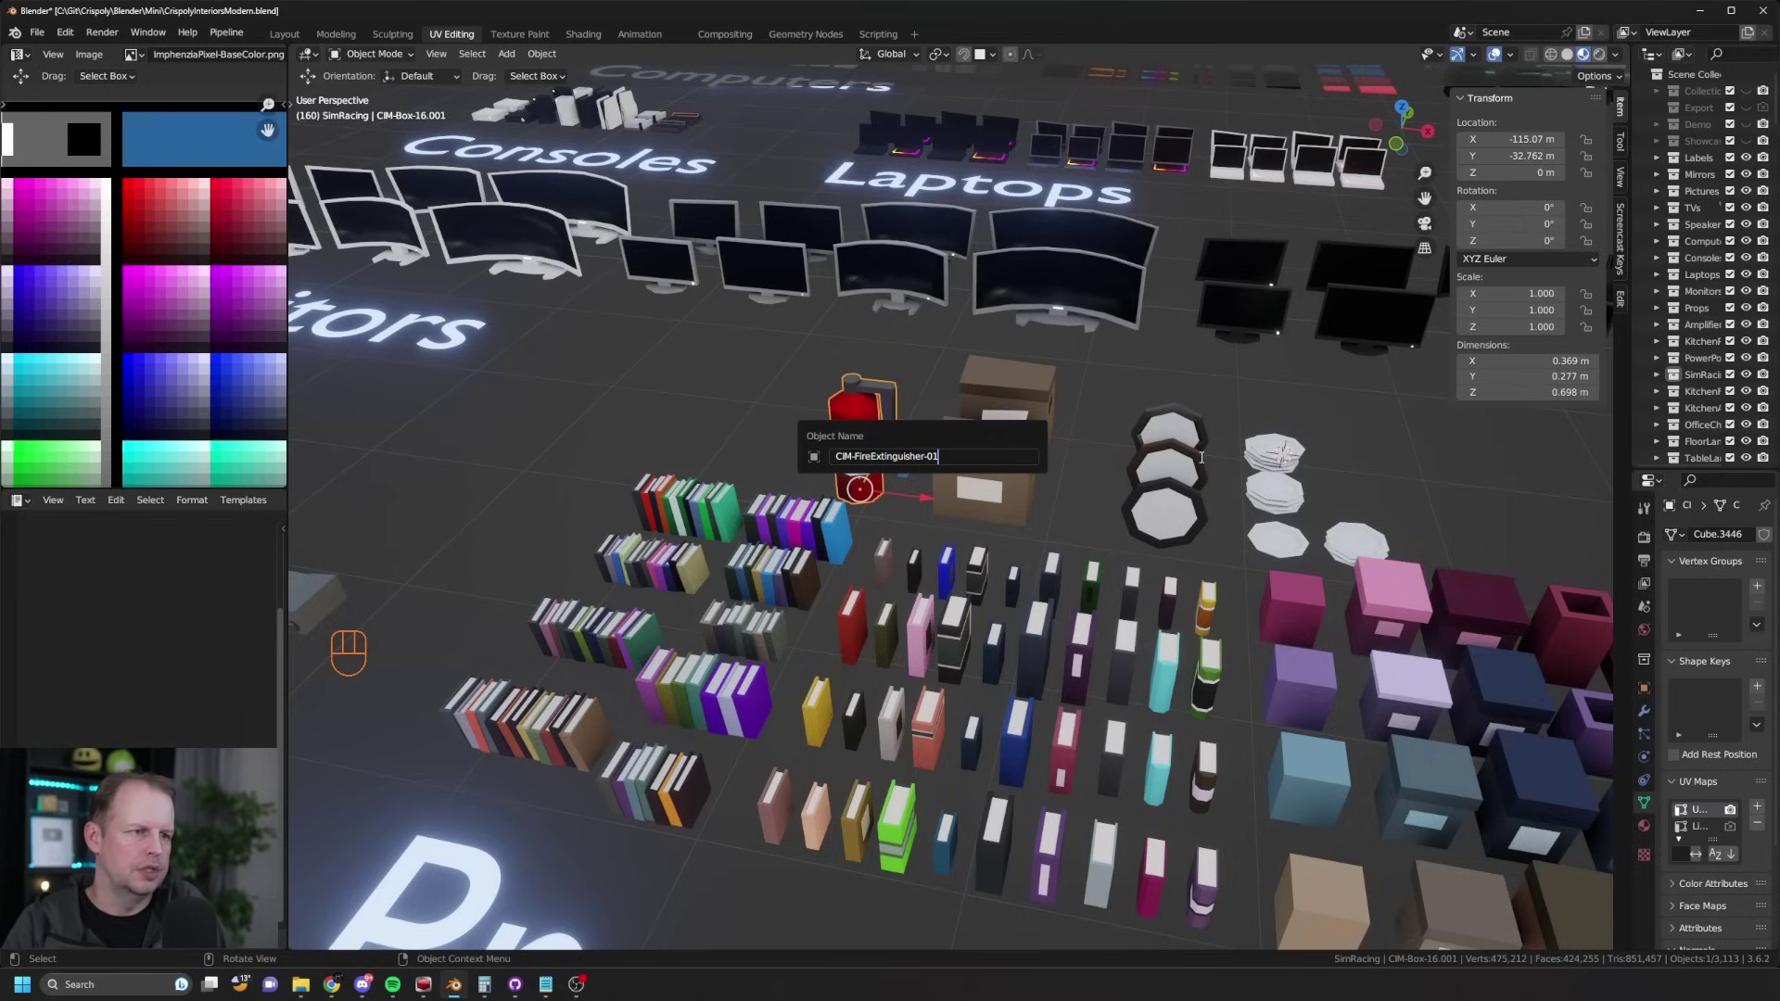
key("Return")
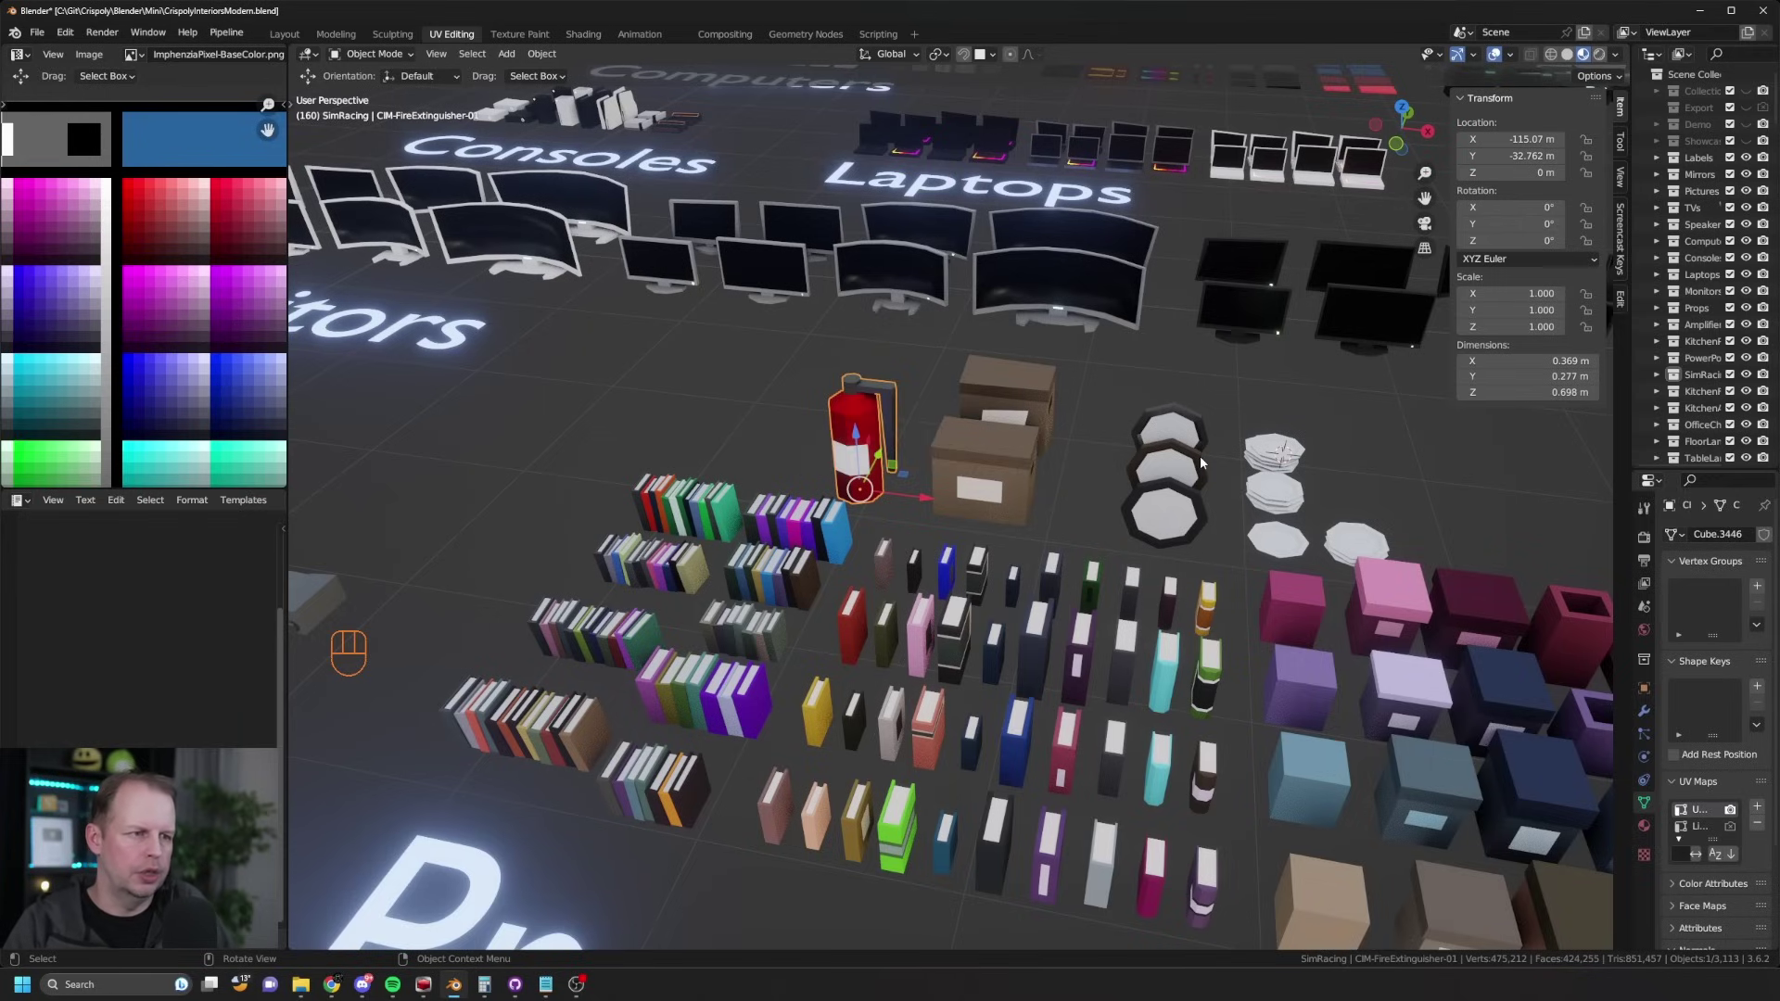
middle_click_drag(962, 405, 847, 418, "shift")
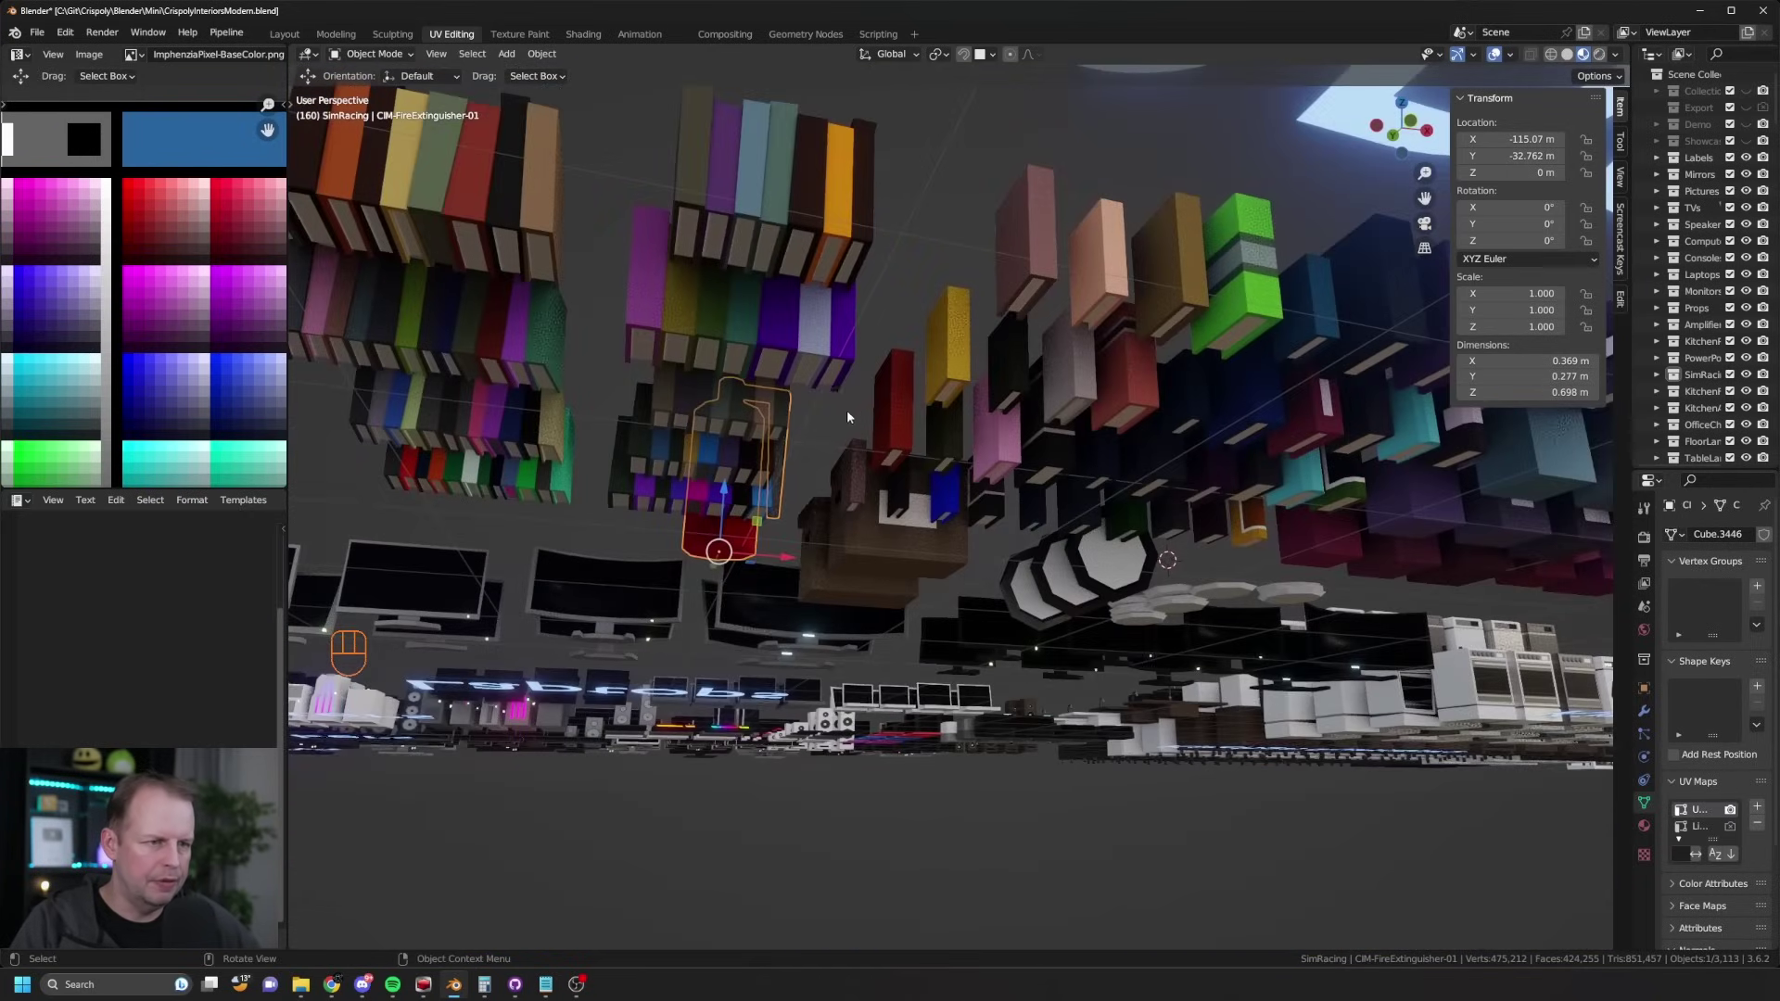
middle_click_drag(729, 531, 768, 547)
key("Tab")
scroll(768, 547, "down", 3)
key("Tab")
scroll(884, 491, "down", 4)
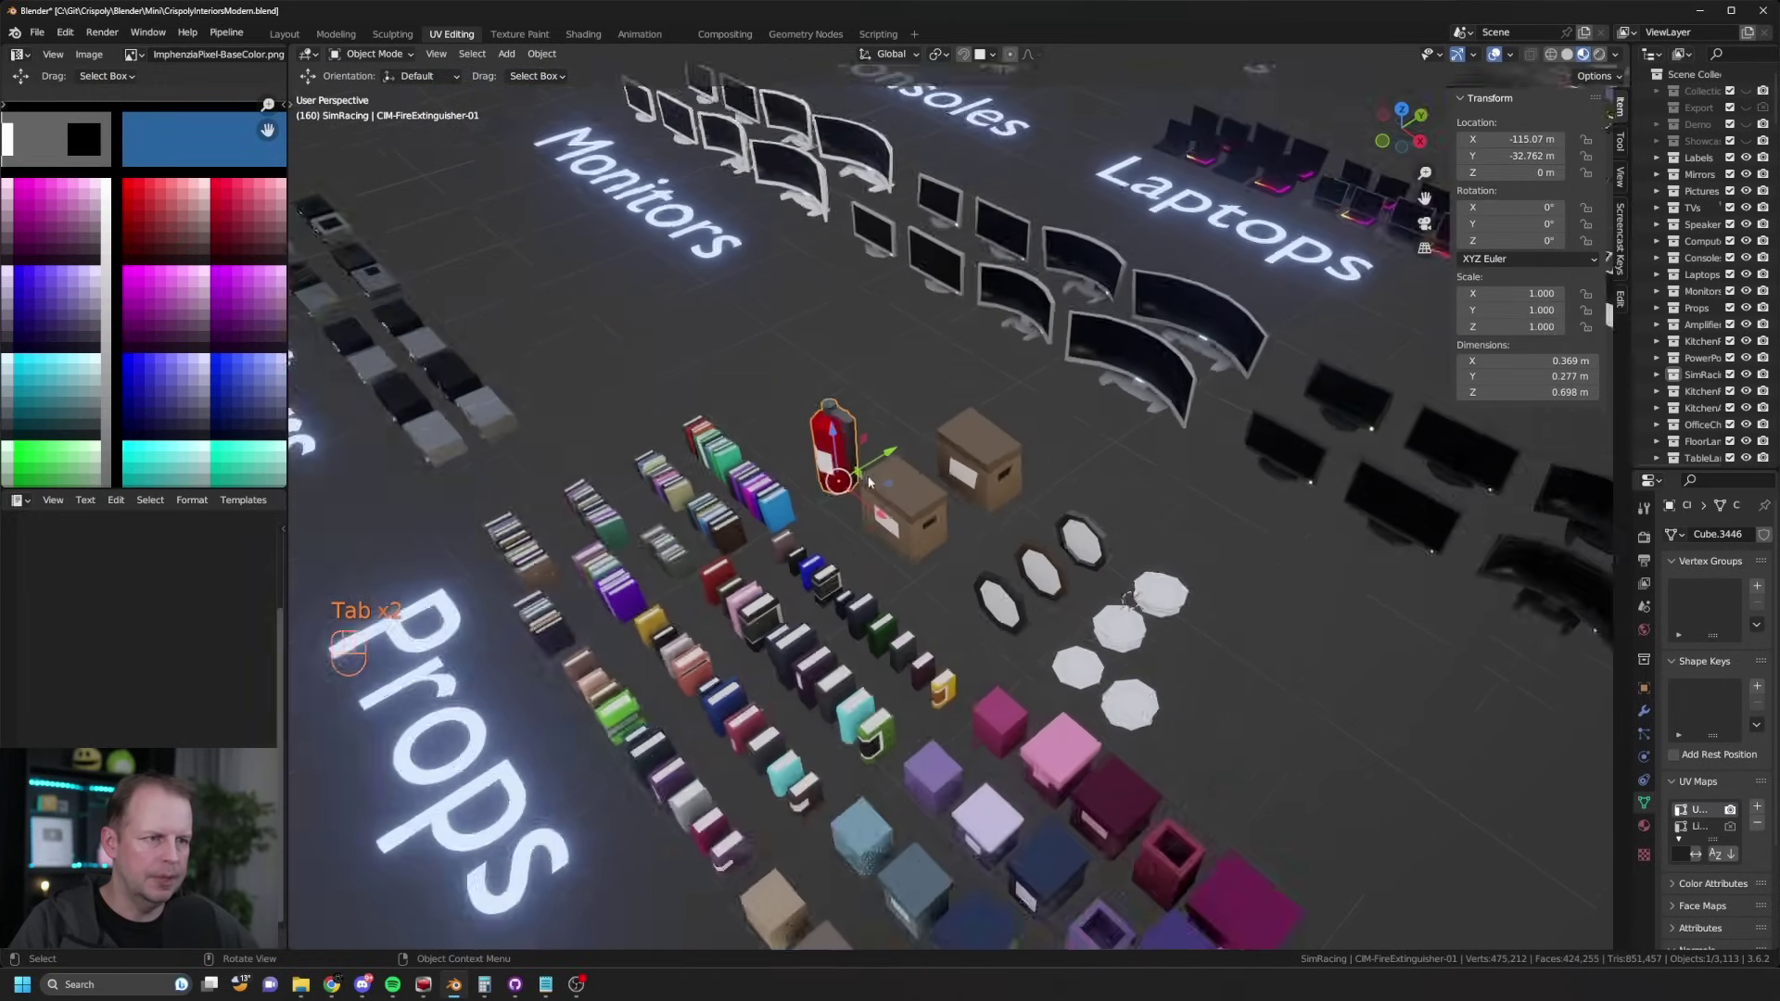
key("g")
key("ctrl")
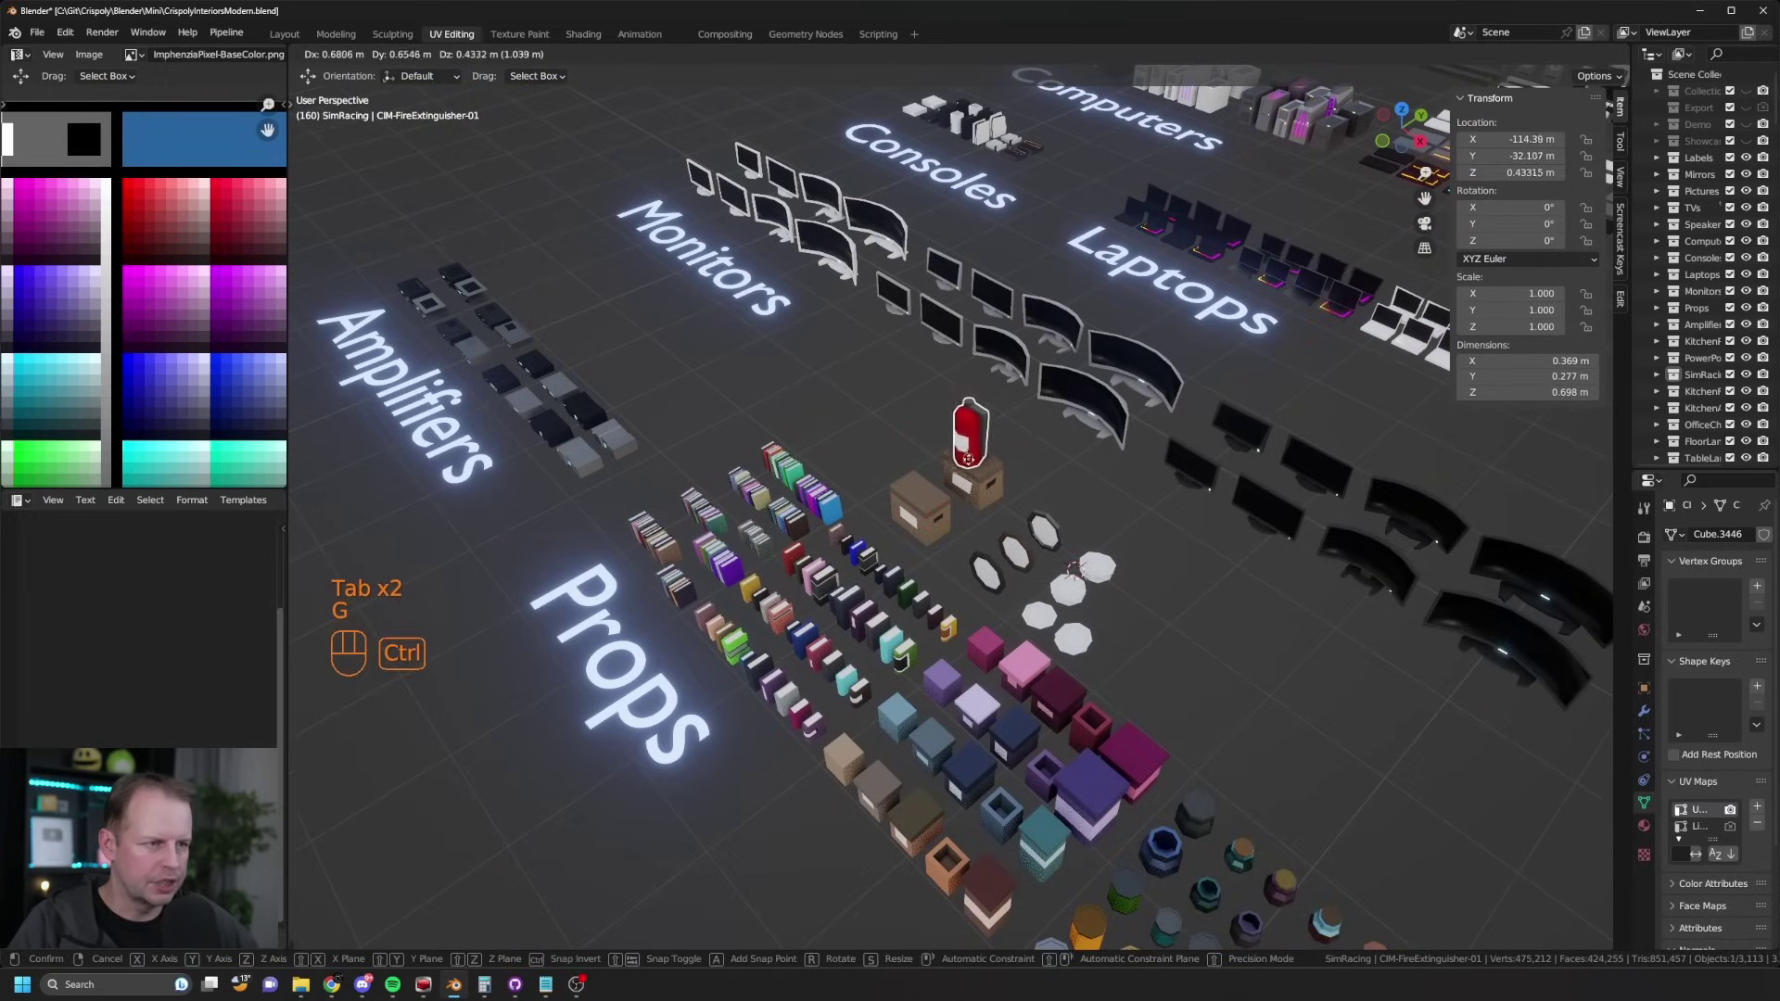
right_click(969, 461)
Step: Rename the cardboard box nearest the fire extinguisher as CIM-RemovalBox-01 and copy that name for reuse
scroll(959, 482, "up", 2)
left_click(946, 513)
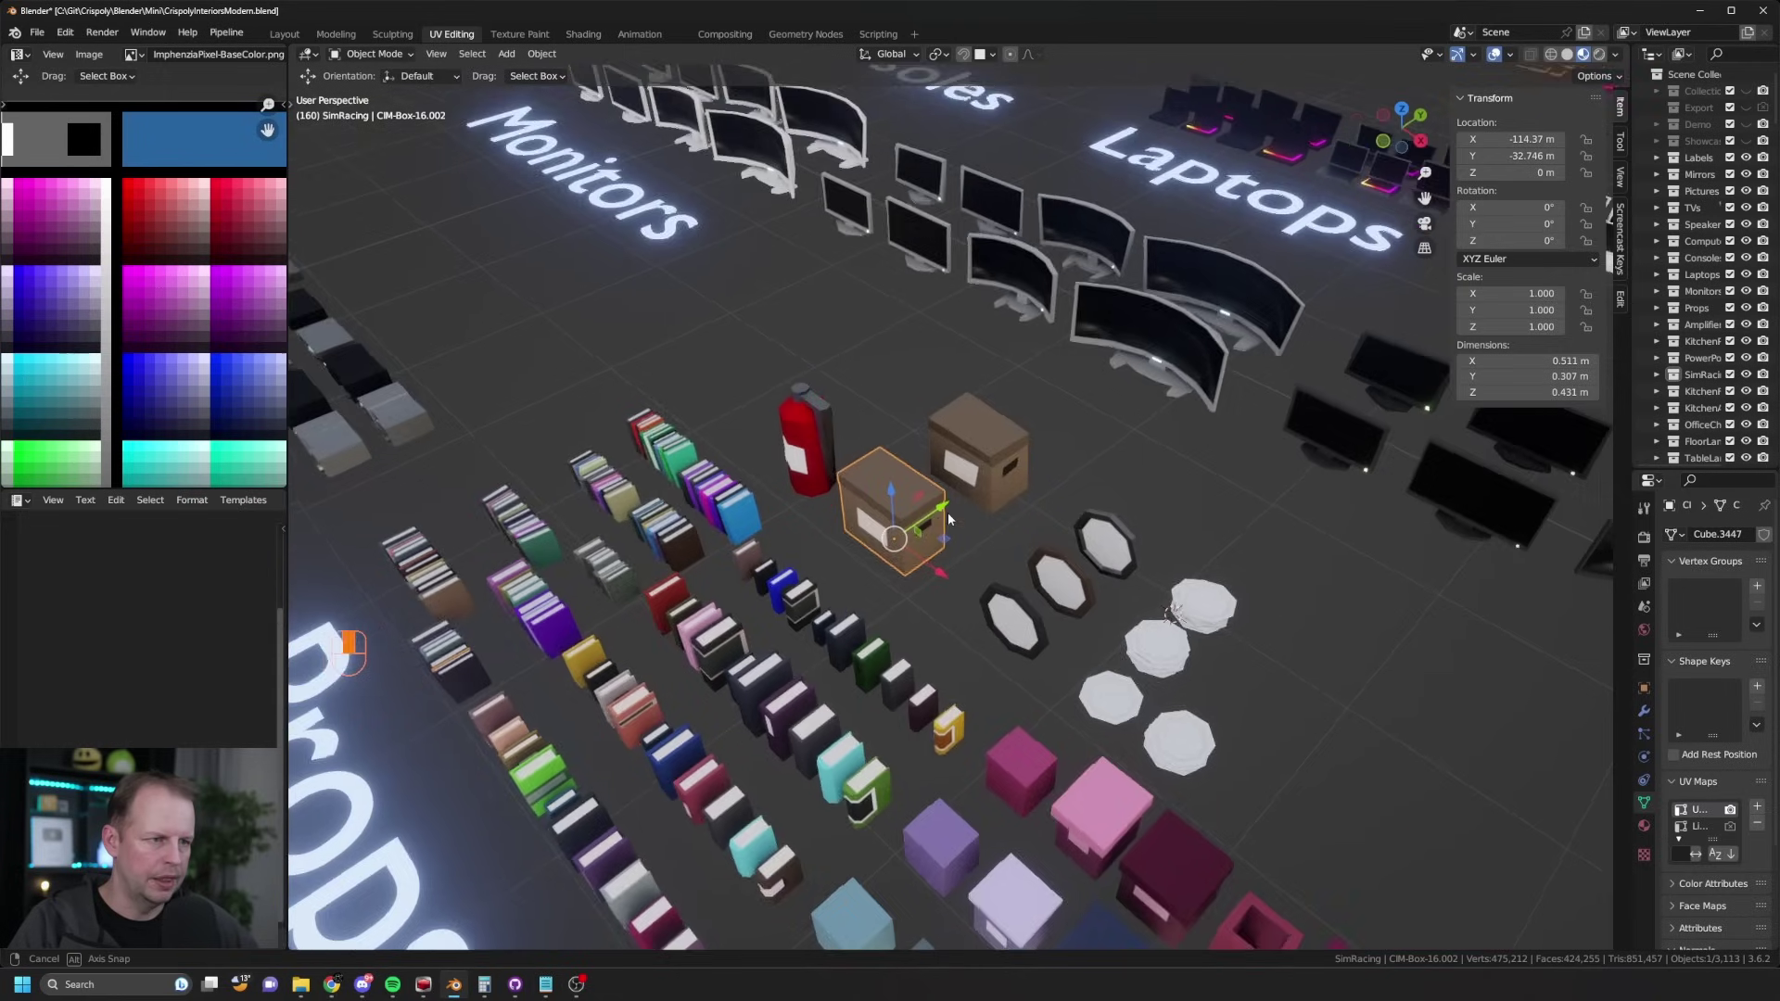
key("F2")
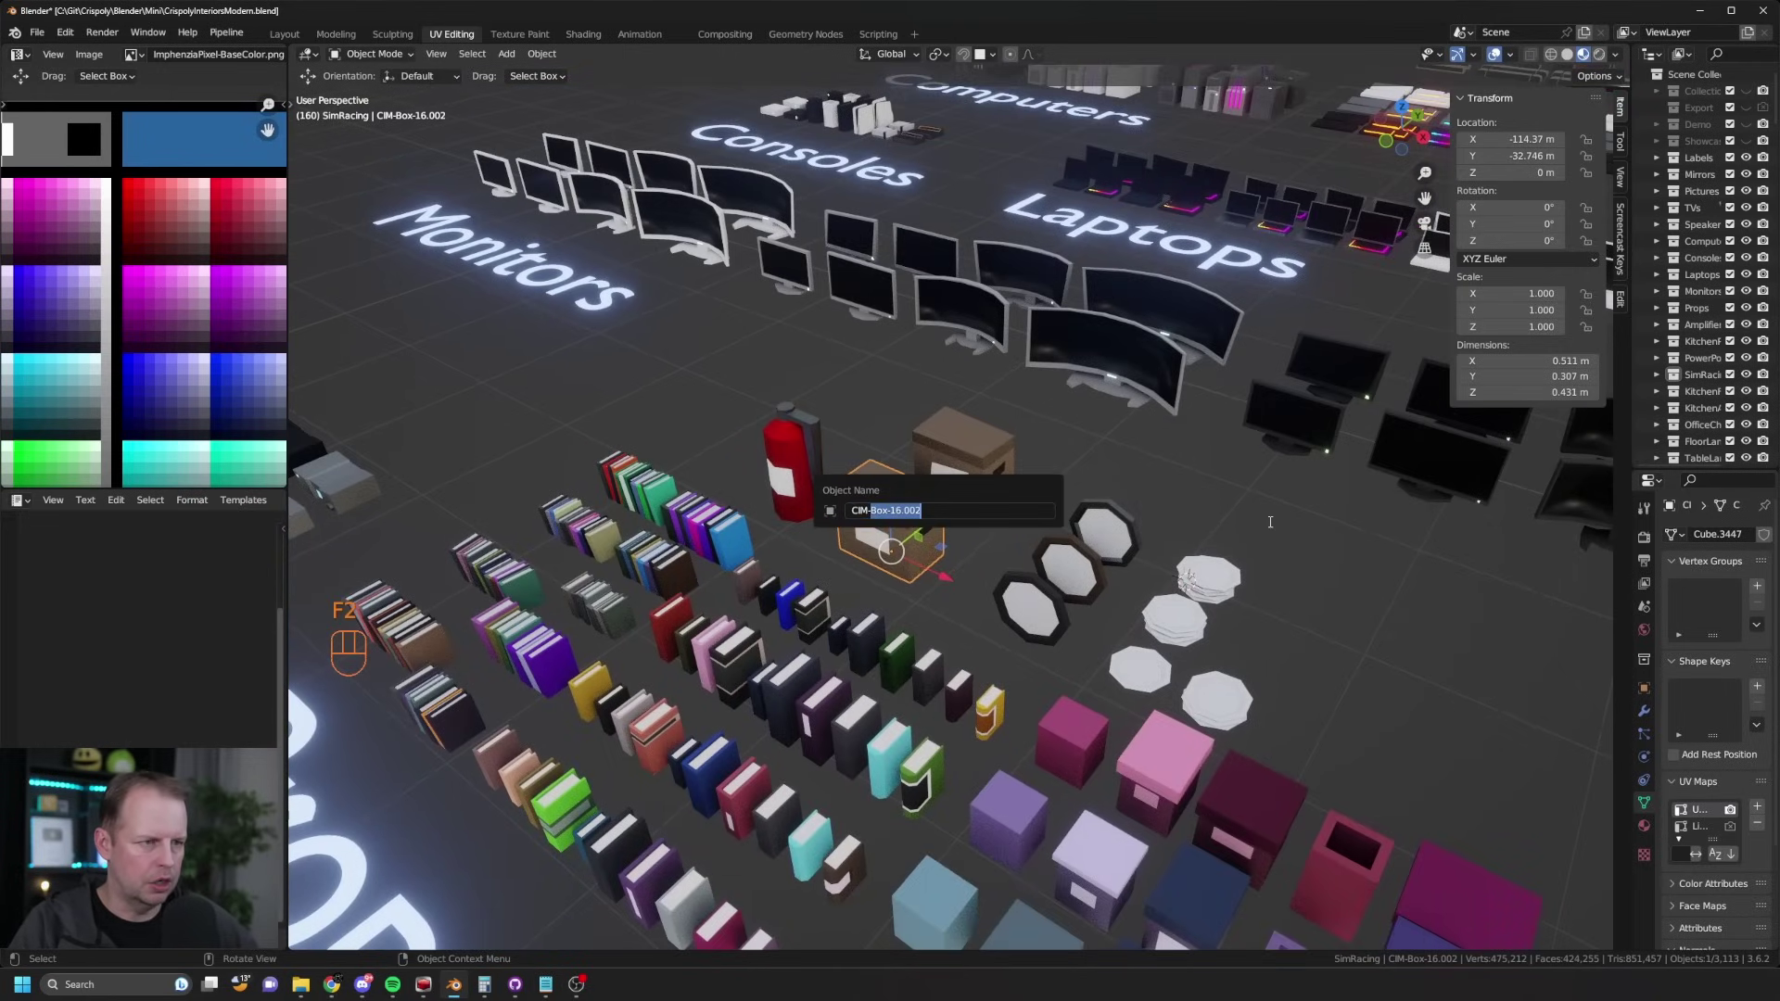
type("RemovalB")
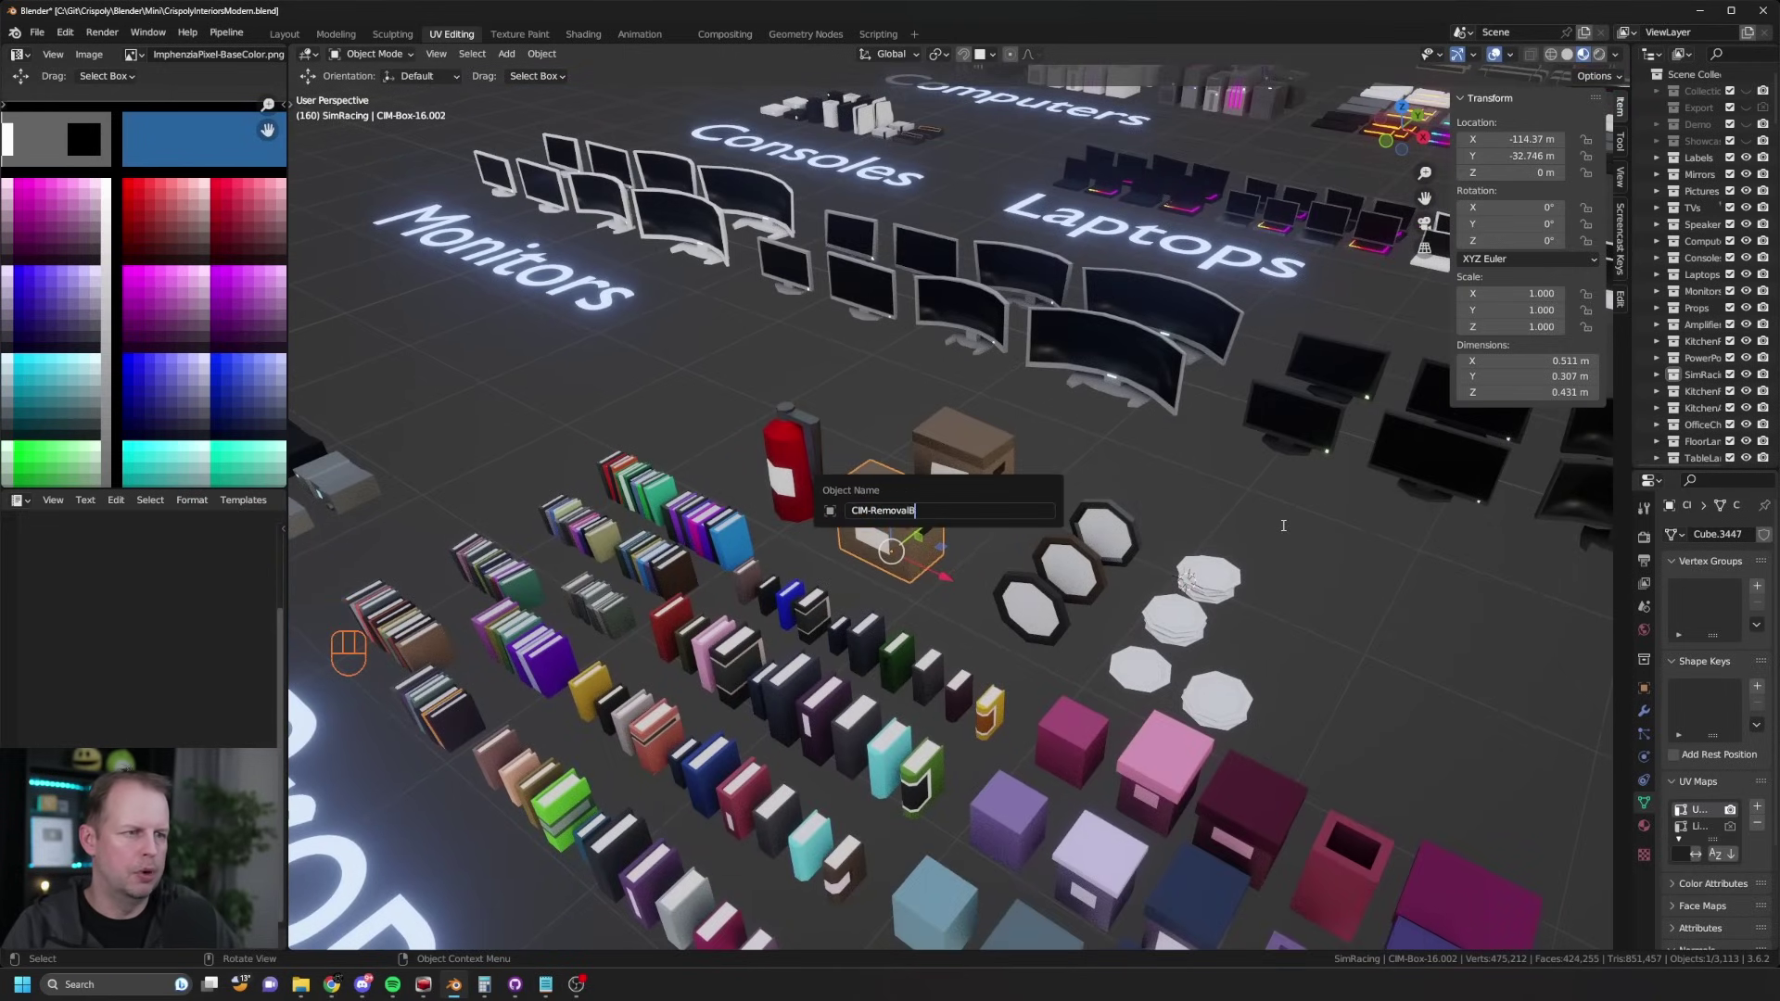
type("ox-01")
key("ctrl+a")
key("ctrl+c")
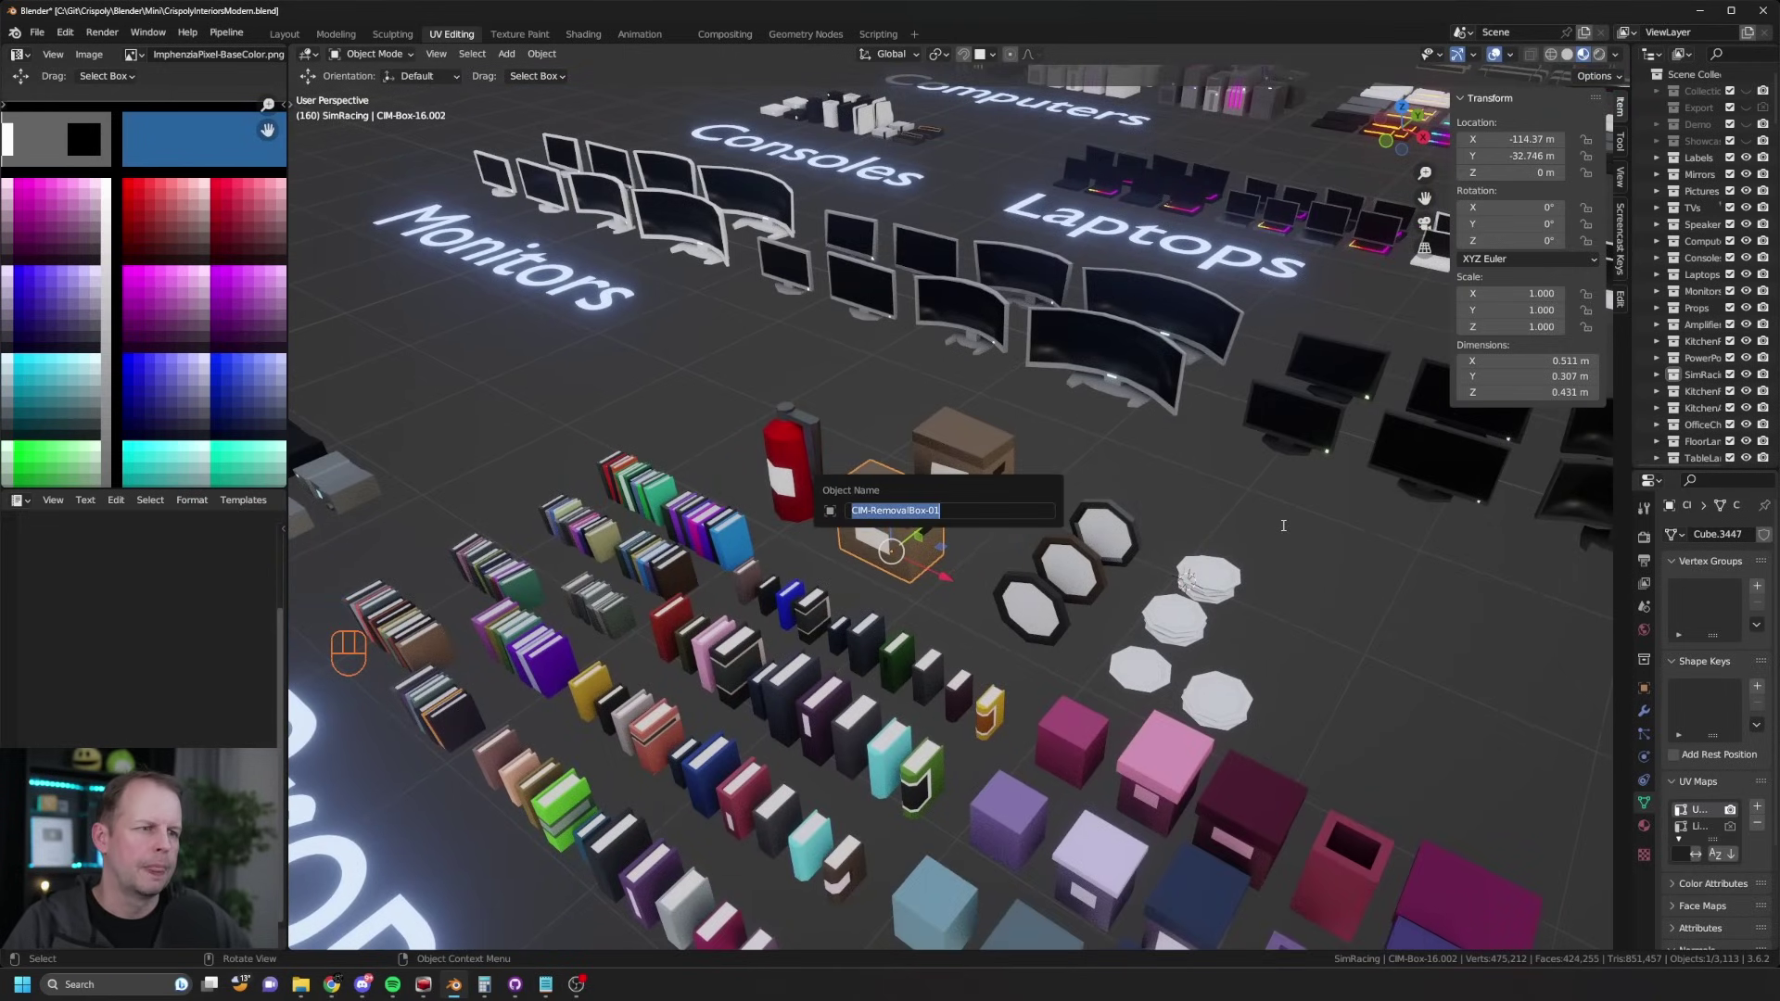
key("Return")
Step: Rename the rear cardboard box as CIMW-RemovalBox-01, based on the copied name
left_click(965, 477)
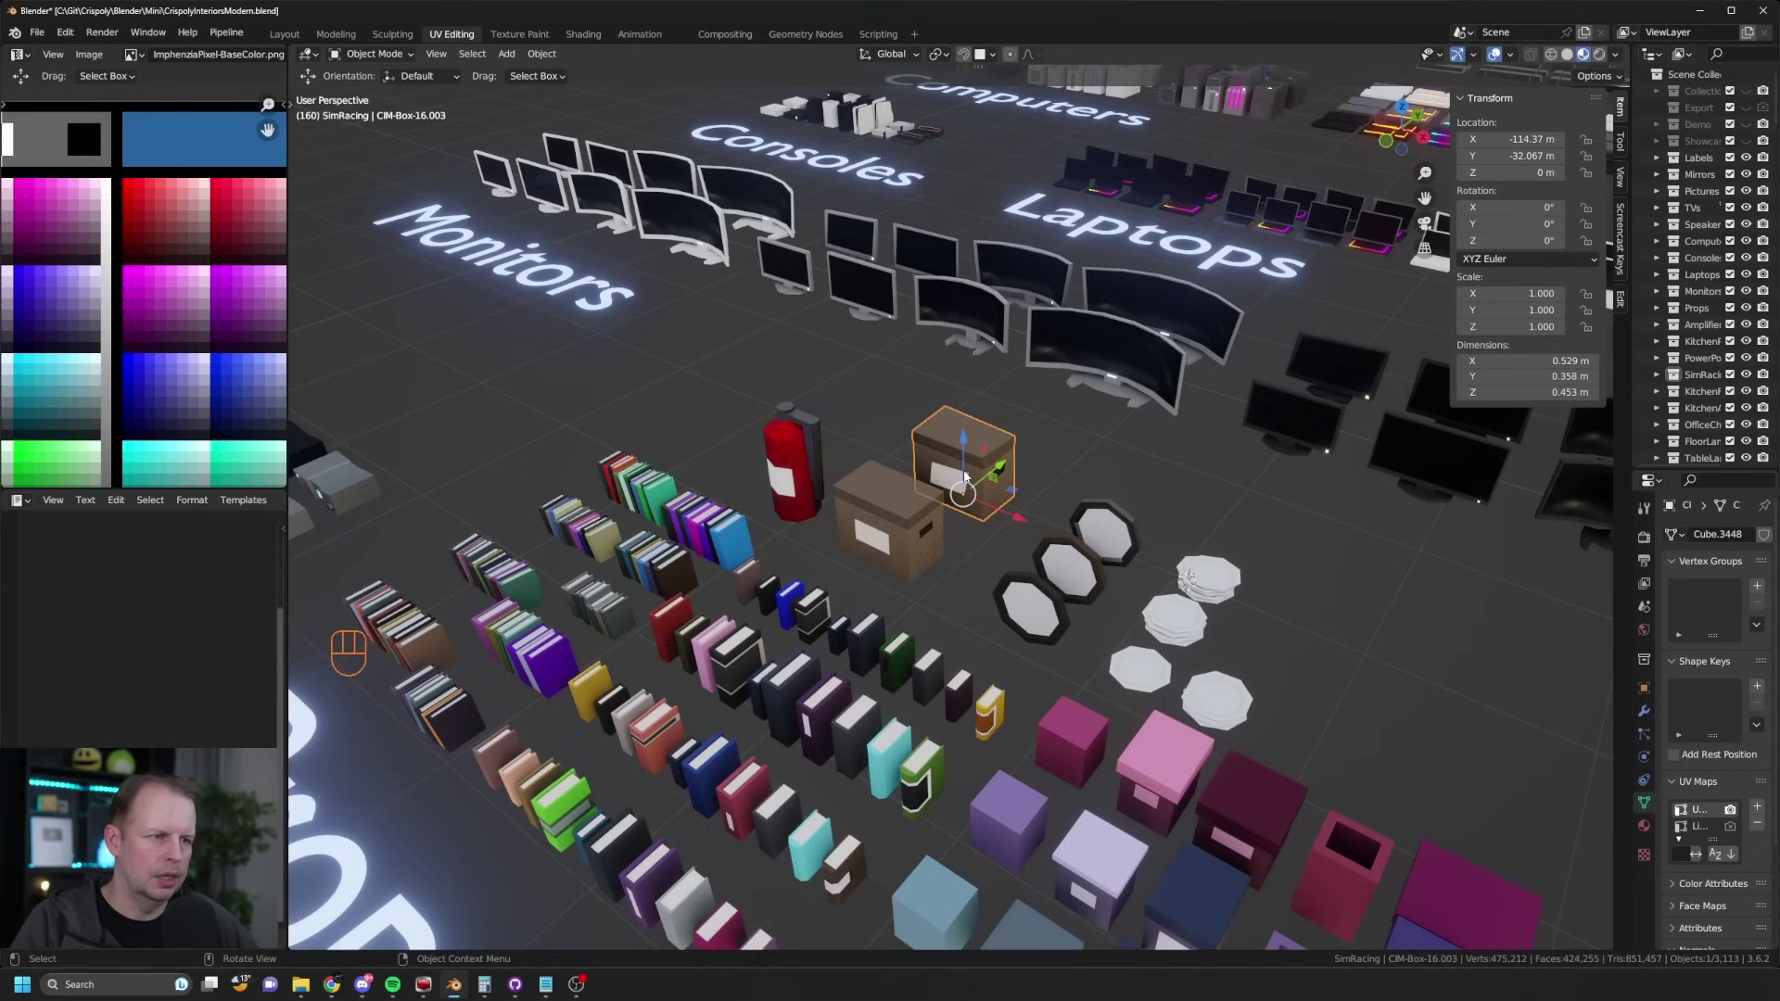
key("F2")
key("ctrl+v")
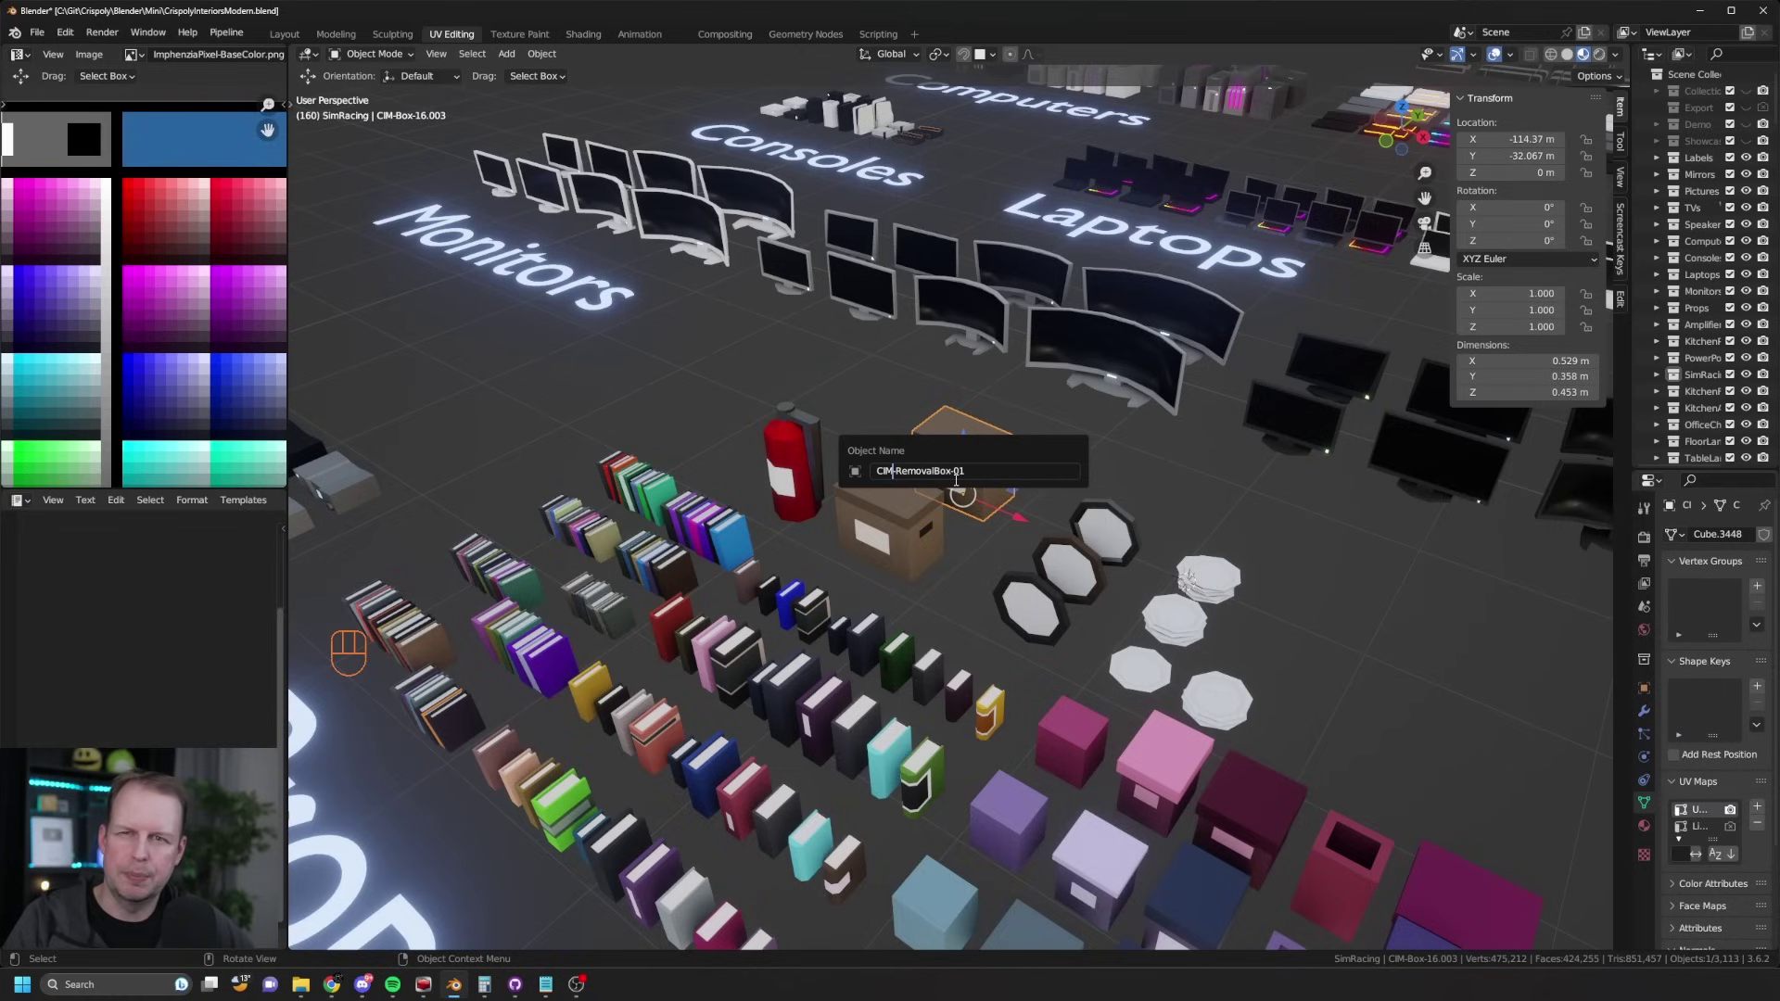
key("shift")
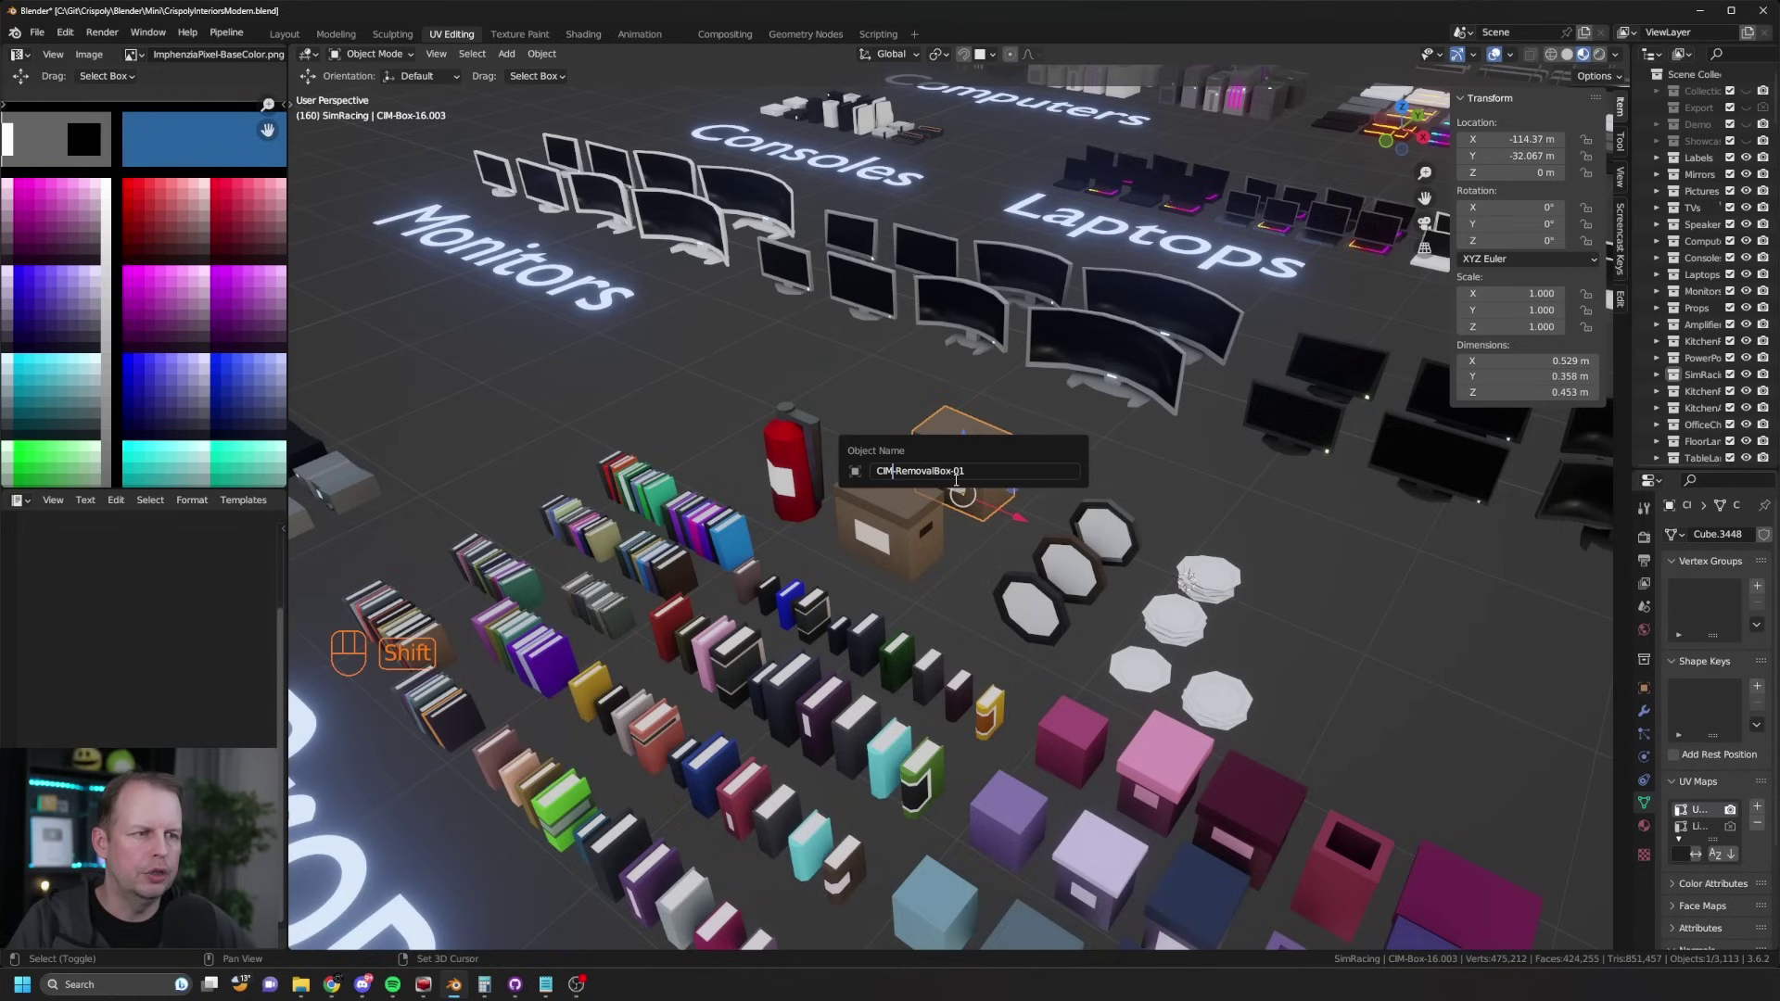
type("W")
key("Return")
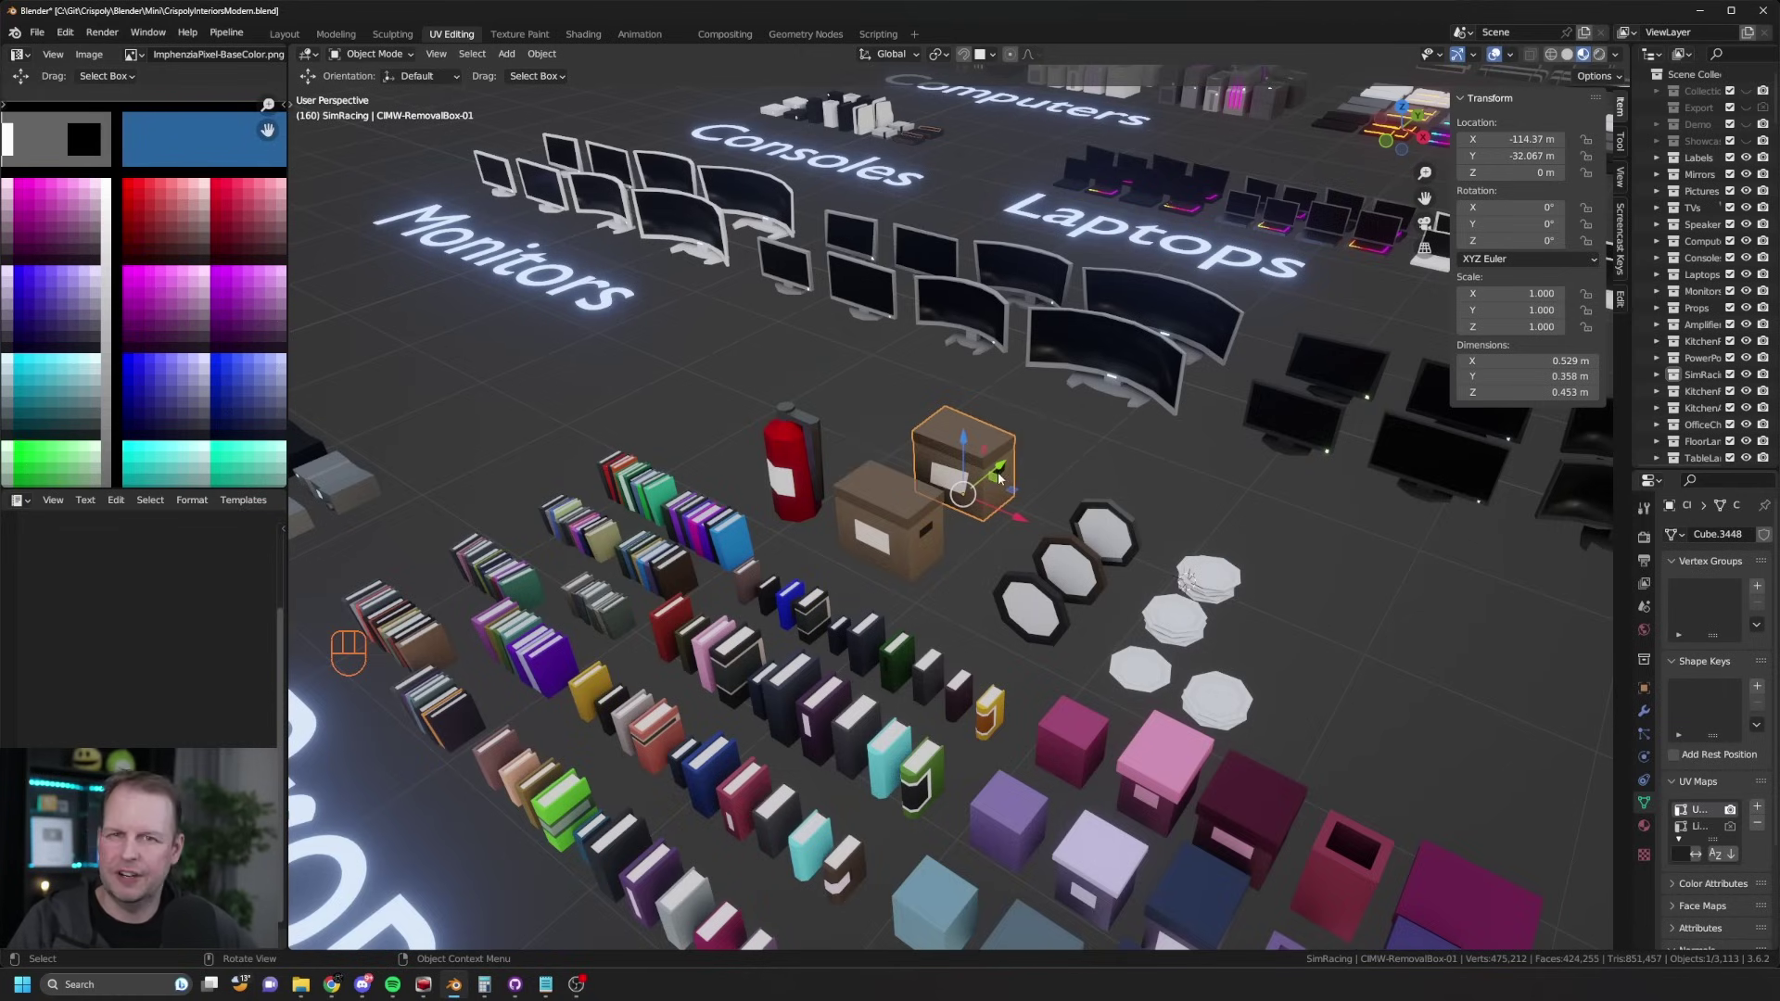
Step: Rename the front black-framed clock as CIM-Clock-01-Black and copy that name for reuse
left_click(1041, 614)
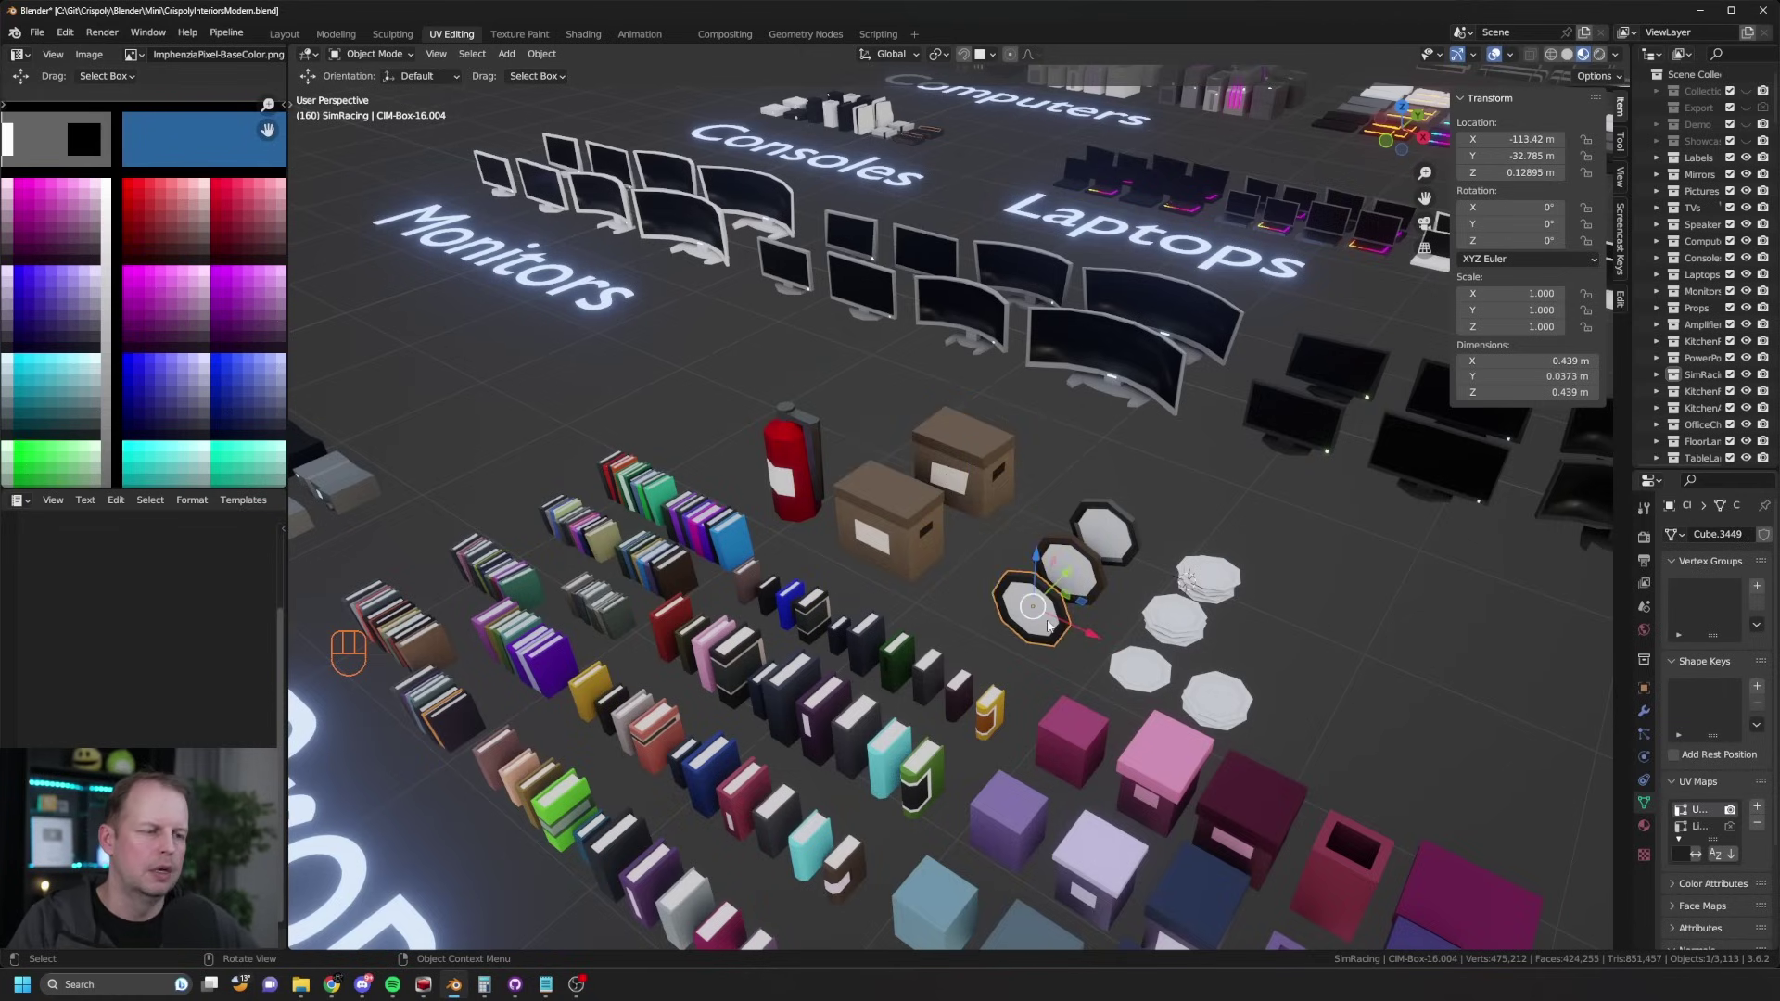
key("F2")
type("CIM-Clock-01-Black")
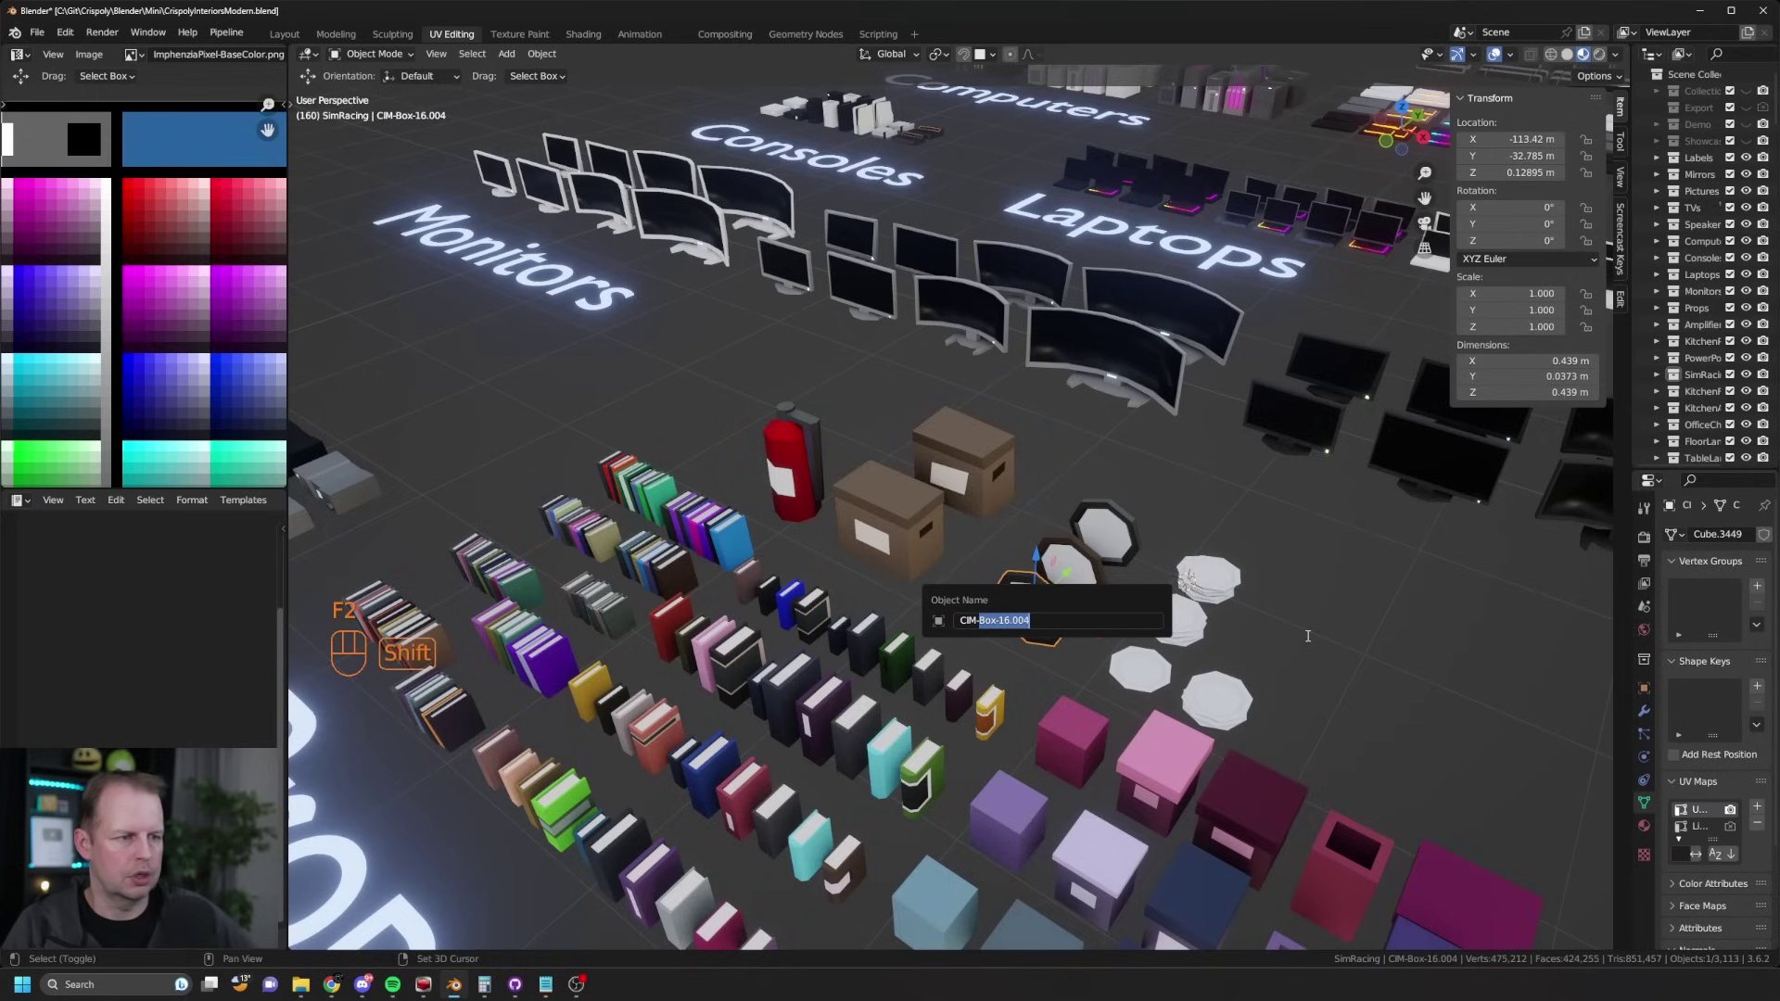
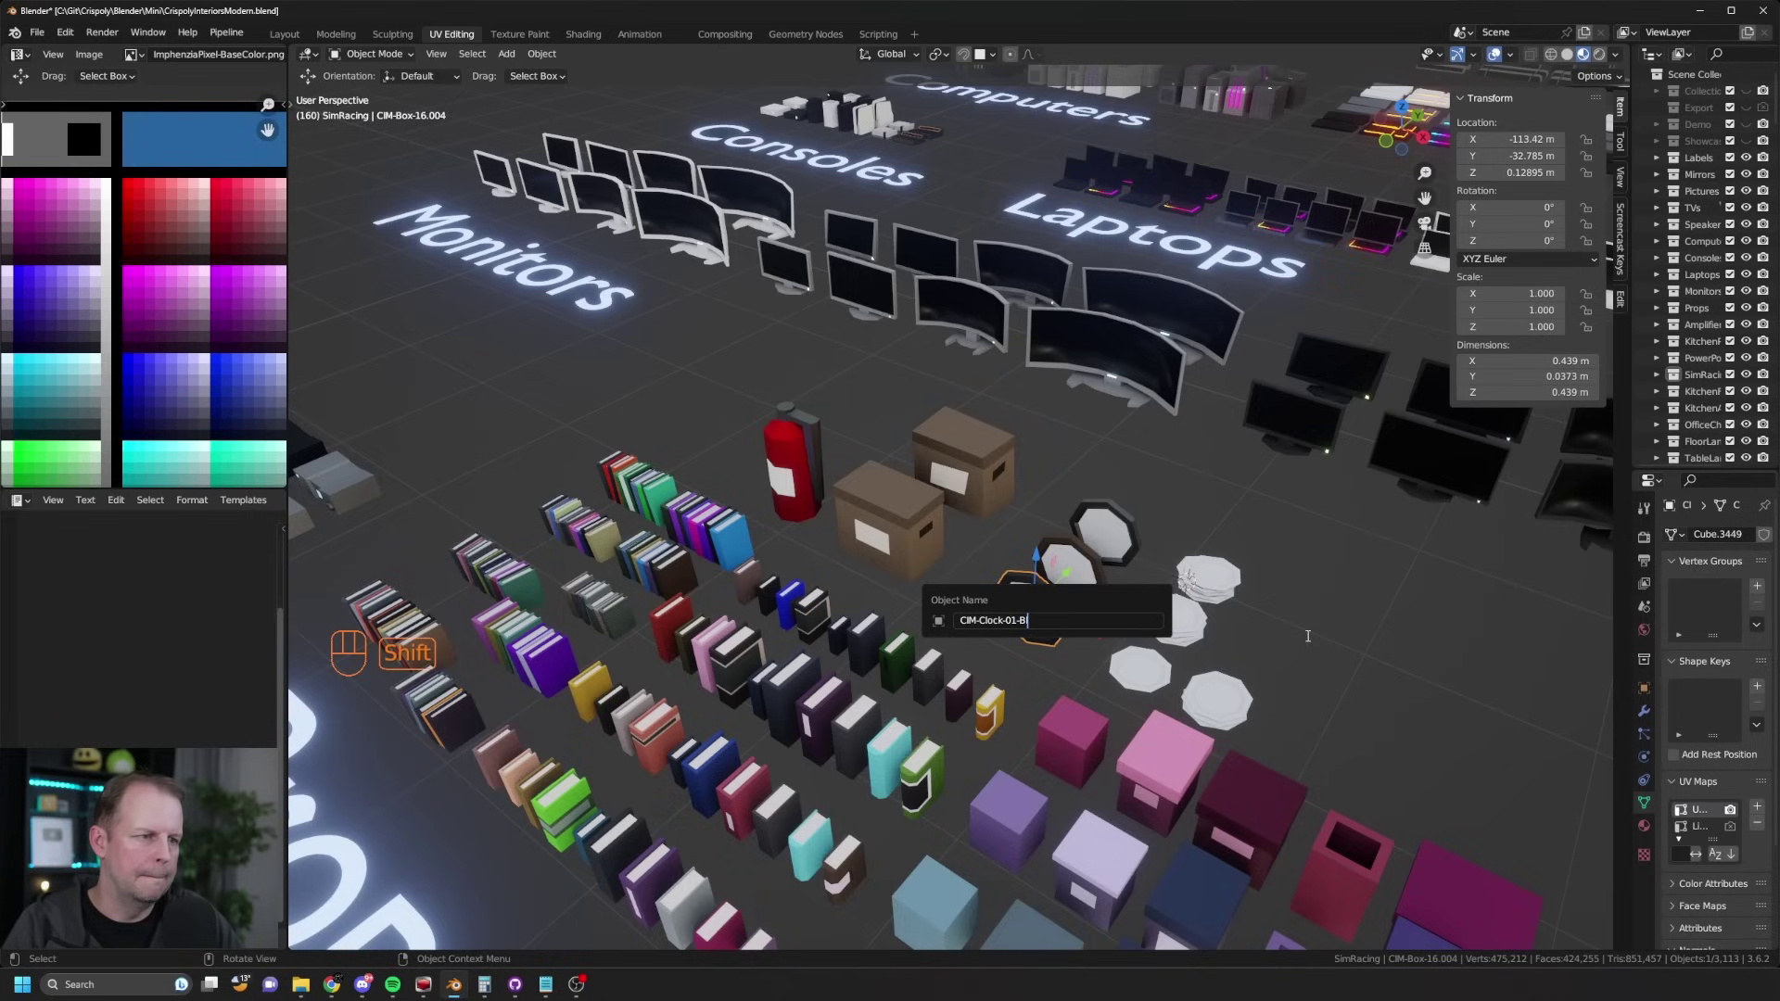
key("ctrl+a")
key("ctrl+c")
key("Return")
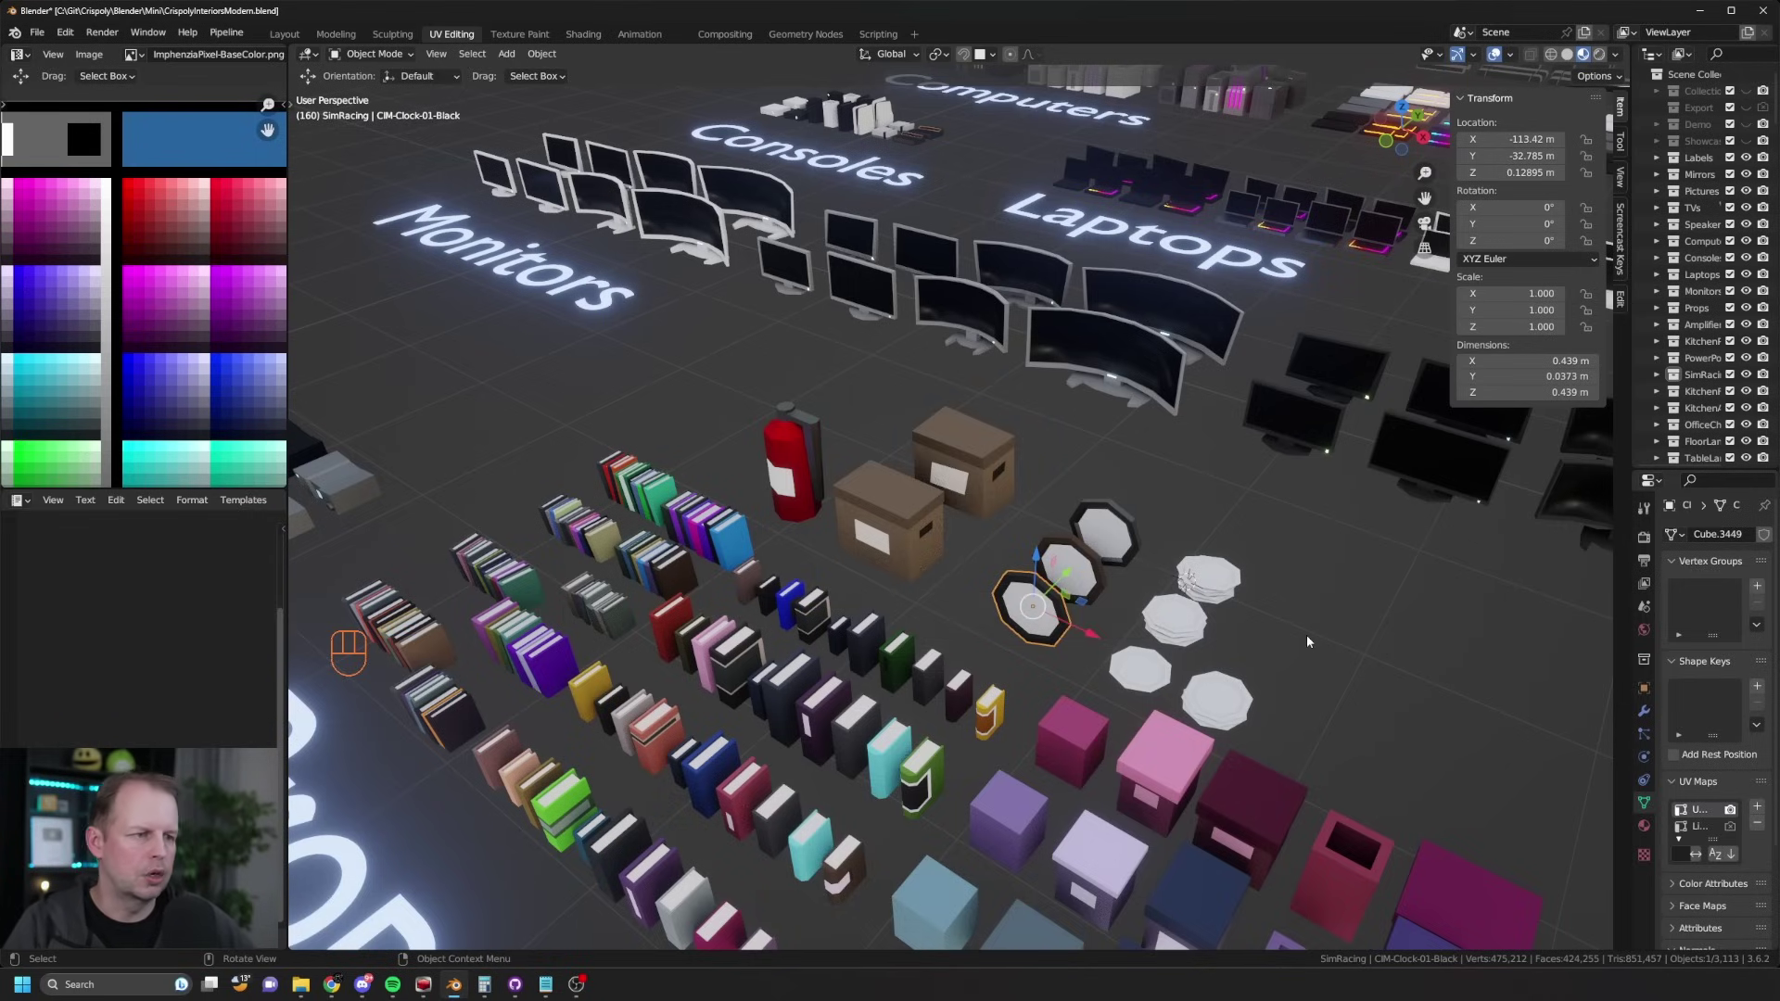
Step: Rename the middle, brown-framed clock as CIM-Clock-01-Brown, based on the copied name
left_click(1094, 565)
key("F2")
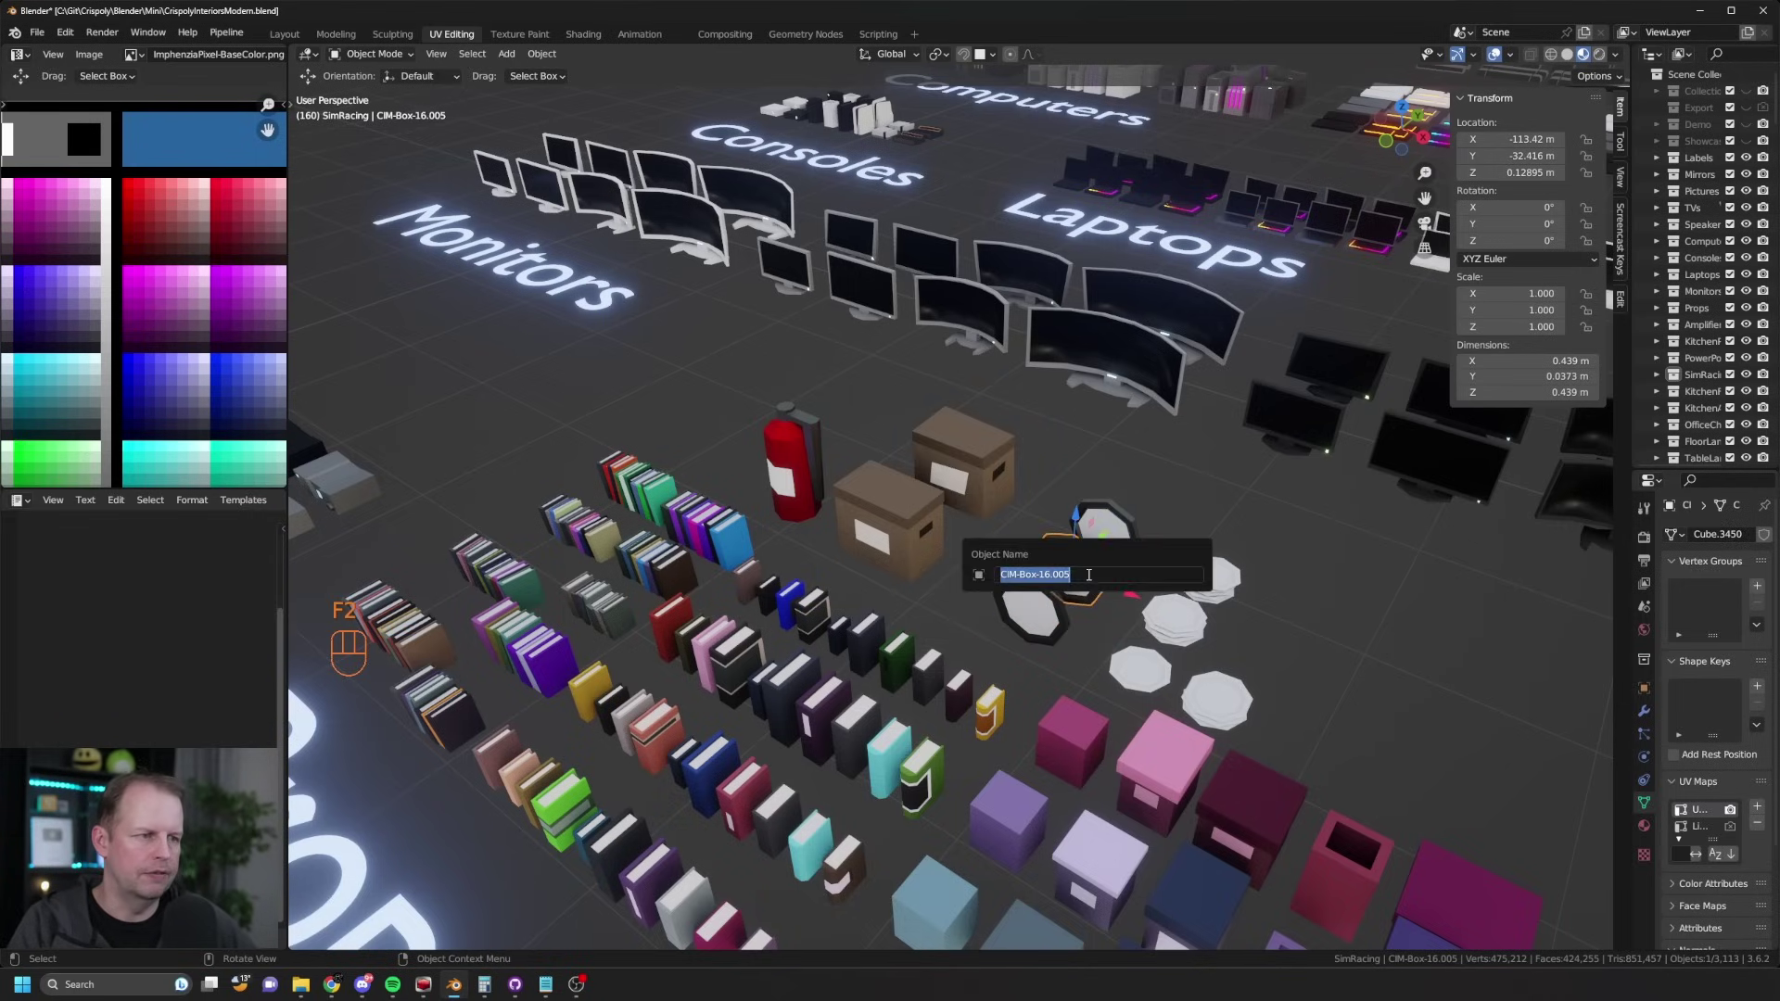
key("ctrl+v")
key("BackSpace")
key("BackSpace")
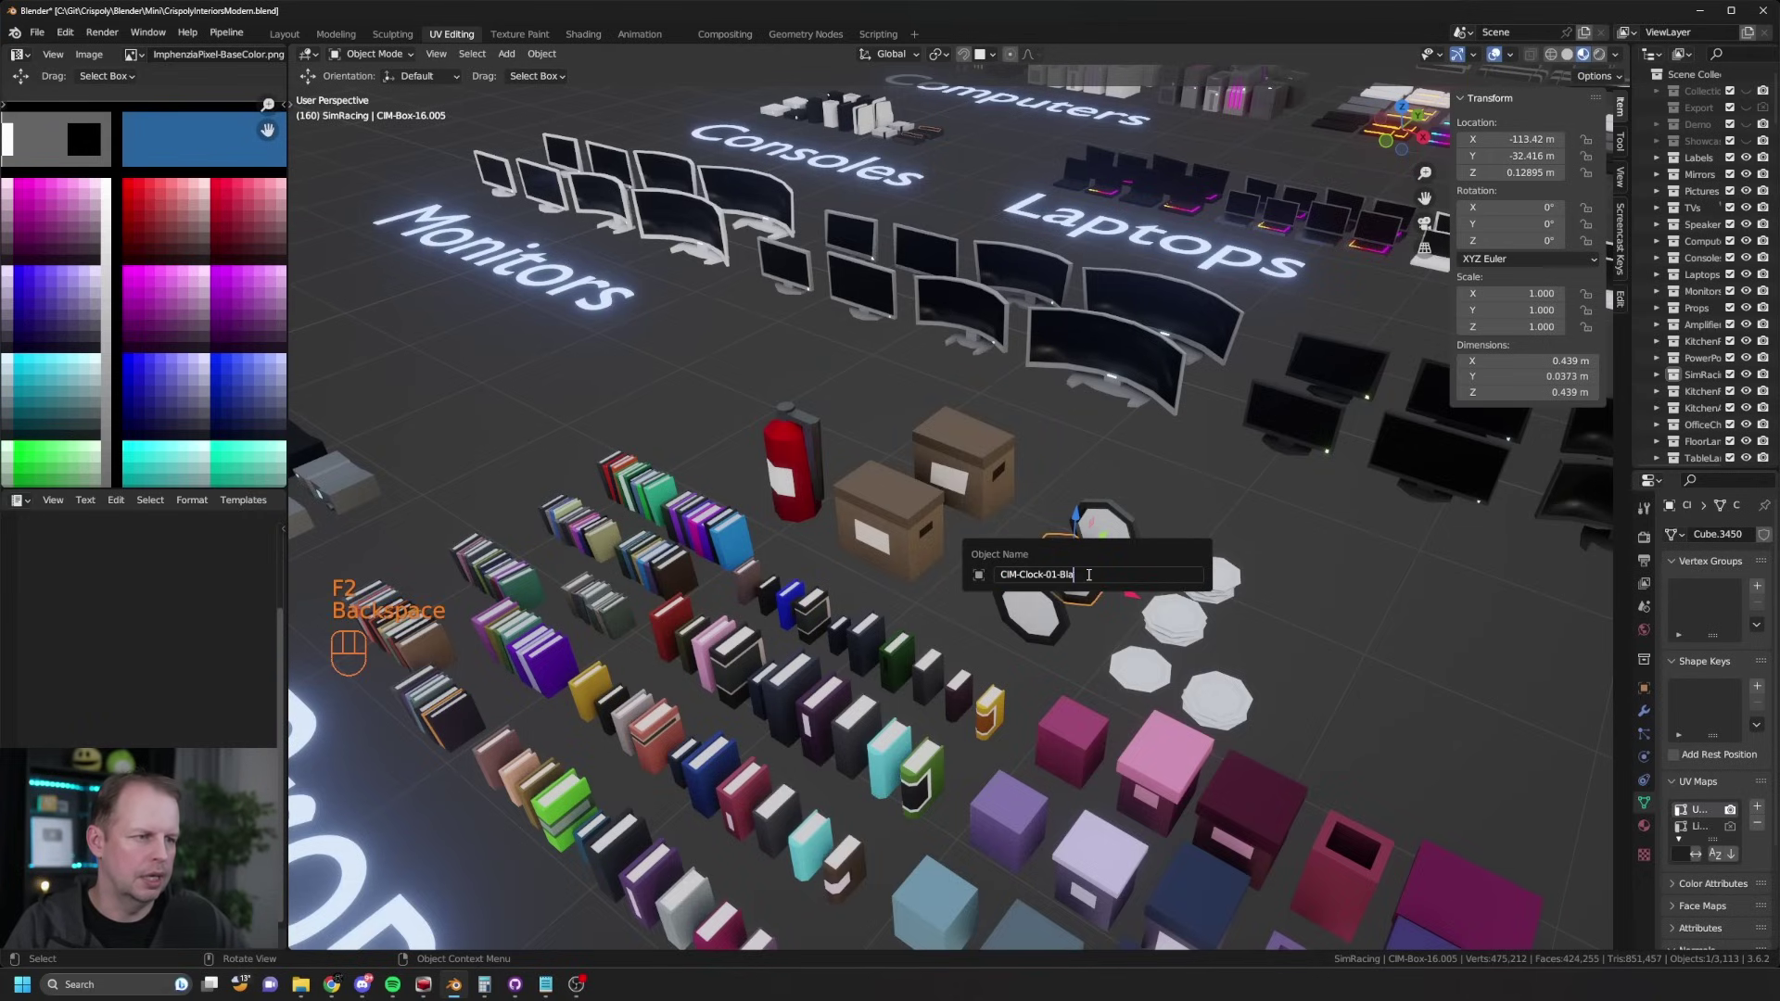
type("Brown")
key("Return")
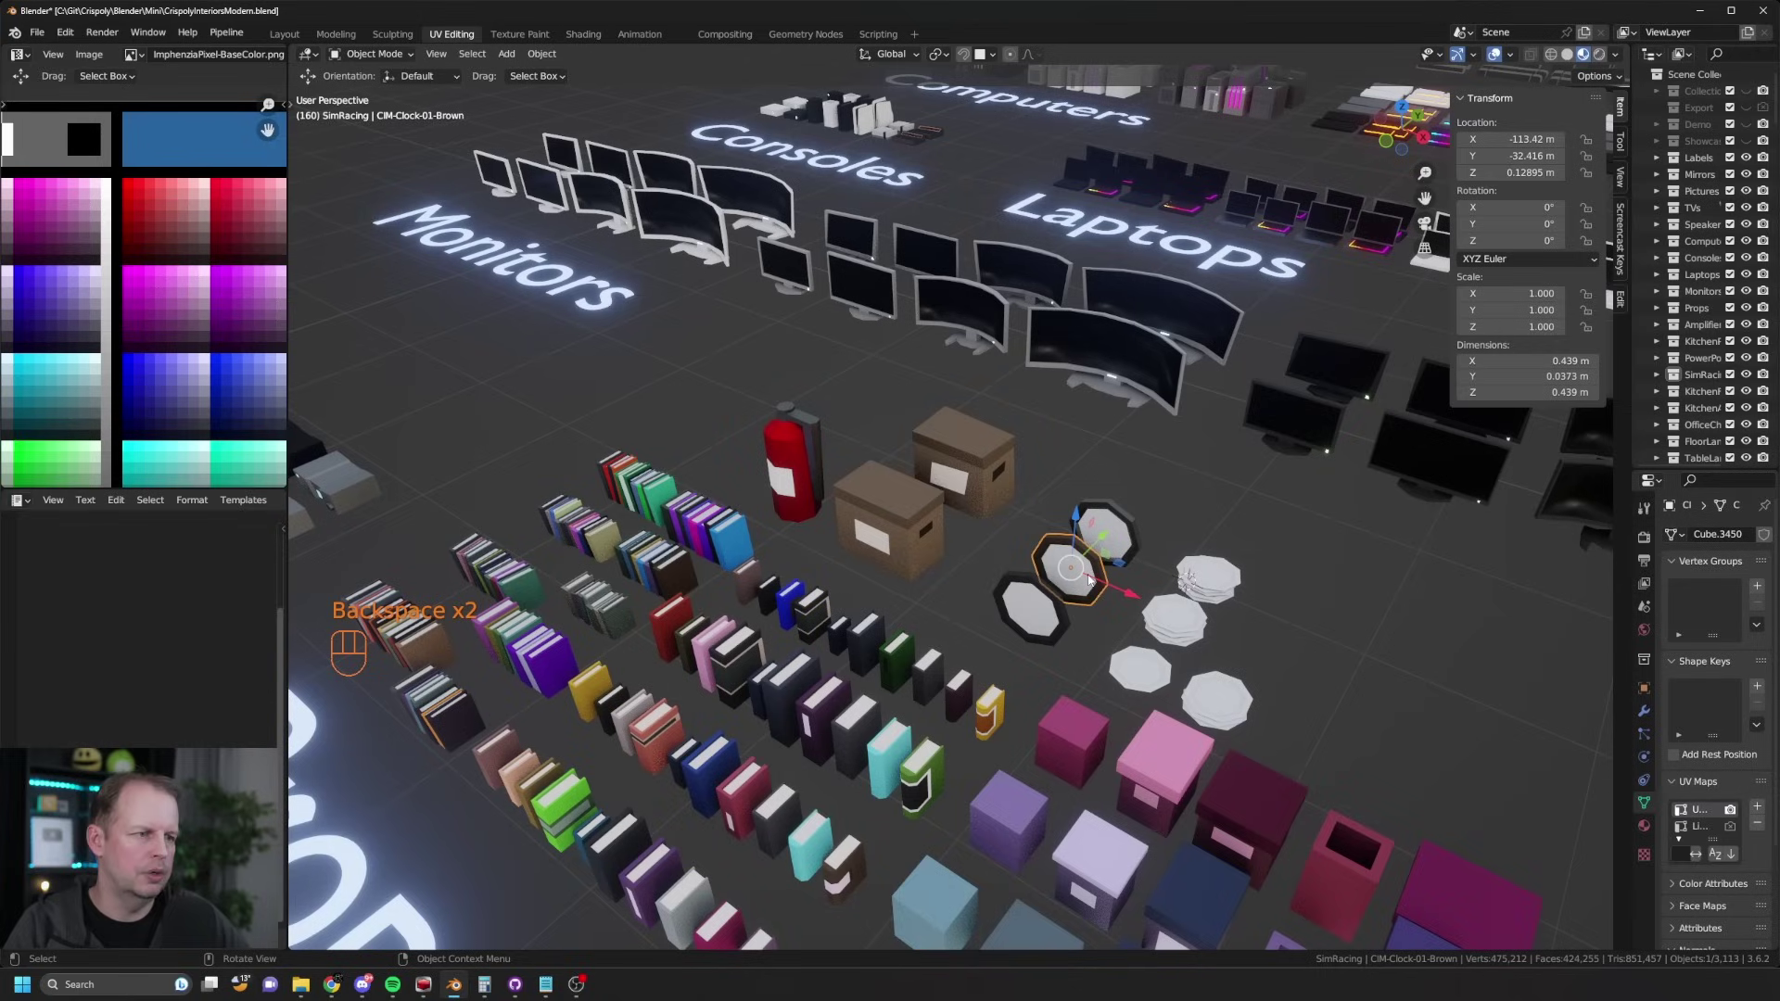
Step: Rename the rear clock from the copied name, keeping CIM-Clock-01- and replacing the Black suffix with its own colour
left_click(1107, 542)
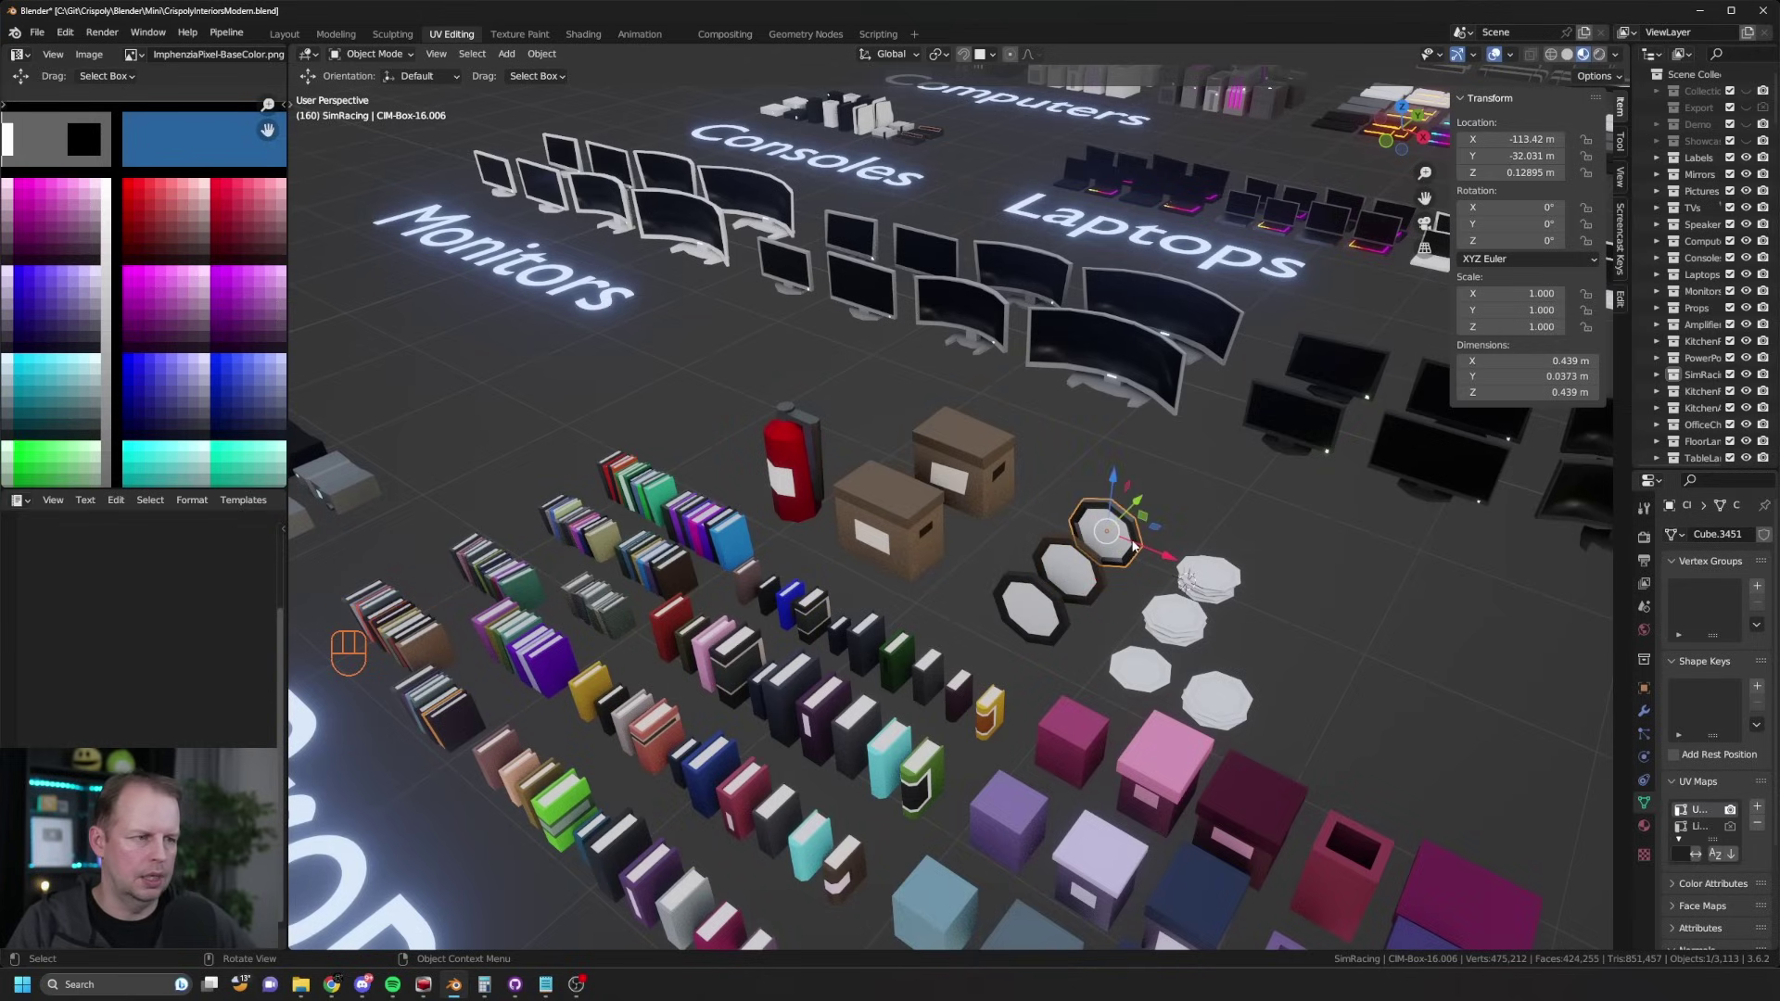
key("F2")
key("ctrl+v")
key("BackSpace")
key("BackSpace")
key("BackSpace")
key("BackSpace")
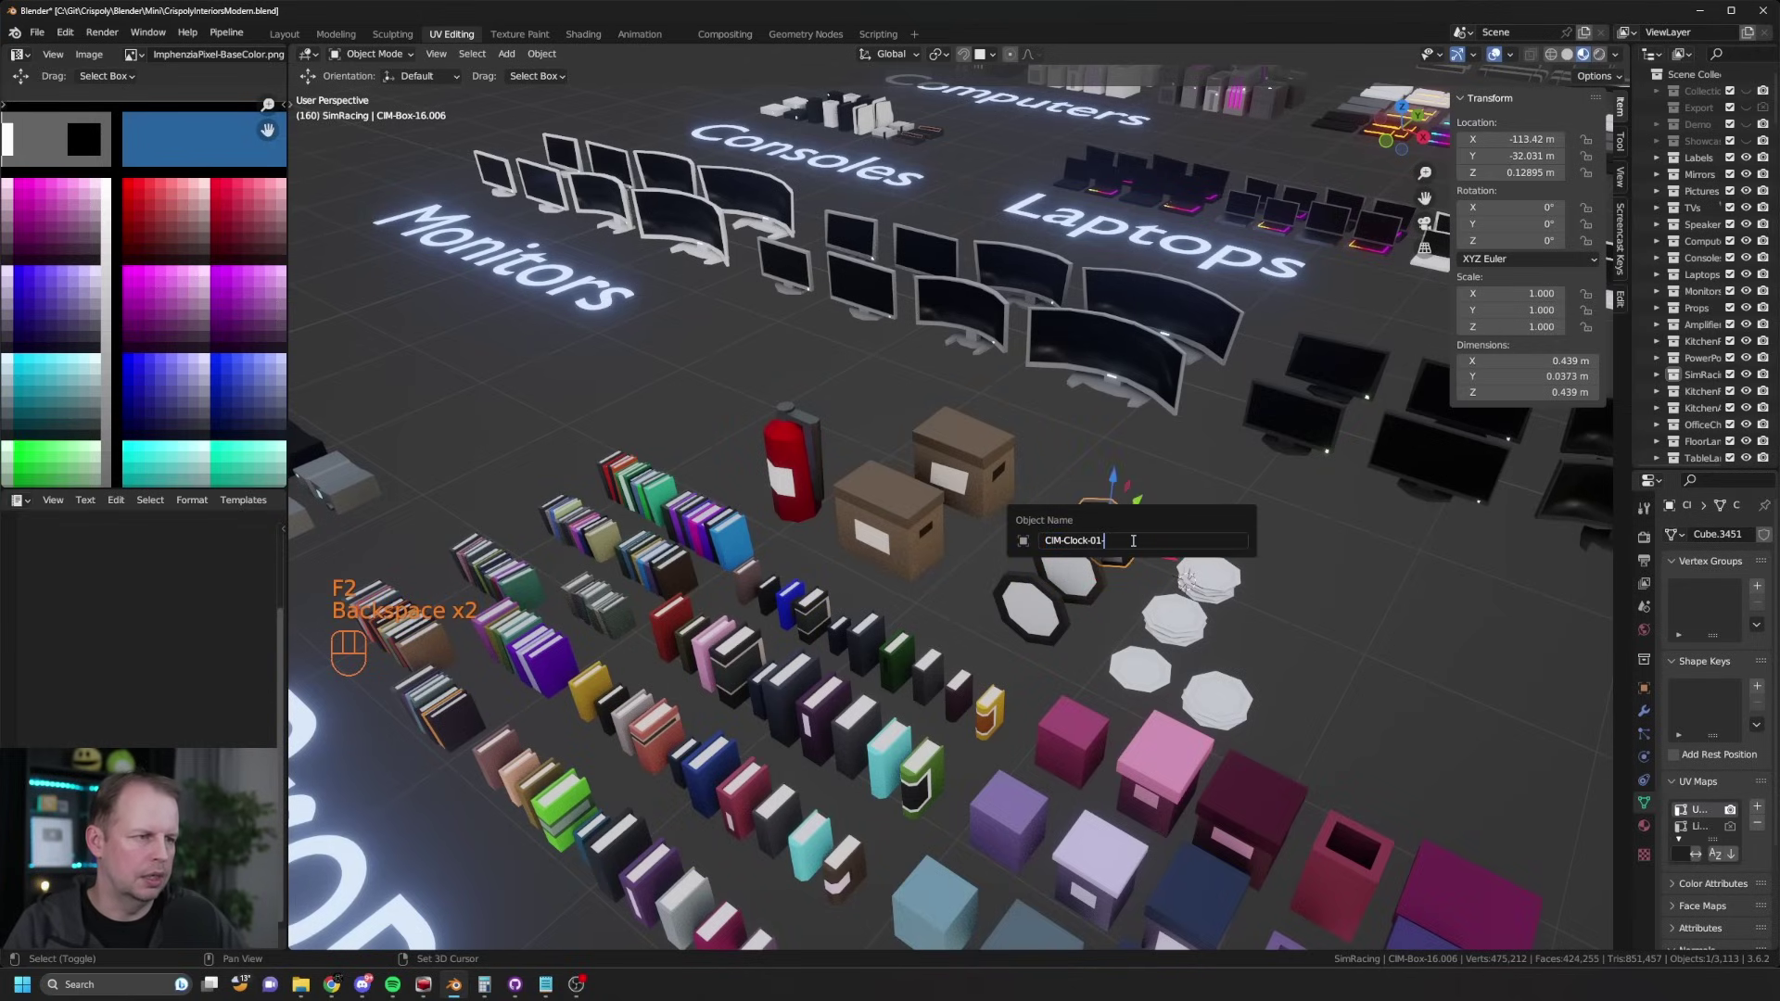
key("Return")
Step: Rename the single plate as CIM-Plate-01 and copy that name for reuse
left_click(1148, 674)
key("F2")
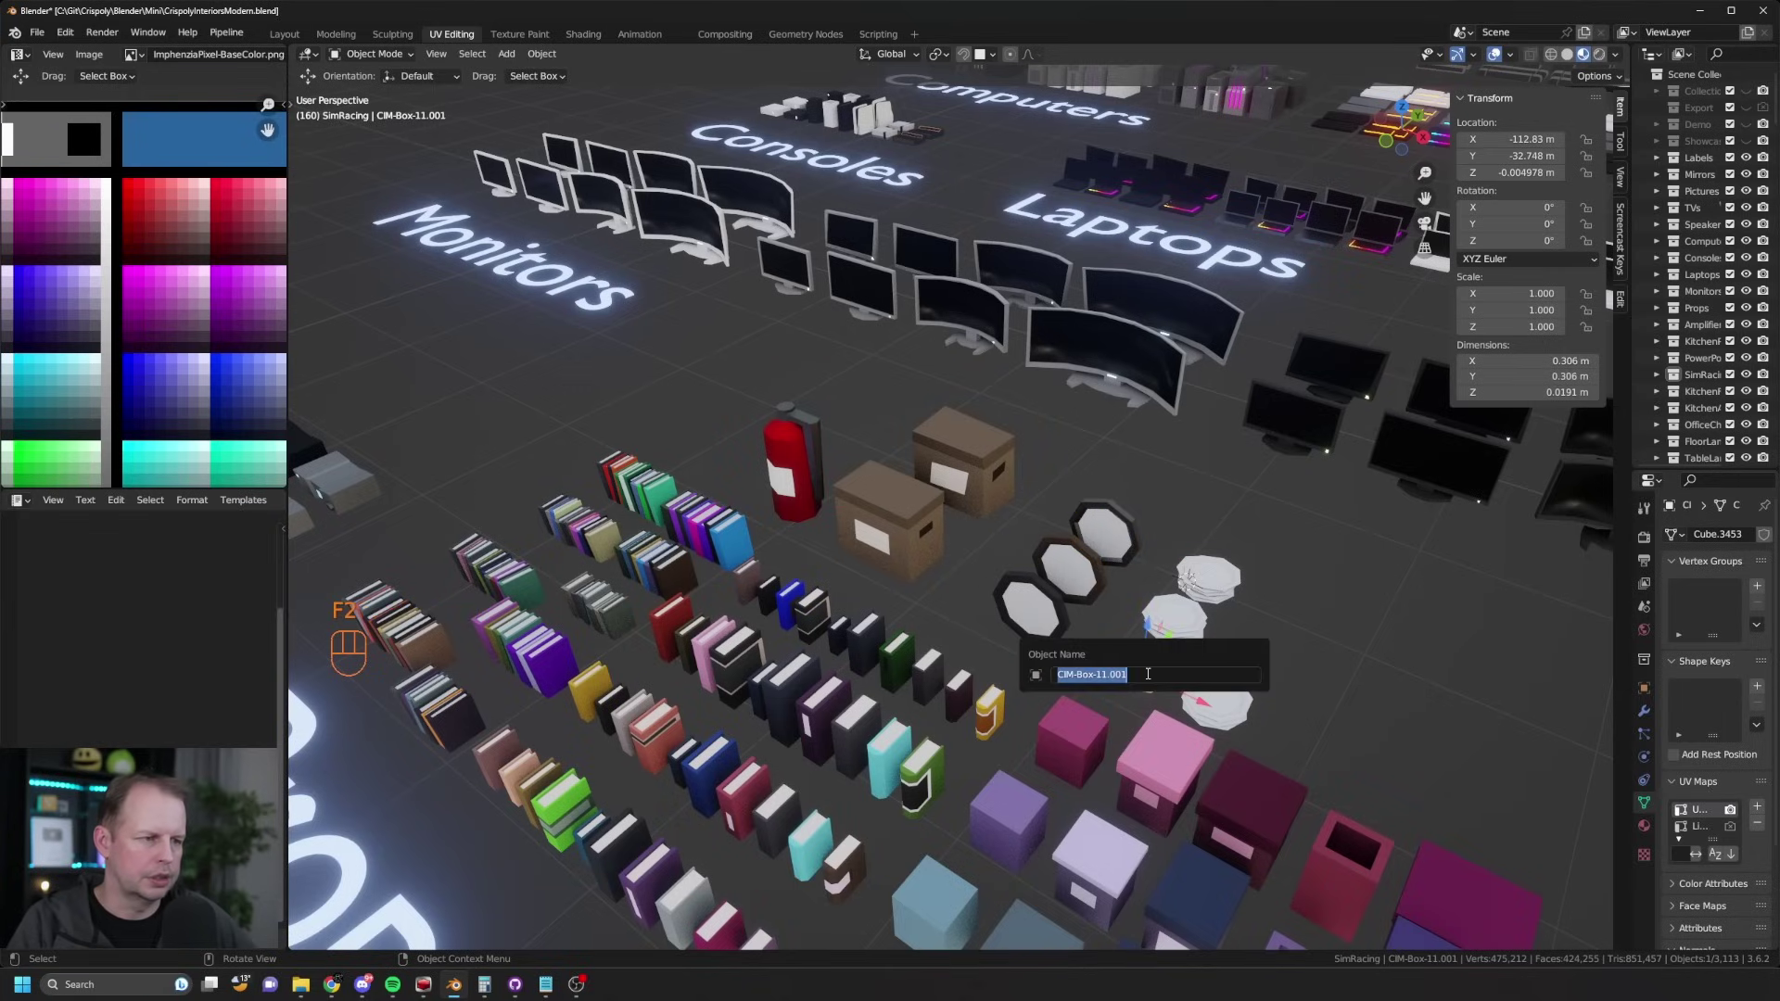
key("ctrl+v")
key("shift+ctrl+Left")
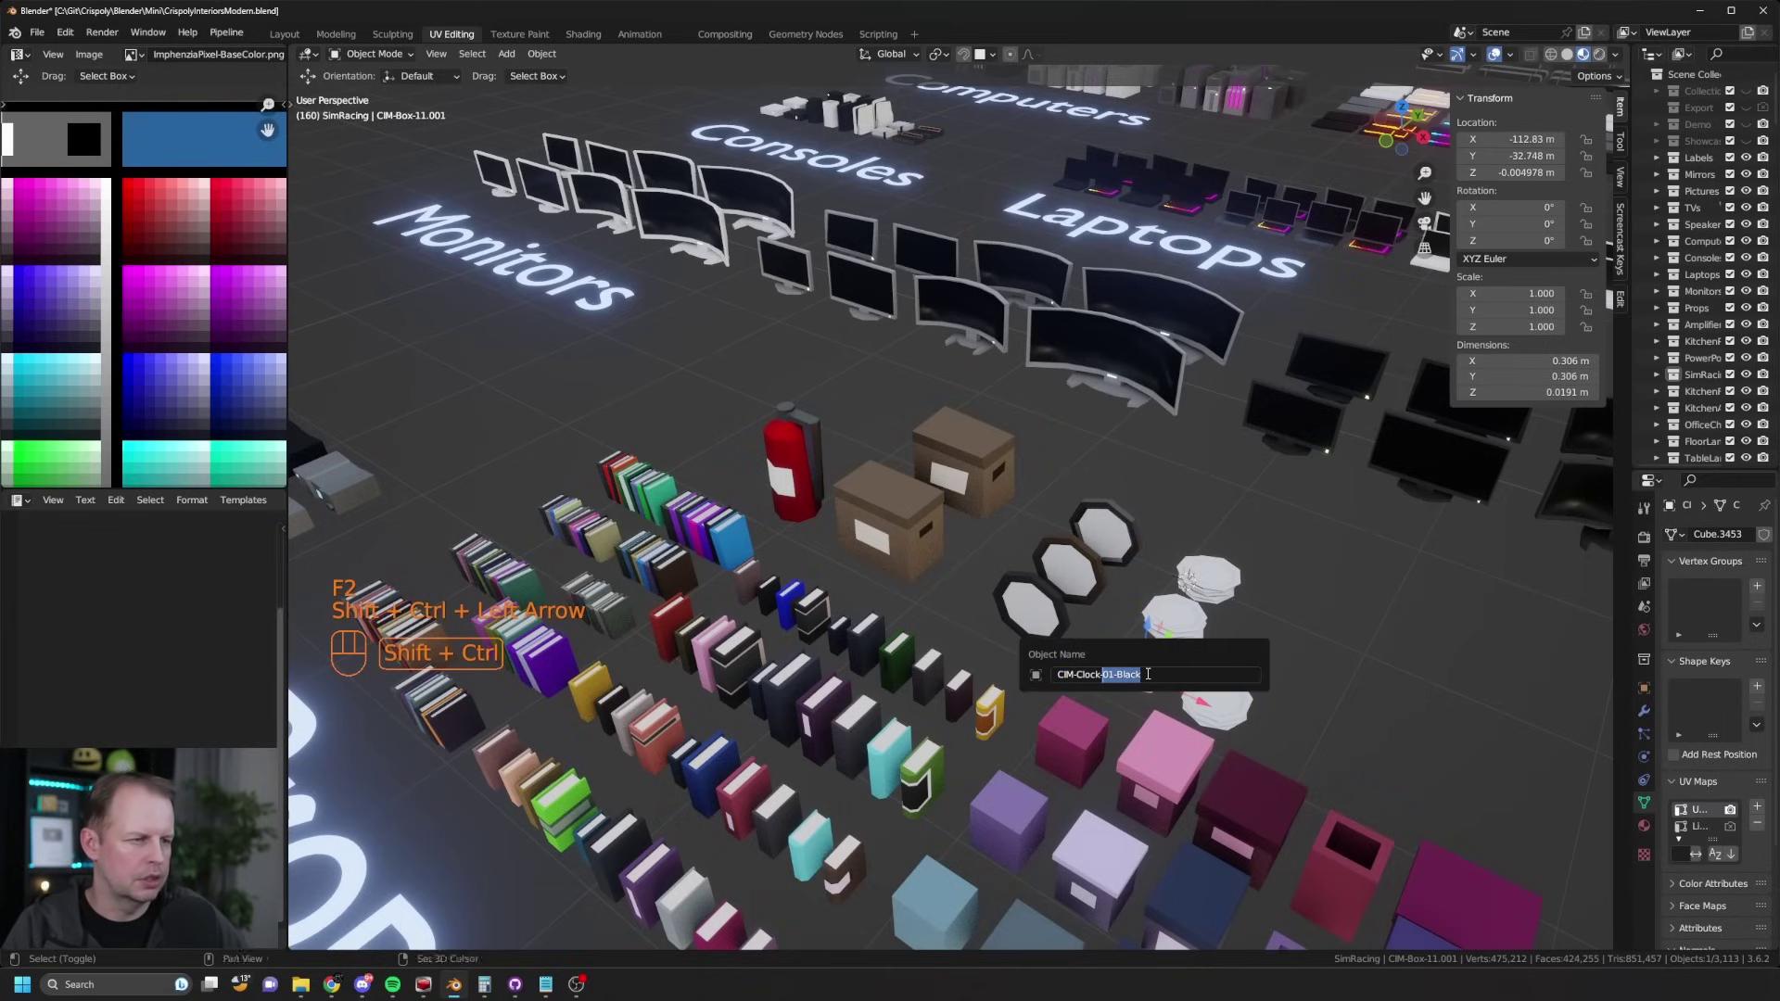
type("Plate")
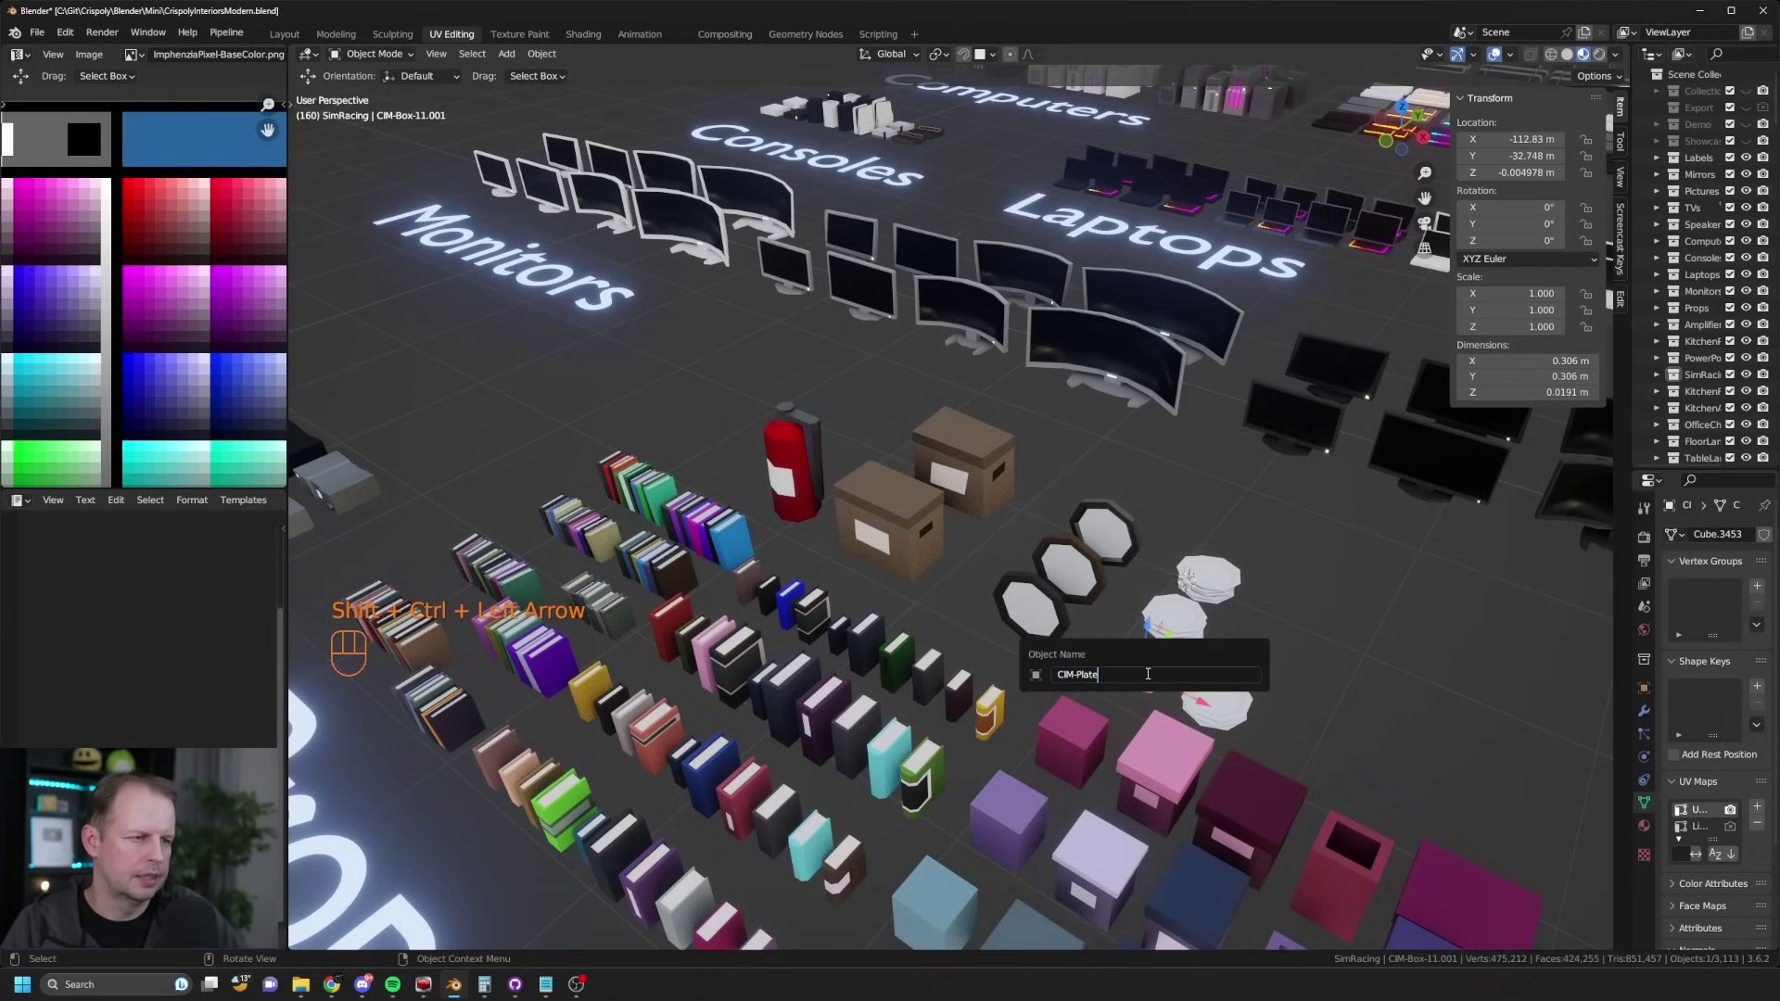
key("ctrl+a")
key("ctrl+c")
key("Return")
Step: Rename the front three-plate stack from the copied CIM-Plate-01 name, adding a stack suffix
scroll(1148, 674, "up", 2)
left_click(1139, 632)
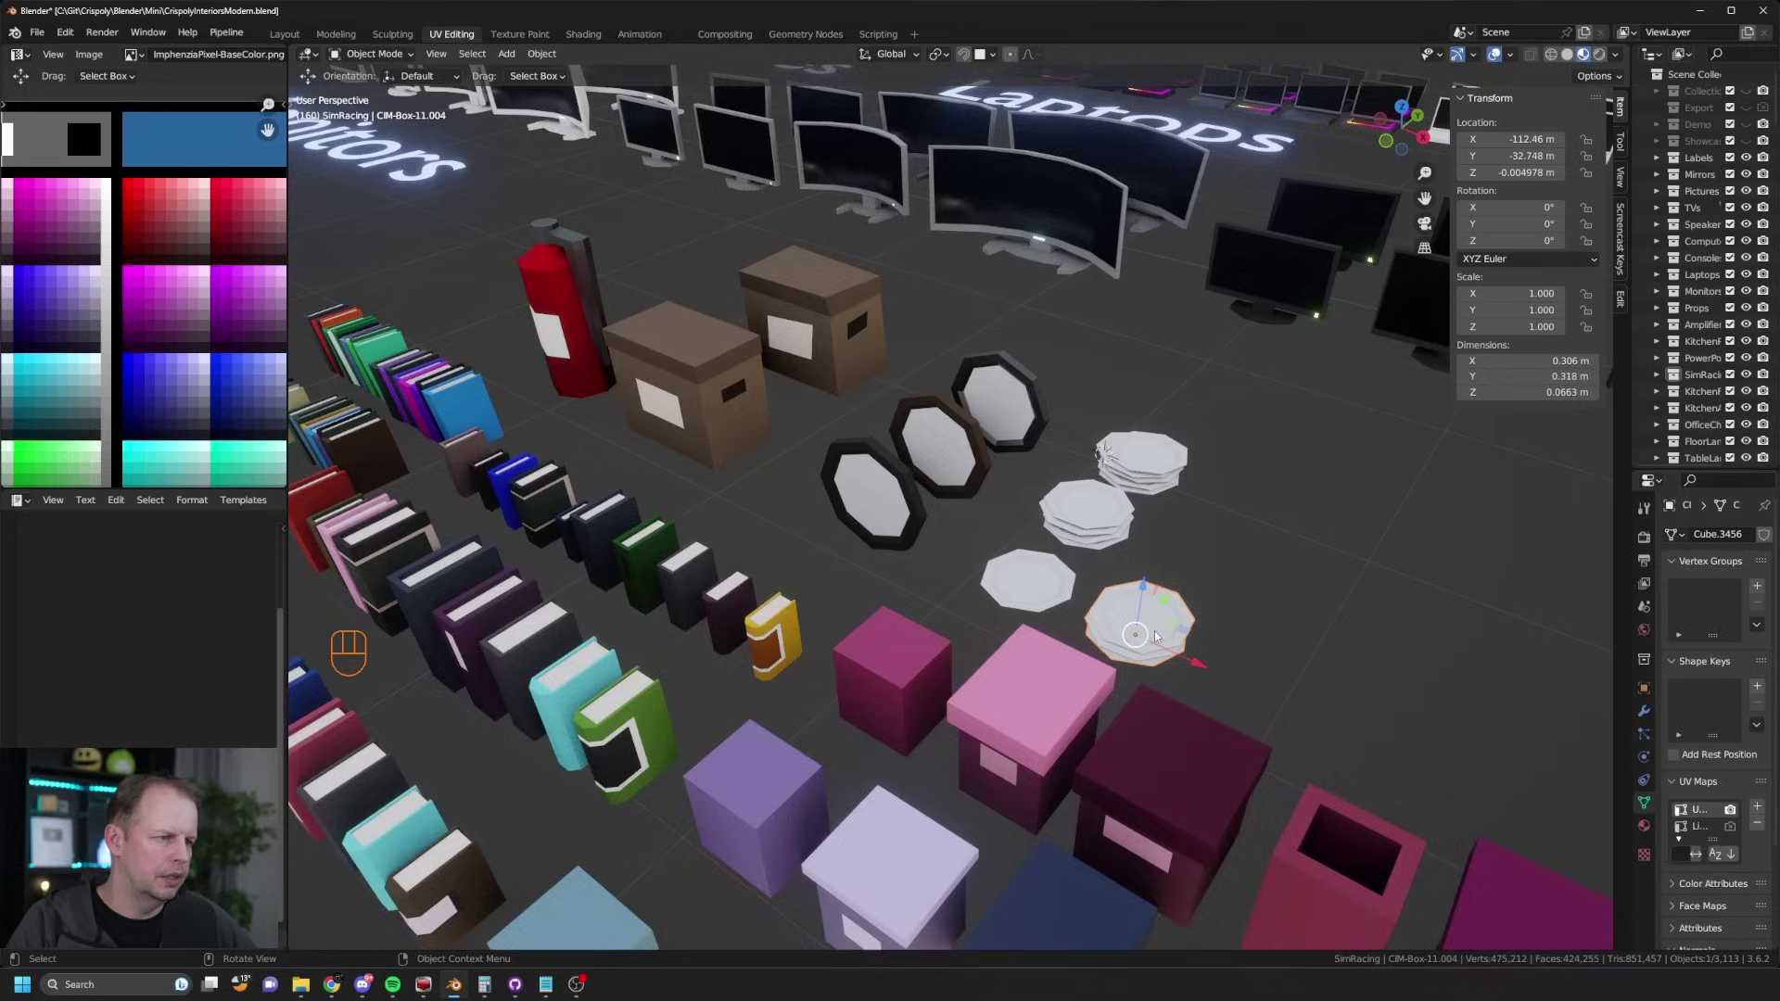
middle_click_drag(1186, 628, 1140, 604)
key("F2")
key("ctrl+v")
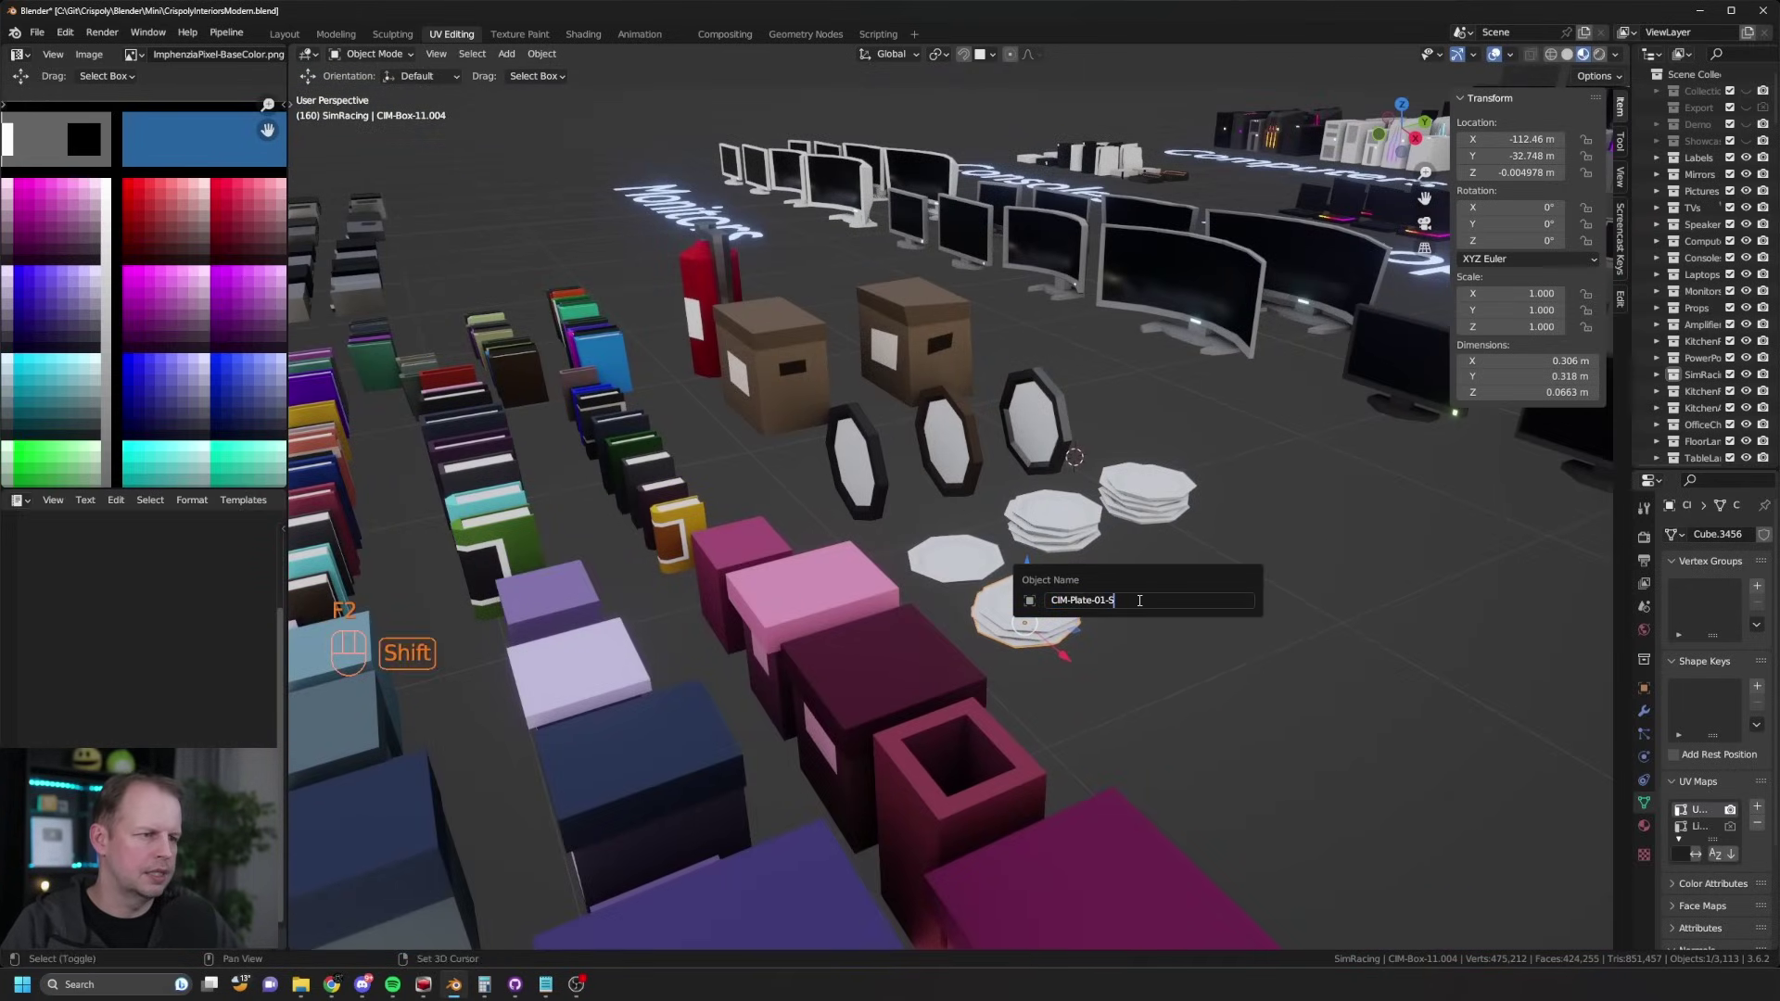
key("Return")
Step: Rename the middle plate stack as CIM-Plate-01-Stack4, based on the copied name
left_click(1057, 521)
key("F2")
key("ctrl+v")
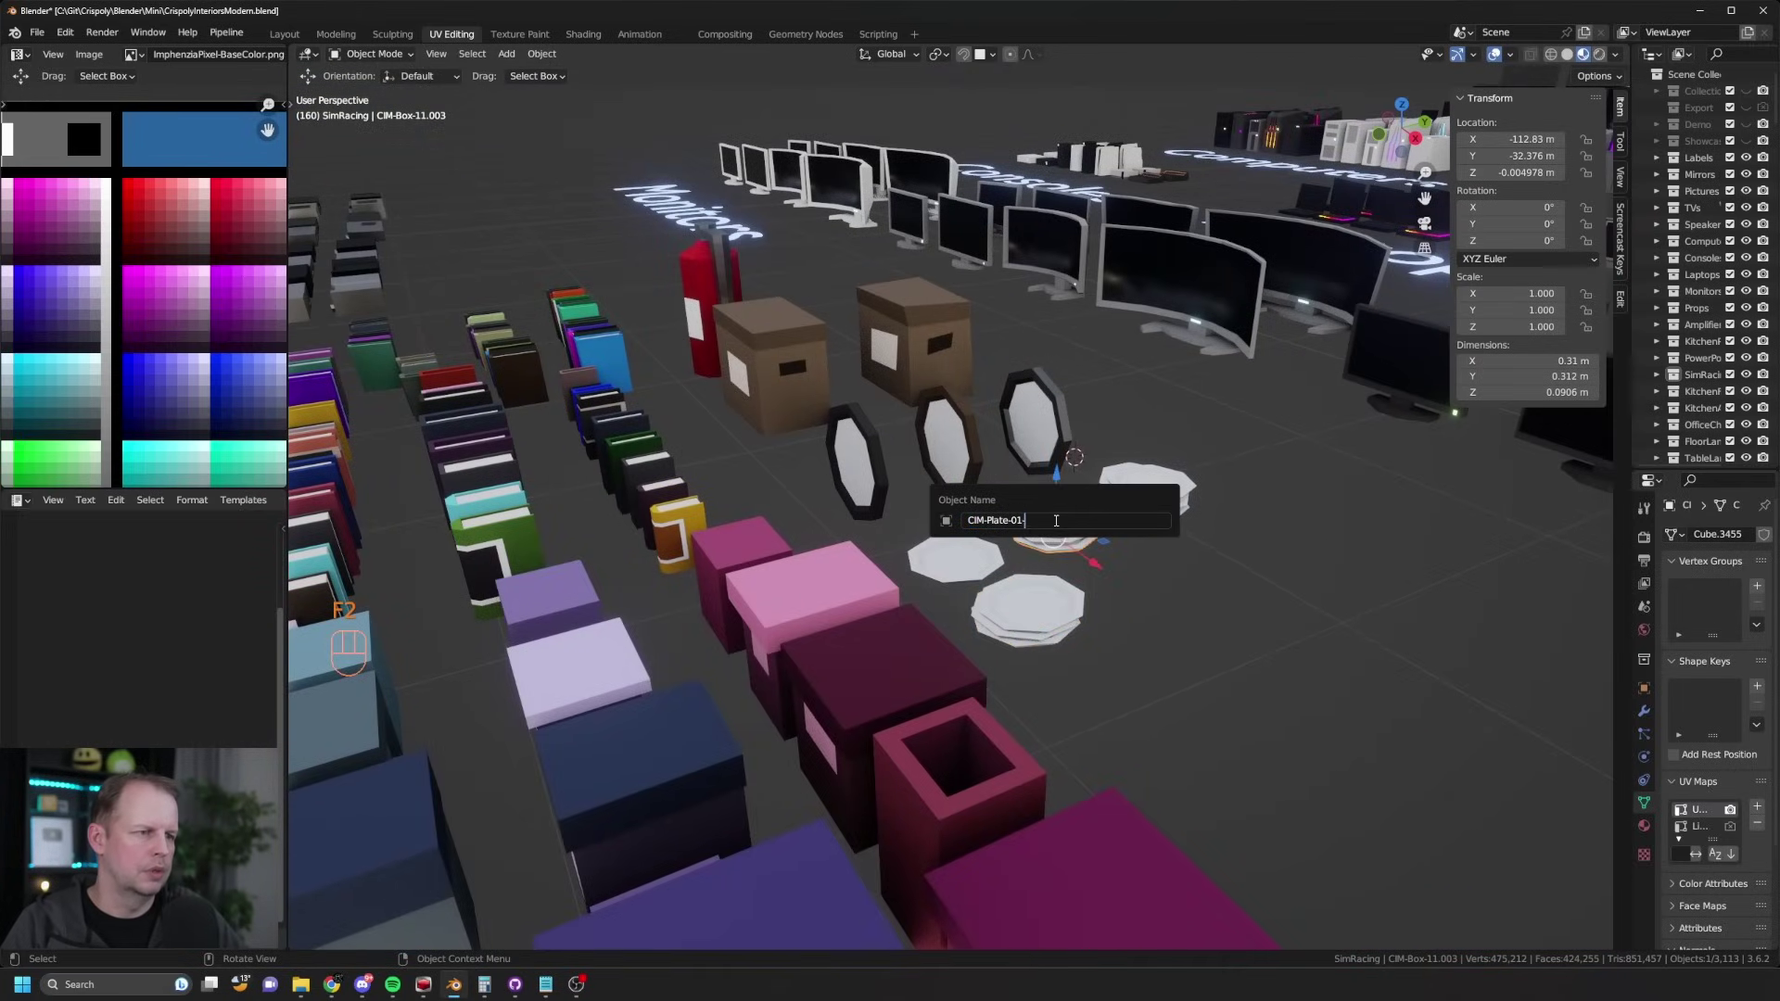
key("Return")
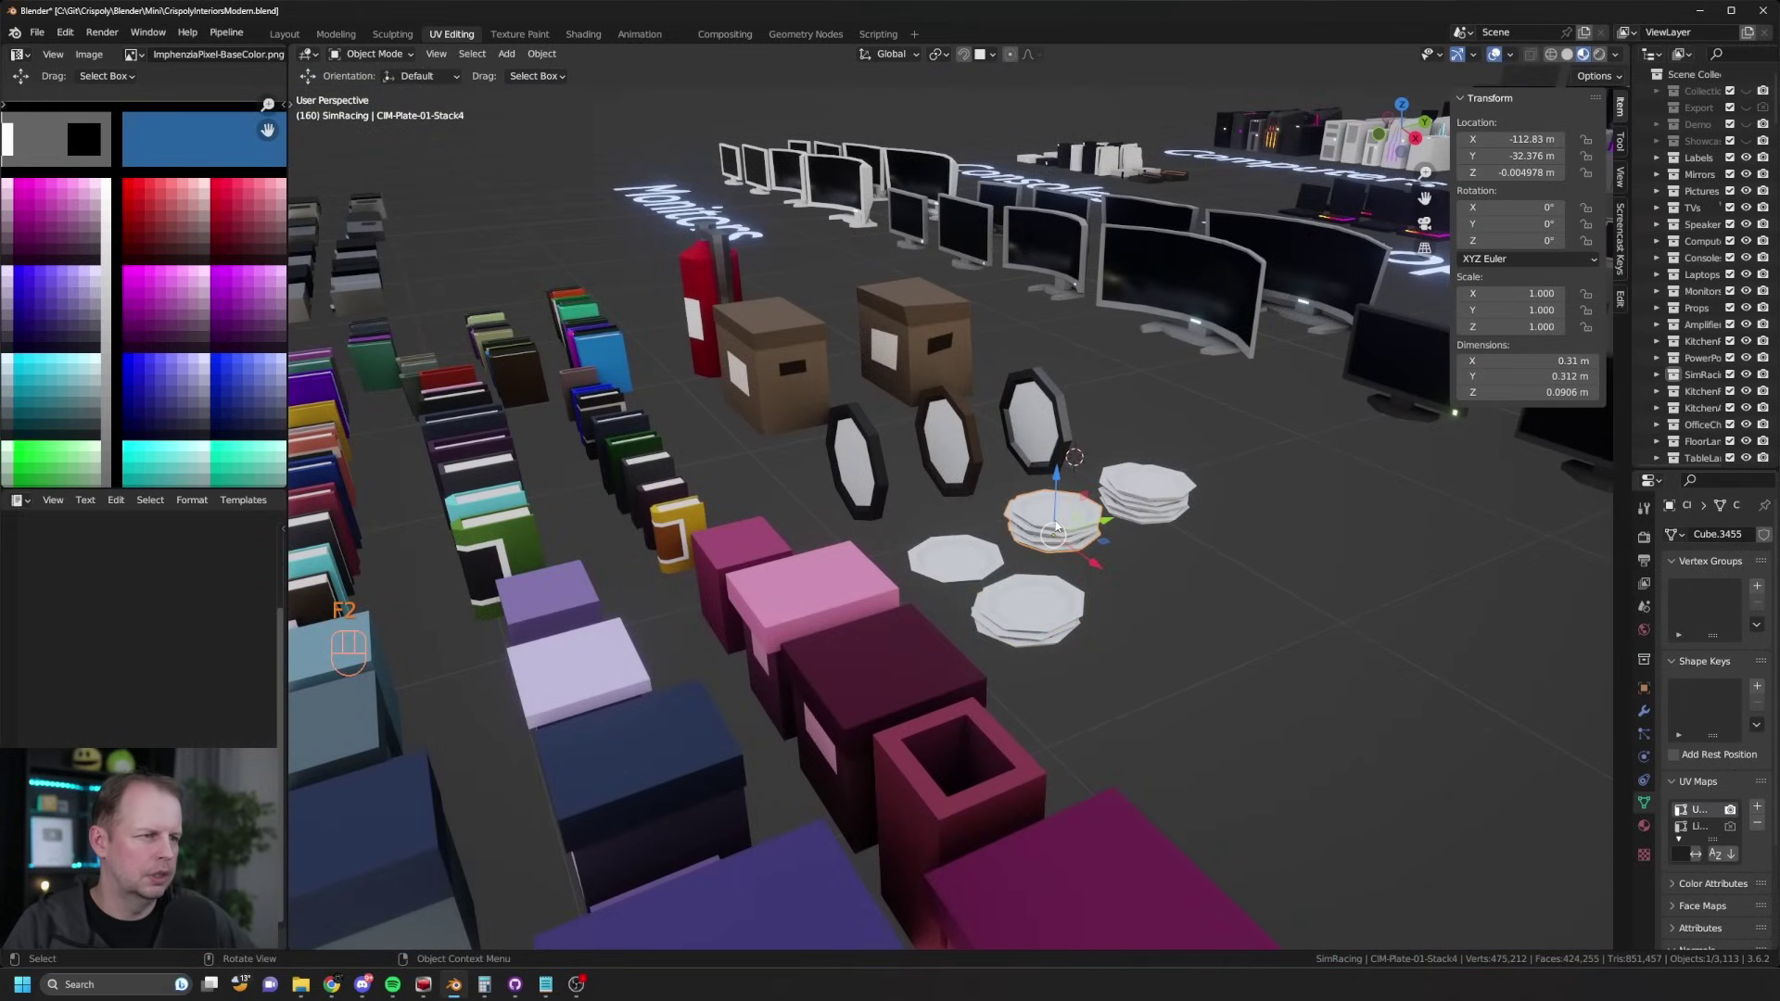
Step: Rename the rearmost plate stack as CIM-Plate-01-Stack5, based on the copied name
left_click(1139, 525)
scroll(1140, 525, "up", 3)
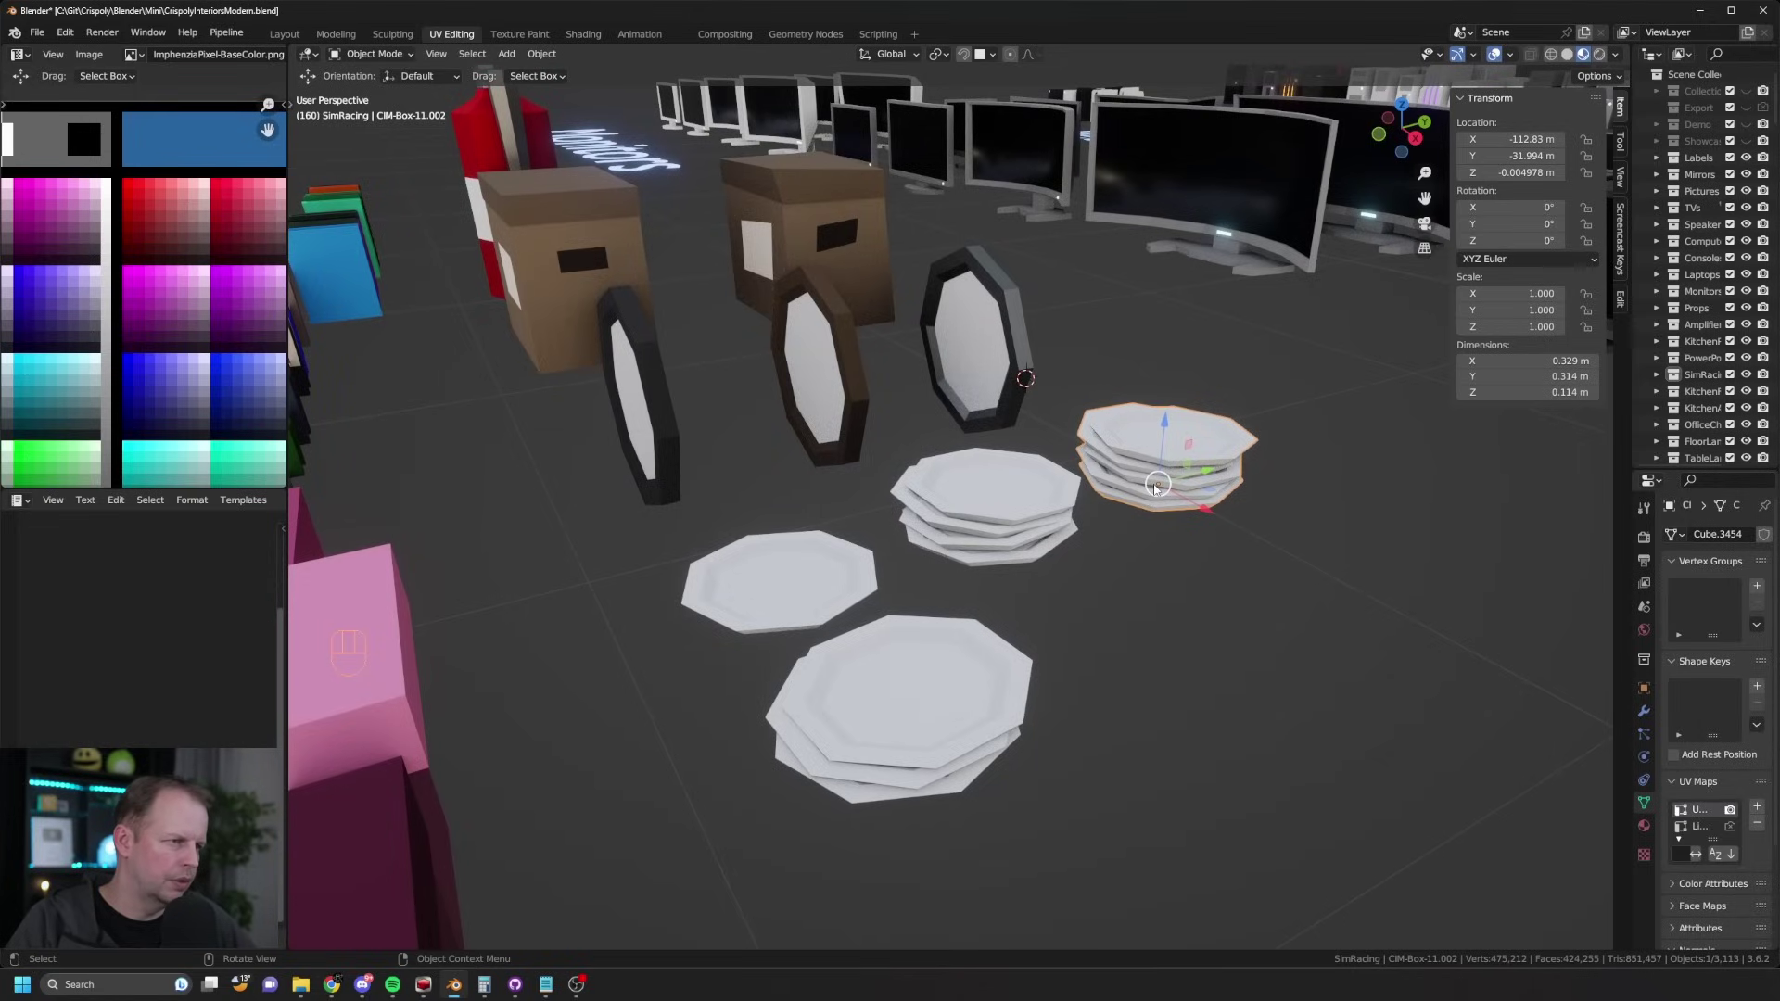
middle_click_drag(1147, 473, 1188, 452)
key("F2")
key("ctrl+v")
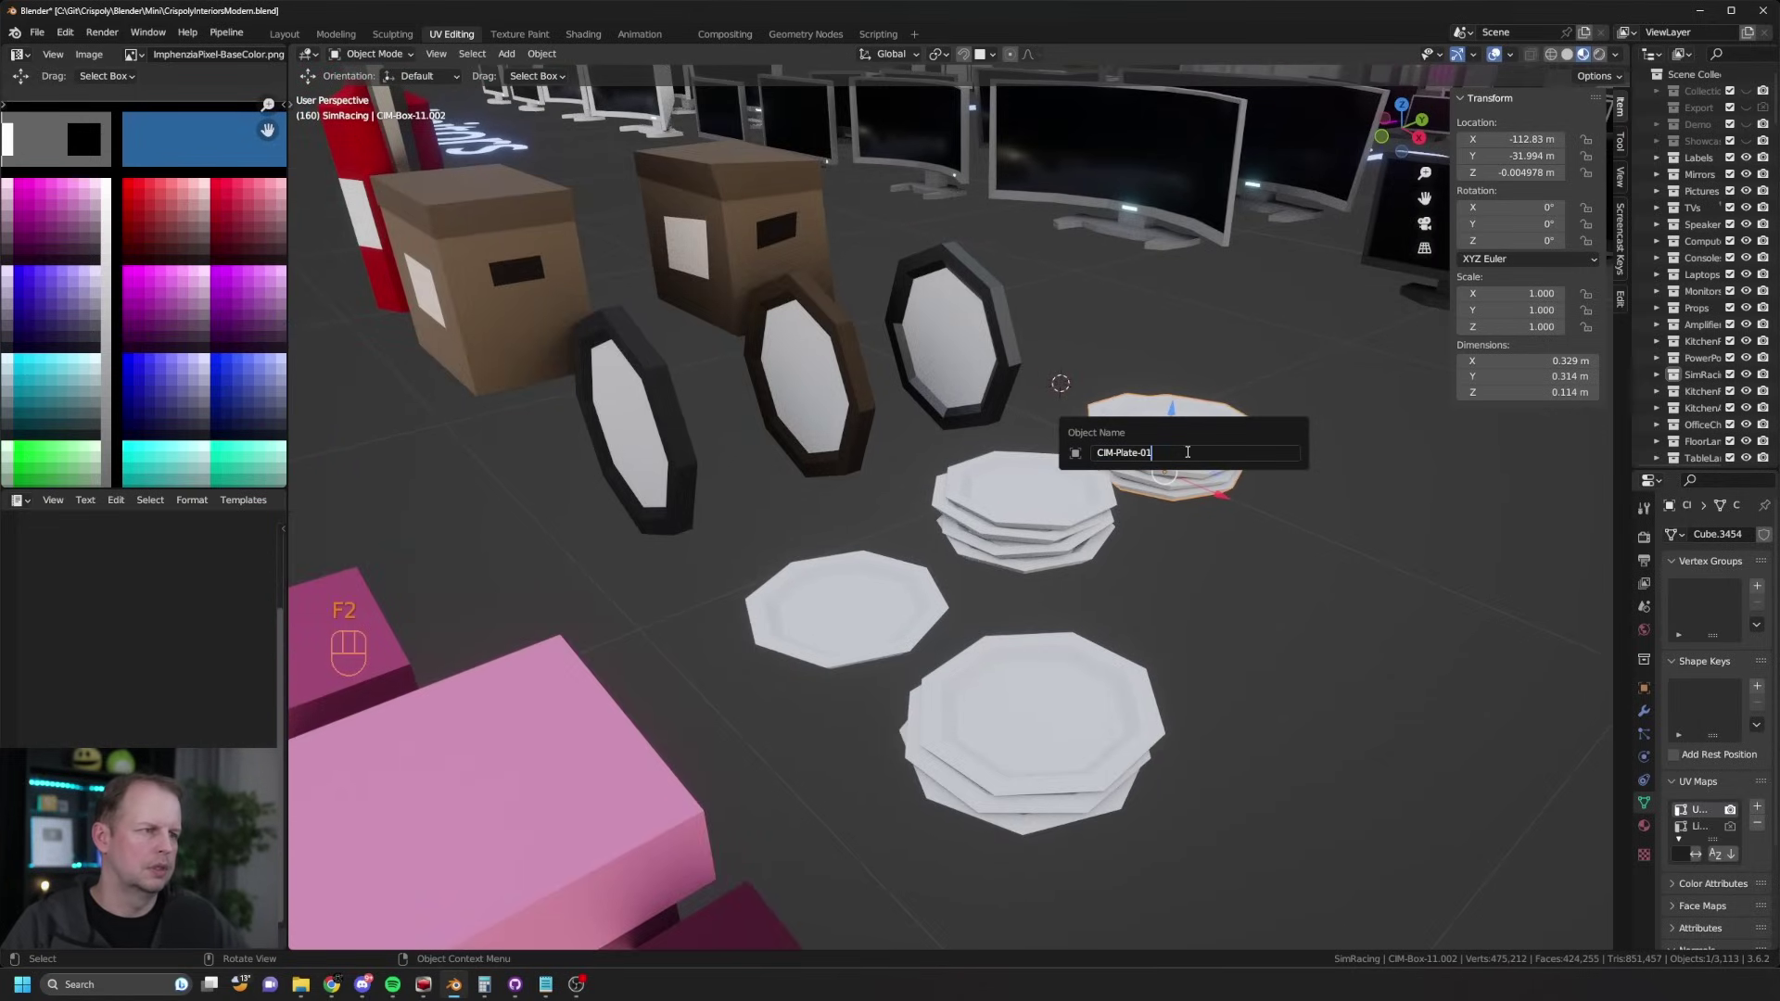
type("-Stack5")
key("Return")
Step: Rename the bowl filled with red fruit among the kitchen props as CIM-Bowl-01-Fruit
scroll(1188, 451, "down", 10)
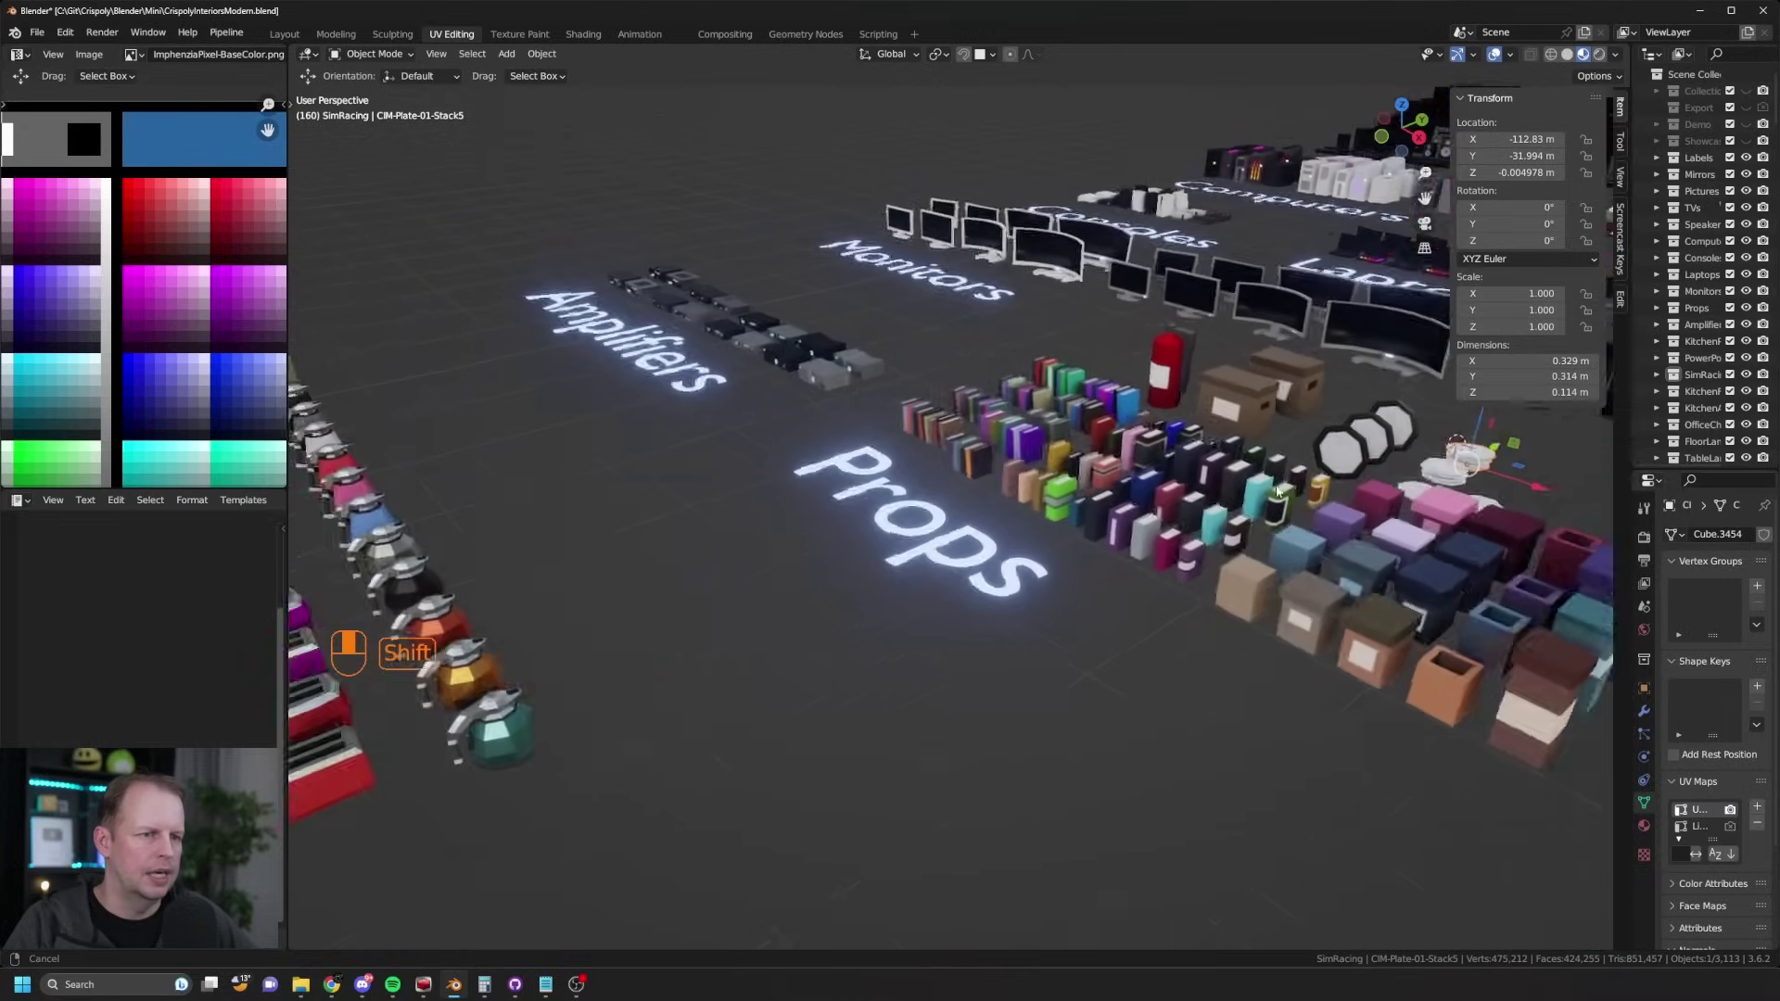
middle_click_drag(668, 501, 1357, 637, "shift")
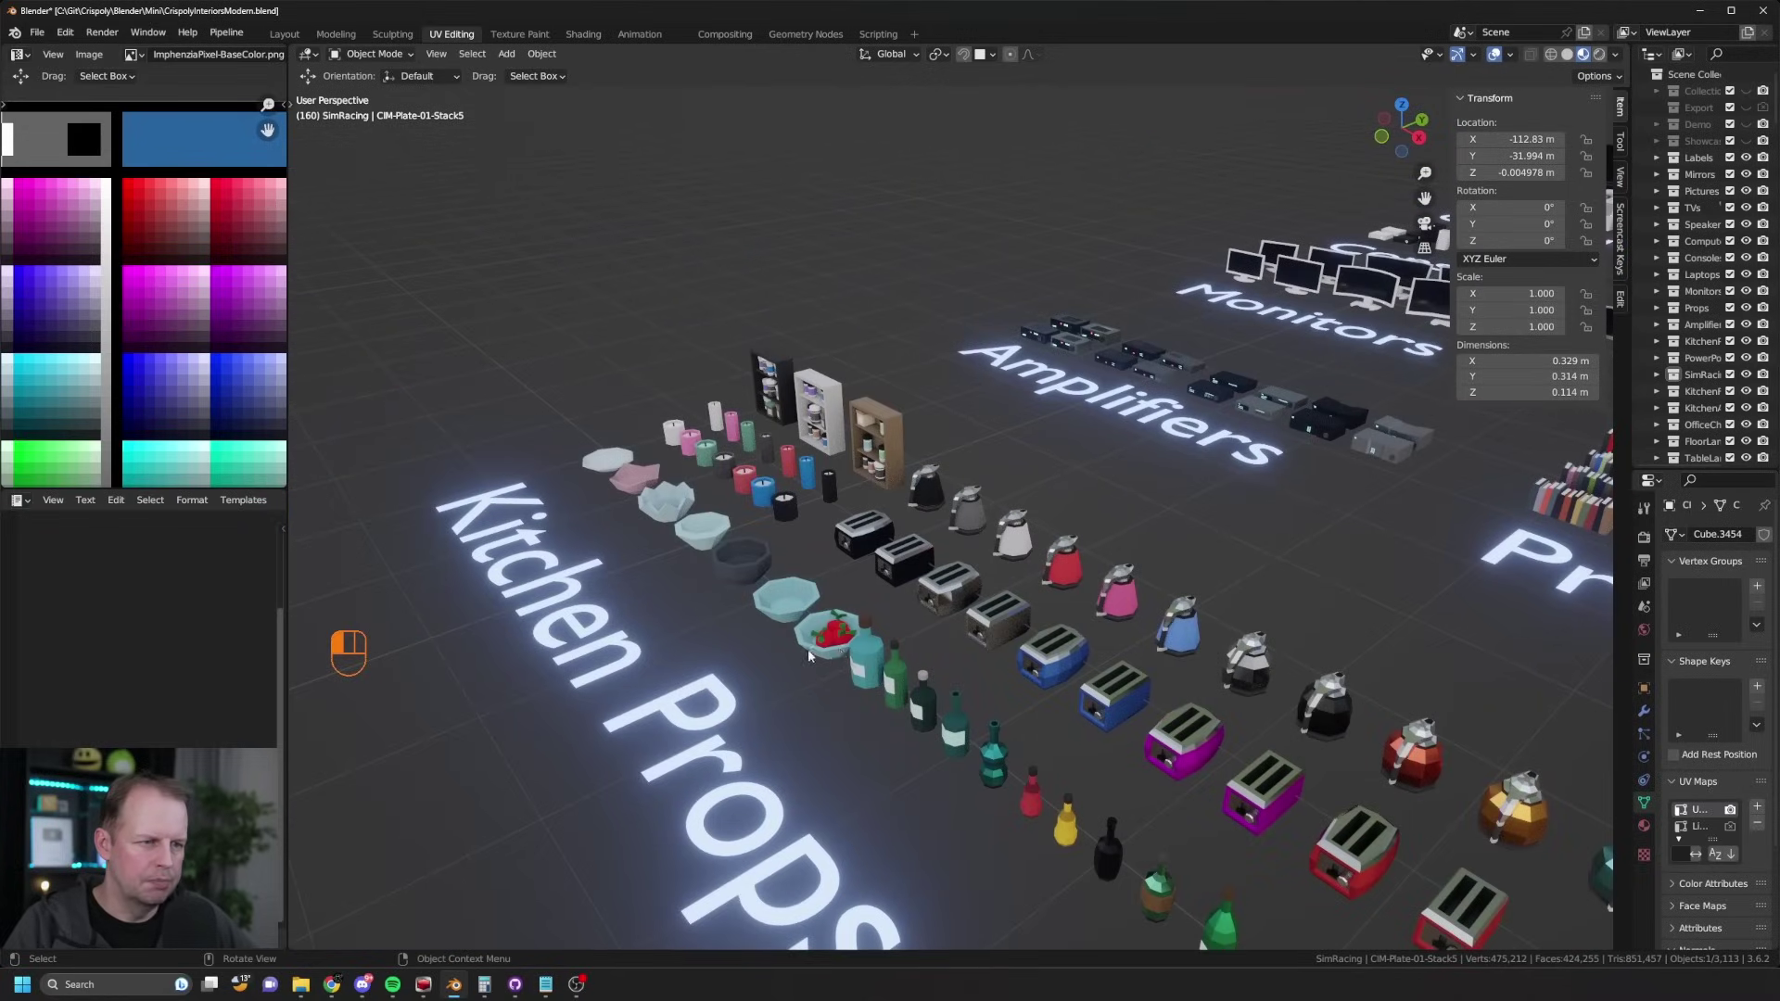
left_click(810, 652)
middle_click_drag(766, 649, 805, 630)
left_click(846, 624)
key("F2")
key("Return")
left_click(916, 660)
key("F2")
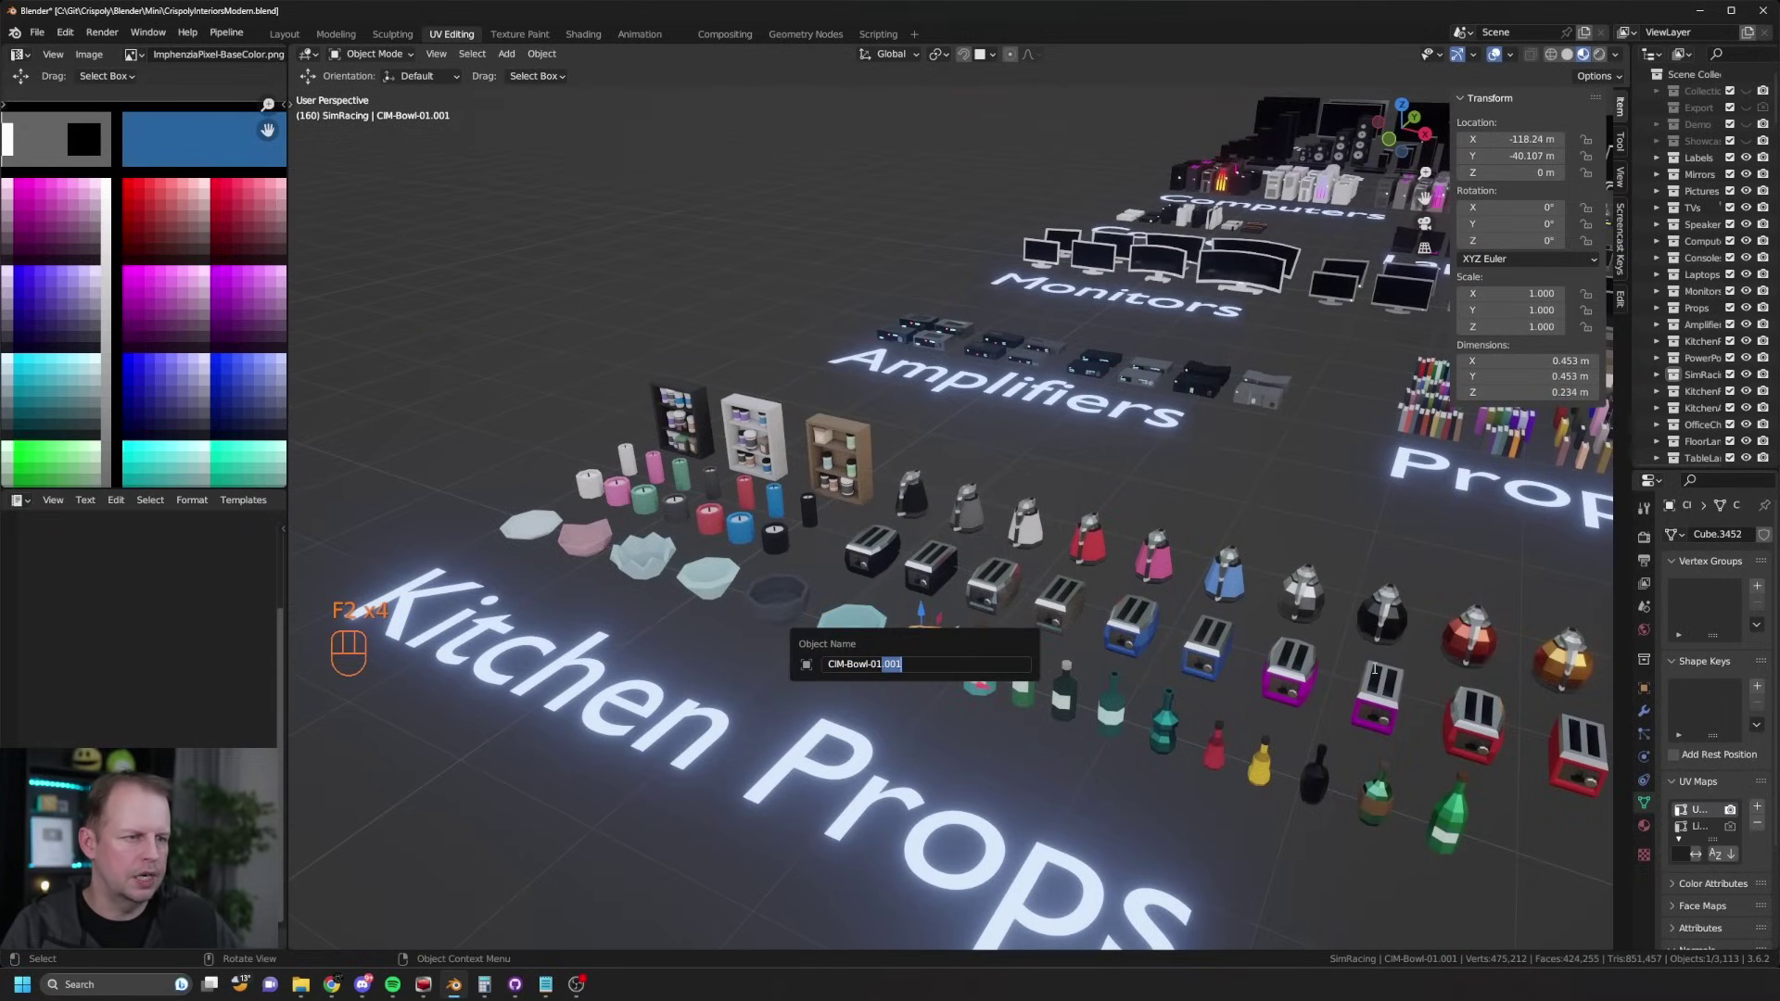
type("Fu")
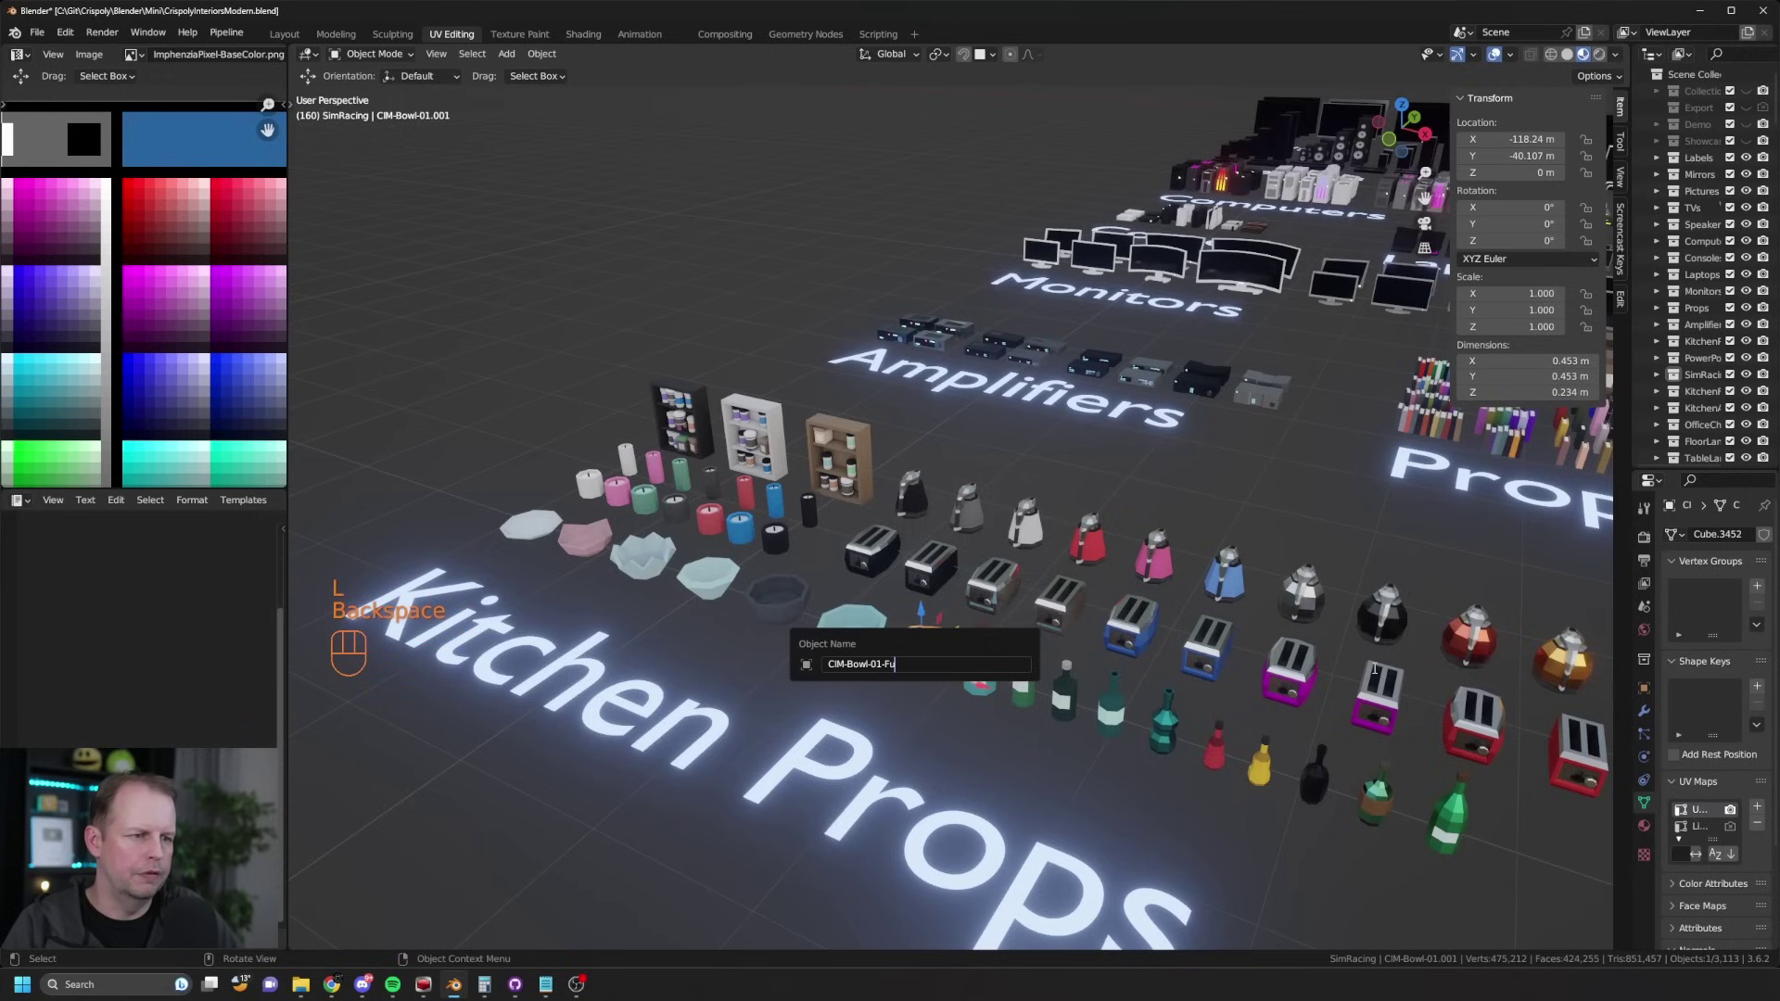
key("Return")
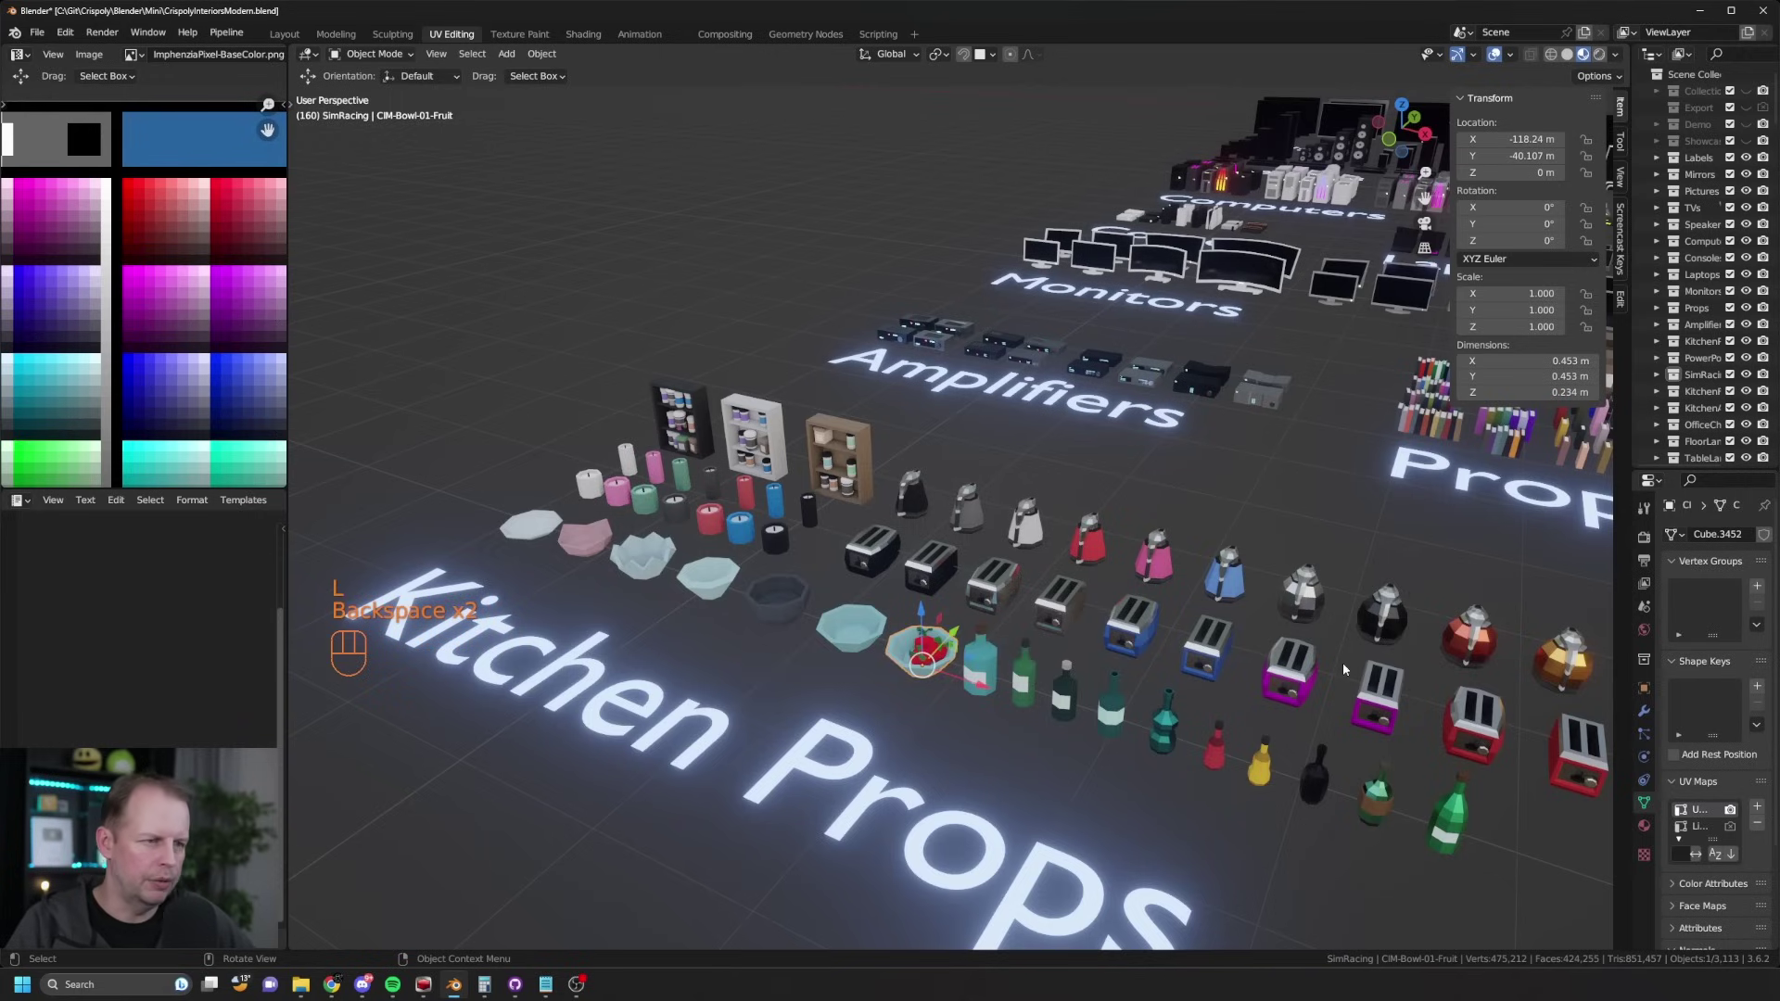
Step: Check the names of the new fire extinguisher, removal boxes, clocks, plates and fruit bowl one by one
left_click(1108, 673)
scroll(1108, 670, "down", 3)
middle_click_drag(1108, 670, 854, 659, "shift")
scroll(1269, 483, "down", 2)
middle_click_drag(1269, 484, 1228, 502)
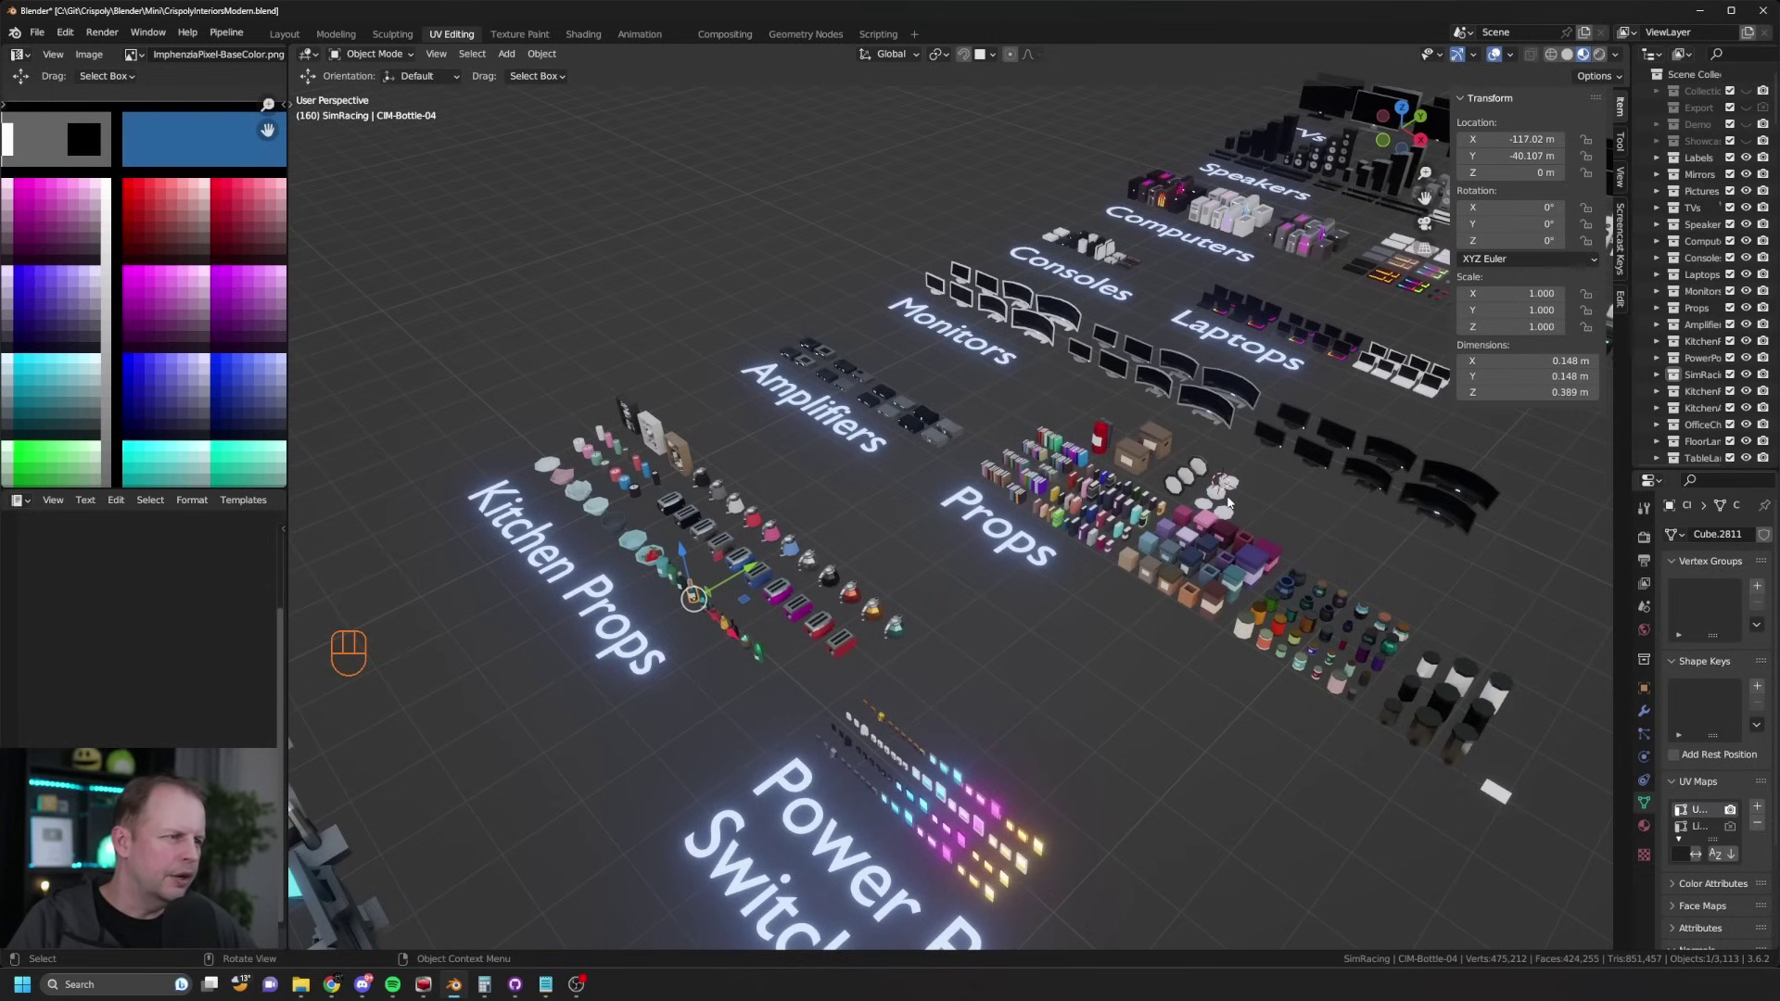
left_click(1102, 437)
left_click(1131, 457)
left_click(1155, 441)
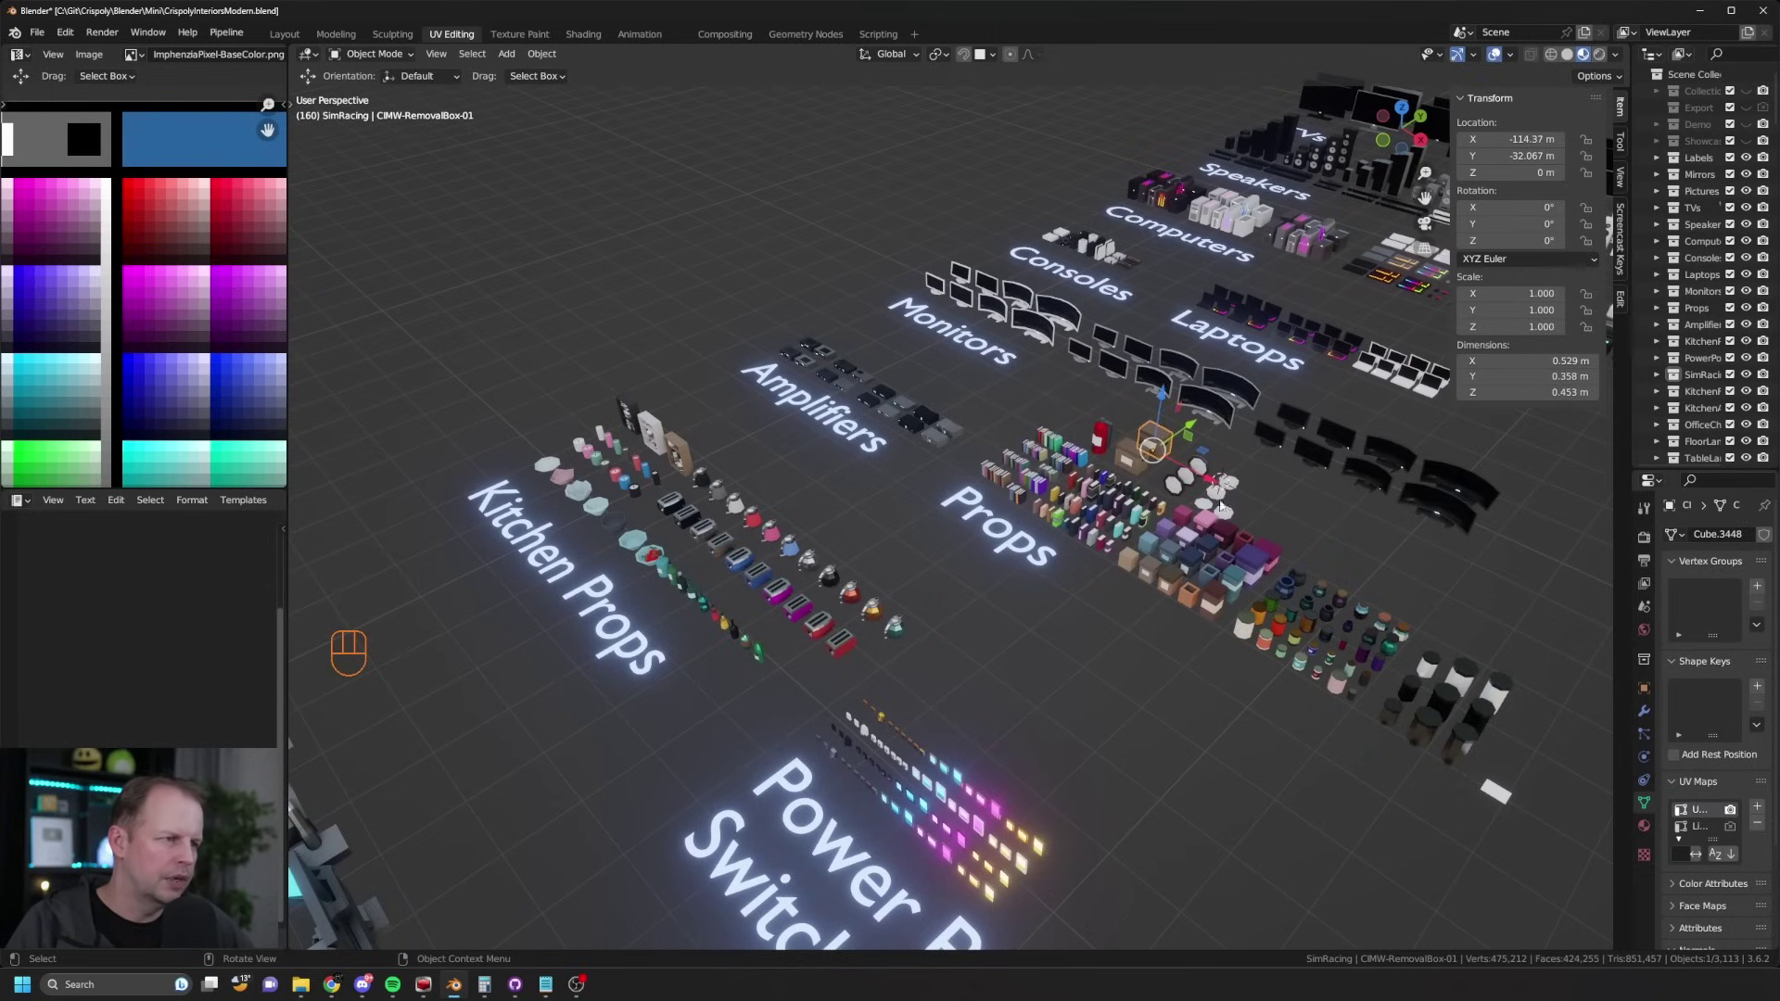
left_click(1174, 485)
left_click(1186, 477)
left_click(1198, 466)
left_click(1204, 505)
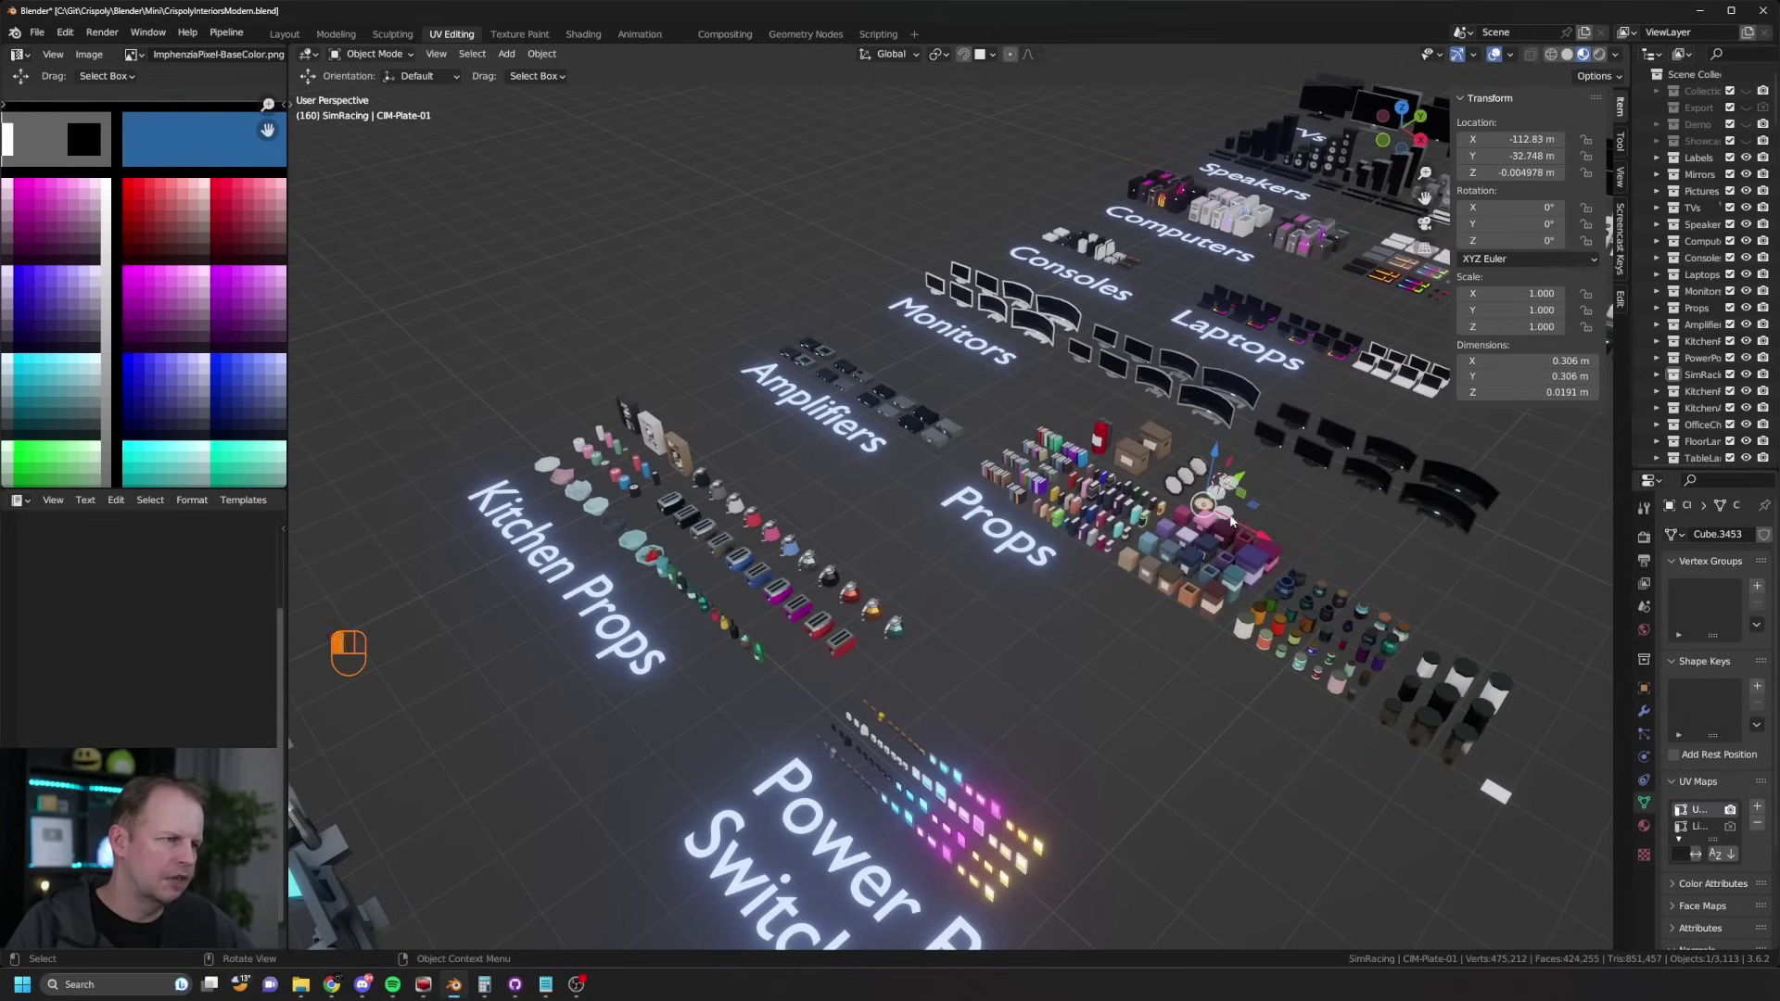
left_click(1225, 487)
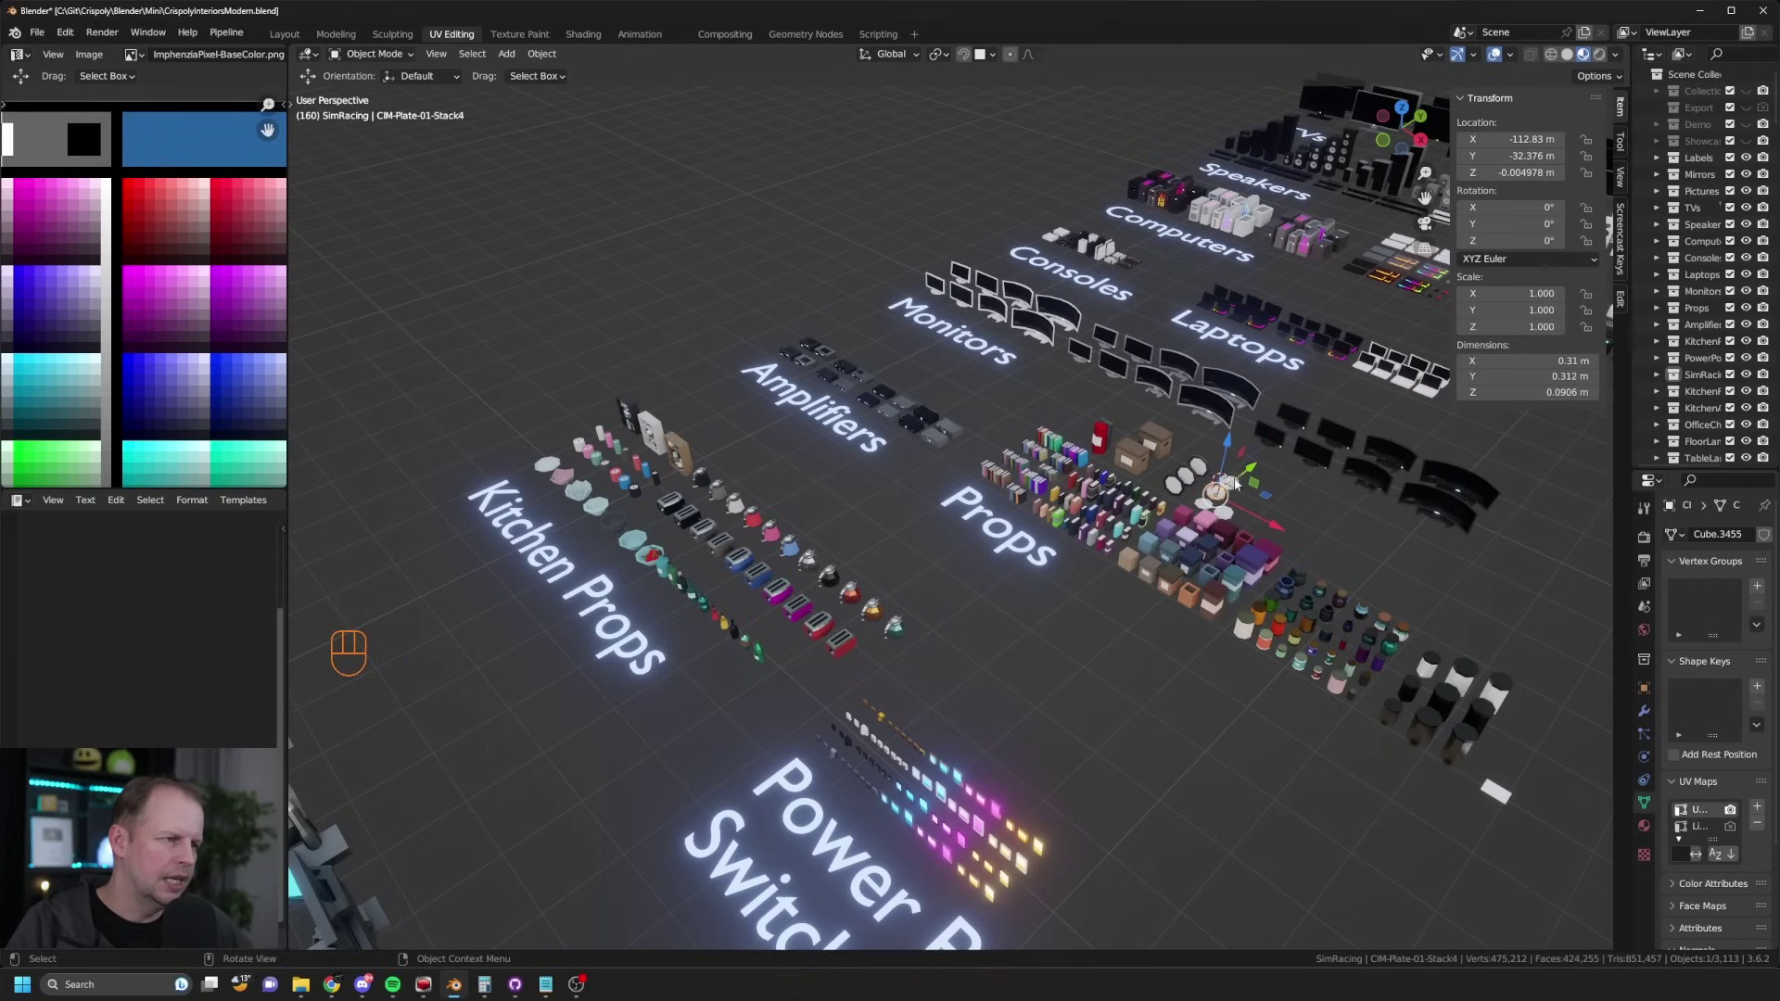
left_click(650, 559)
middle_click_drag(990, 524, 1061, 511)
scroll(1057, 518, "down", 4)
middle_click_drag(1066, 508, 952, 594)
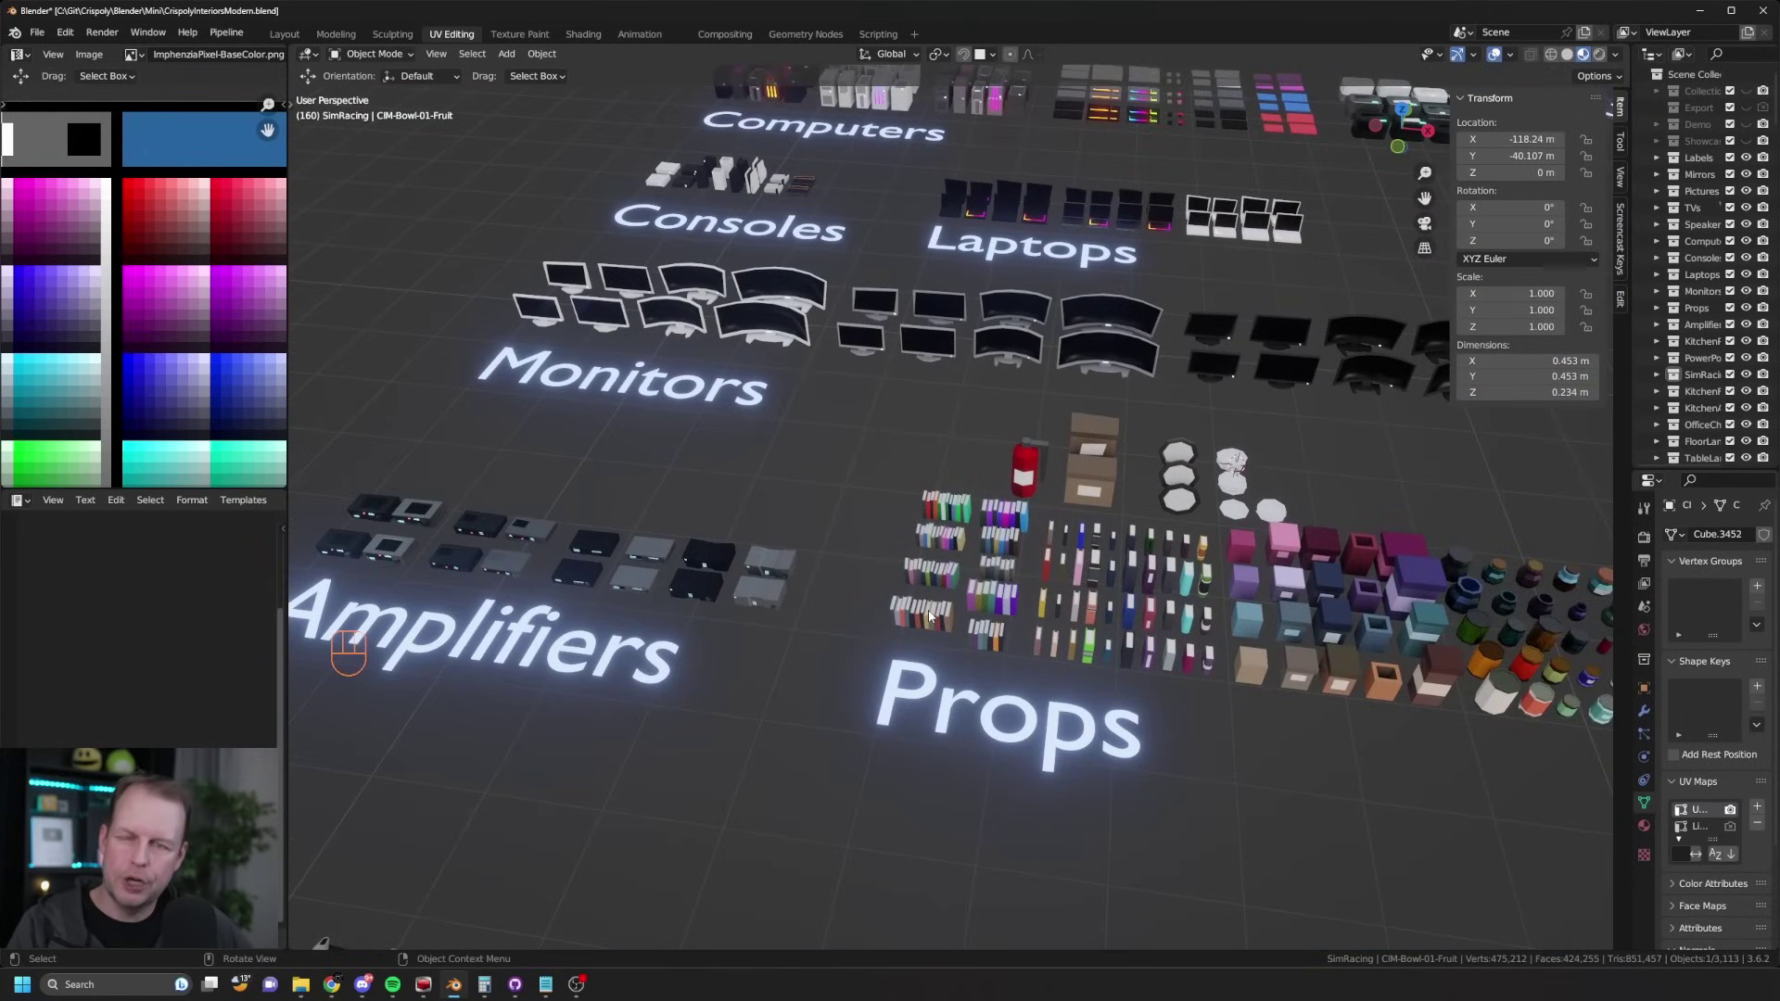
Step: Inspect the existing book rows in the Props section and compare their names
scroll(932, 617, "up", 5)
left_click(895, 733)
scroll(895, 733, "down", 4)
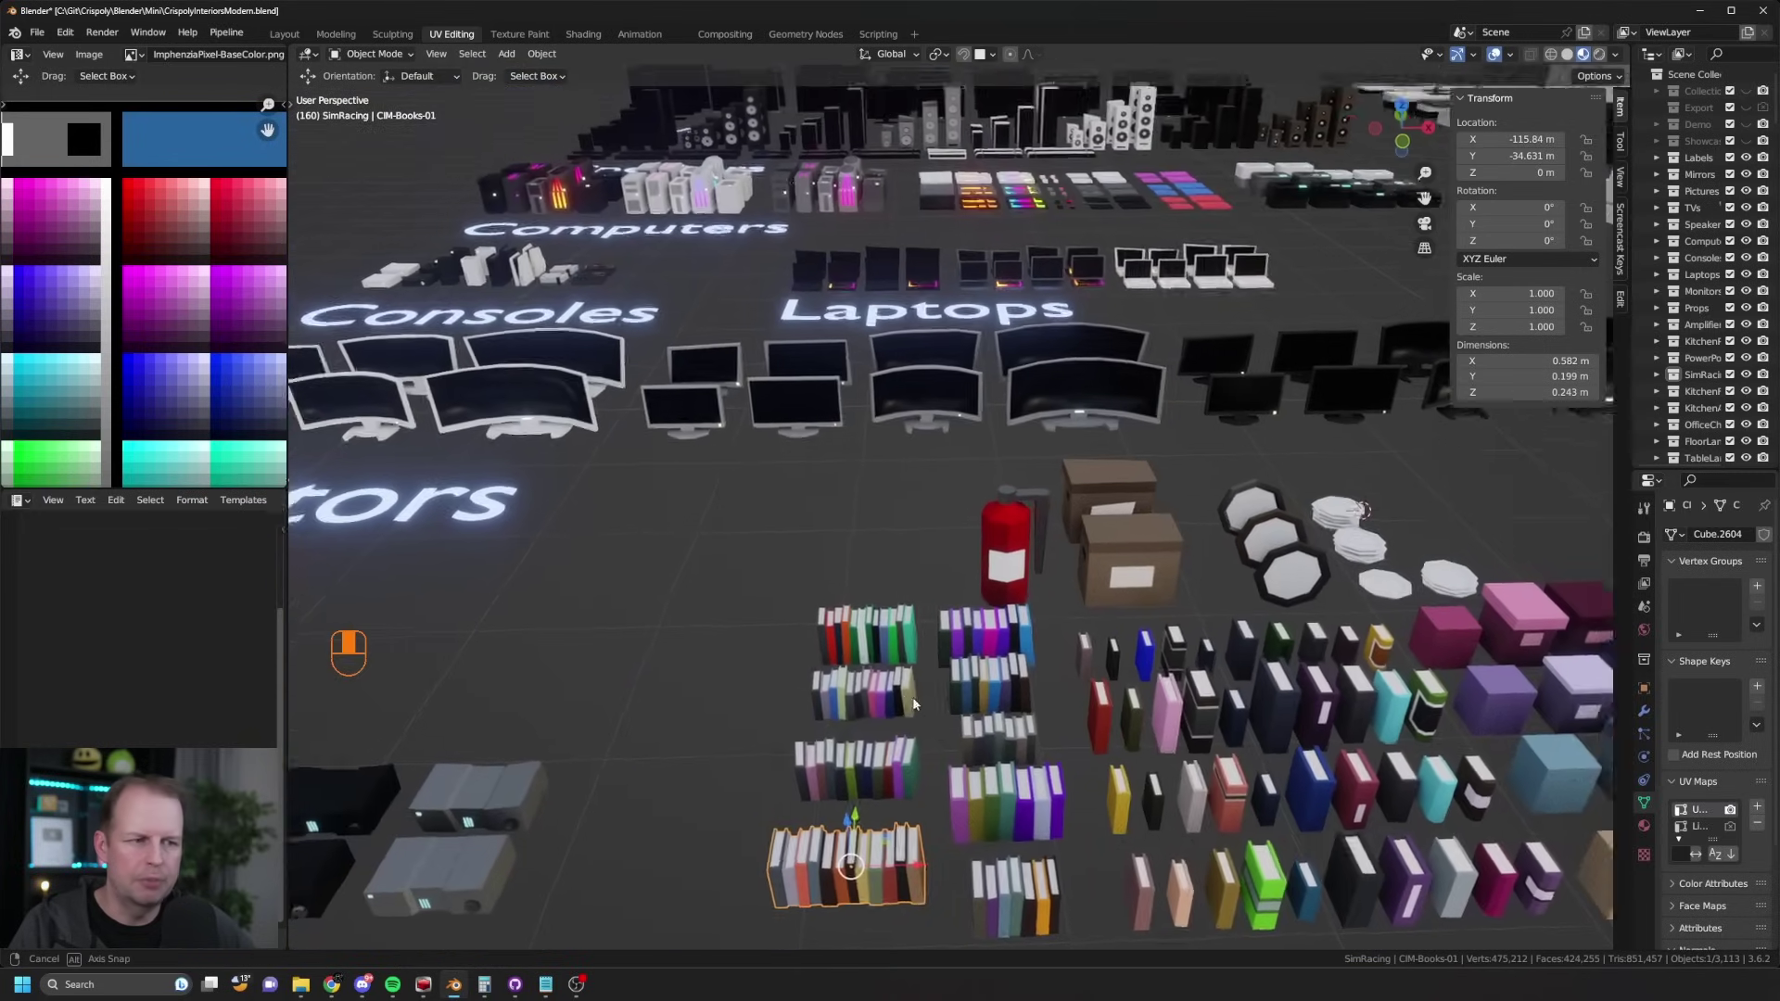
scroll(964, 696, "up", 4)
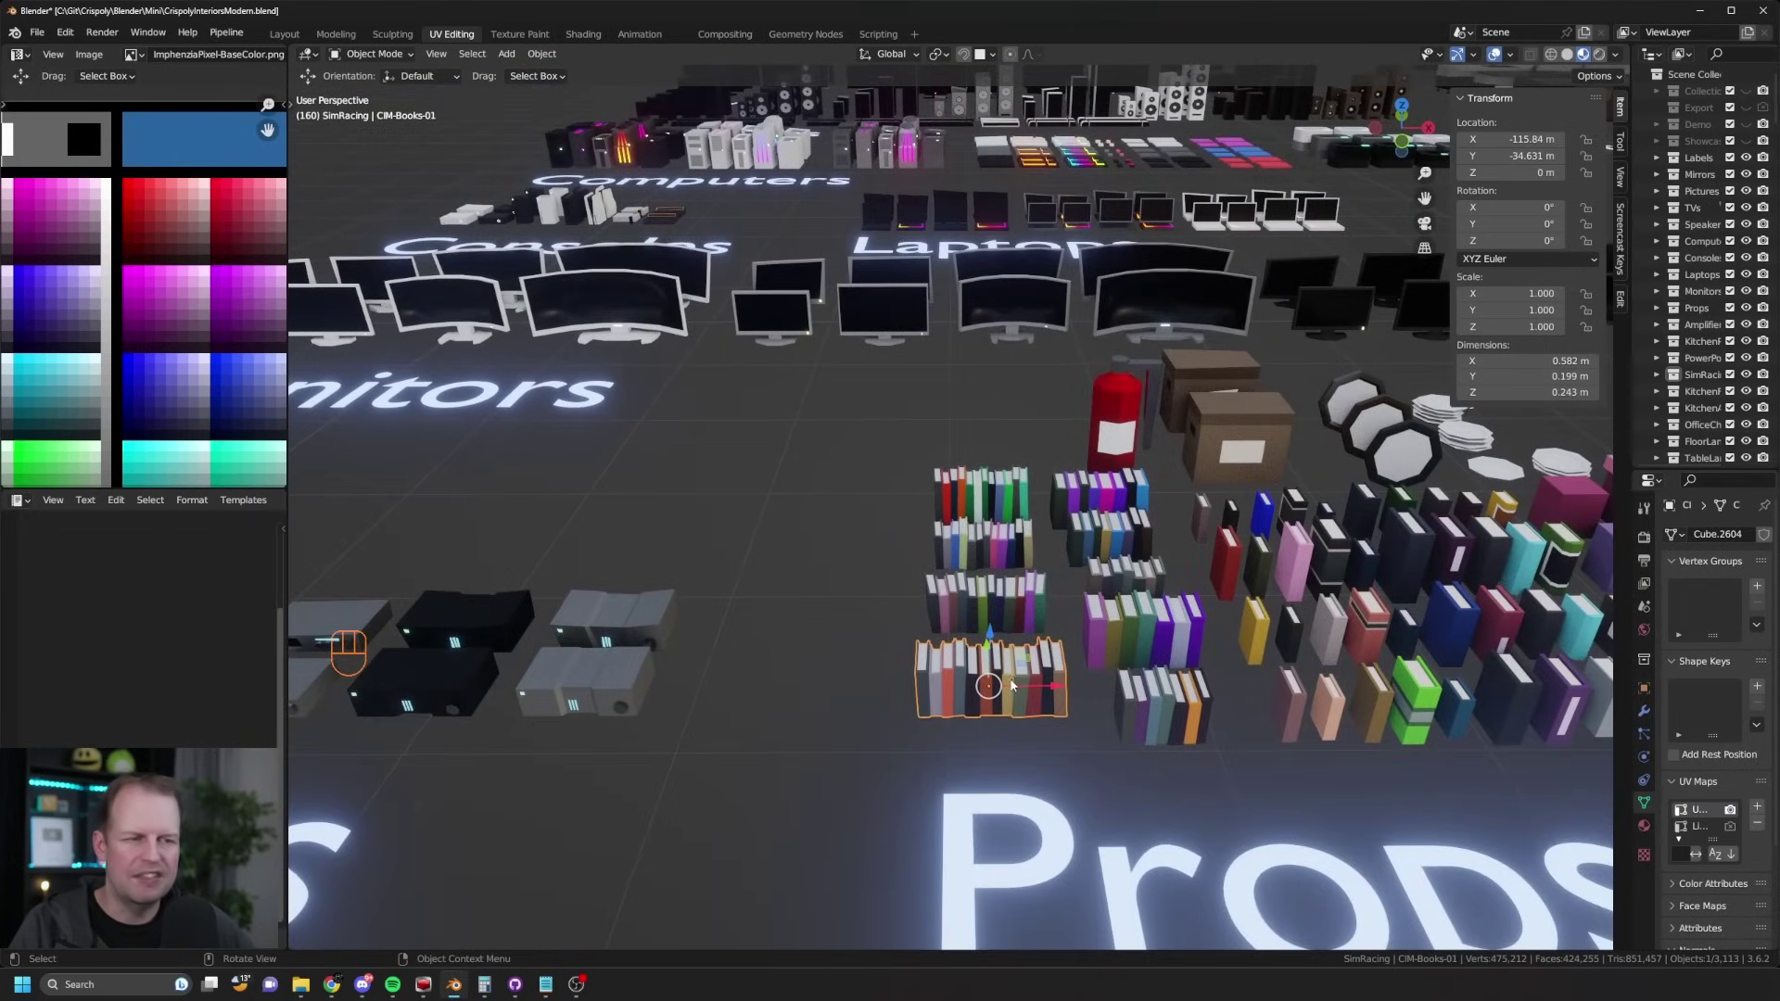
left_click(992, 608)
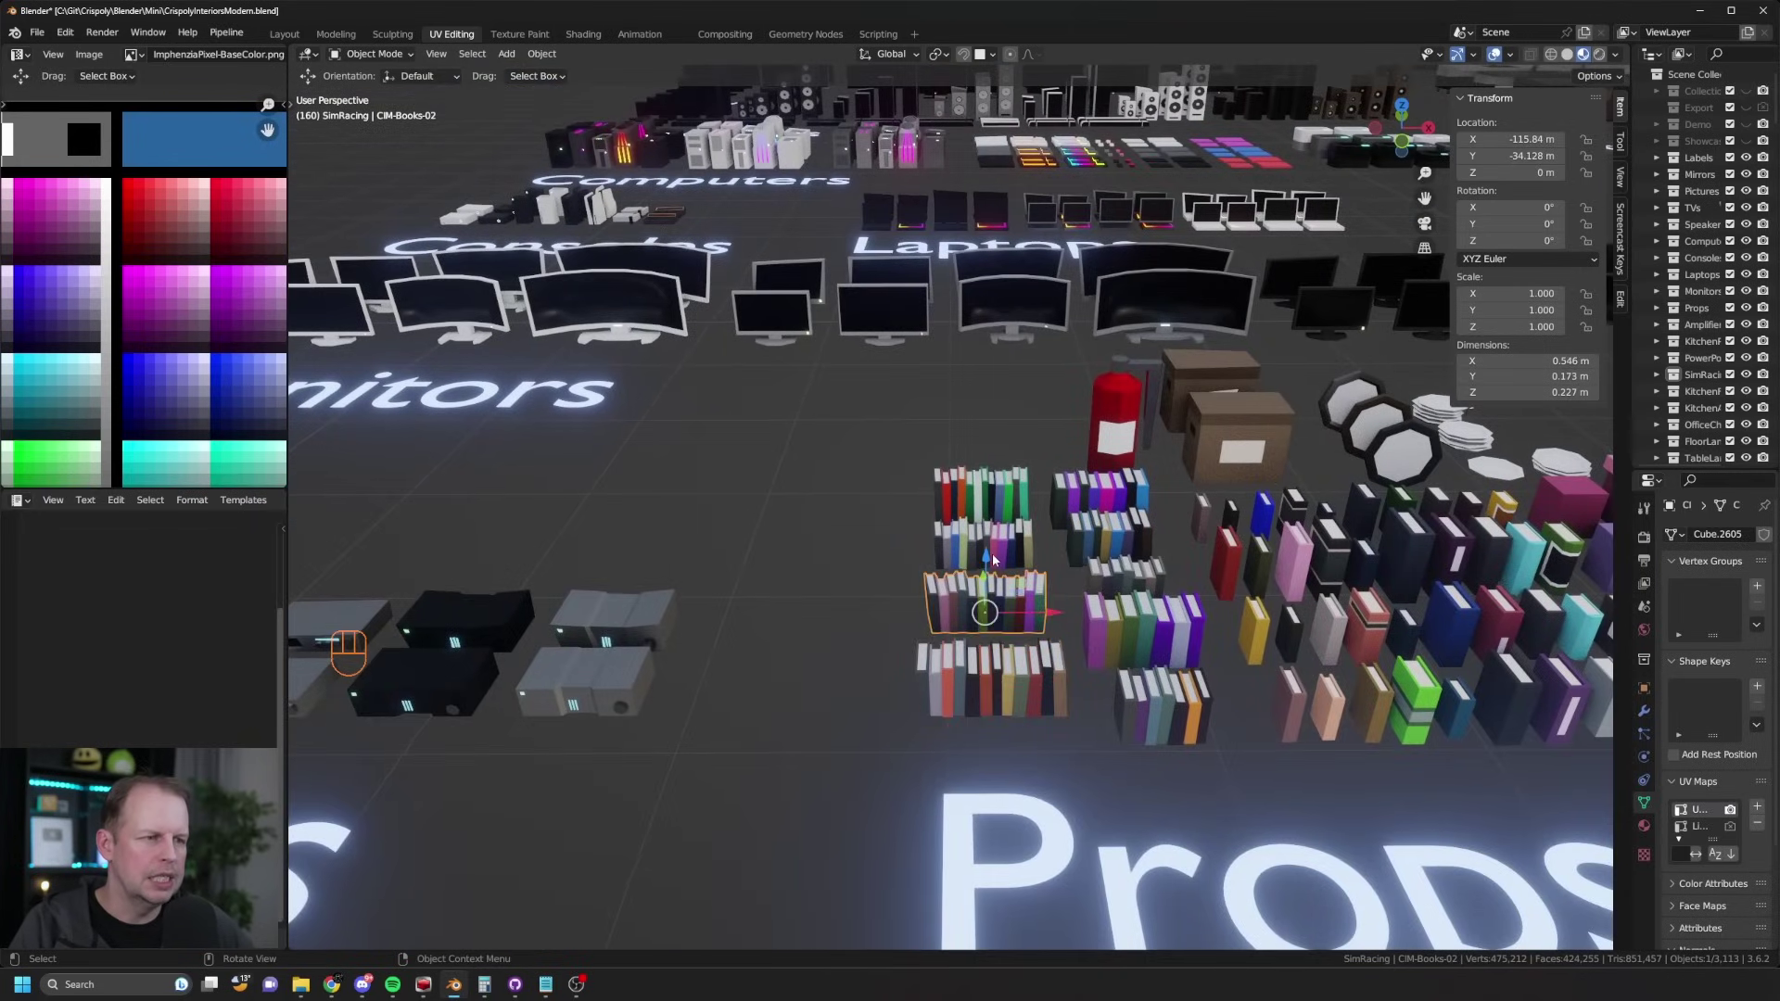
left_click(992, 552)
left_click(998, 499)
left_click(1096, 496)
left_click(1106, 541)
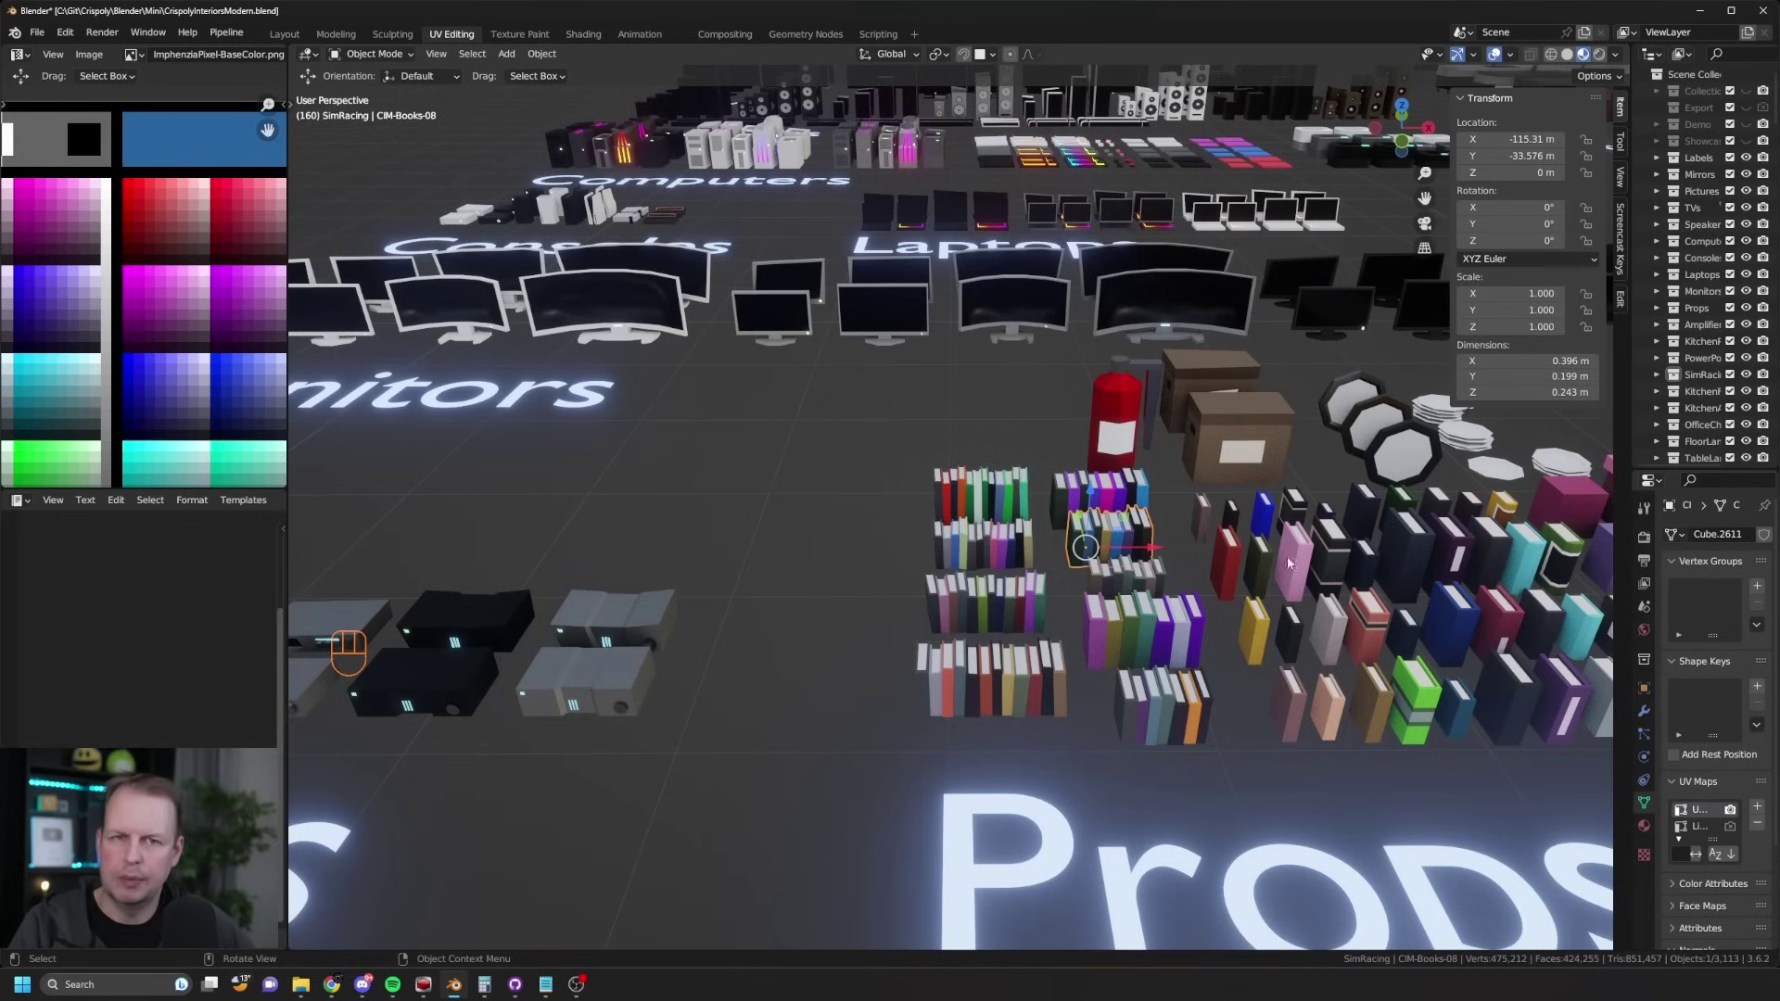
Step: Examine the new clocks, removal boxes and plate stacks up close, checking each object in the Props section again
scroll(1276, 505, "down", 2)
middle_click_drag(1276, 504, 1170, 553, "shift")
middle_click_drag(1275, 570, 1001, 551, "shift")
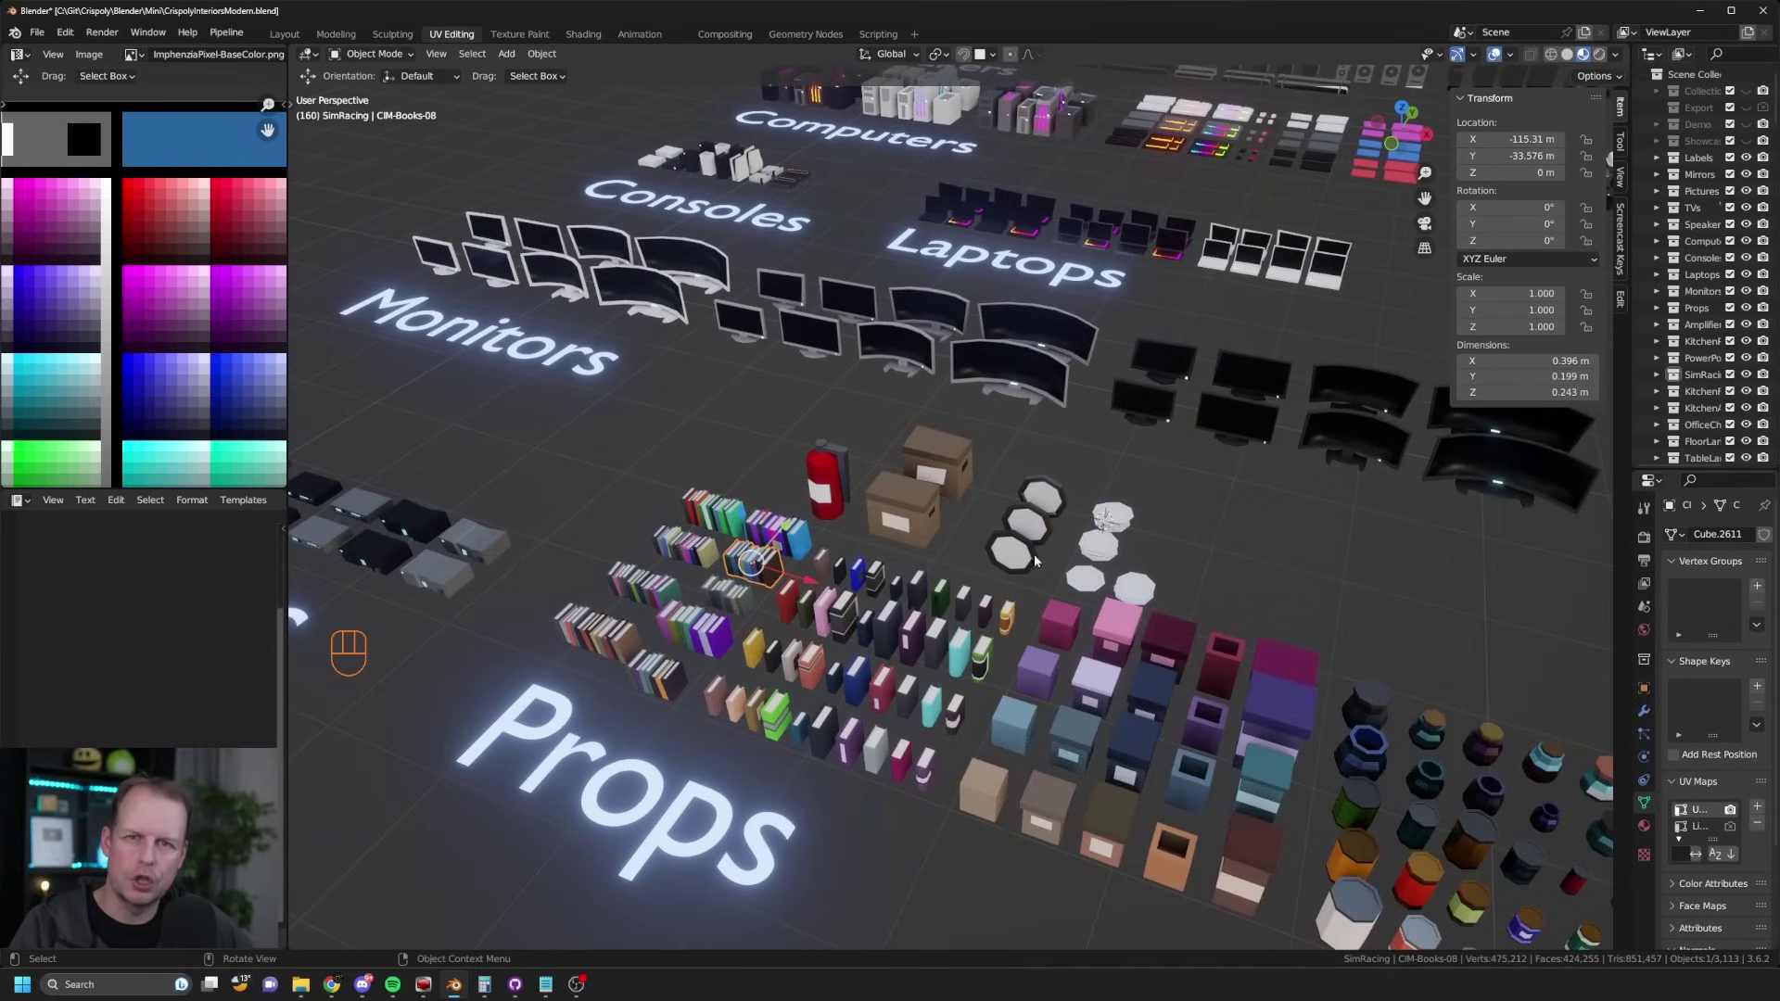
middle_click_drag(1132, 565, 1207, 559)
left_click(943, 567)
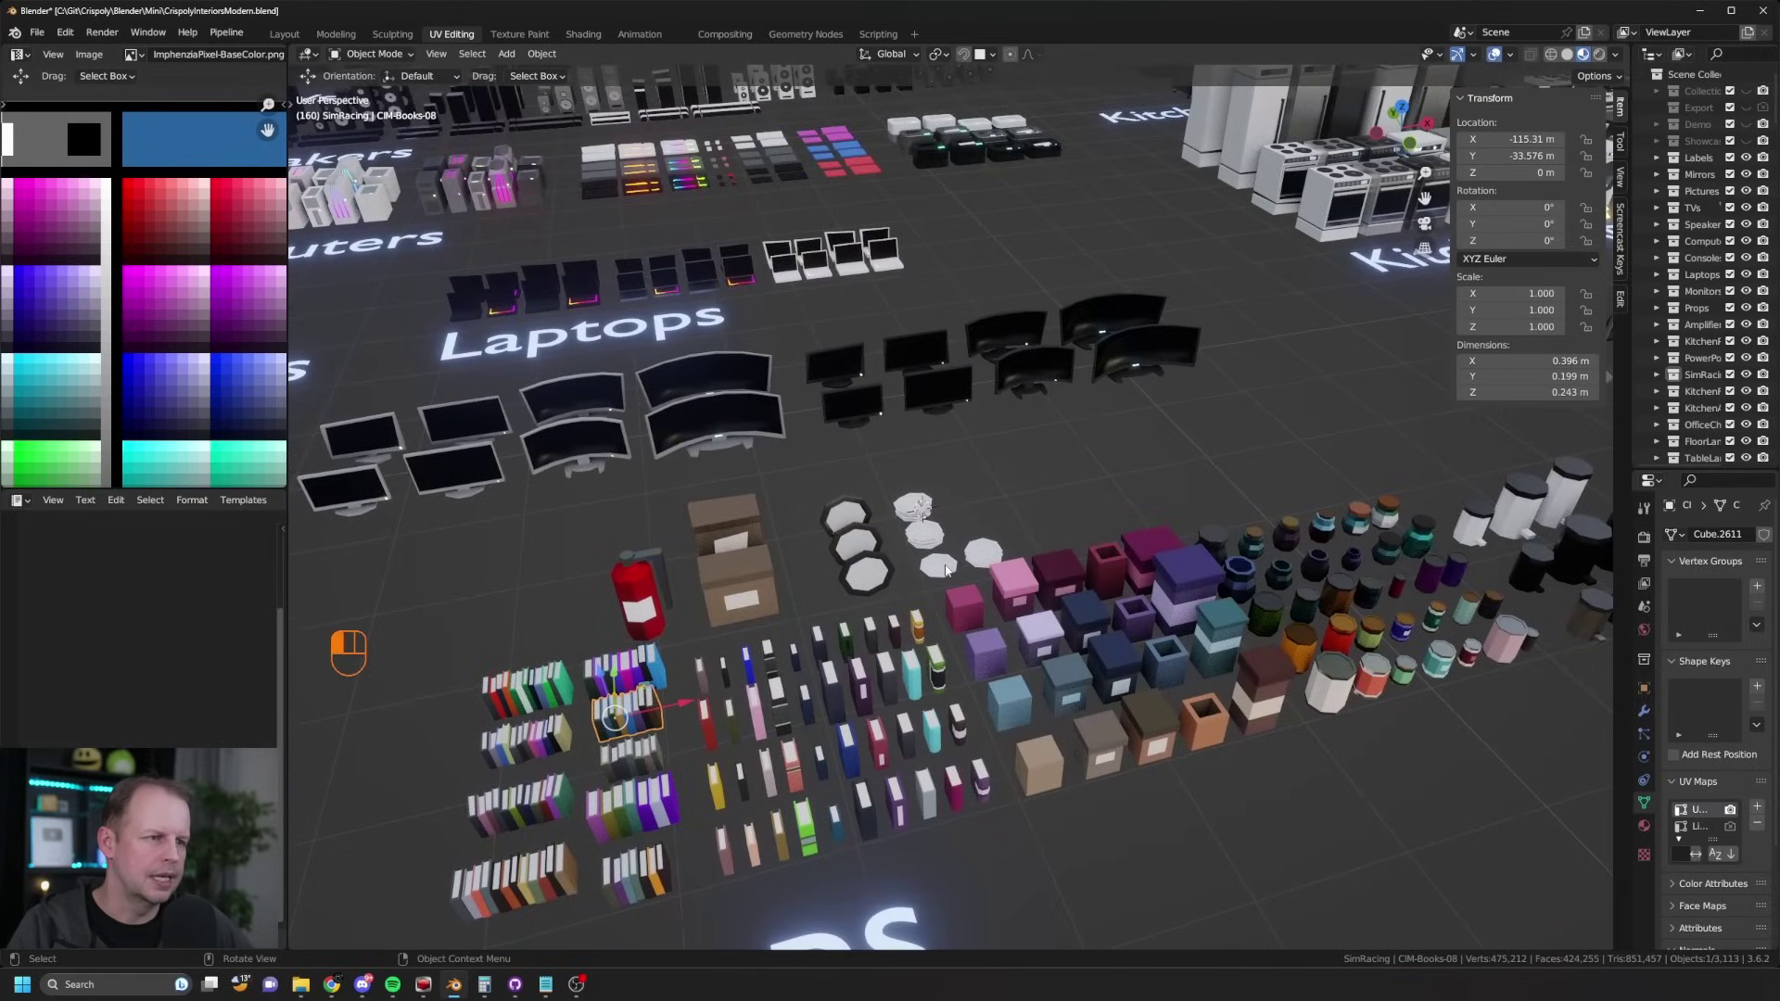
middle_click_drag(1027, 582, 892, 623)
left_click(994, 630)
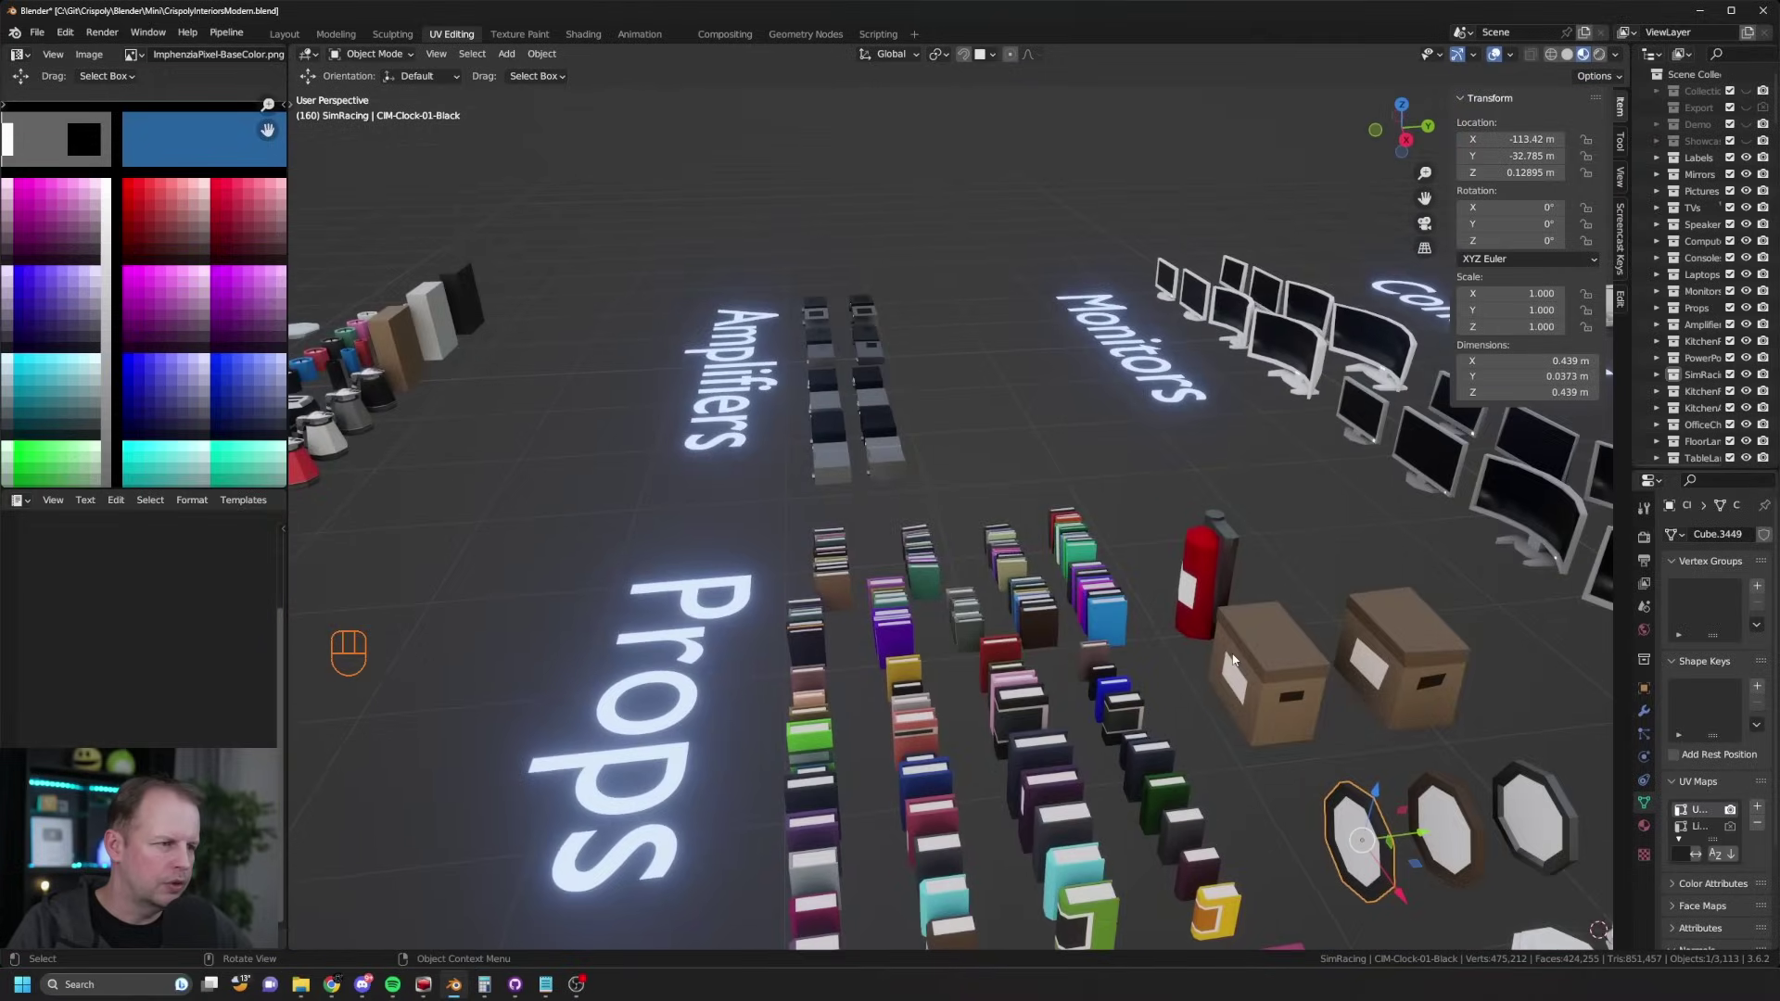
left_click(1279, 687)
key("Tab")
key("Tab")
middle_click_drag(1311, 725, 1300, 621)
middle_click_drag(1300, 621, 1165, 360, "shift")
middle_click_drag(1244, 592, 1089, 401, "shift")
middle_click_drag(1222, 548, 1106, 422, "shift")
left_click(1200, 499)
middle_click_drag(1200, 499, 1113, 549)
left_click(1013, 617)
middle_click_drag(1015, 620, 1038, 560)
left_click(1070, 456)
left_click(1171, 456)
middle_click_drag(1055, 452, 1131, 539)
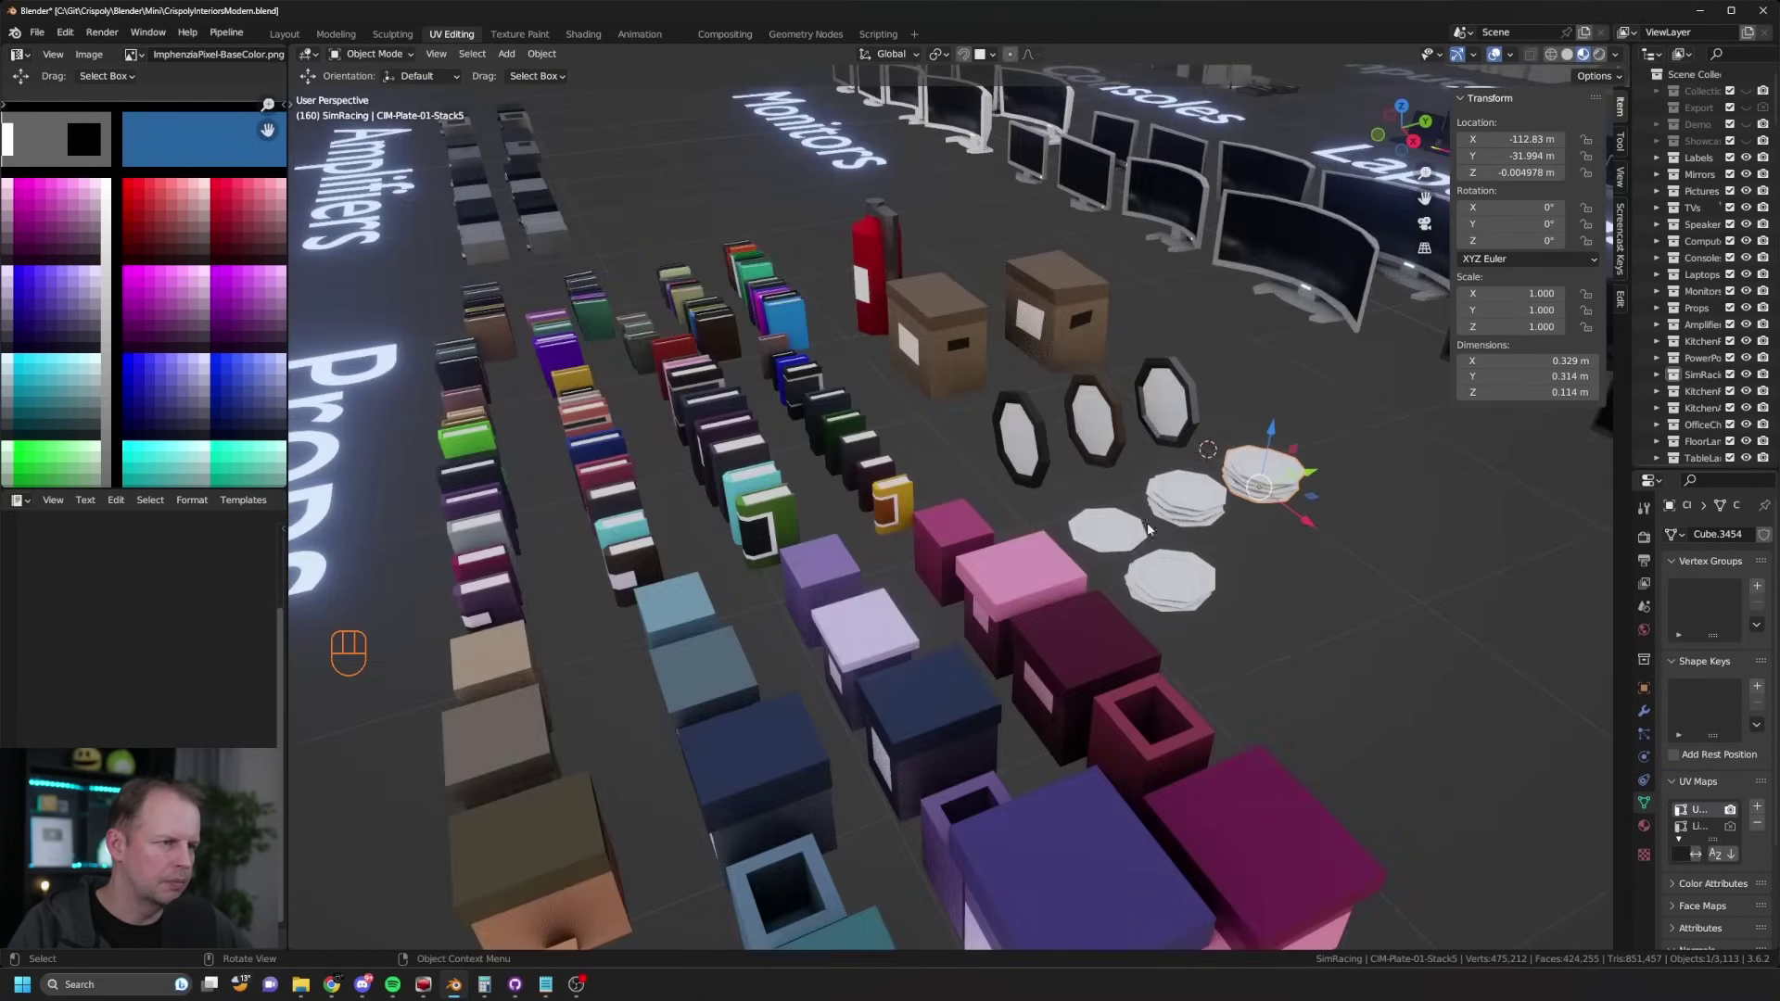
left_click(1134, 539)
Step: Save the file and make the showcase collection with the furnished rooms visible
scroll(1135, 542, "down", 4)
middle_click_drag(631, 427, 776, 464)
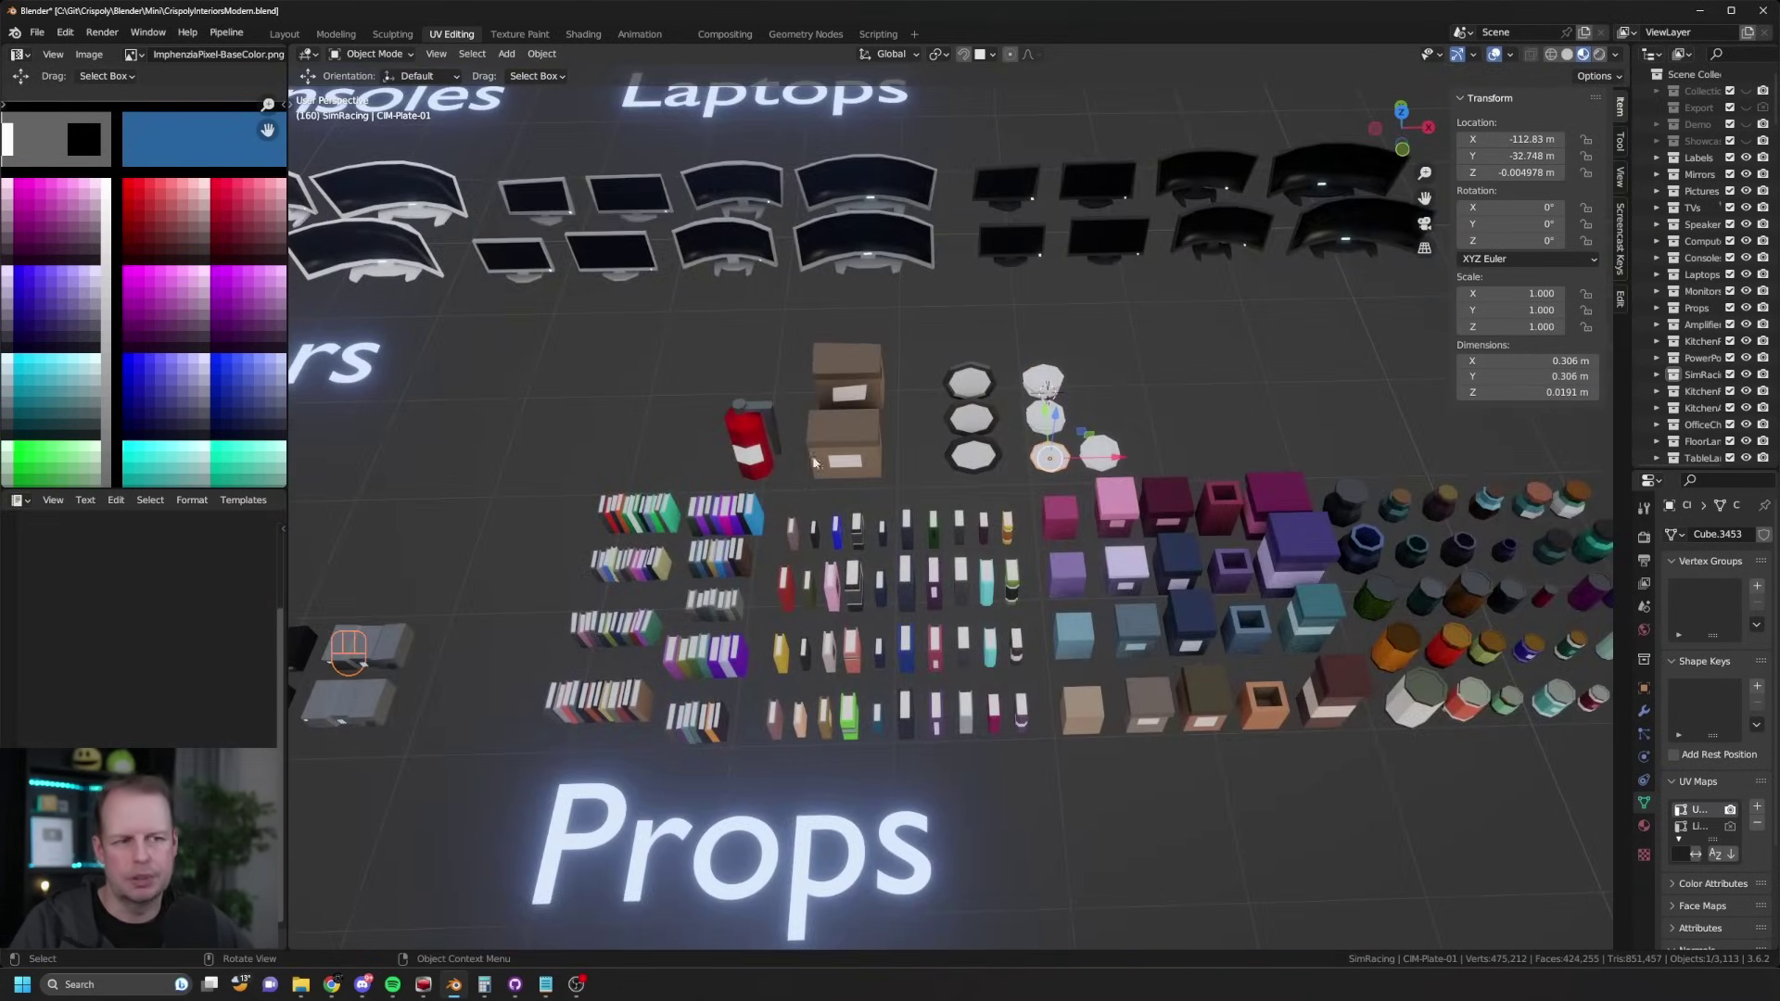
scroll(816, 465, "down", 3)
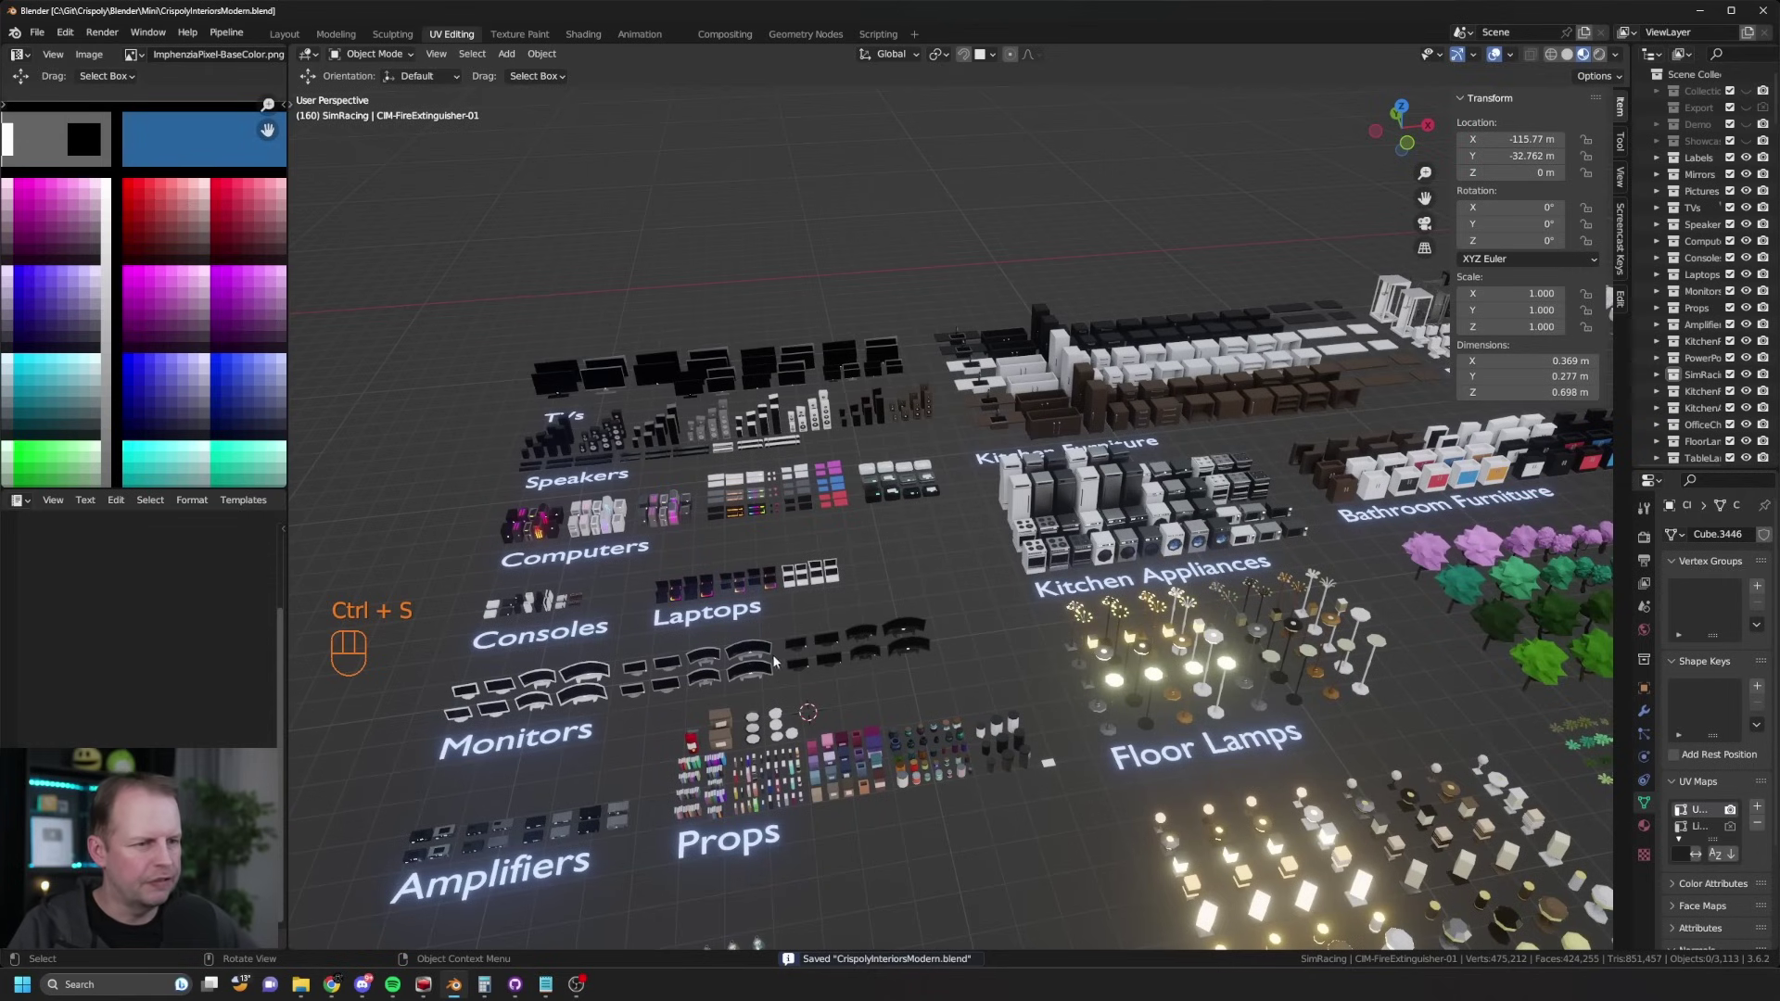
middle_click_drag(862, 651, 851, 577)
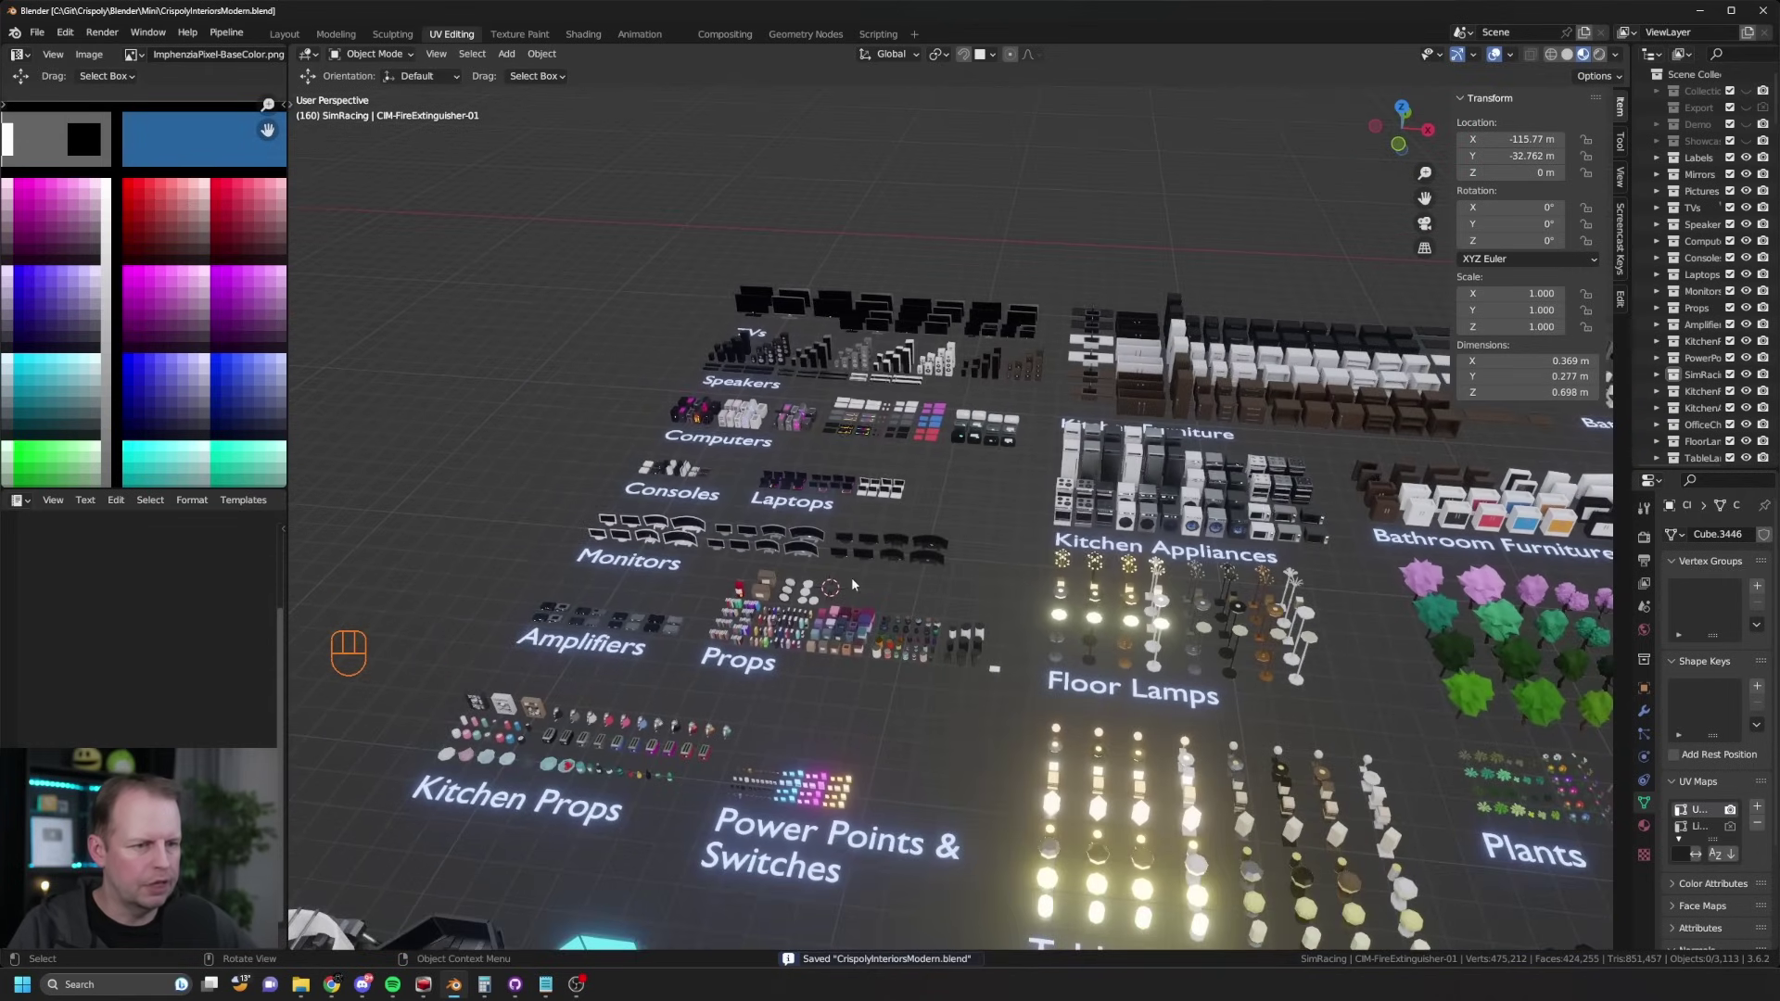
left_click(1746, 141)
scroll(1136, 320, "down", 1)
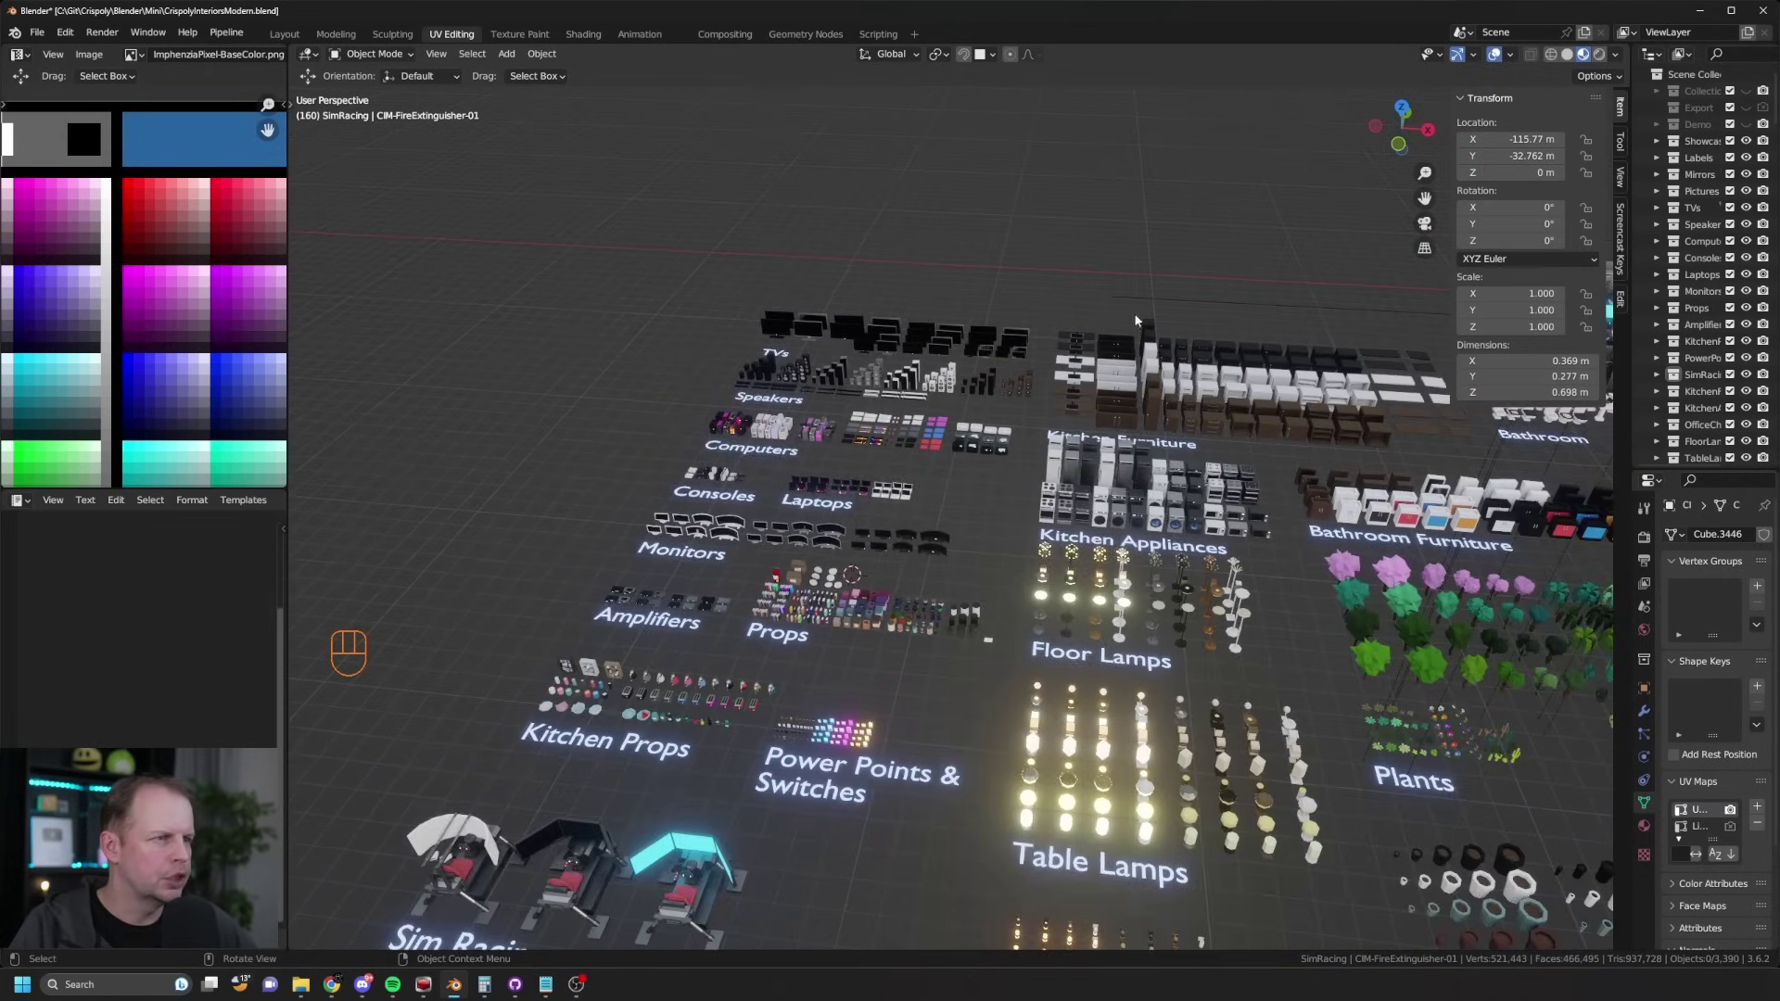
middle_click_drag(1136, 320, 927, 465)
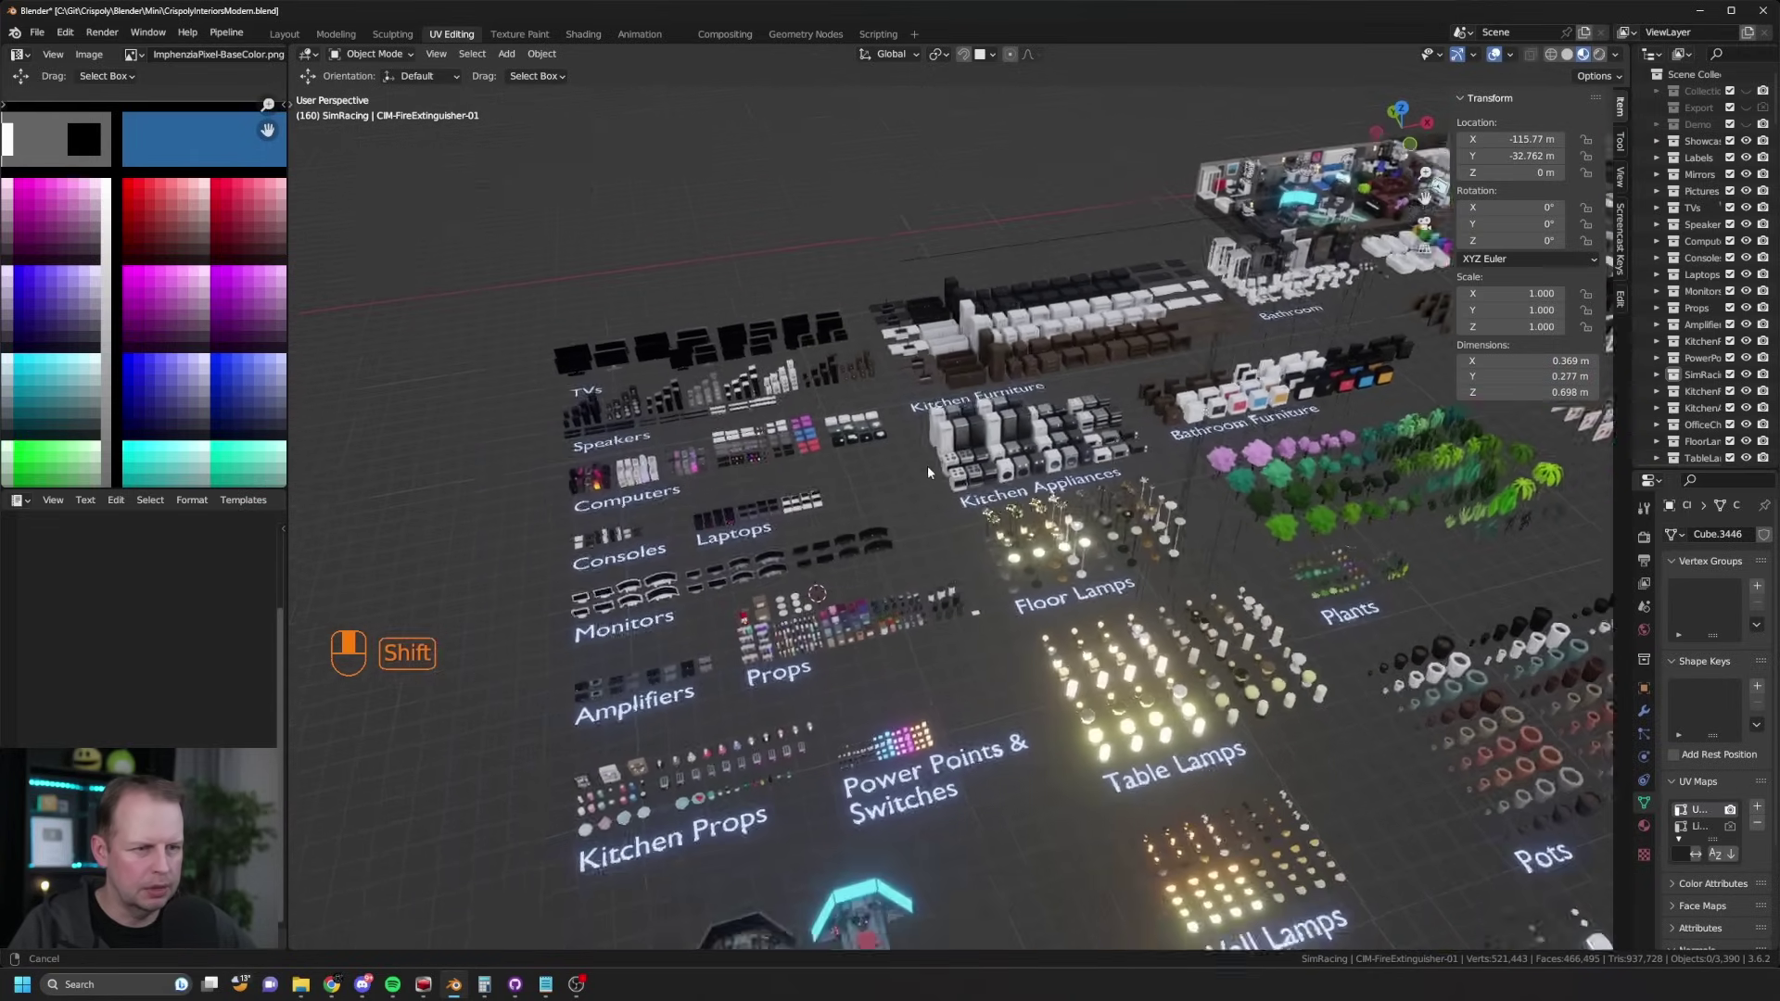
Step: Duplicate a removal box, black clock, two plate stacks, fire extinguisher and fruit bowl, moving the copies about 45.6 m in X and 42.8 m in Y
scroll(738, 607, "up", 4)
left_click(671, 586)
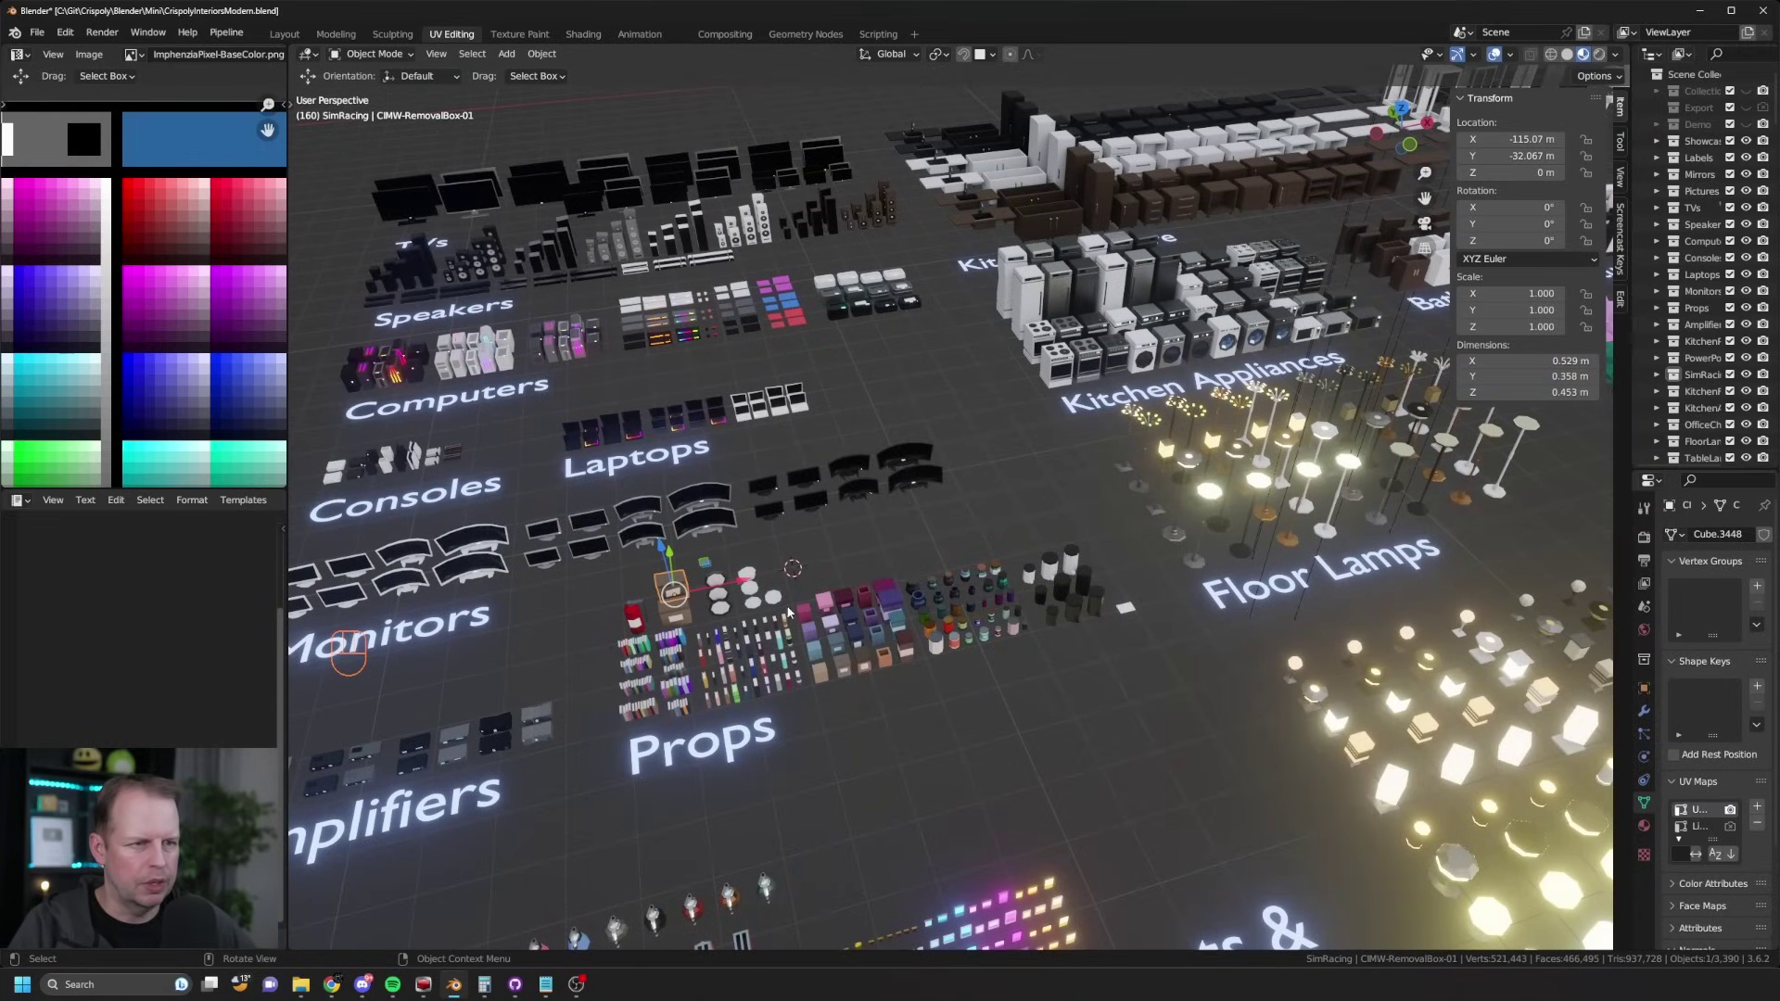
left_click(723, 609, "shift")
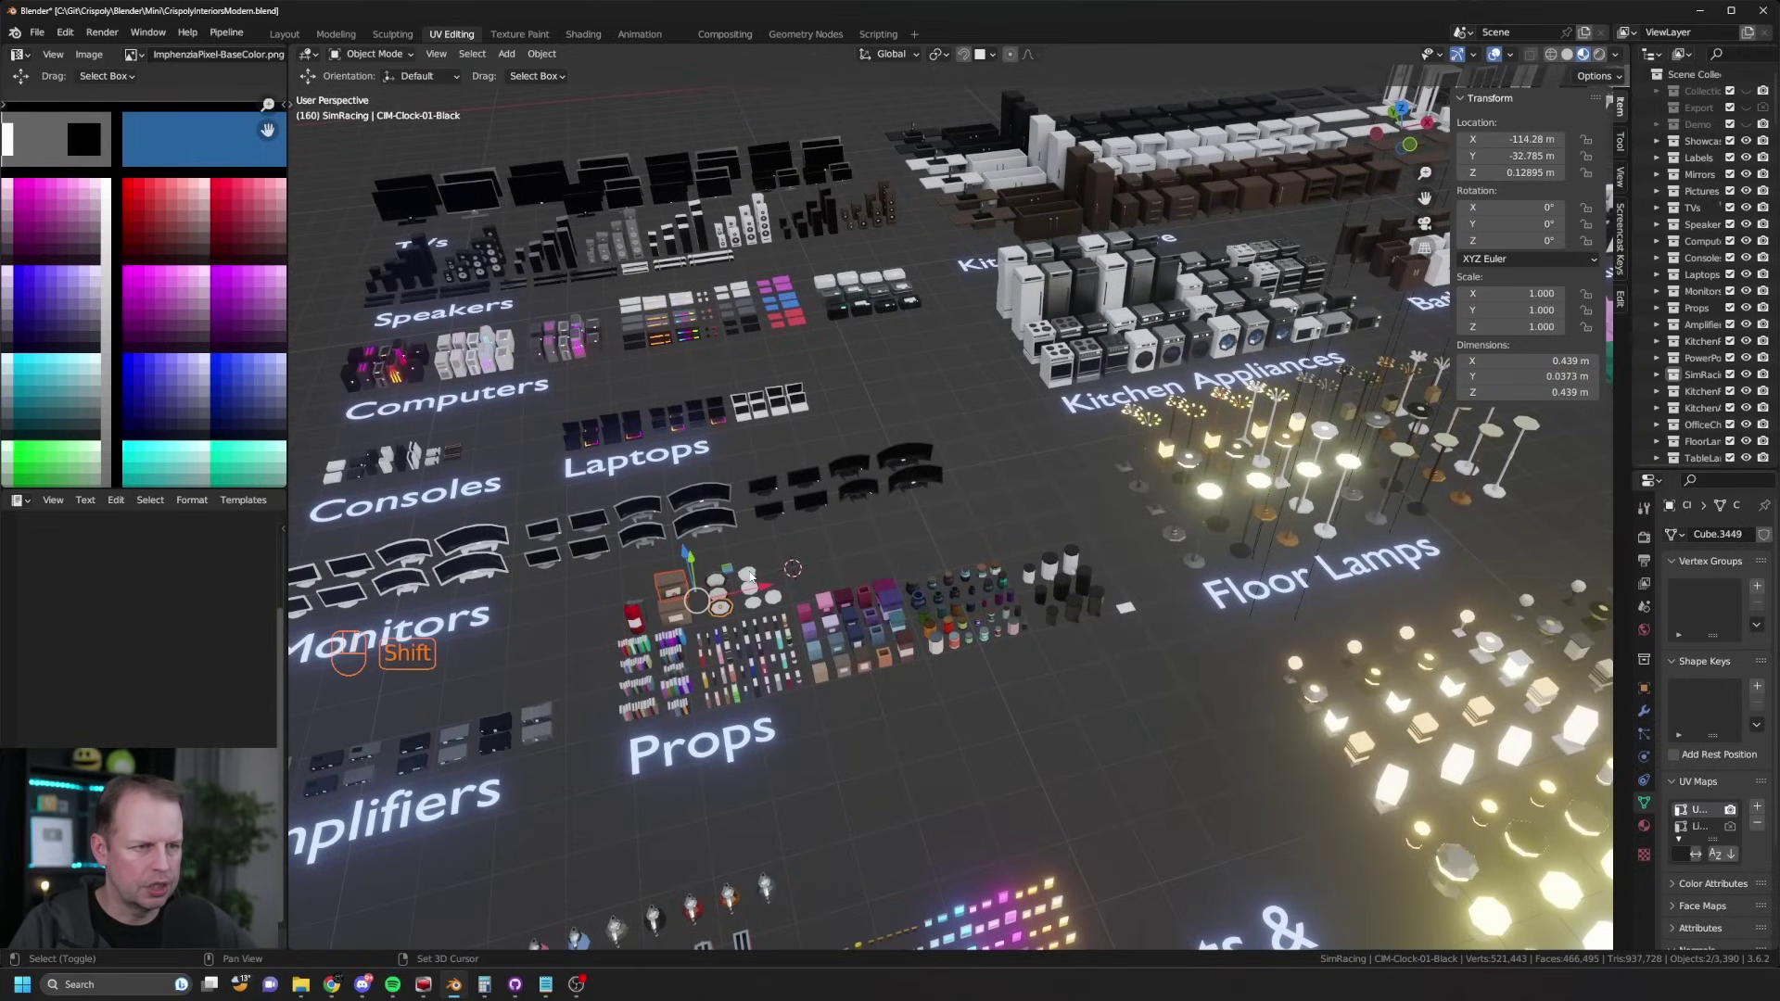
left_click(749, 575, "shift")
left_click(751, 590, "shift")
left_click(642, 619, "shift")
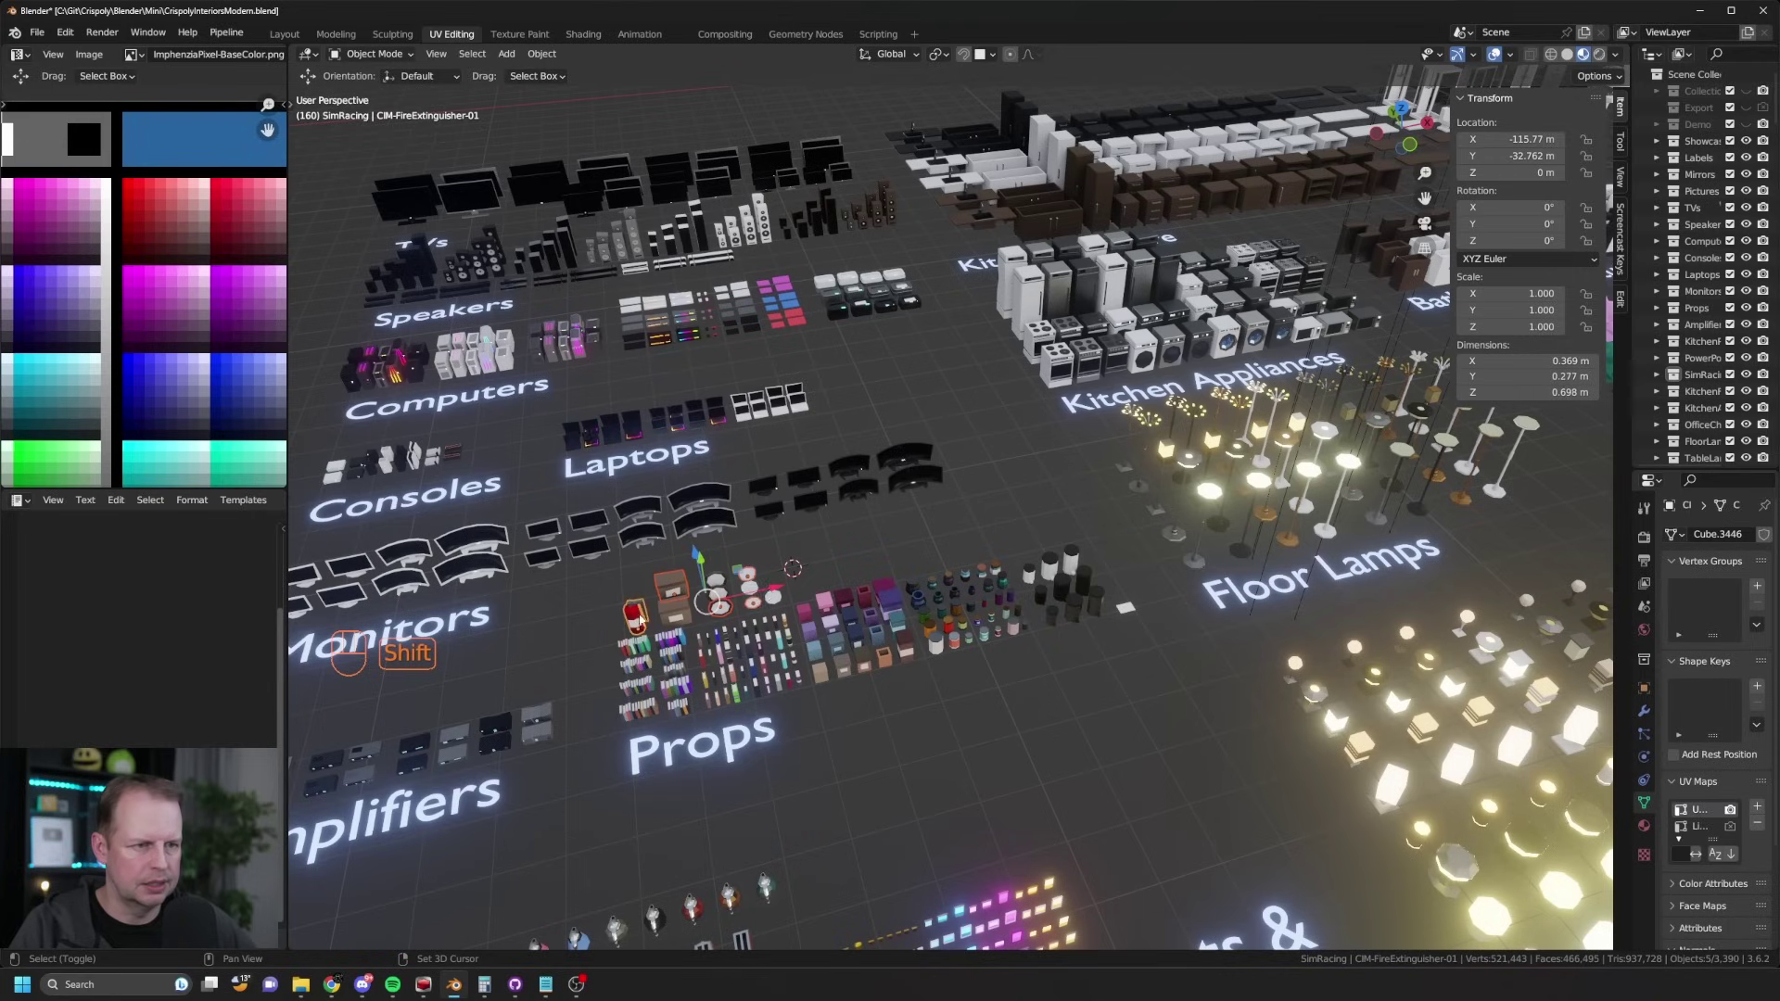
middle_click_drag(642, 619, 821, 425, "shift")
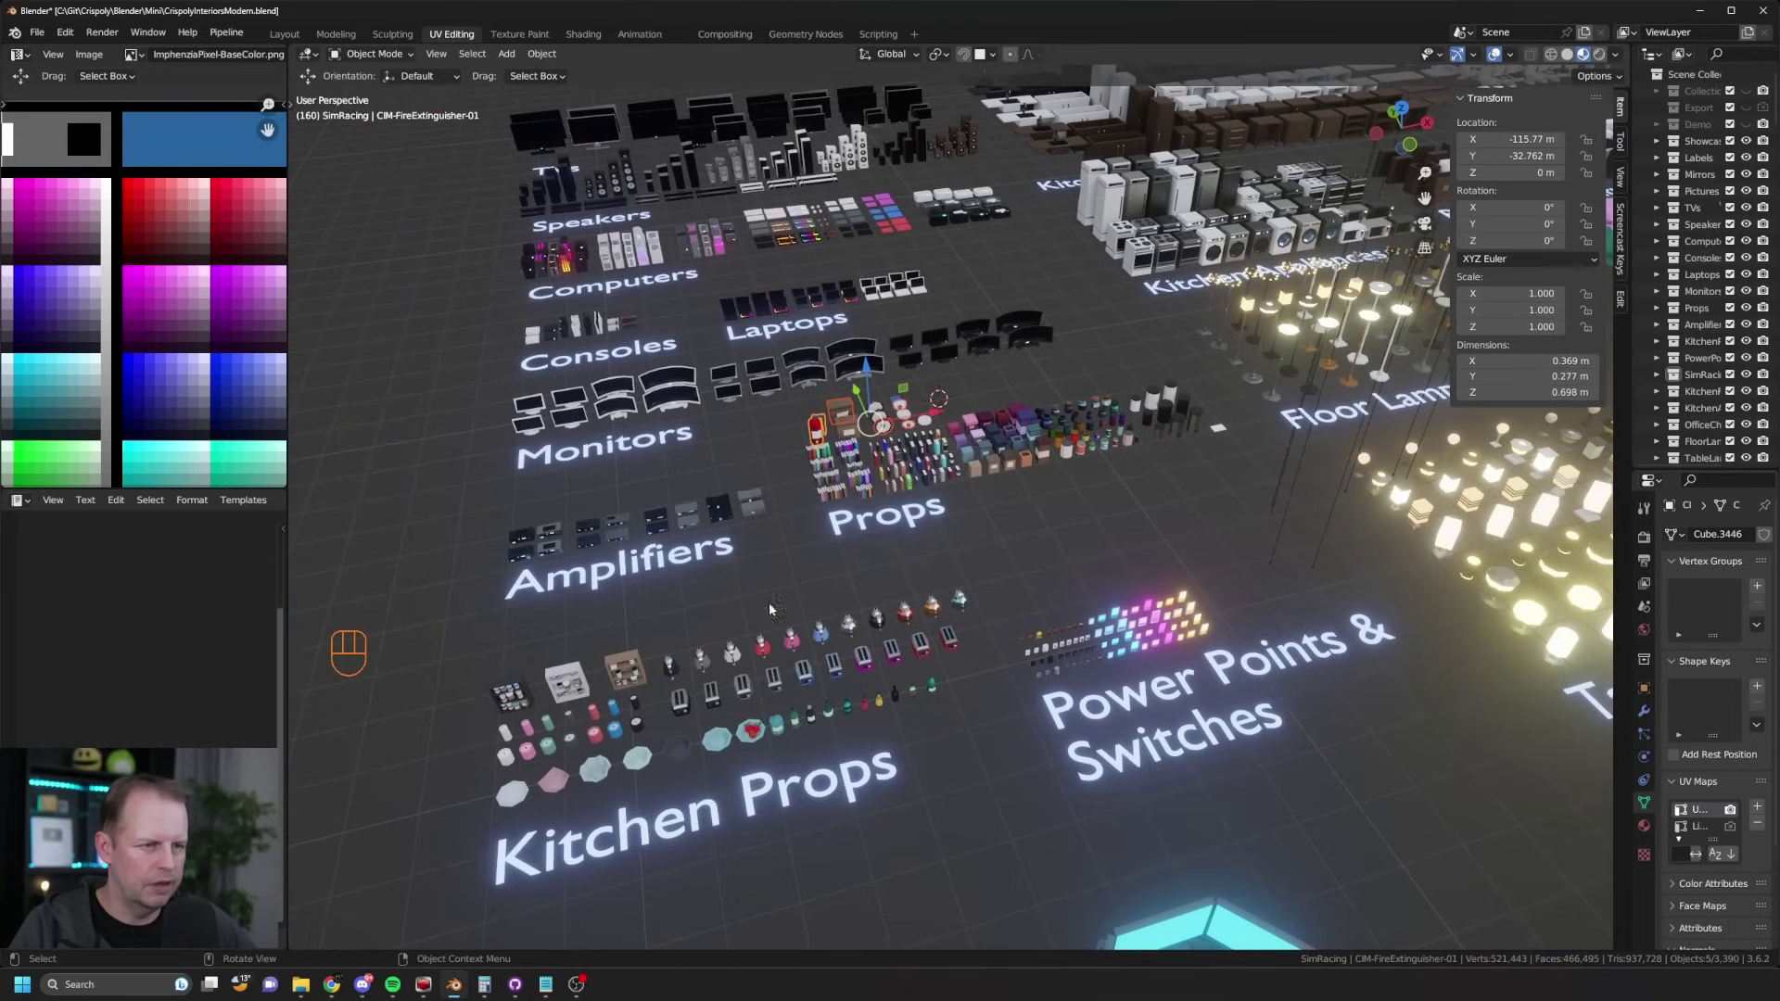
left_click(755, 737, "shift")
middle_click_drag(905, 666, 1114, 447)
key("KP_7")
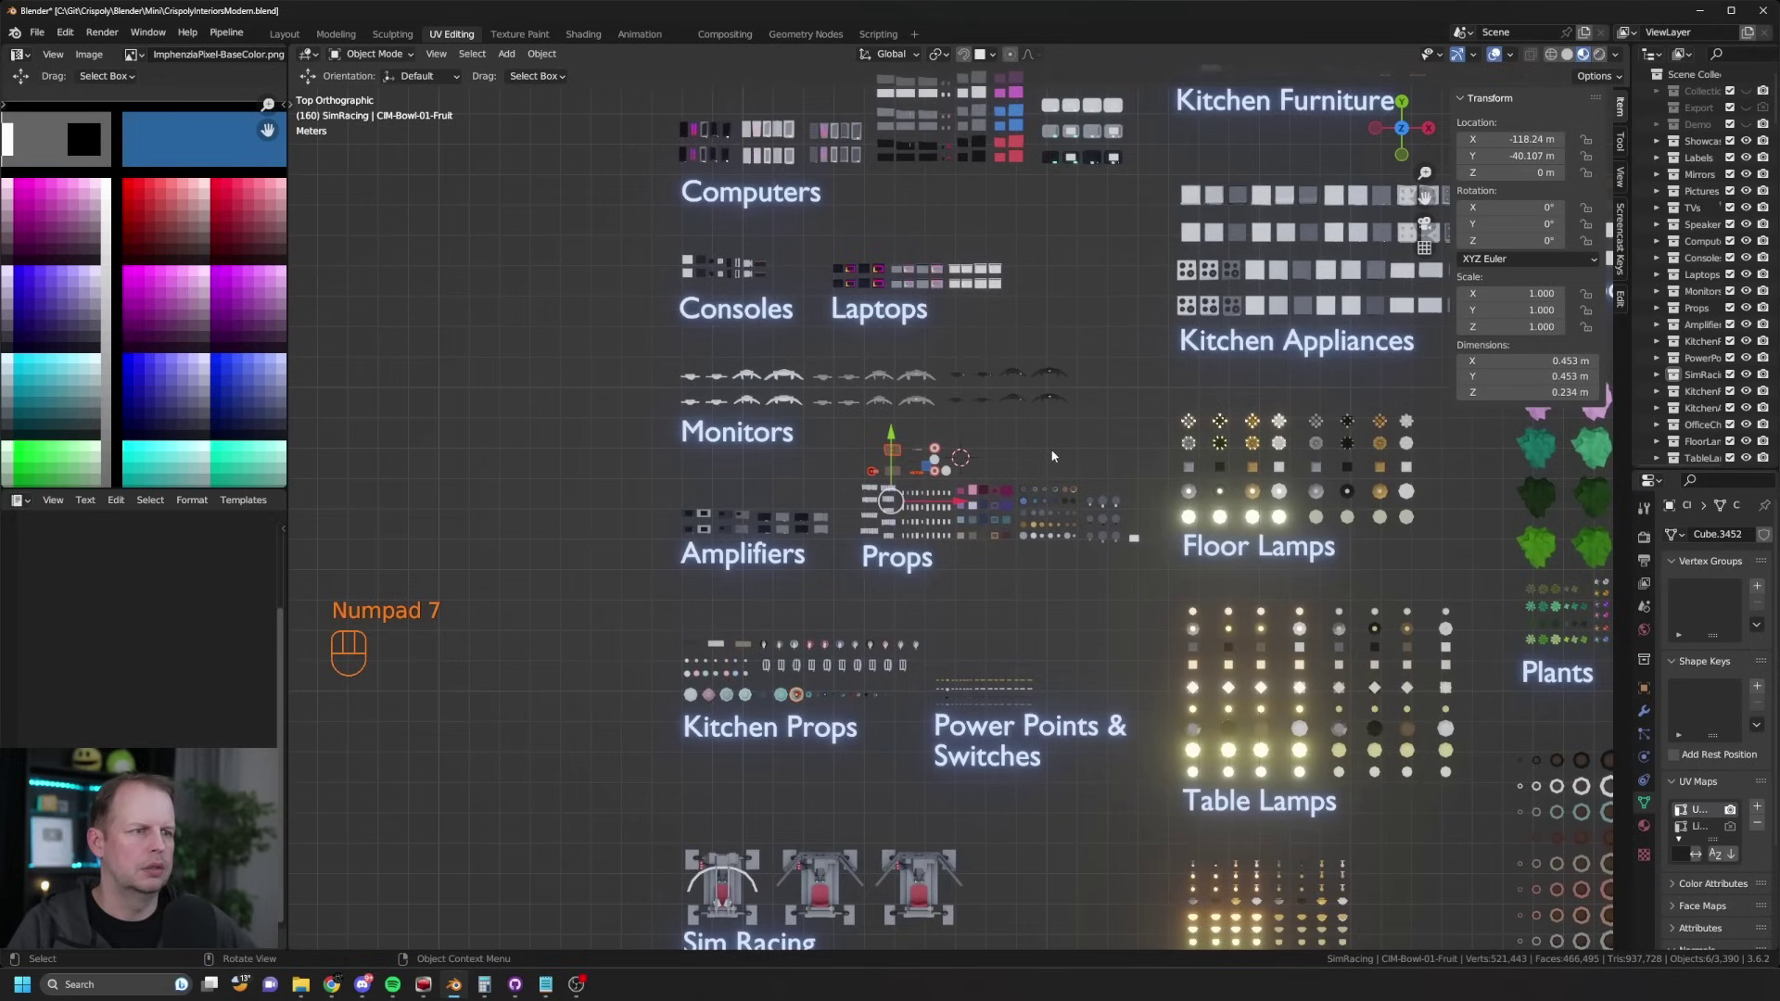
scroll(1114, 453, "down", 3)
key("shift+d")
left_click(1121, 259)
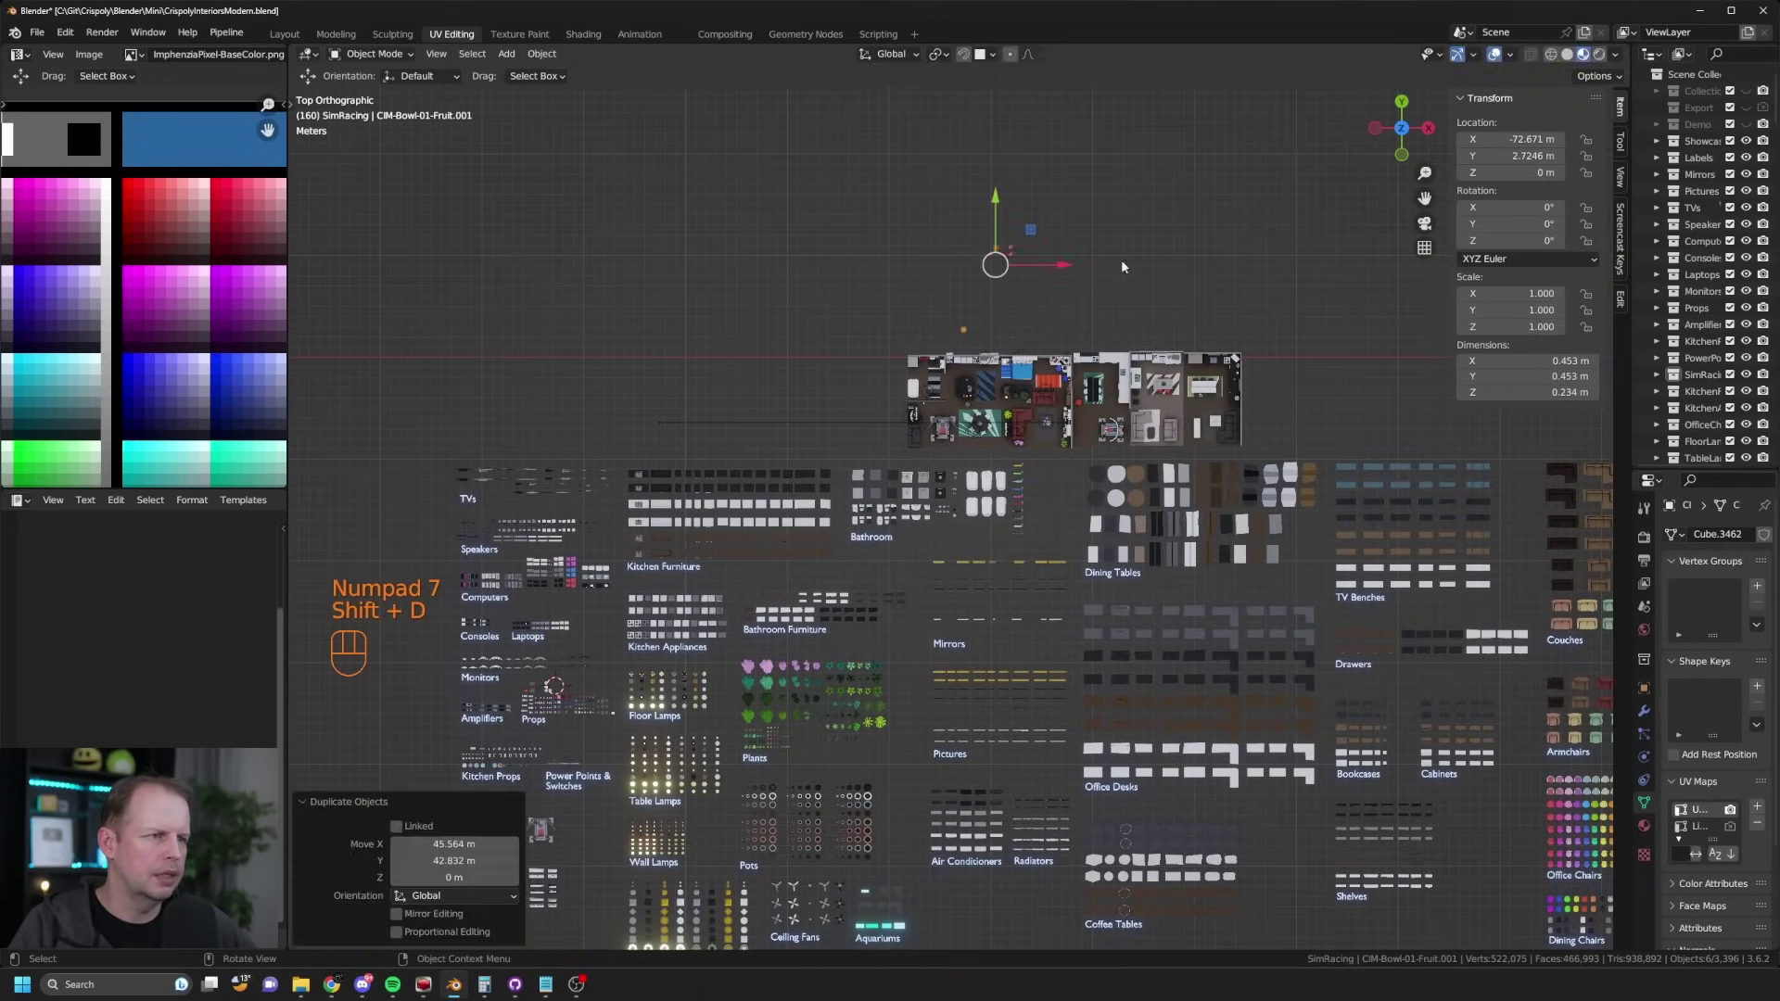
Step: Move the copied fruit bowl onto the kitchen island in the showcase apartment, snapping it to the countertop at 0.95 m height
scroll(1055, 286, "up", 4)
middle_click_drag(883, 554, 870, 478)
right_click(828, 482, "shift")
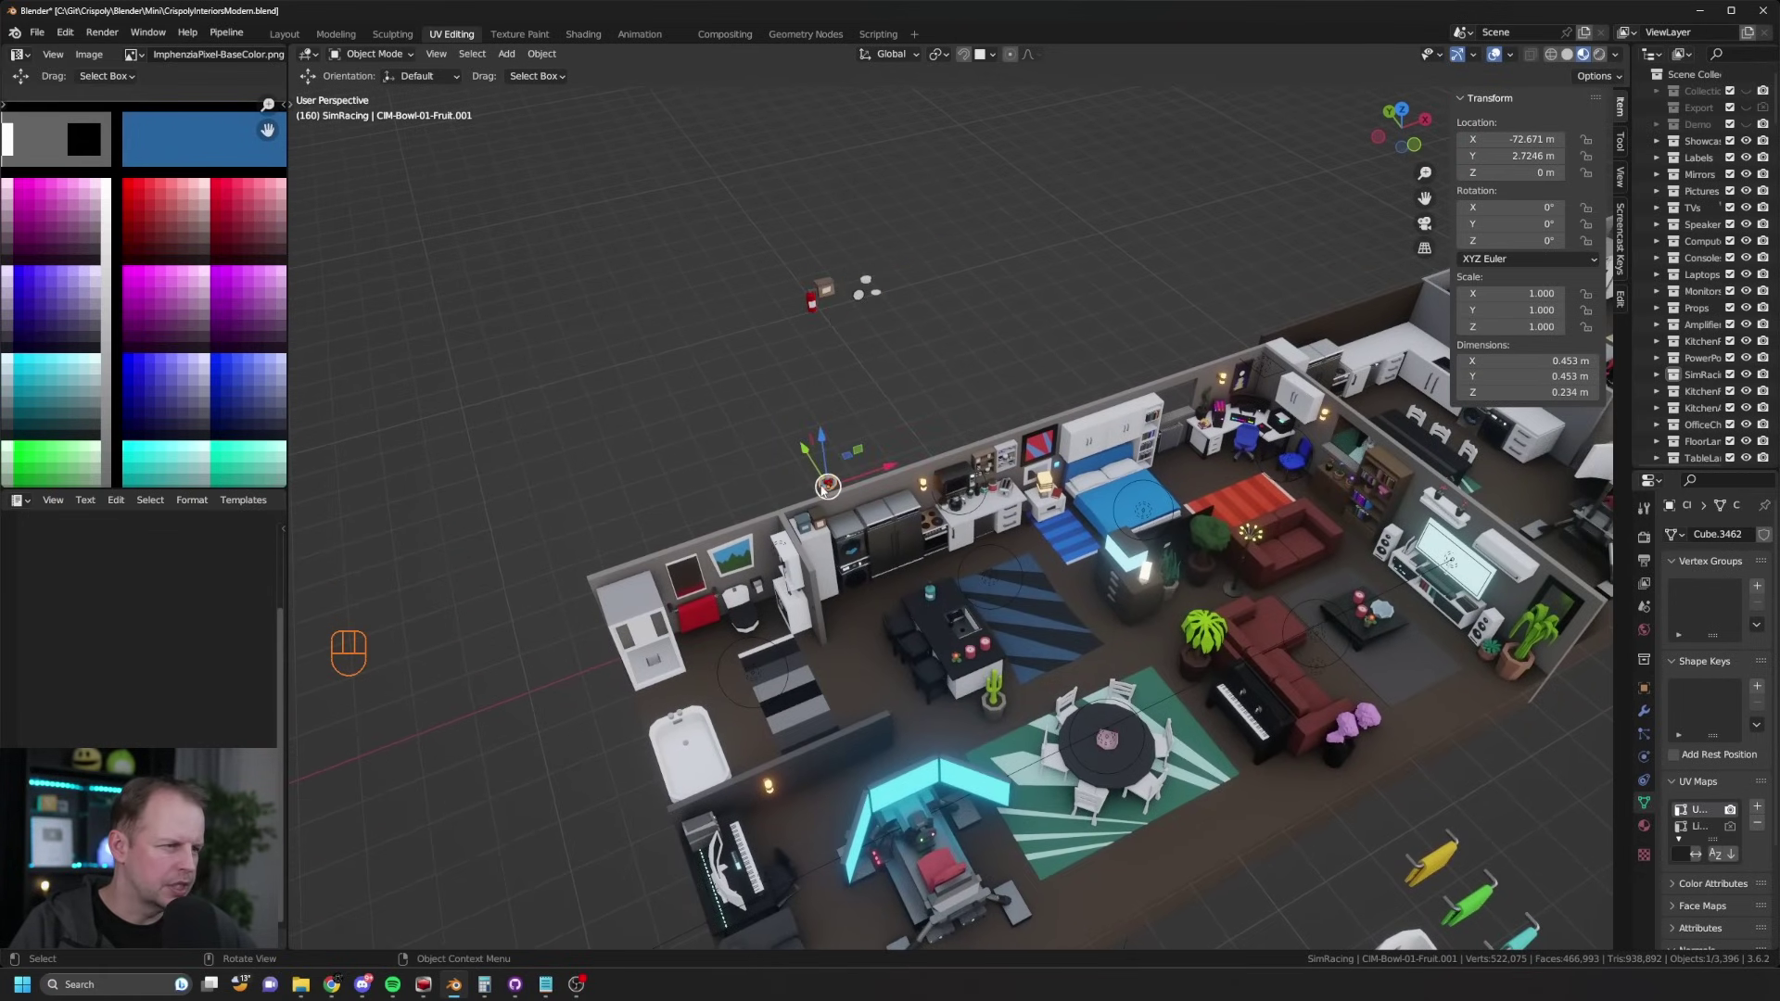
key("g")
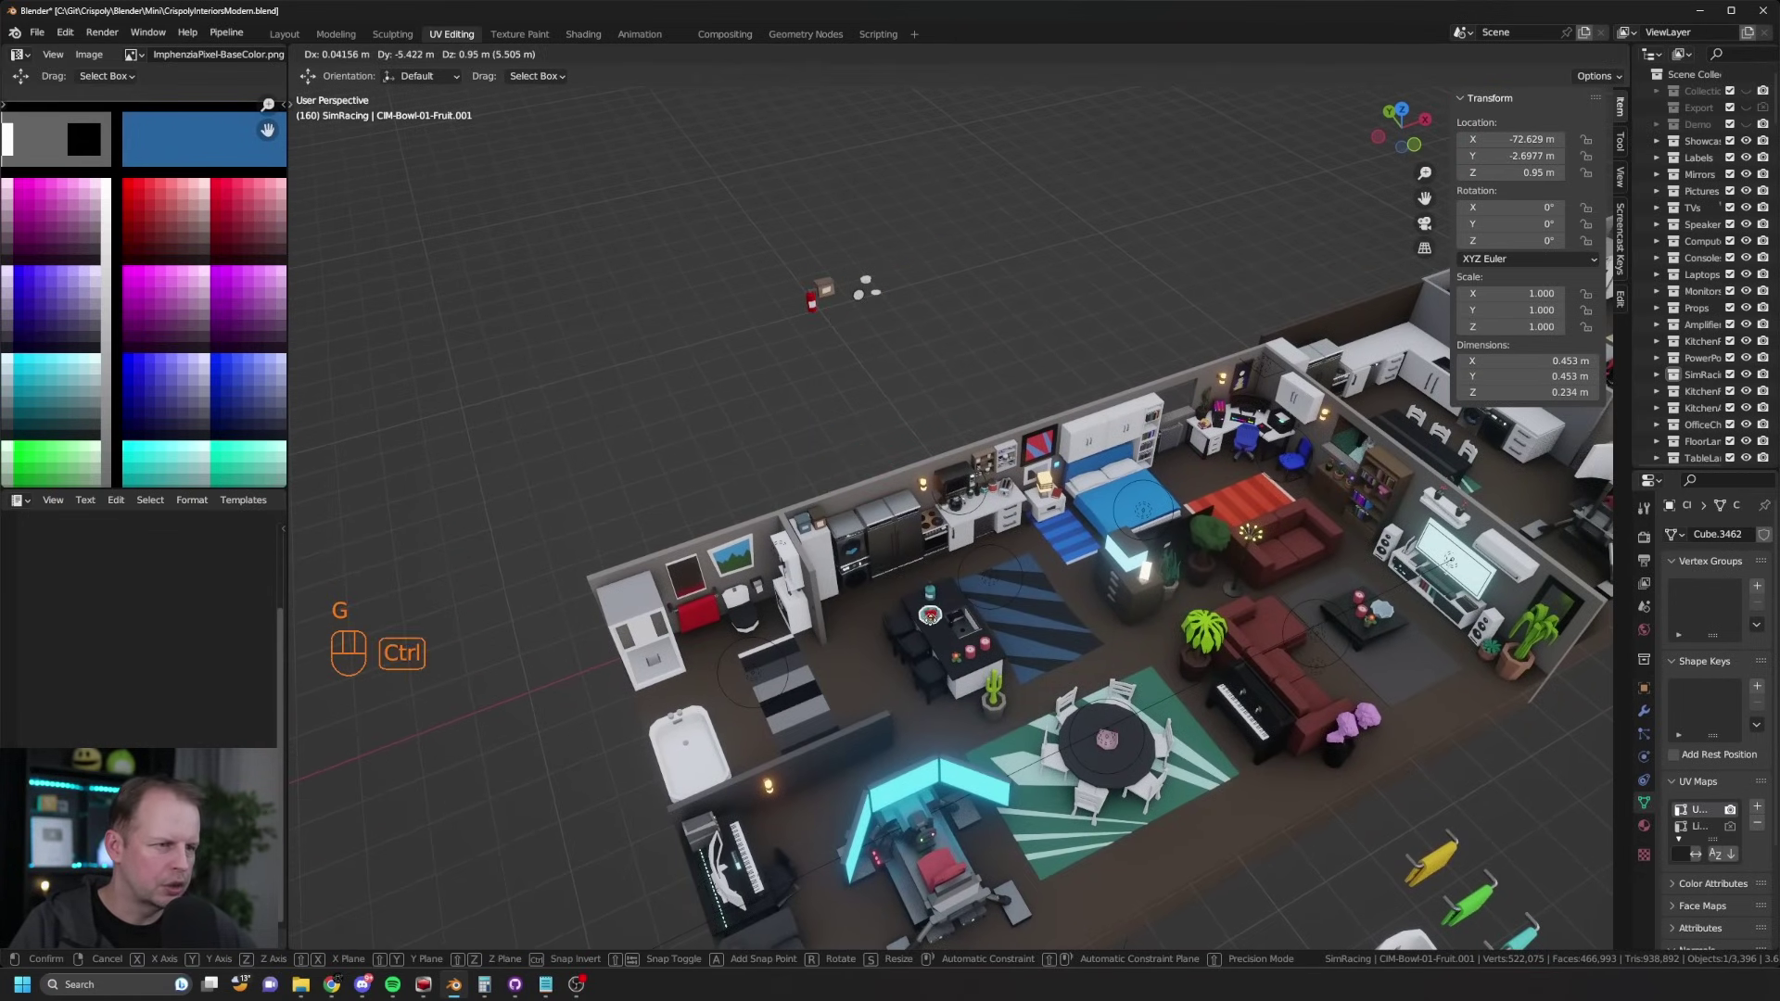
left_click(929, 614)
Step: Shift the bottle on the kitchen island along X away from the fruit bowl and reposition the bowl beside it
left_click(934, 592)
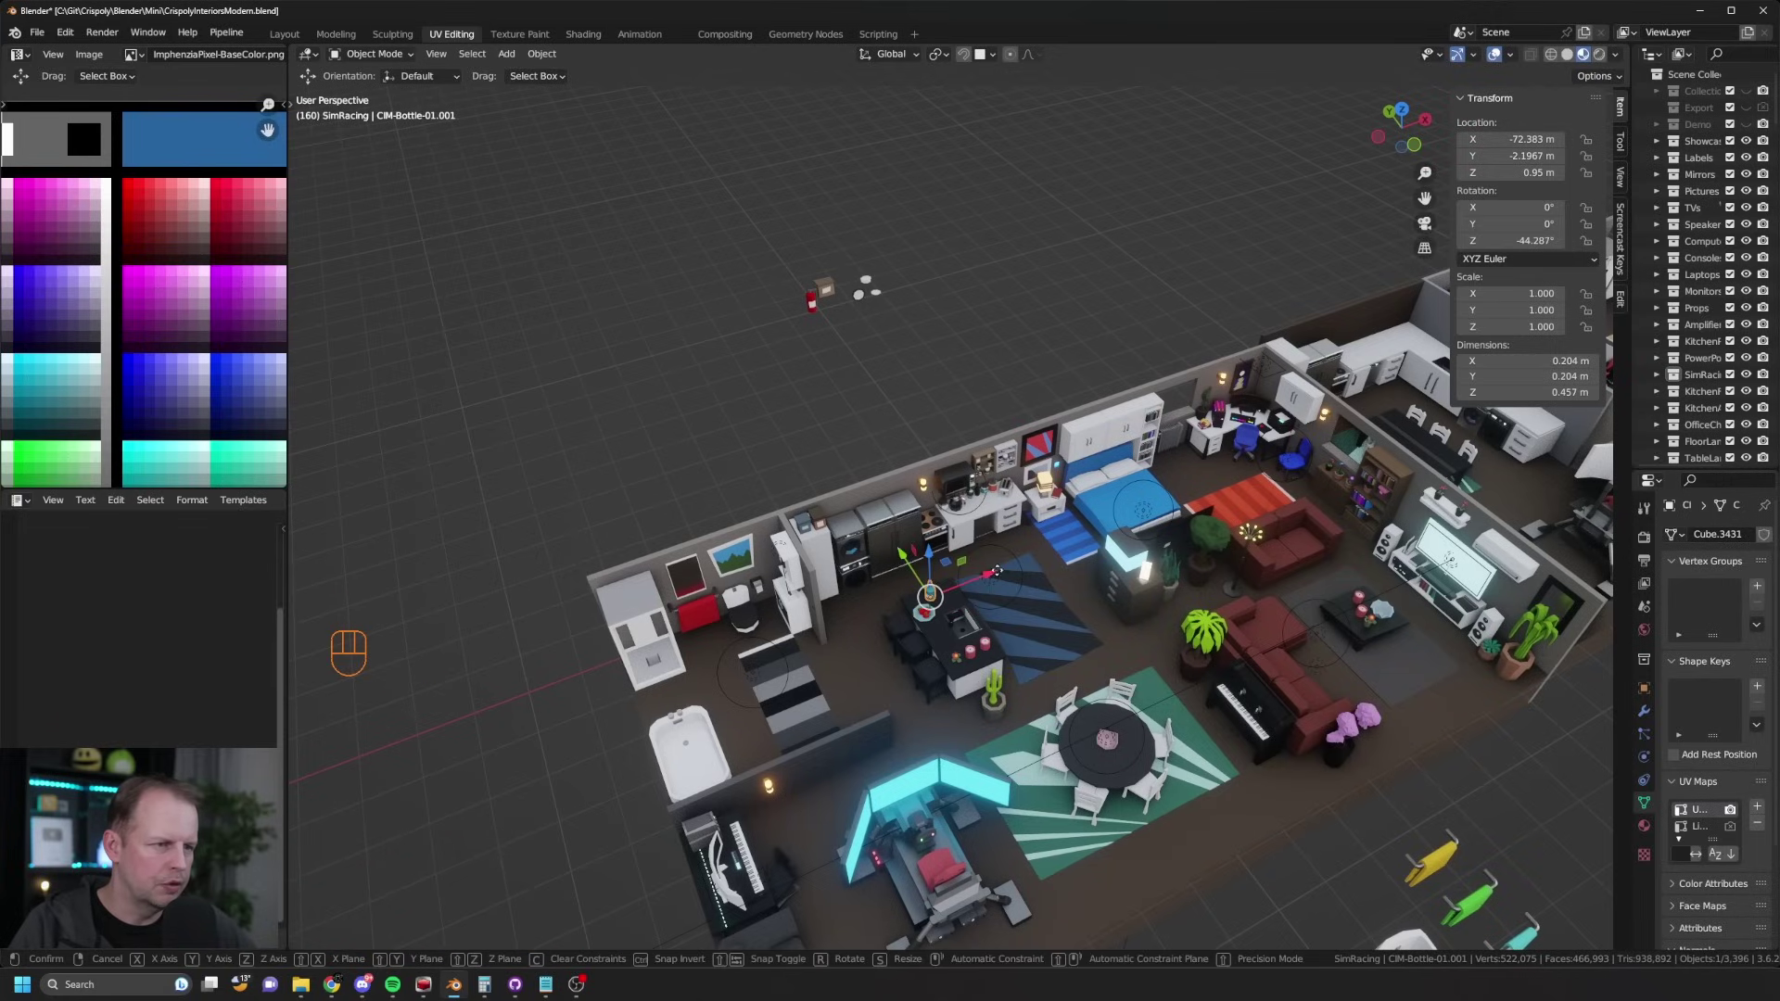
left_click_drag(972, 575, 1000, 568)
left_click(919, 604)
key("g")
left_click(919, 604)
left_click(935, 590)
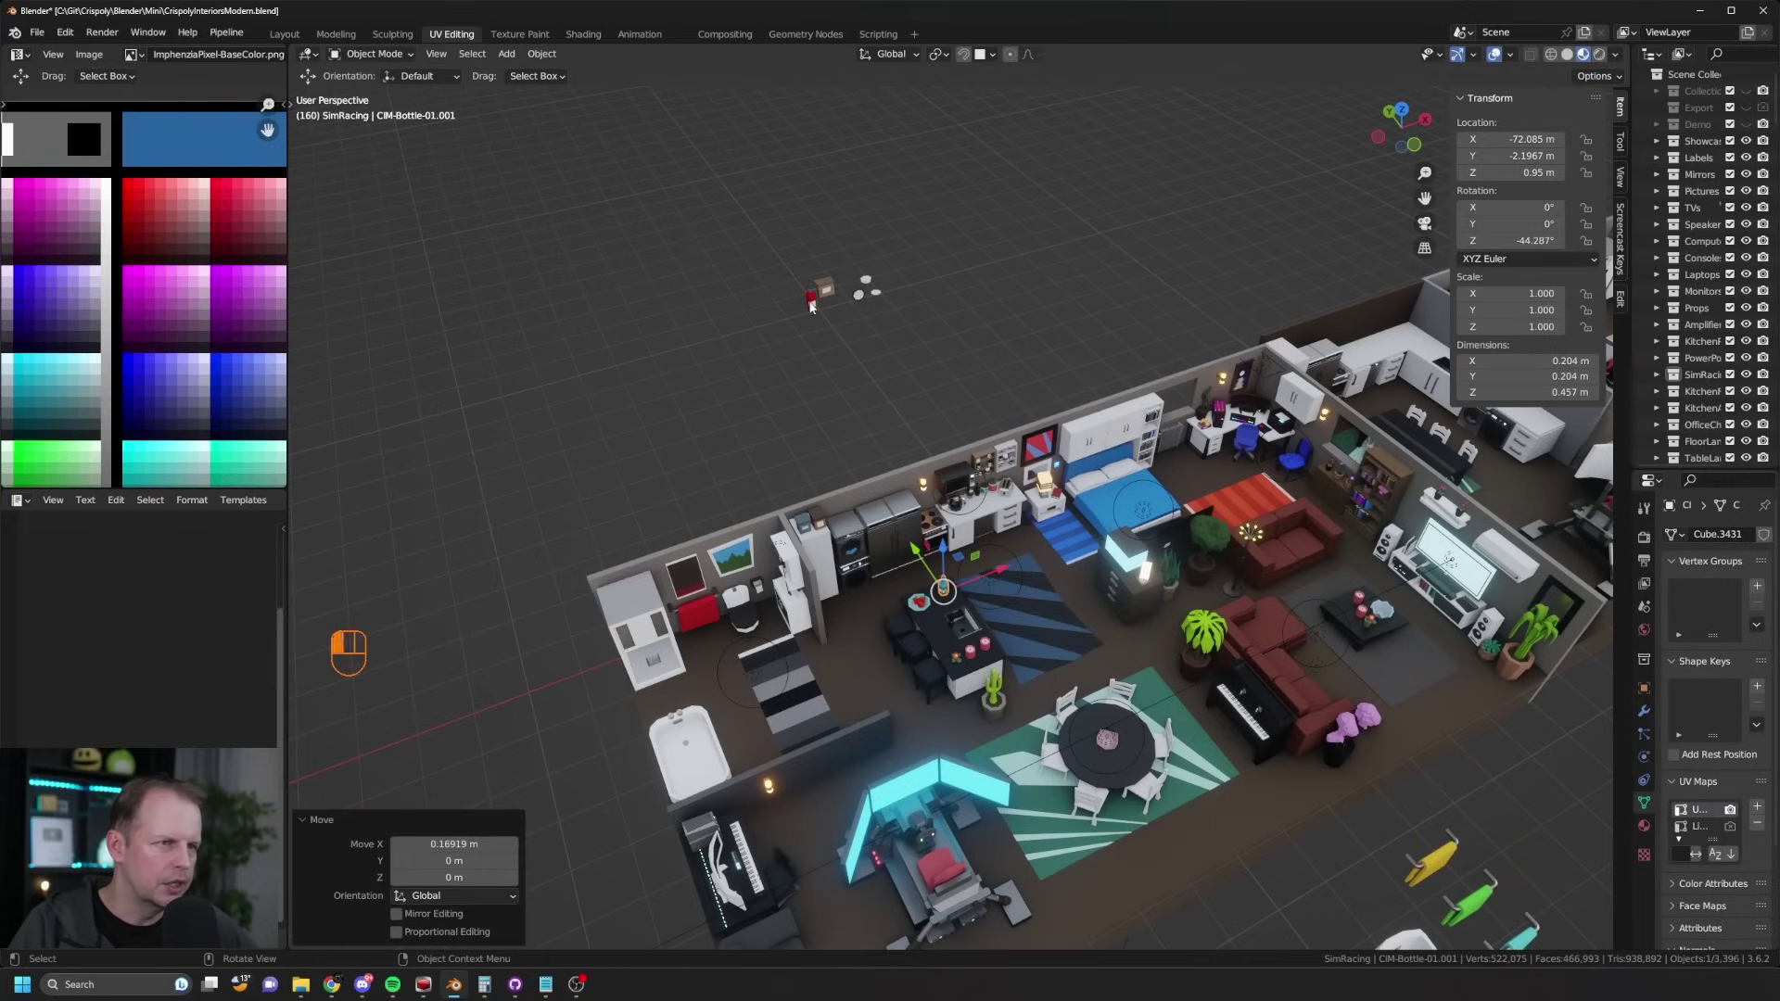
Step: Move the copied fire extinguisher about -5.74 m in X and -14.61 m in Y, snapping it against the sim-racing room's partition wall
left_click(811, 304)
key("g")
key("ctrl")
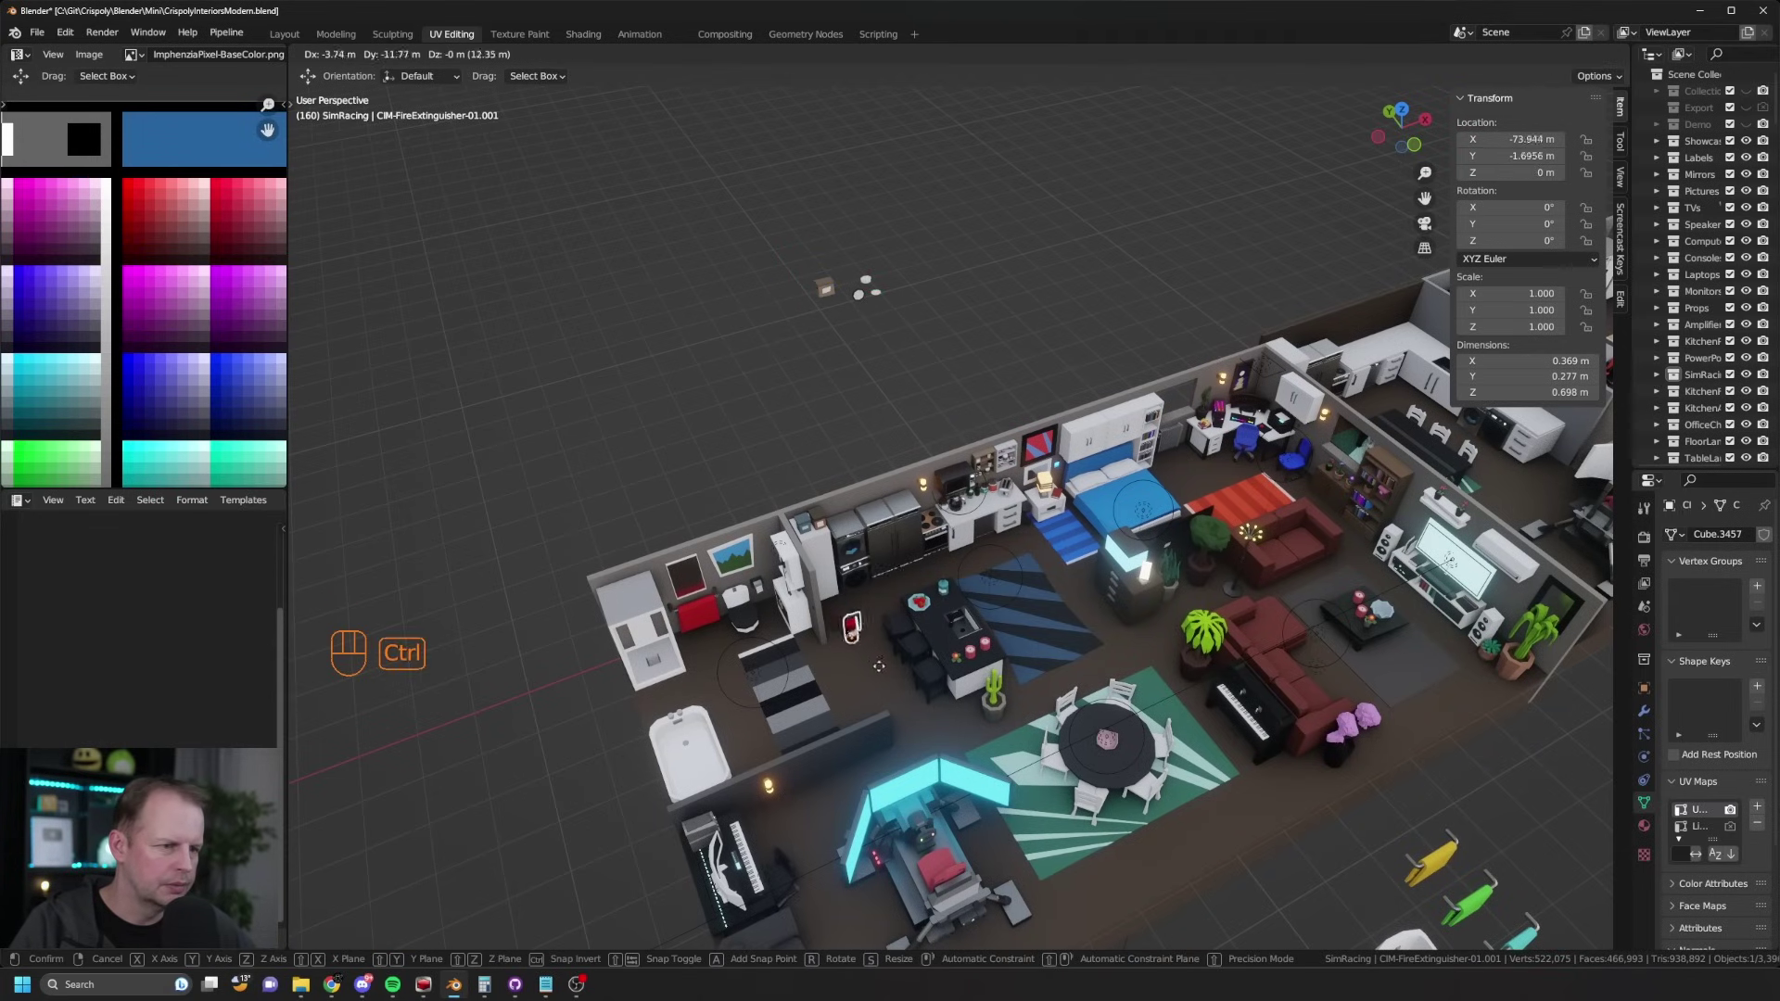
left_click(809, 784)
middle_click_drag(809, 784, 989, 531)
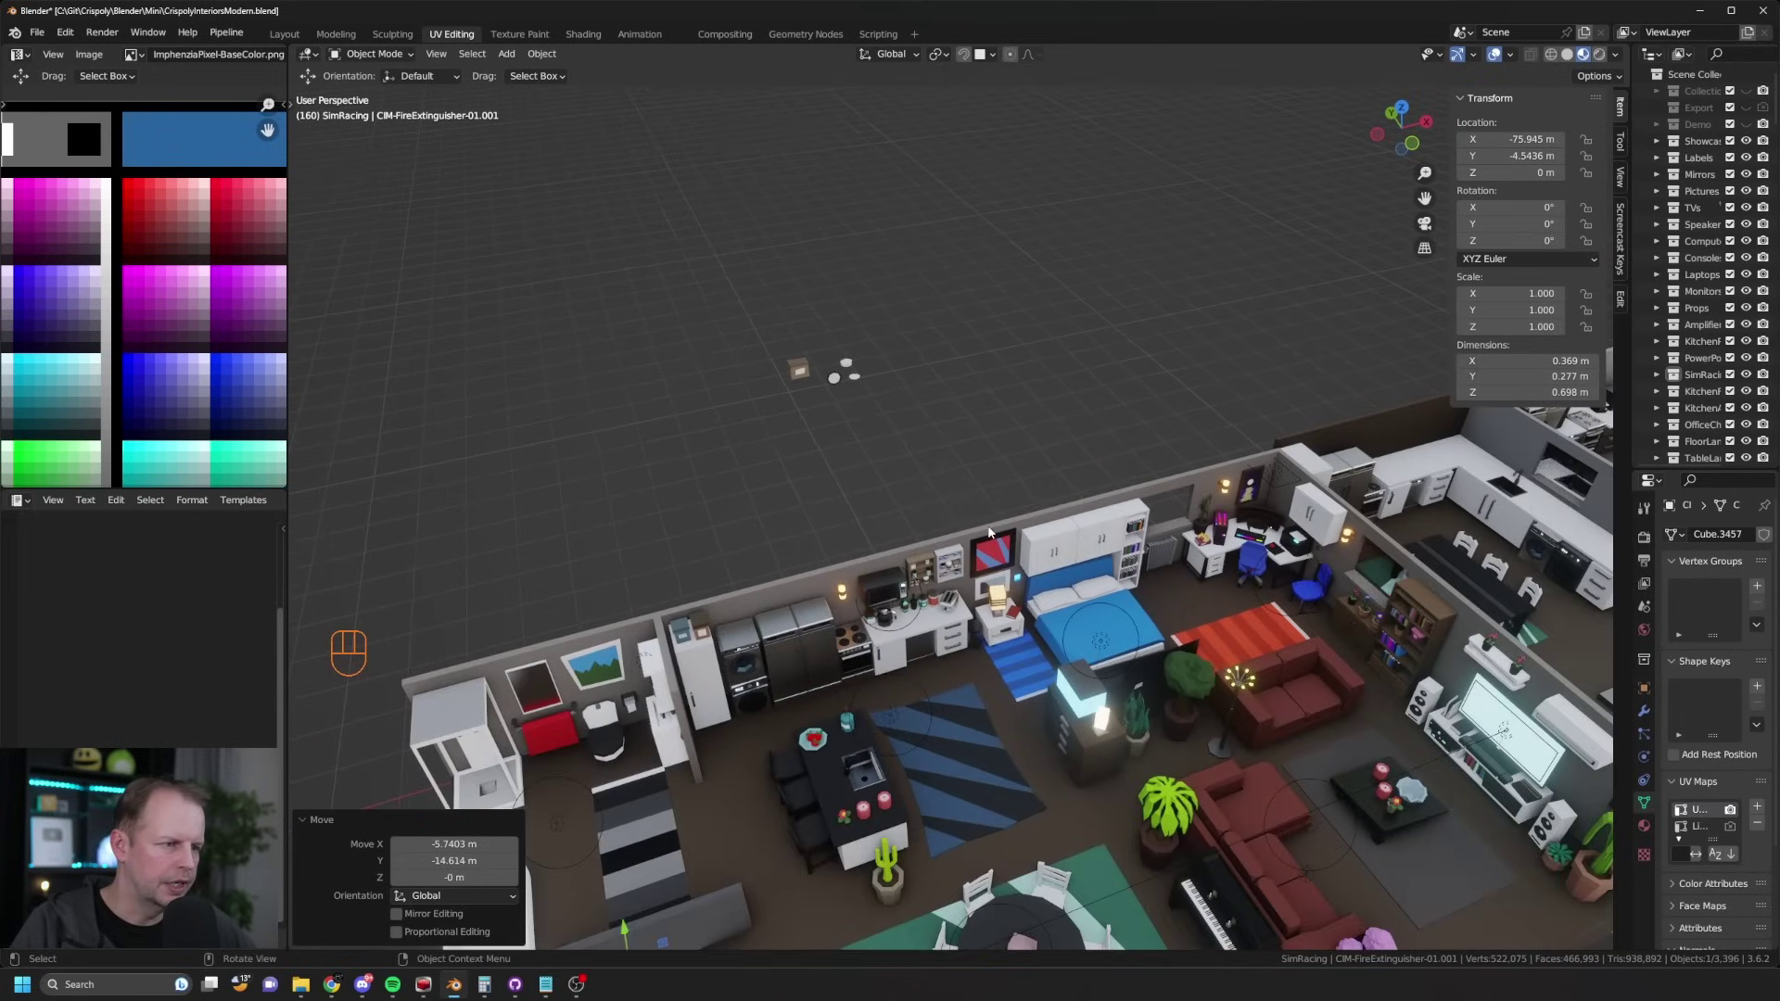
Step: Place the copied removal box on the floor beside the dark dresser and rotate it about 12.1° around Z
left_click(791, 373)
key("g")
left_click(1127, 788, "ctrl")
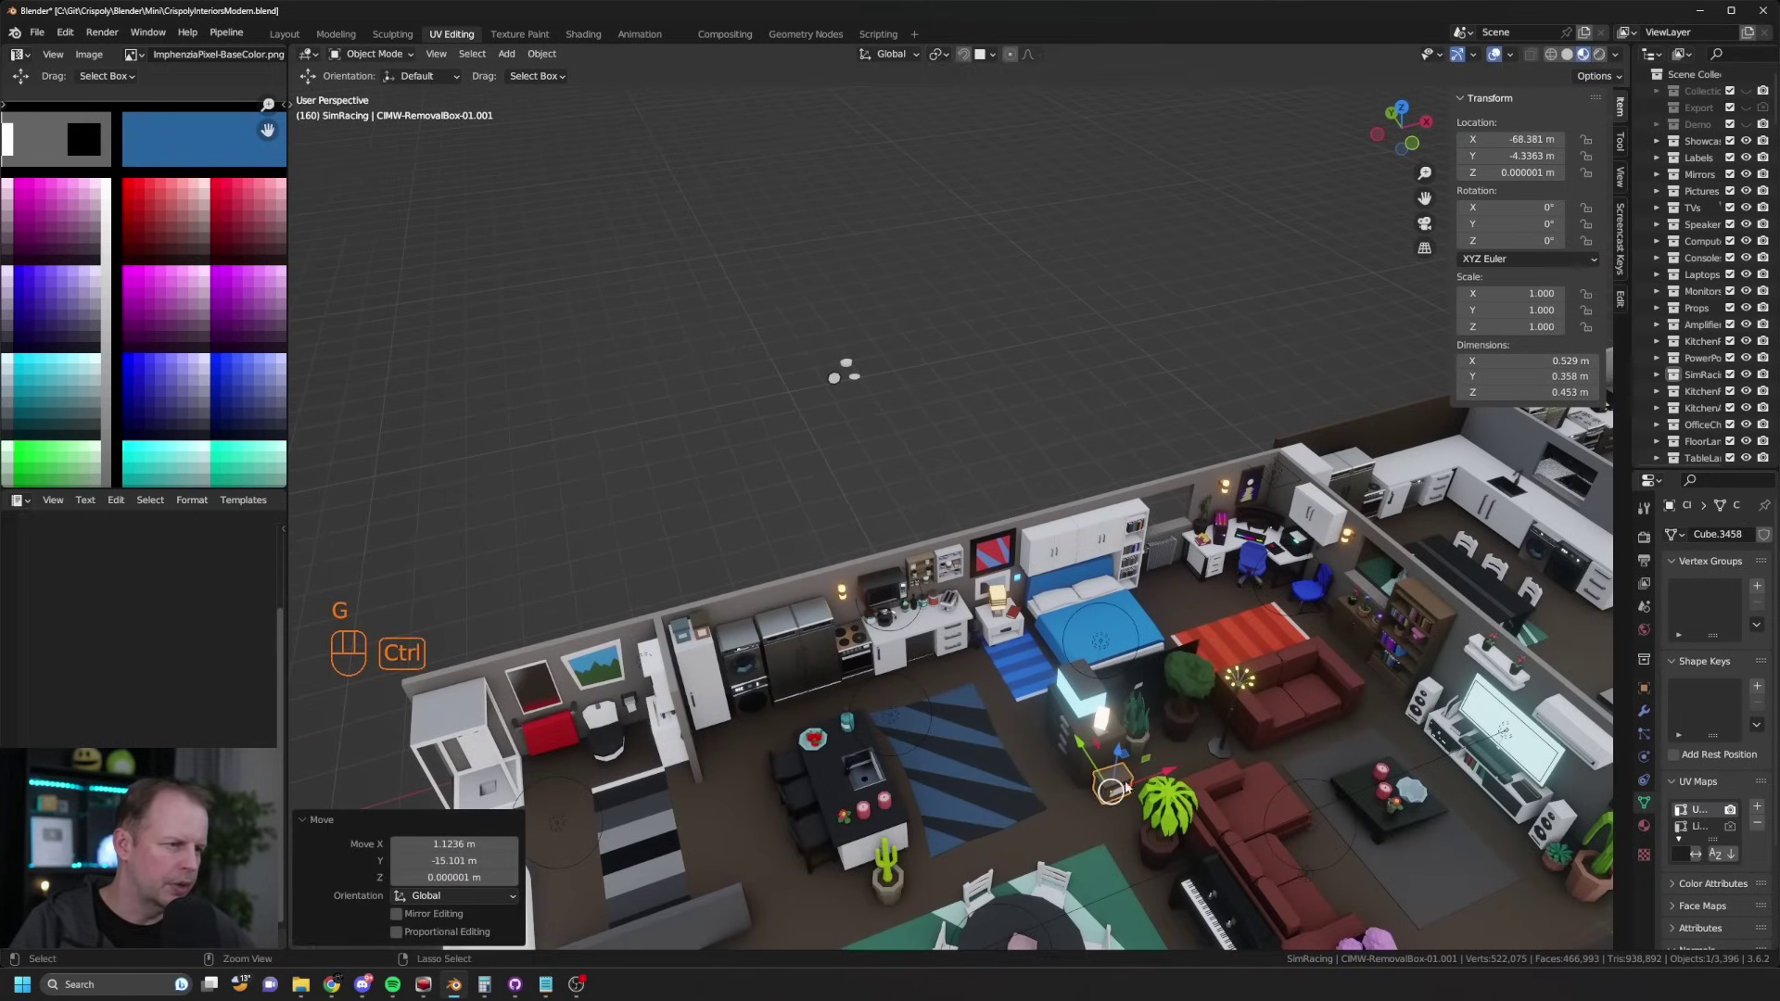
key("r")
key("z")
left_click(1171, 766)
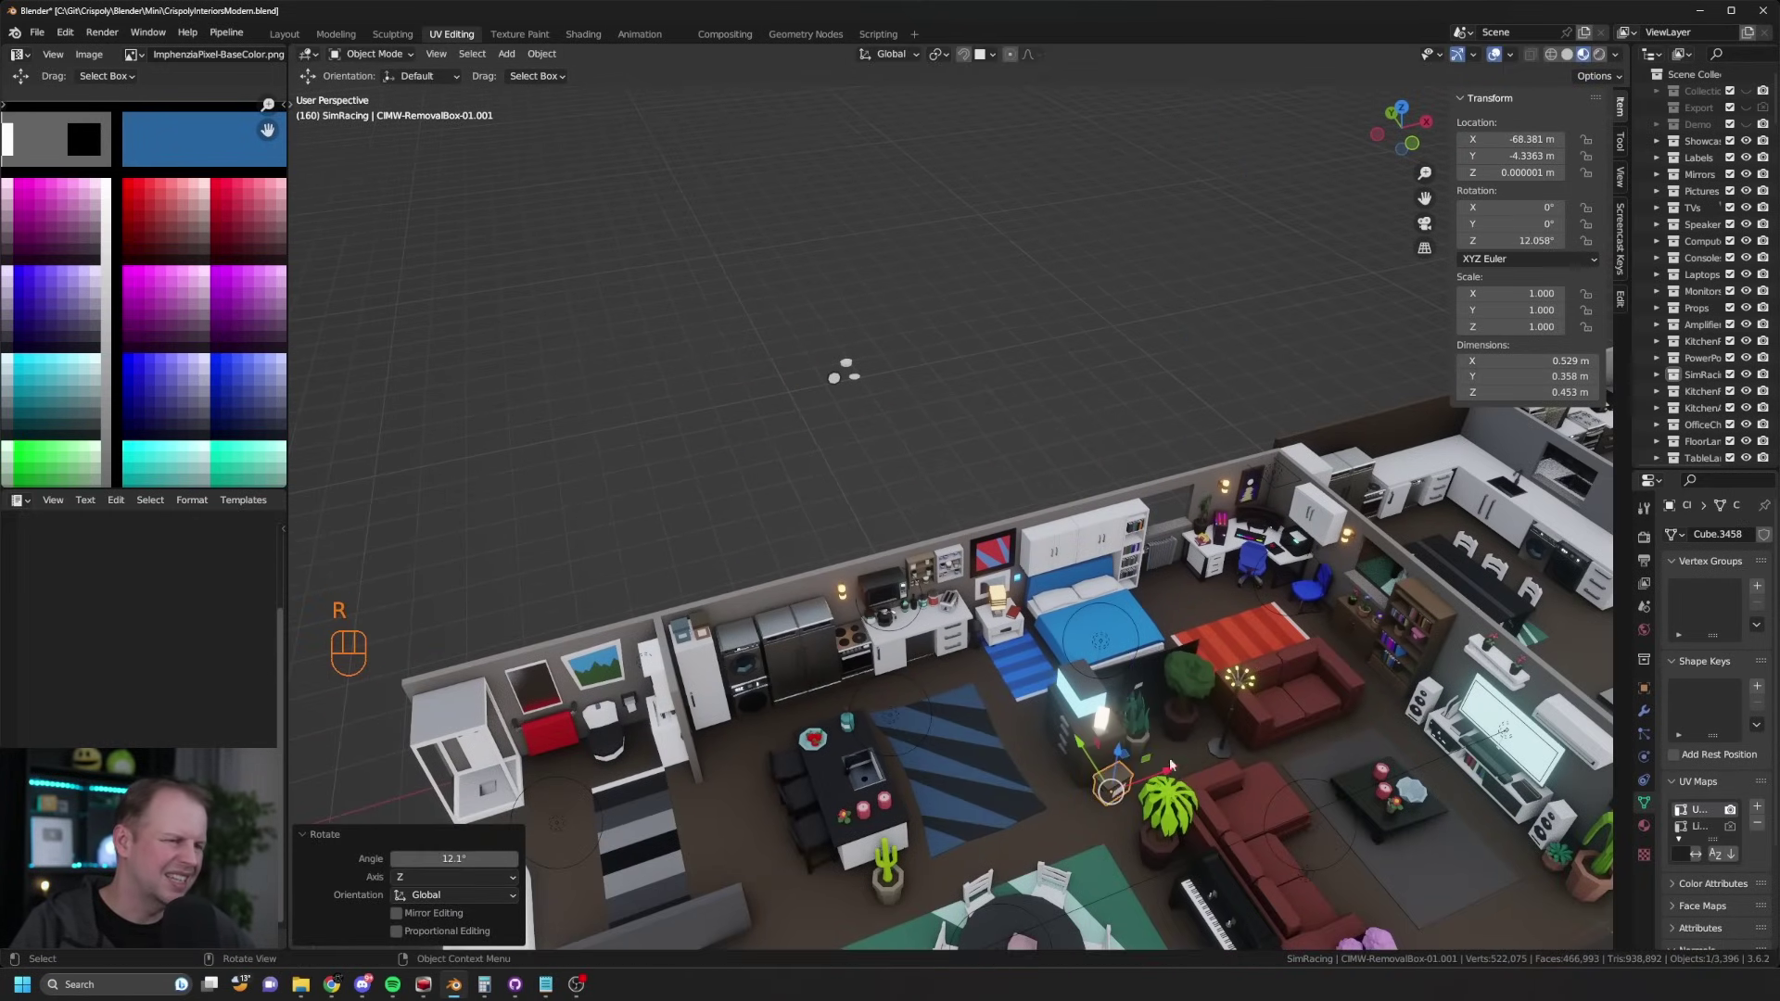
Step: Move the copied black clock onto the kitchen island and raise it about 0.395 m along Z
left_click(836, 379)
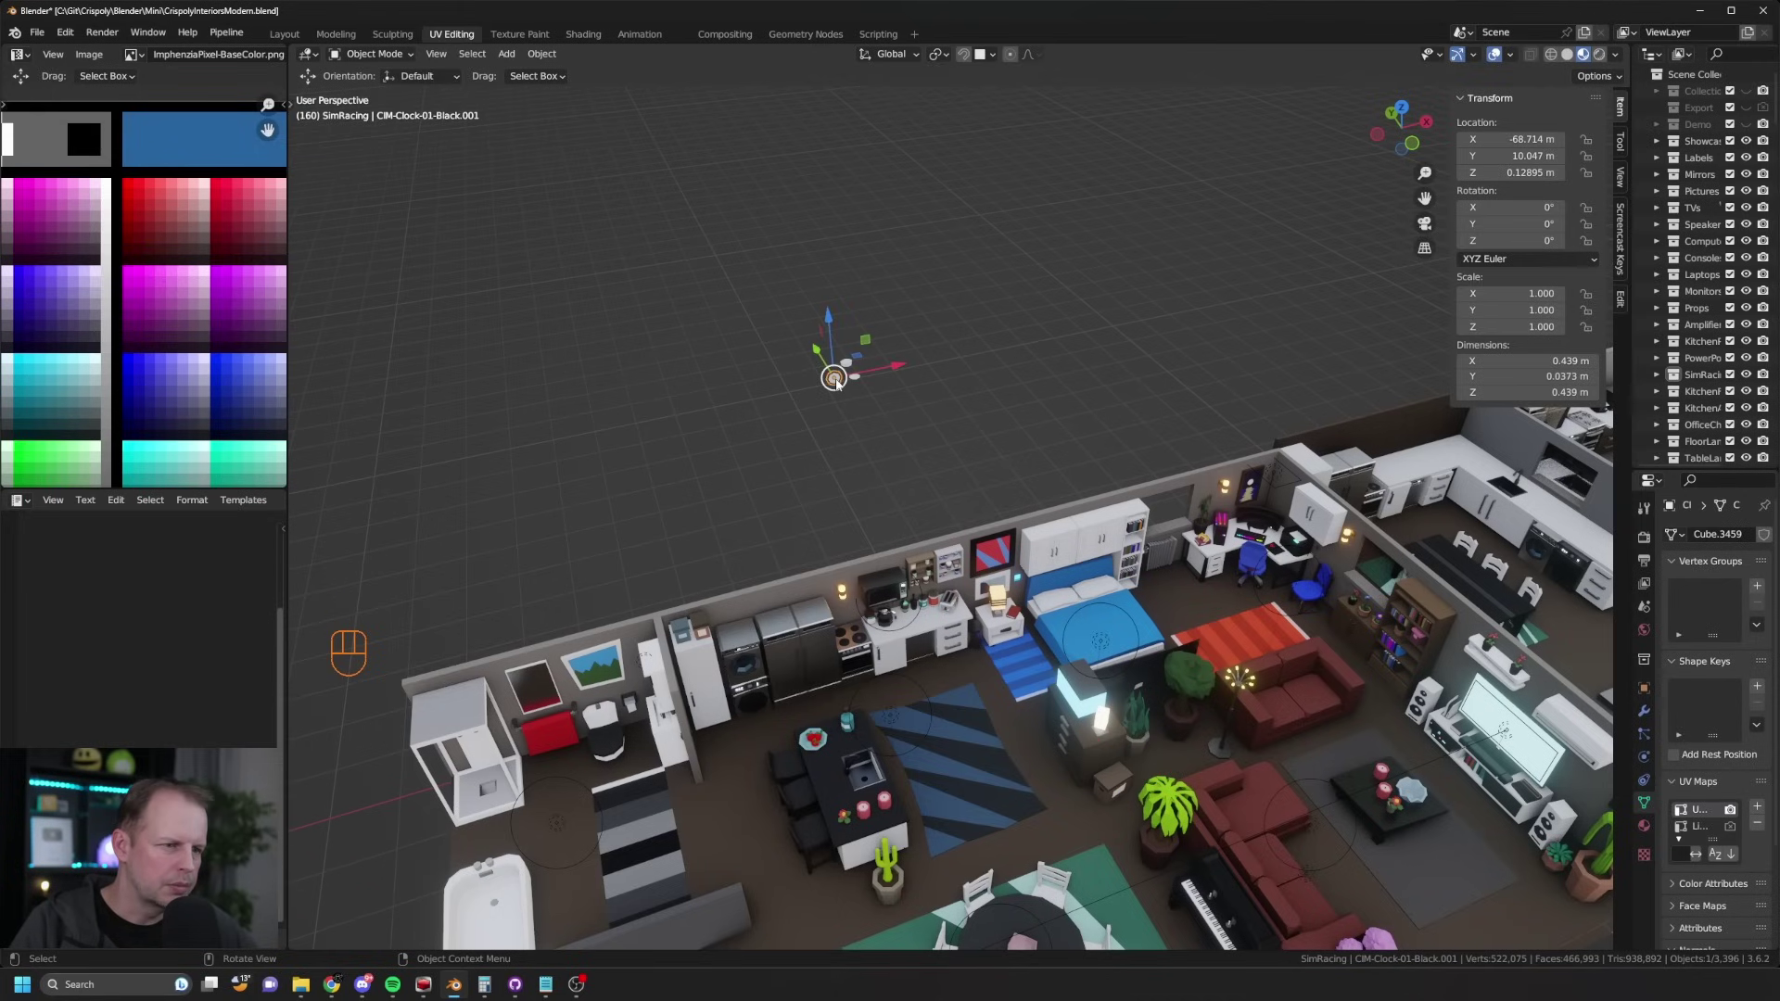
key("g")
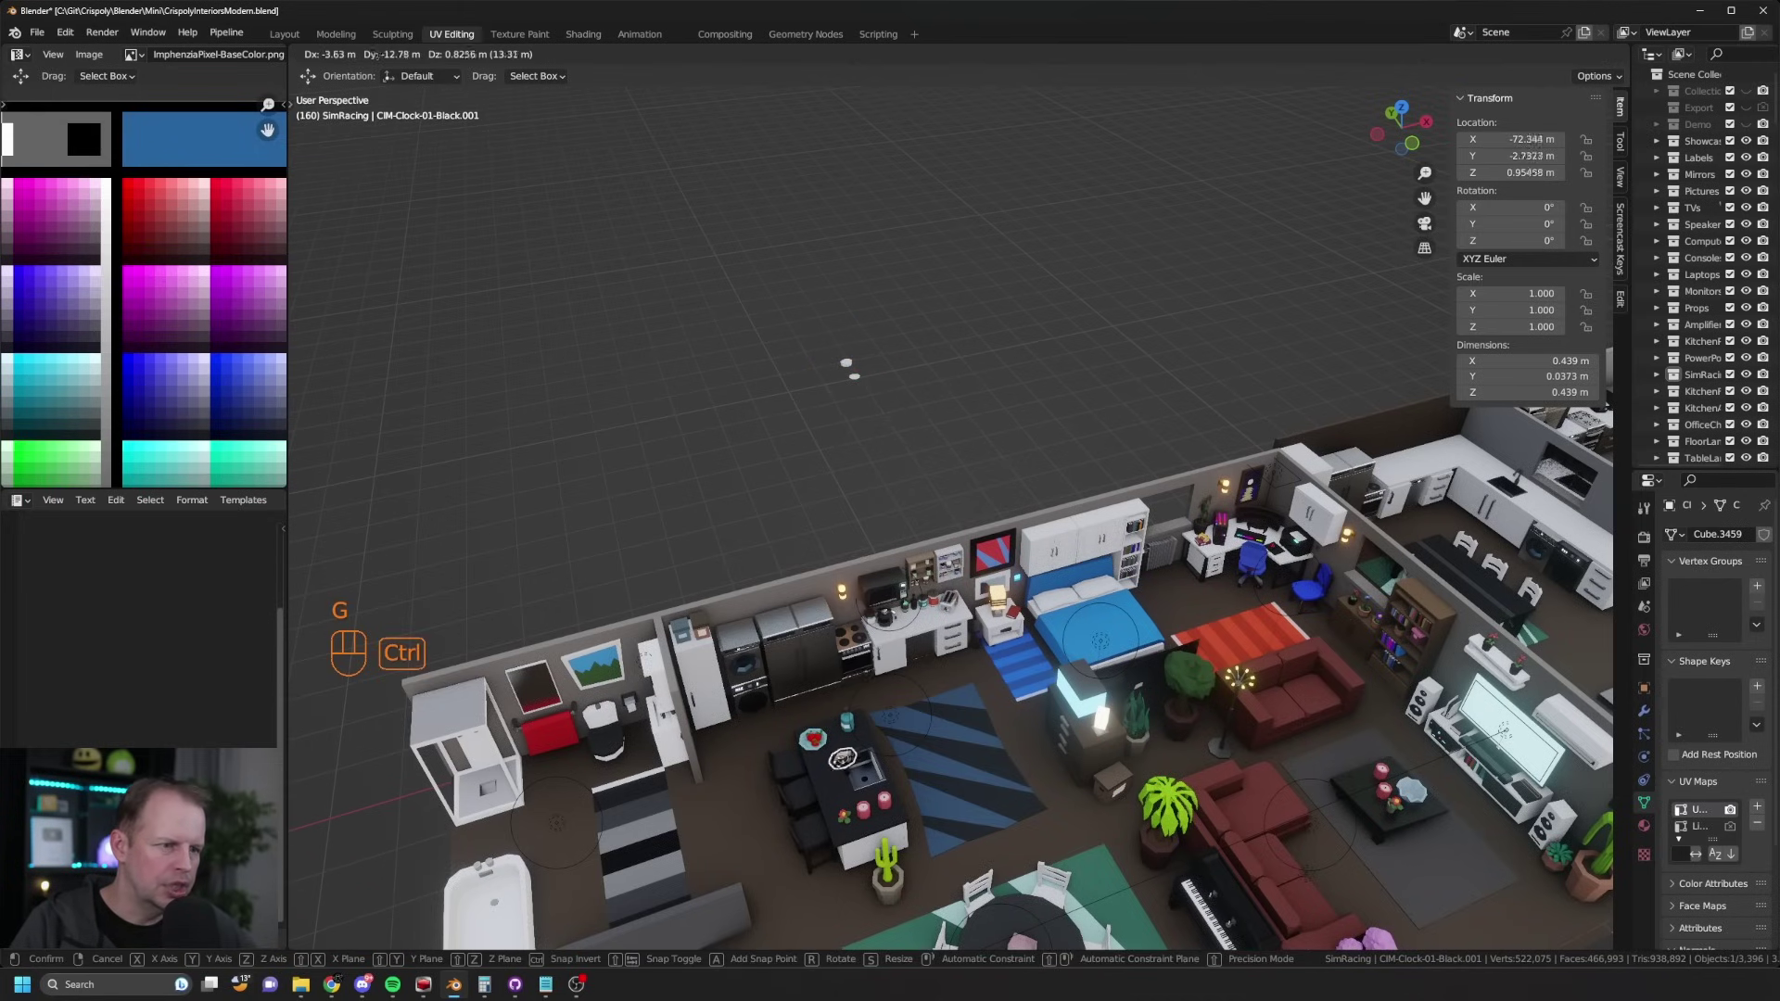
left_click(825, 766)
scroll(872, 591, "up", 4)
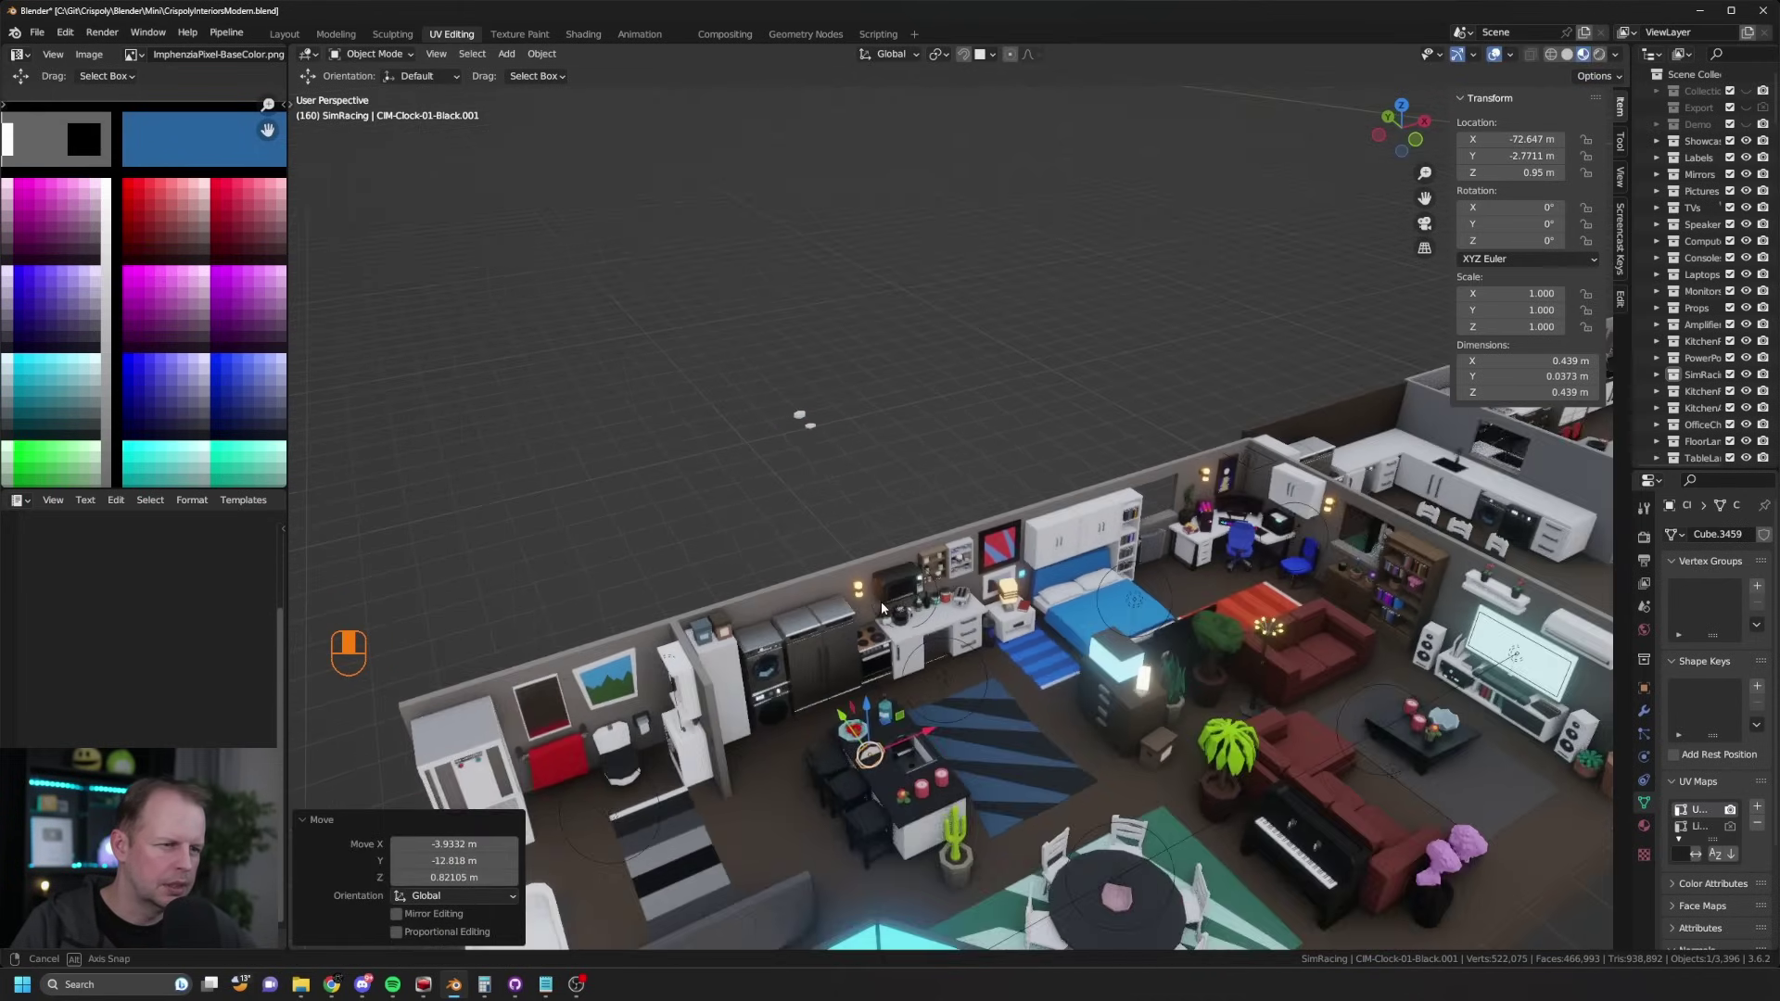
middle_click_drag(872, 592, 810, 587)
key("g")
key("z")
left_click(935, 603)
scroll(935, 603, "down", 3)
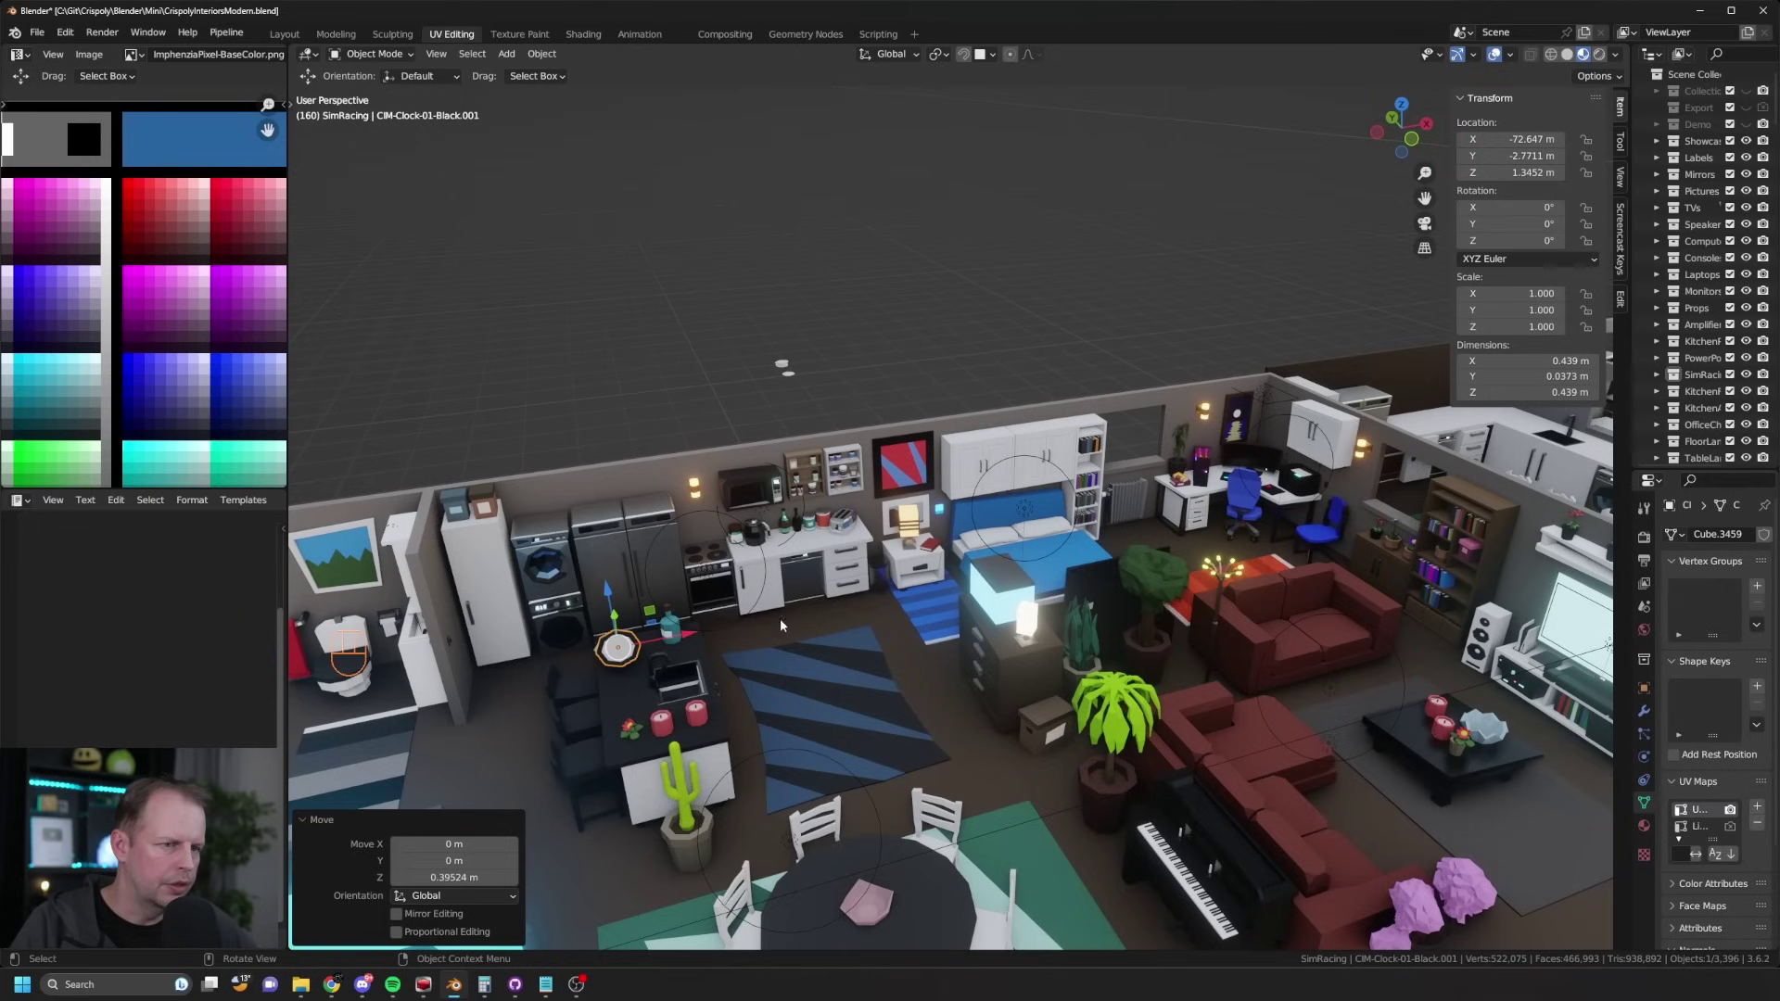
Step: Rotate the clock -90° around Z and snap it onto the living room wall beside the TV
type("rz90")
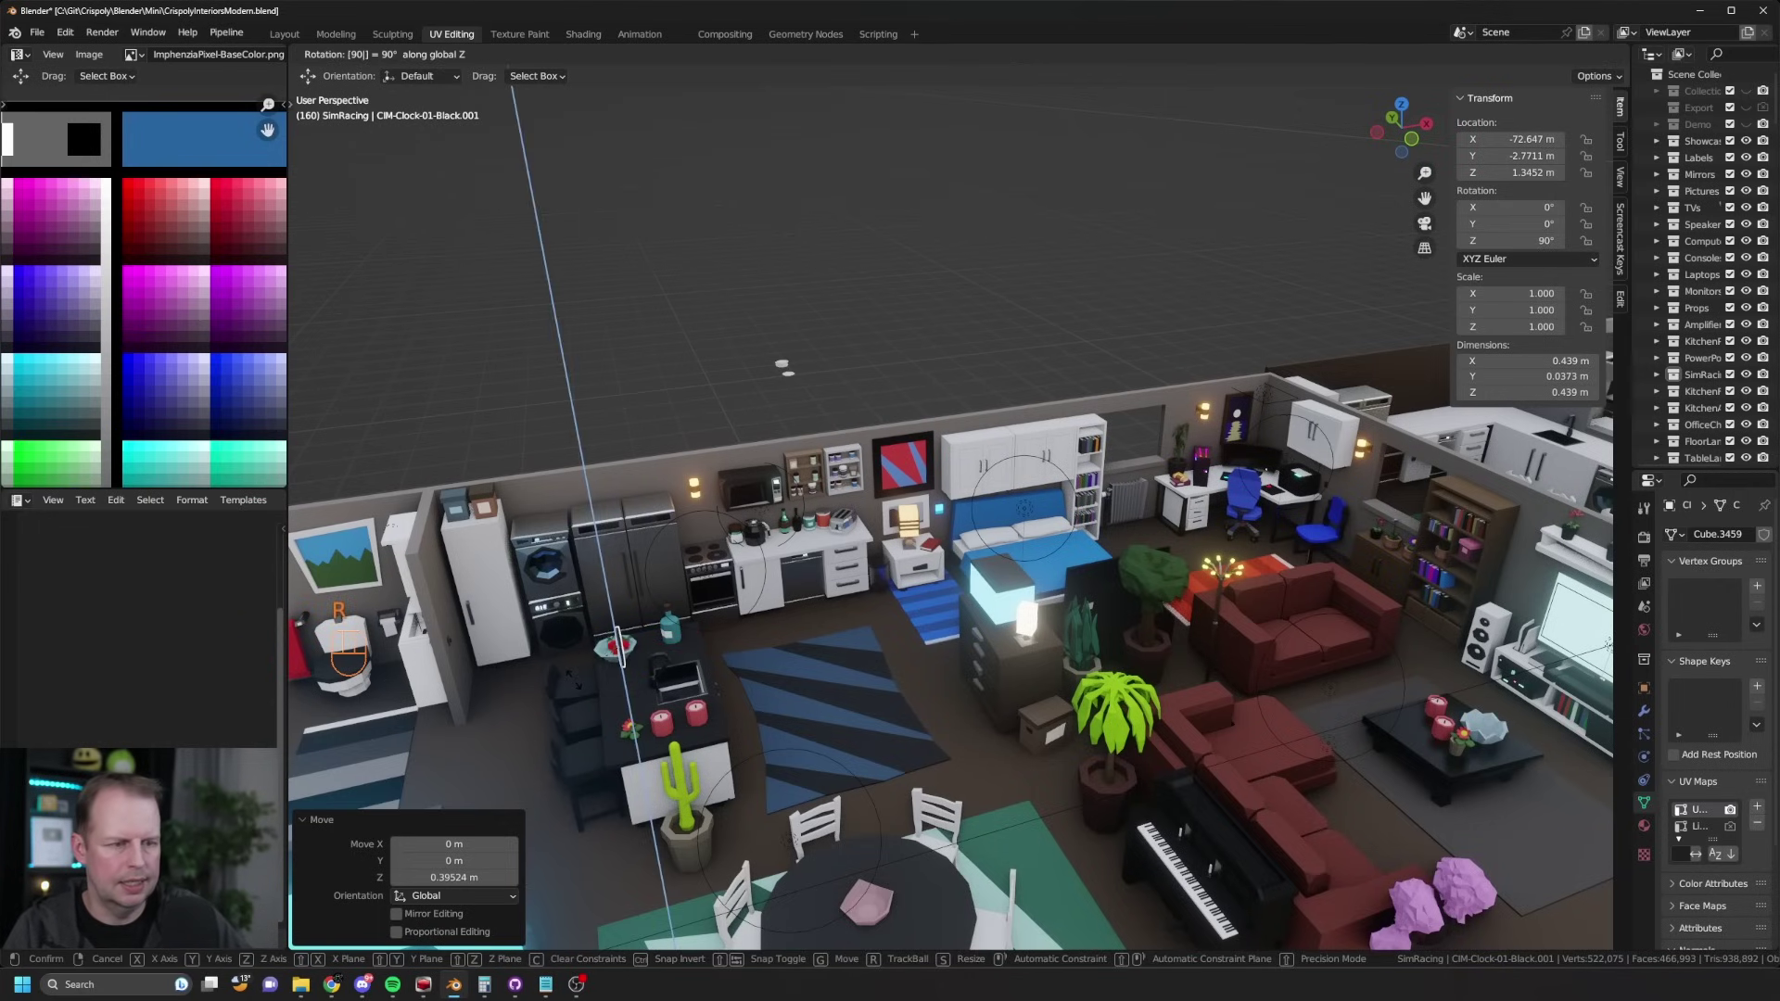
key("minus")
key("Return")
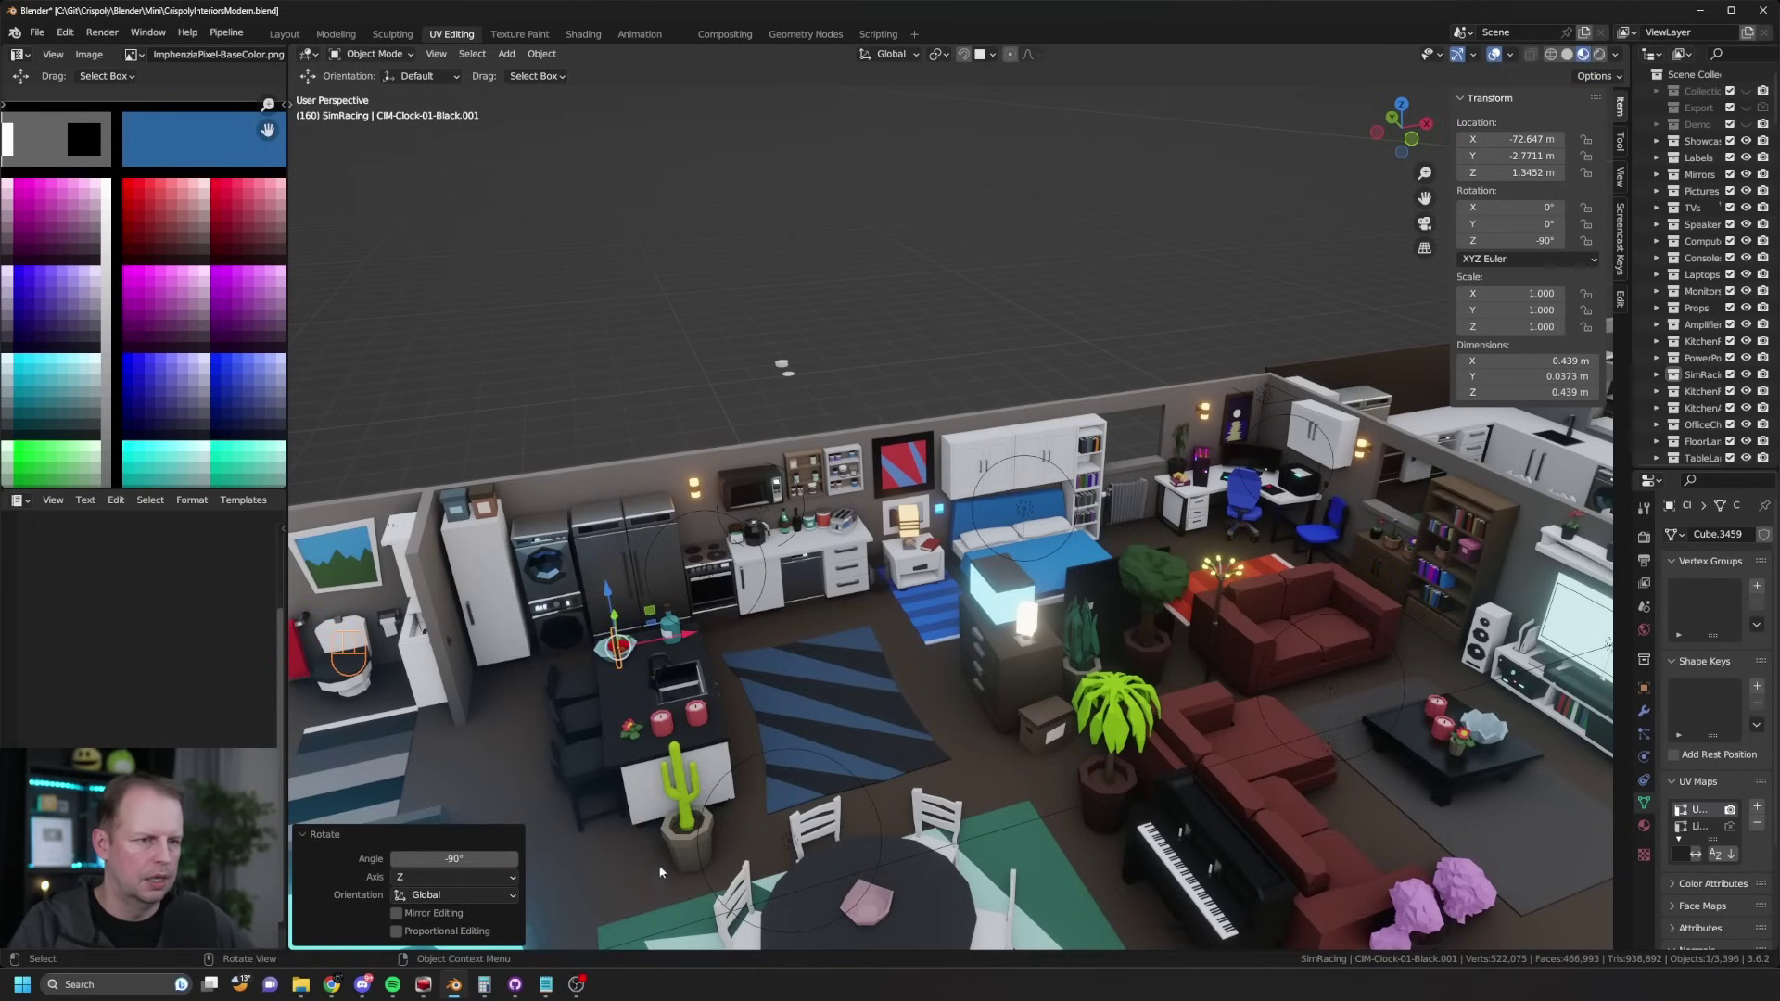
key("g")
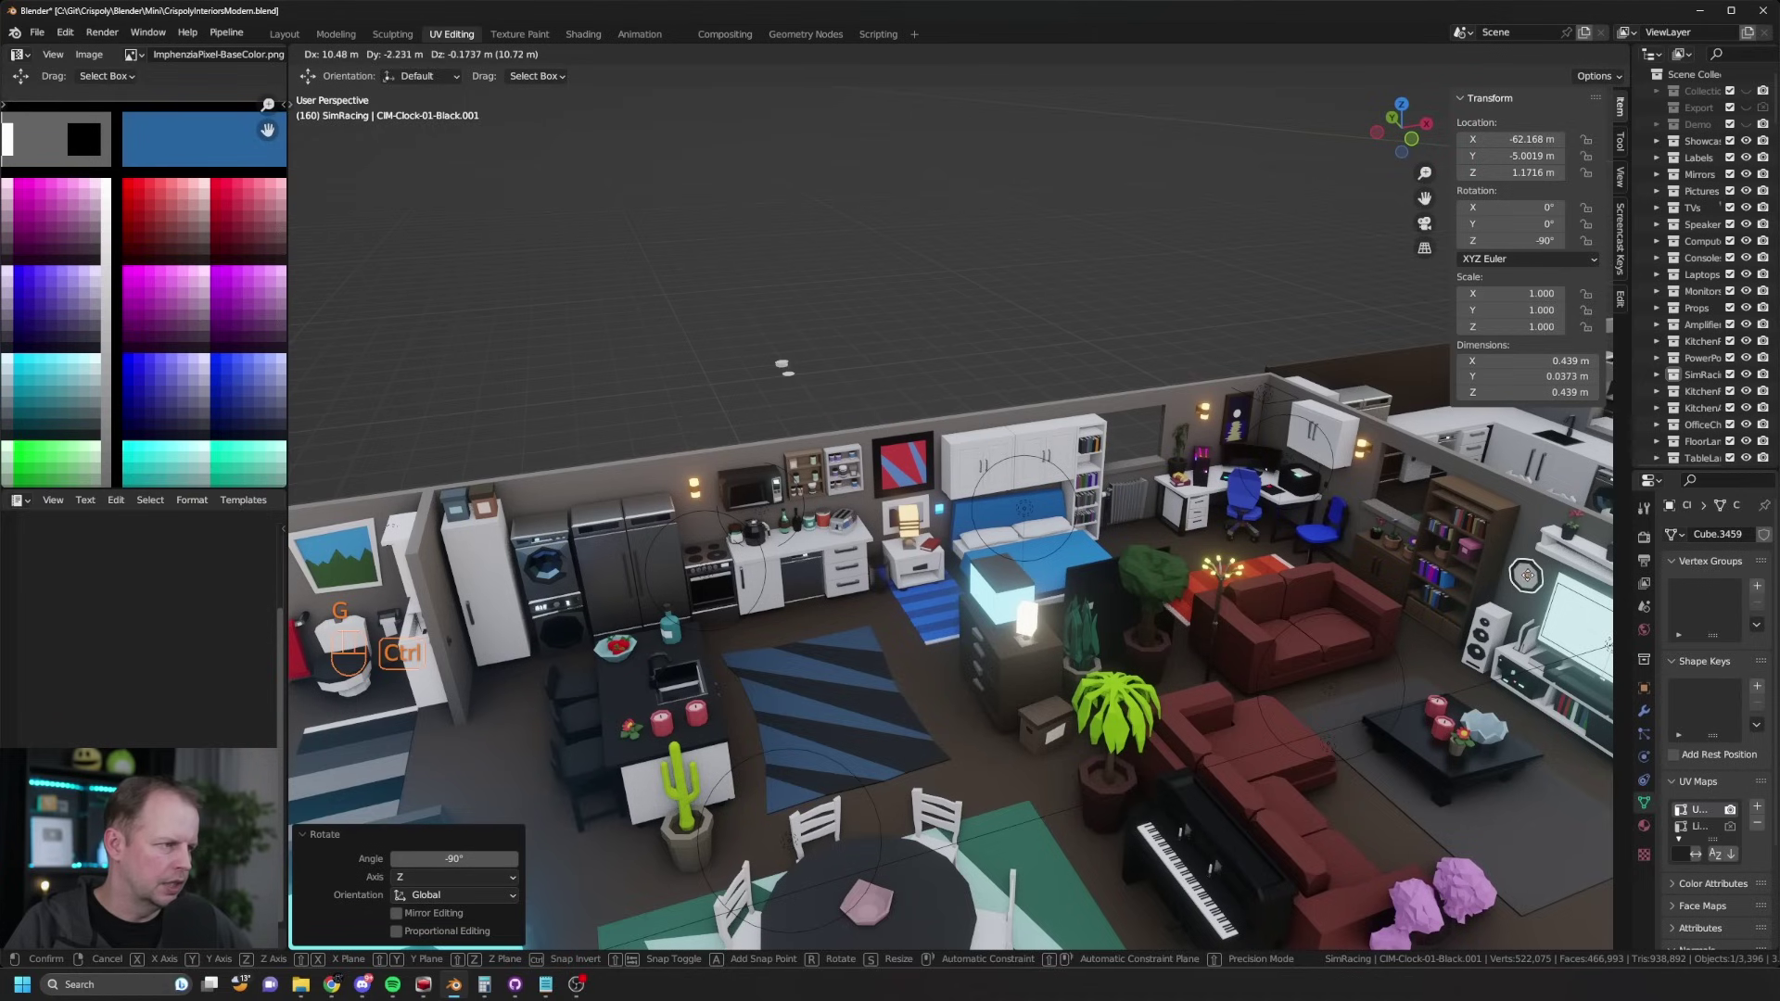
left_click(1527, 578)
Step: Move the copied plate stack and the copied single plate onto the kitchen island, snapping the single plate at 0.95 m height
left_click(783, 366)
key("g")
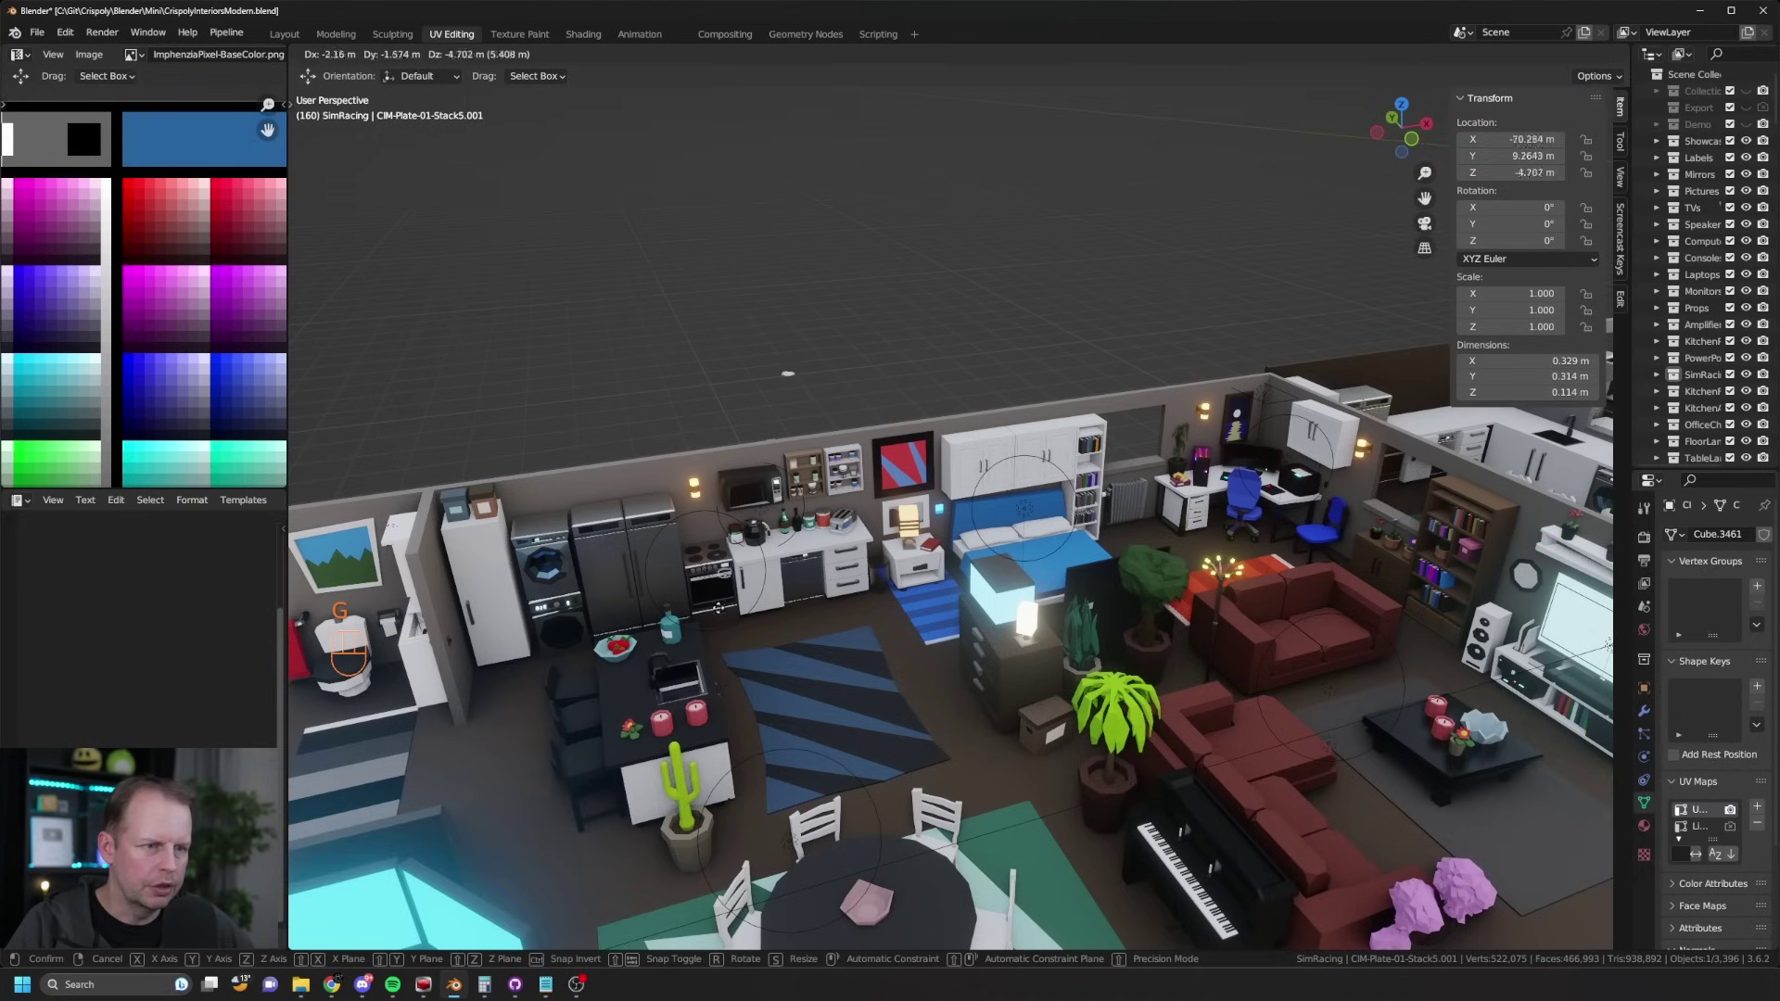
left_click(682, 691)
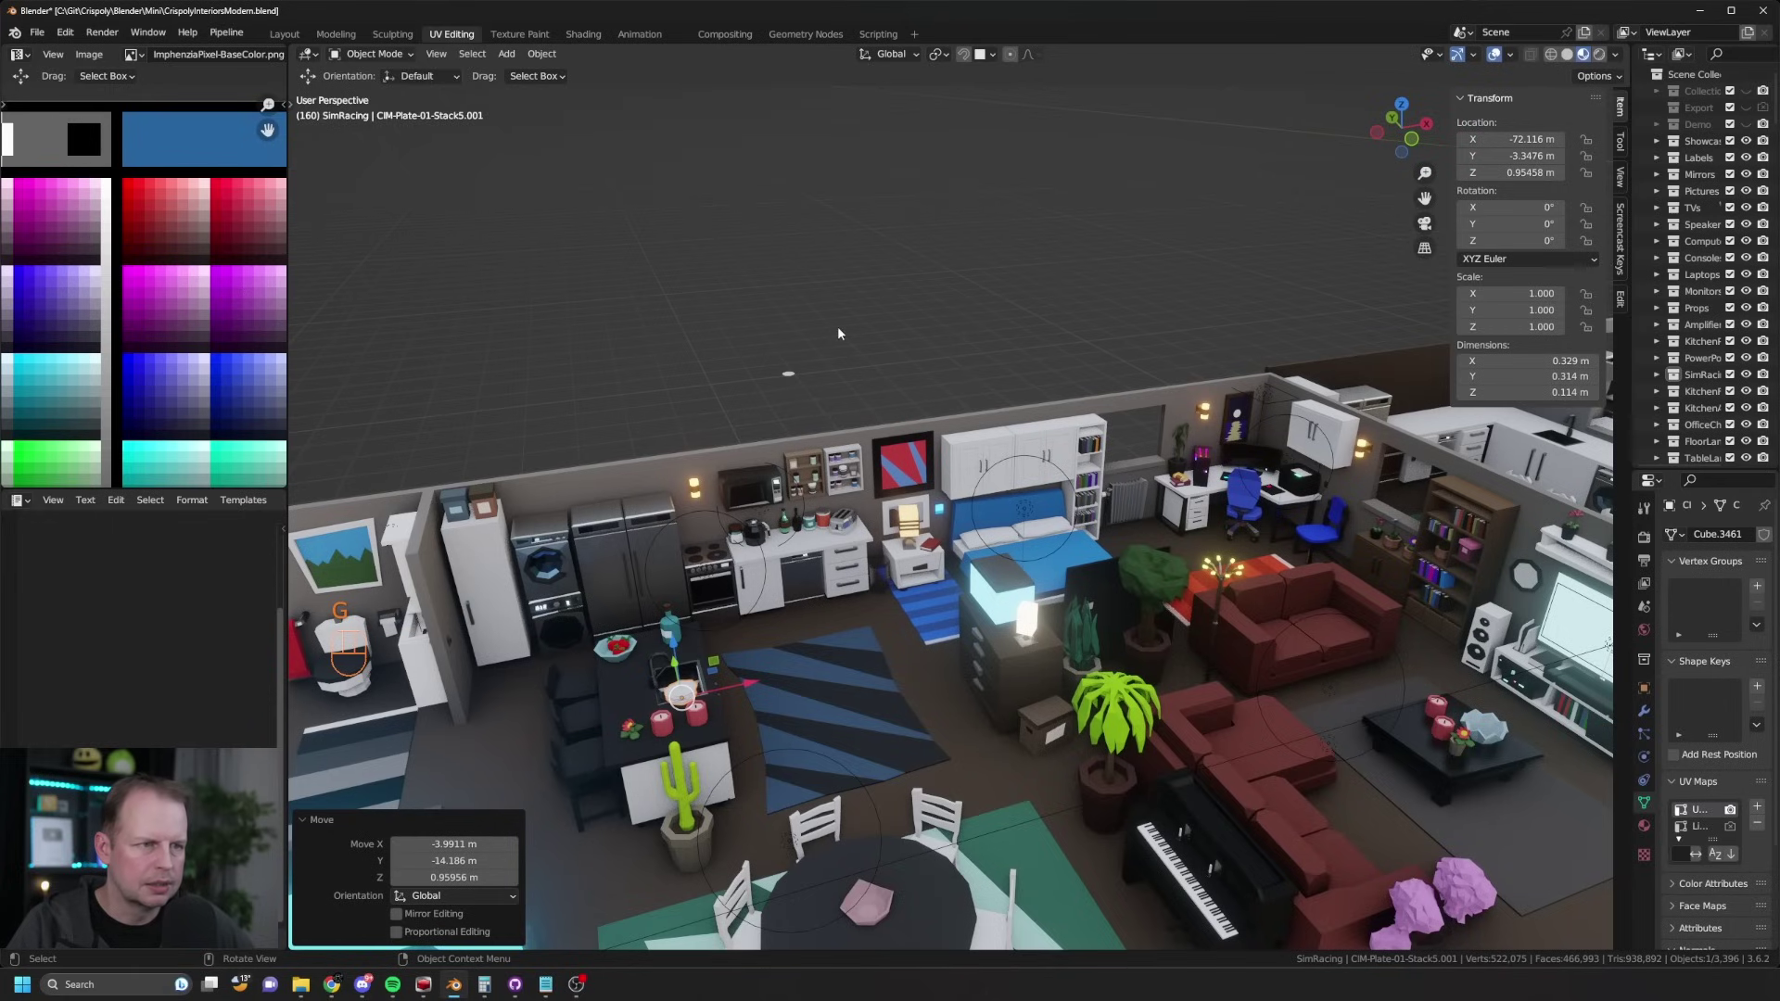
left_click(789, 375)
key("g")
key("ctrl")
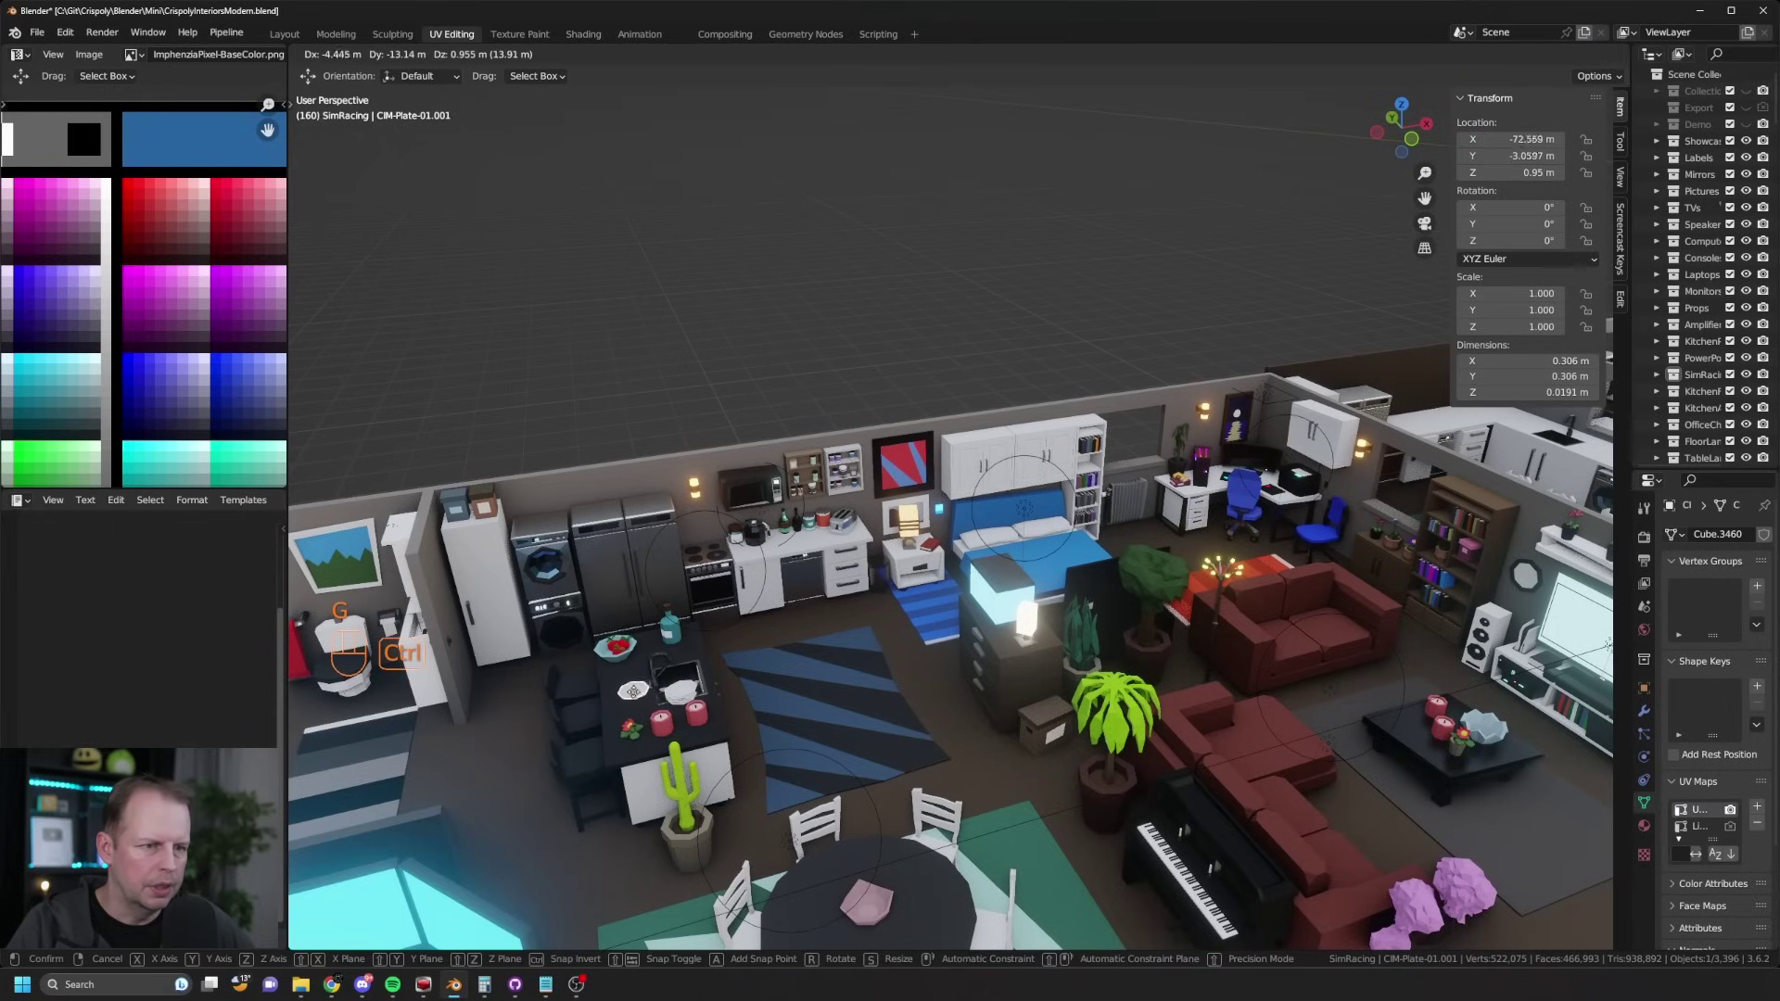
left_click(619, 694)
Step: Move the plate stack down into the kitchen island's sink, at about 0.68 m height
scroll(686, 685, "up", 3)
middle_click_drag(728, 679, 855, 636)
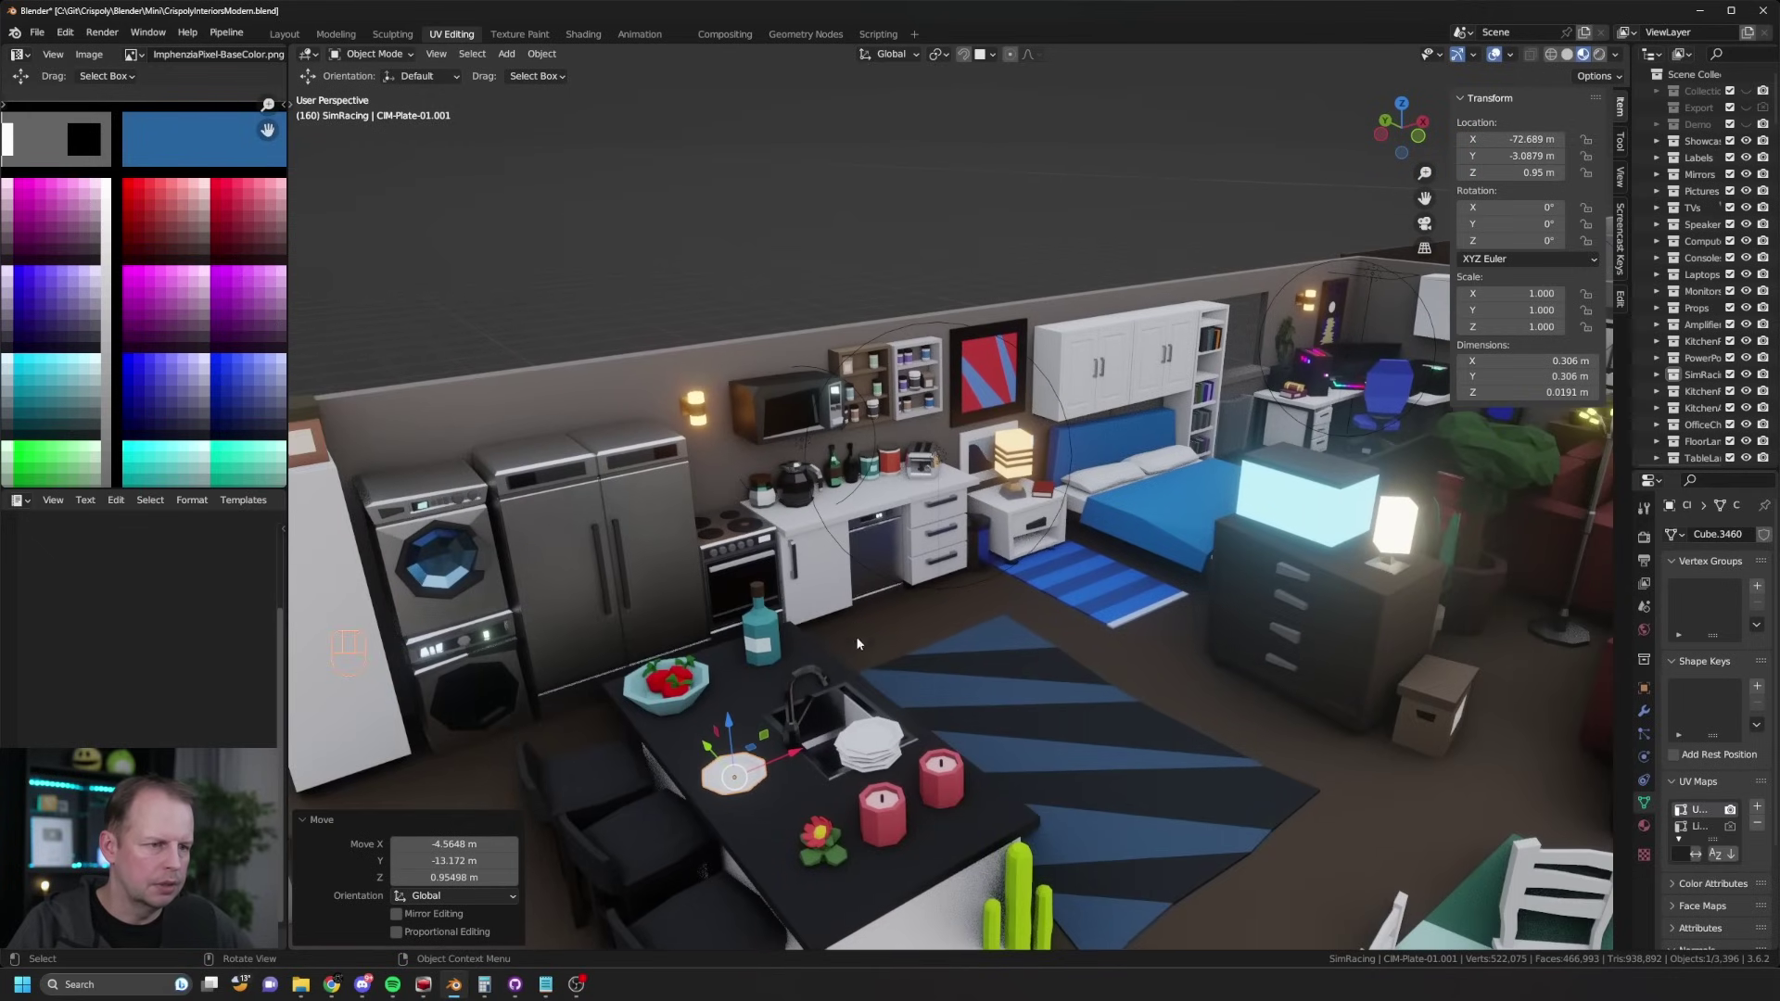
left_click(879, 762)
key("g")
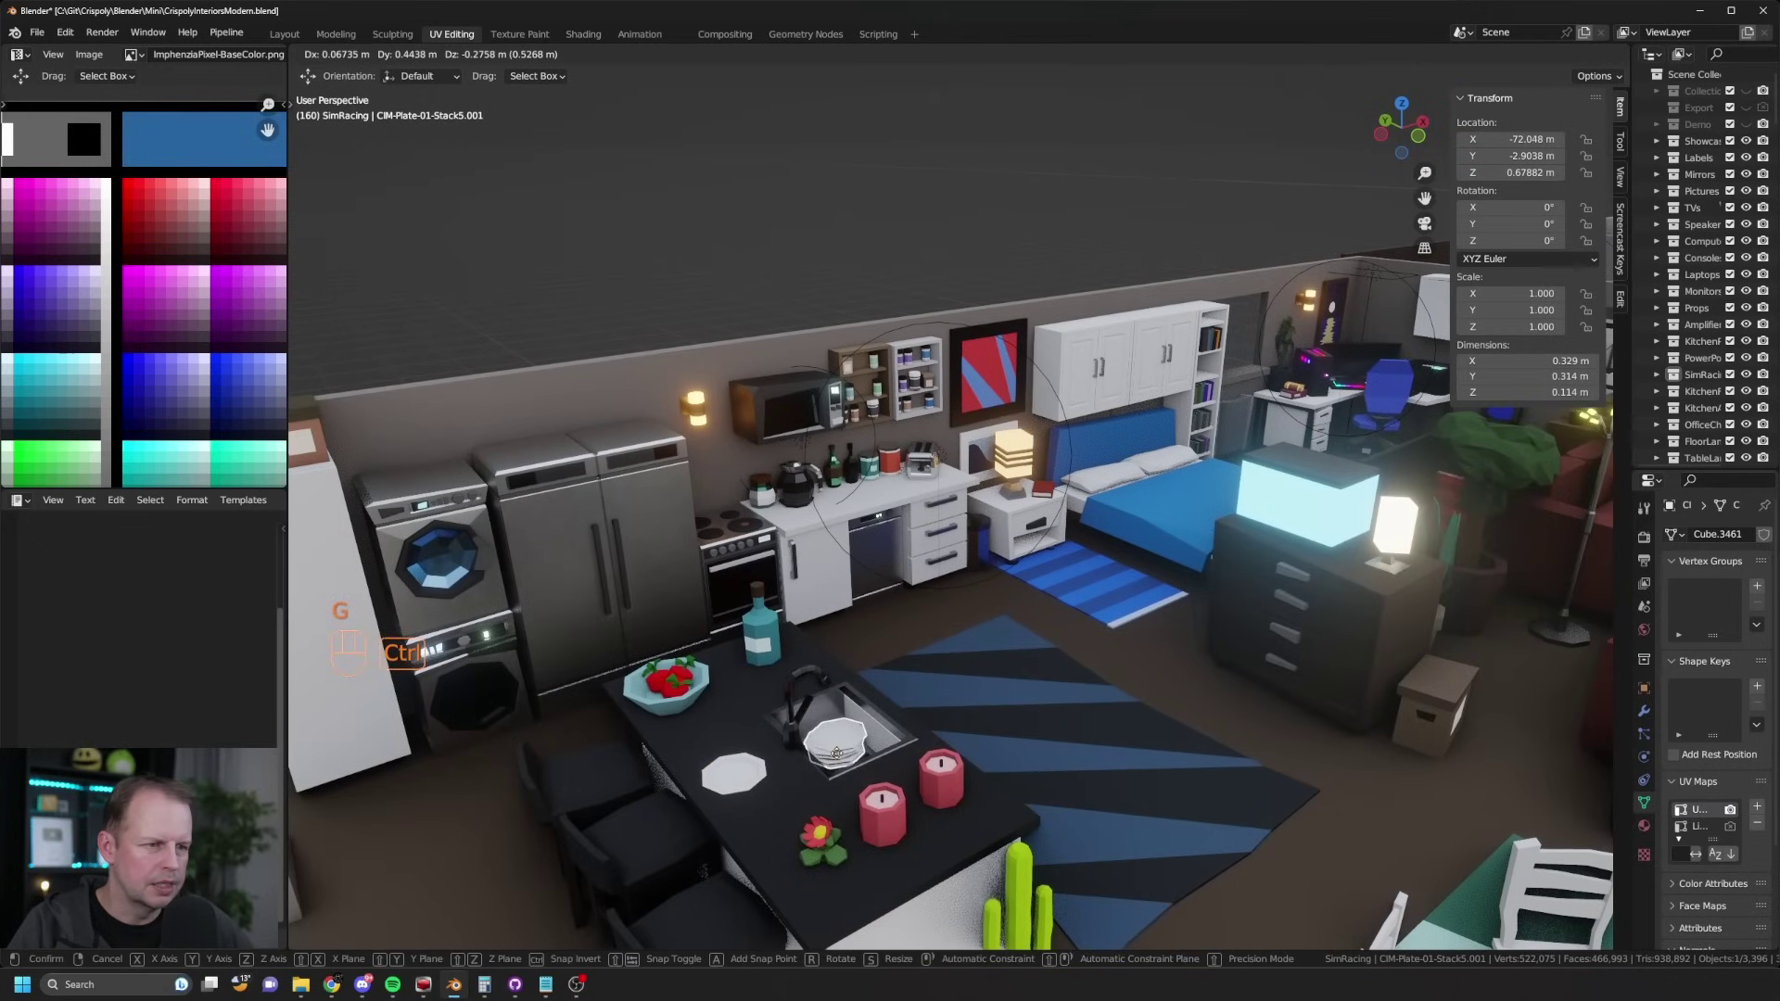
left_click(853, 755)
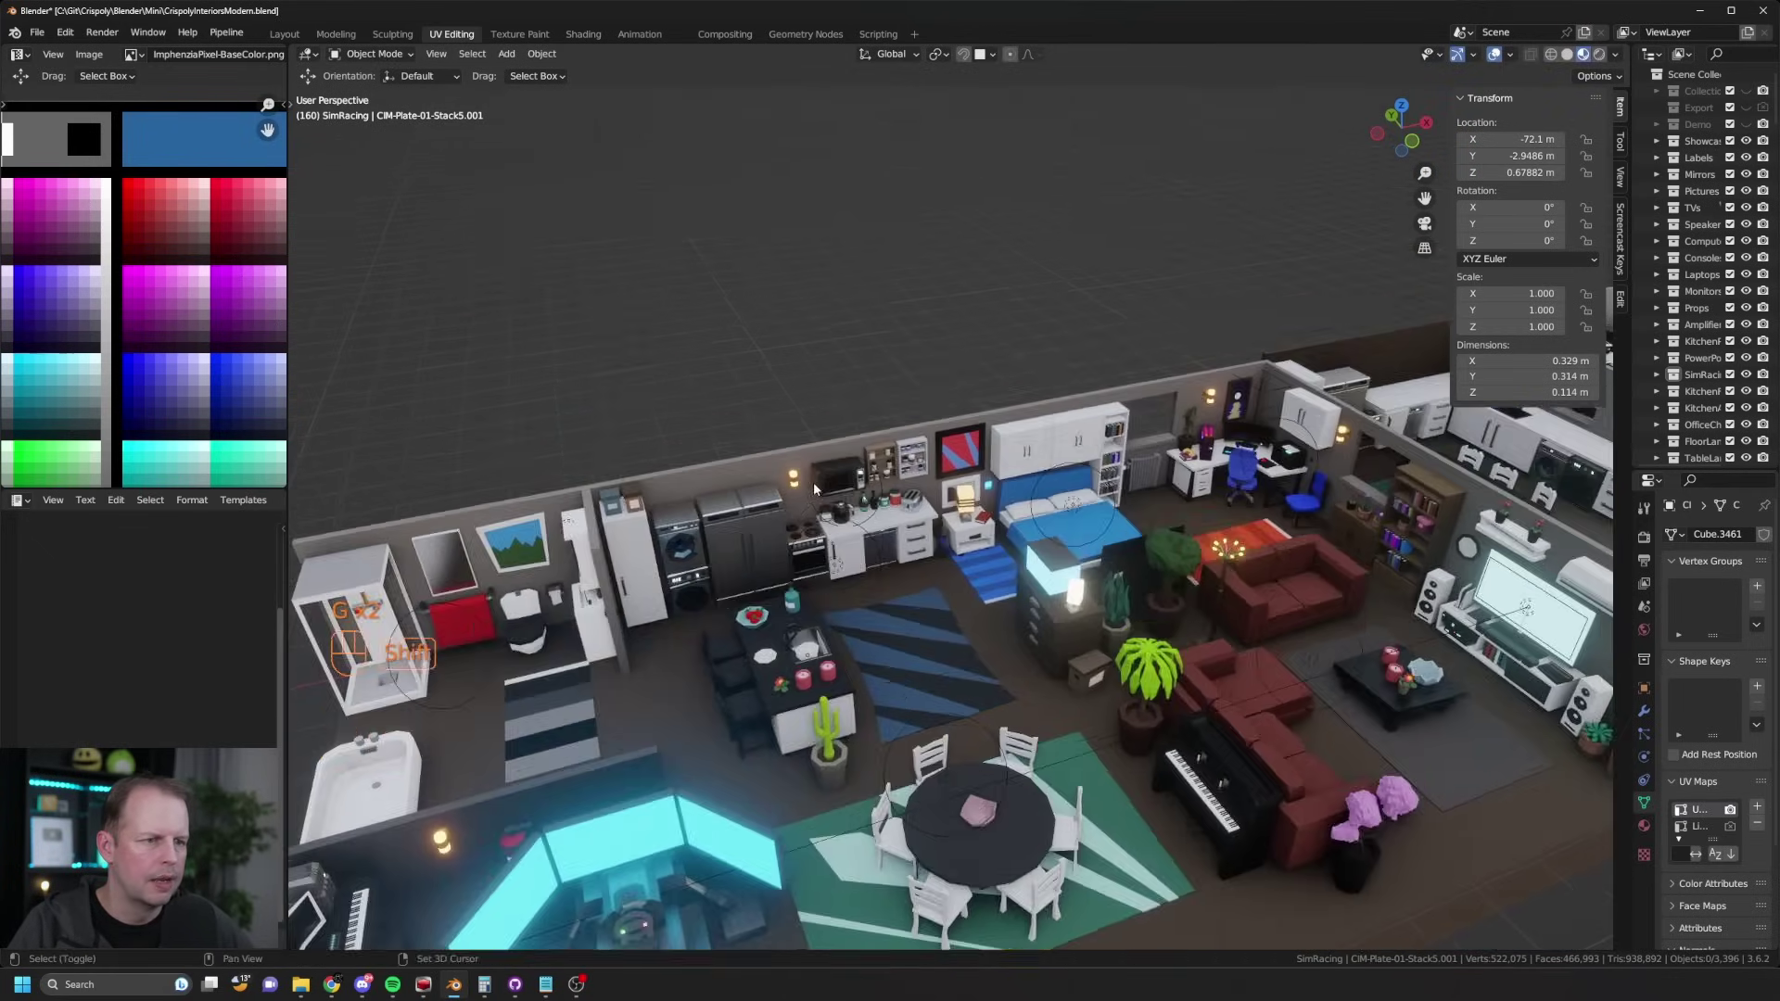
Step: Switch the viewport to rendered shading with the sidebar hidden and examine the furnished showcase apartment
middle_click_drag(814, 484, 826, 429)
key("z")
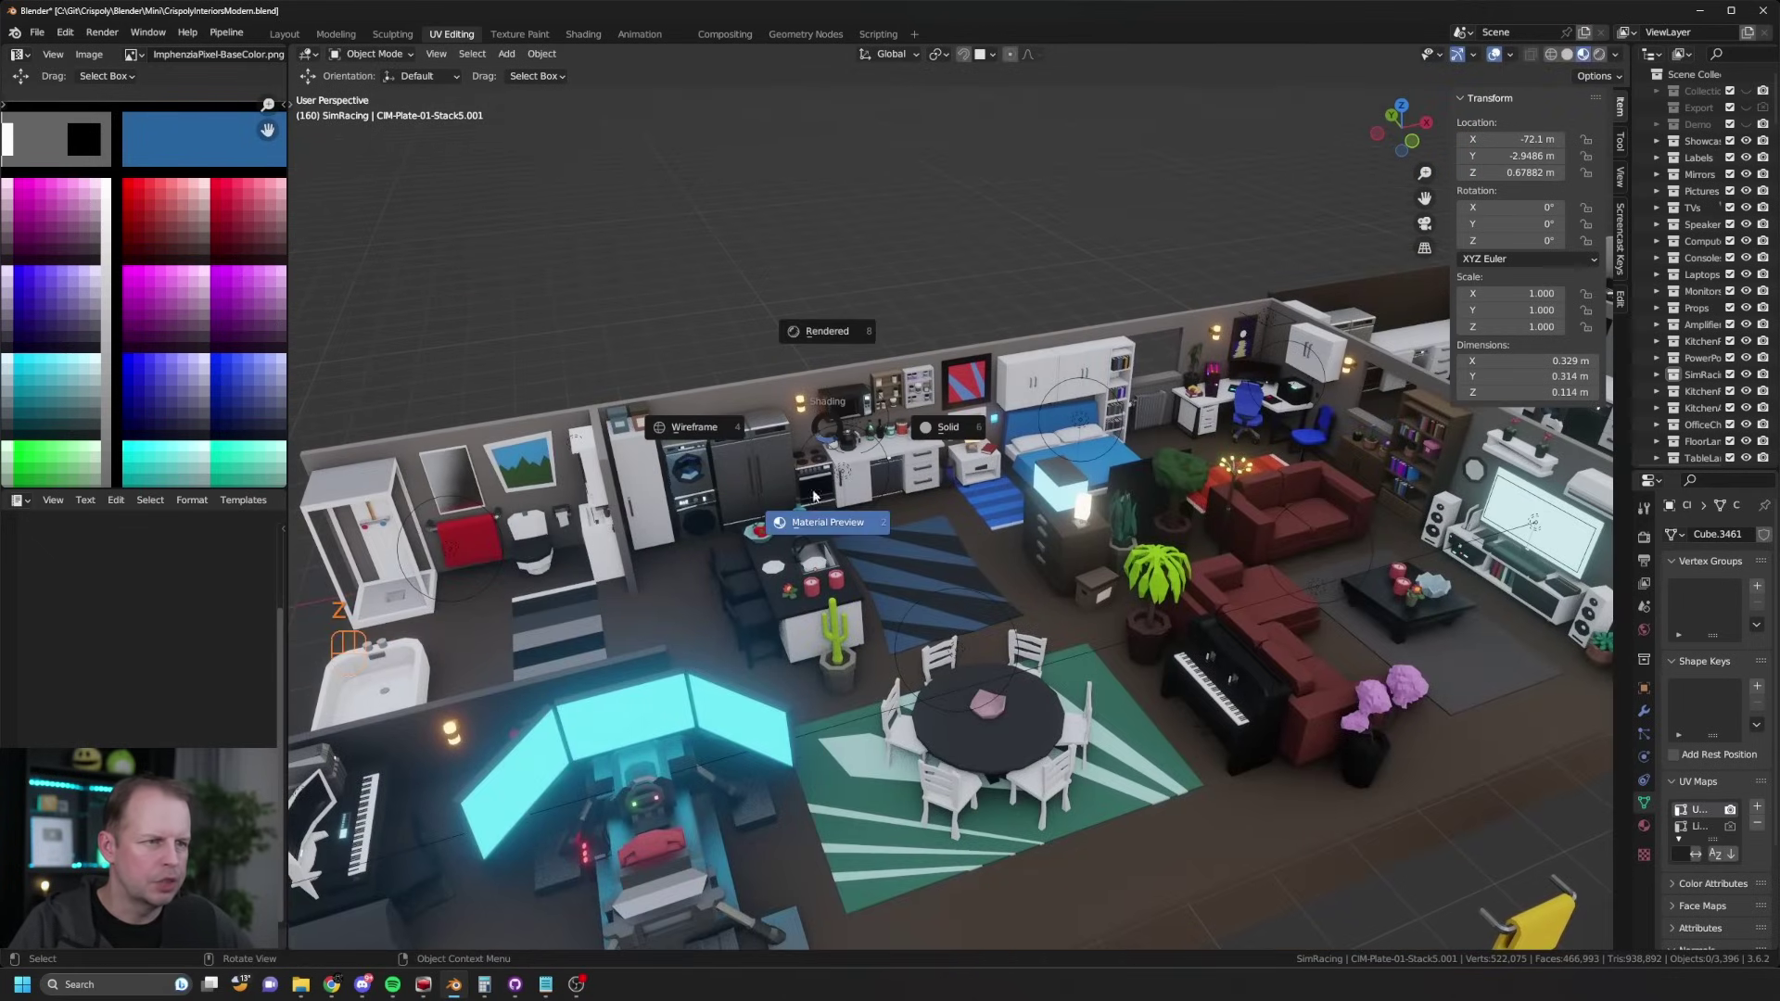
left_click(851, 341)
middle_click_drag(851, 345, 888, 305)
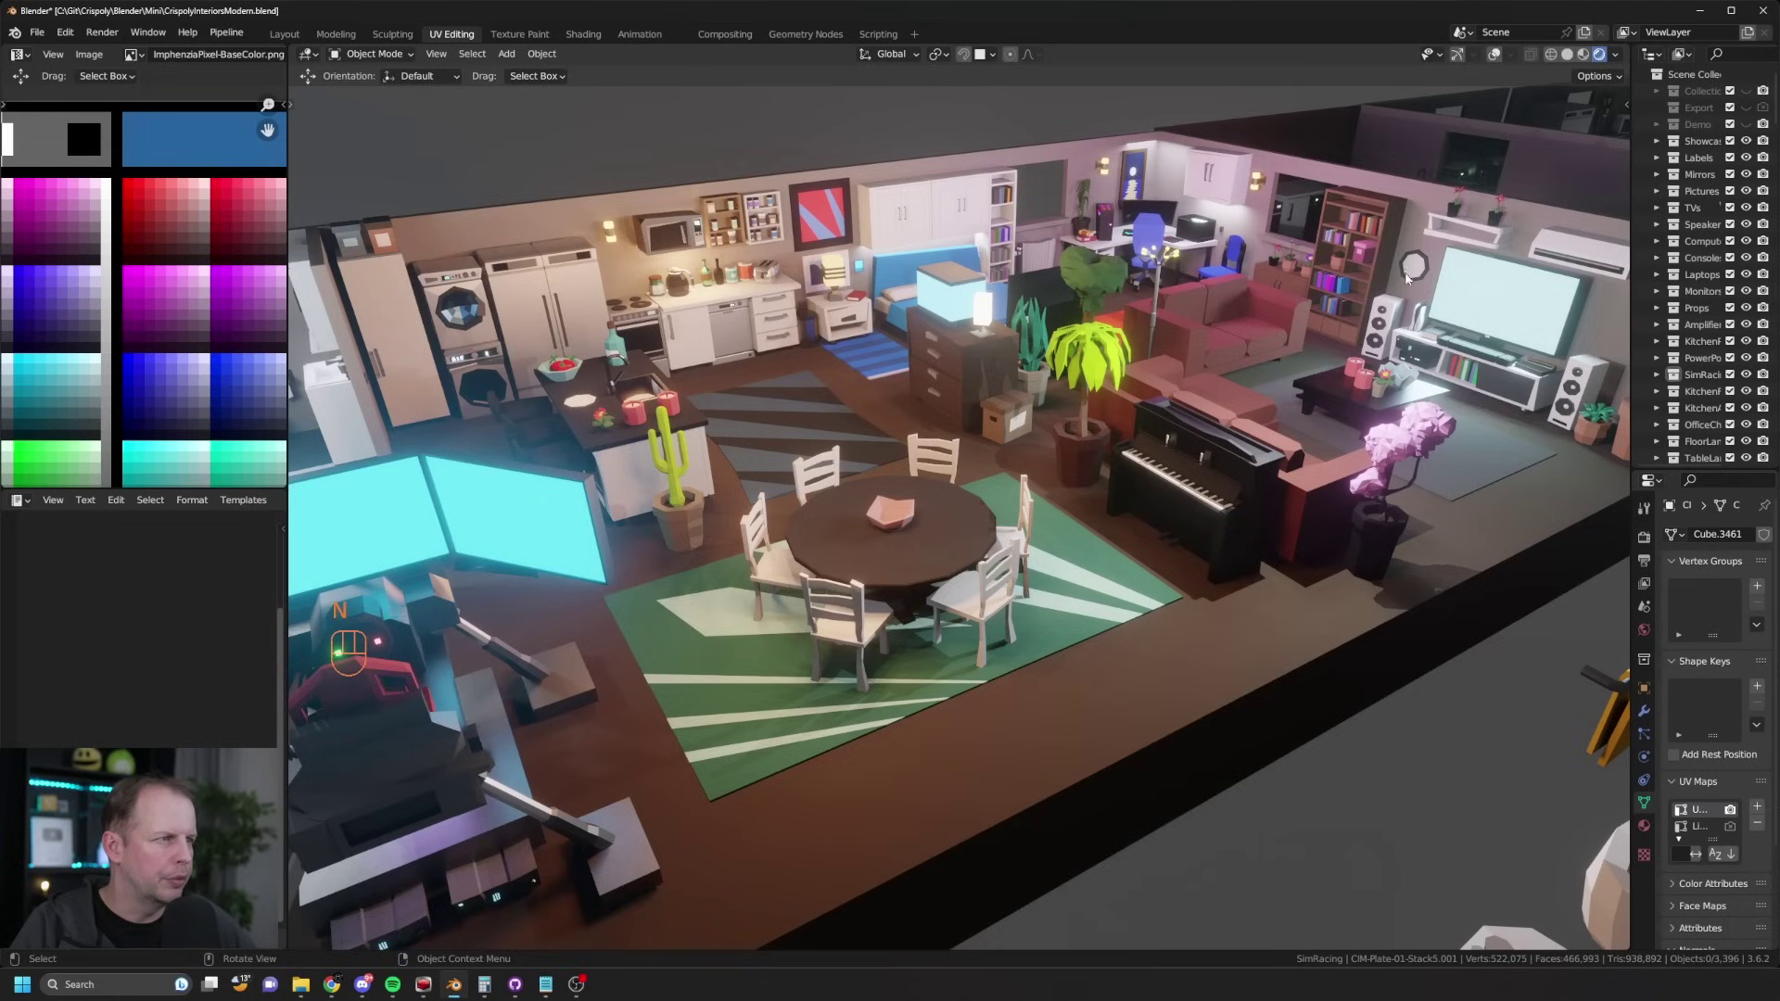
middle_click_drag(1393, 269, 1453, 274, "shift")
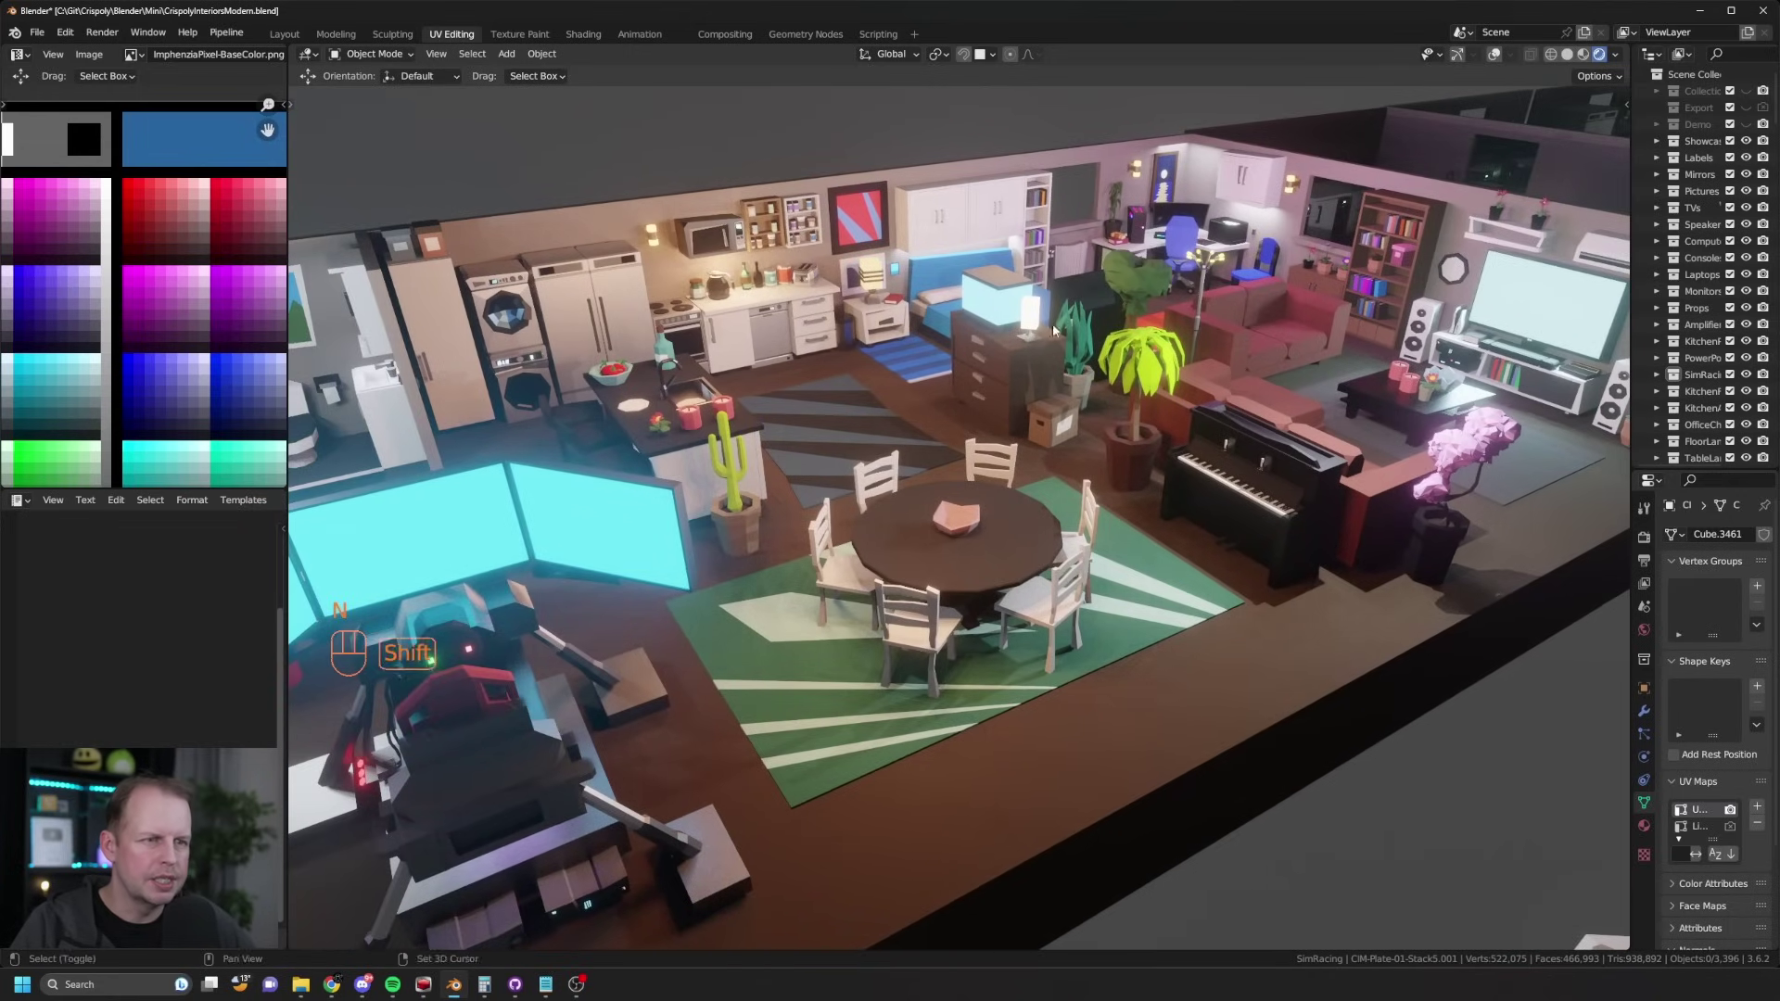
middle_click_drag(964, 321, 1165, 378, "shift")
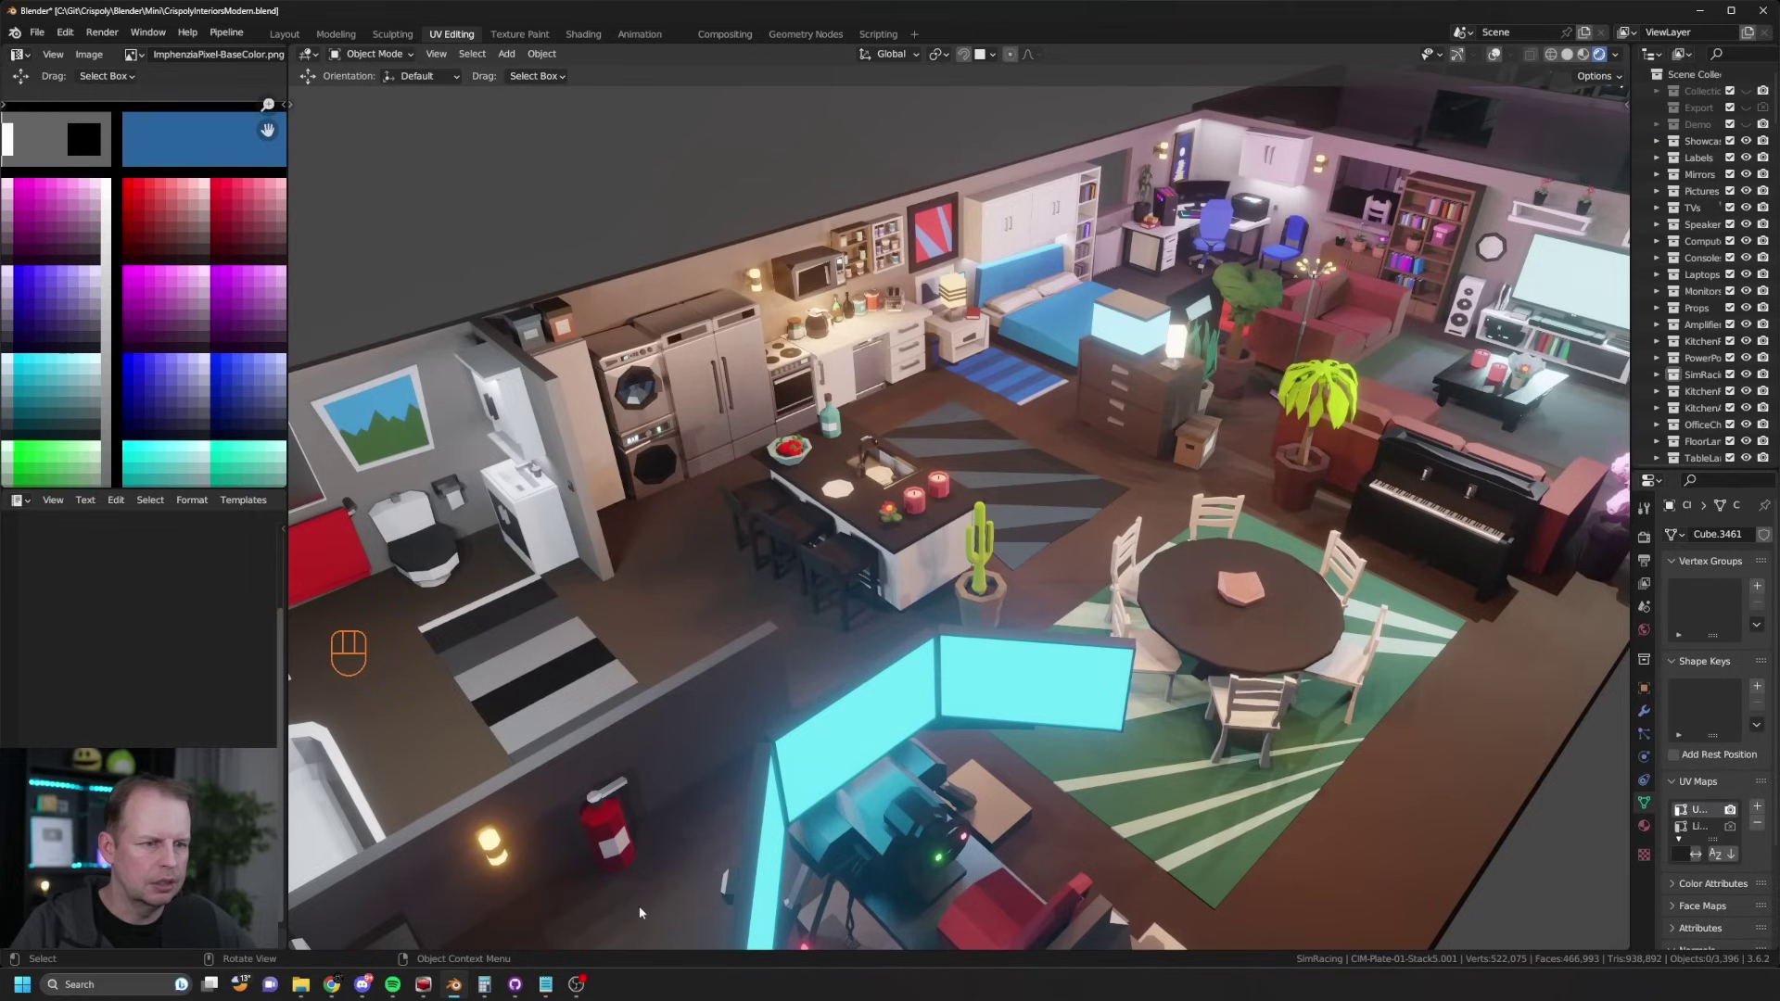
left_click(809, 459)
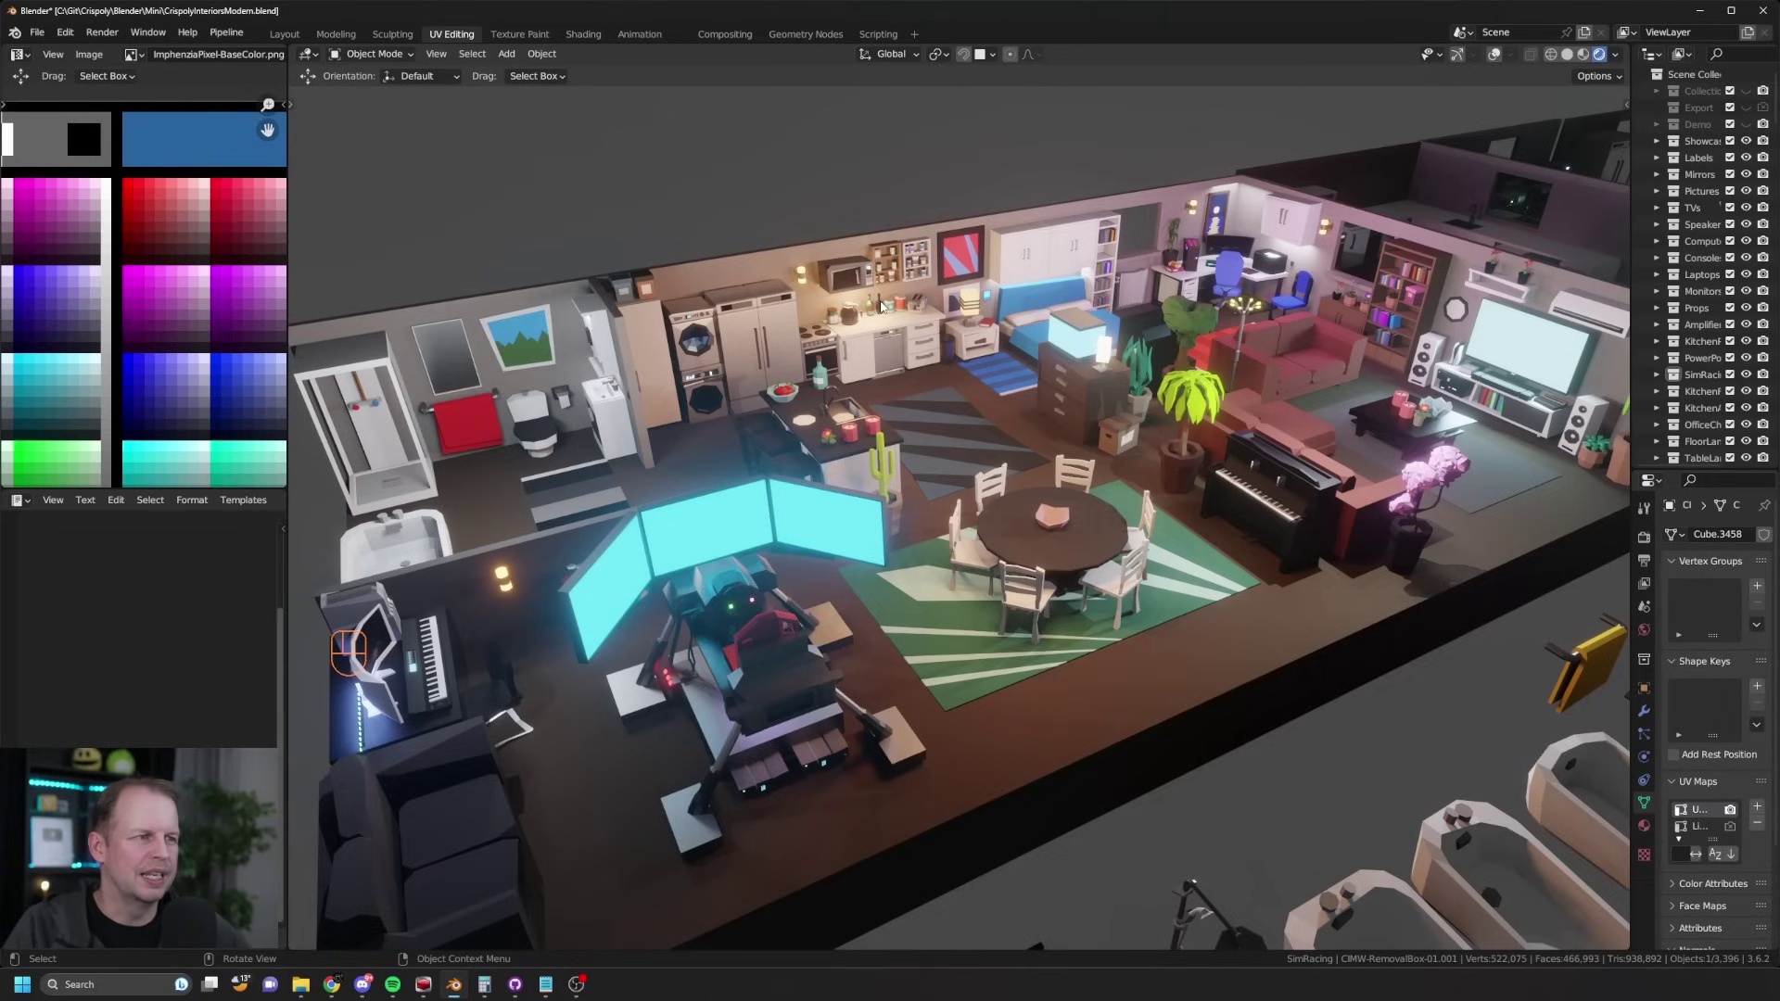
scroll(986, 352, "down", 6)
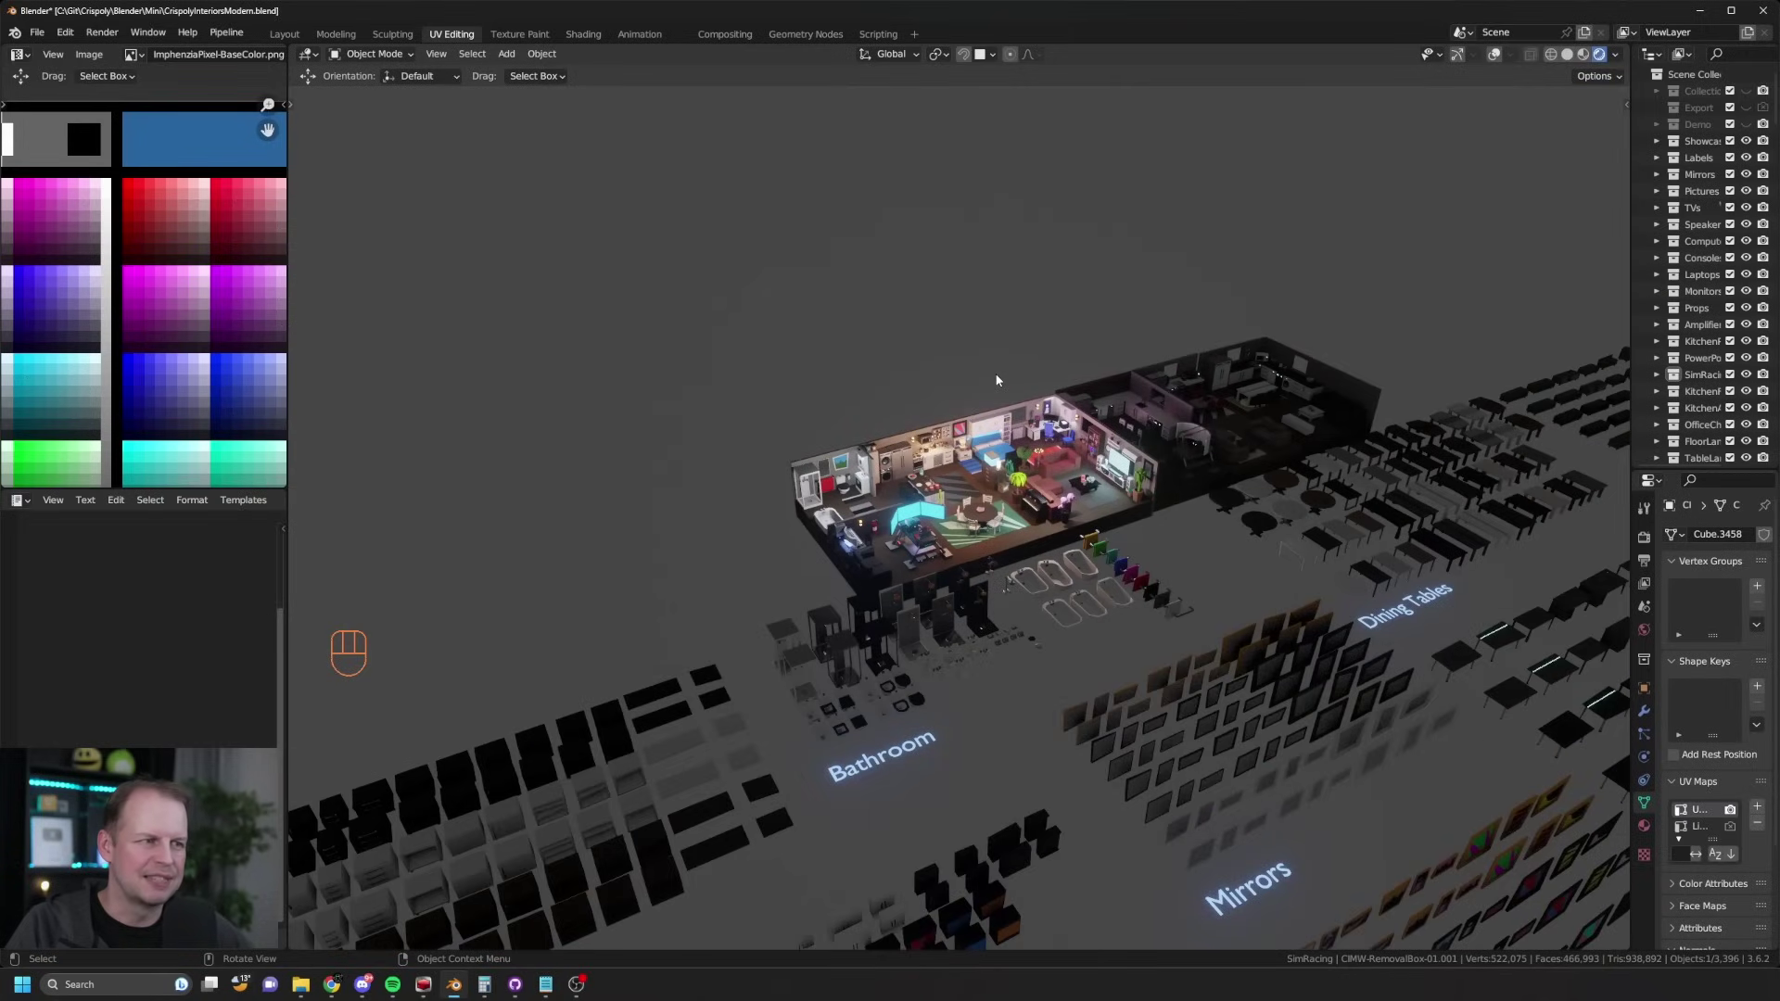
scroll(998, 379, "up", 5)
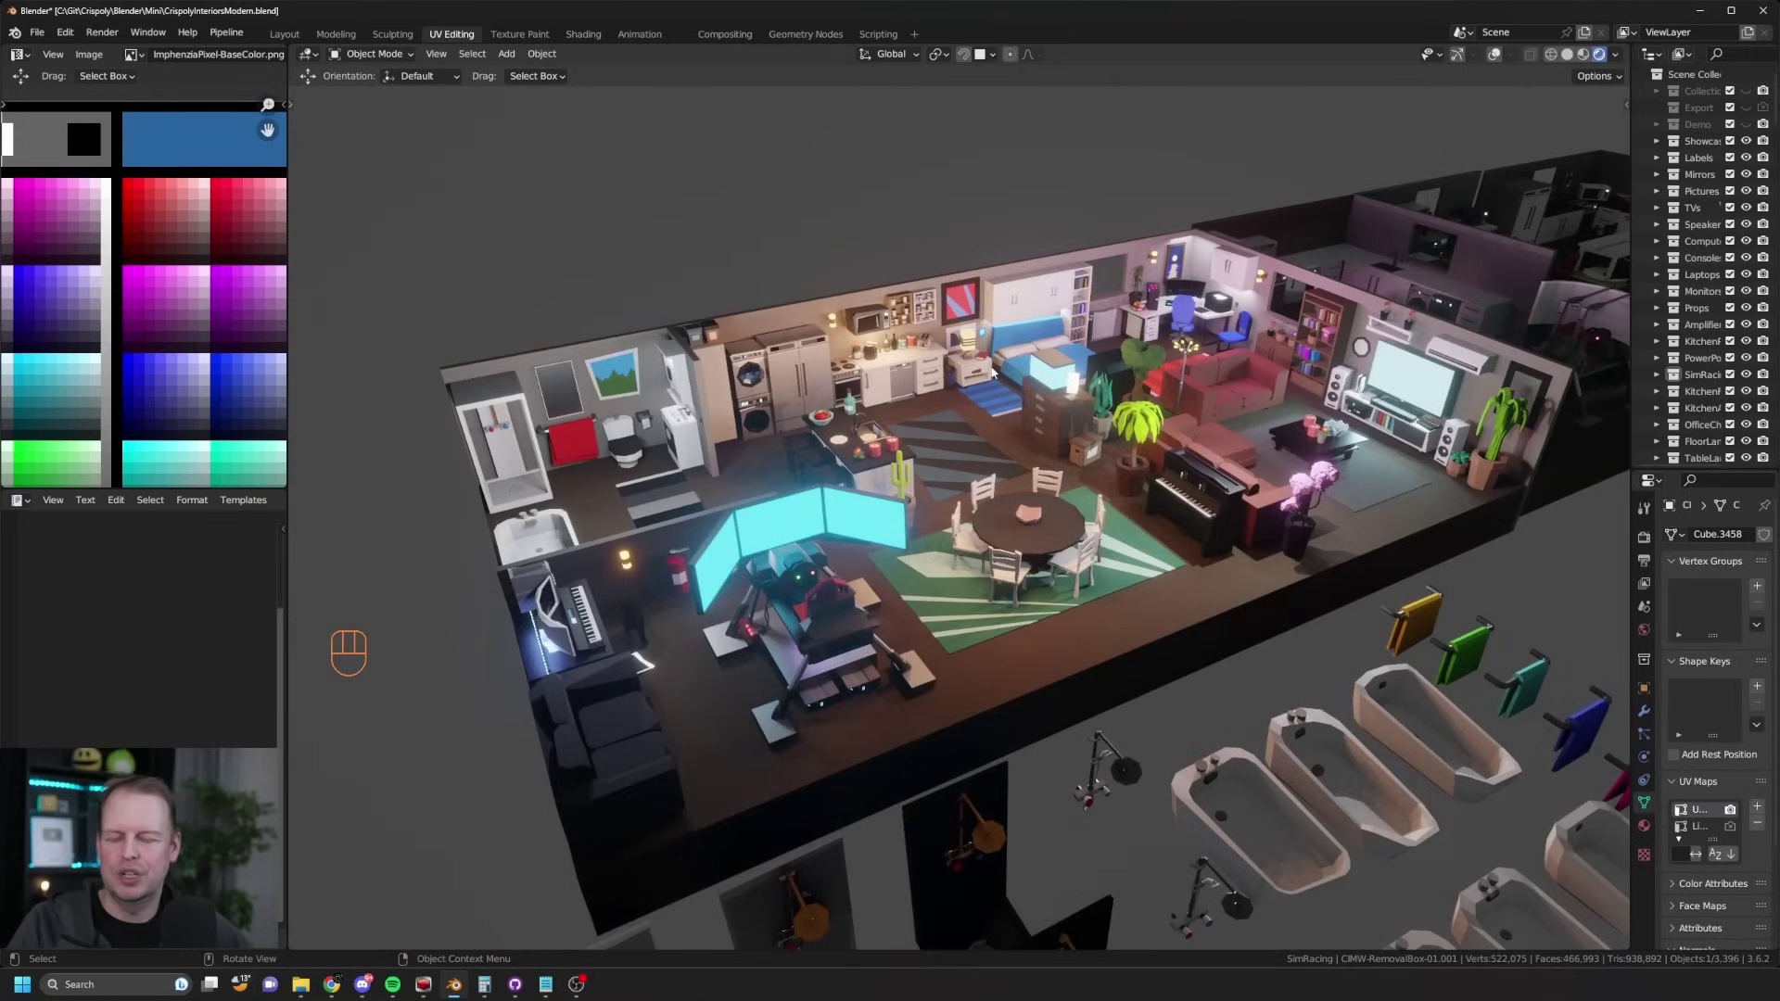